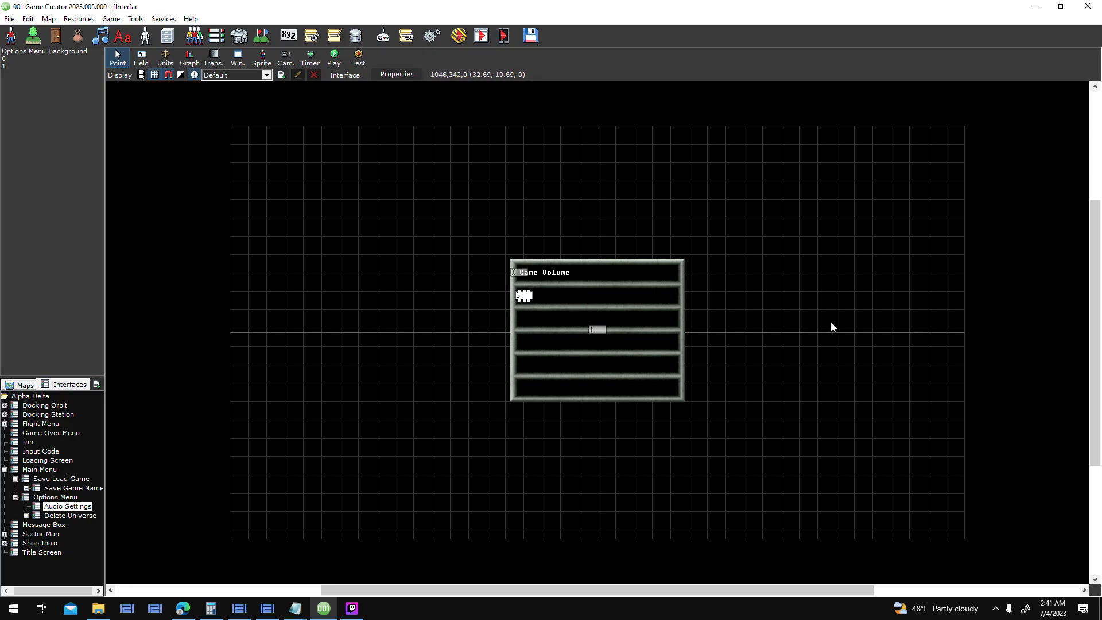
# - Open the Options Menu interface and bring up the Notepad settings notes, with enlarged text, beside the options layout
pyautogui.click(55, 497)
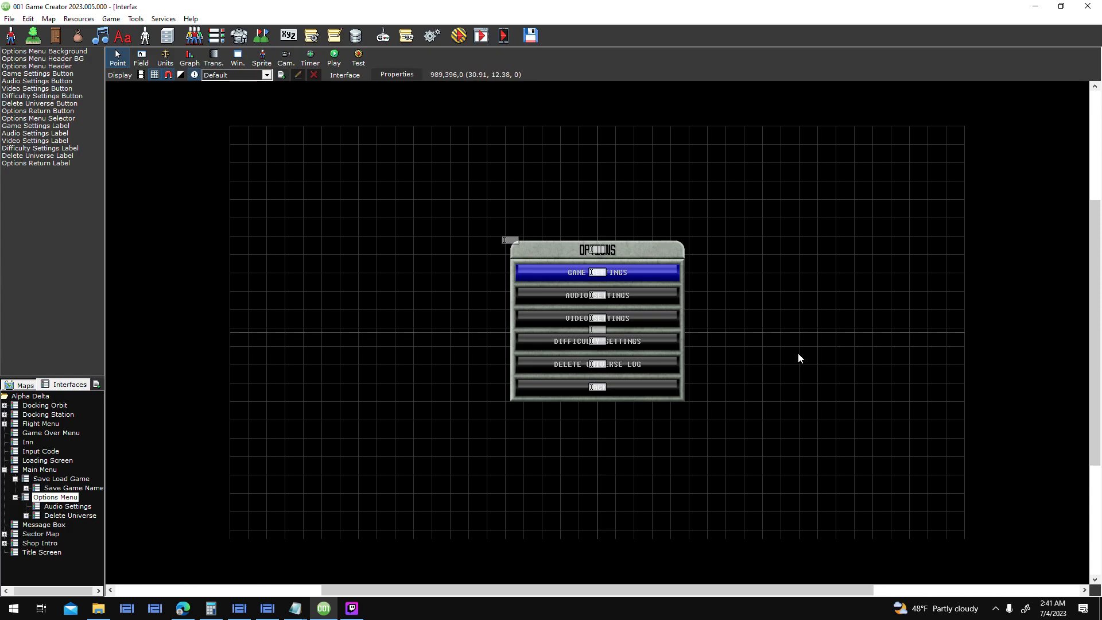
pyautogui.moveTo(295, 607)
pyautogui.click(398, 552)
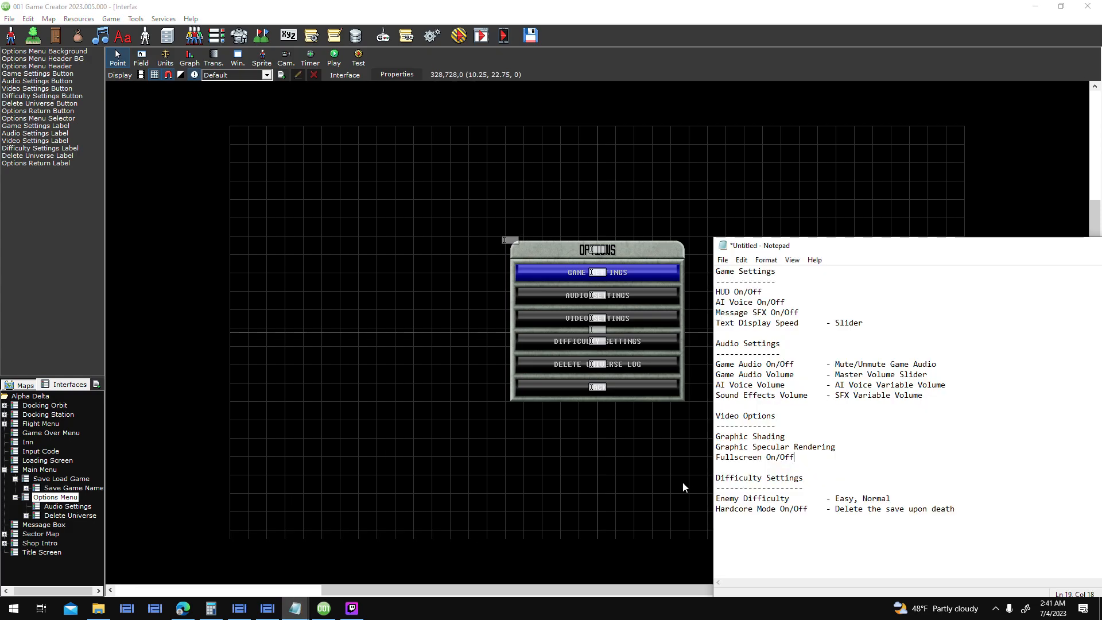
pyautogui.click(916, 517)
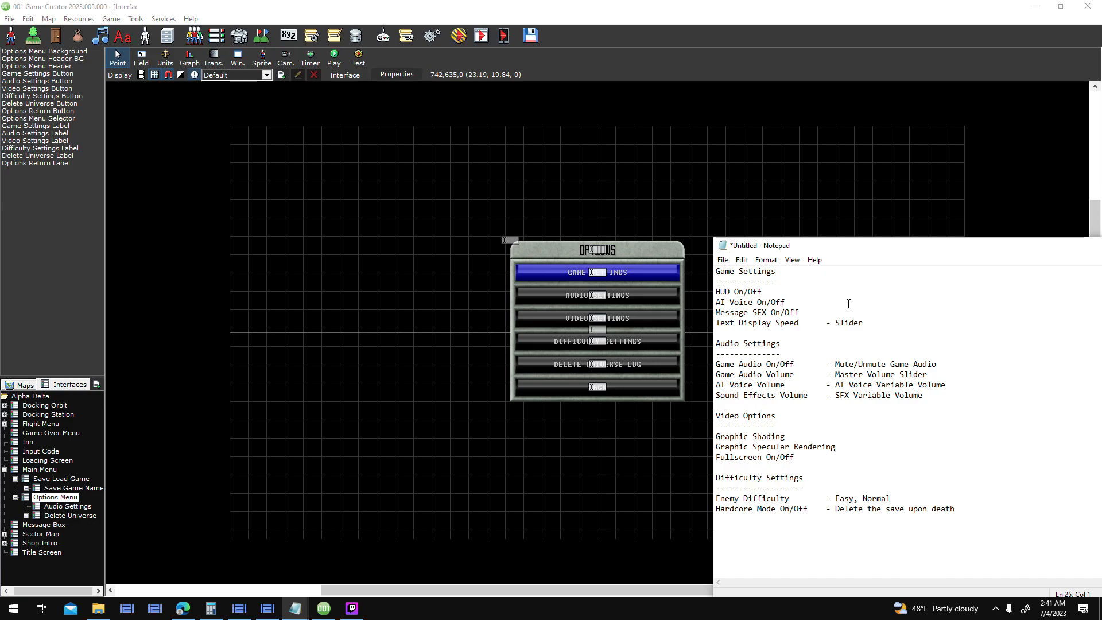
pyautogui.keyDown('ctrl'); pyautogui.scroll(5, 828, 320); pyautogui.keyUp('ctrl')
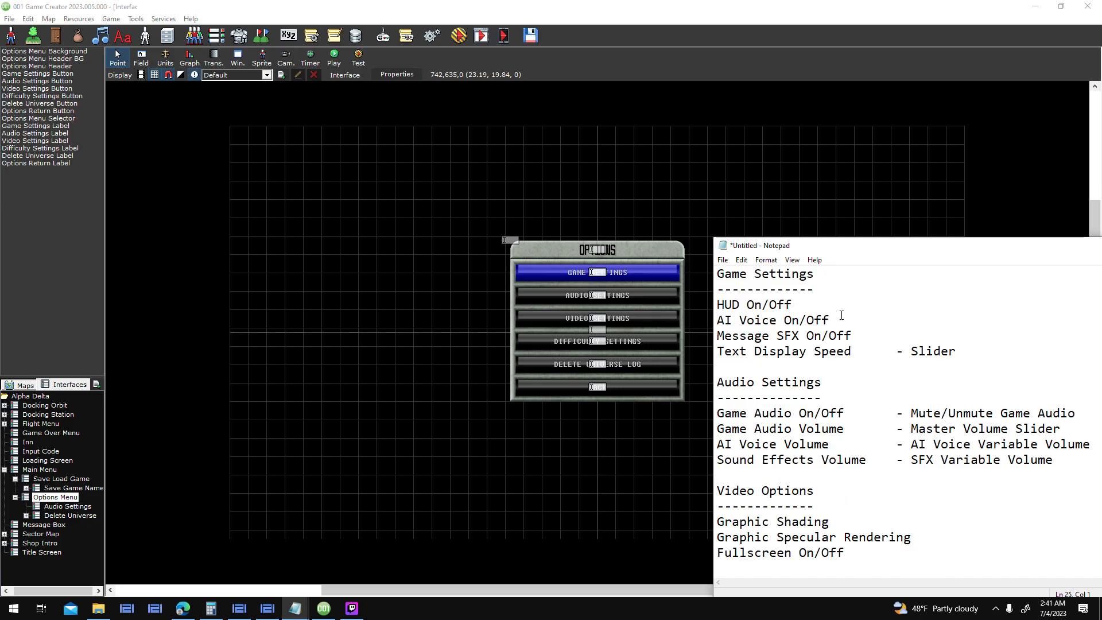
pyautogui.keyDown('ctrl'); pyautogui.scroll(1, 853, 307); pyautogui.keyUp('ctrl')
pyautogui.moveTo(859, 246); pyautogui.dragTo(846, 147)
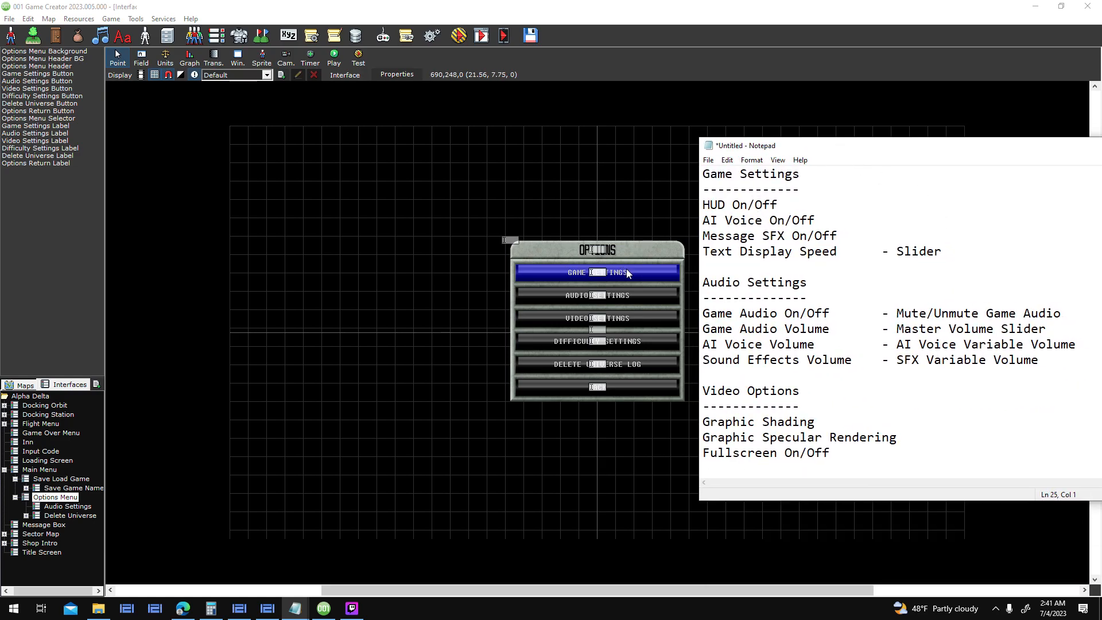
# - Highlight the HUD On/Off entry in the notes and return to the Options Menu interface in 001 Game Creator
pyautogui.click(822, 205)
pyautogui.hotkey('shift', 'Home')
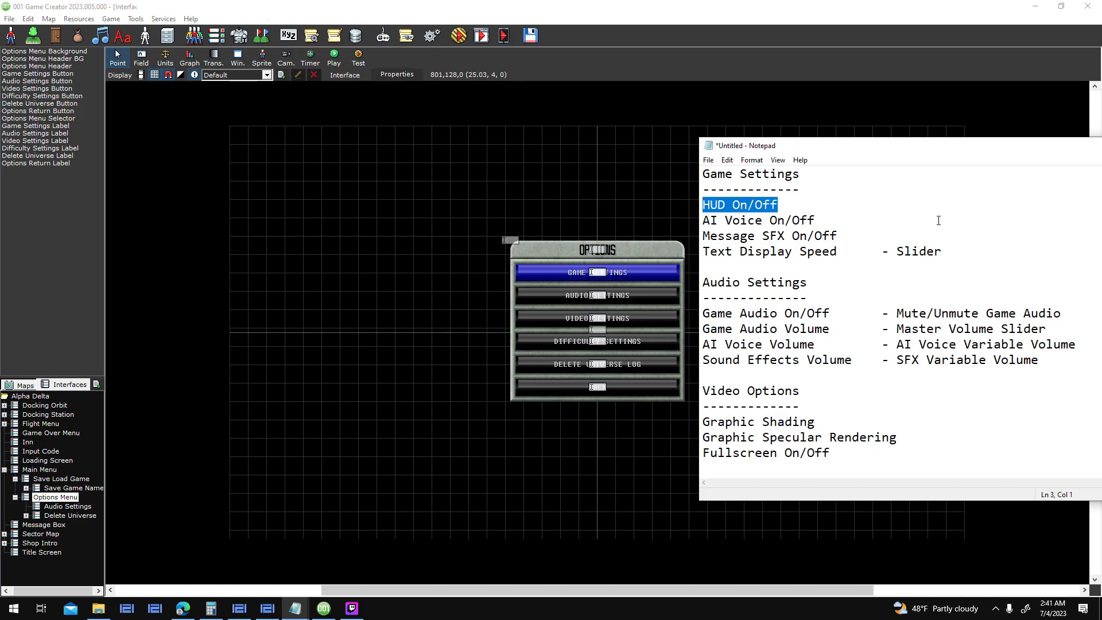
pyautogui.click(266, 315)
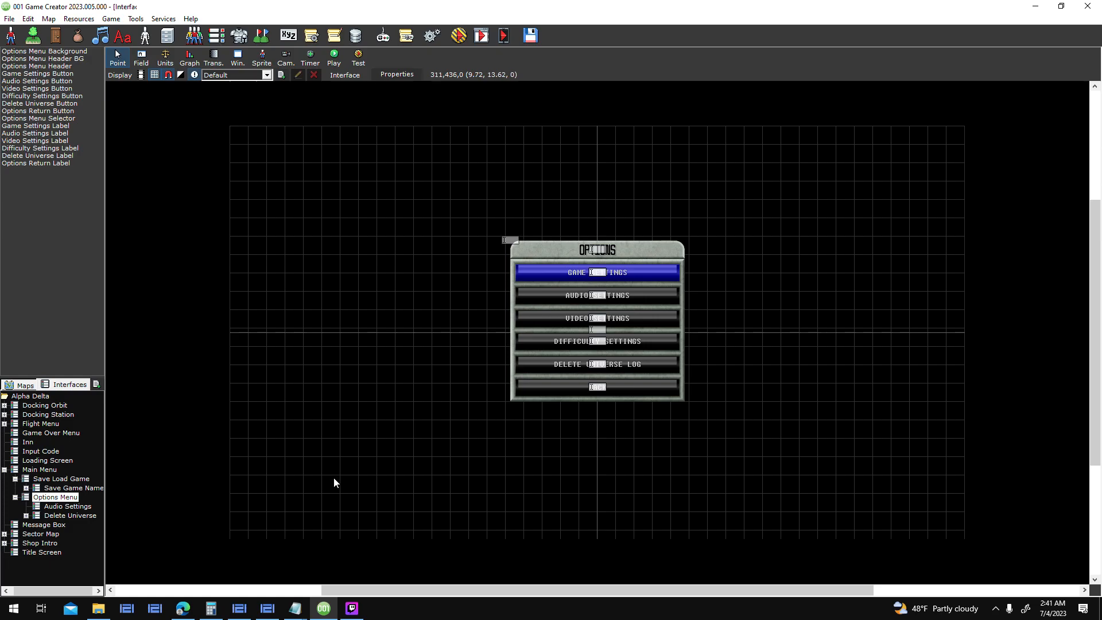
# - In the Notepad notes, add "- Toggle Button" to the HUD On/Off, AI Voice On/Off and Message SFX On/Off entries
pyautogui.moveTo(305, 610)
pyautogui.click(425, 559)
pyautogui.click(792, 221)
pyautogui.click(847, 199)
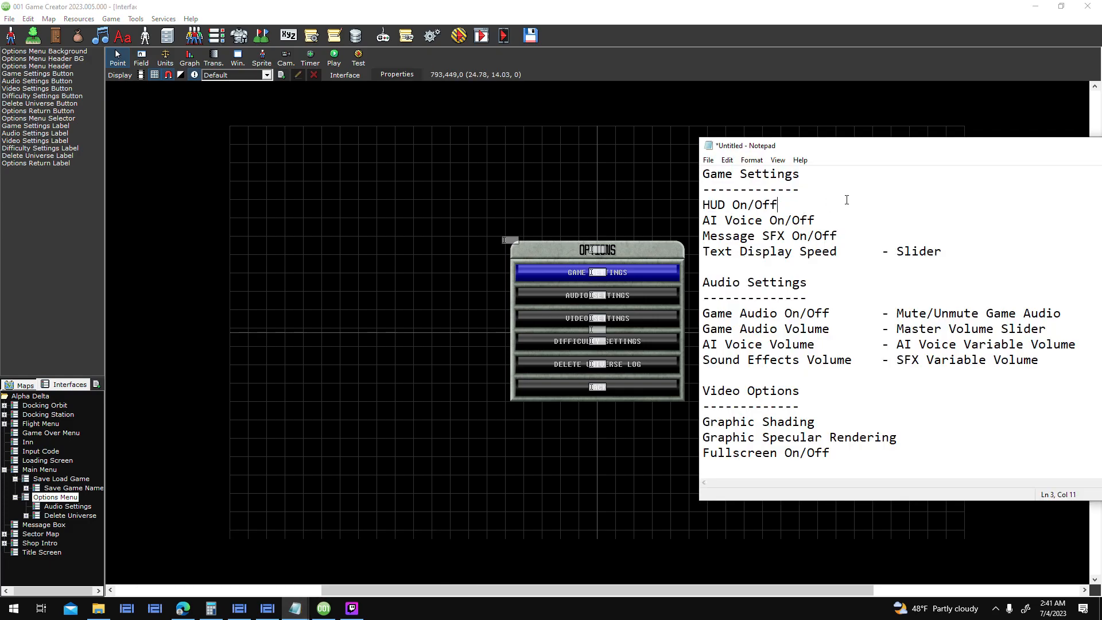
pyautogui.write('- Toggle Button')
pyautogui.write('-')
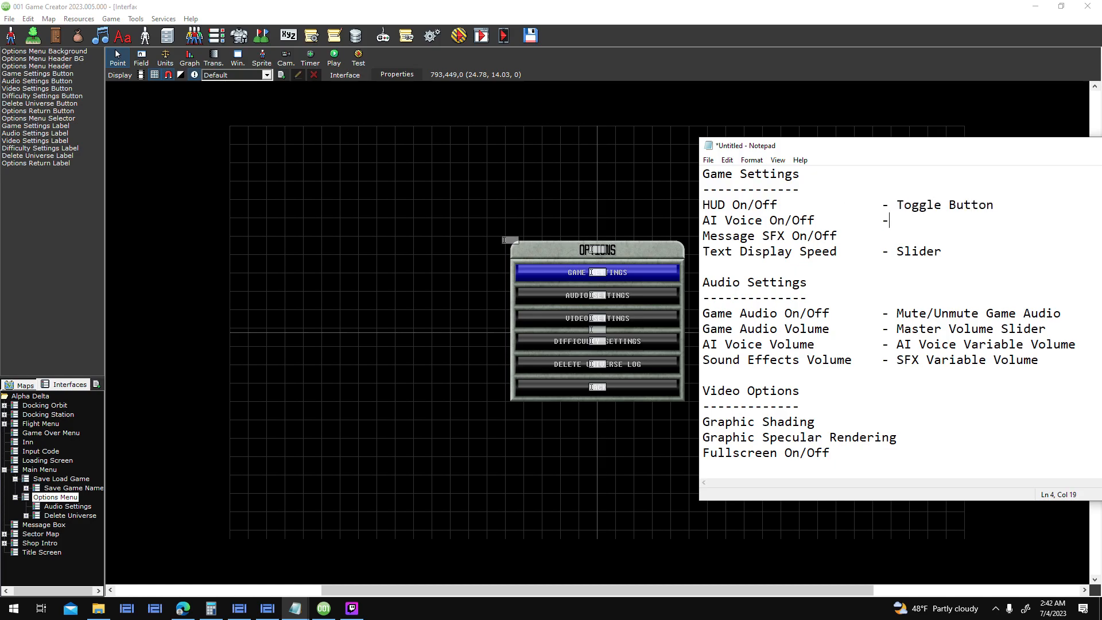
pyautogui.write(' Toggle Button')
pyautogui.press('Tab')
pyautogui.write('-')
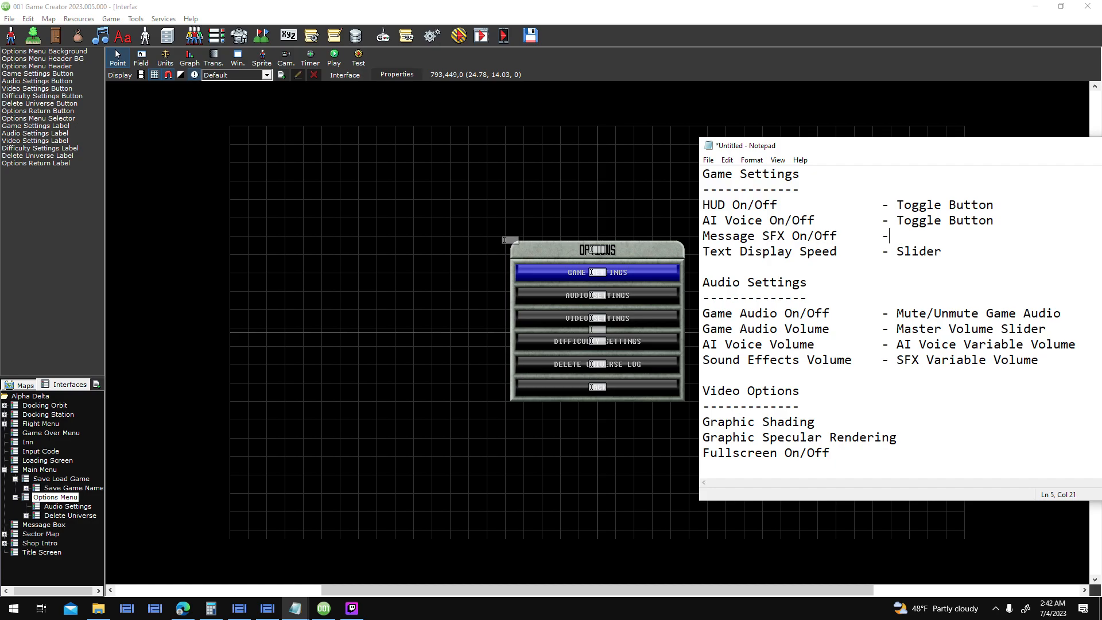
pyautogui.write('Toggle Button')
# - Save the notes as "Game Settings" in the Texts folder of the Alpha Delta project
pyautogui.click(709, 160)
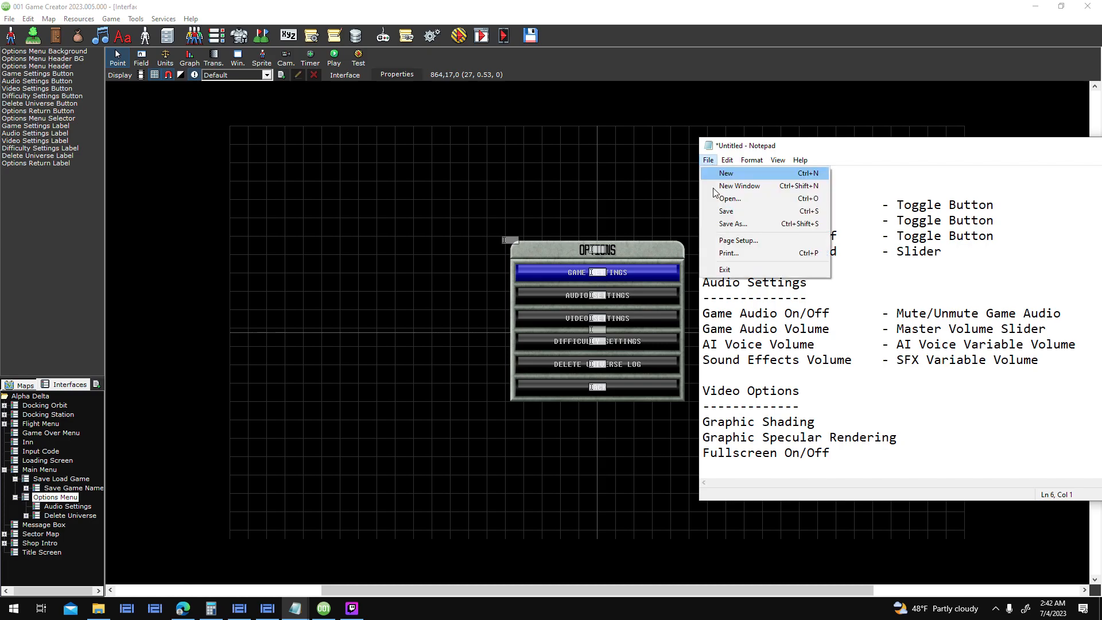
pyautogui.click(729, 224)
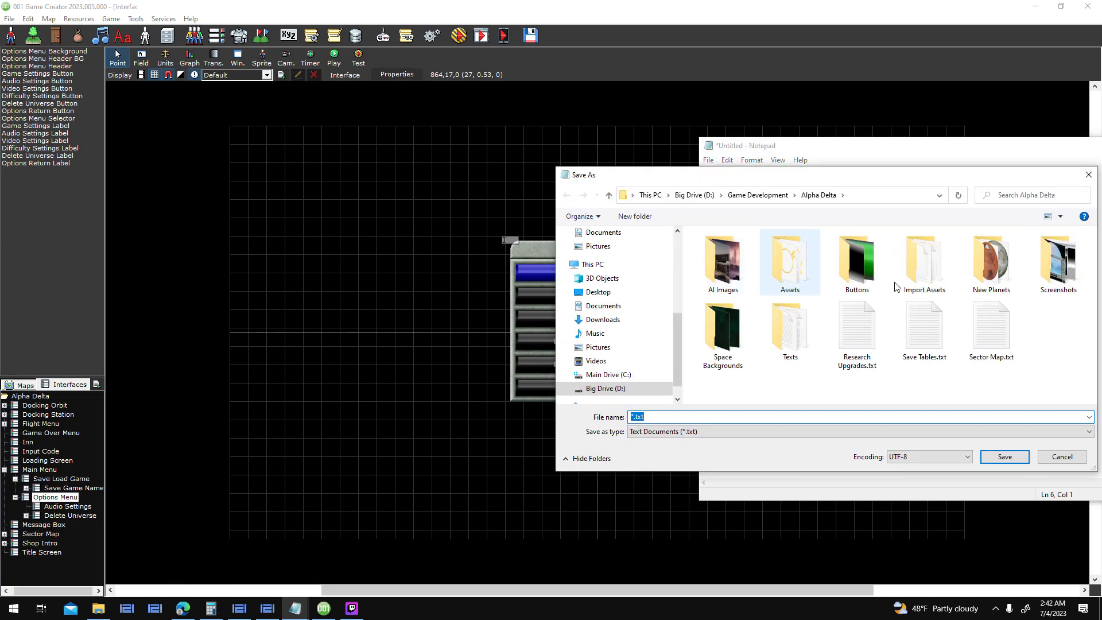
pyautogui.write('Game Settings')
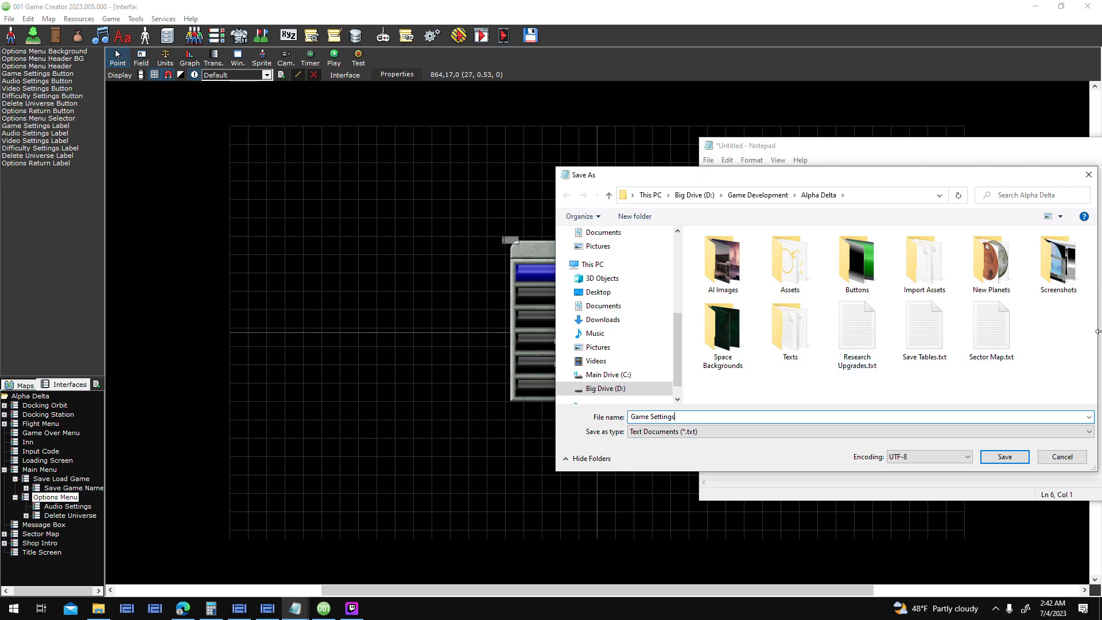
pyautogui.click(790, 330)
pyautogui.press('Return')
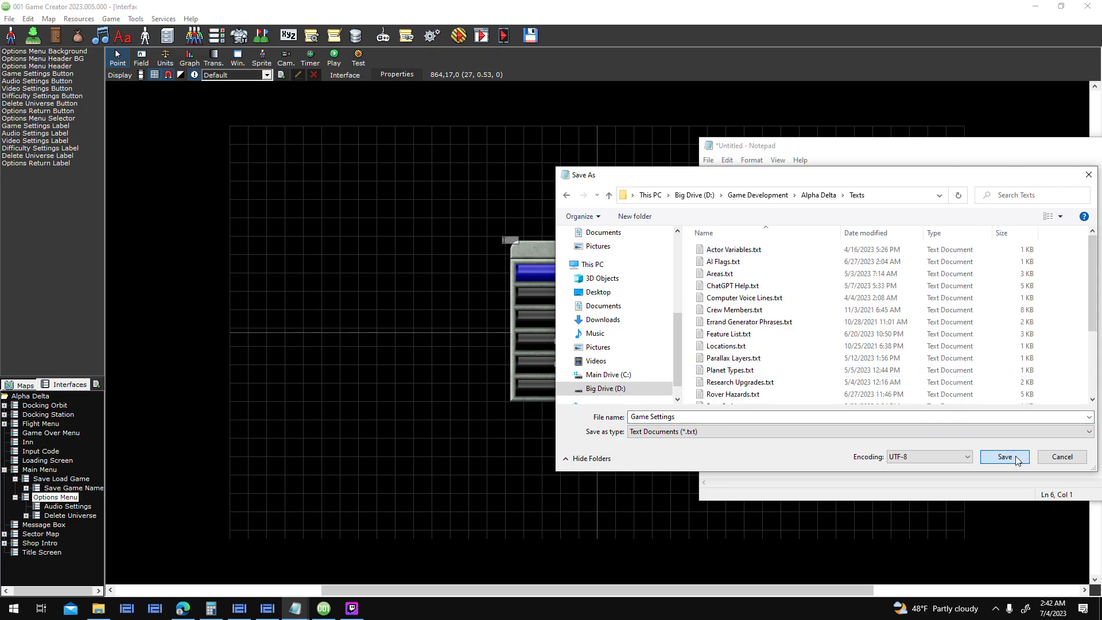
pyautogui.click(1014, 458)
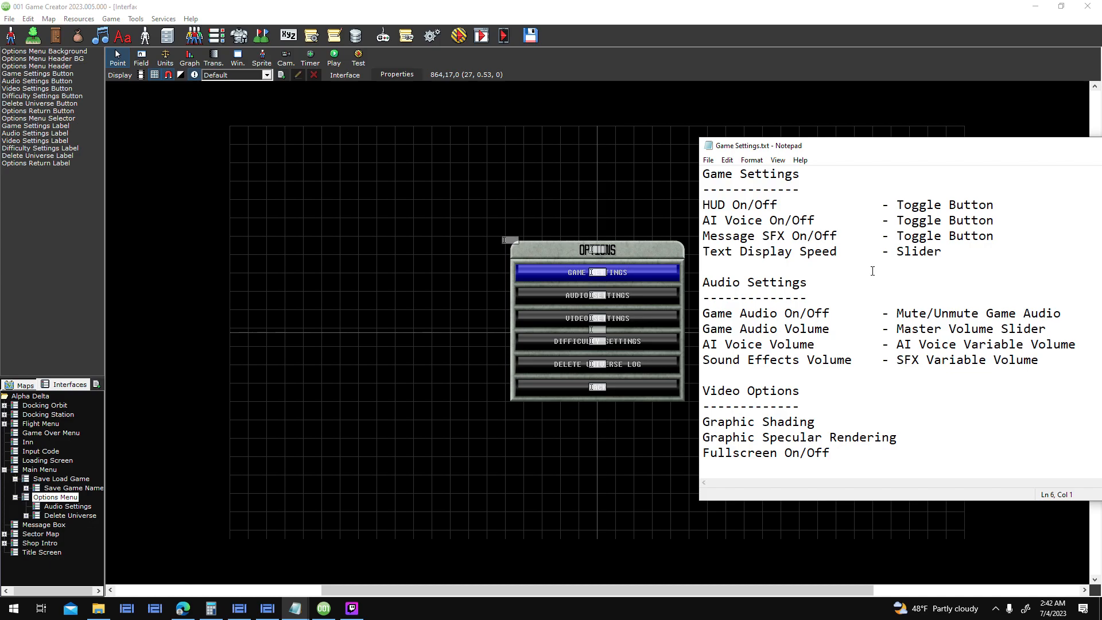
# - Review the Audio Settings notes, highlighting the Game Audio Volume and Sound Effects Volume entries, and return to 001 Game Creator
pyautogui.click(827, 271)
pyautogui.click(884, 312)
pyautogui.moveTo(1047, 328); pyautogui.dragTo(665, 331)
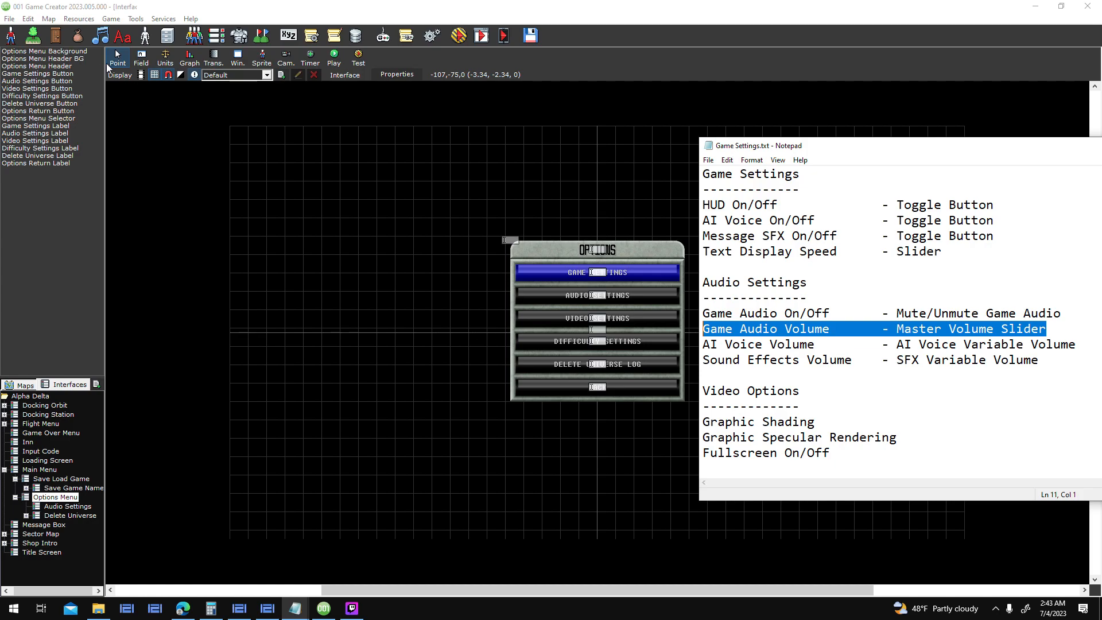
pyautogui.click(605, 225)
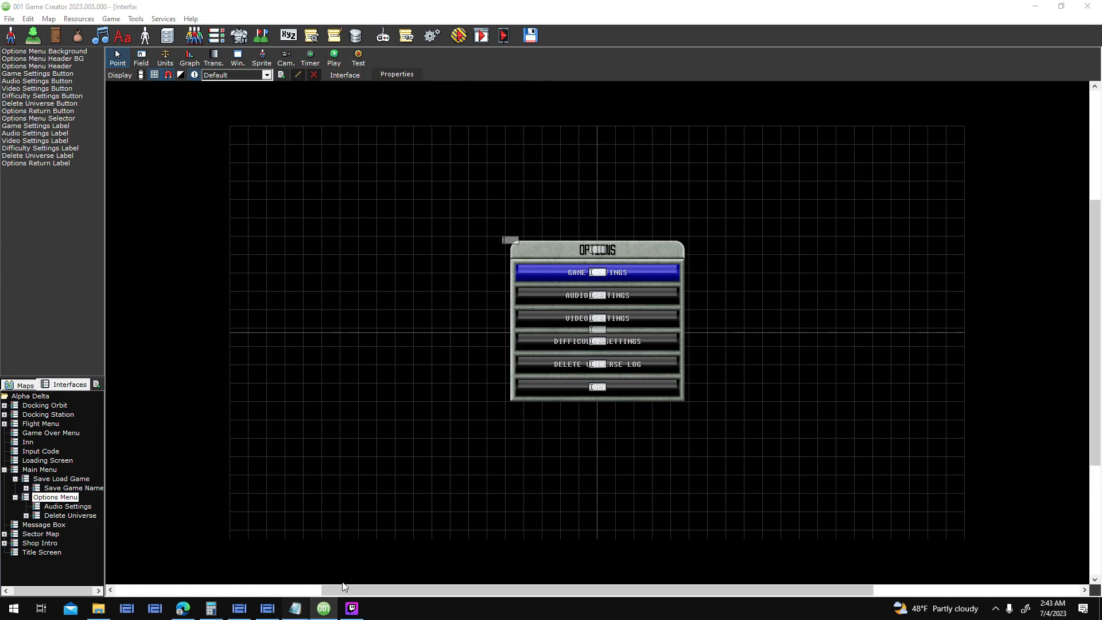
pyautogui.click(405, 542)
pyautogui.moveTo(1059, 354); pyautogui.dragTo(675, 355)
pyautogui.click(1058, 355)
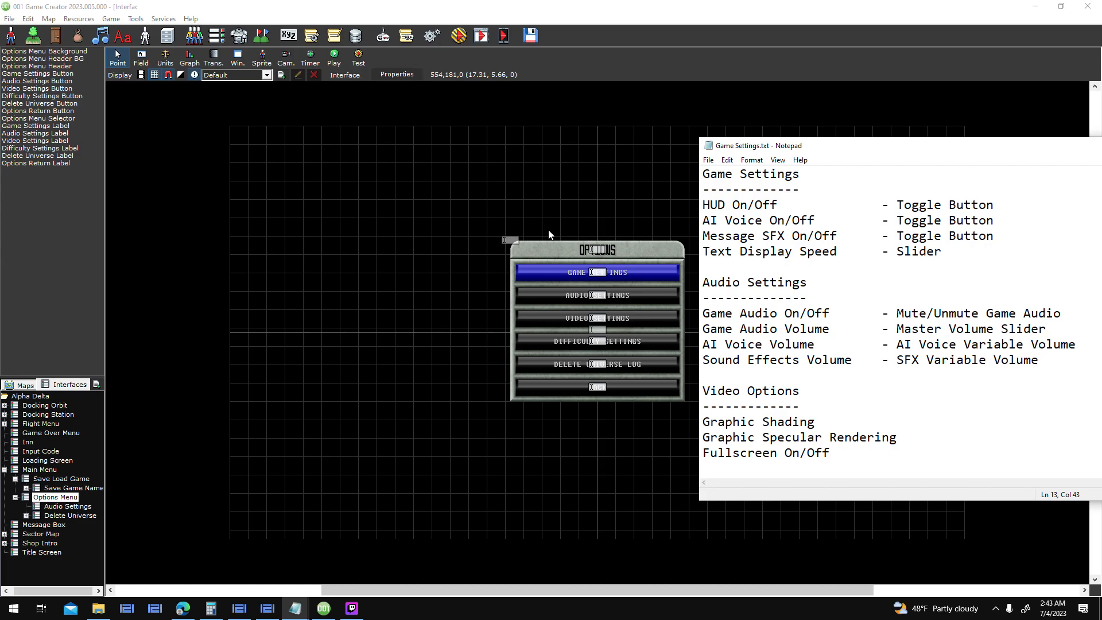
pyautogui.click(243, 154)
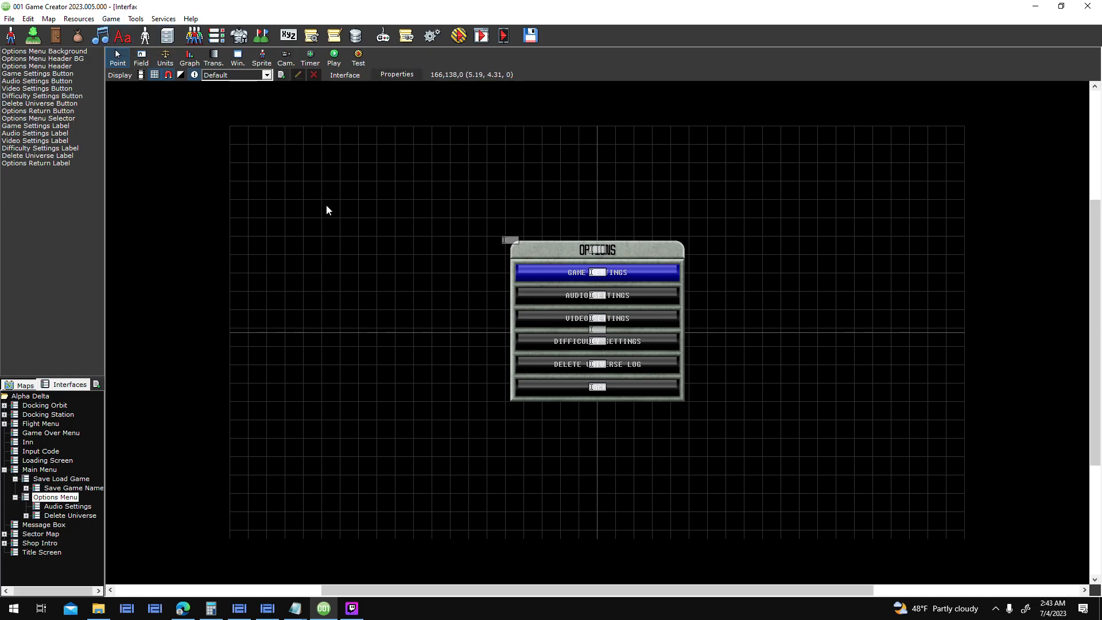
# - Open the Desert map's "Player entered" script, search its events for "mus" and open a Play Music event
pyautogui.click(25, 385)
pyautogui.click(36, 405)
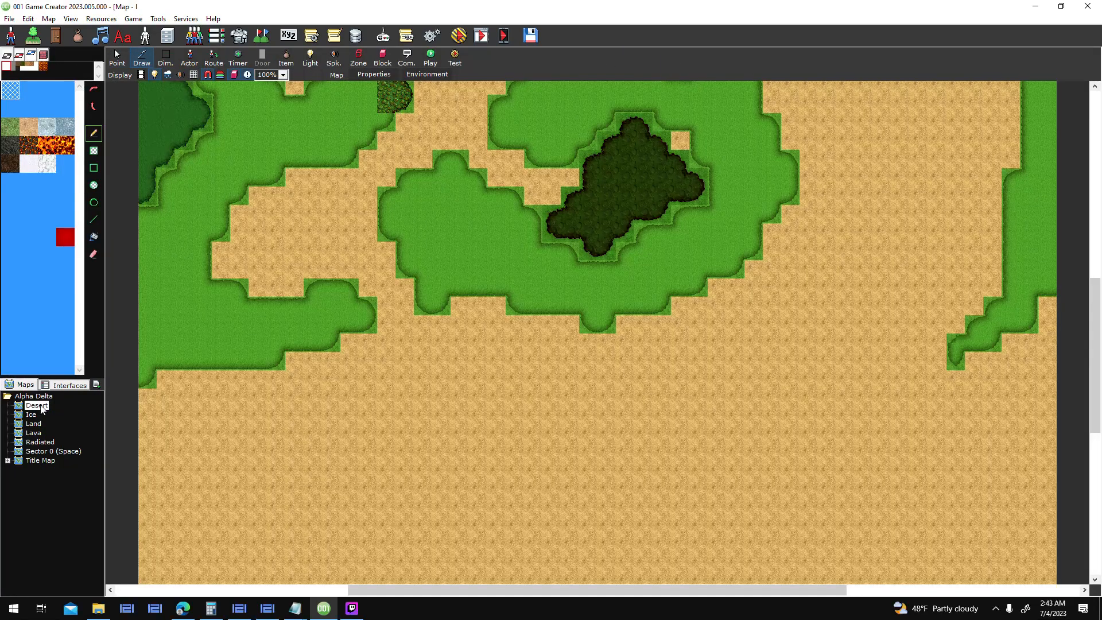
pyautogui.rightClick(40, 406)
pyautogui.click(77, 509)
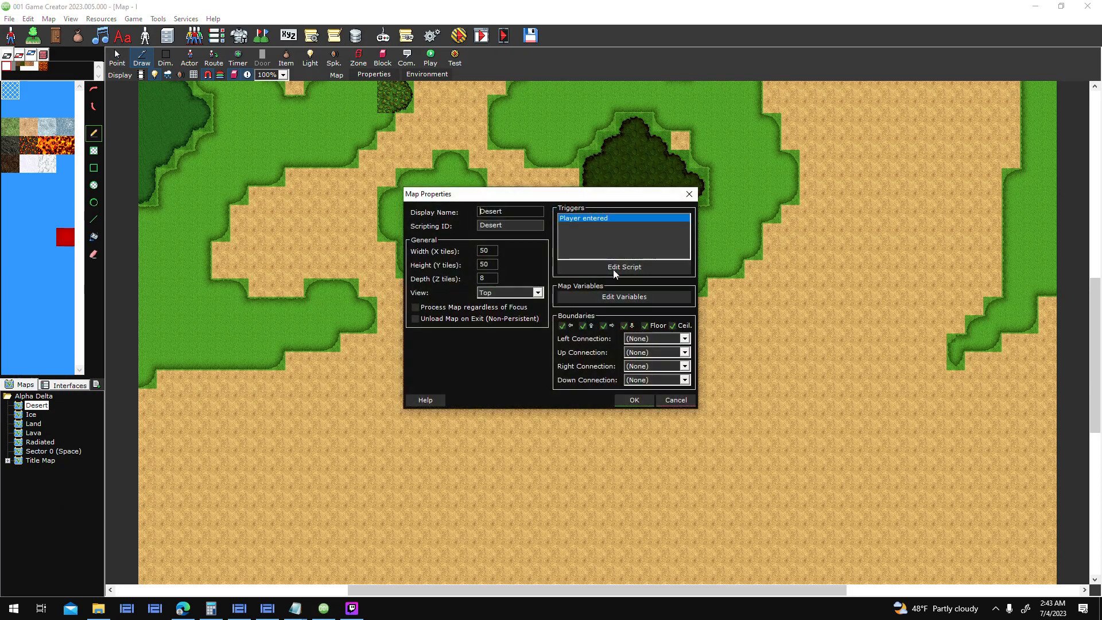
pyautogui.click(607, 268)
pyautogui.click(570, 281)
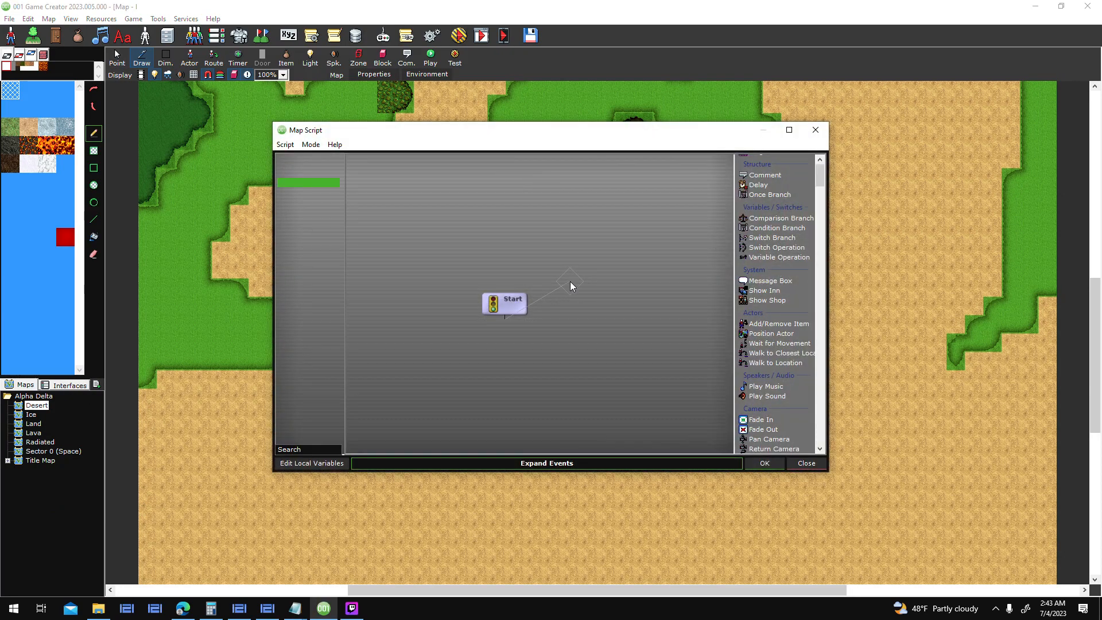
pyautogui.write('mus')
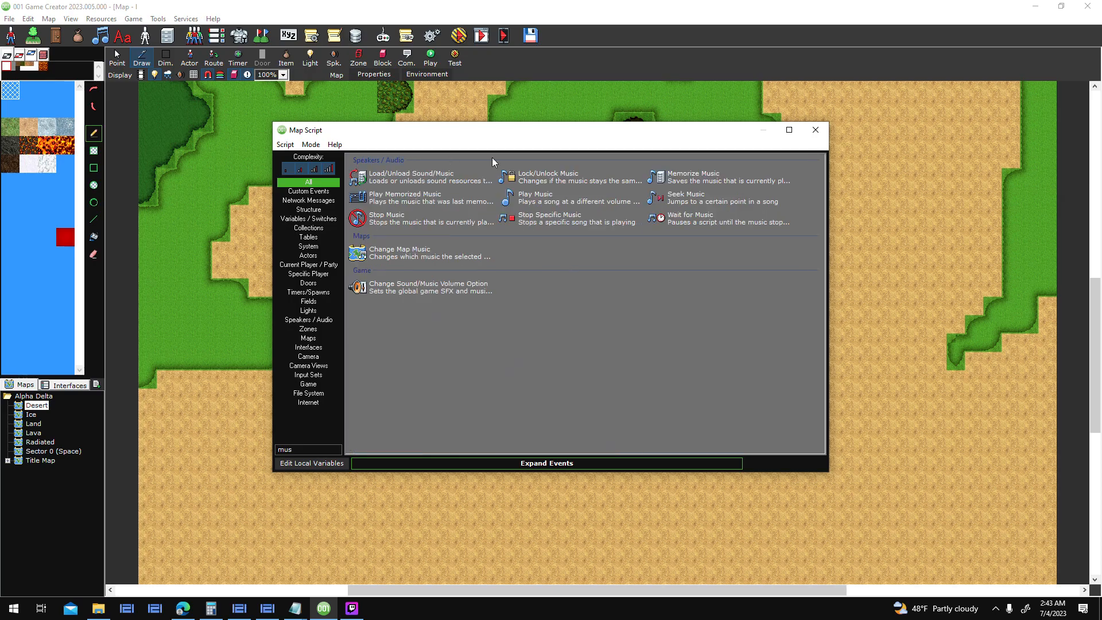
pyautogui.doubleClick(592, 201)
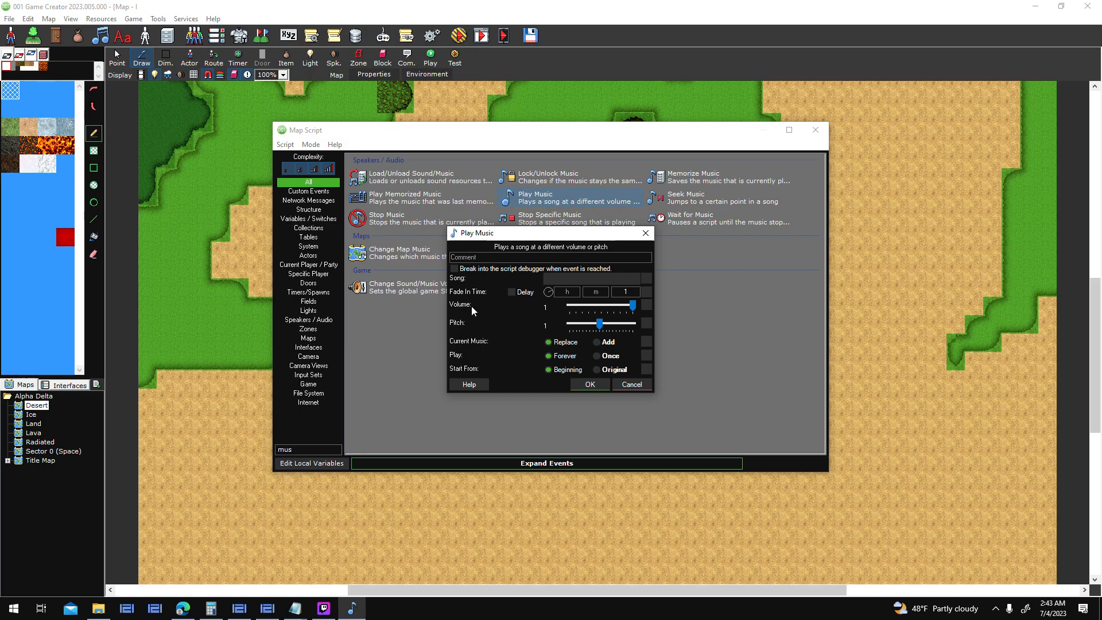
# - Examine the value sources offered for the music event's volume, and close the event, script and map properties without keeping anything
pyautogui.click(647, 308)
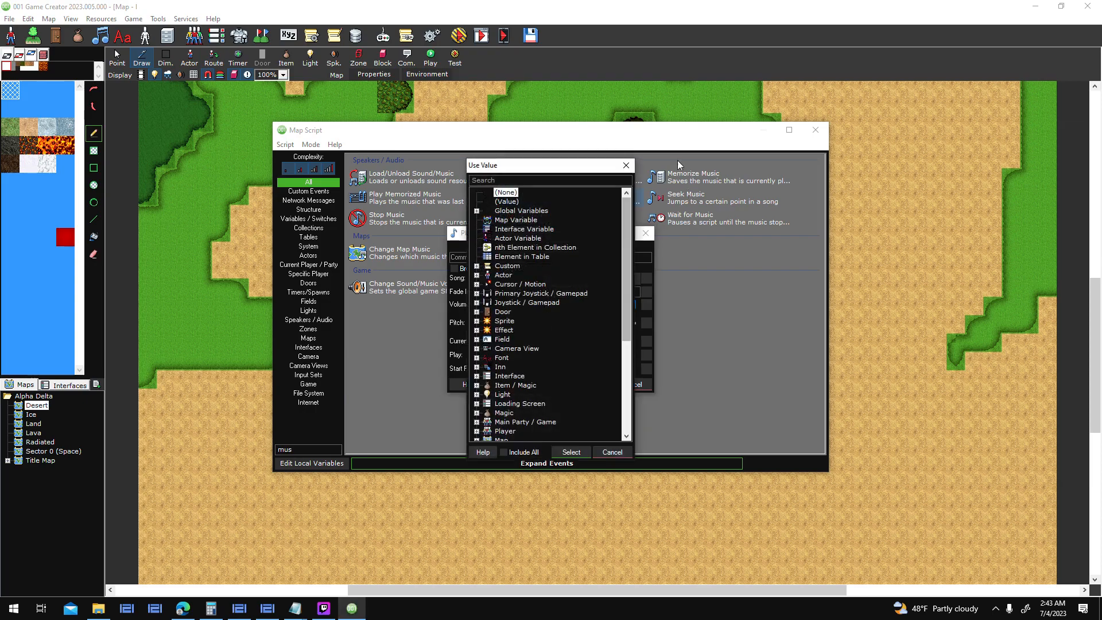
pyautogui.press('Escape')
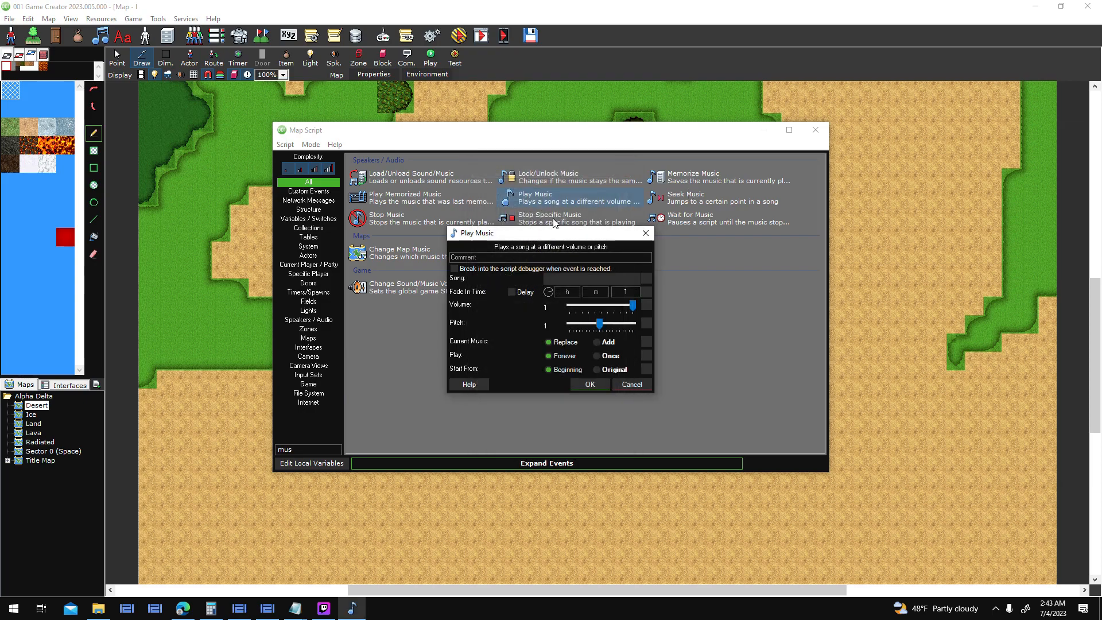
pyautogui.click(632, 384)
pyautogui.click(589, 463)
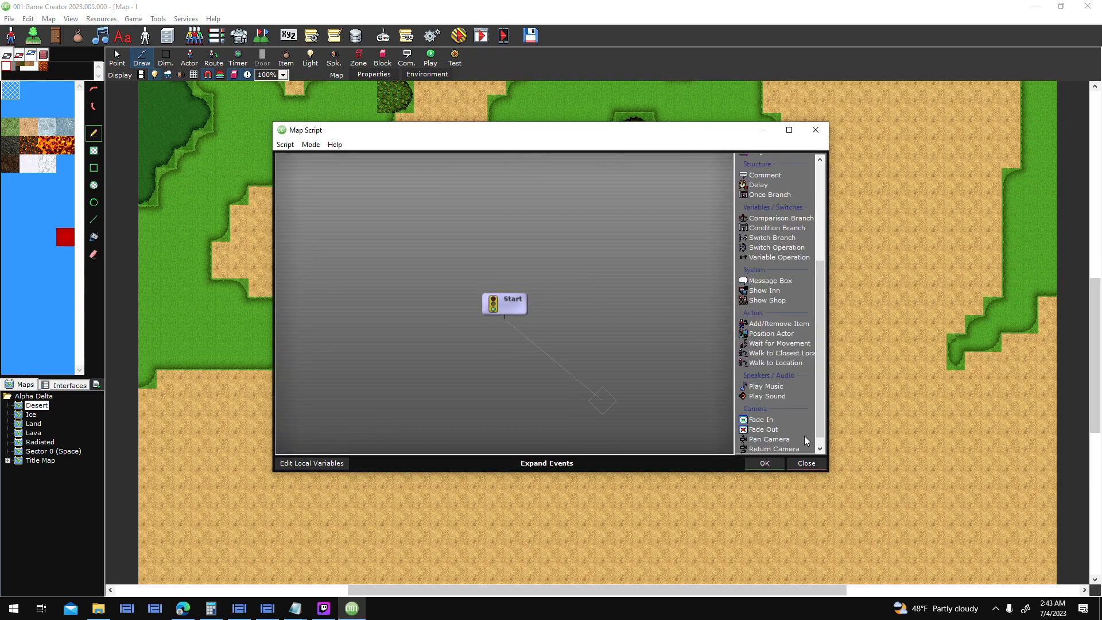
pyautogui.click(808, 463)
pyautogui.click(674, 400)
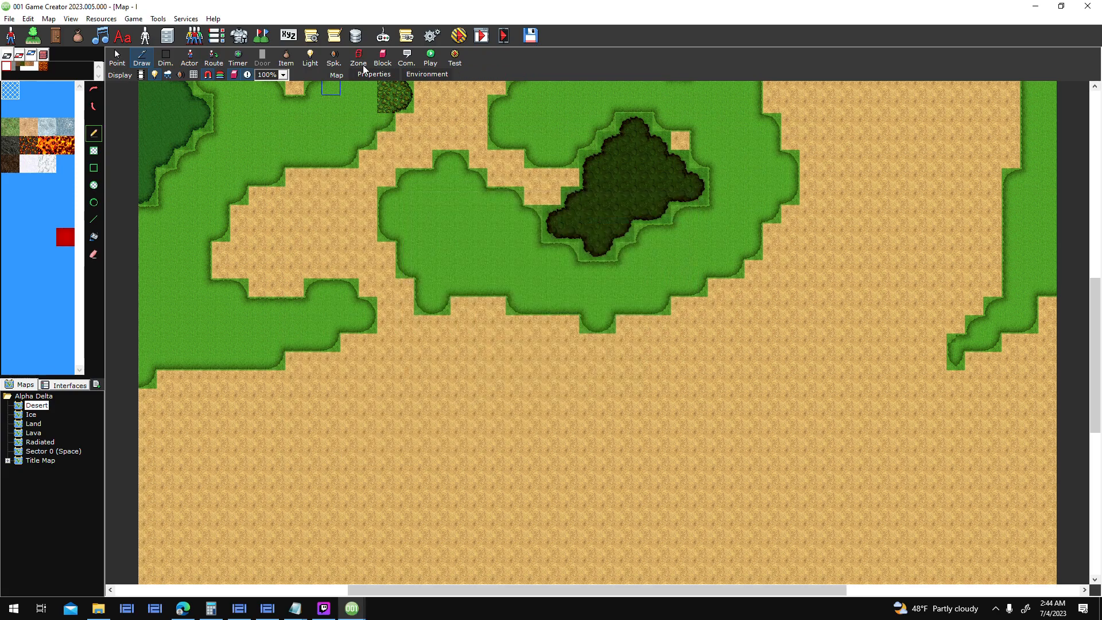
# - Check the Desert map's properties and its environment's background music selection, cancelling out of each dialog
pyautogui.click(373, 75)
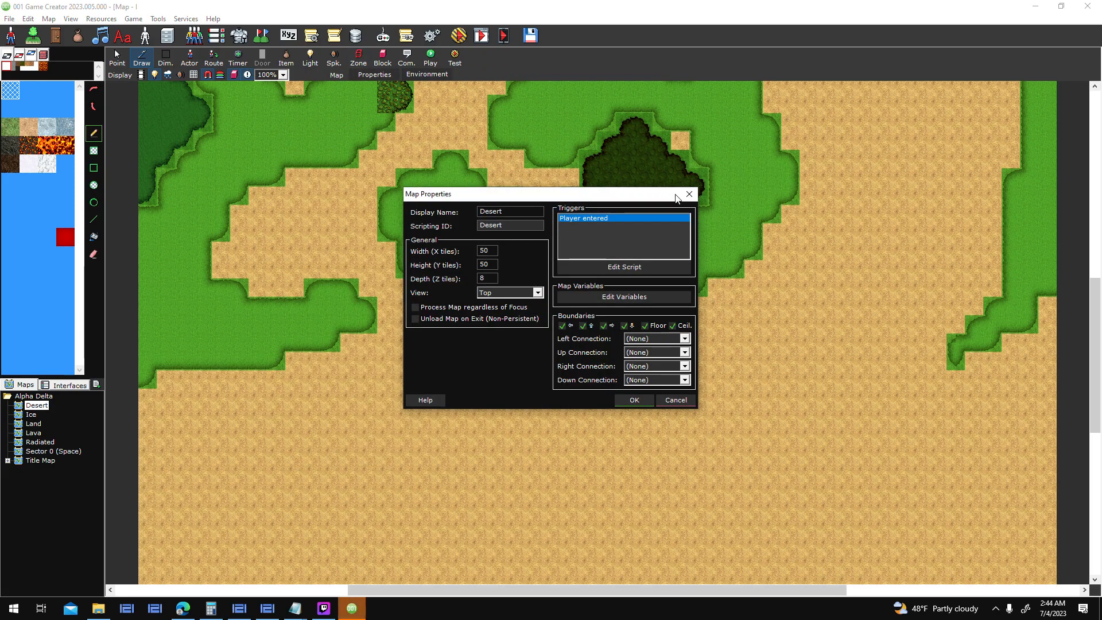
pyautogui.click(669, 397)
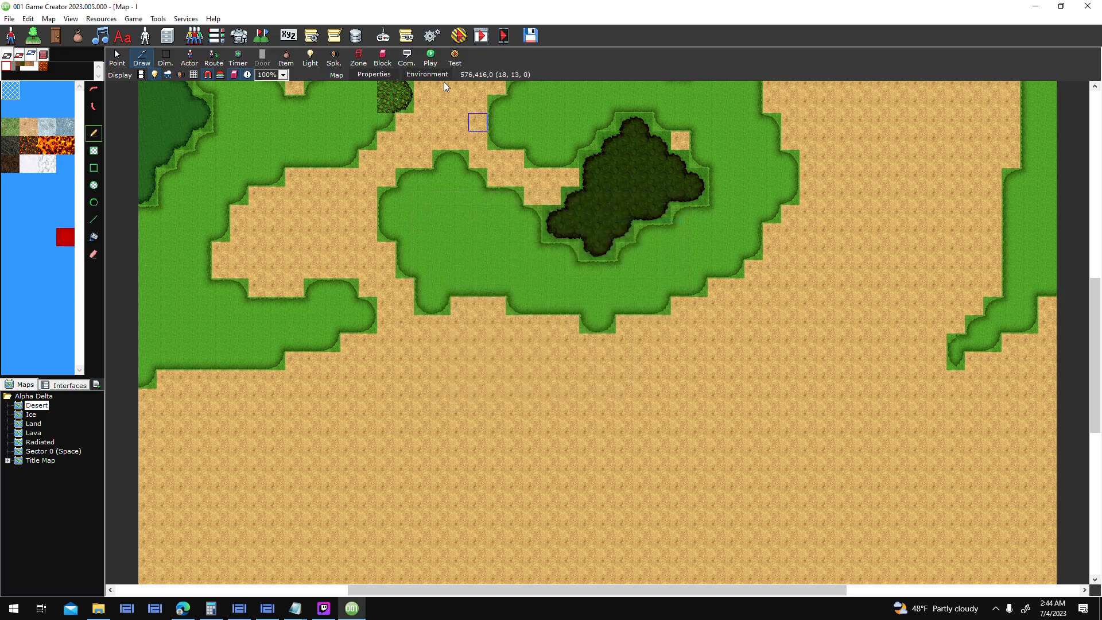
pyautogui.click(428, 75)
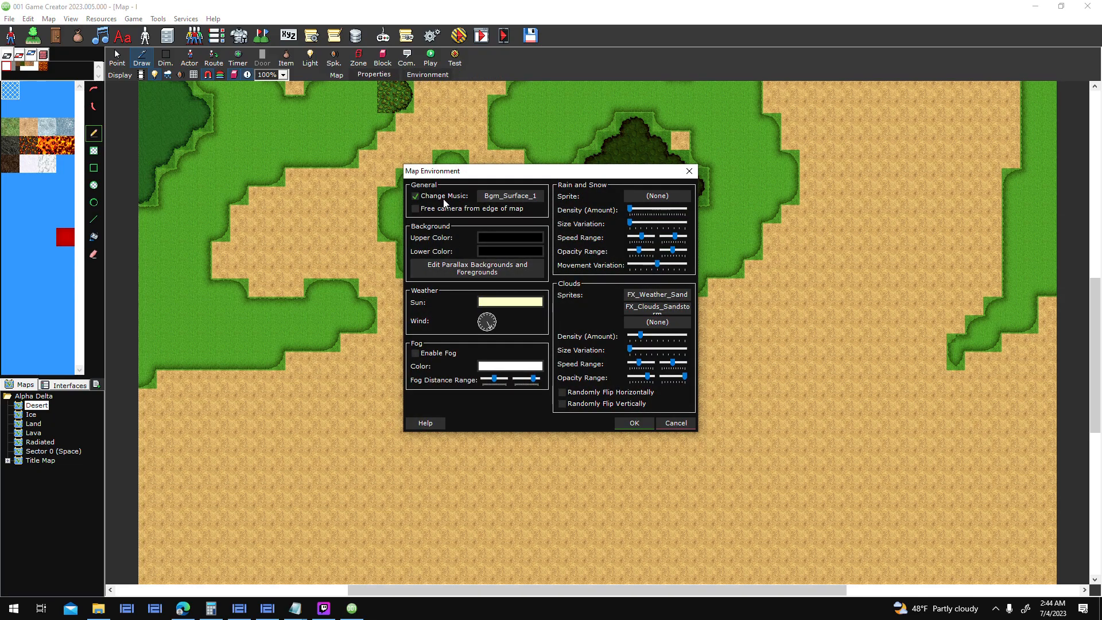
pyautogui.click(510, 195)
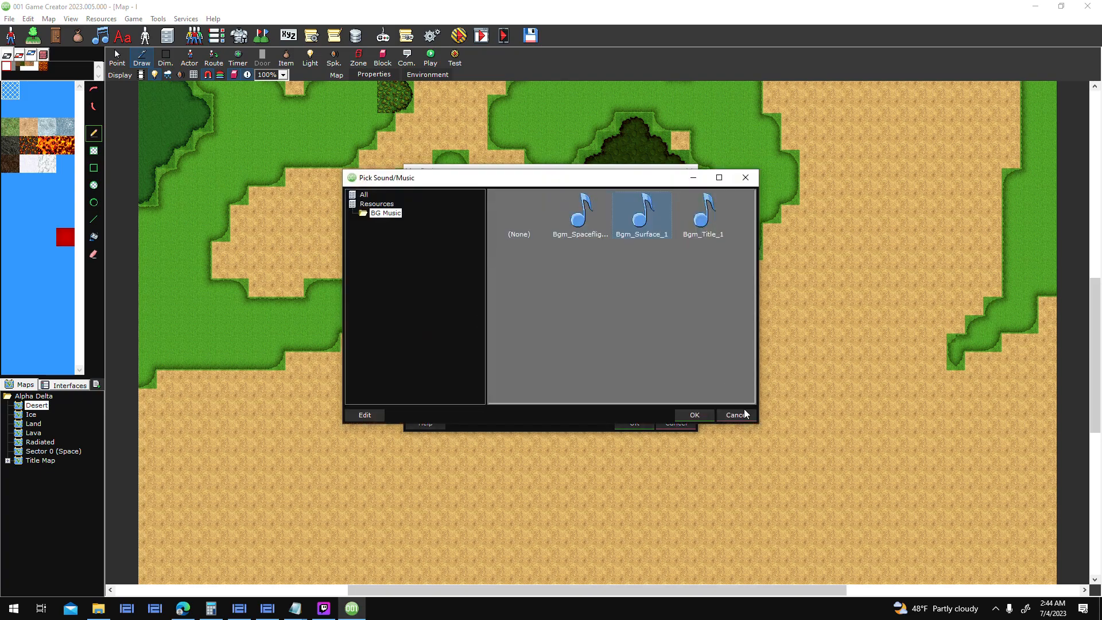
pyautogui.click(741, 415)
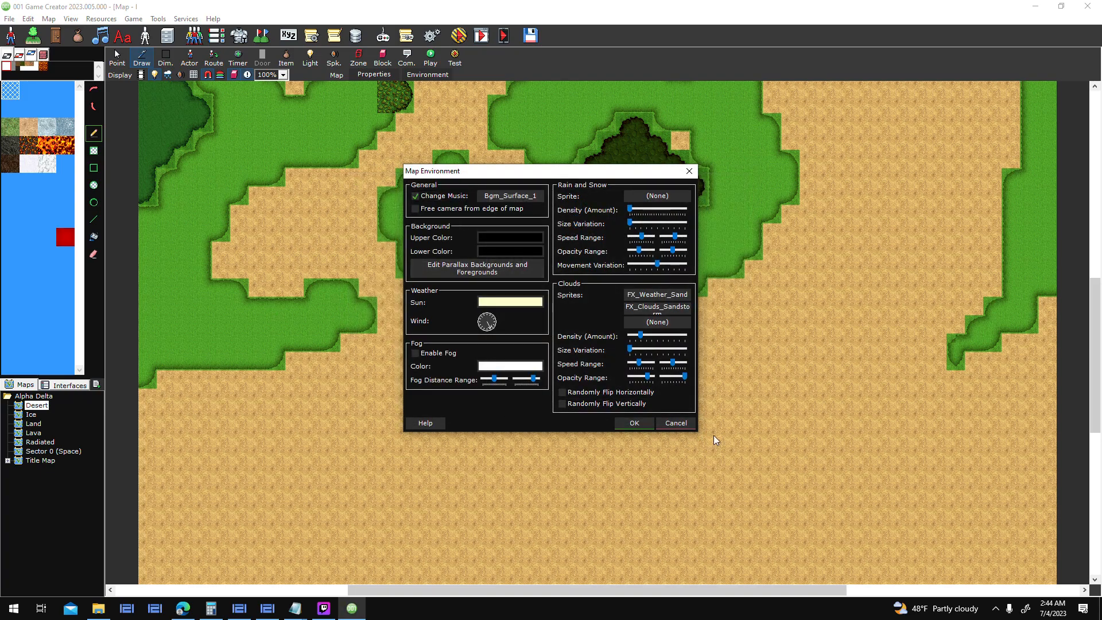
pyautogui.click(672, 422)
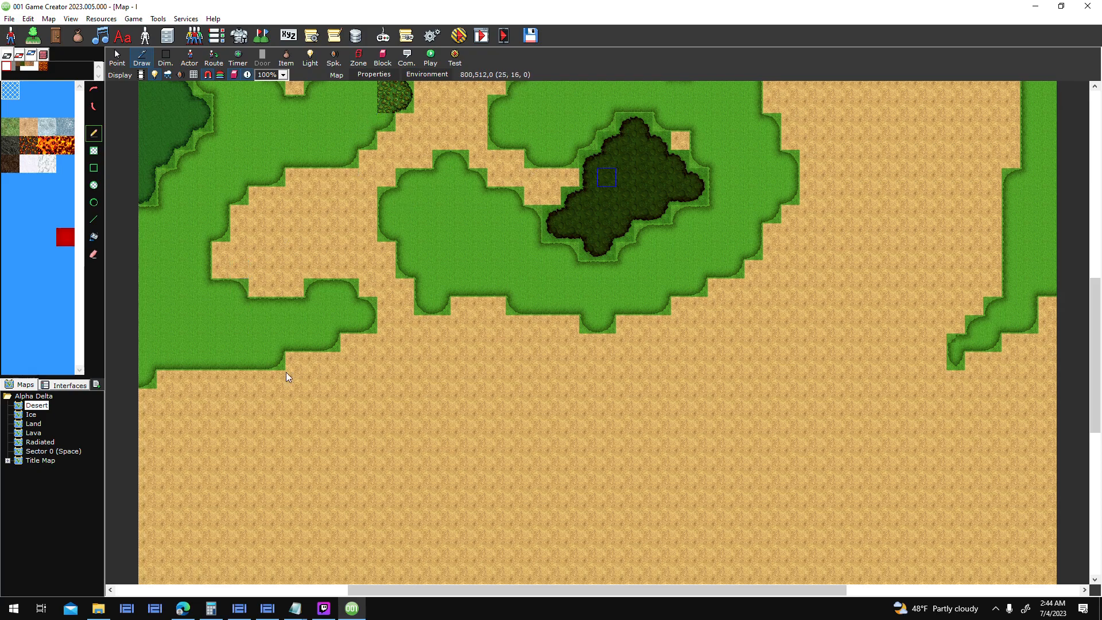
# - Glance at the Game Settings notes and open the Audio Settings interface under Options Menu in 001 Game Creator
pyautogui.moveTo(279, 615)
pyautogui.click(386, 539)
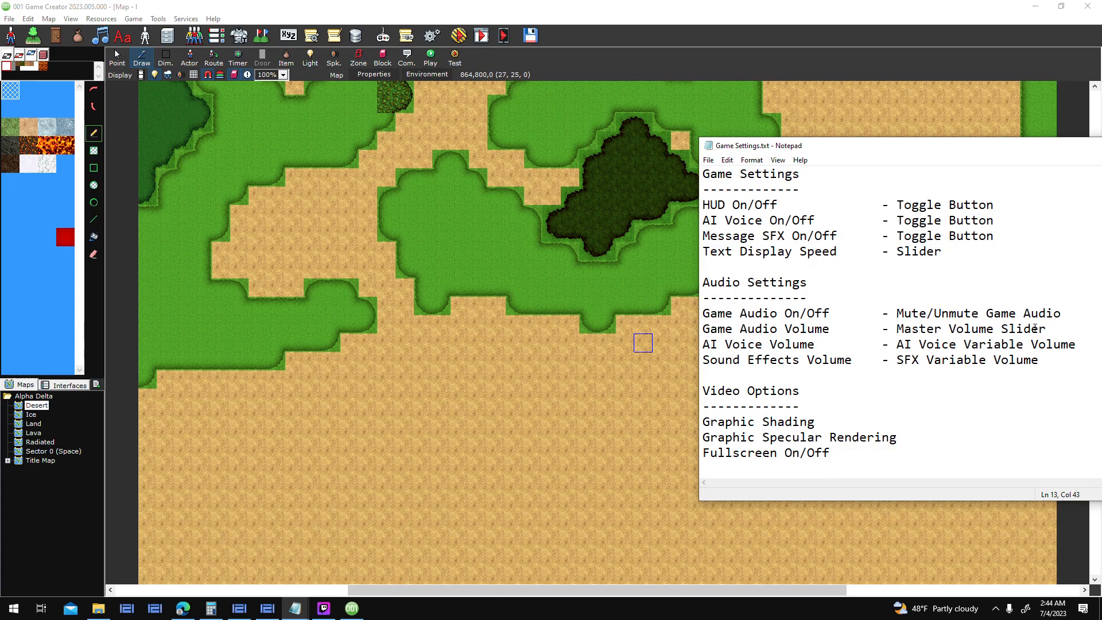
pyautogui.click(80, 386)
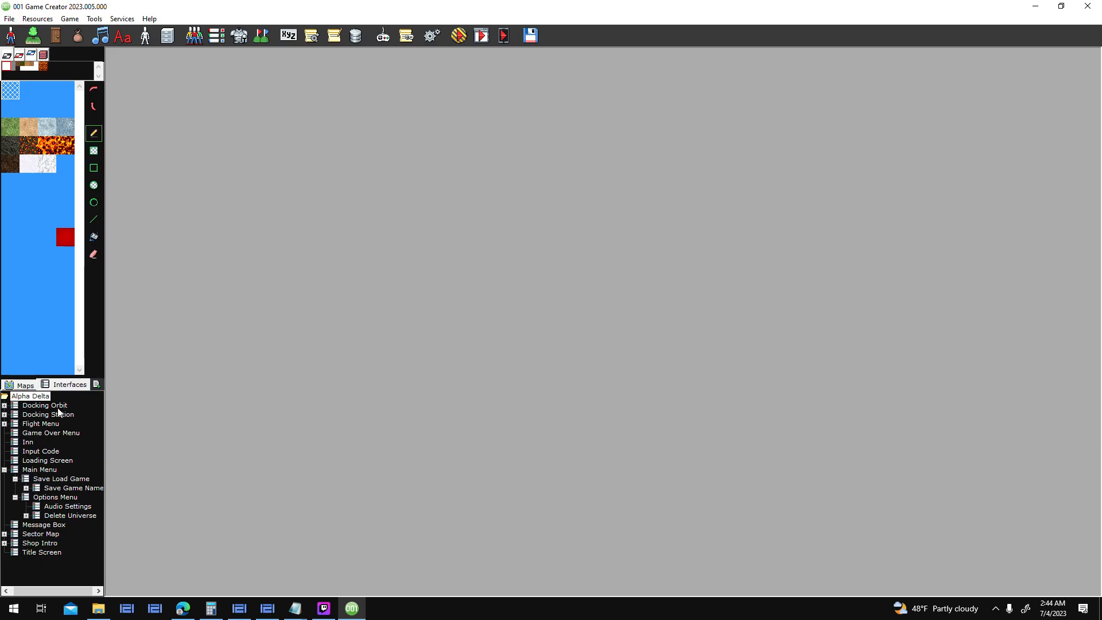
pyautogui.doubleClick(49, 415)
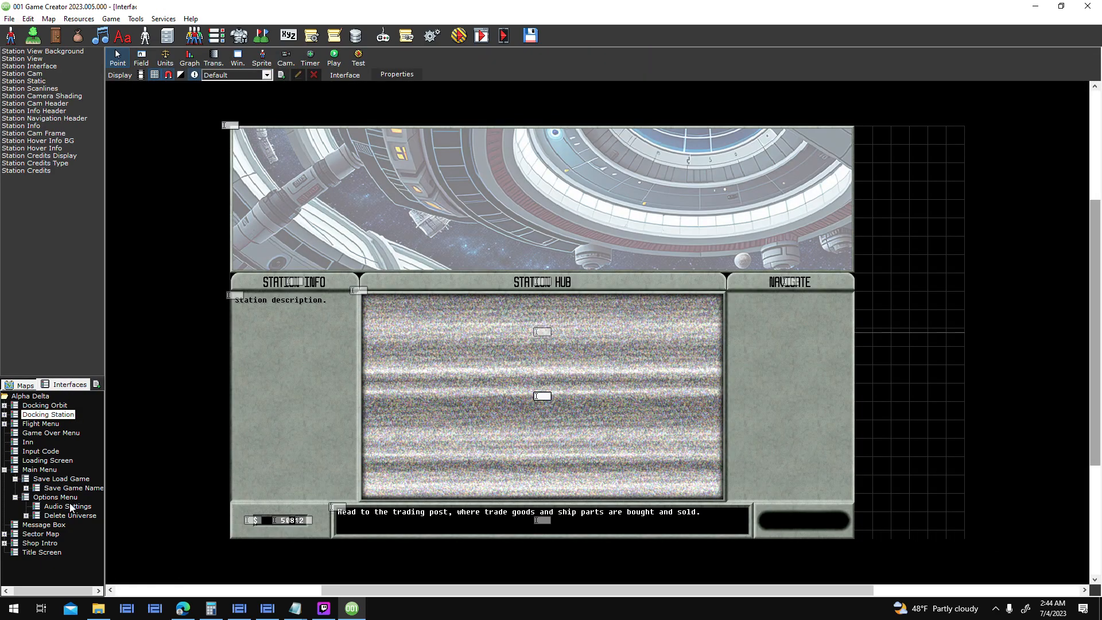
pyautogui.doubleClick(68, 507)
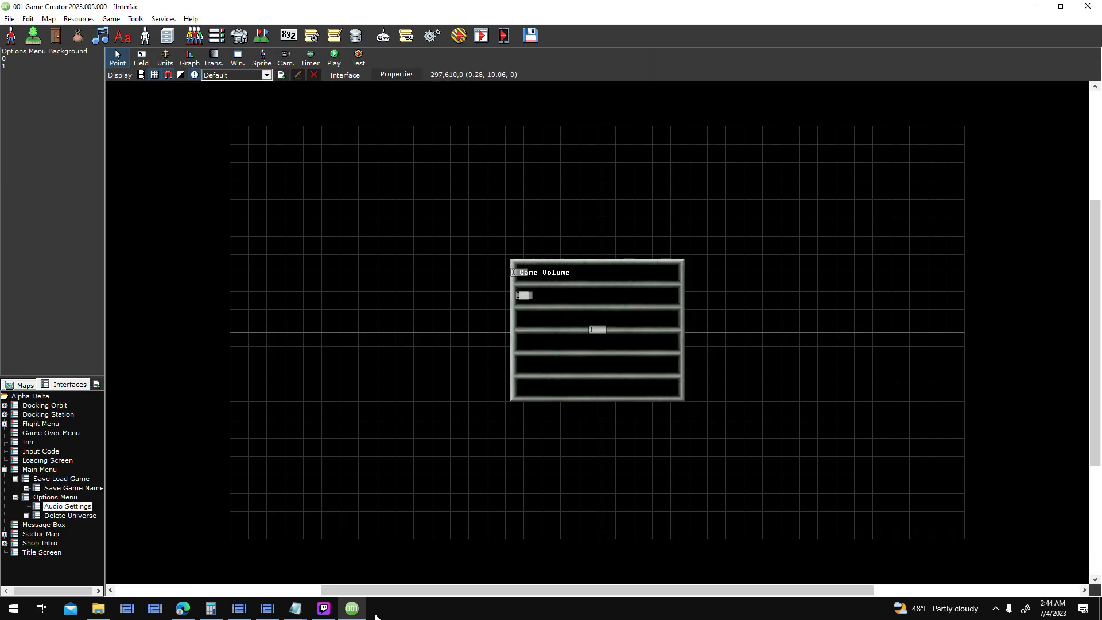
# - Review the Game Settings notes beside the Audio Settings interface, highlighting Fullscreen On/Off, and return to 001 Game Creator
pyautogui.moveTo(295, 609)
pyautogui.click(386, 547)
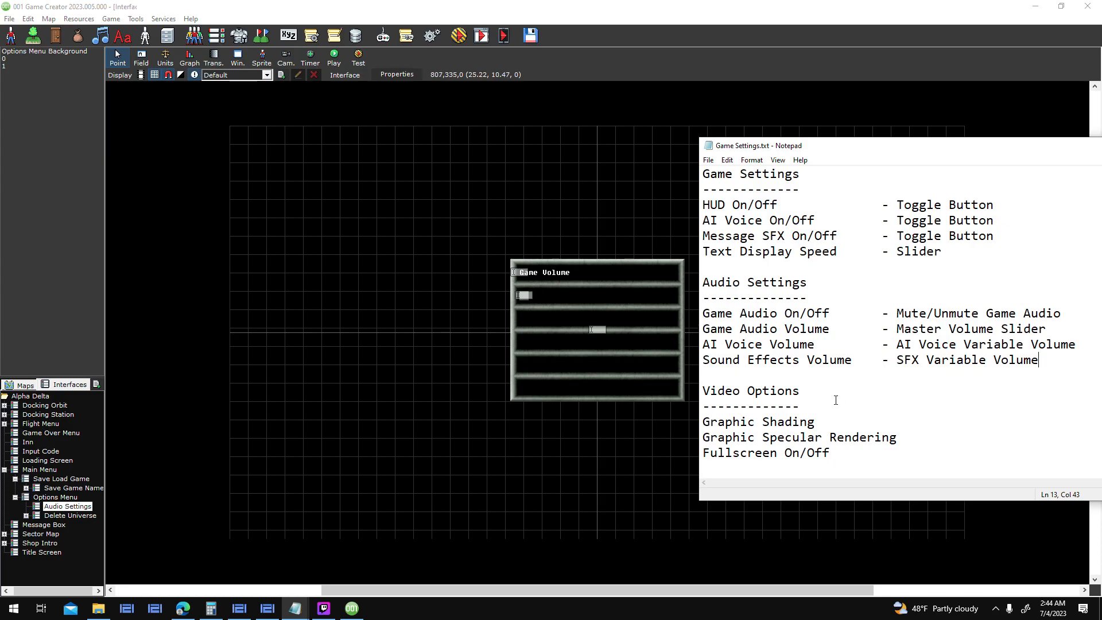
pyautogui.moveTo(853, 450); pyautogui.dragTo(673, 454)
pyautogui.click(839, 452)
pyautogui.click(516, 145)
pyautogui.doubleClick(552, 271)
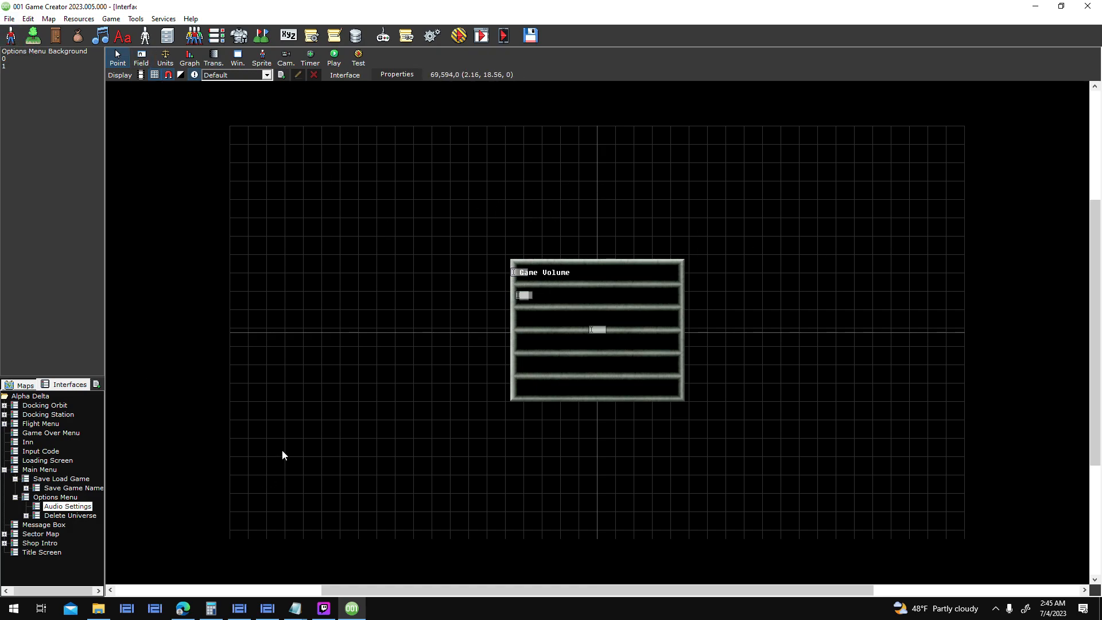
# - Switch to Button Maker and give the button the Rounded Corners shape
pyautogui.click(267, 610)
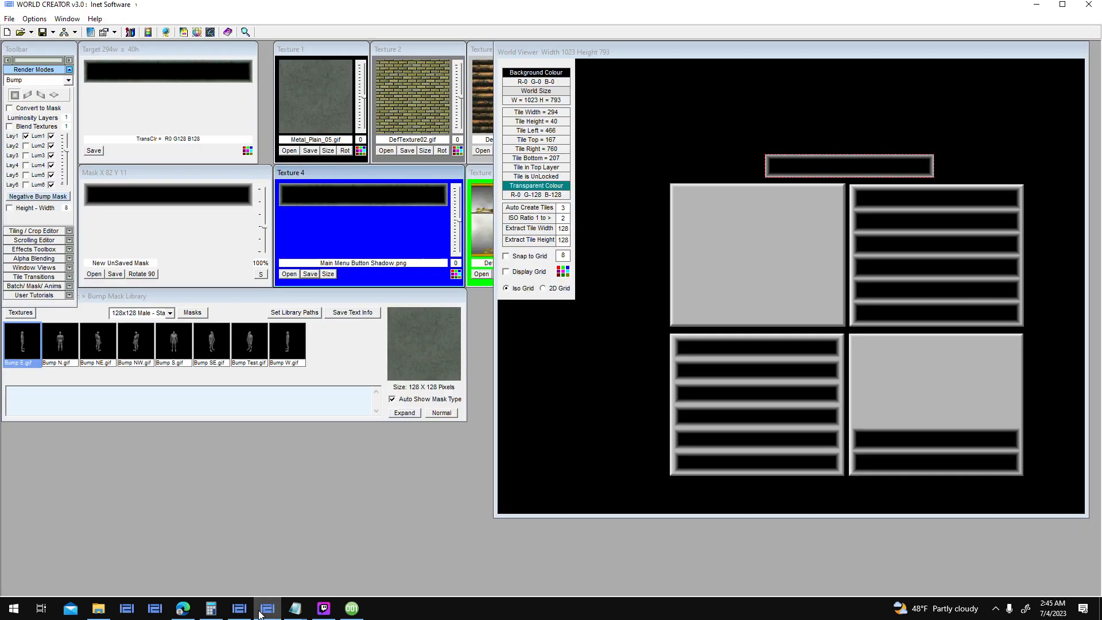
pyautogui.click(249, 611)
pyautogui.click(250, 612)
pyautogui.click(249, 611)
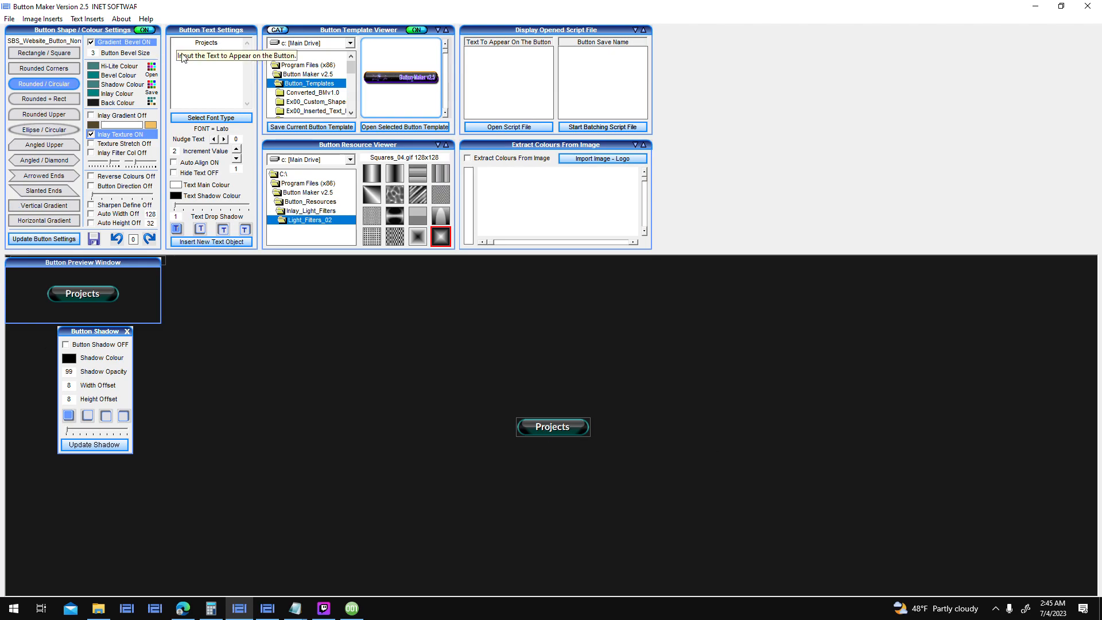
pyautogui.click(69, 67)
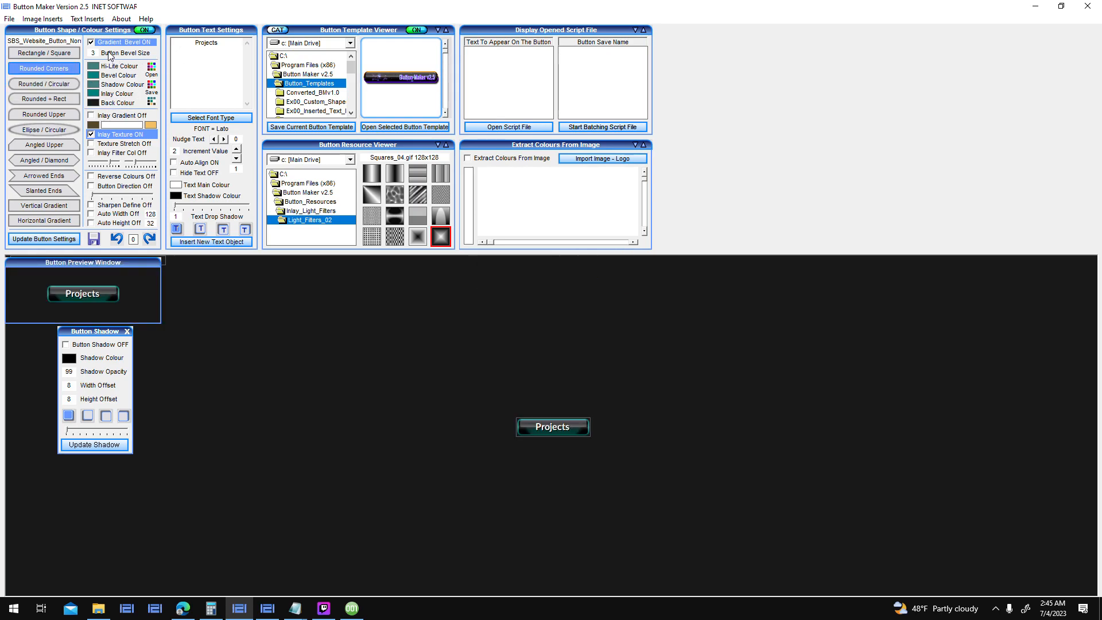
# - Set the button's width to 32, remove its text and update the button with these settings
pyautogui.doubleClick(155, 216)
pyautogui.write('32')
pyautogui.click(69, 240)
pyautogui.hotkey('ctrl', 'a')
pyautogui.press('BackSpace')
pyautogui.click(36, 240)
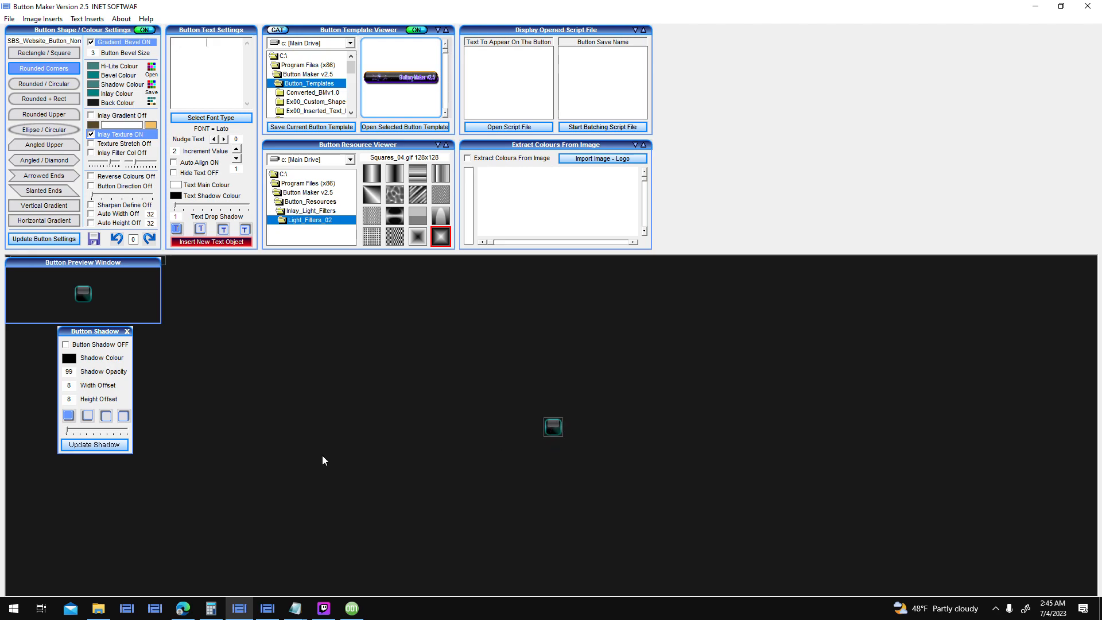
# - Try the Squares_03.gif light filter as the button's inlay texture and switch back to Squares_04.gif
pyautogui.click(418, 236)
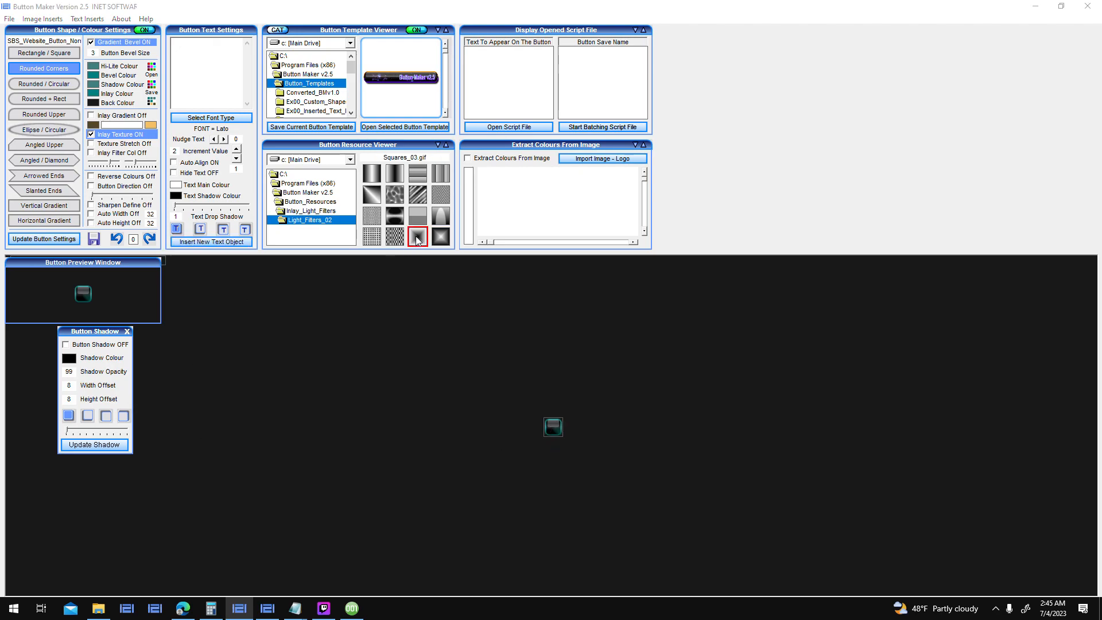
pyautogui.click(552, 338)
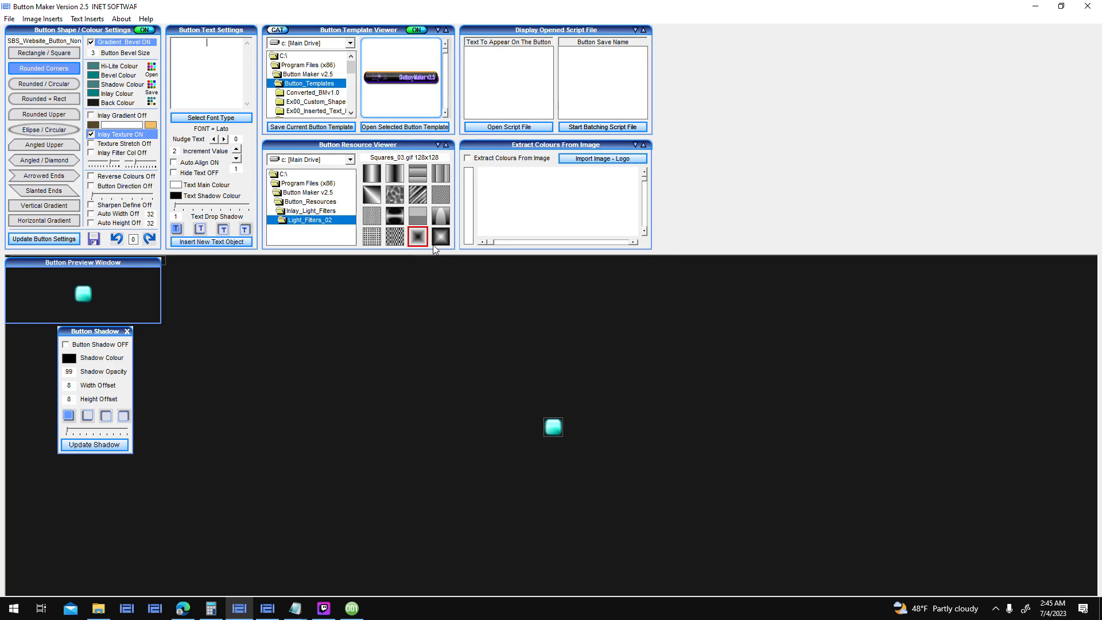
pyautogui.click(441, 237)
pyautogui.click(554, 336)
# - Turn on texture stretching and compare the Squares_03.gif and Squares_04.gif light filters on the button
pyautogui.click(92, 144)
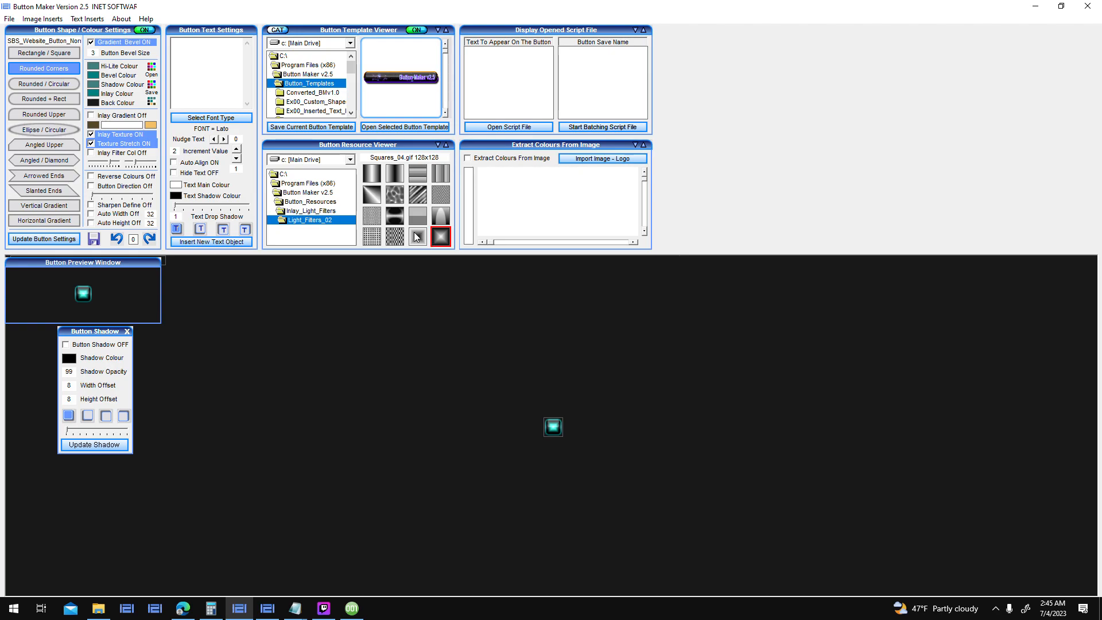
pyautogui.click(416, 236)
pyautogui.click(565, 337)
pyautogui.click(444, 236)
pyautogui.click(562, 337)
# - Compare the button with the inlay filter colour on and off, and toggle the texture stretching
pyautogui.click(92, 154)
pyautogui.click(93, 154)
pyautogui.click(91, 154)
pyautogui.click(91, 153)
pyautogui.click(91, 153)
pyautogui.click(93, 144)
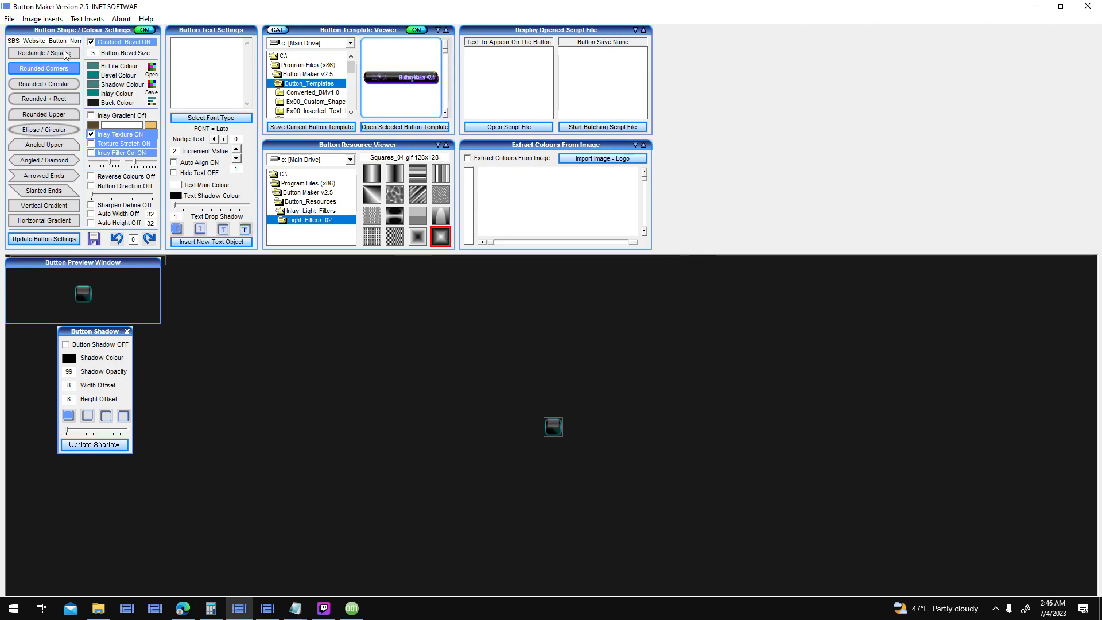
# - Browse the files in the Colour_Palettes folder and cancel without loading one
pyautogui.click(151, 74)
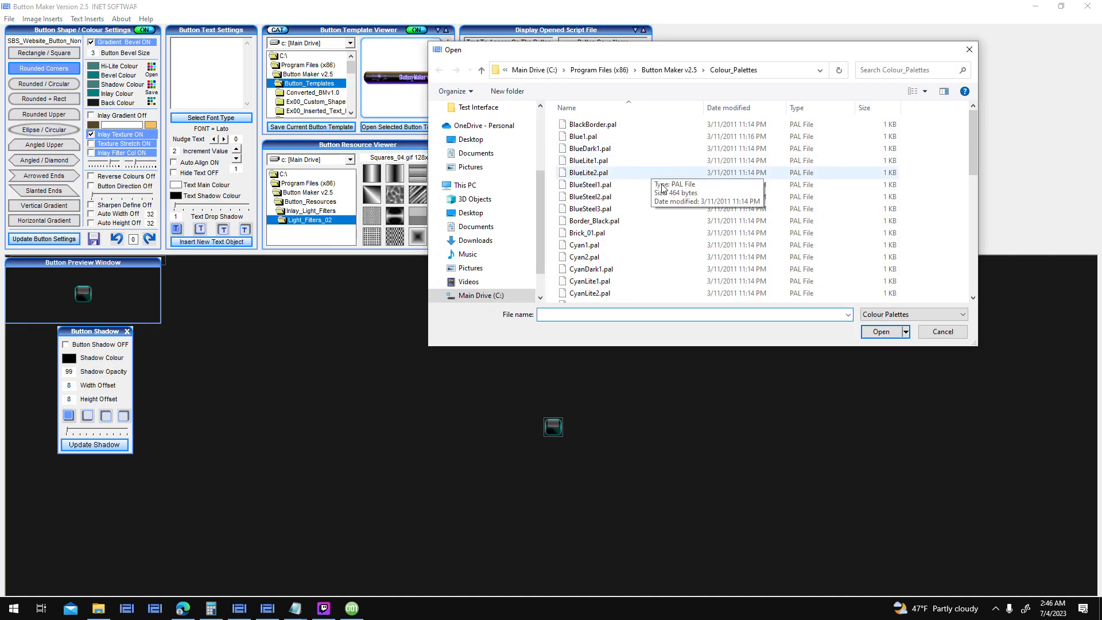
pyautogui.scroll(-6, 715, 232)
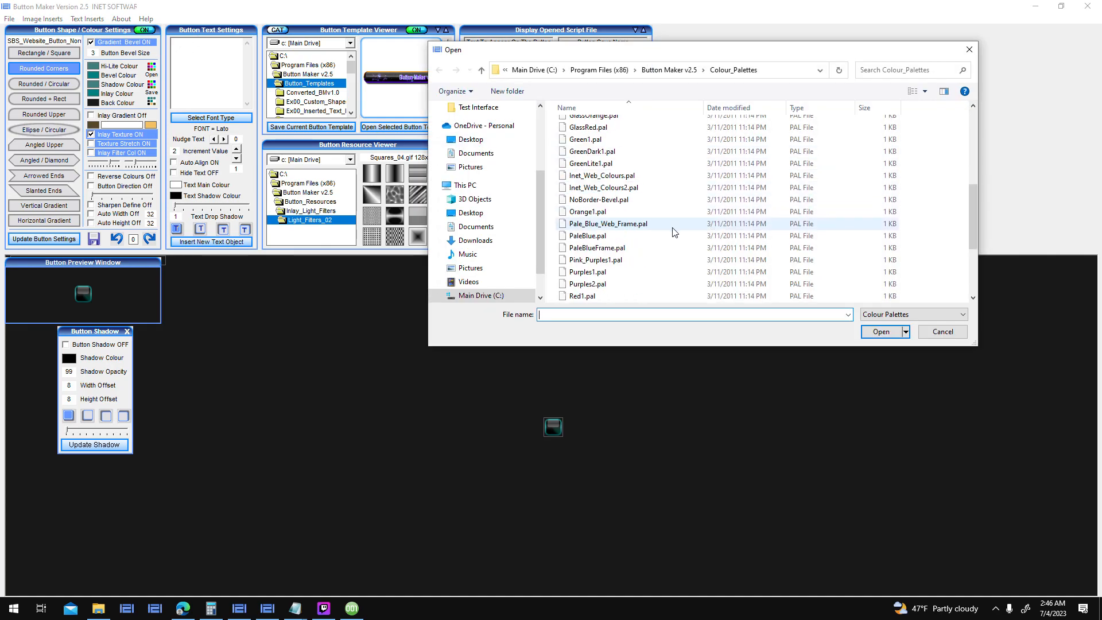
pyautogui.scroll(-4, 675, 231)
pyautogui.scroll(6, 683, 239)
pyautogui.scroll(3, 676, 251)
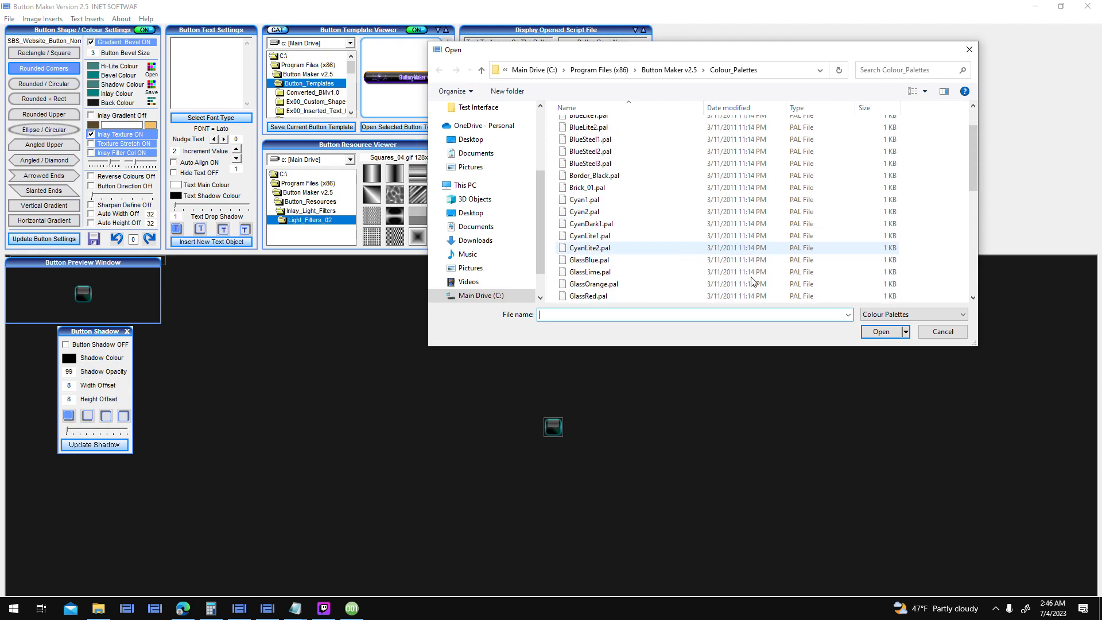
pyautogui.click(942, 336)
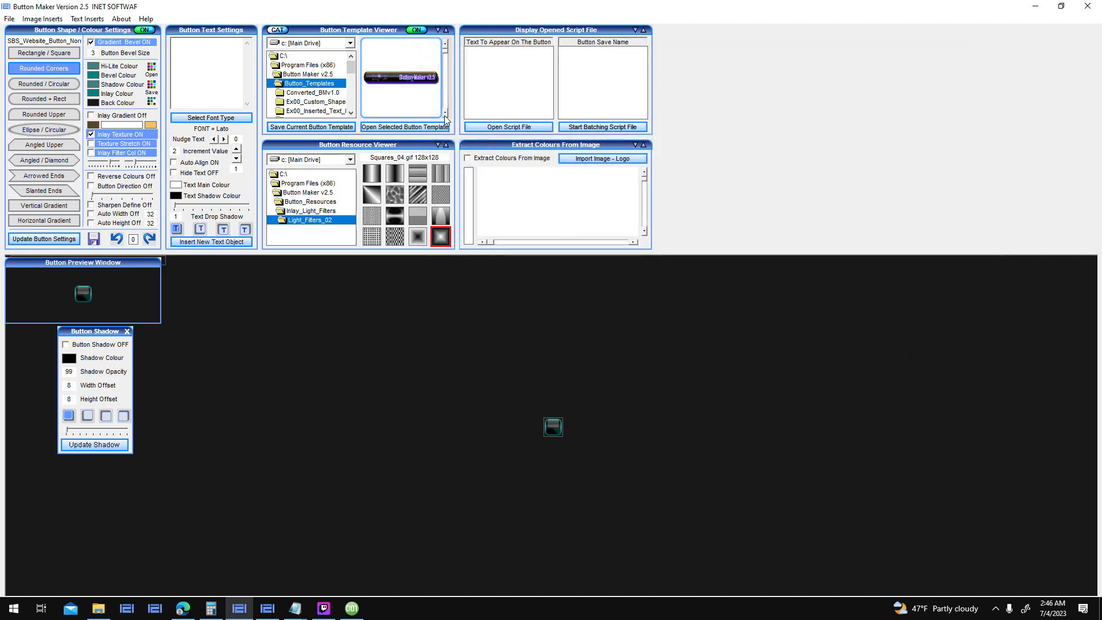
# - Try an orange colour palette on the button and compare it with the inlay texture off and on
pyautogui.click(151, 75)
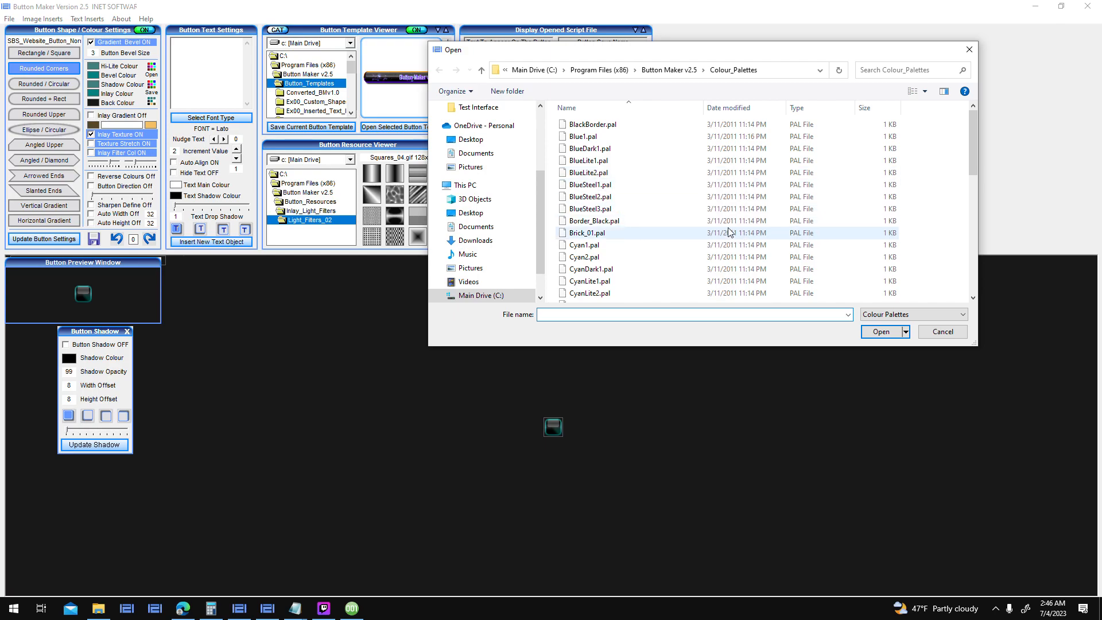
pyautogui.scroll(-3, 732, 232)
pyautogui.doubleClick(722, 230)
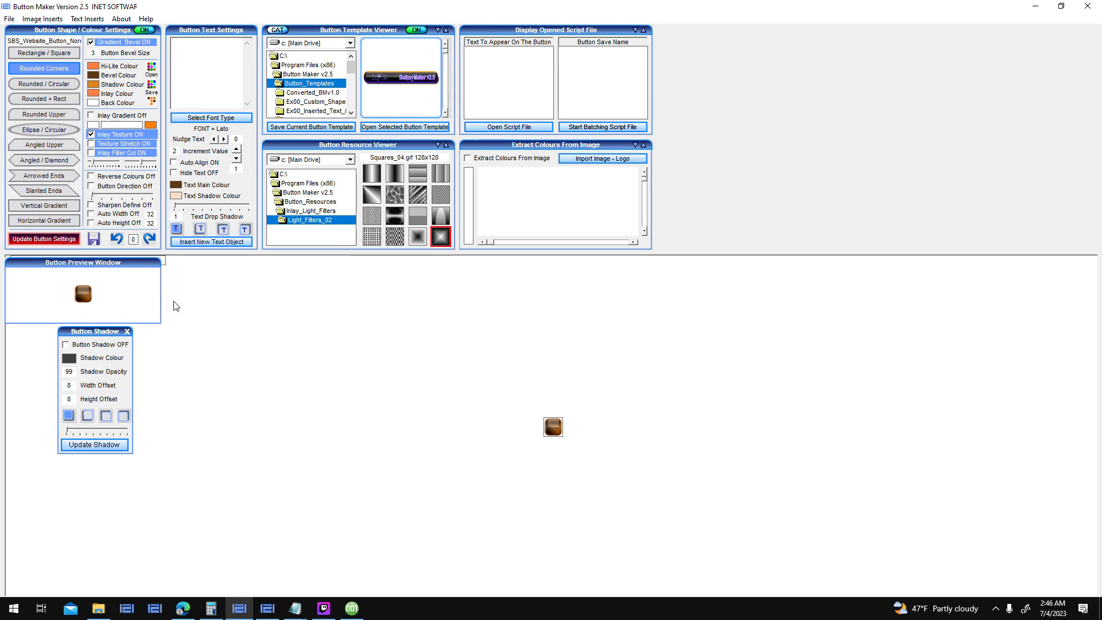
pyautogui.click(91, 135)
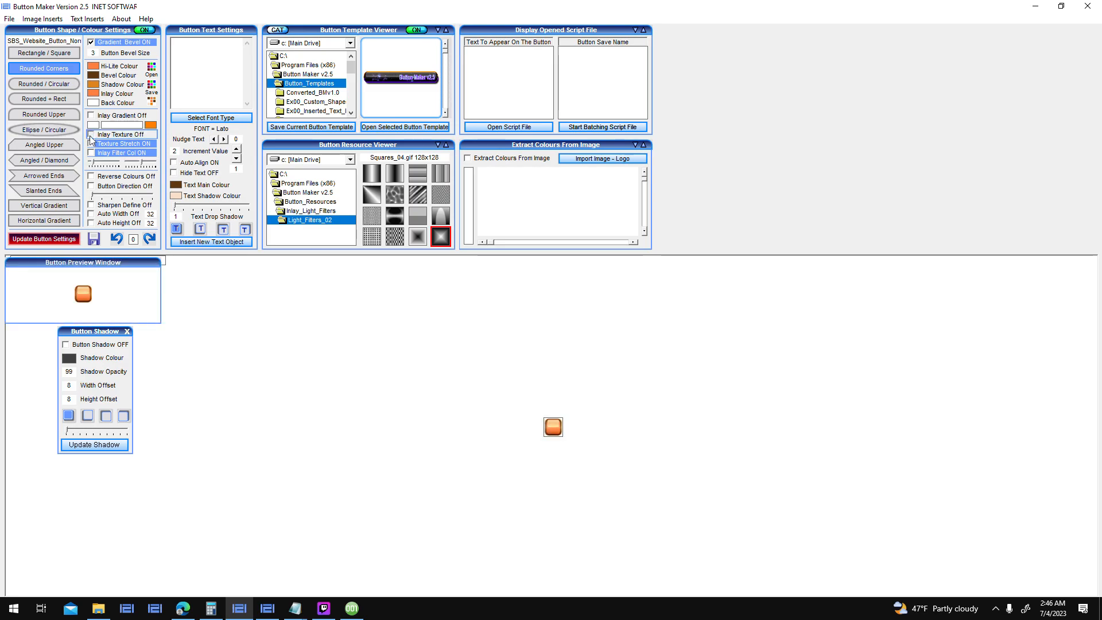
pyautogui.click(90, 135)
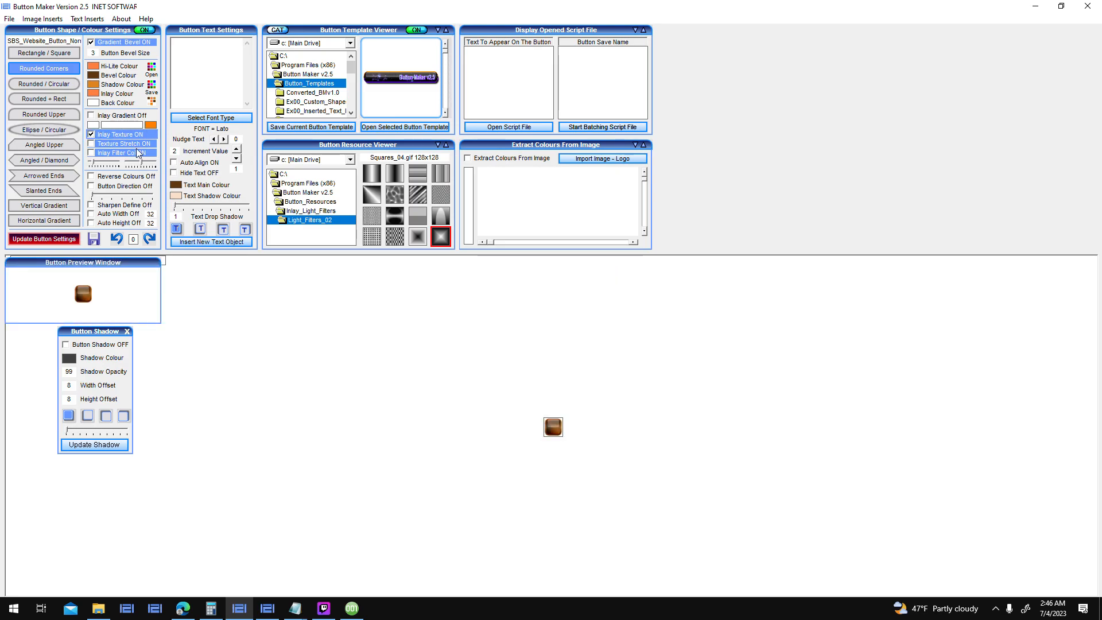
# - Try the Inet_Web_Colours.pal colour palette on the button
pyautogui.click(14, 22)
pyautogui.click(7, 13)
pyautogui.click(12, 17)
pyautogui.click(12, 18)
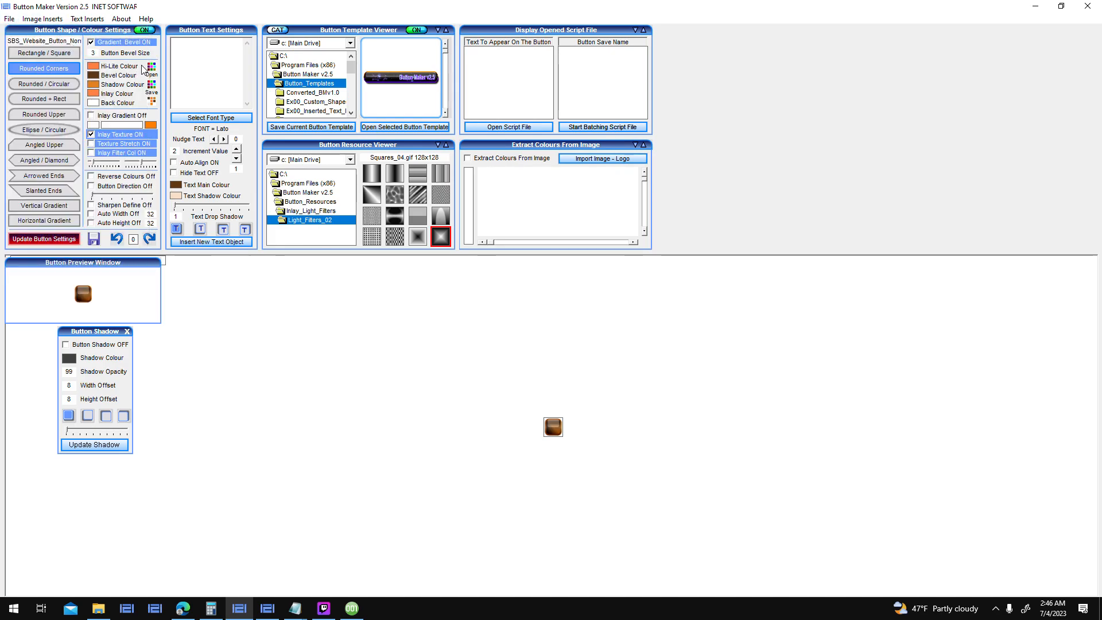
pyautogui.click(152, 73)
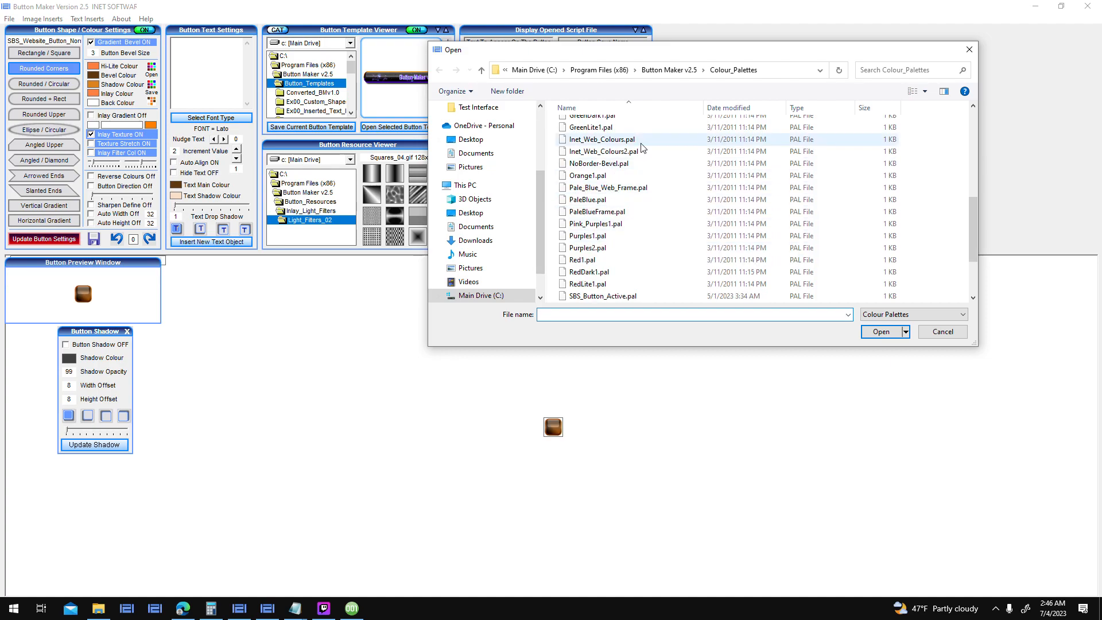
pyautogui.doubleClick(603, 139)
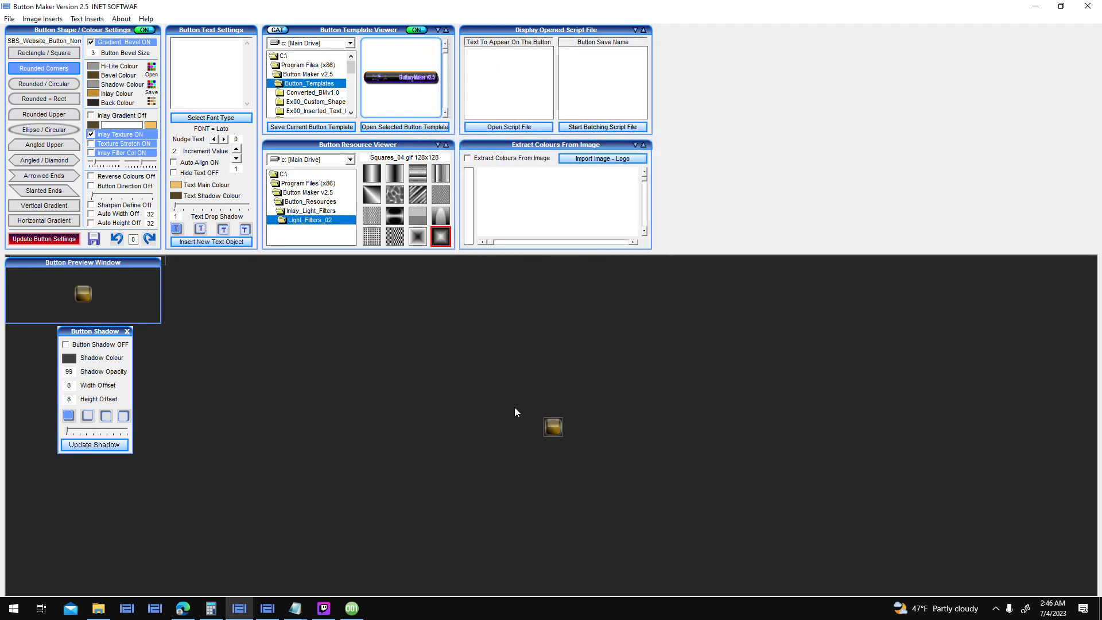
# - Load the SBS_Button_Normal.pal colour palette and turn off the button's inlay texture
pyautogui.click(154, 73)
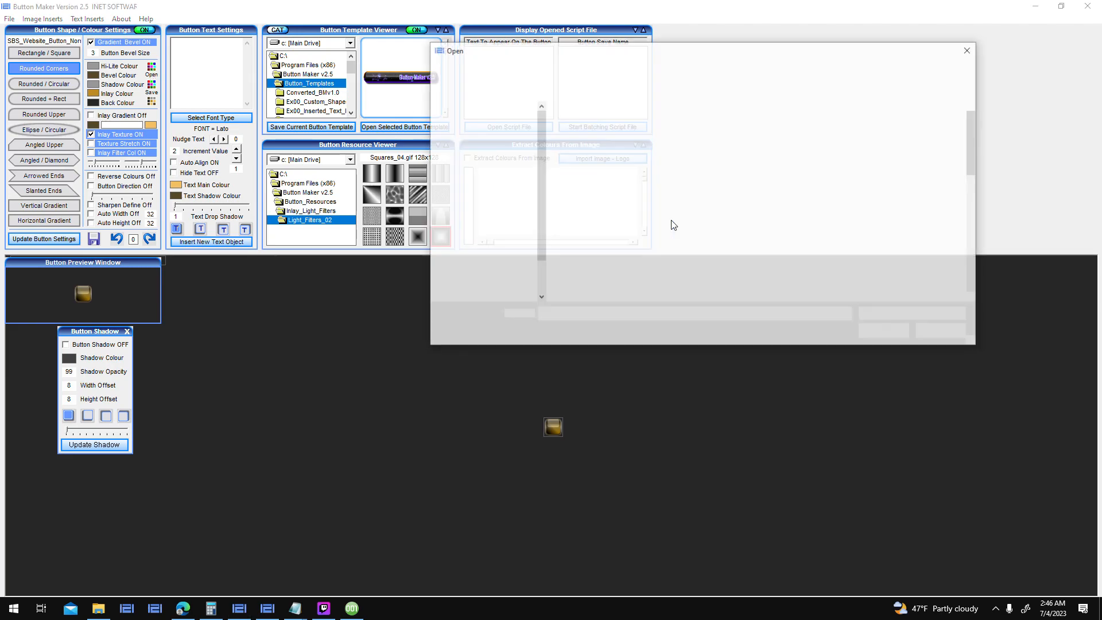
pyautogui.scroll(-10, 700, 241)
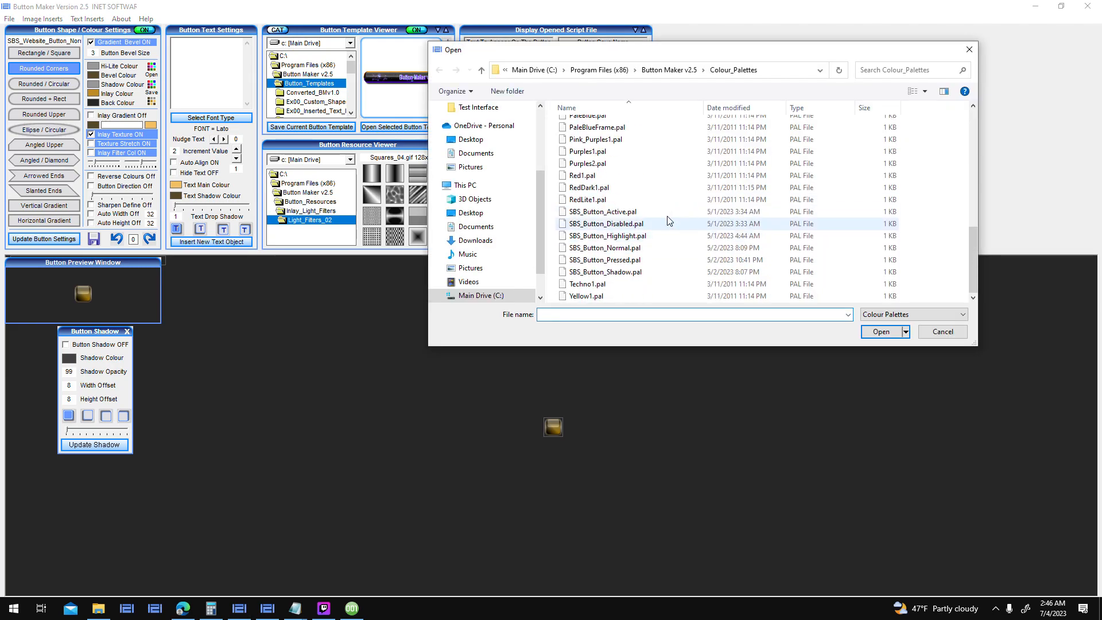
pyautogui.doubleClick(652, 248)
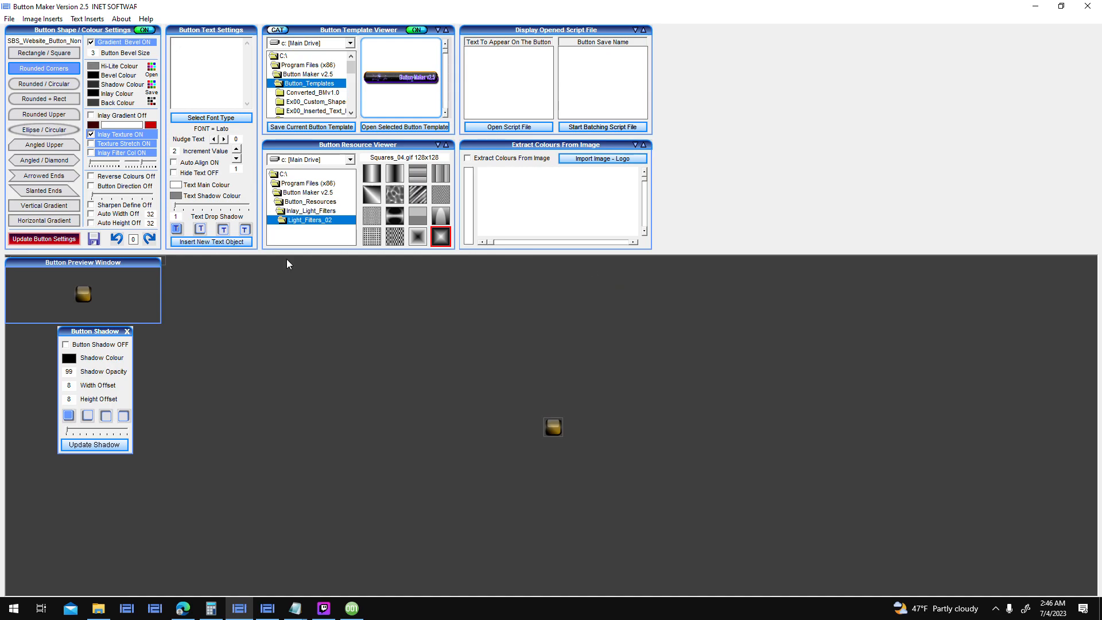
pyautogui.click(90, 135)
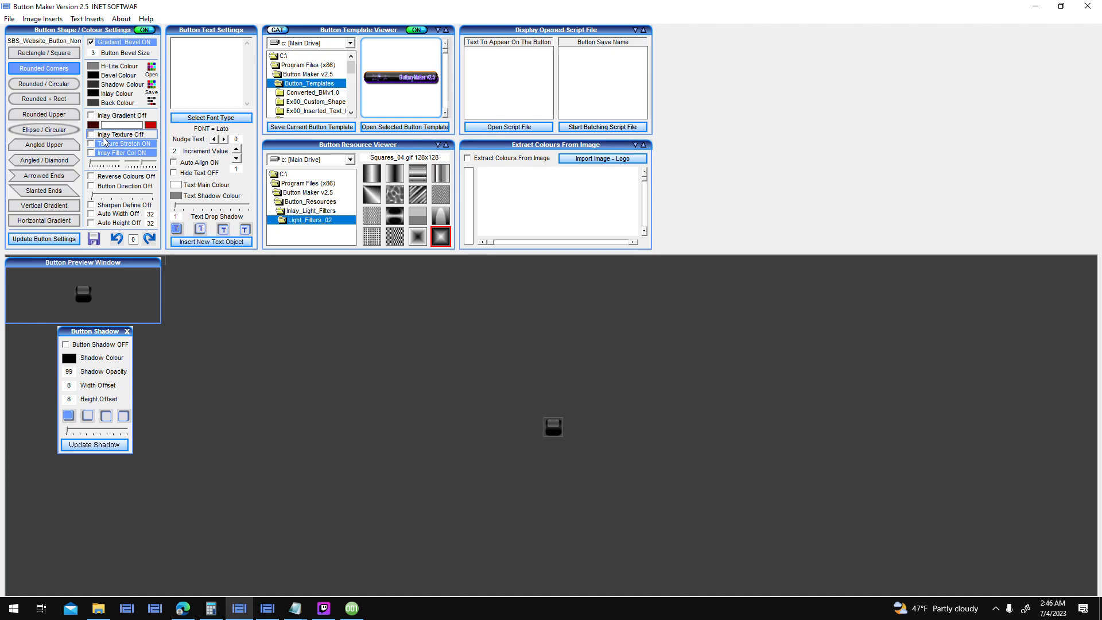
# - Save the button as a bitmap image named "Toggle Button Norm" in the Alpha Delta Buttons folder
pyautogui.click(9, 18)
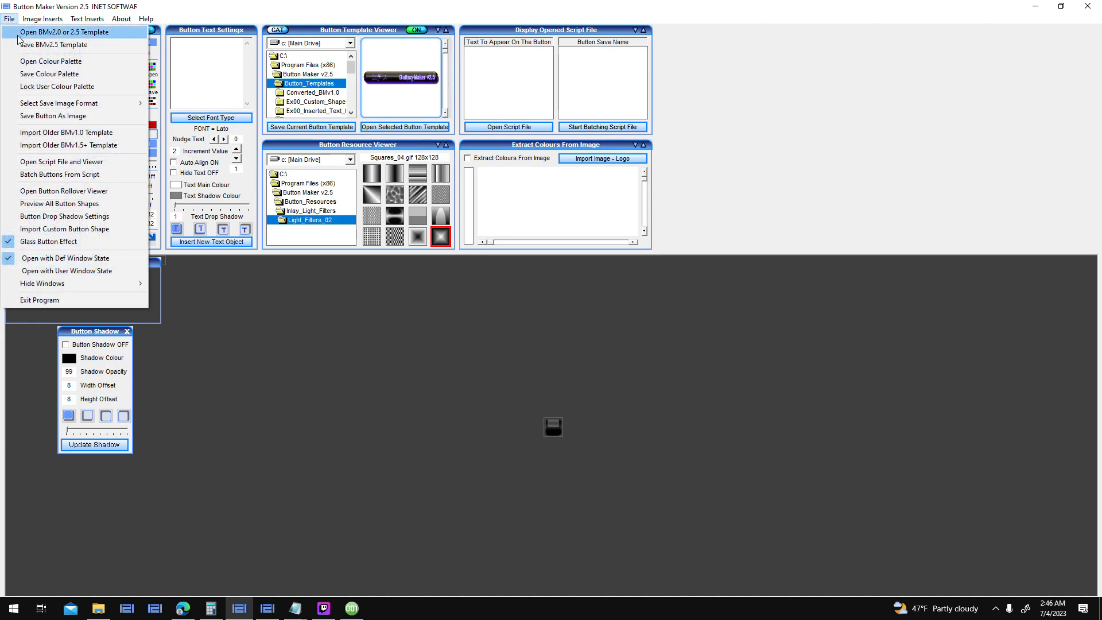
pyautogui.click(89, 118)
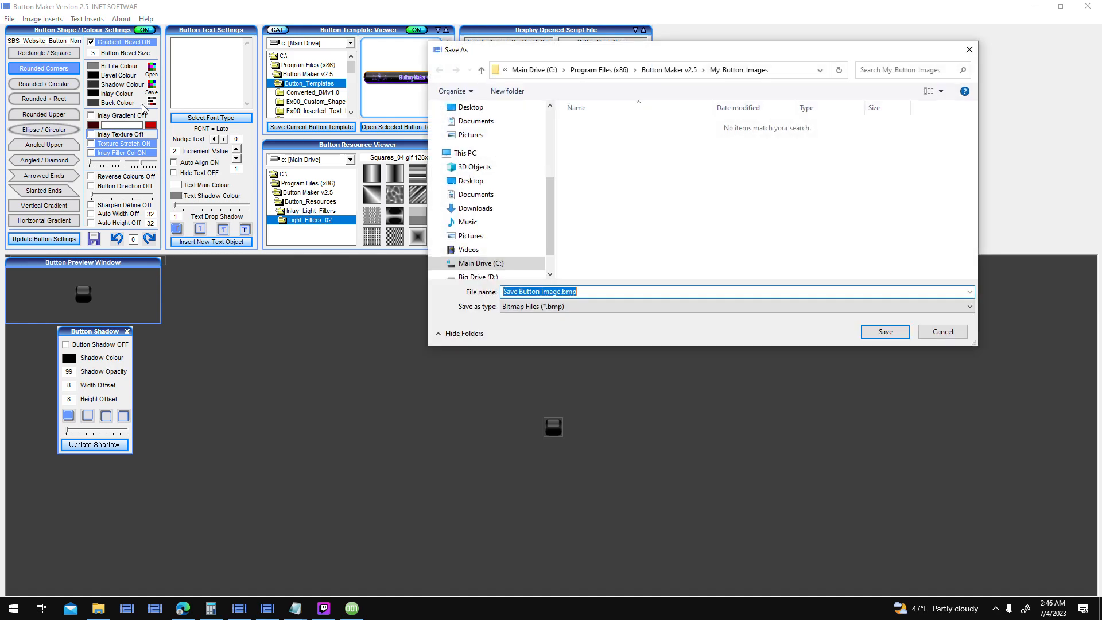
pyautogui.scroll(5, 505, 180)
pyautogui.click(470, 199)
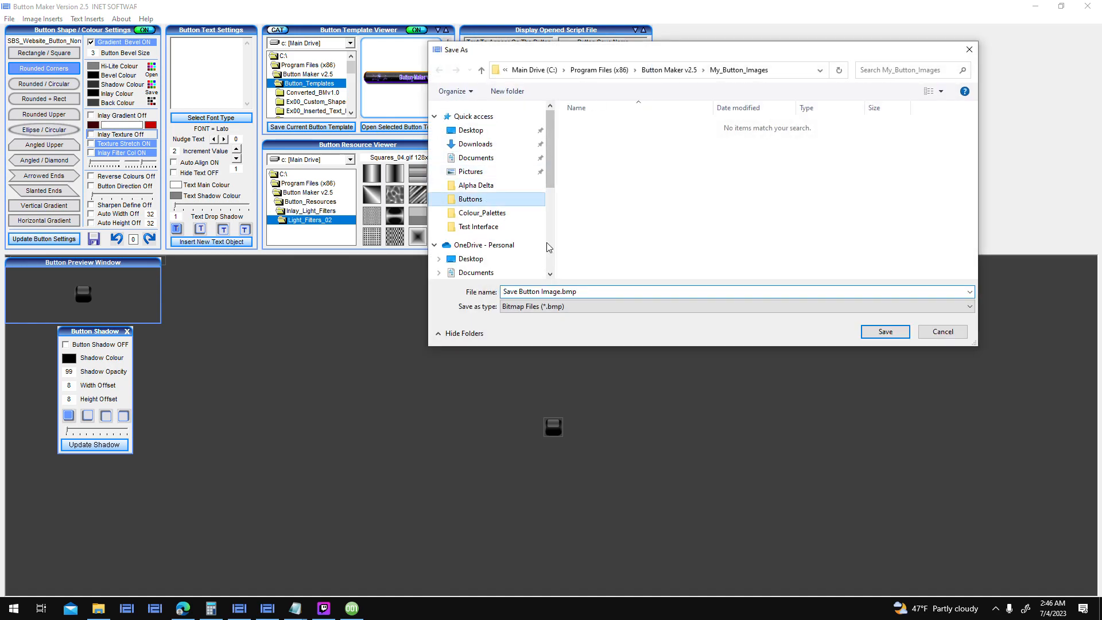
pyautogui.click(663, 292)
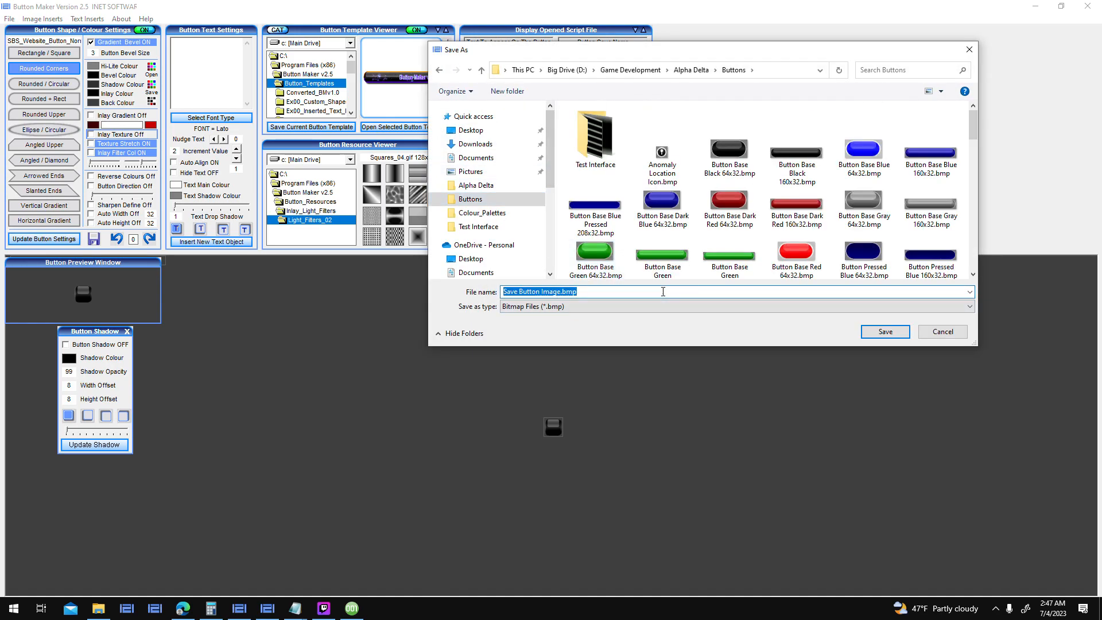
pyautogui.write('Toggle B')
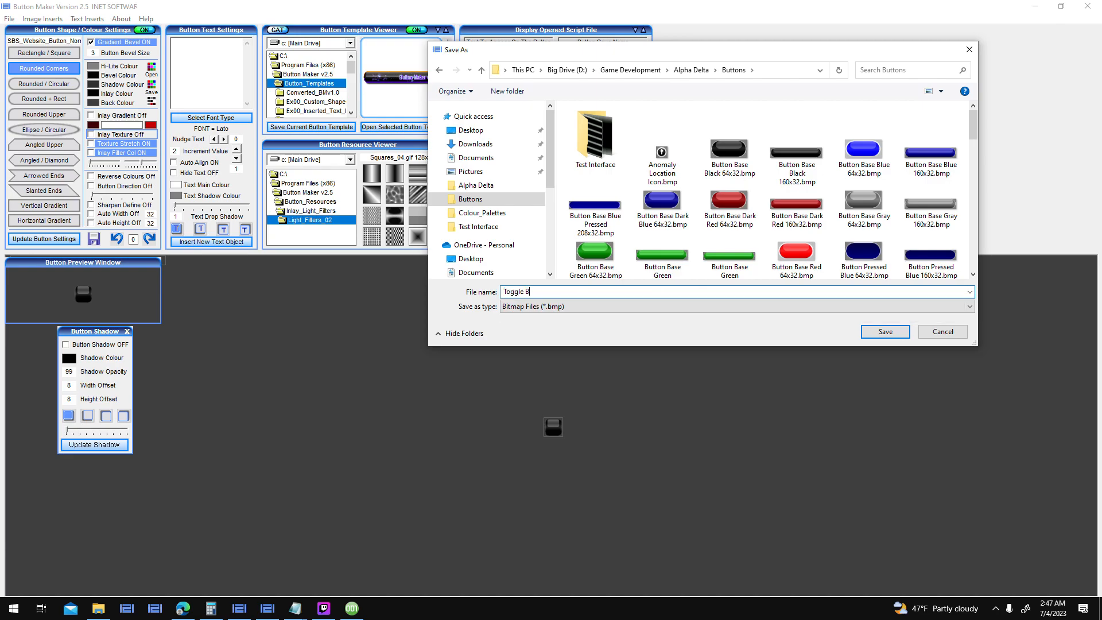
pyautogui.write('utton Norm')
pyautogui.press('Return')
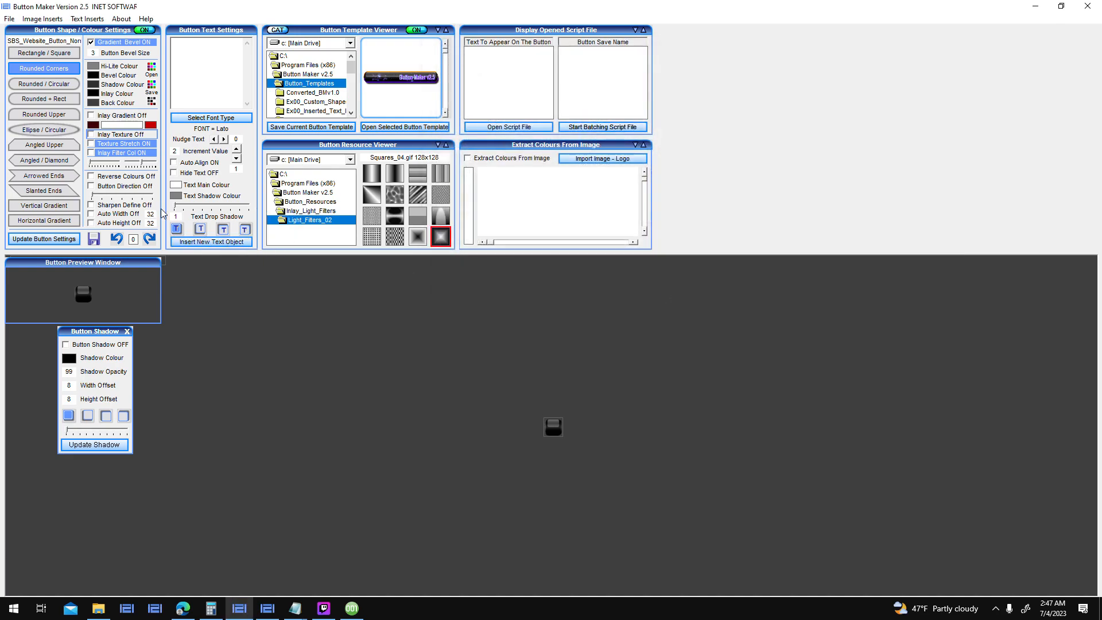
# - Load a green colour palette from the Colour_Palettes folder onto the button
pyautogui.click(153, 75)
pyautogui.scroll(-10, 669, 278)
pyautogui.click(666, 270)
pyautogui.doubleClick(662, 258)
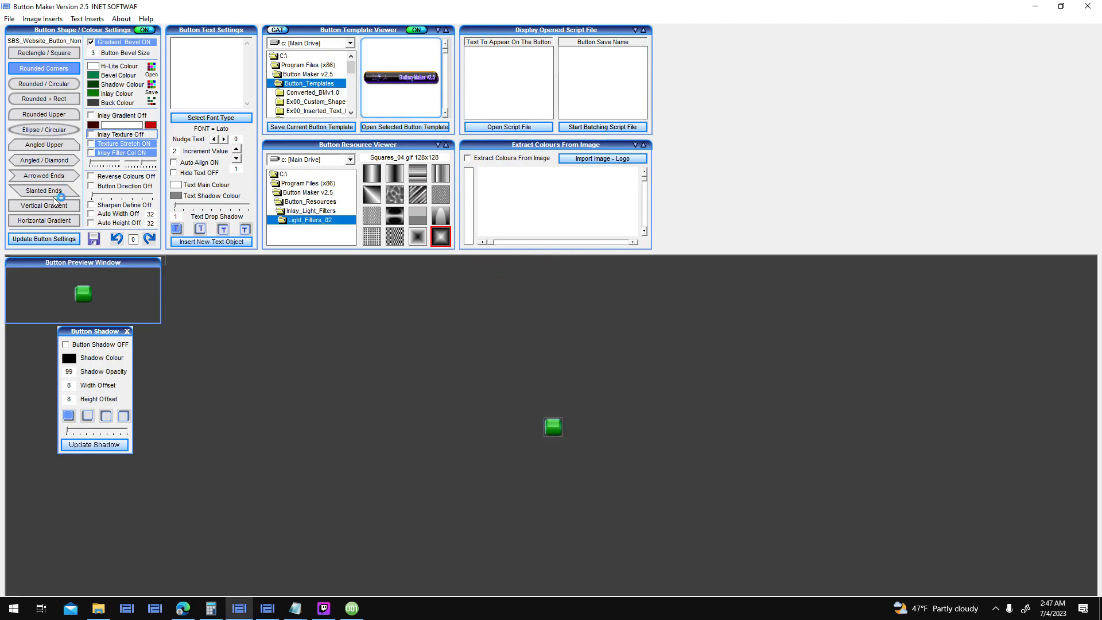
# - Save the green button as a bitmap image named "Toggle Button Active" in the Alpha Delta Buttons folder
pyautogui.click(9, 19)
pyautogui.click(78, 116)
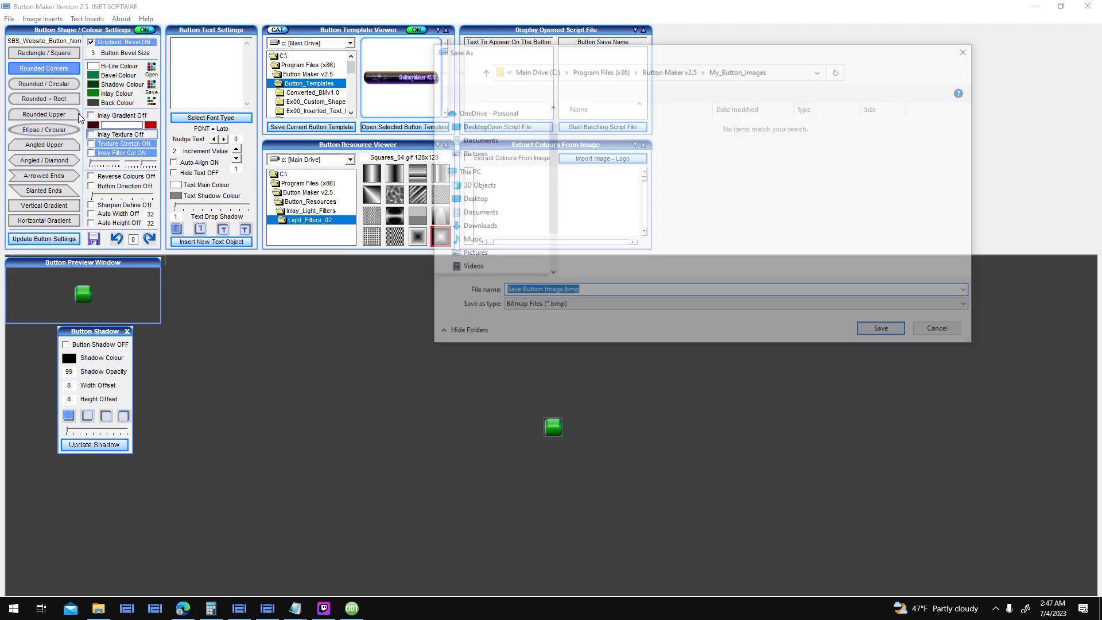
pyautogui.write('Toggle Button Active')
pyautogui.scroll(5, 499, 201)
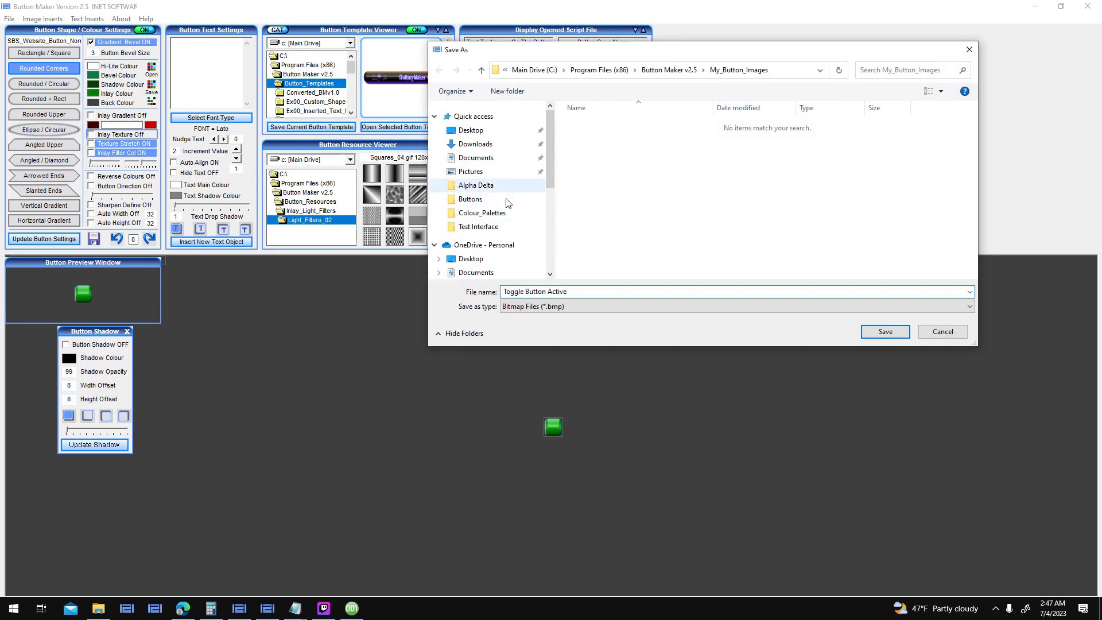
pyautogui.click(504, 199)
pyautogui.click(885, 331)
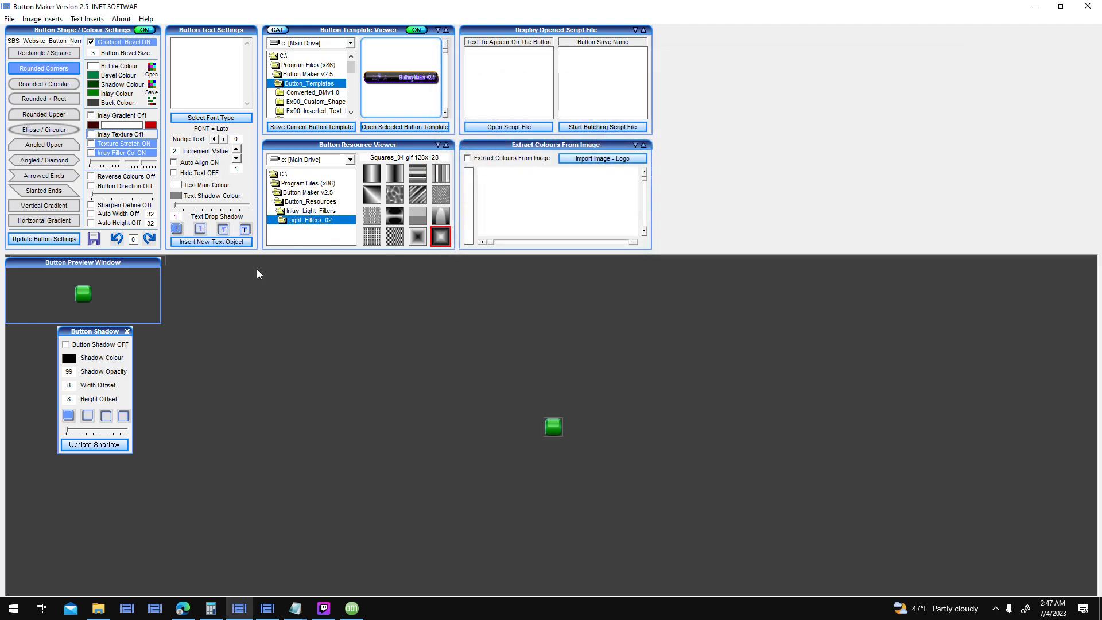
pyautogui.click(151, 74)
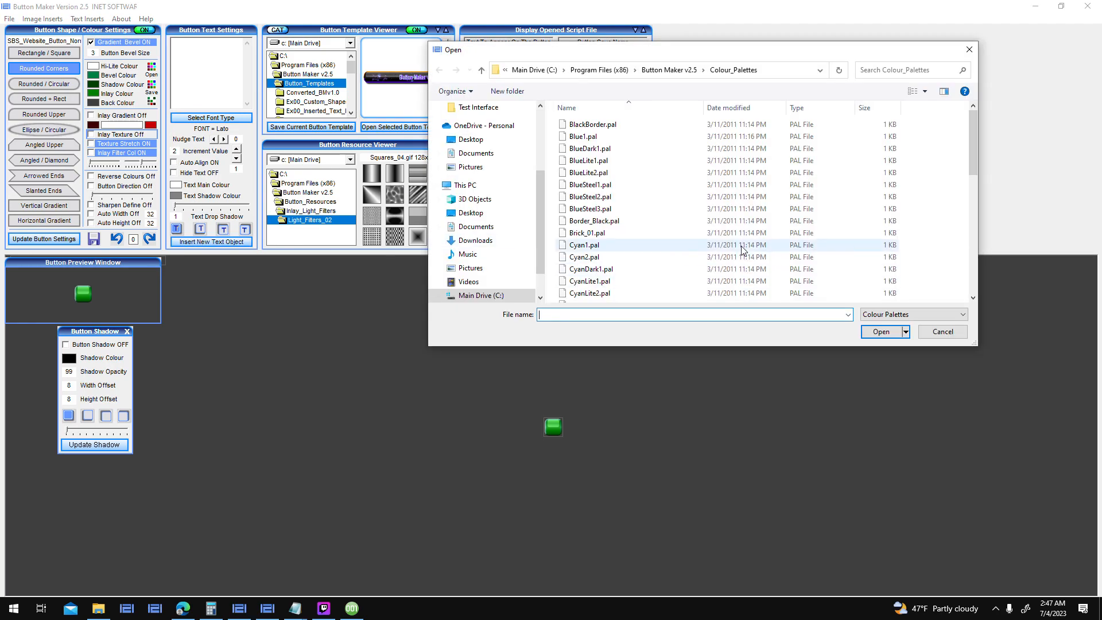
pyautogui.scroll(-10, 740, 249)
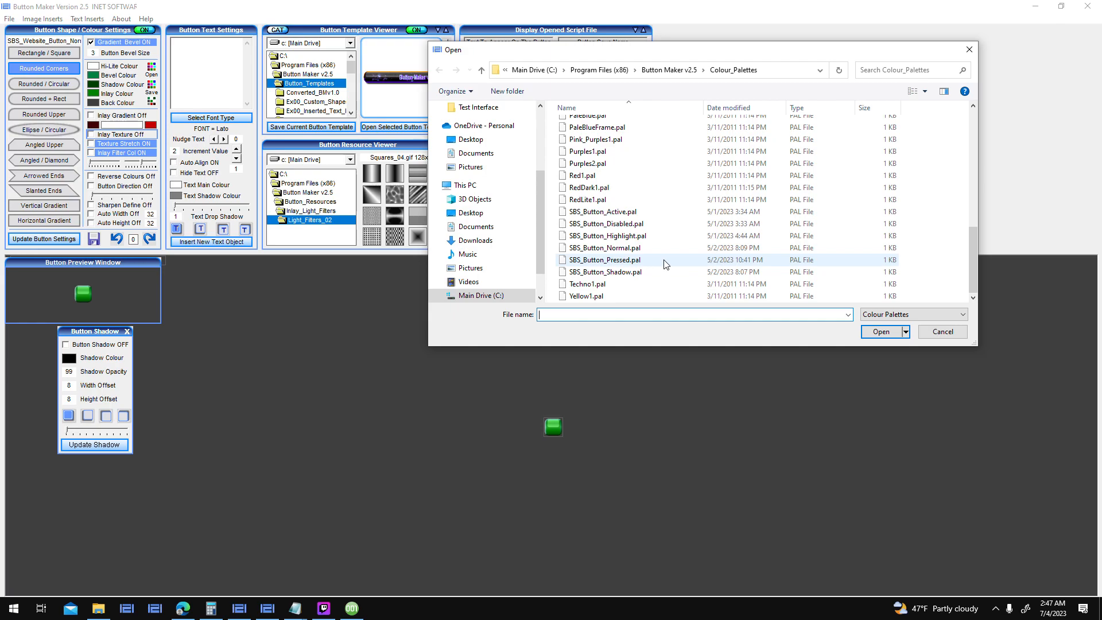
pyautogui.click(943, 332)
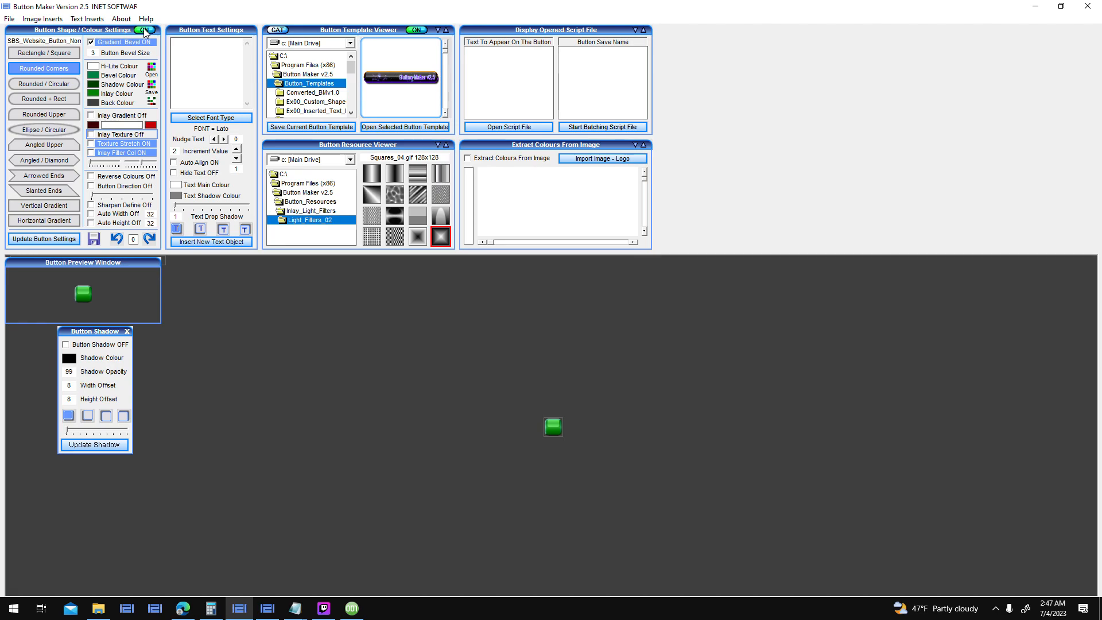
# - Try the button with Reverse Colours on and off and with the shape/colour effect switched
pyautogui.click(144, 30)
pyautogui.click(144, 31)
pyautogui.click(91, 176)
pyautogui.click(144, 30)
pyautogui.click(93, 178)
pyautogui.click(92, 178)
pyautogui.click(92, 178)
pyautogui.click(93, 178)
pyautogui.click(93, 178)
pyautogui.click(93, 178)
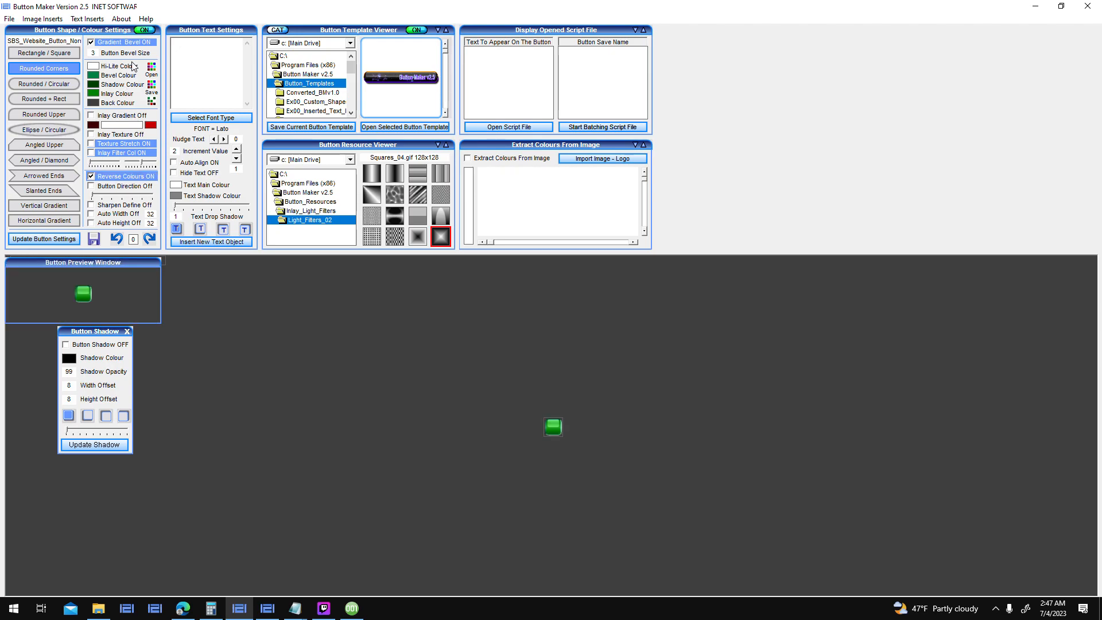
# - Compare the flat and glossy button versions with colours reversed and normal, finishing with the effect on and Reverse Colours off
pyautogui.click(144, 30)
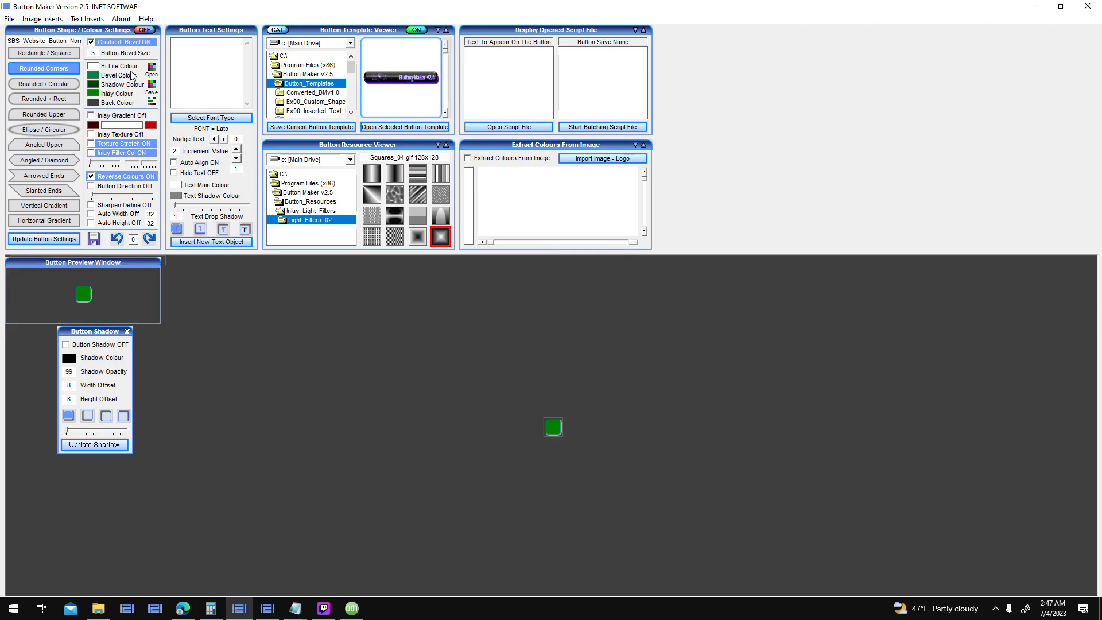
pyautogui.click(92, 177)
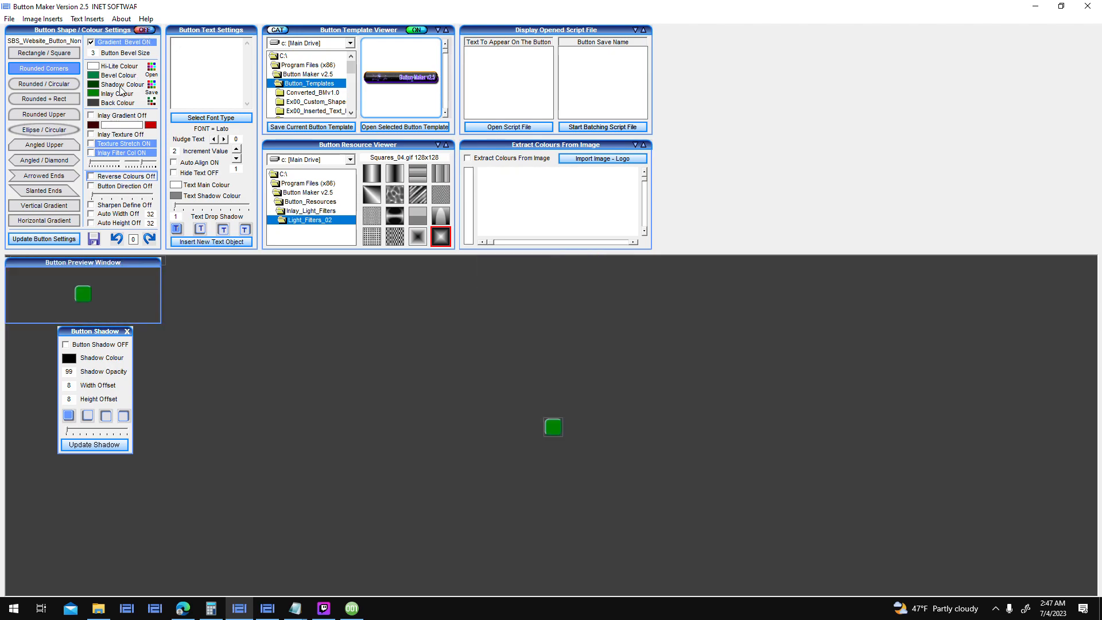
pyautogui.click(152, 29)
pyautogui.click(152, 30)
pyautogui.click(152, 30)
pyautogui.click(151, 30)
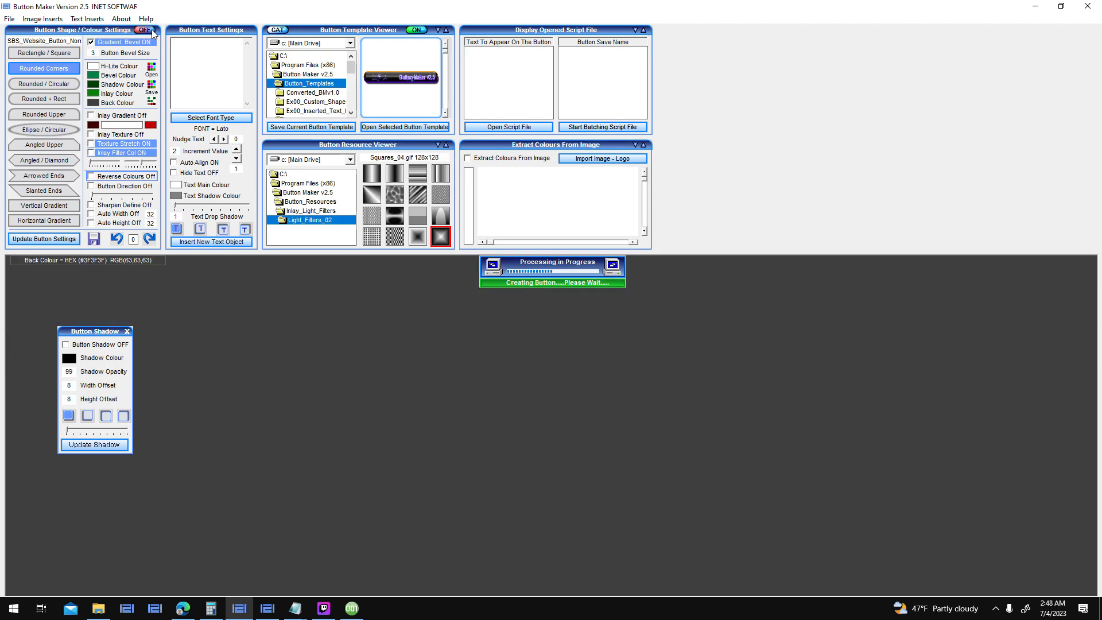
pyautogui.click(91, 179)
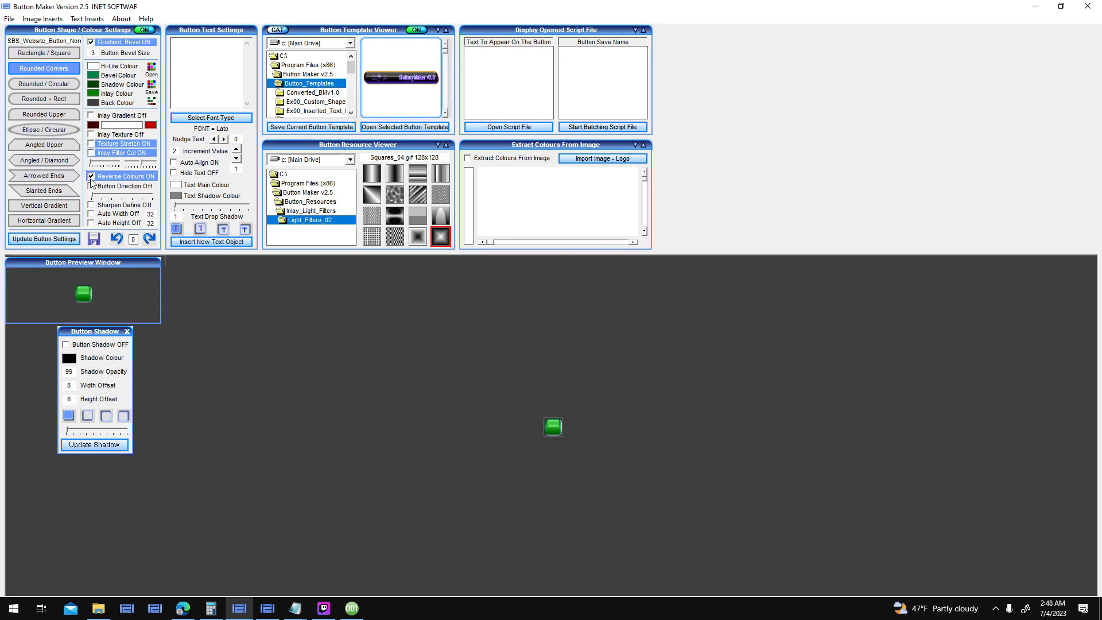
pyautogui.click(91, 178)
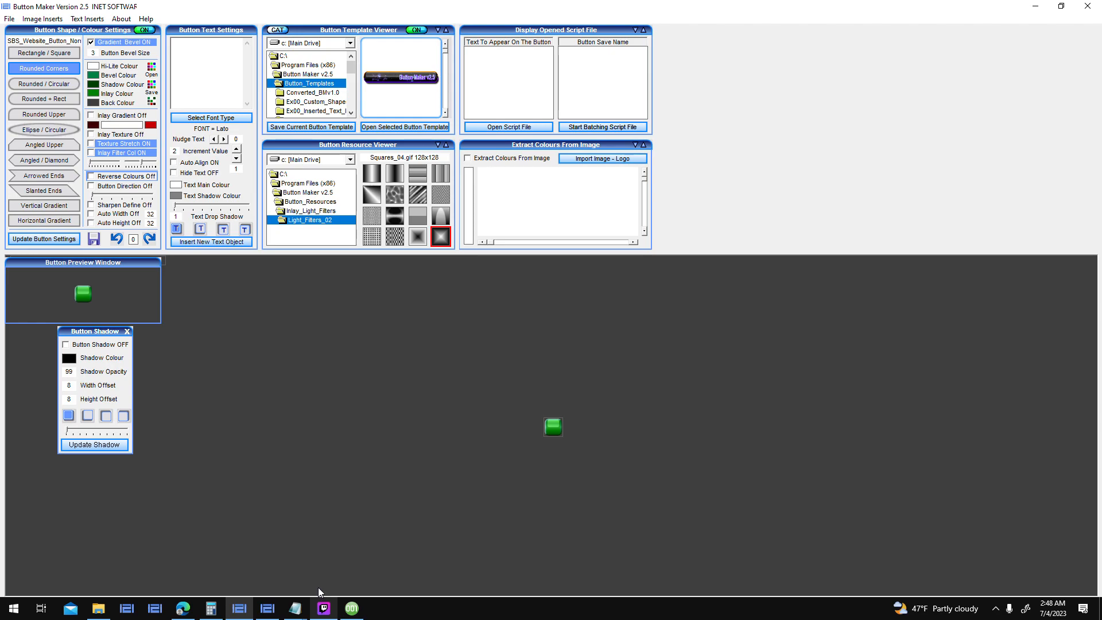
# - Switch to 001 Game Creator and add a folder named "Game Options" inside the Interface sprites folder
pyautogui.click(267, 608)
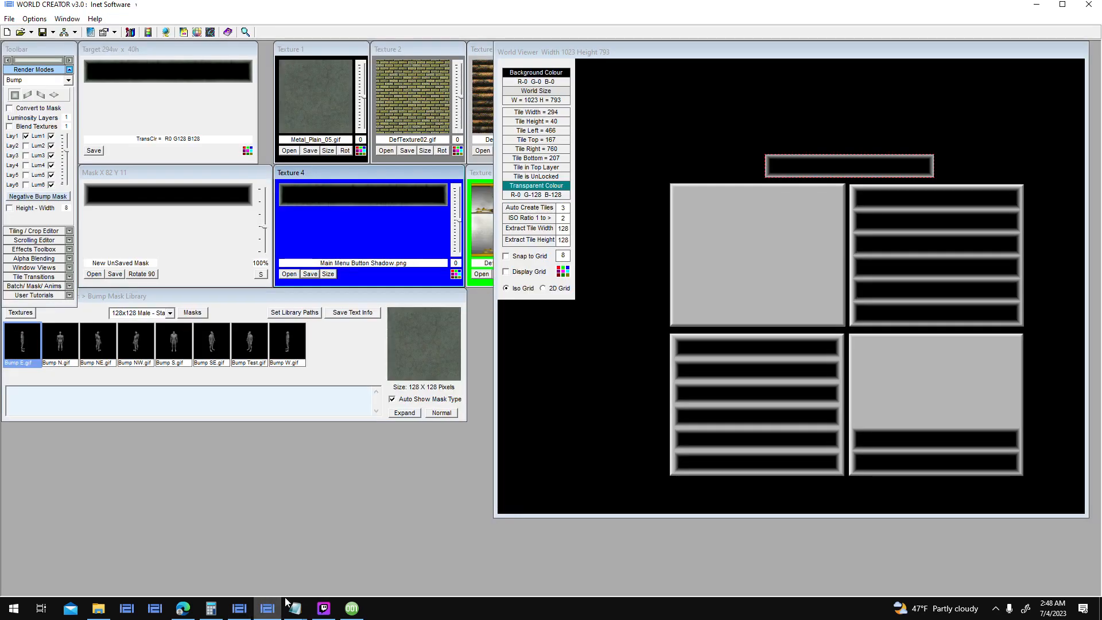
pyautogui.click(239, 608)
pyautogui.click(352, 608)
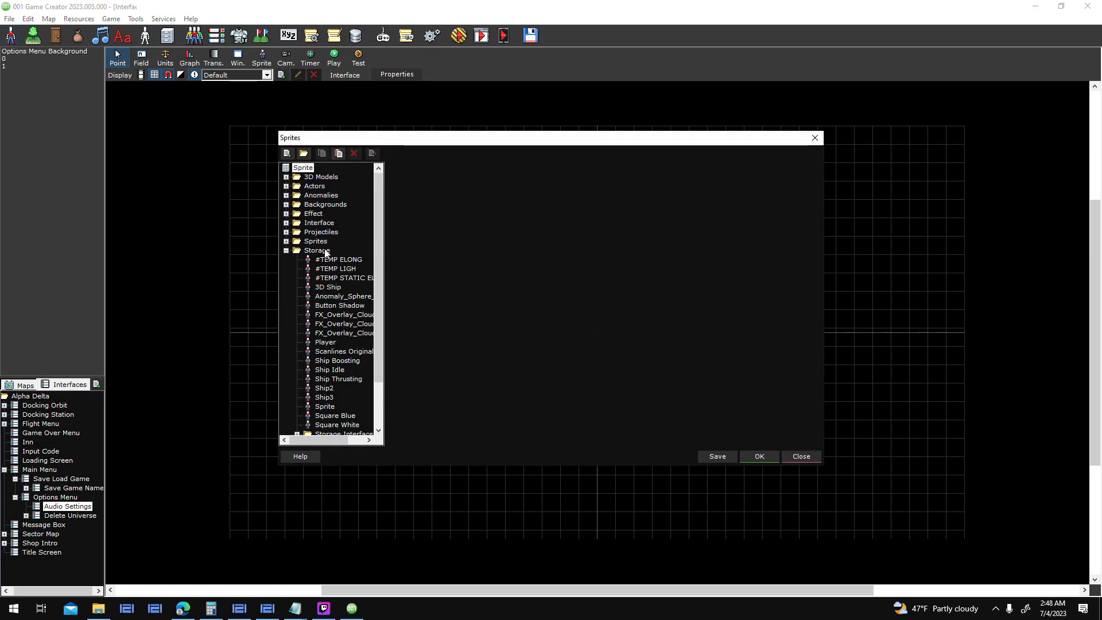
pyautogui.click(286, 222)
pyautogui.click(299, 171)
pyautogui.click(304, 153)
pyautogui.write('Game Options')
pyautogui.press('Return')
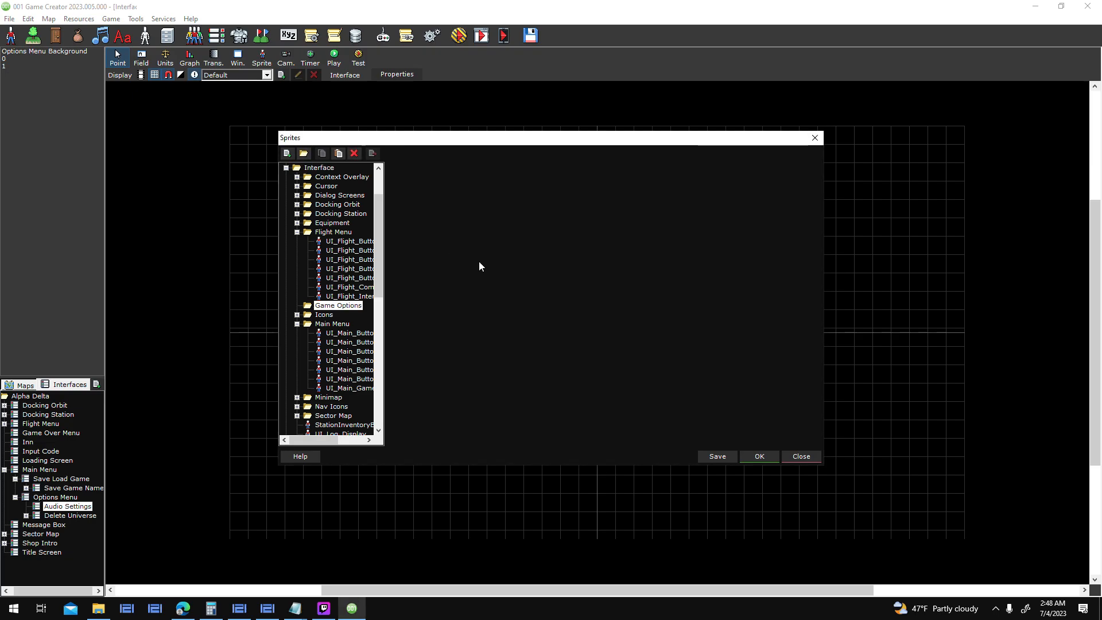
# - Add a new sprite with no template to the Game Options folder
pyautogui.click(297, 232)
pyautogui.click(335, 232)
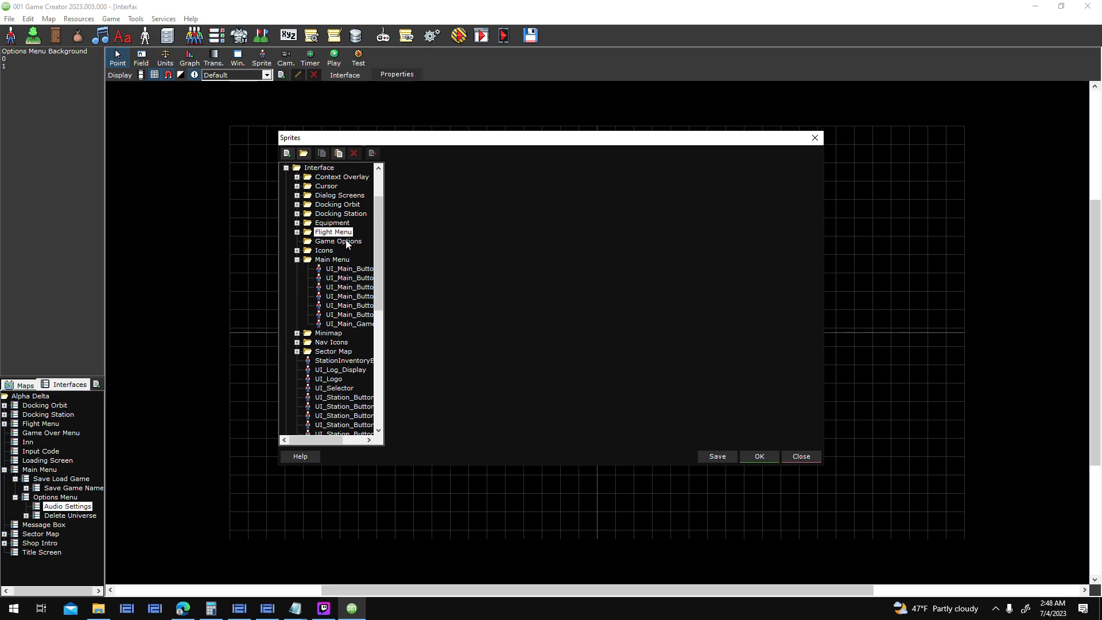
pyautogui.click(346, 241)
pyautogui.click(287, 153)
pyautogui.click(559, 415)
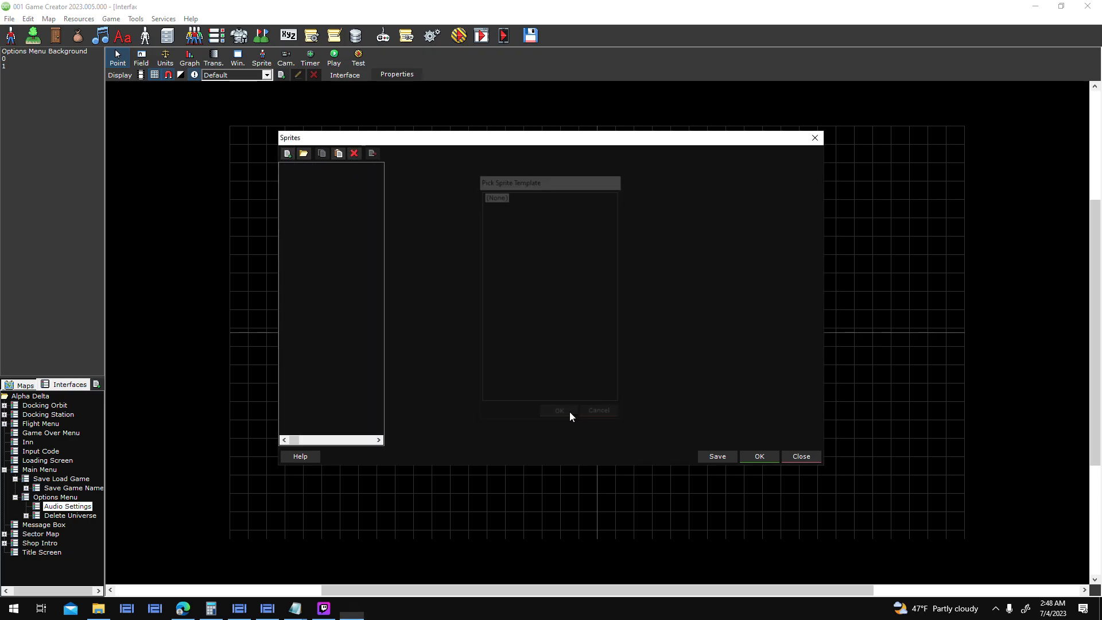
# - Name the new sprite UI_Toggle_Button_Normal
pyautogui.hotkey('ctrl', 'a')
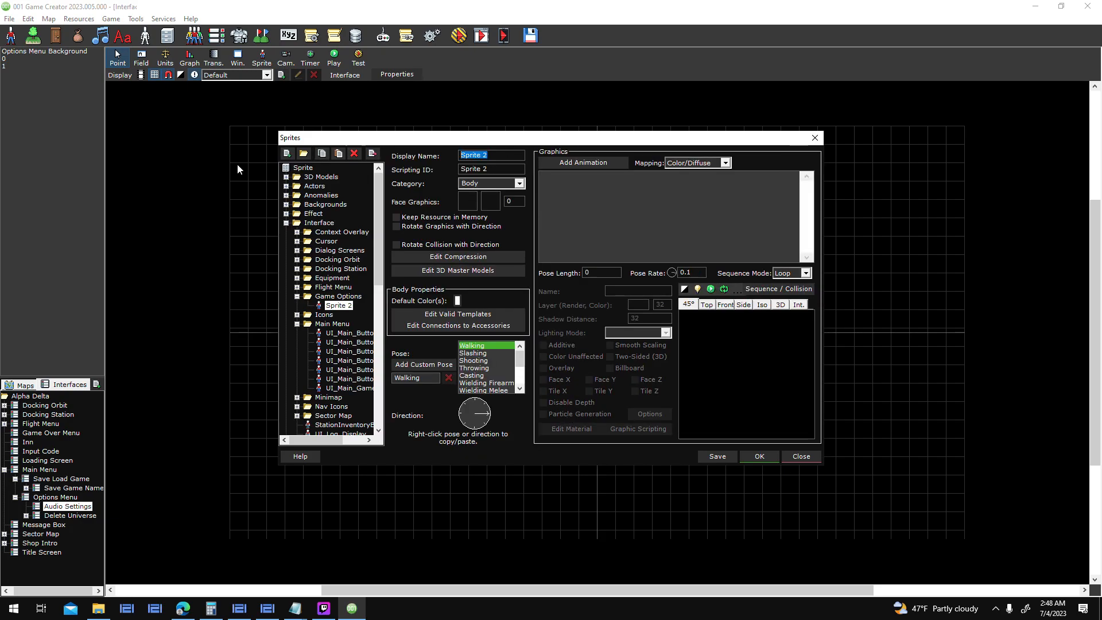
pyautogui.write('UI')
pyautogui.write('_Butt')
pyautogui.press('BackSpace')
pyautogui.press('BackSpace')
pyautogui.press('BackSpace')
pyautogui.press('BackSpace')
pyautogui.write('Toggle')
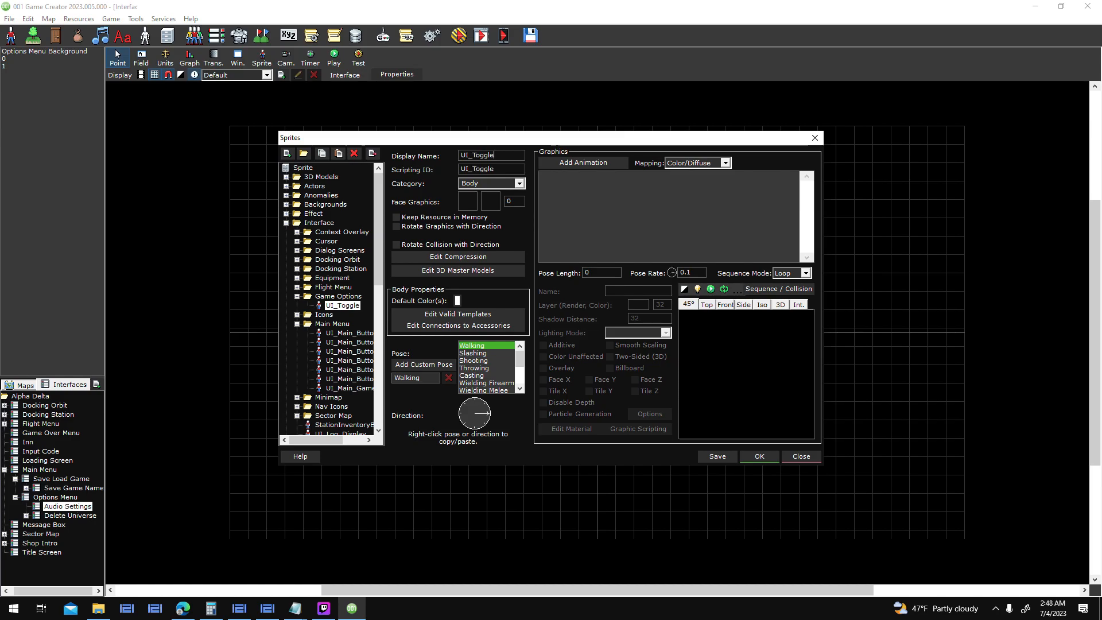
pyautogui.write('gle_Button_Normal')
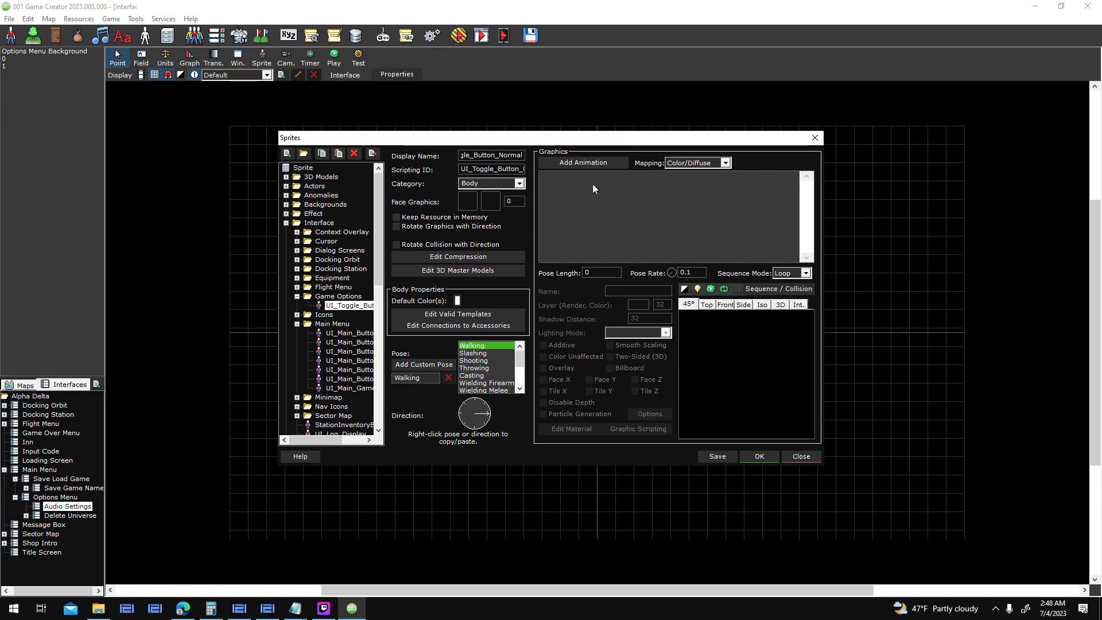
# - Add the Toggle Button Normal.bmp image as the frame of the sprite's Idle pose
pyautogui.scroll(-2, 493, 370)
pyautogui.click(484, 376)
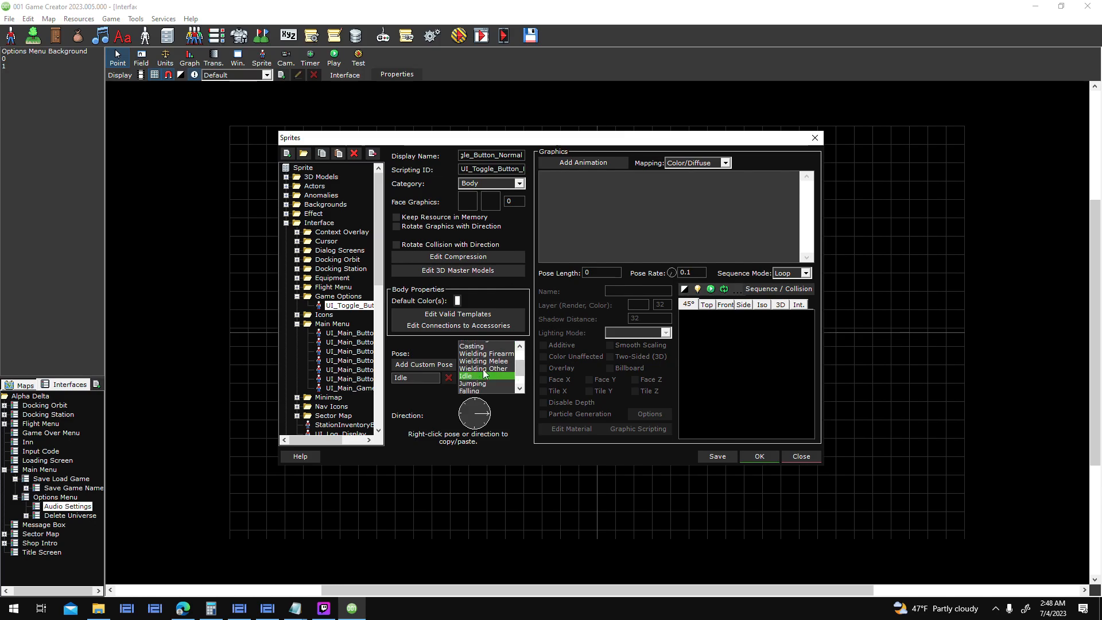
pyautogui.click(597, 163)
pyautogui.click(600, 216)
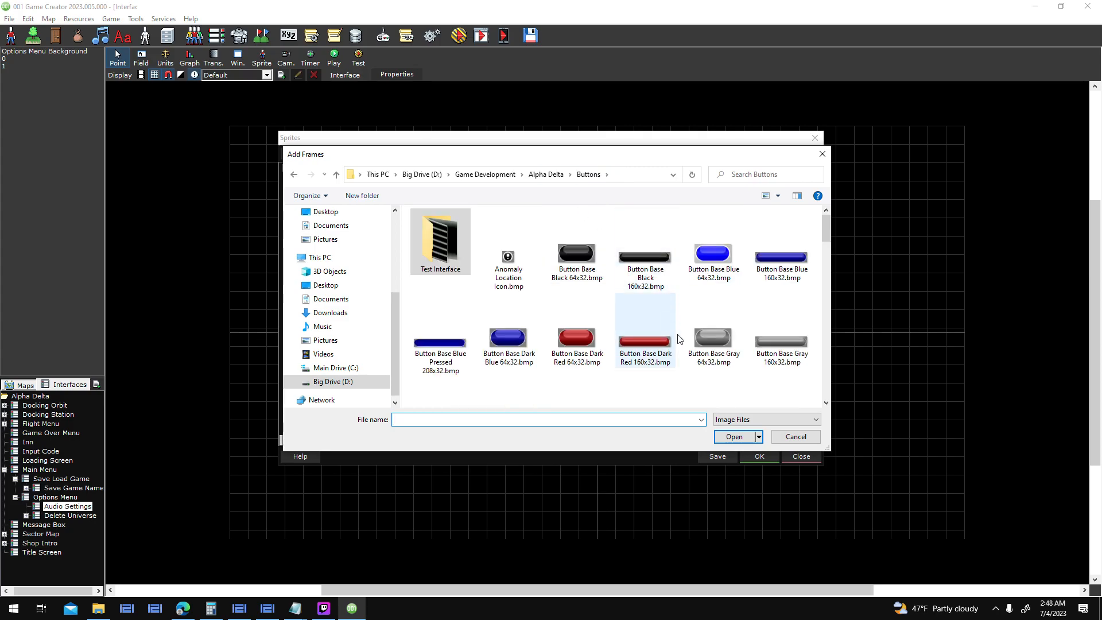
pyautogui.scroll(-5, 677, 338)
pyautogui.moveTo(828, 267); pyautogui.dragTo(832, 386)
pyautogui.doubleClick(452, 386)
# - Try filling the grey background around the button frame with transparency in the Graphic Editor, and undo the fill
pyautogui.rightClick(556, 200)
pyautogui.click(580, 232)
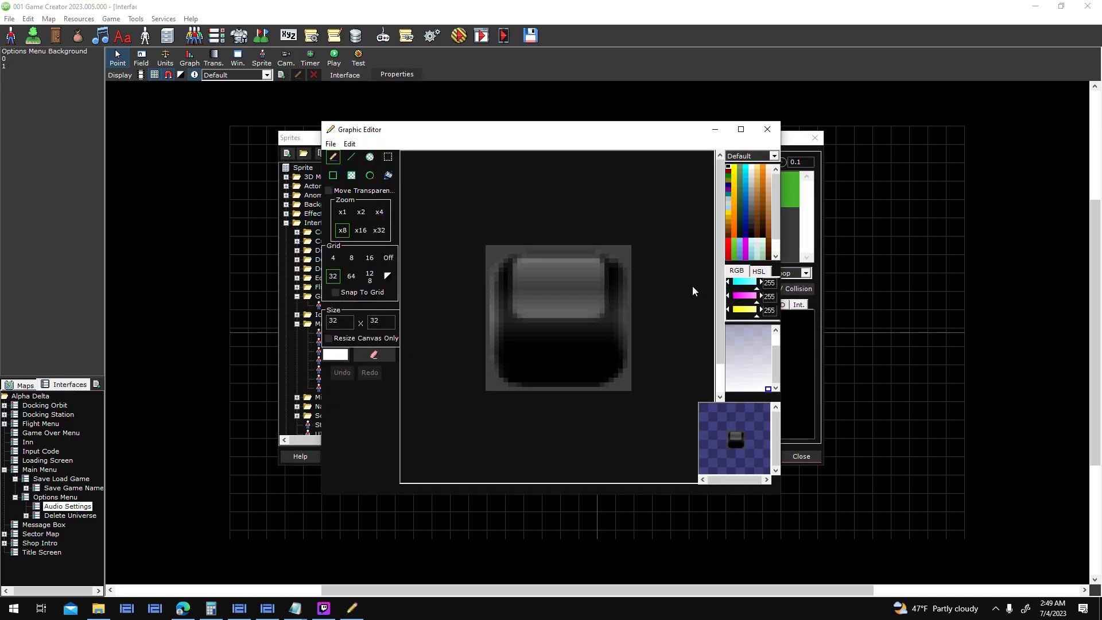
pyautogui.click(372, 352)
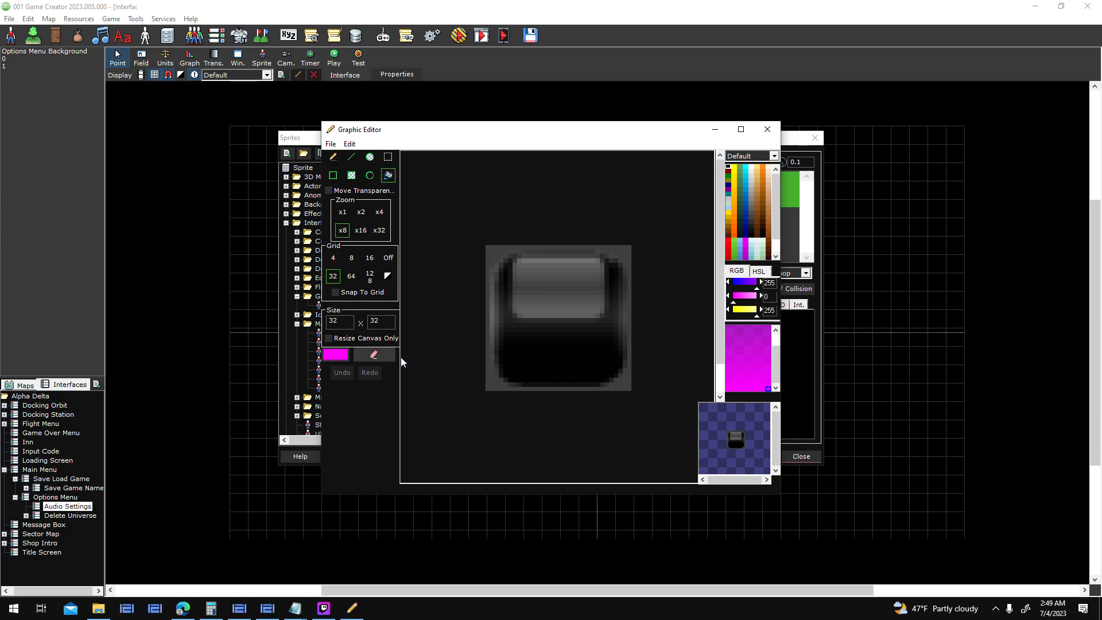
pyautogui.click(498, 384)
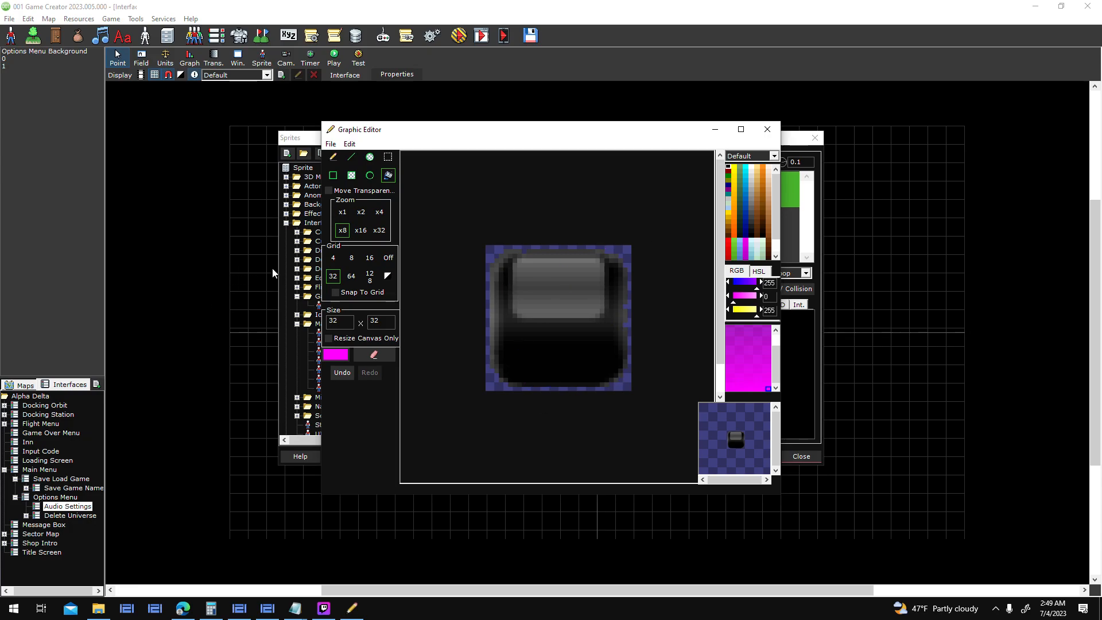
pyautogui.click(342, 373)
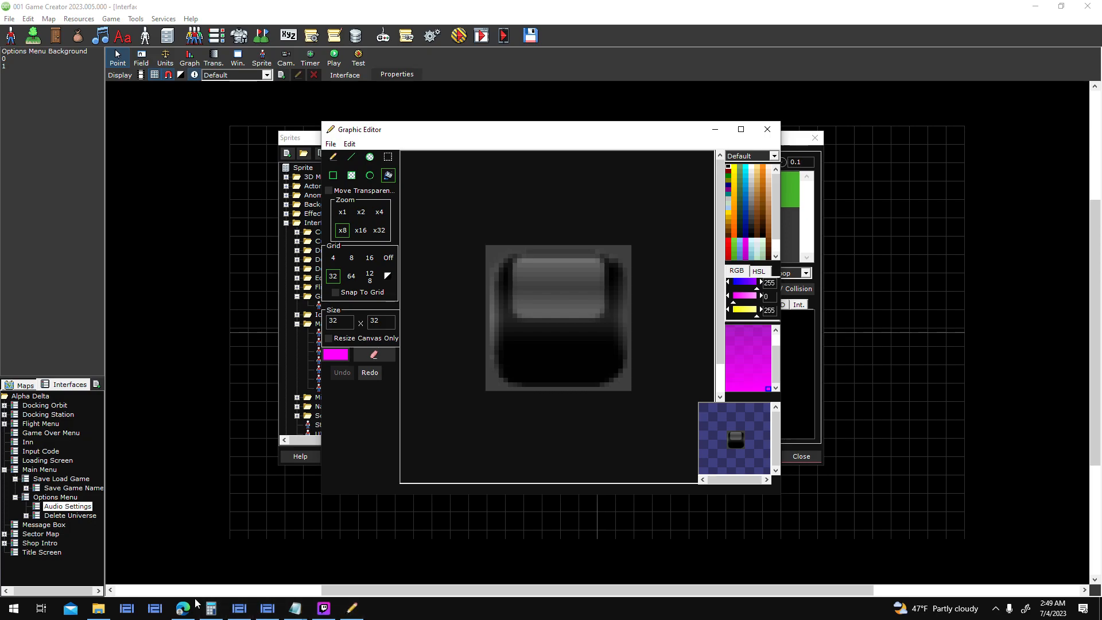
# - Switch to Button Maker, set the button's back colour to a darker custom colour and update the button
pyautogui.click(266, 610)
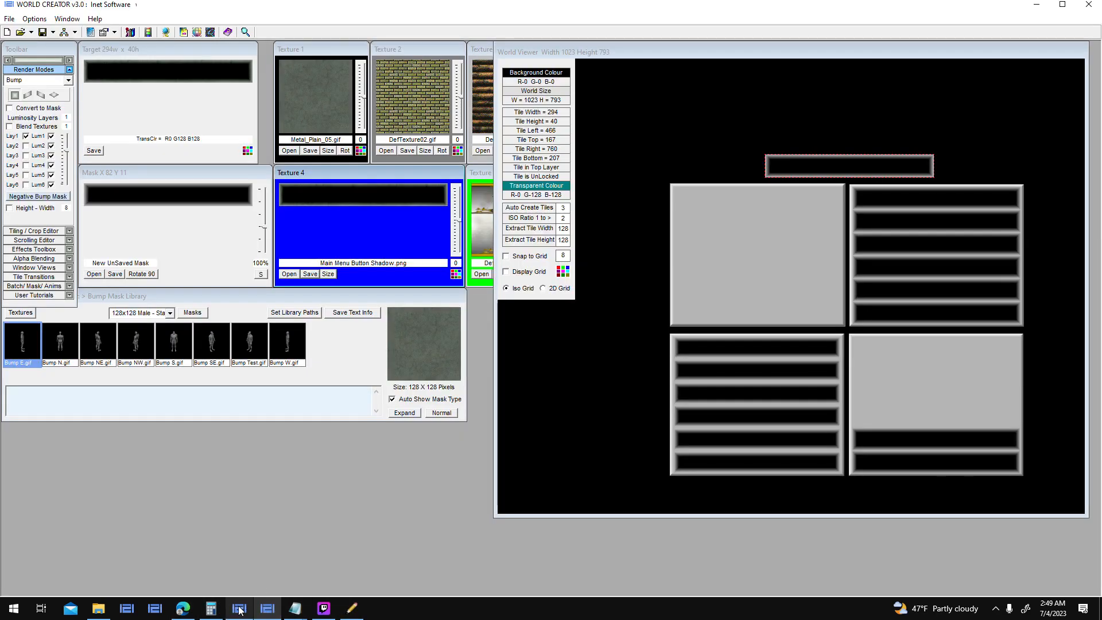
pyautogui.click(239, 610)
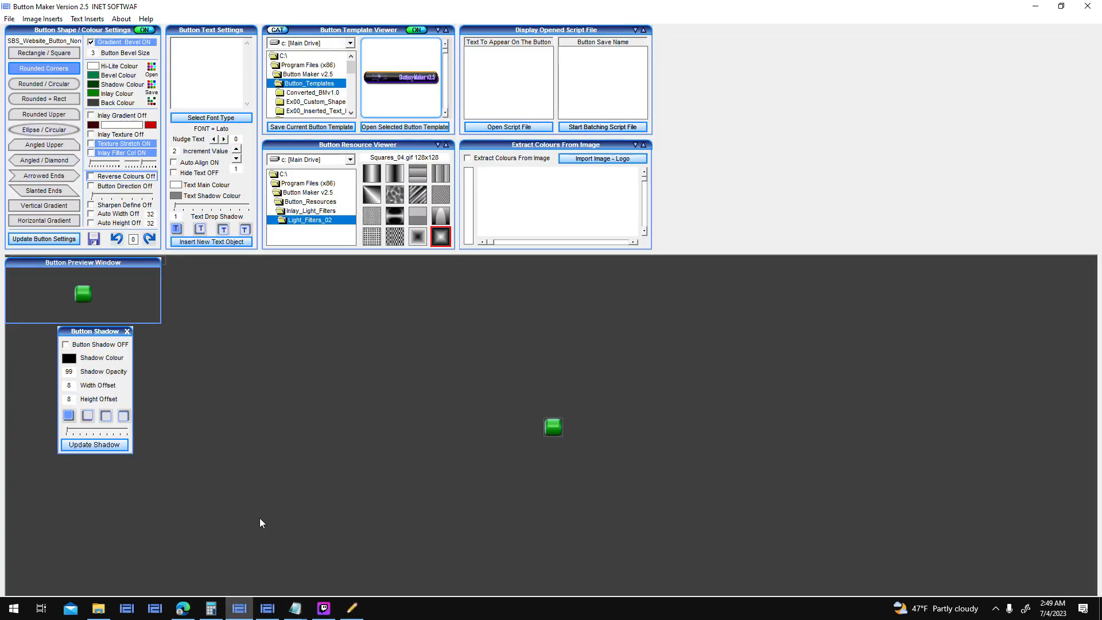
pyautogui.click(93, 103)
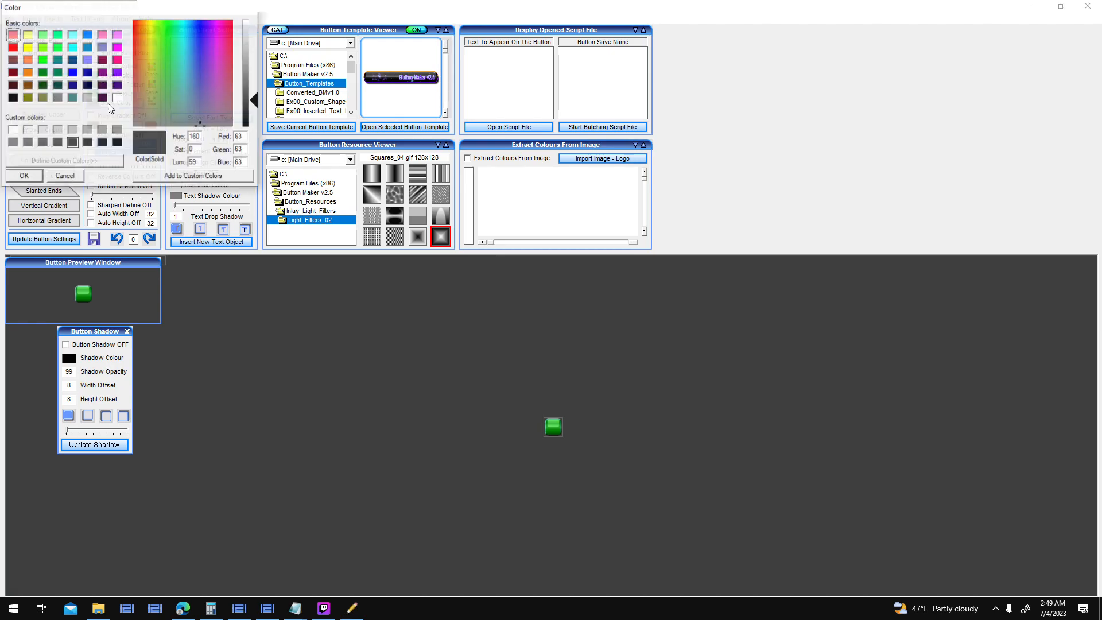
pyautogui.click(88, 142)
pyautogui.click(23, 176)
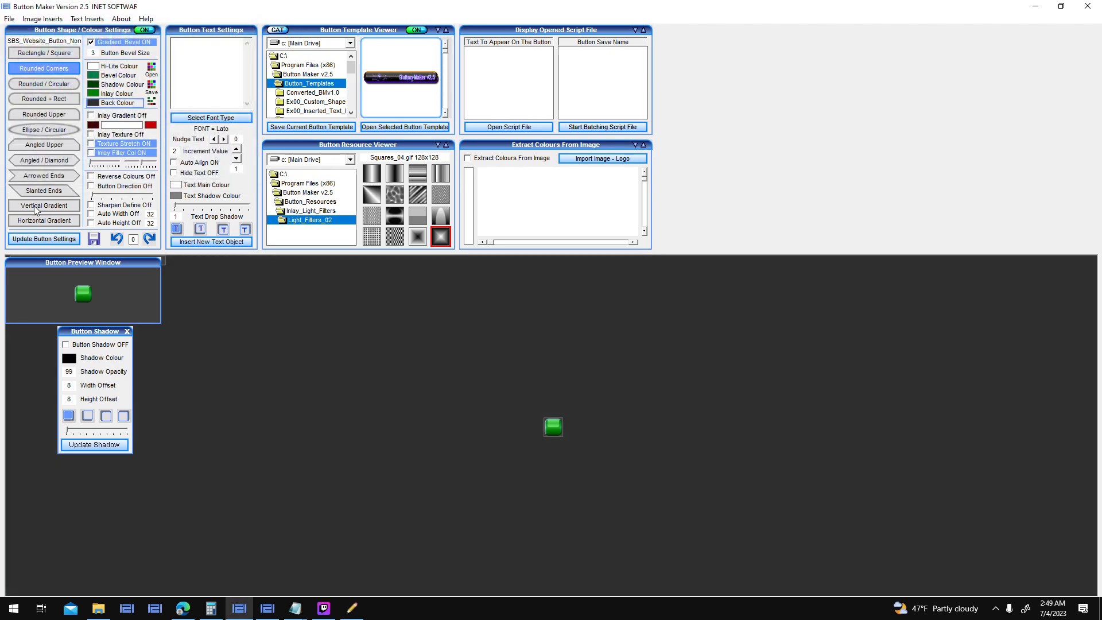
pyautogui.click(44, 240)
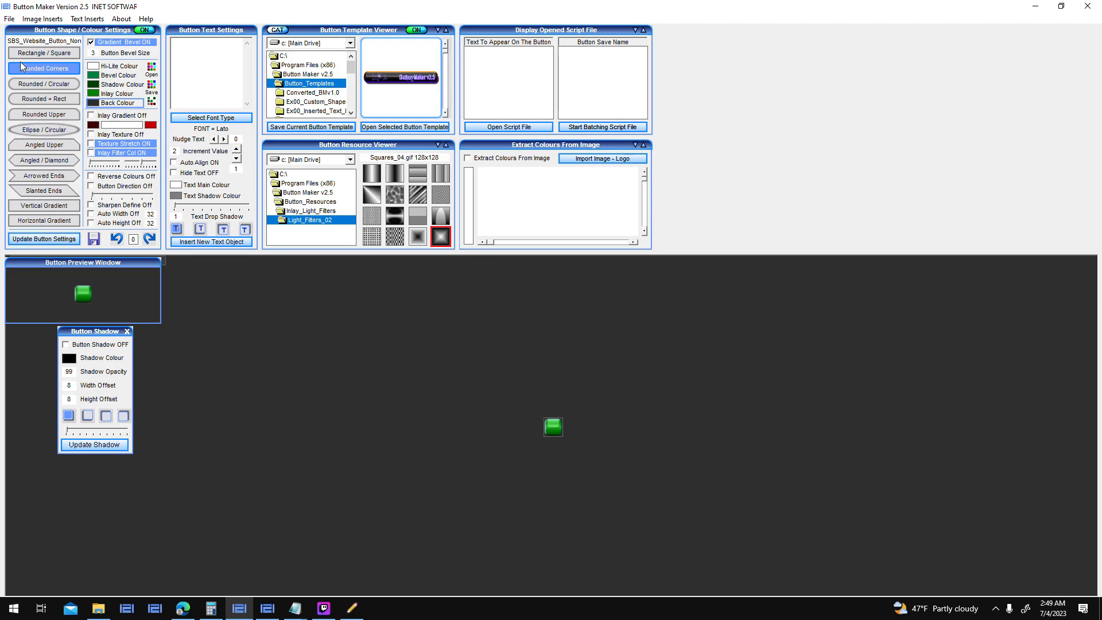
# - Save the green button image as Toggle Button Active.bmp in Alpha Delta's Buttons folder, replacing the existing file
pyautogui.click(10, 19)
pyautogui.click(46, 117)
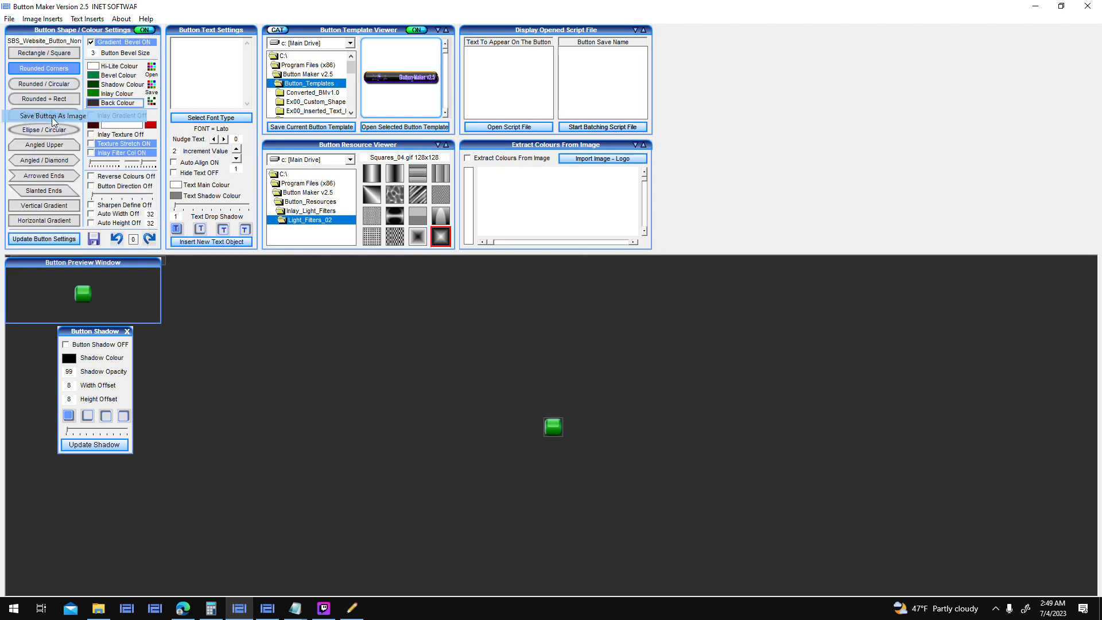
pyautogui.scroll(10, 485, 184)
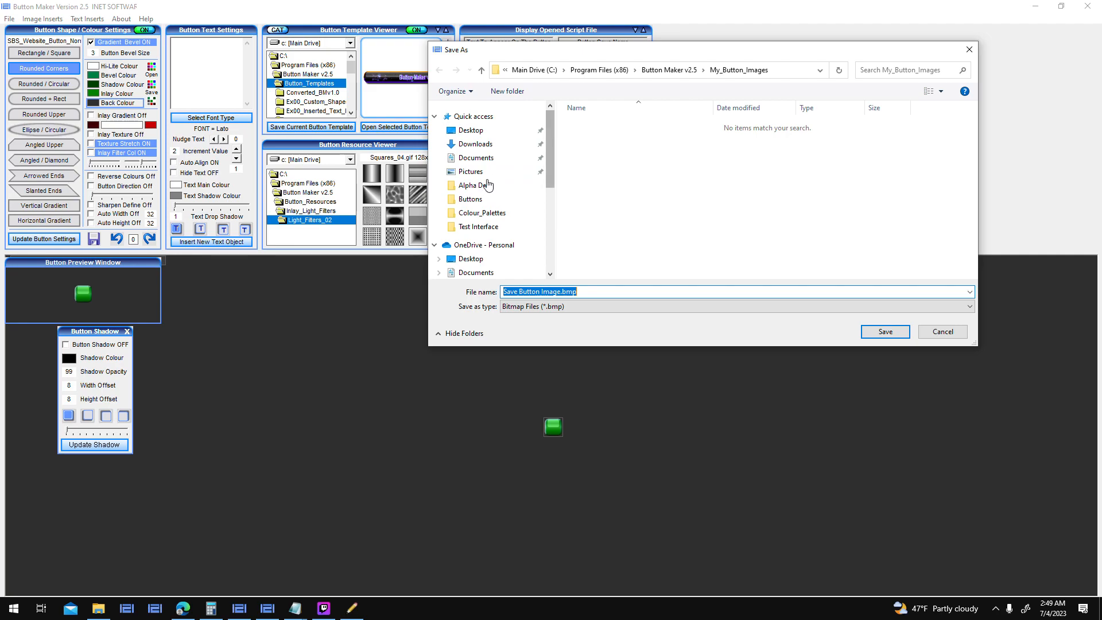
pyautogui.click(470, 199)
pyautogui.scroll(-10, 654, 230)
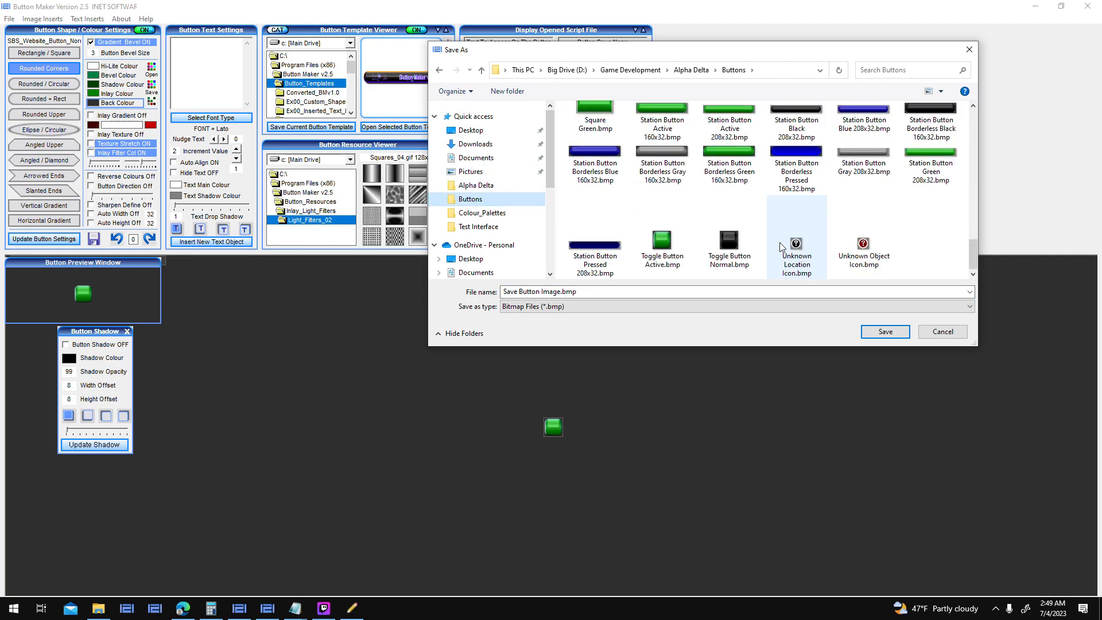
pyautogui.doubleClick(654, 244)
pyautogui.click(585, 308)
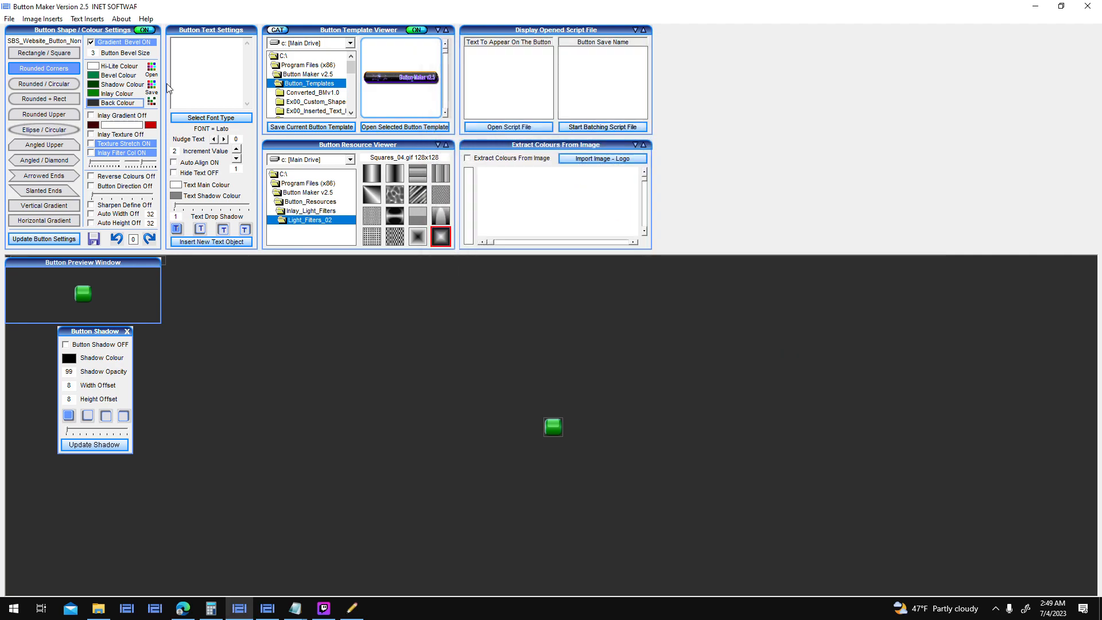
# - Load the SBS_Button_Normal.pal colour palette and set the button's back colour to the dark grey custom colour RGB 47, 47, 47
pyautogui.click(150, 67)
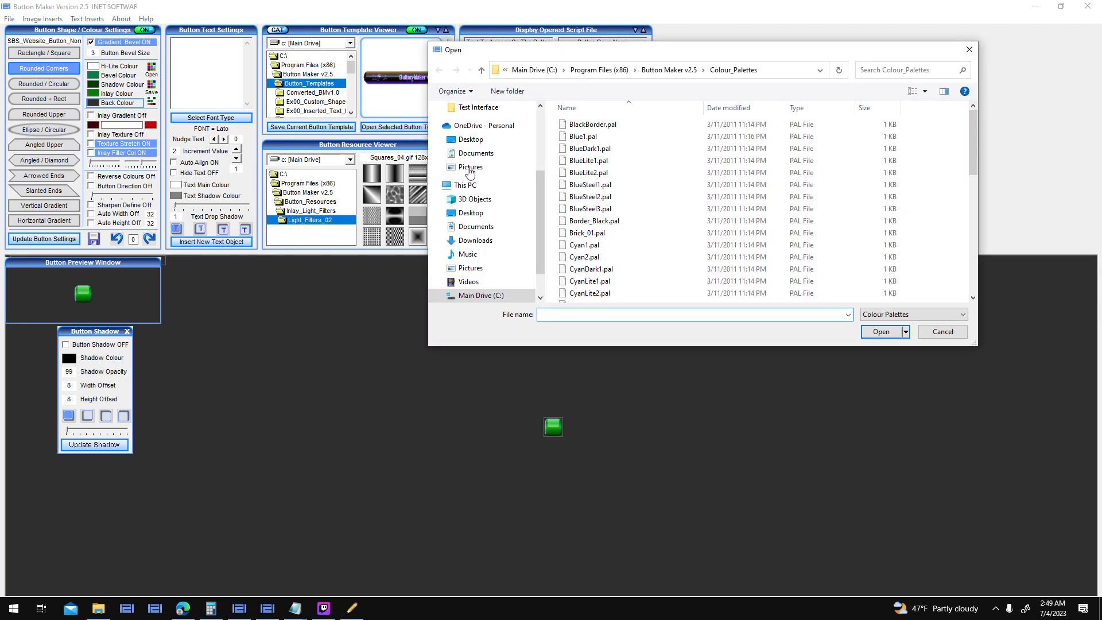
pyautogui.scroll(-10, 654, 255)
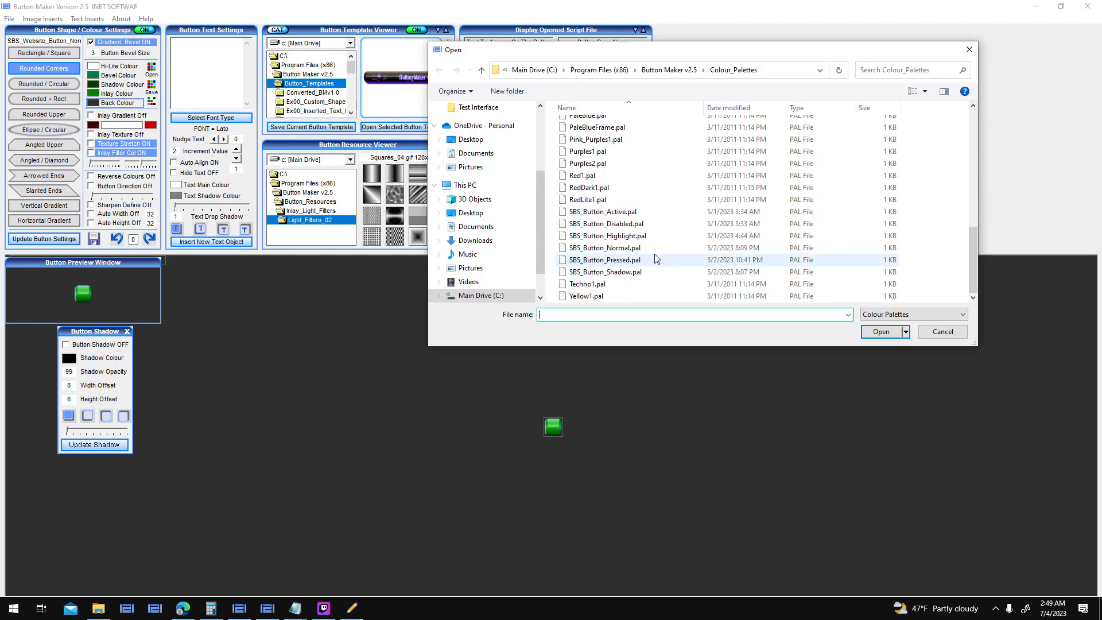
pyautogui.doubleClick(653, 249)
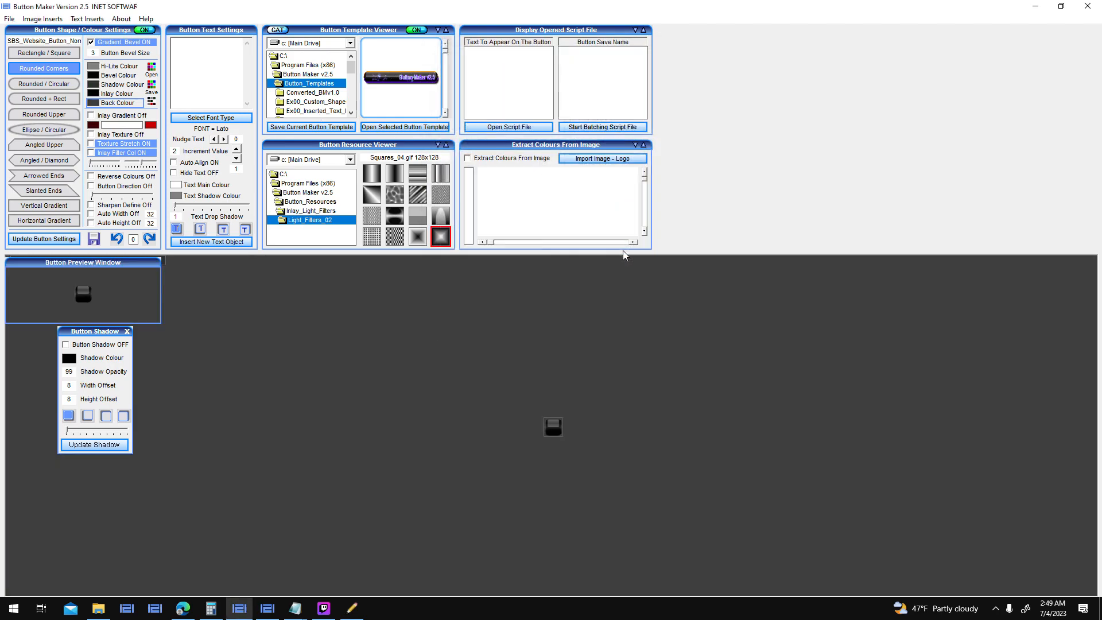
pyautogui.click(92, 102)
pyautogui.click(87, 142)
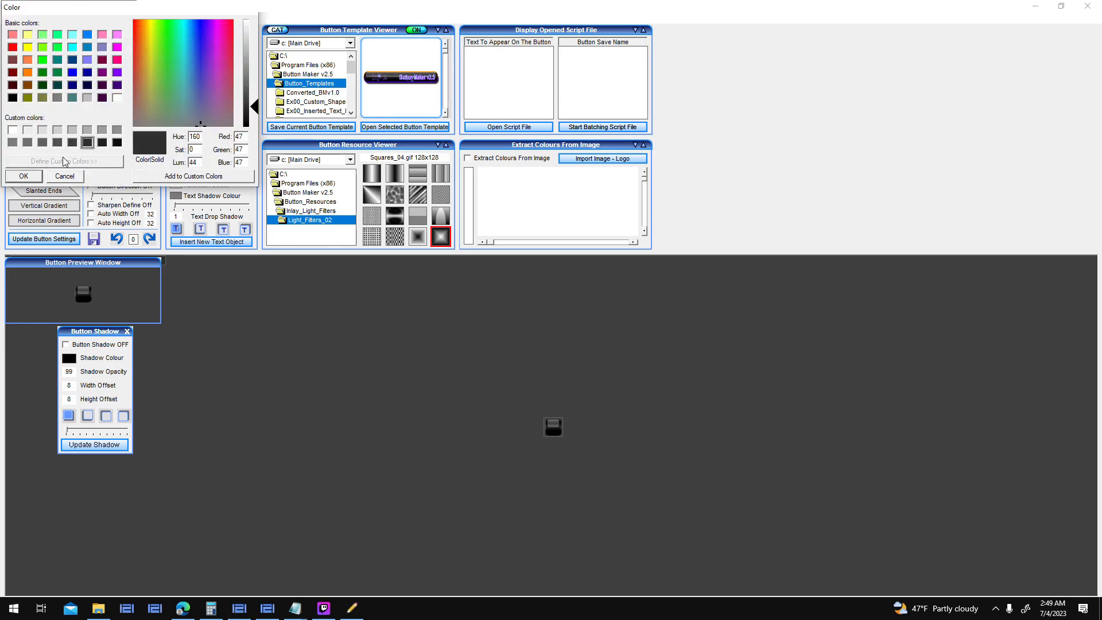
pyautogui.click(23, 176)
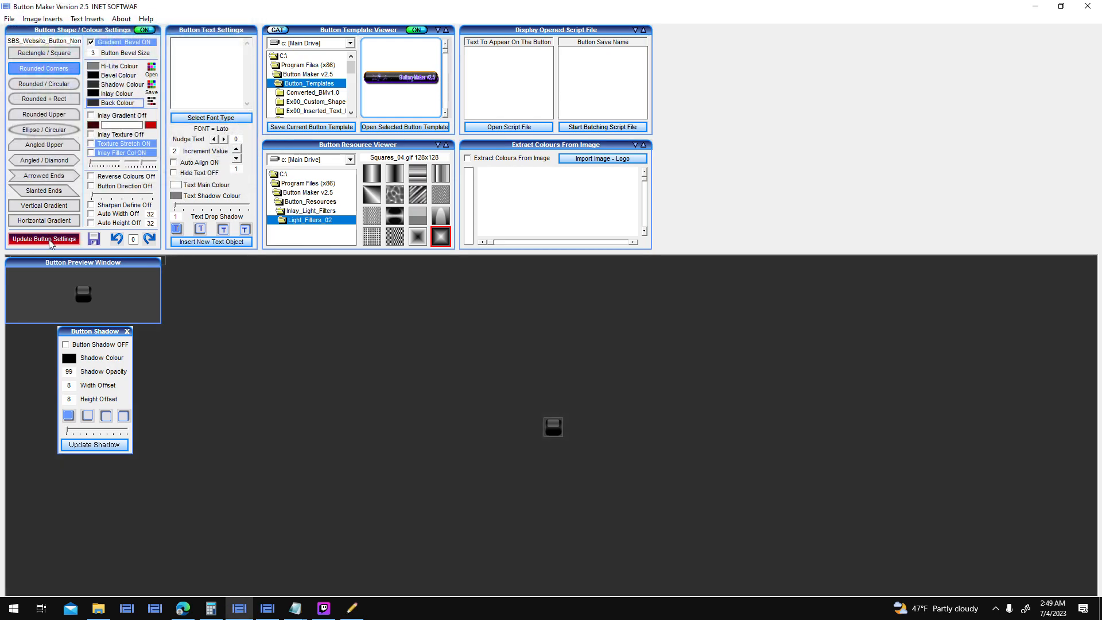
# - Save the black button image over Toggle Button Normal.bmp in Alpha Delta's Buttons folder
pyautogui.click(9, 18)
pyautogui.click(67, 116)
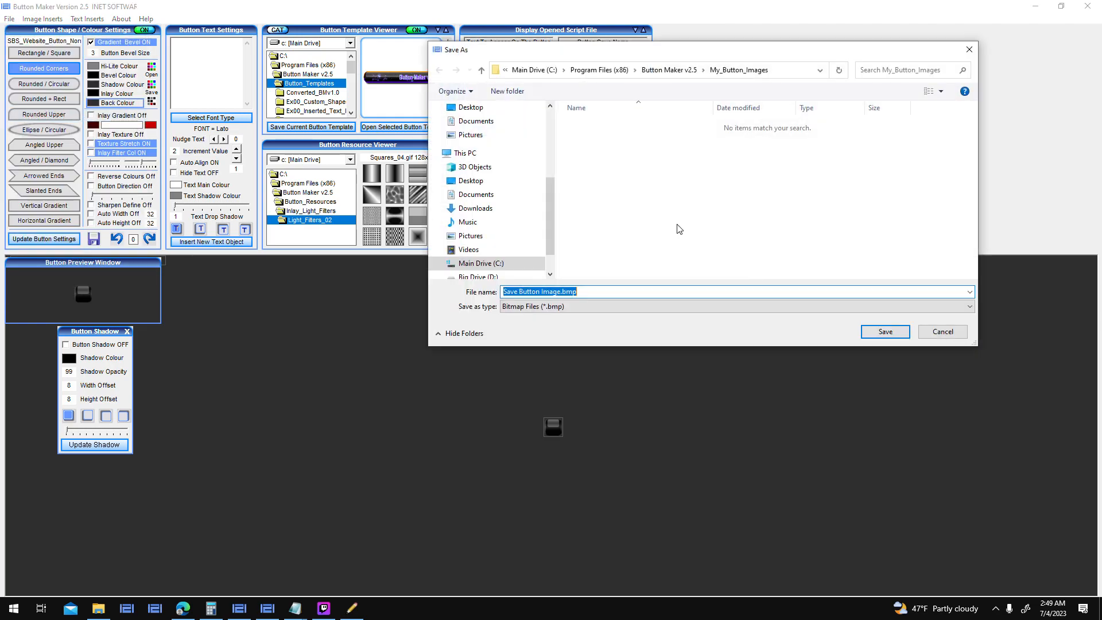
pyautogui.scroll(3, 546, 160)
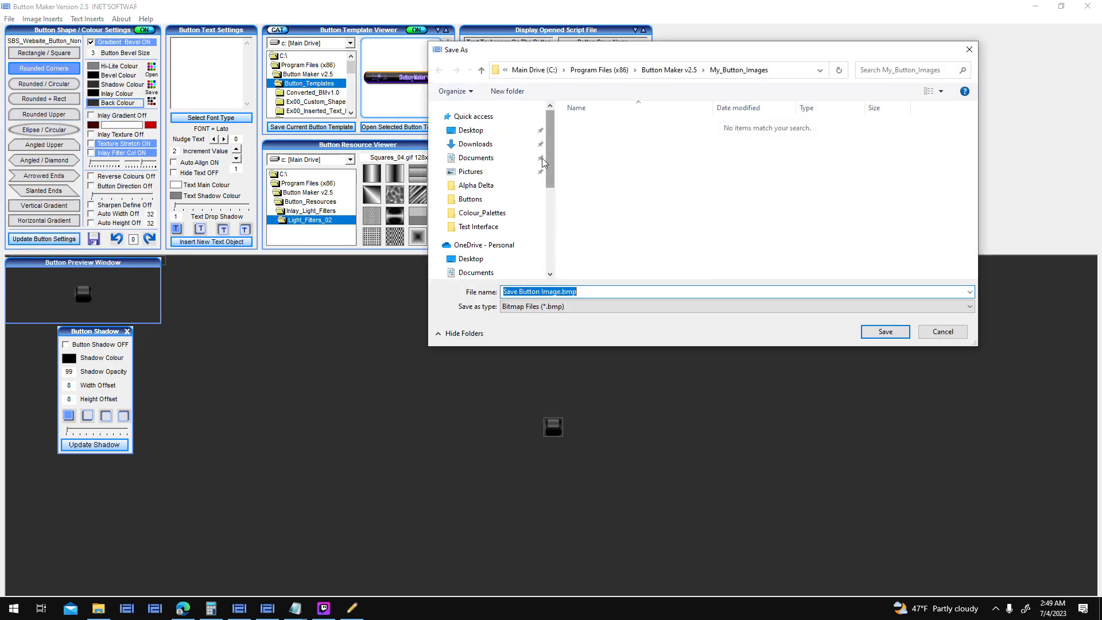
pyautogui.click(496, 199)
pyautogui.scroll(-10, 821, 230)
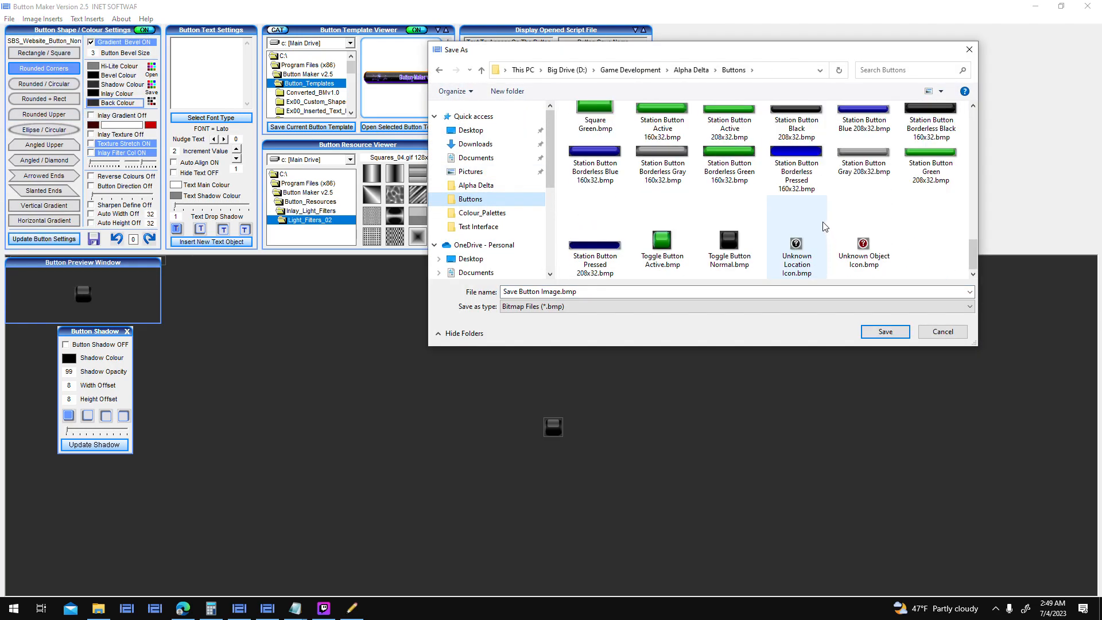
pyautogui.doubleClick(752, 250)
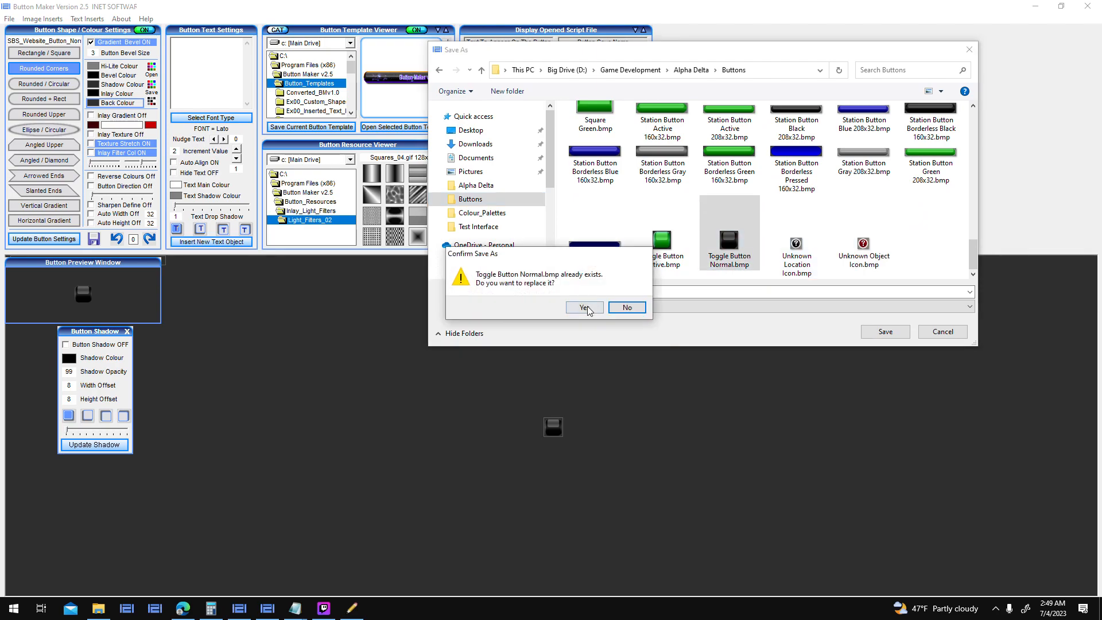
pyautogui.click(589, 309)
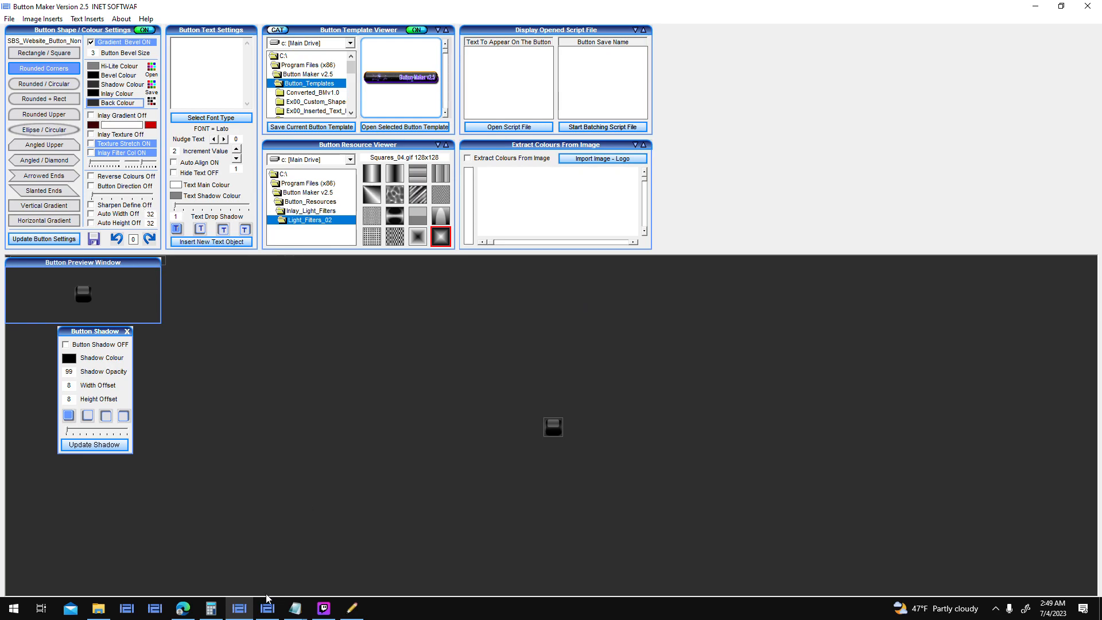
# - Switch to 001 Game Creator, close the Graphic Editor and replace the Idle frame's graphic with the re-saved Toggle Button Normal.bmp
pyautogui.click(351, 608)
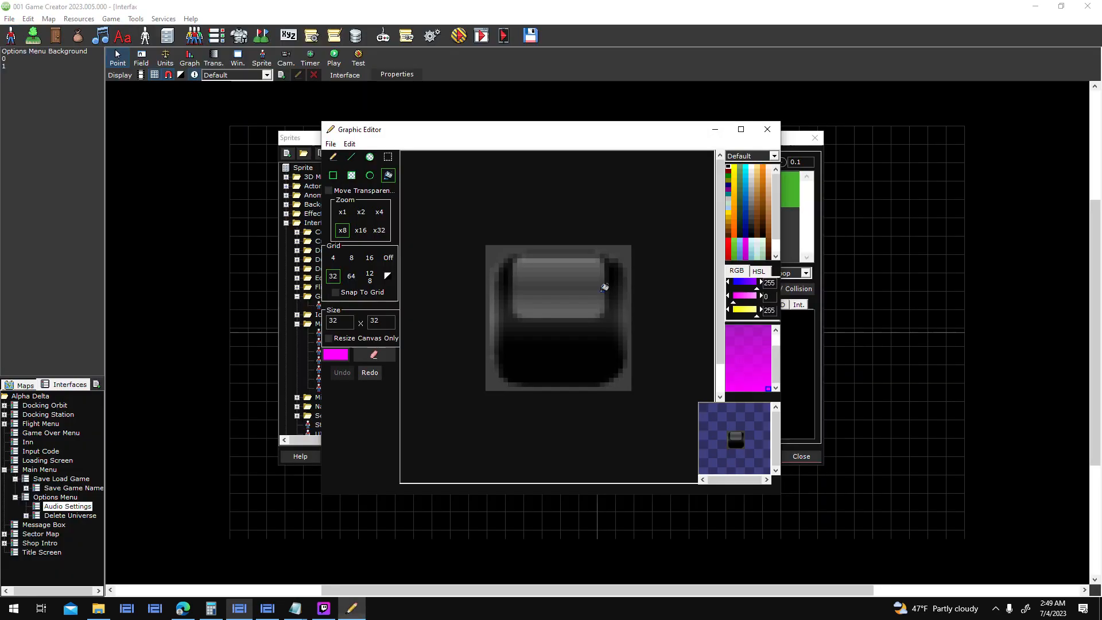
pyautogui.click(763, 128)
pyautogui.rightClick(586, 190)
pyautogui.click(598, 210)
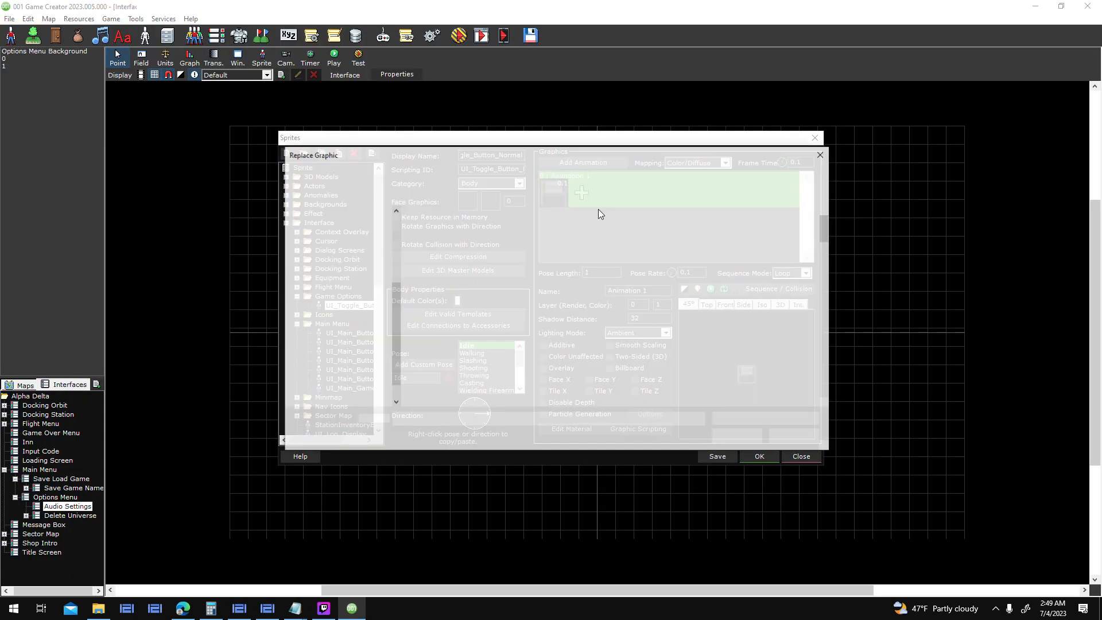
pyautogui.scroll(-10, 643, 344)
pyautogui.click(456, 359)
pyautogui.doubleClick(457, 358)
# - Try filling the background around the button frame with transparency in the Graphic Editor, sample an edge pixel's colour and discard the changes
pyautogui.rightClick(565, 201)
pyautogui.click(589, 266)
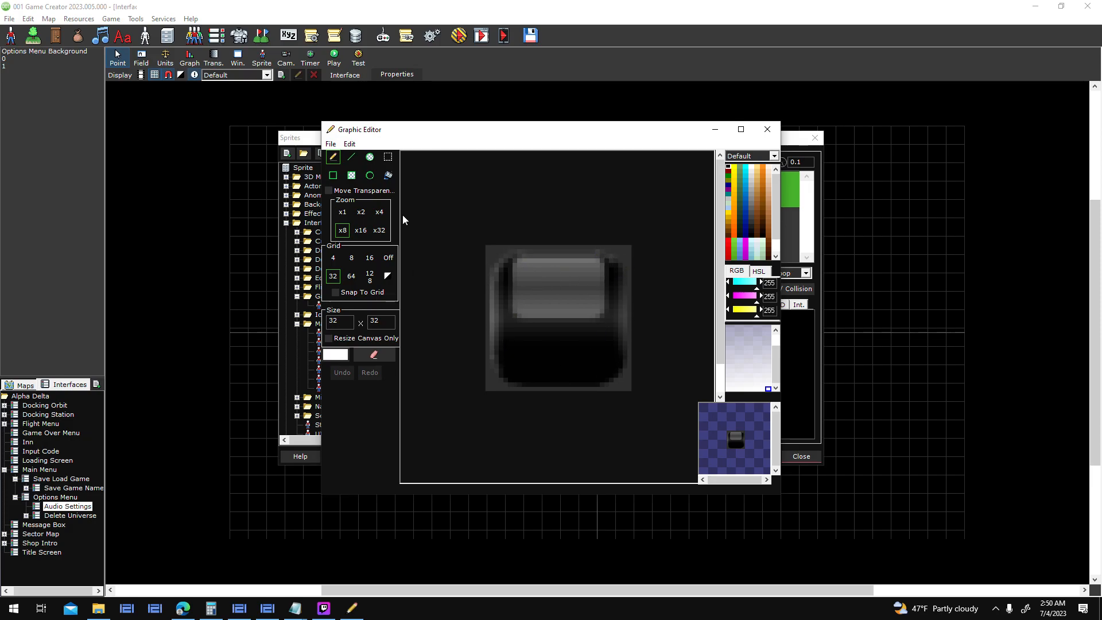
pyautogui.click(374, 355)
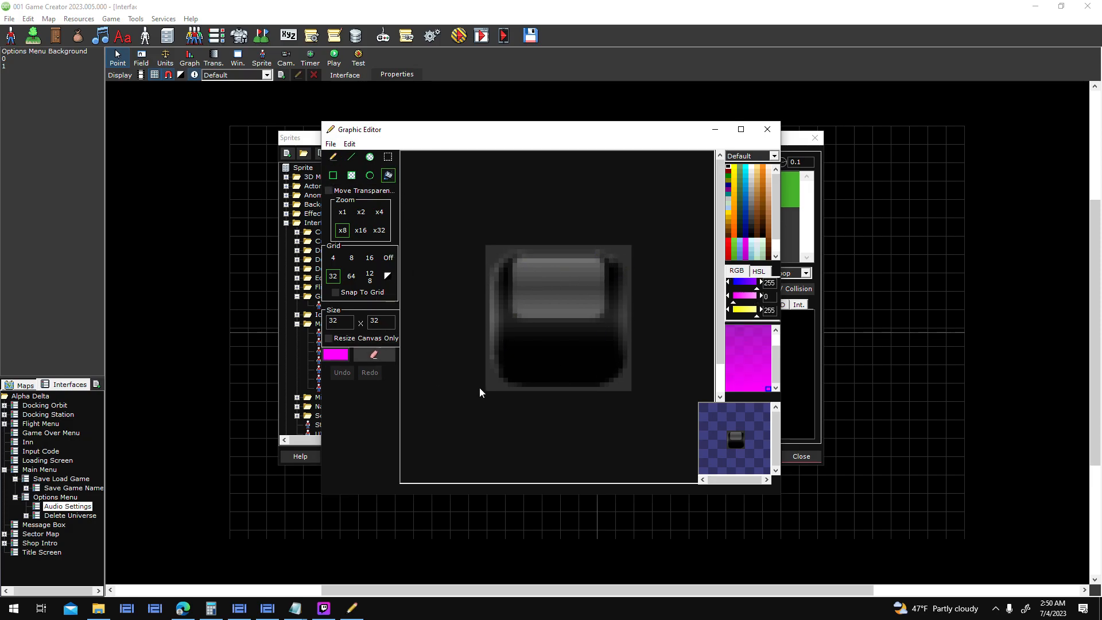
pyautogui.click(488, 384)
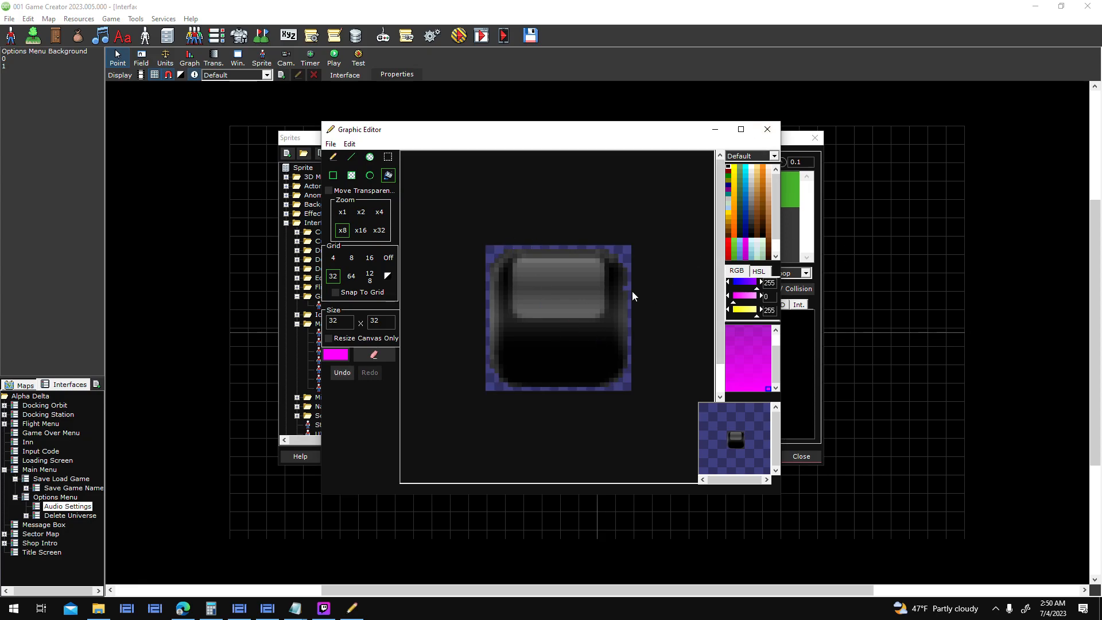
pyautogui.click(333, 156)
pyautogui.rightClick(626, 287)
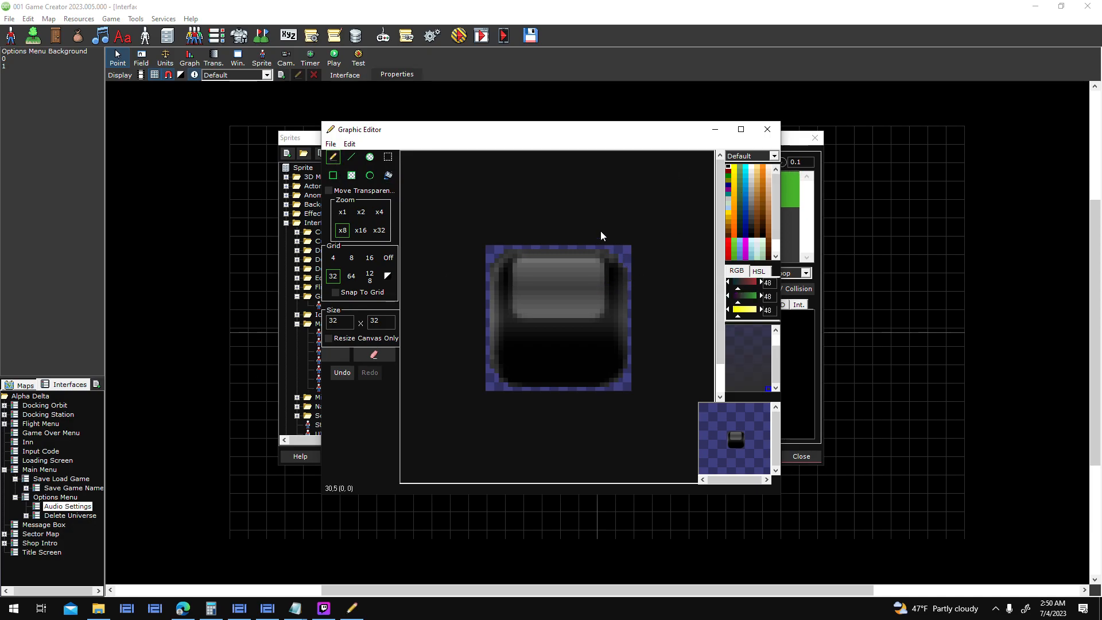
pyautogui.click(772, 130)
pyautogui.click(559, 342)
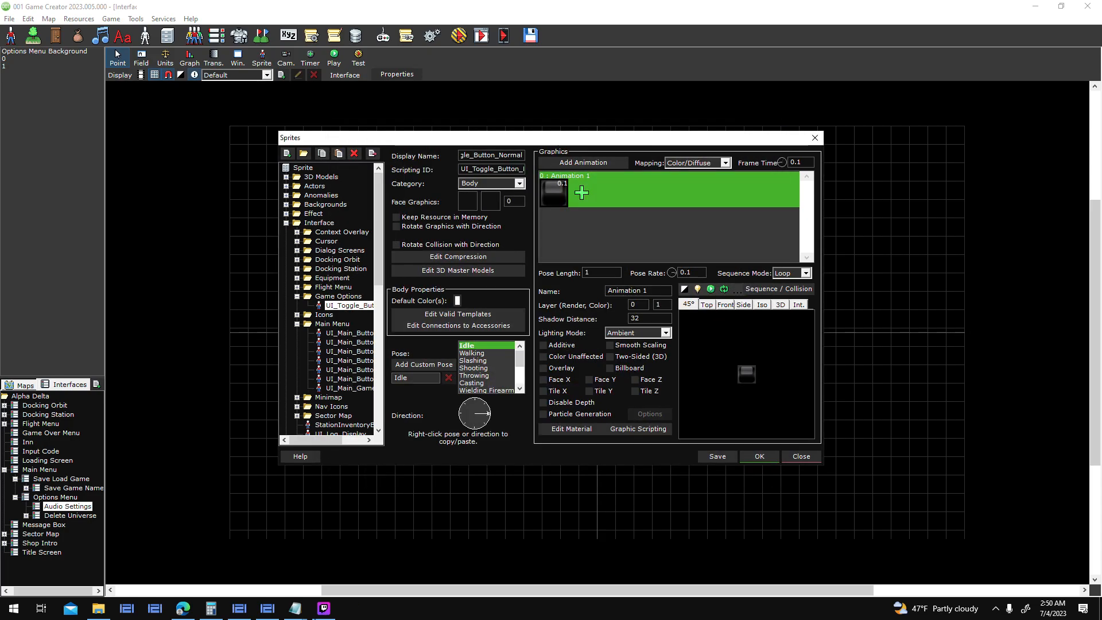
# - Switch to Button Maker and set the button's back colour to the darker custom colour RGB 31, 31, 31
pyautogui.click(268, 608)
pyautogui.click(240, 608)
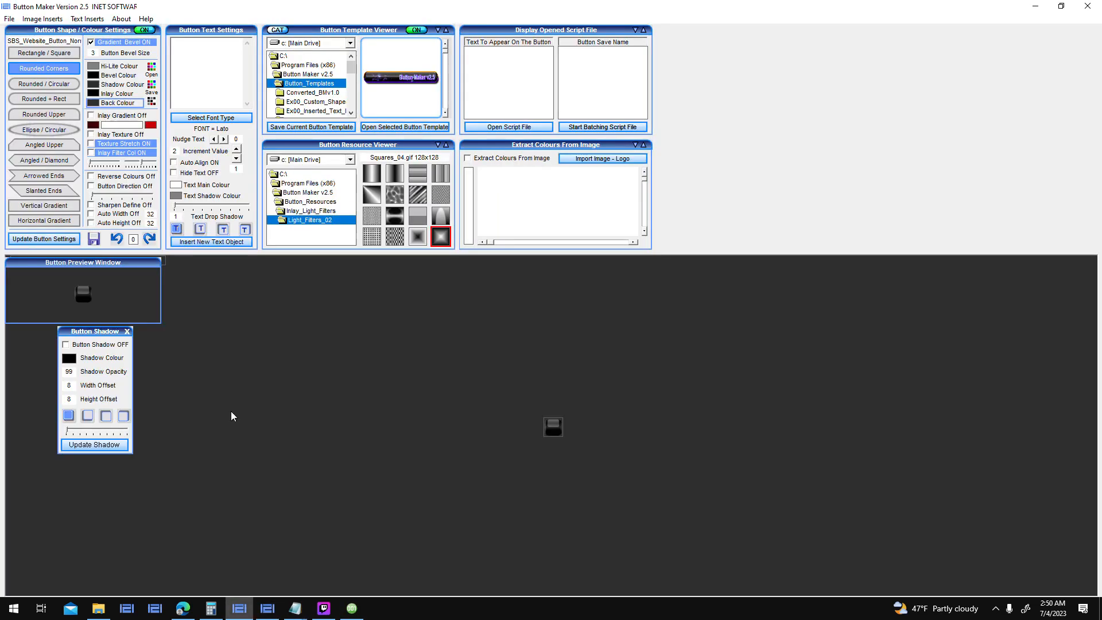
pyautogui.click(93, 103)
pyautogui.click(102, 142)
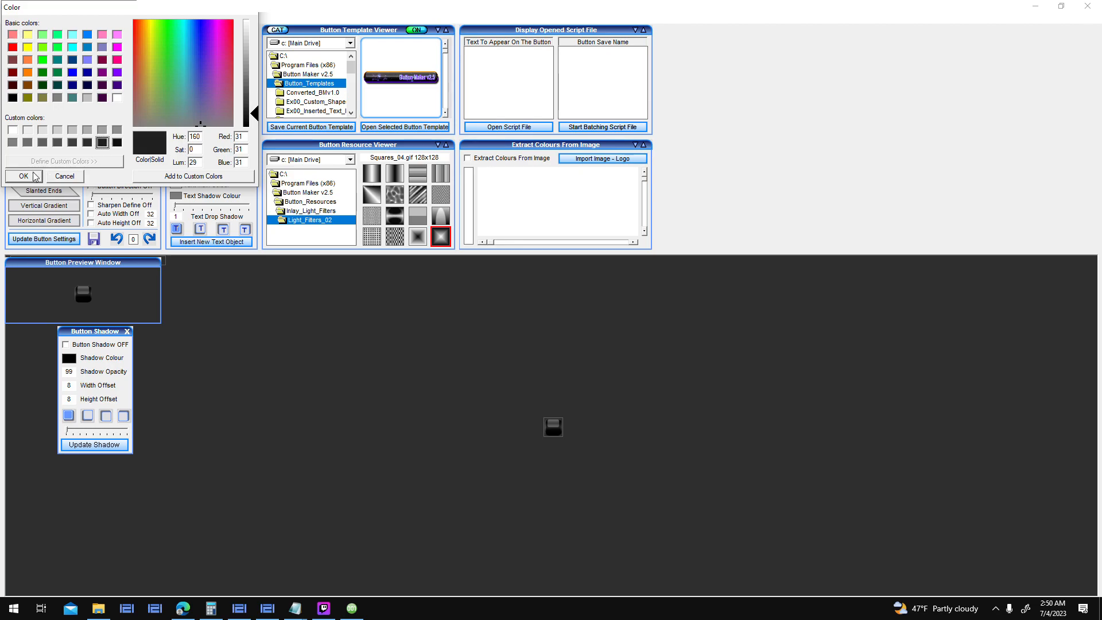
pyautogui.click(24, 178)
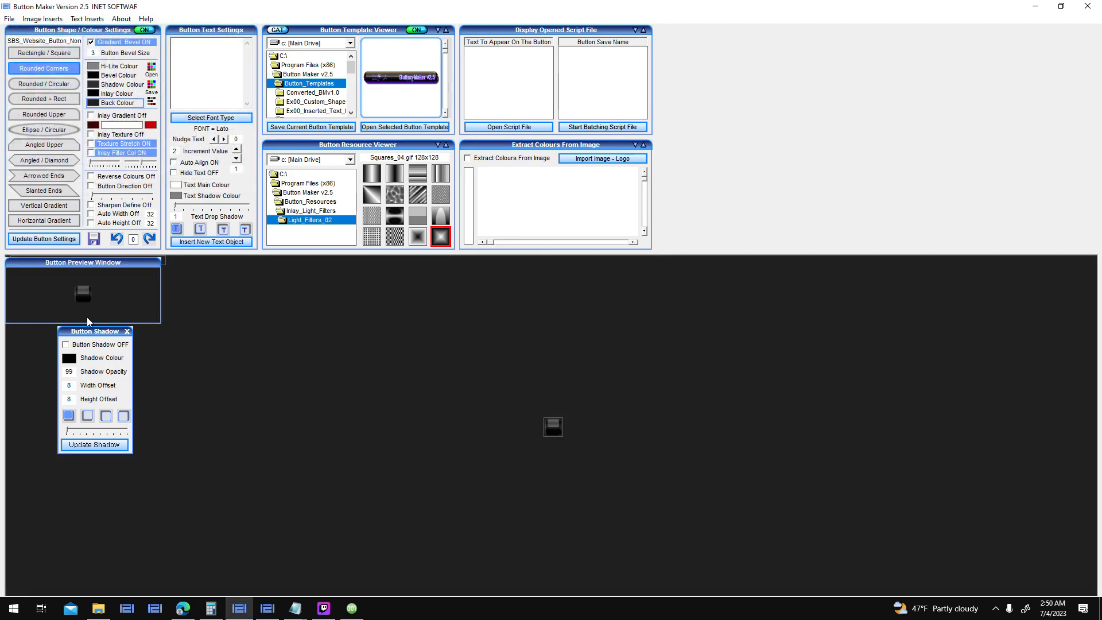
# - Save the button with its darker back colour over Toggle Button Normal.bmp in the Buttons folder
pyautogui.click(10, 19)
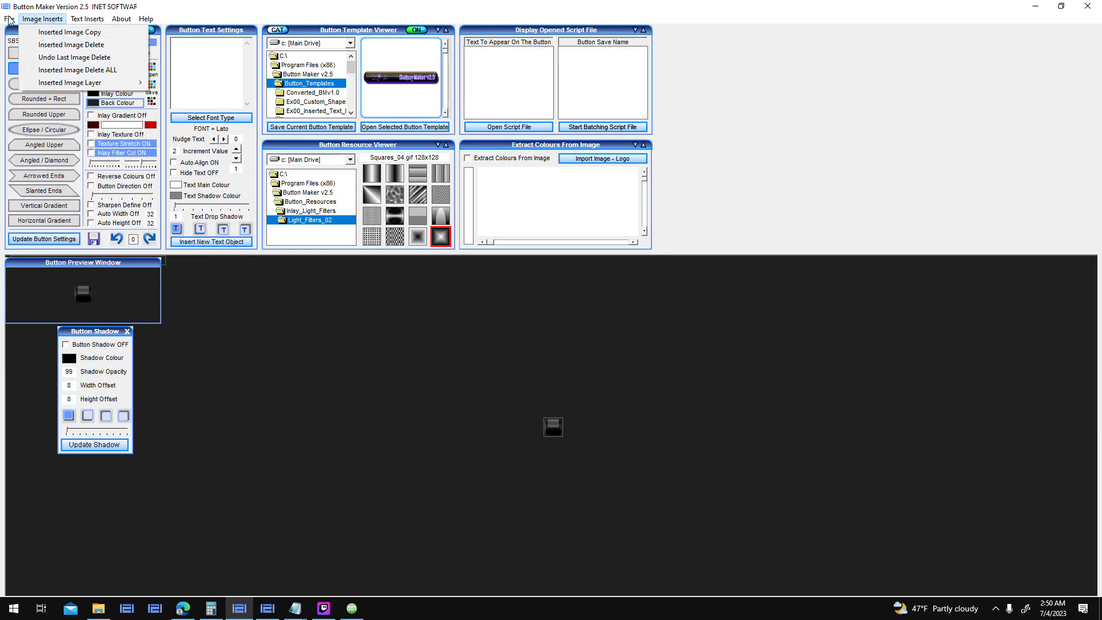
pyautogui.click(86, 116)
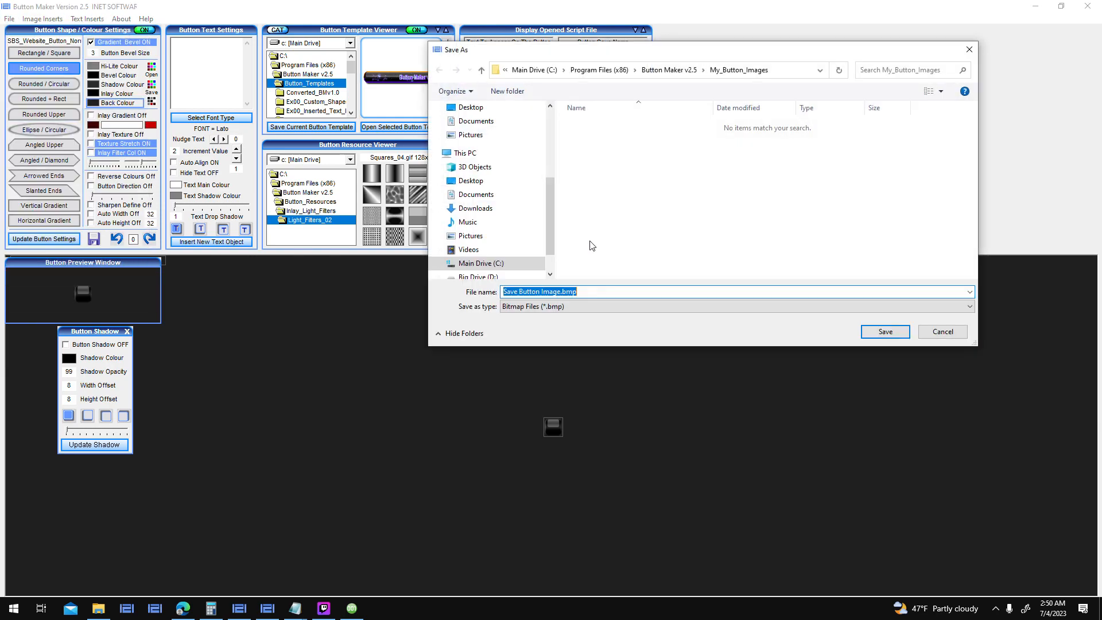
pyautogui.click(470, 199)
pyautogui.scroll(-10, 726, 225)
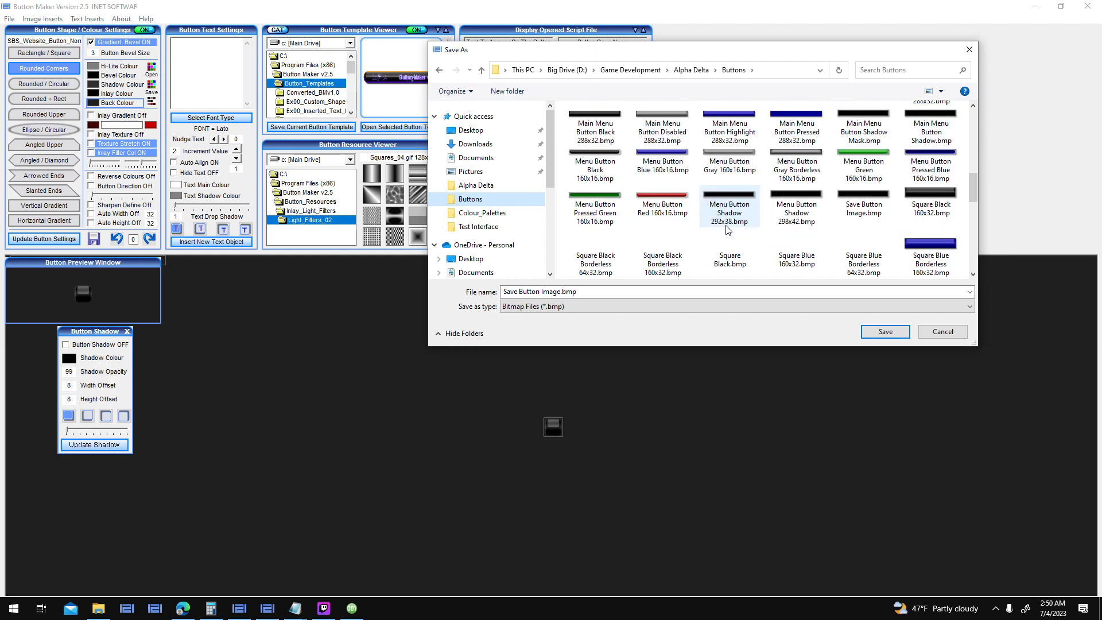
pyautogui.click(721, 243)
pyautogui.doubleClick(720, 241)
pyautogui.click(581, 308)
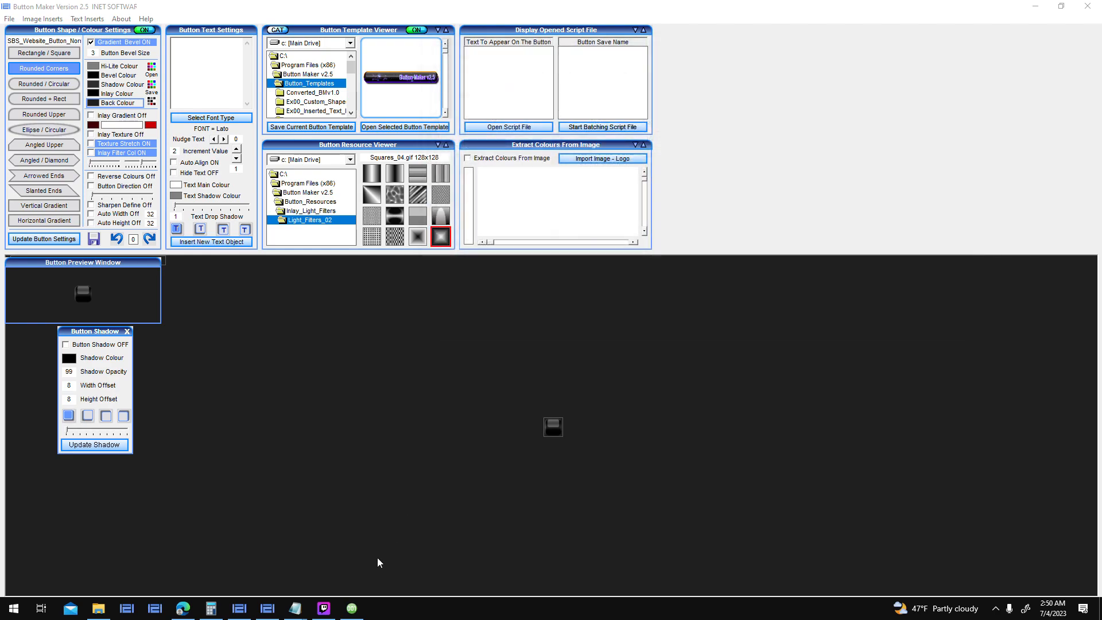
# - Switch to 001 Game Creator and replace the Idle frame's graphic with the updated Toggle Button Normal.bmp
pyautogui.click(352, 607)
pyautogui.rightClick(561, 192)
pyautogui.click(591, 214)
pyautogui.scroll(-5, 781, 331)
pyautogui.doubleClick(438, 351)
# - Try a transparent fill on the new frame's background in the Graphic Editor, undo it and close the editor
pyautogui.rightClick(553, 192)
pyautogui.click(590, 228)
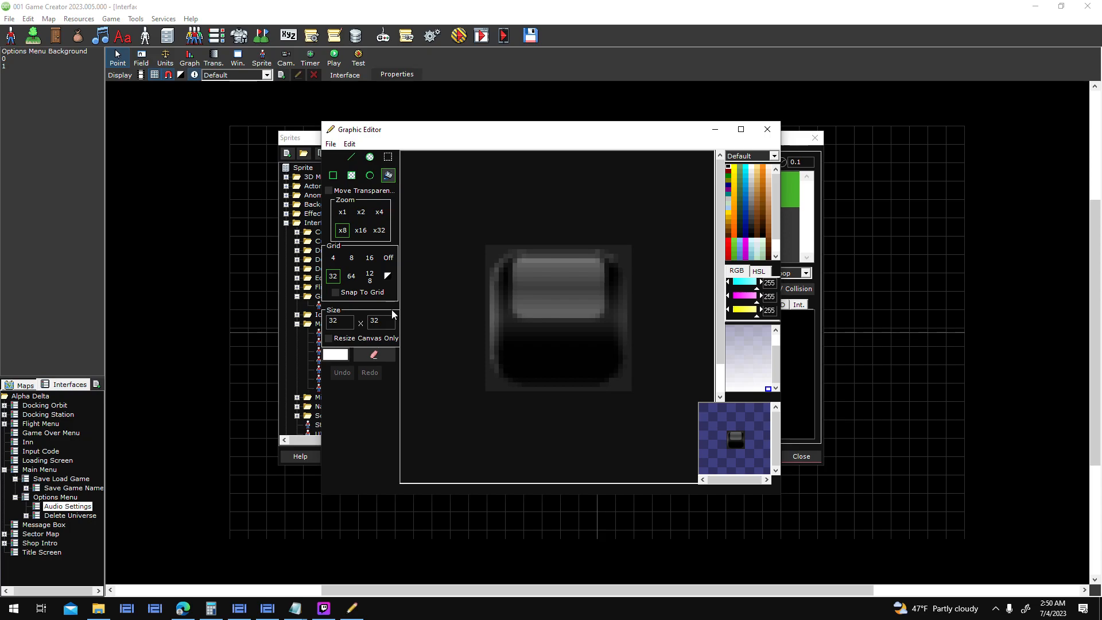
pyautogui.click(492, 388)
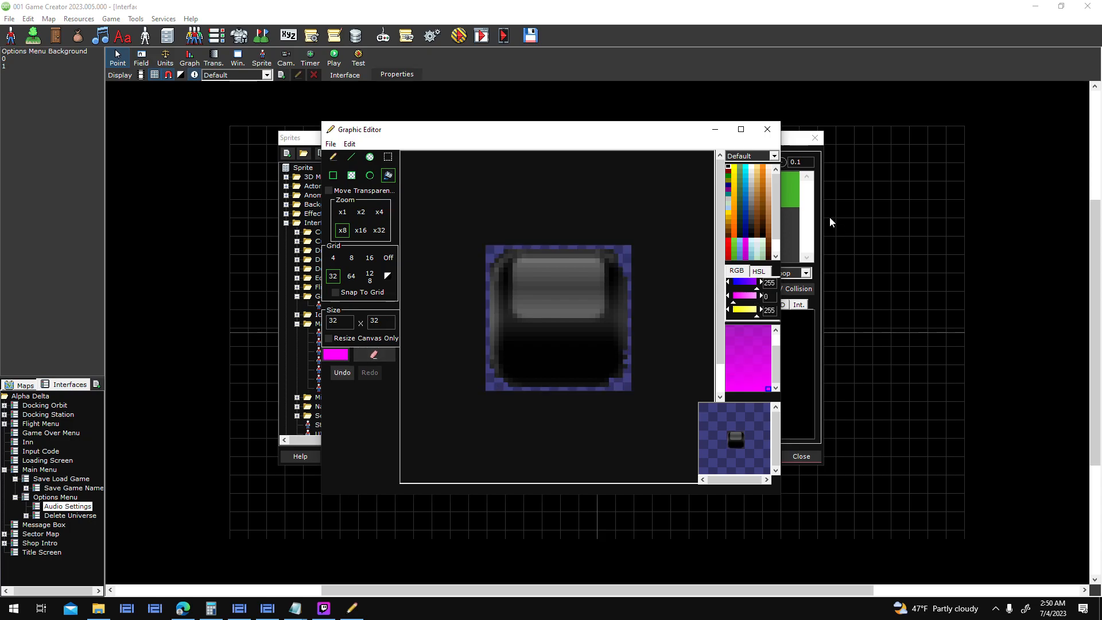
pyautogui.hotkey('ctrl', 'z')
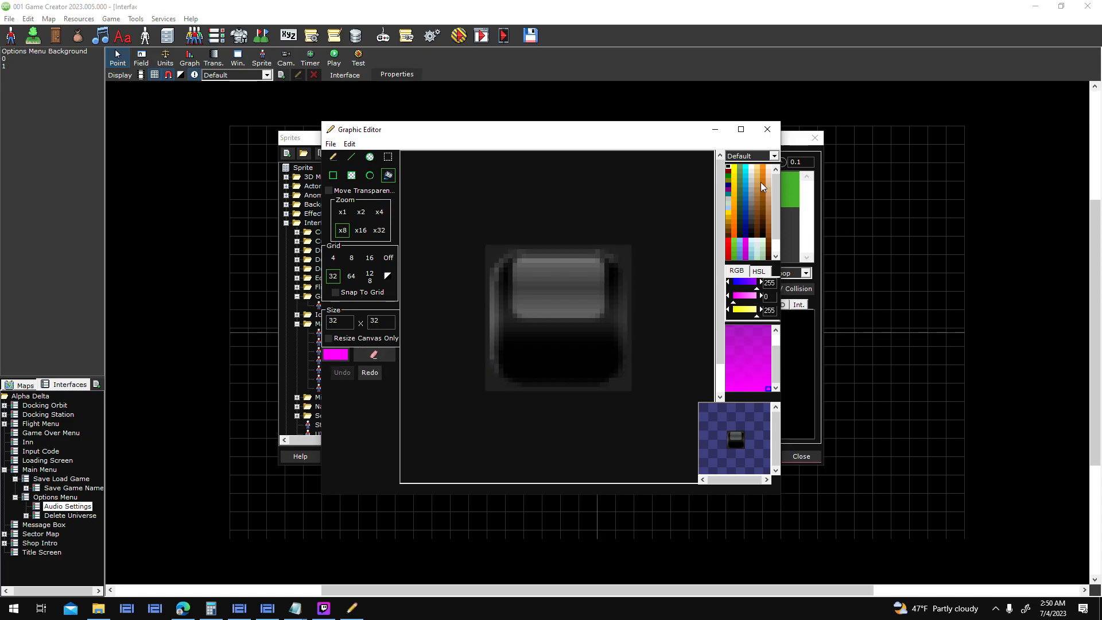
pyautogui.click(626, 253)
pyautogui.click(766, 130)
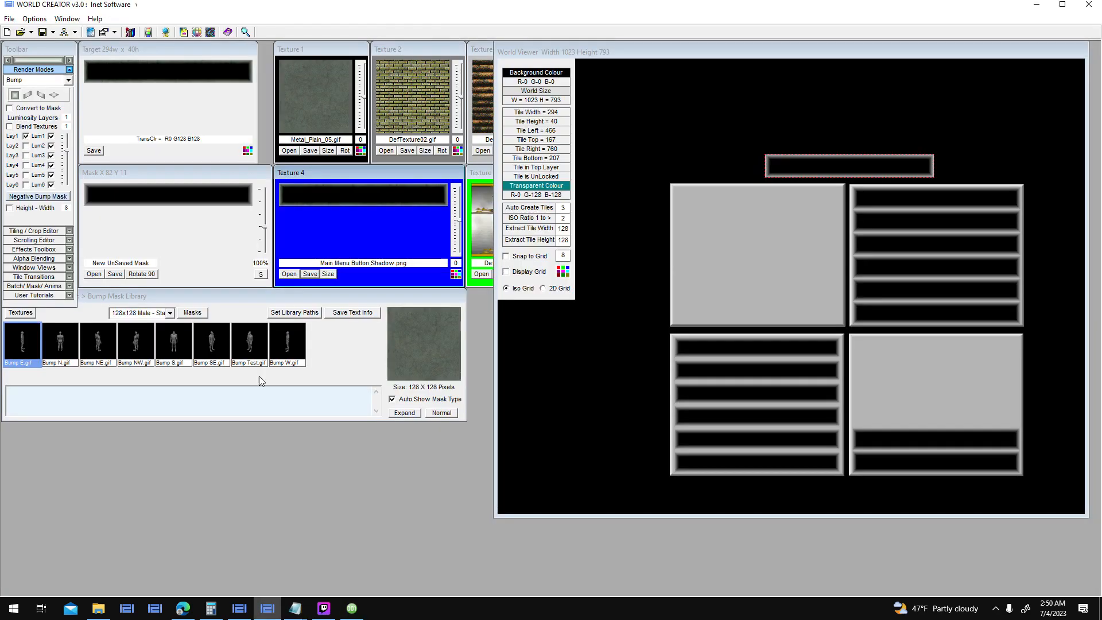
# - Switch to Button Maker, set the button's back colour to a lighter grey custom colour and update the button
pyautogui.click(267, 608)
pyautogui.click(239, 608)
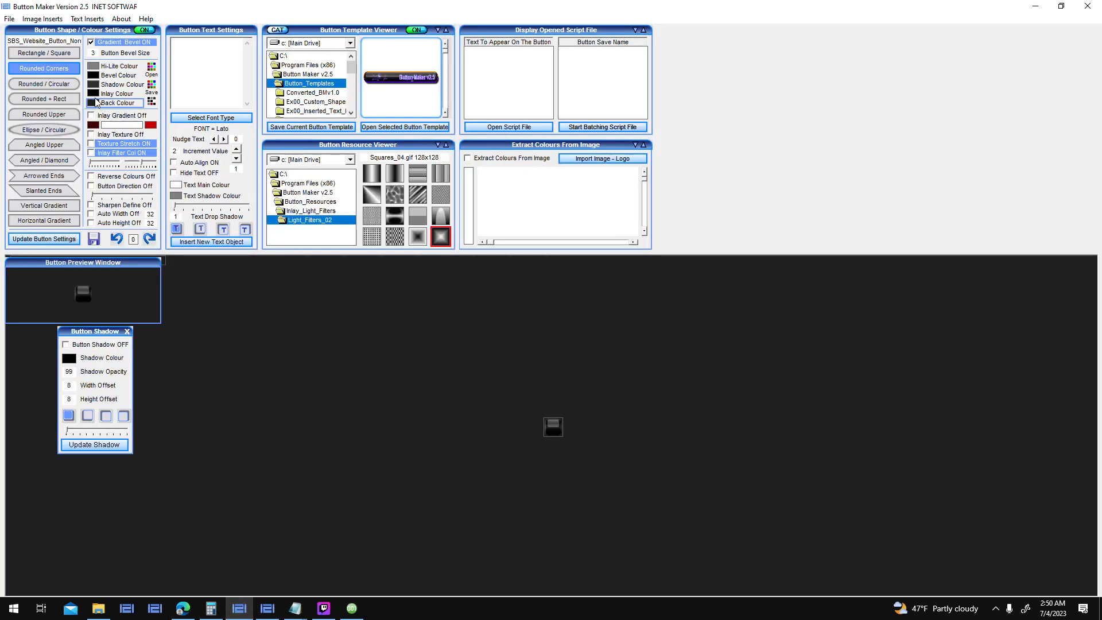
pyautogui.click(94, 102)
pyautogui.click(73, 142)
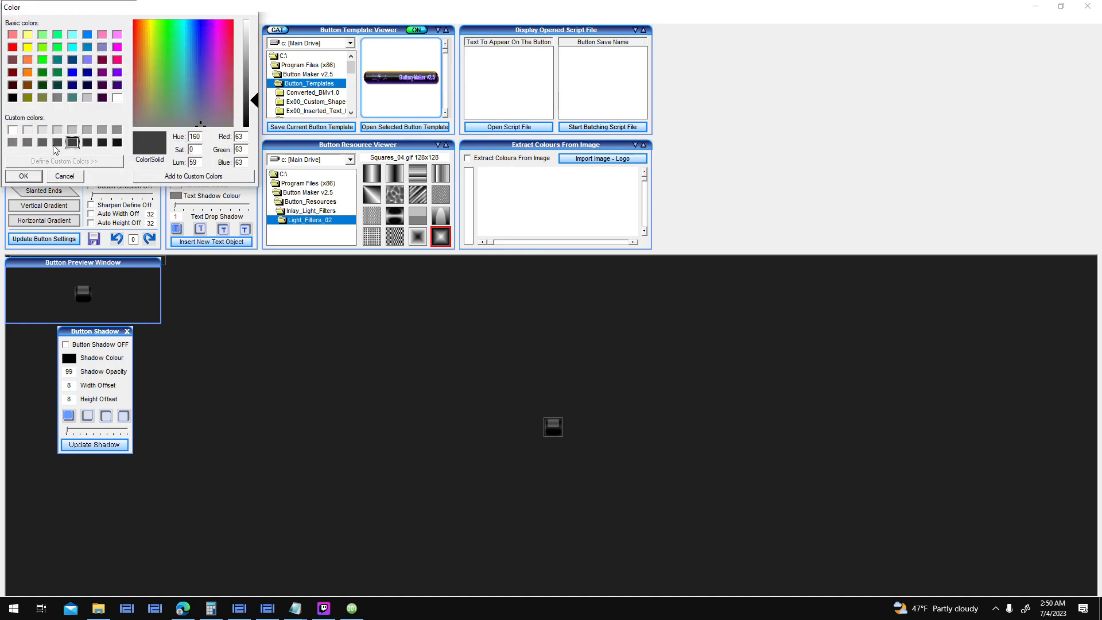
pyautogui.click(23, 176)
pyautogui.click(74, 240)
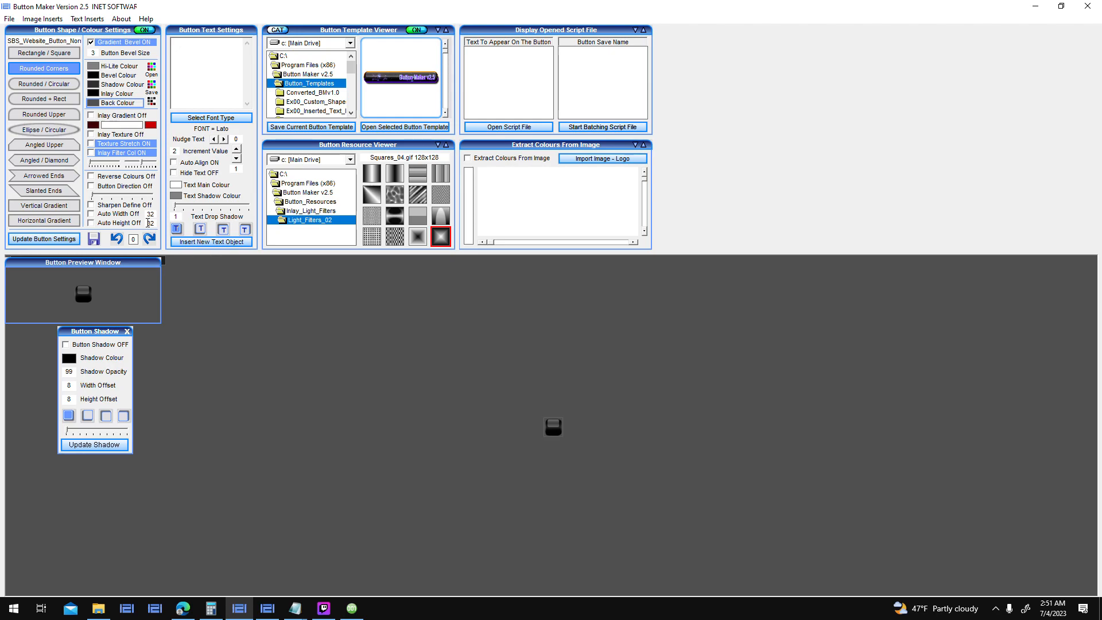
# - Save the button with its lighter grey back colour over Toggle Button Normal.bmp in the Buttons folder
pyautogui.click(9, 18)
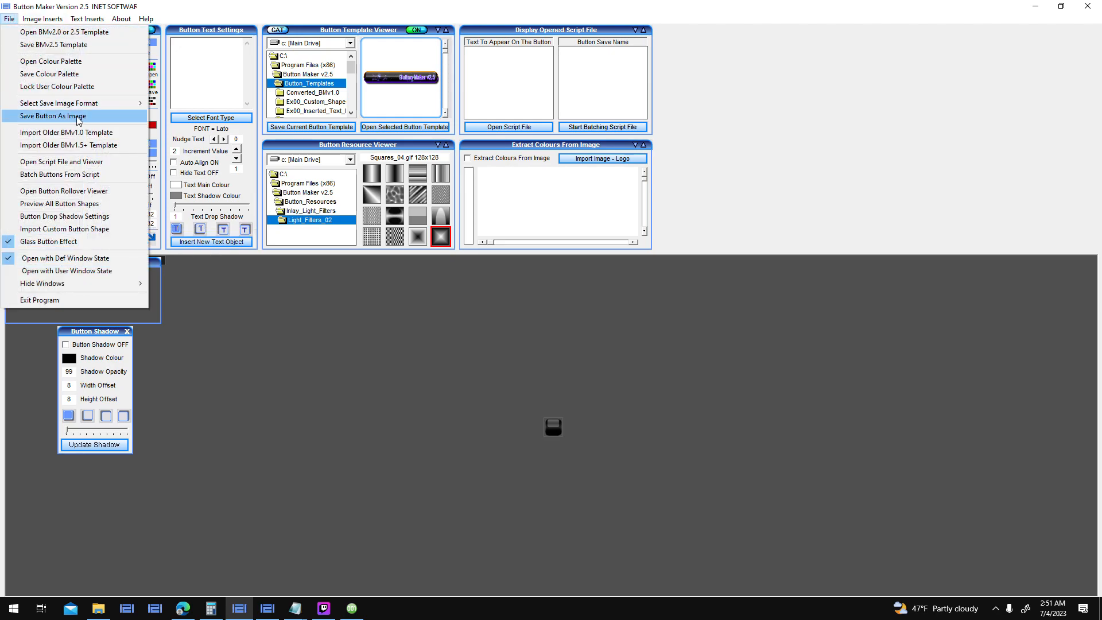
pyautogui.click(51, 113)
pyautogui.moveTo(550, 221); pyautogui.dragTo(549, 155)
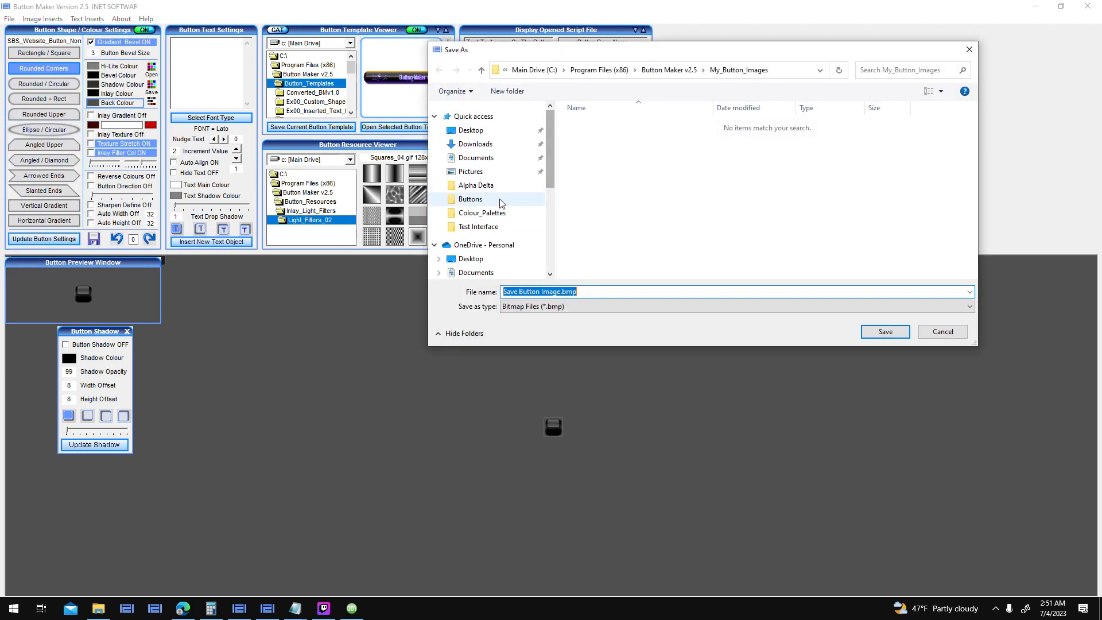
pyautogui.click(470, 198)
pyautogui.scroll(-5, 728, 225)
pyautogui.doubleClick(728, 225)
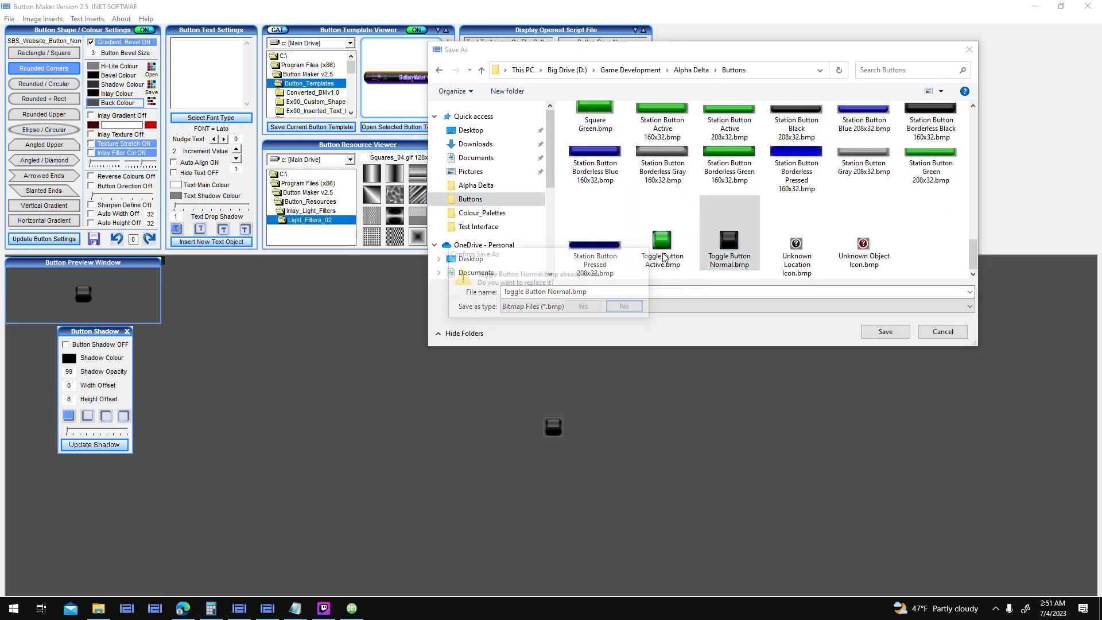
pyautogui.click(589, 305)
pyautogui.click(352, 608)
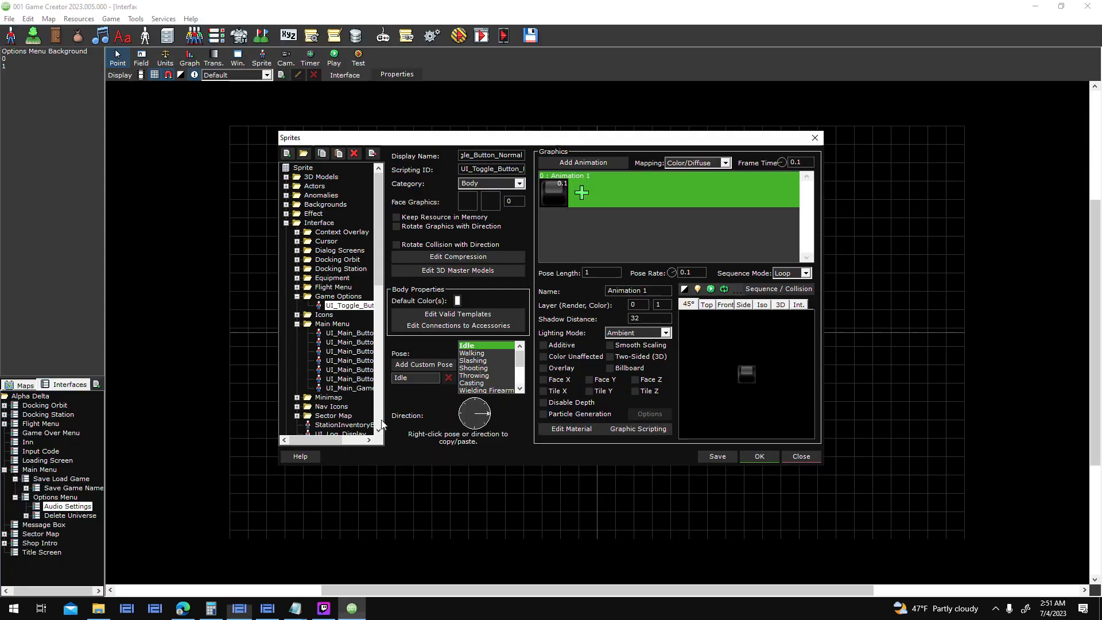
pyautogui.rightClick(552, 206)
pyautogui.rightClick(549, 198)
pyautogui.click(590, 221)
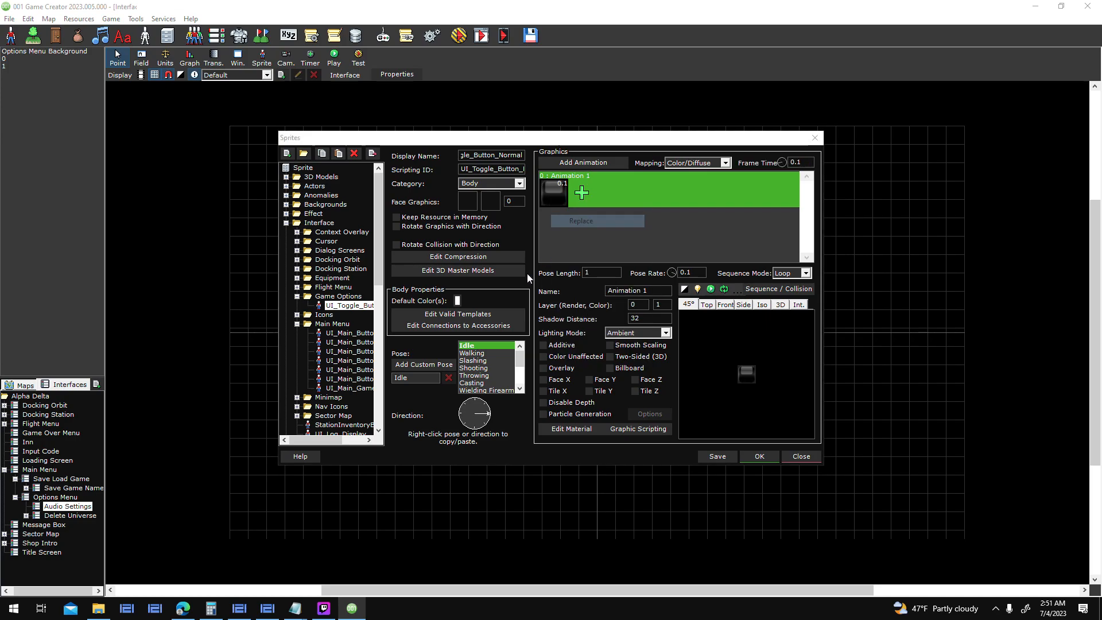
pyautogui.scroll(-3, 664, 352)
pyautogui.scroll(-5, 662, 351)
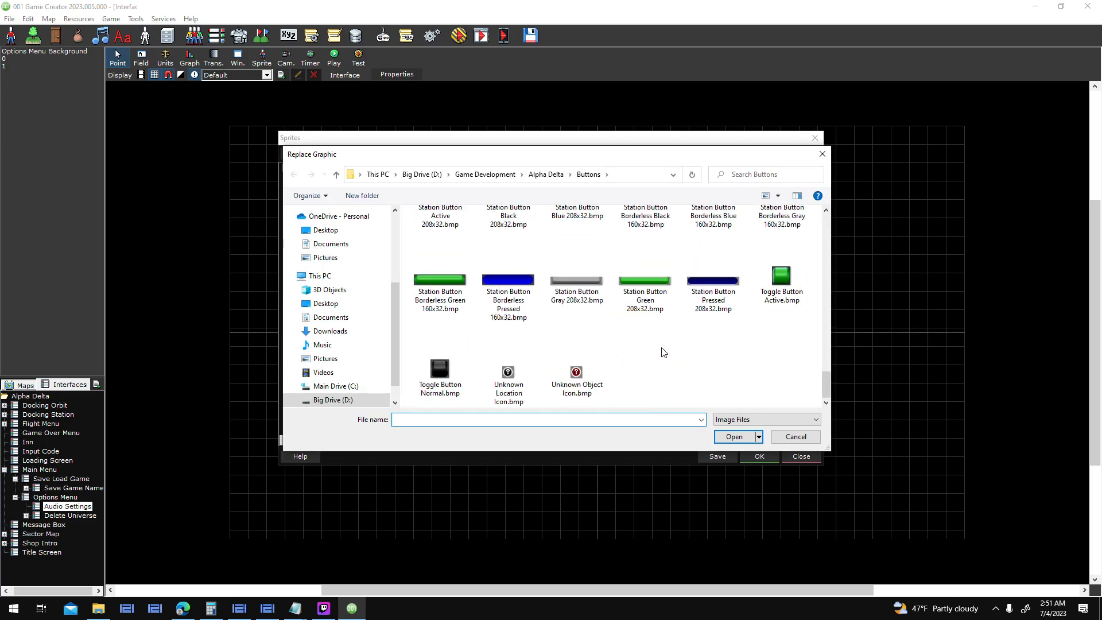
pyautogui.click(809, 437)
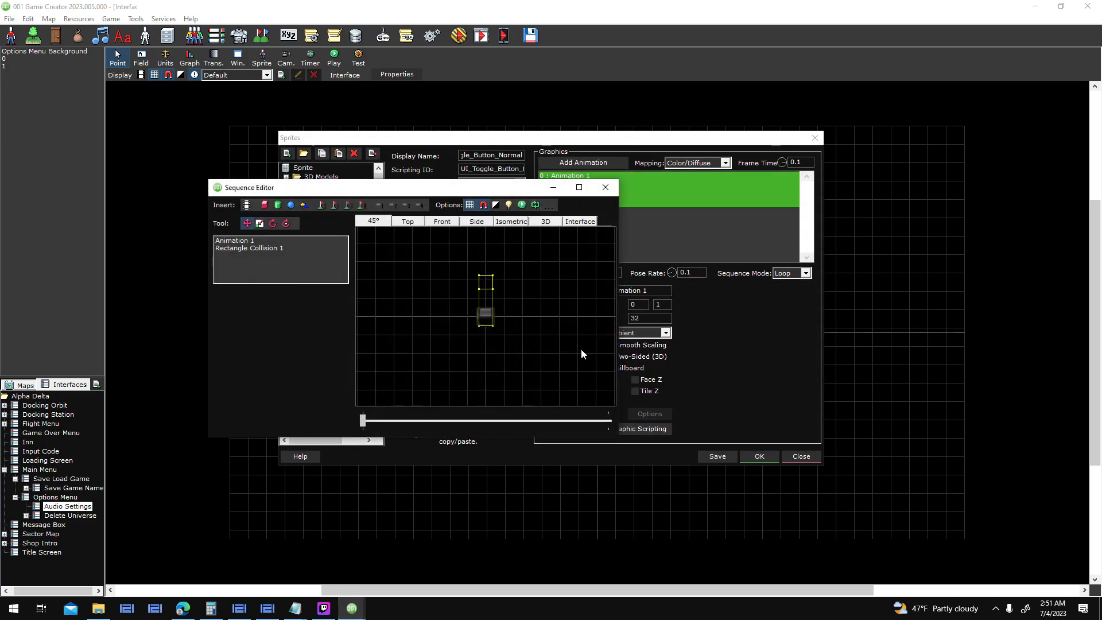
pyautogui.click(612, 188)
# - Switch to World Creator, set the render mode to Multi 2D and load the Rounded Corners mask from the Button Maker 32x32 library
pyautogui.click(267, 609)
pyautogui.click(634, 152)
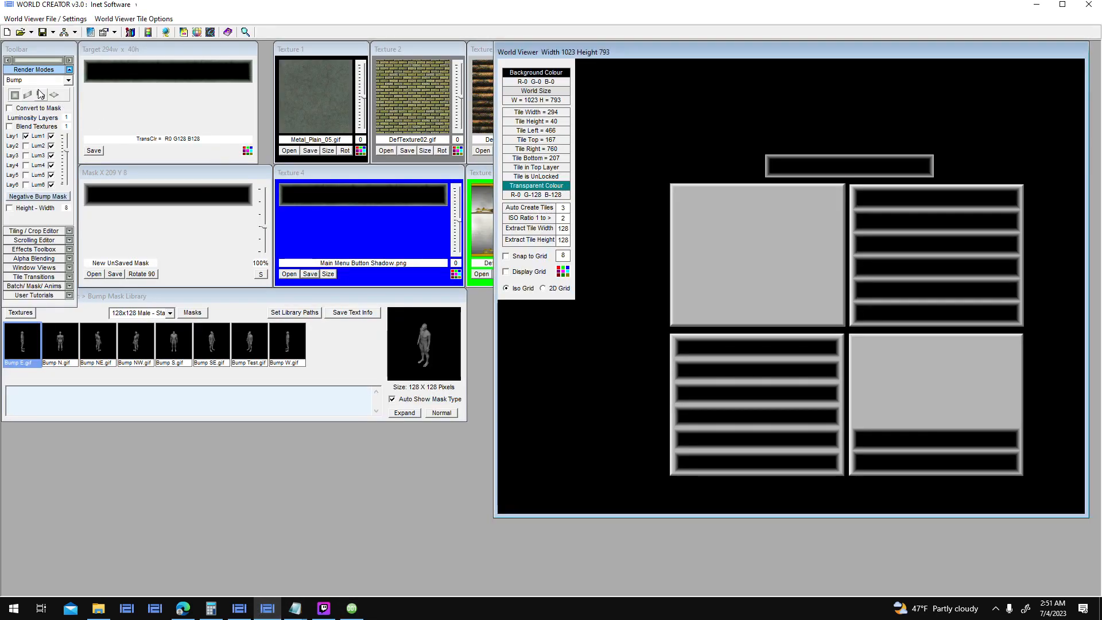
pyautogui.click(67, 81)
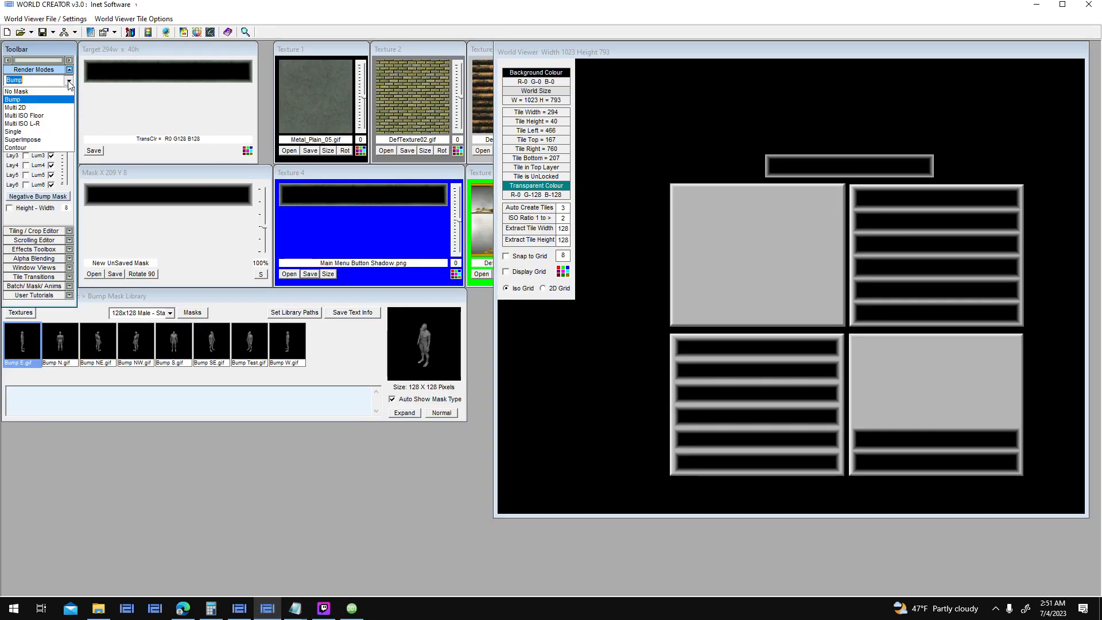
pyautogui.click(41, 110)
pyautogui.moveTo(174, 335)
pyautogui.mouseDown()
pyautogui.moveTo(175, 360)
pyautogui.moveTo(171, 350)
pyautogui.mouseUp()
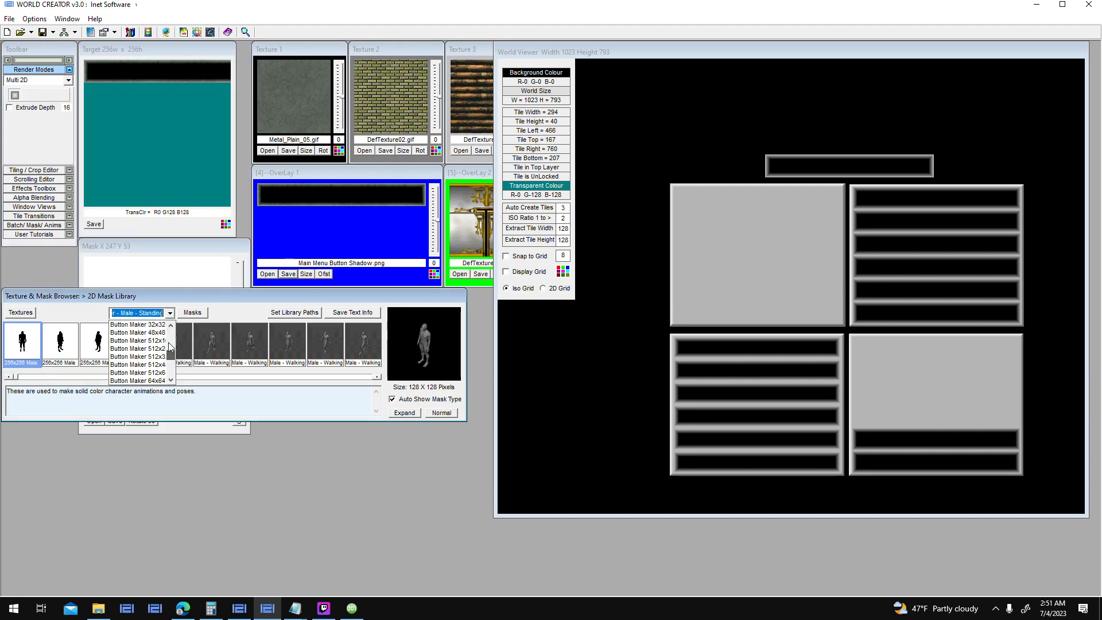
pyautogui.click(162, 325)
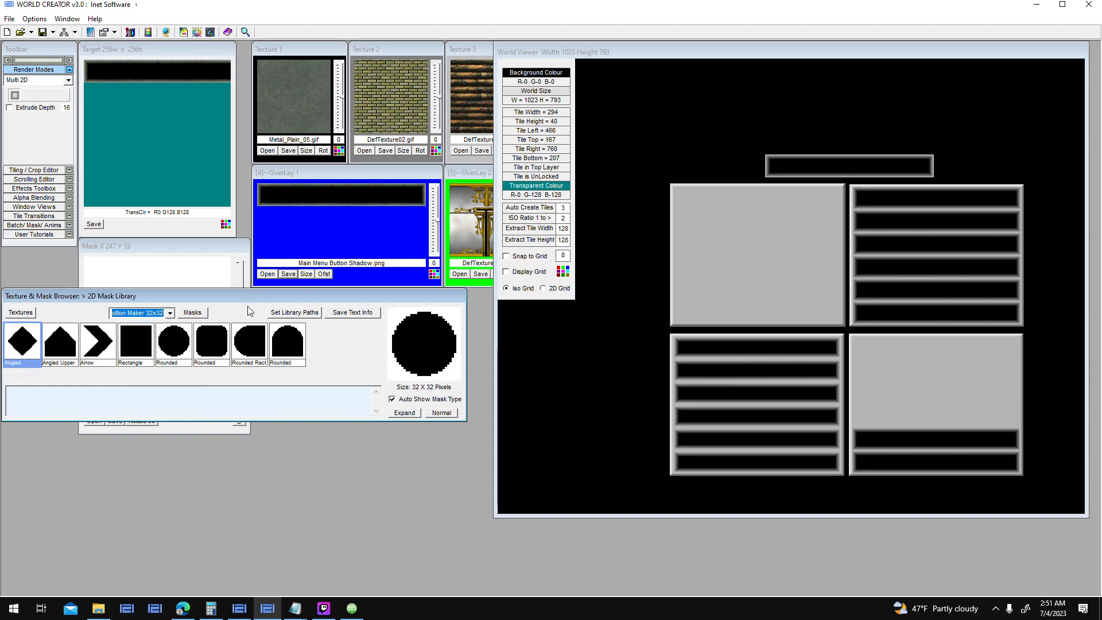
pyautogui.click(212, 343)
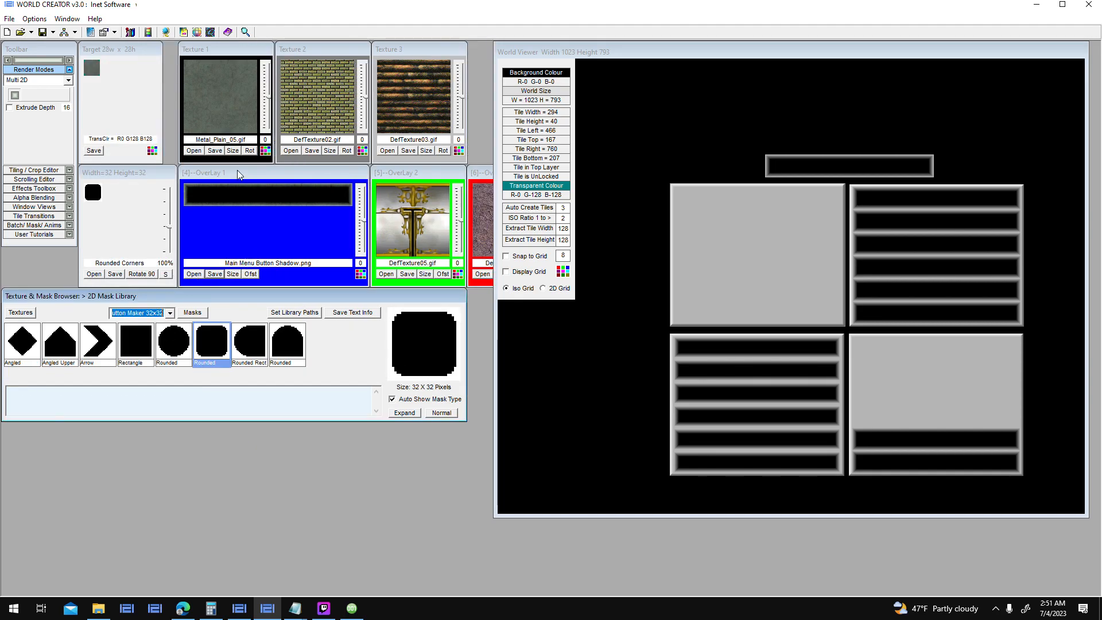
# - Open Toggle Button Normal.bmp from the Buttons folder as Texture 1, showing all recognised image formats
pyautogui.click(194, 150)
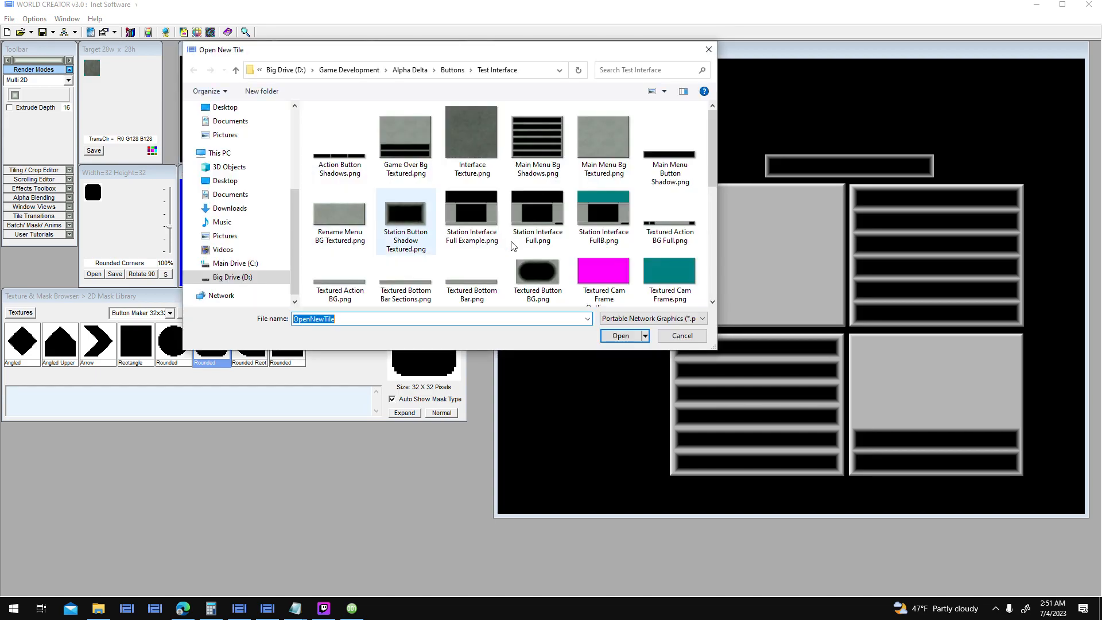
pyautogui.click(454, 70)
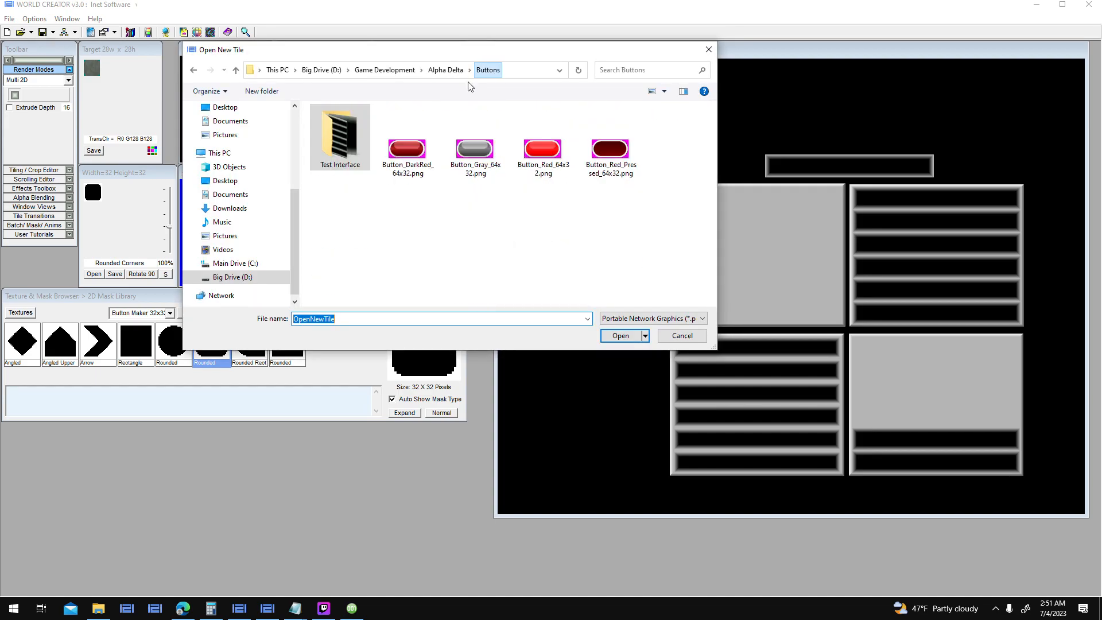
pyautogui.click(663, 319)
pyautogui.click(640, 525)
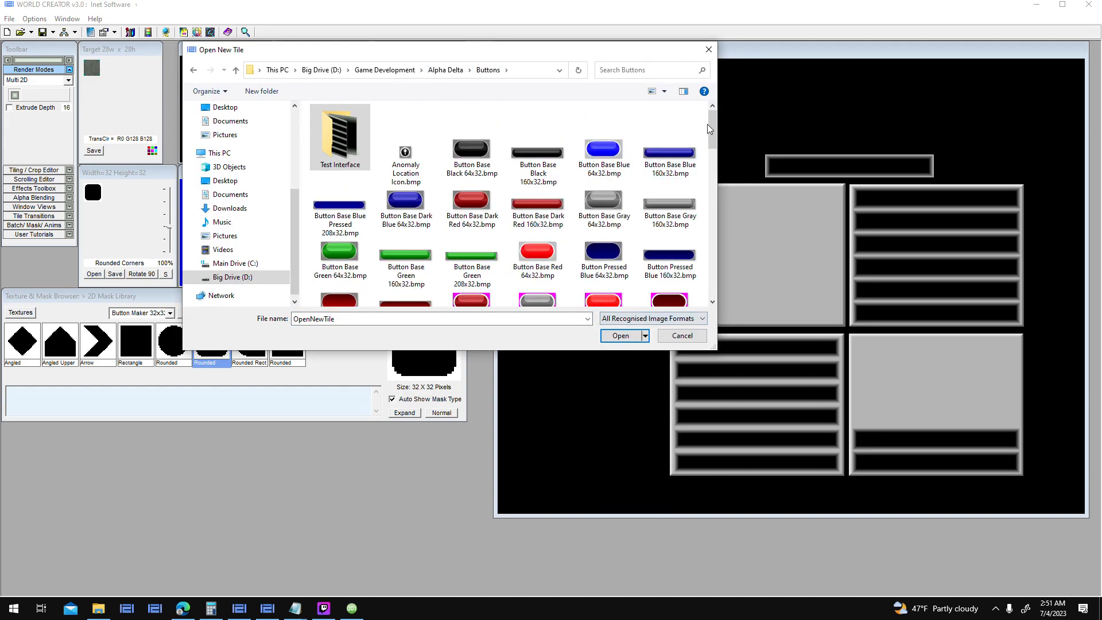
pyautogui.scroll(-3, 712, 273)
pyautogui.scroll(-3, 712, 273)
pyautogui.doubleClick(350, 261)
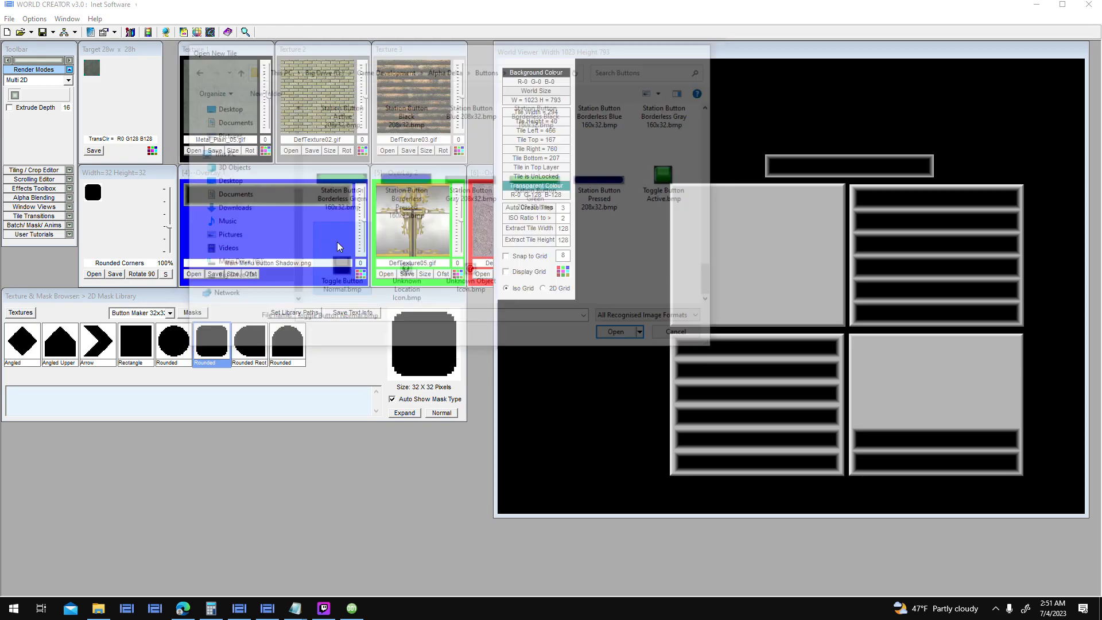
# - Render the masked button and copy the target tile into the World Viewer and Overlay 1
pyautogui.click(16, 95)
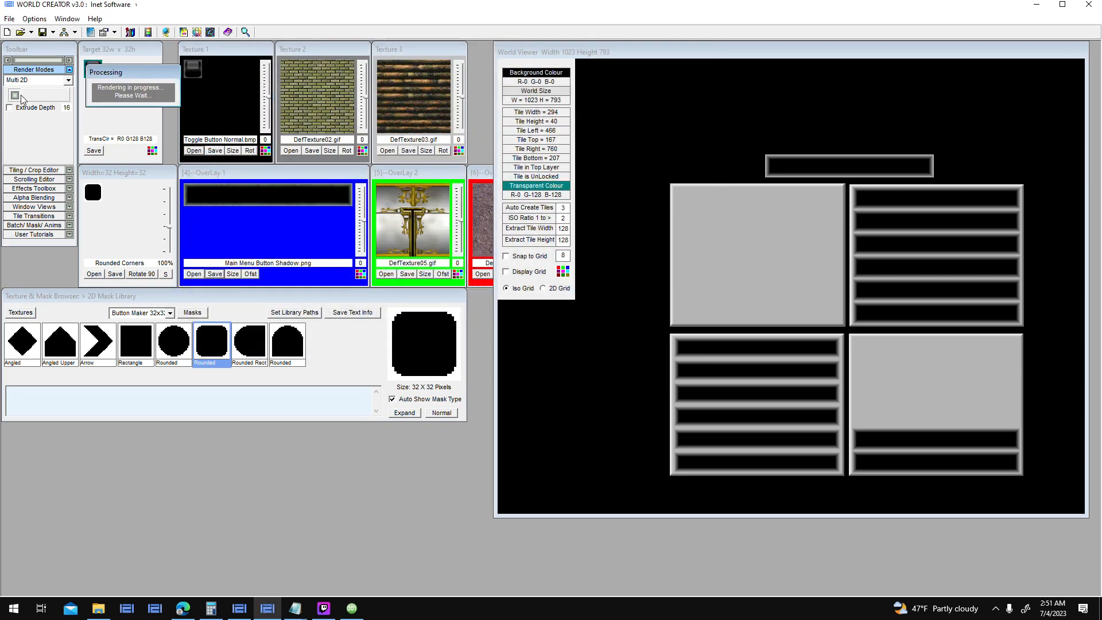
pyautogui.moveTo(89, 73); pyautogui.dragTo(554, 388)
pyautogui.click(700, 166)
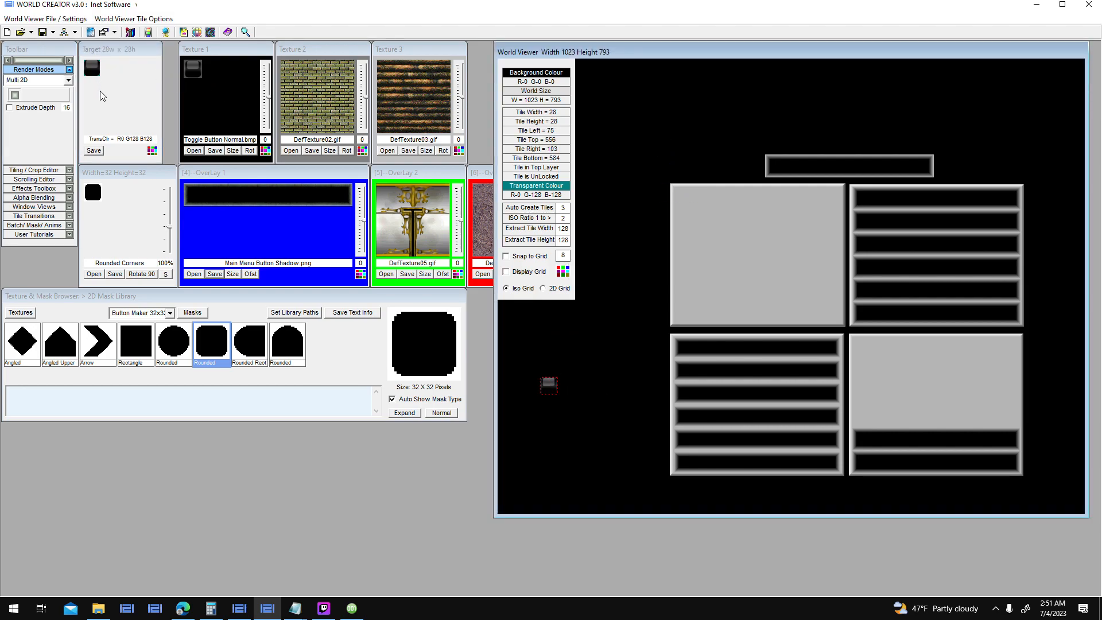
pyautogui.click(93, 66)
pyautogui.moveTo(93, 66); pyautogui.dragTo(217, 220)
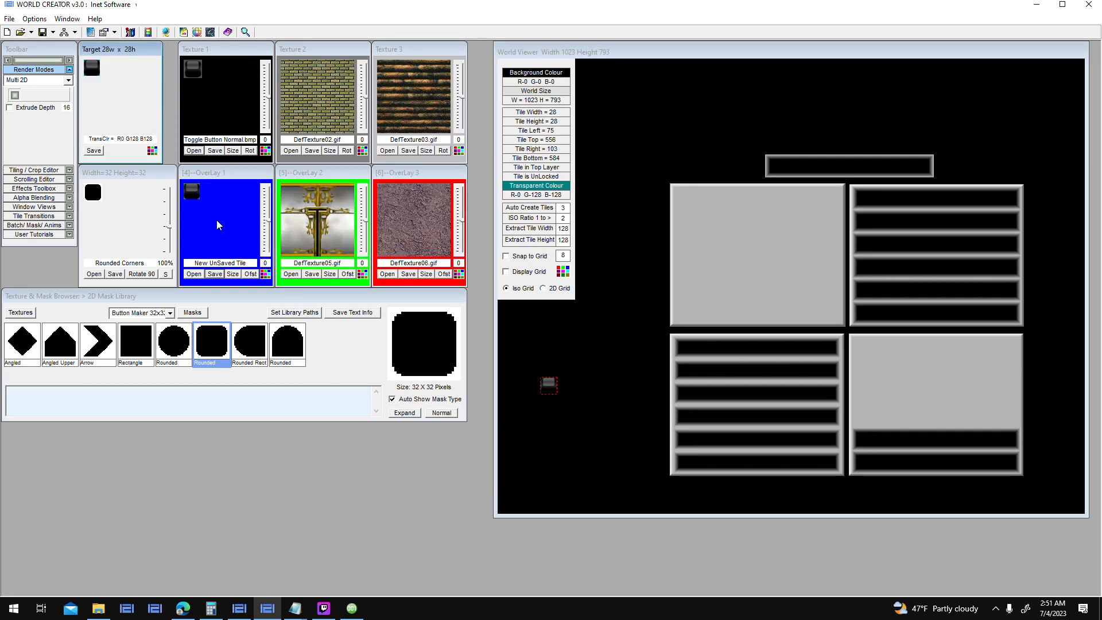
pyautogui.click(218, 227)
# - Set the target tile's transparent colour to magenta (R255 G0 B255)
pyautogui.click(153, 151)
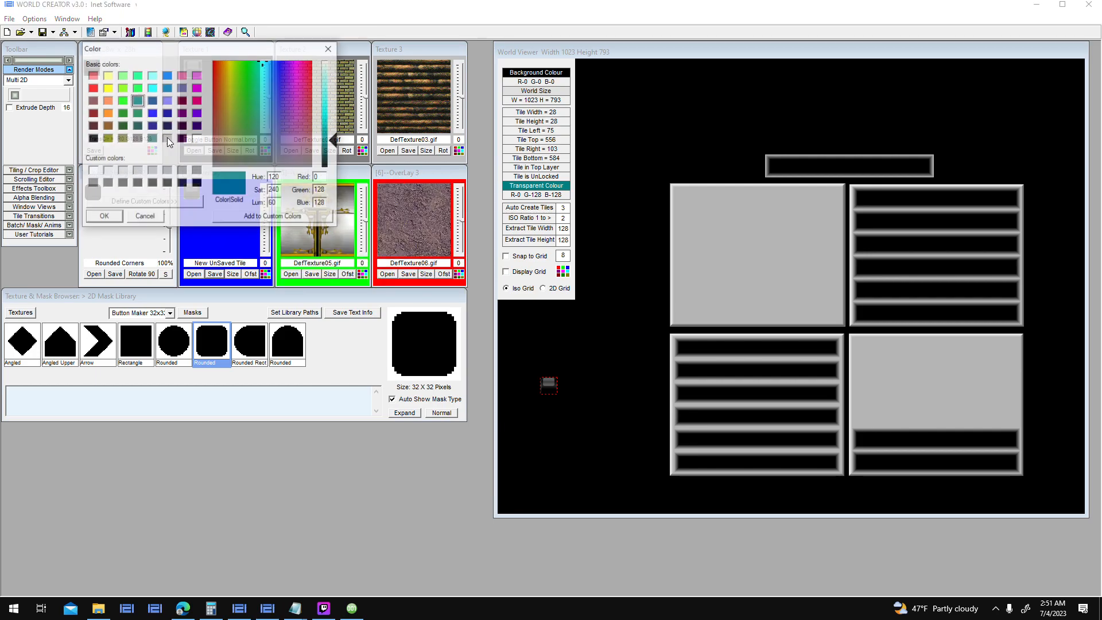
pyautogui.click(197, 87)
pyautogui.click(103, 216)
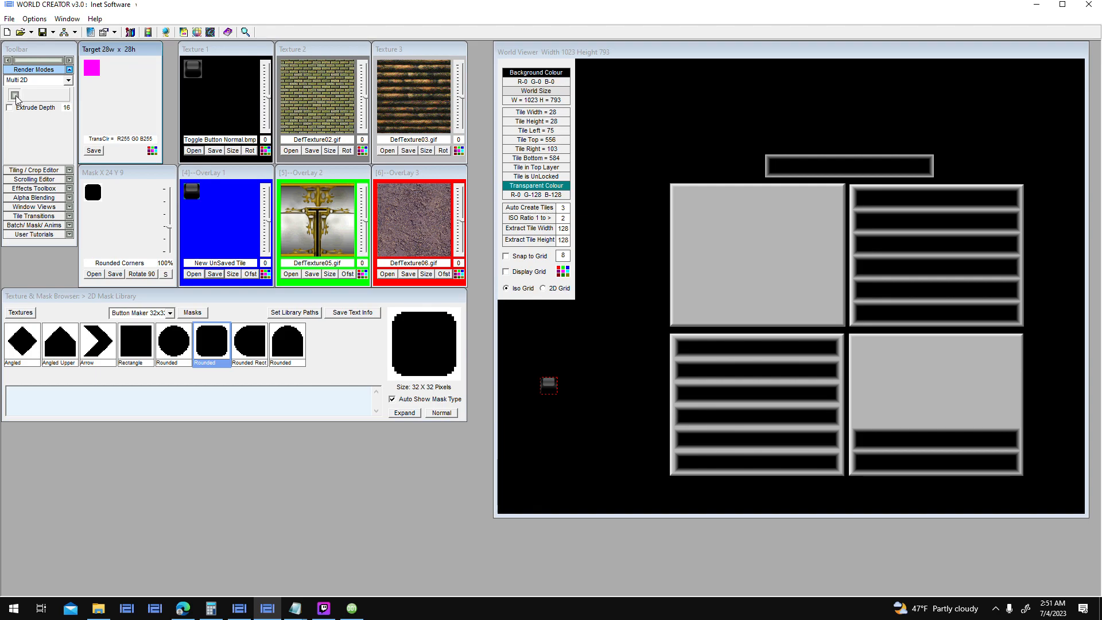
# - Save the rendered 28x28 target tile as a bitmap over Toggle Button Normal.bmp in the Buttons folder
pyautogui.click(94, 151)
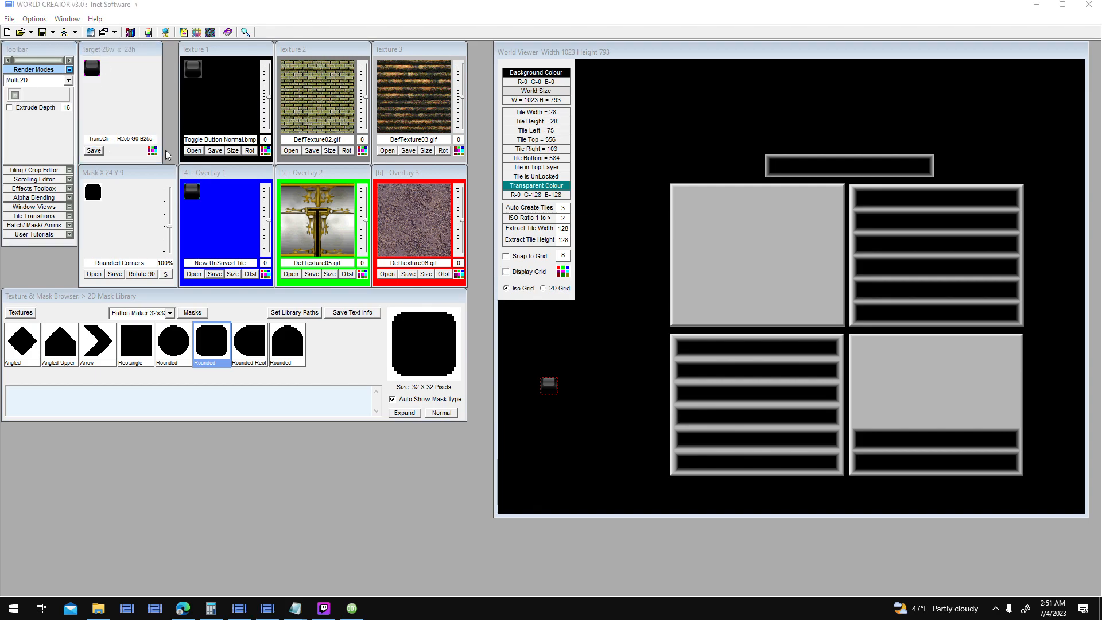
pyautogui.click(260, 311)
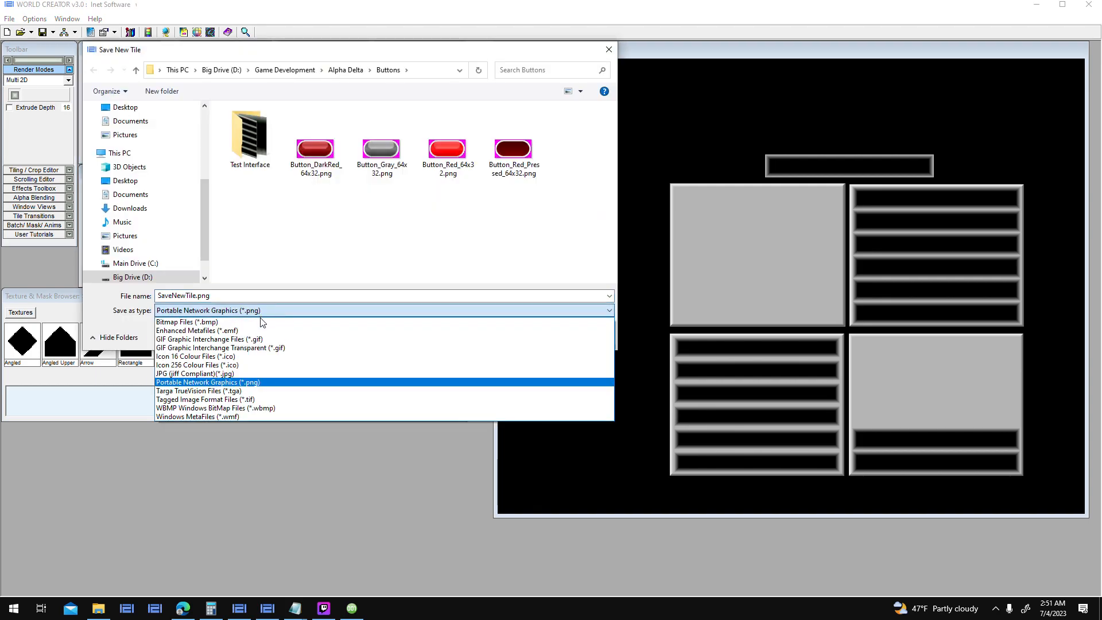
pyautogui.click(287, 382)
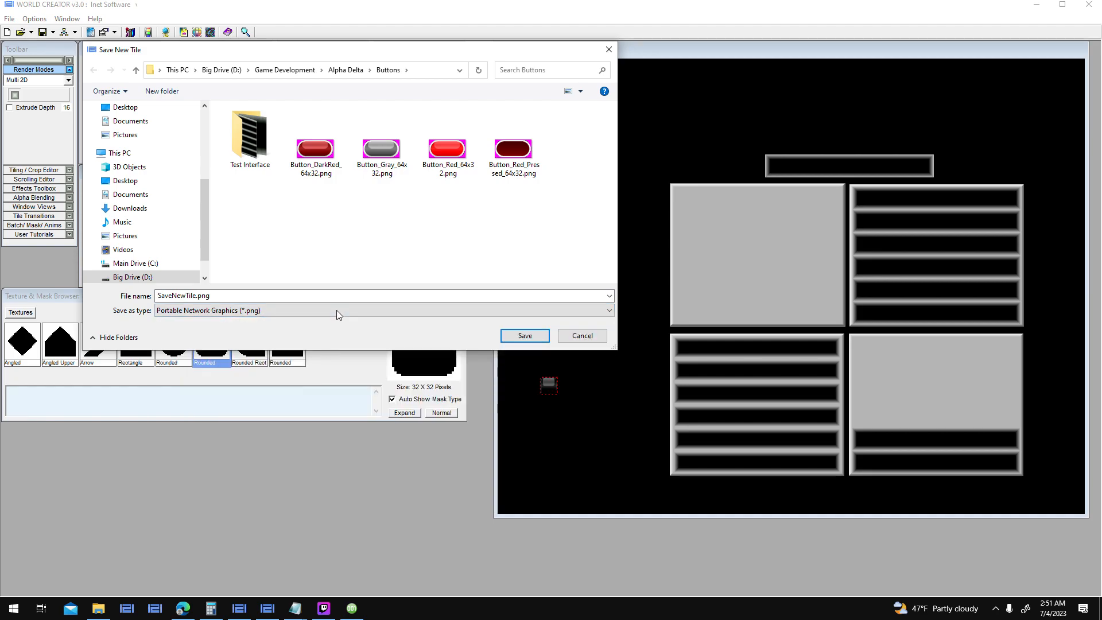
pyautogui.click(342, 297)
pyautogui.write('Tog')
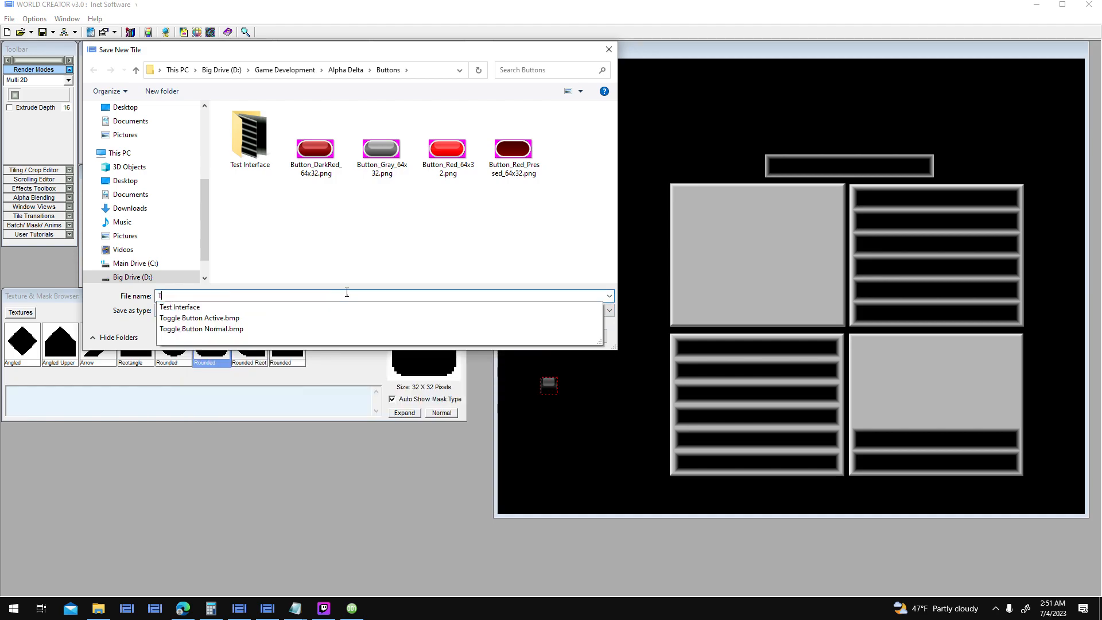
pyautogui.press('BackSpace')
pyautogui.press('BackSpace')
pyautogui.click(320, 313)
pyautogui.click(308, 321)
pyautogui.moveTo(613, 141); pyautogui.dragTo(613, 274)
pyautogui.doubleClick(376, 244)
pyautogui.click(584, 308)
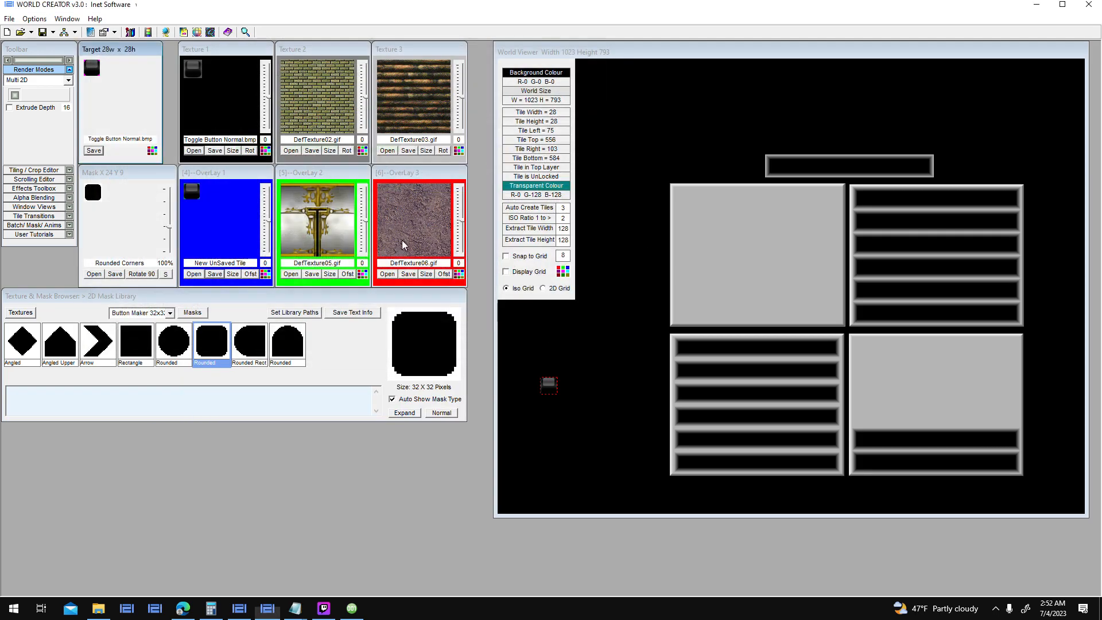
# - Re-render the target tile at the full 32x32 size with the magenta background around the button
pyautogui.click(195, 150)
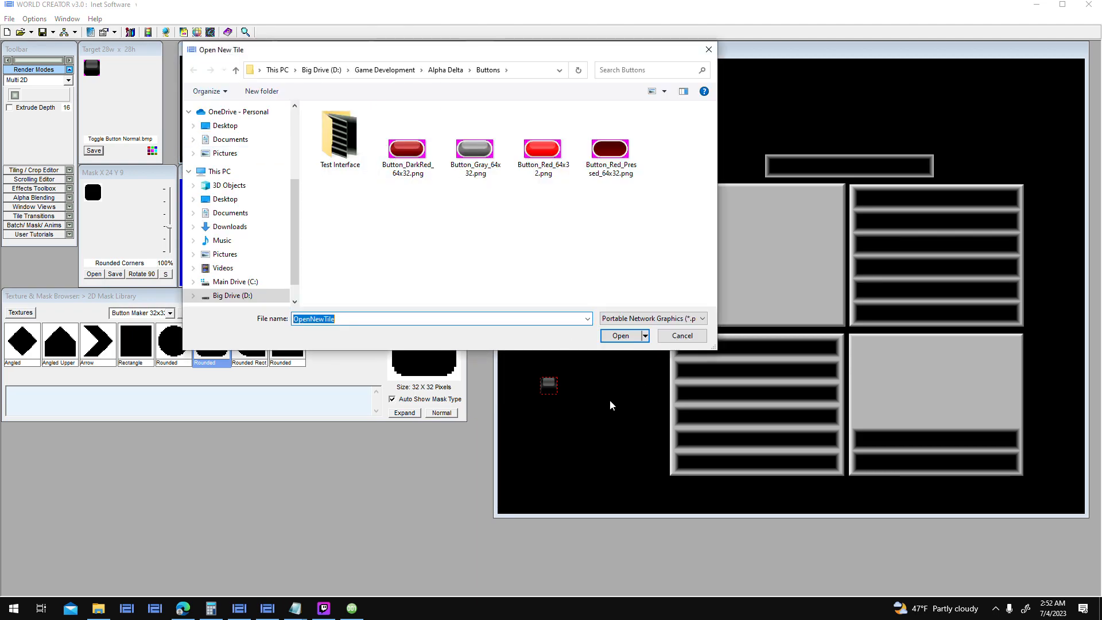
pyautogui.click(683, 339)
pyautogui.click(115, 32)
pyautogui.click(138, 84)
pyautogui.click(18, 93)
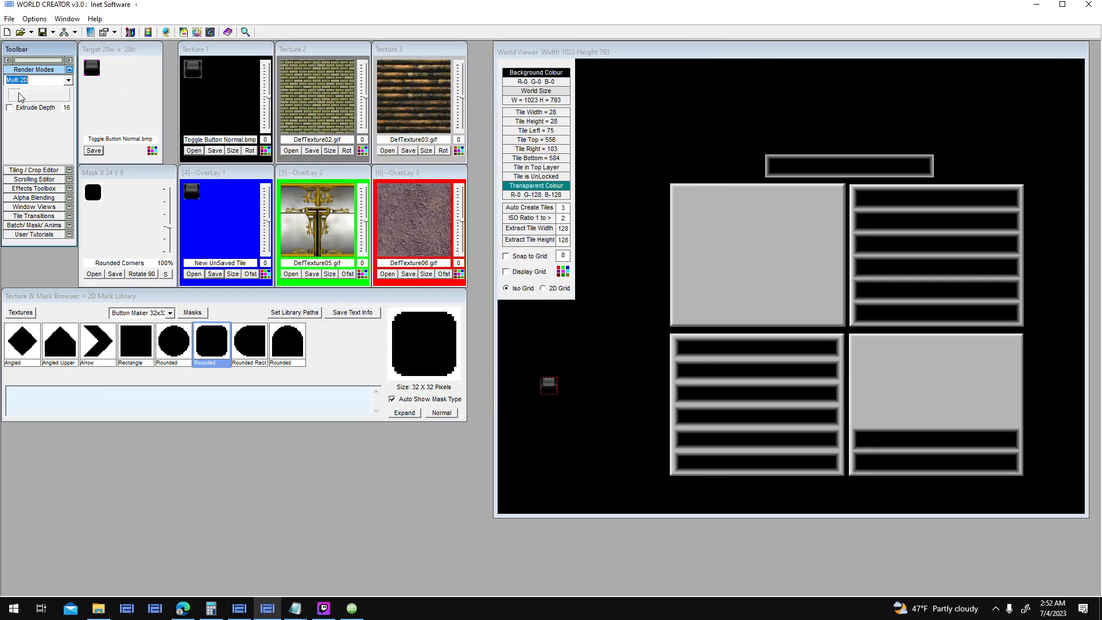
# - Save the 32x32 magenta-backed tile as a bitmap, replacing Toggle Button Normal.bmp in the Buttons folder
pyautogui.click(94, 151)
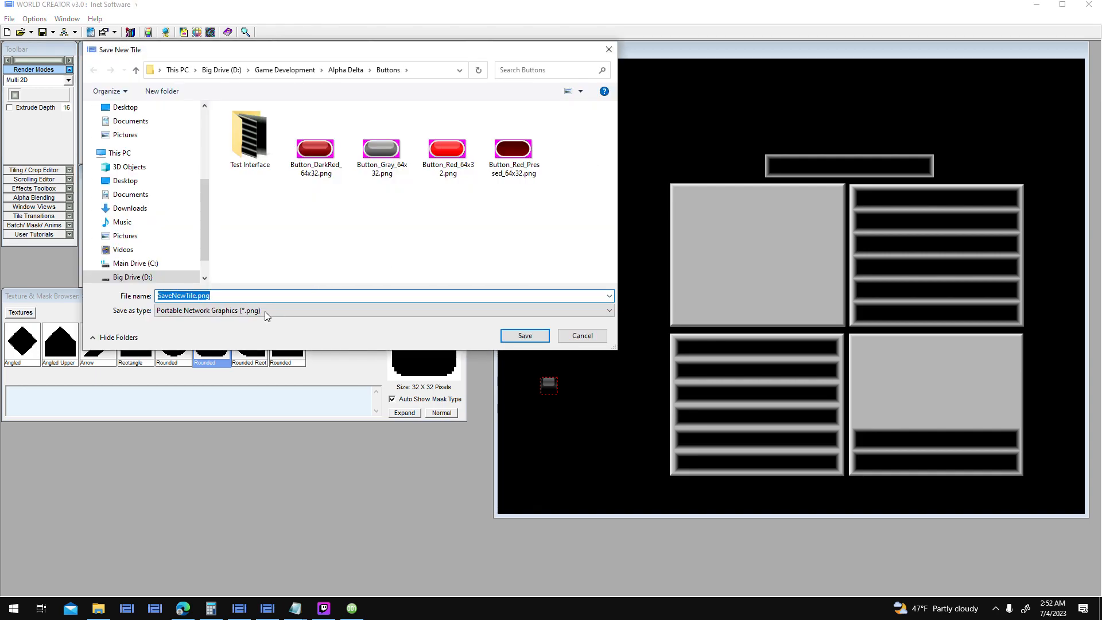
pyautogui.click(278, 311)
pyautogui.click(308, 319)
pyautogui.scroll(-3, 607, 273)
pyautogui.scroll(-5, 607, 273)
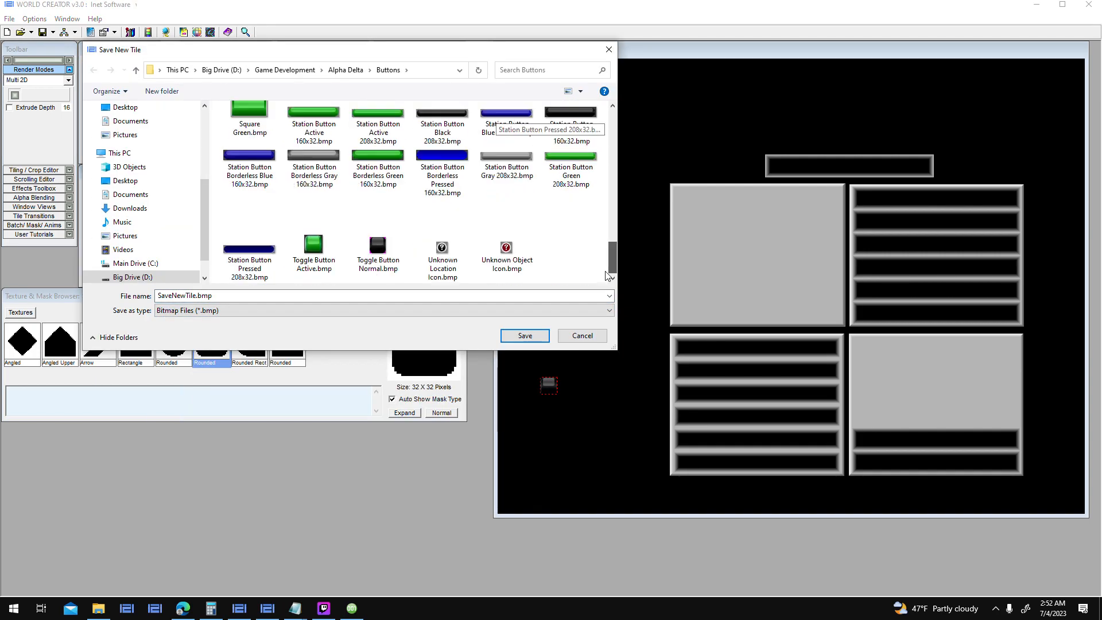
pyautogui.click(379, 247)
pyautogui.click(524, 335)
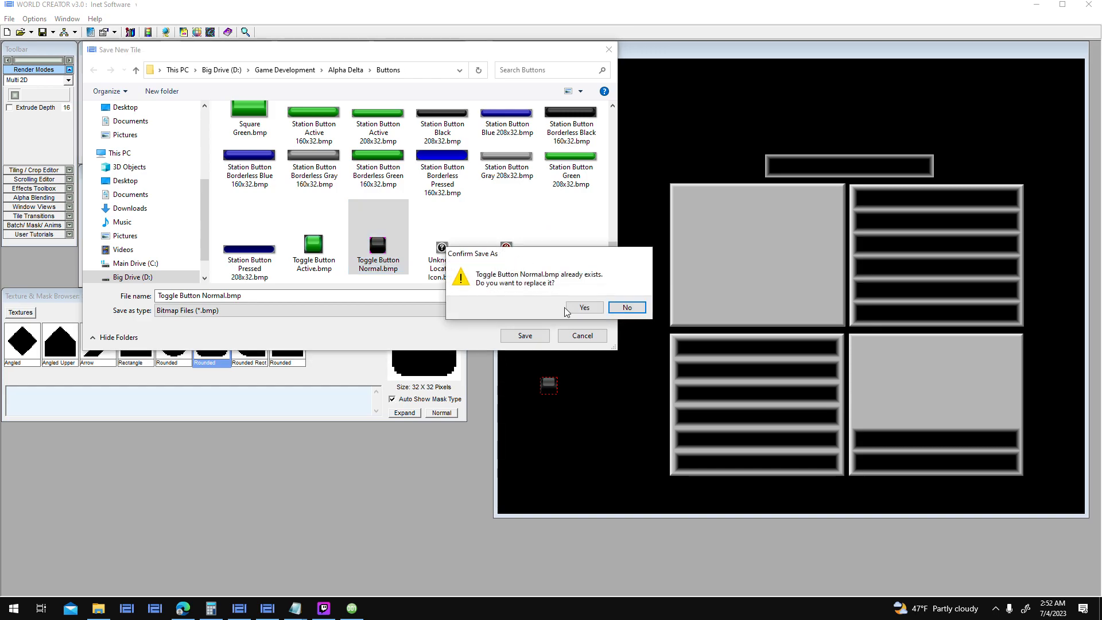
pyautogui.click(582, 308)
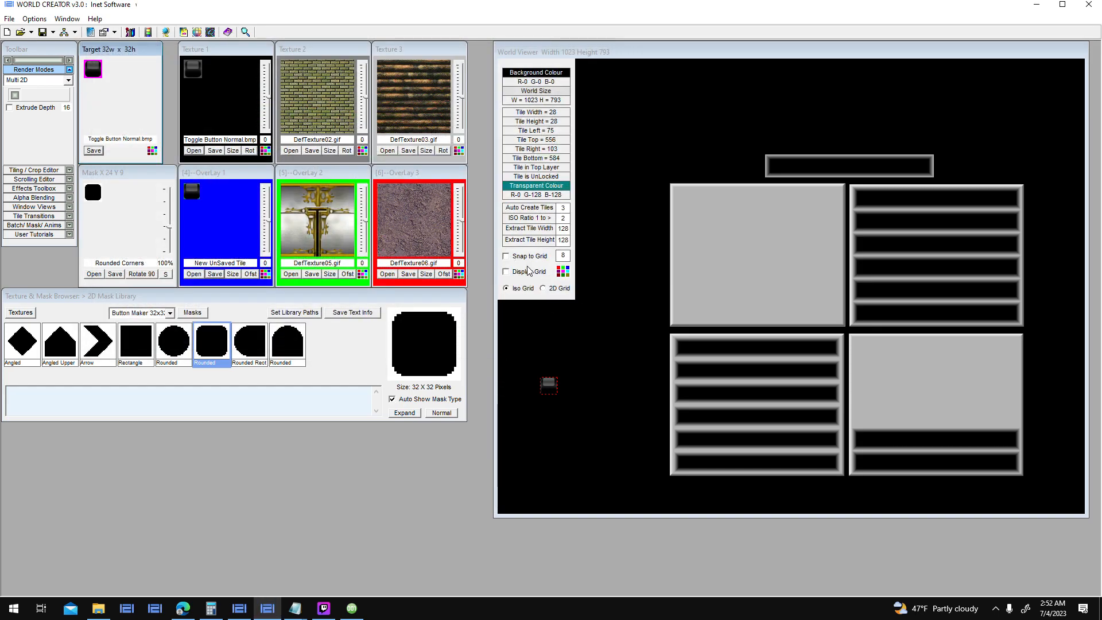
# - Load Toggle Button Active.bmp from the Buttons folder into Texture 1, with all recognised image formats listed
pyautogui.click(194, 150)
pyautogui.click(603, 319)
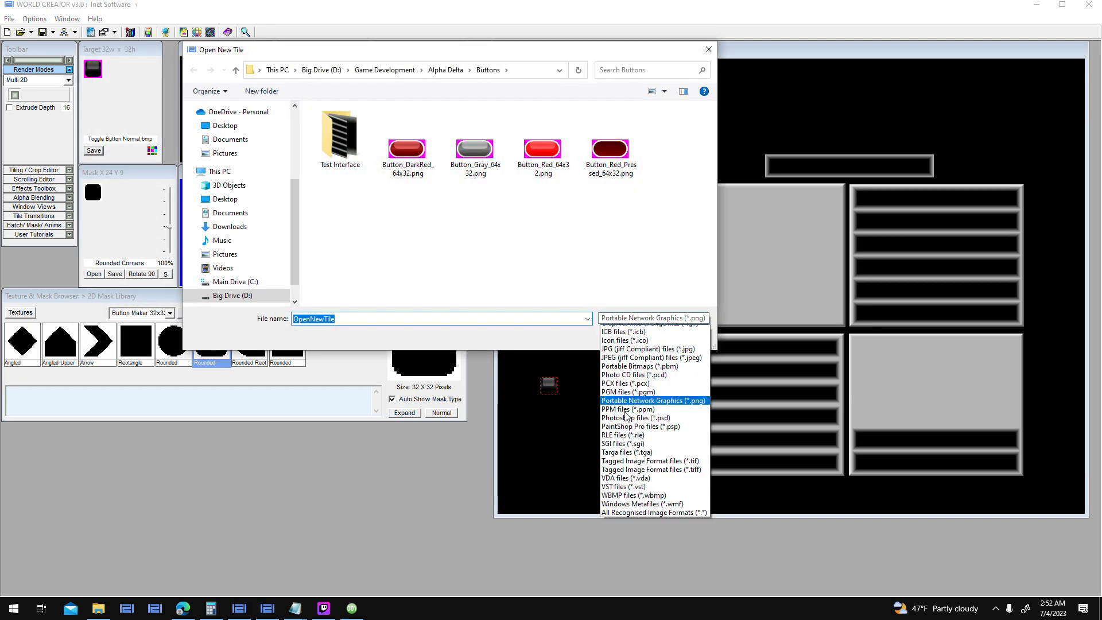
pyautogui.click(649, 548)
pyautogui.moveTo(716, 146); pyautogui.dragTo(706, 293)
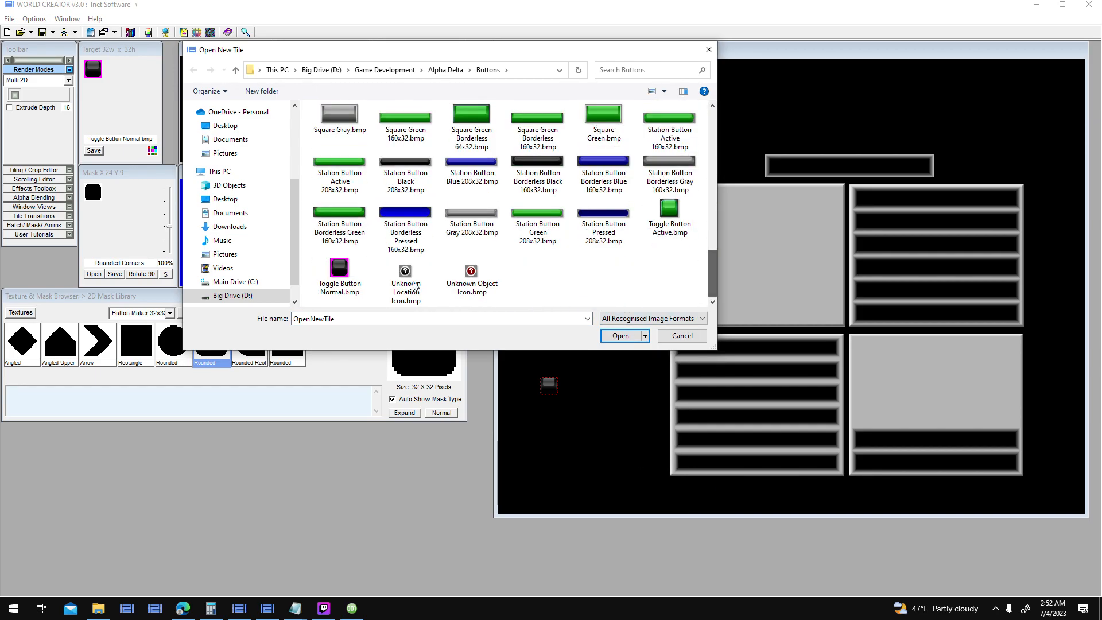
pyautogui.click(352, 273)
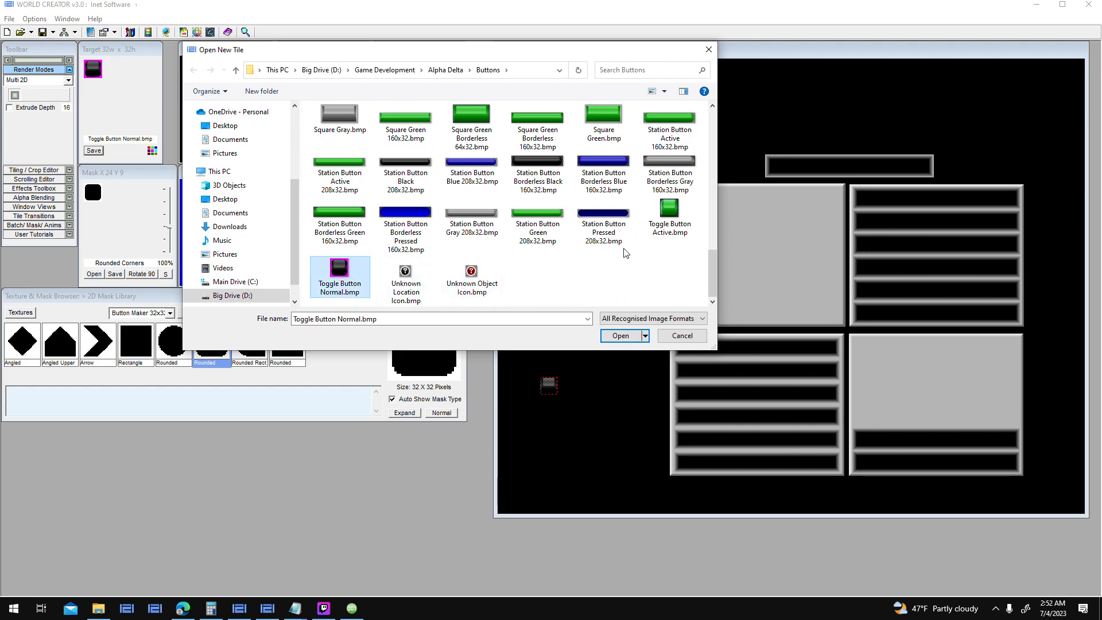
pyautogui.press('Return')
# - Place the green texture and its rendered magenta-backed target tile side by side in the World Viewer, with the dark button beside them
pyautogui.moveTo(197, 69); pyautogui.dragTo(601, 348)
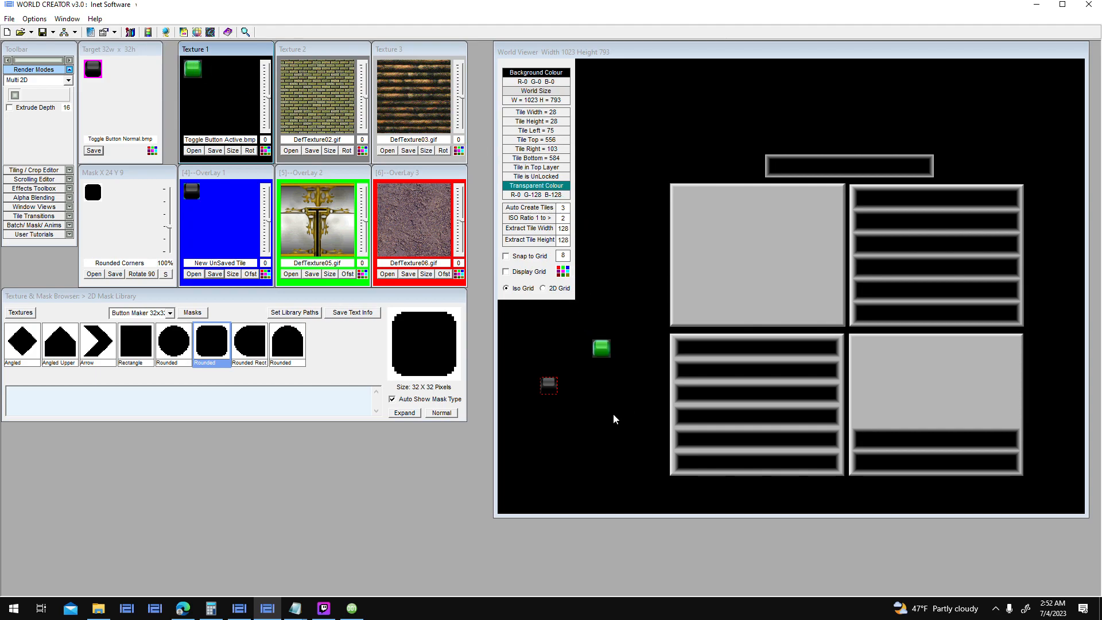
pyautogui.click(613, 417)
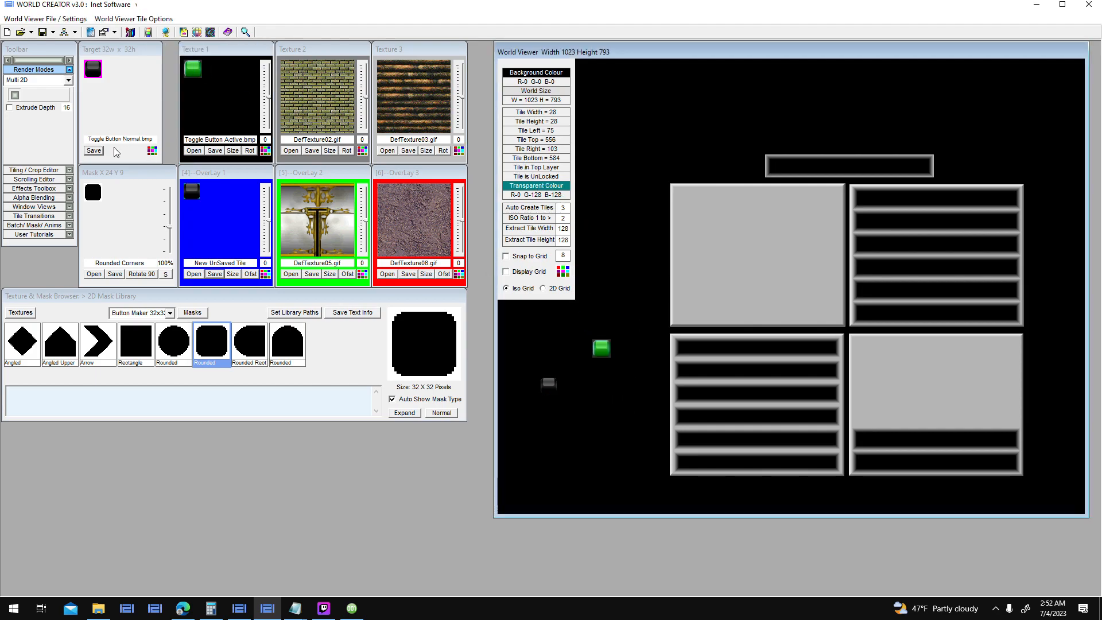
pyautogui.click(15, 95)
pyautogui.moveTo(93, 69); pyautogui.dragTo(586, 357)
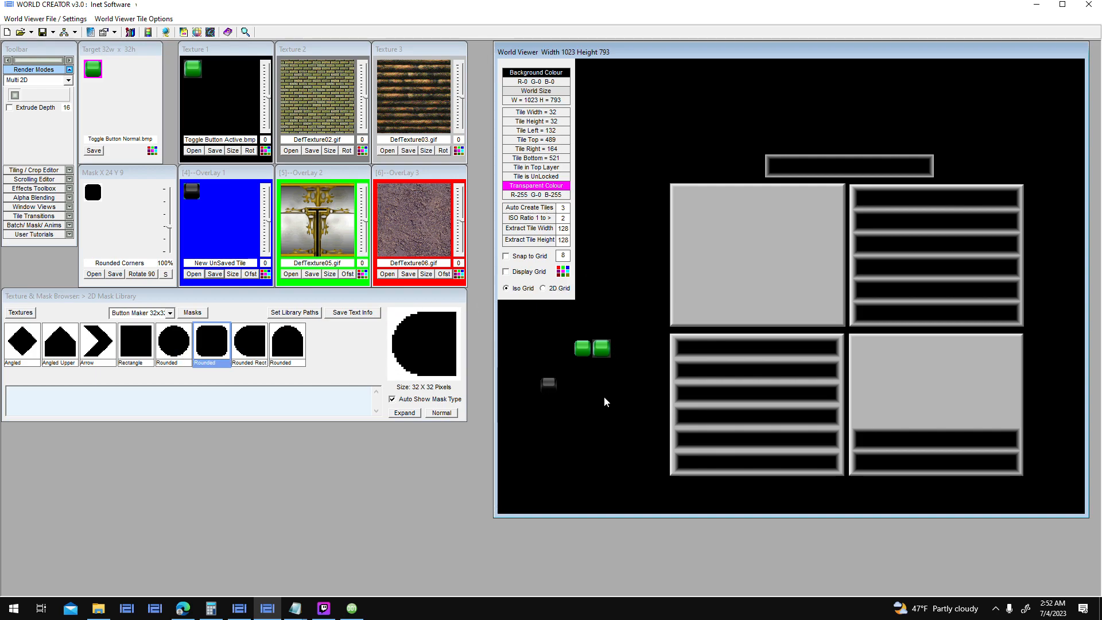
pyautogui.moveTo(552, 390); pyautogui.dragTo(567, 355)
pyautogui.click(606, 357)
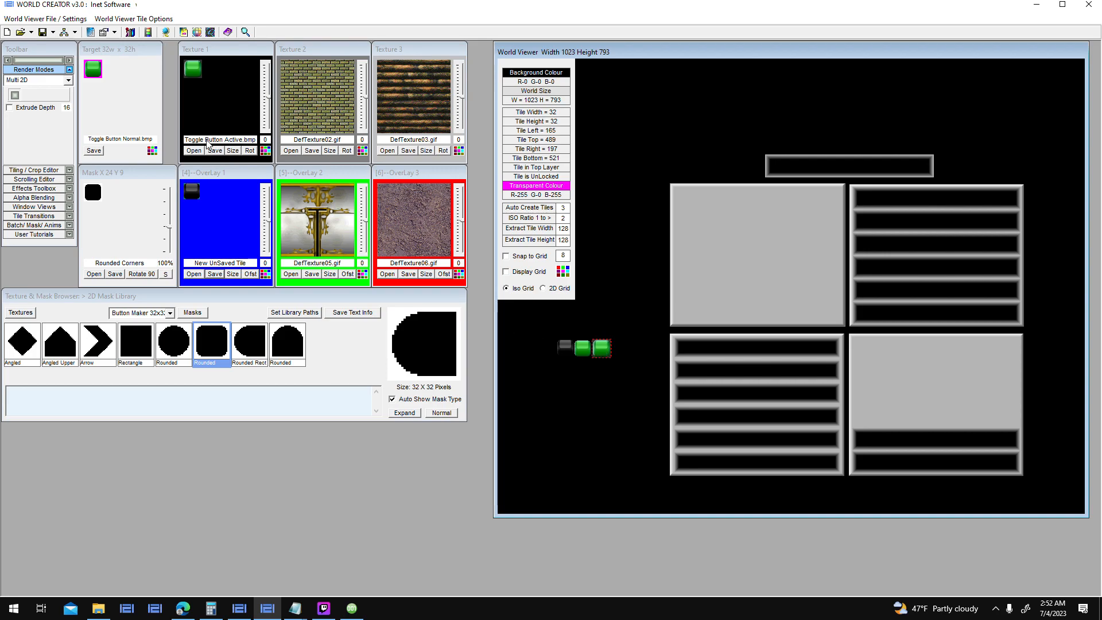
# - Bring the green Texture 1 button into the Mask Editor and magnify it to x16
pyautogui.click(208, 47)
pyautogui.click(66, 19)
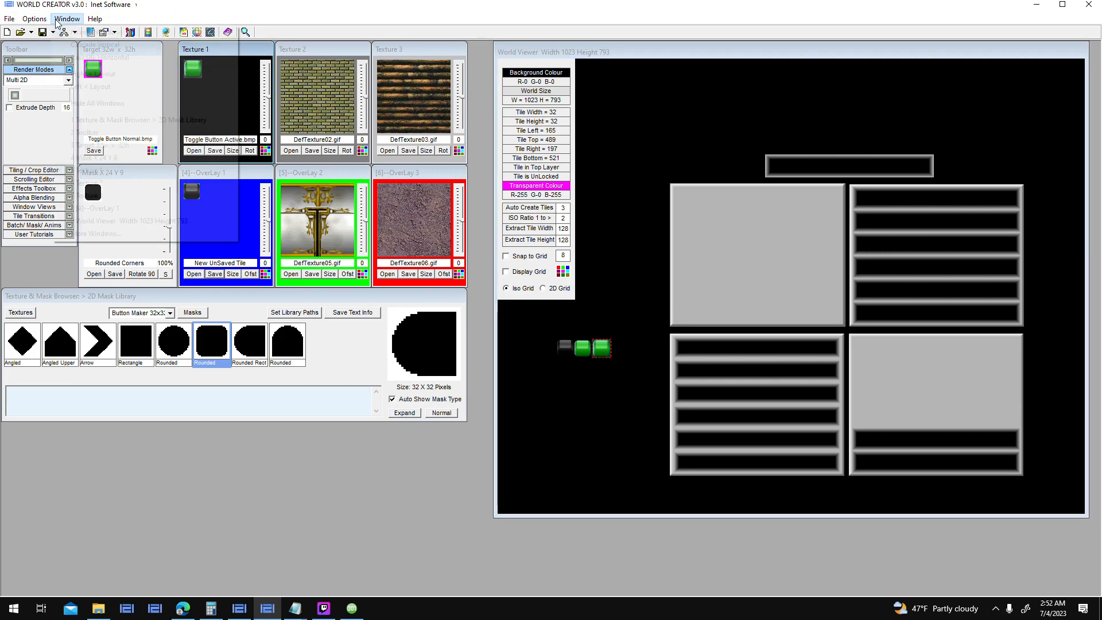
pyautogui.moveTo(41, 20)
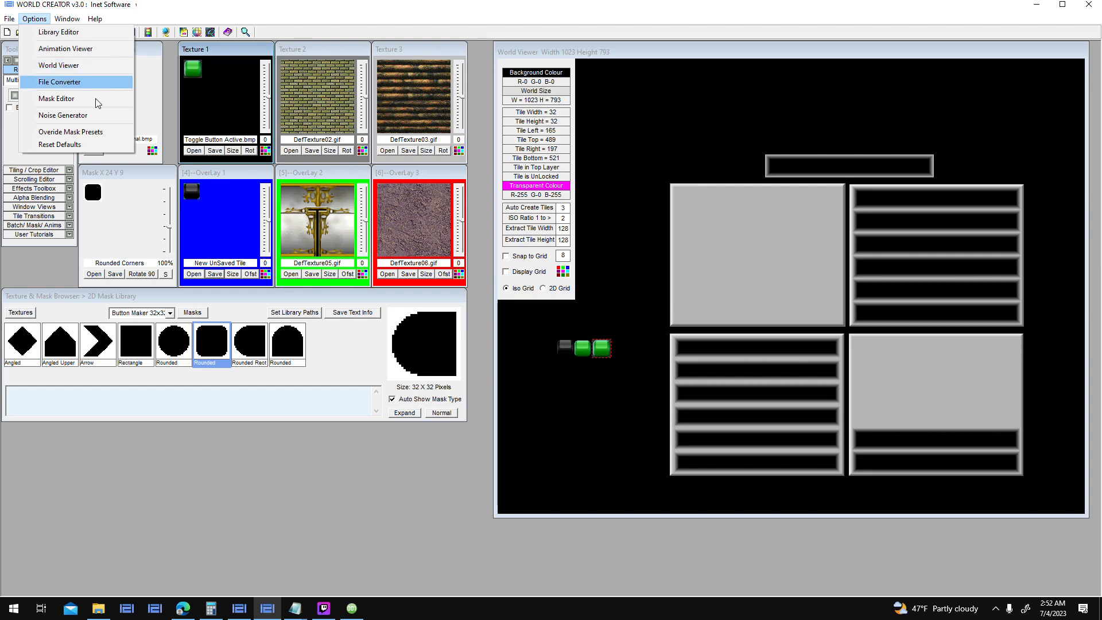
pyautogui.click(60, 98)
pyautogui.moveTo(221, 54); pyautogui.dragTo(244, 141)
pyautogui.moveTo(195, 71); pyautogui.dragTo(218, 253)
pyautogui.click(587, 340)
pyautogui.click(154, 185)
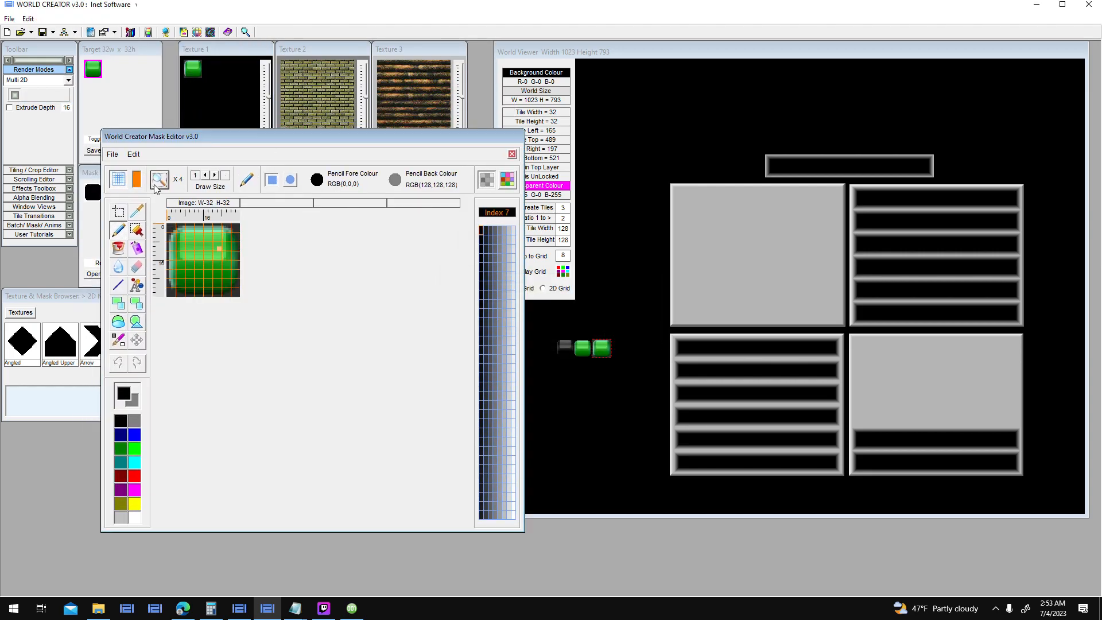
pyautogui.click(157, 186)
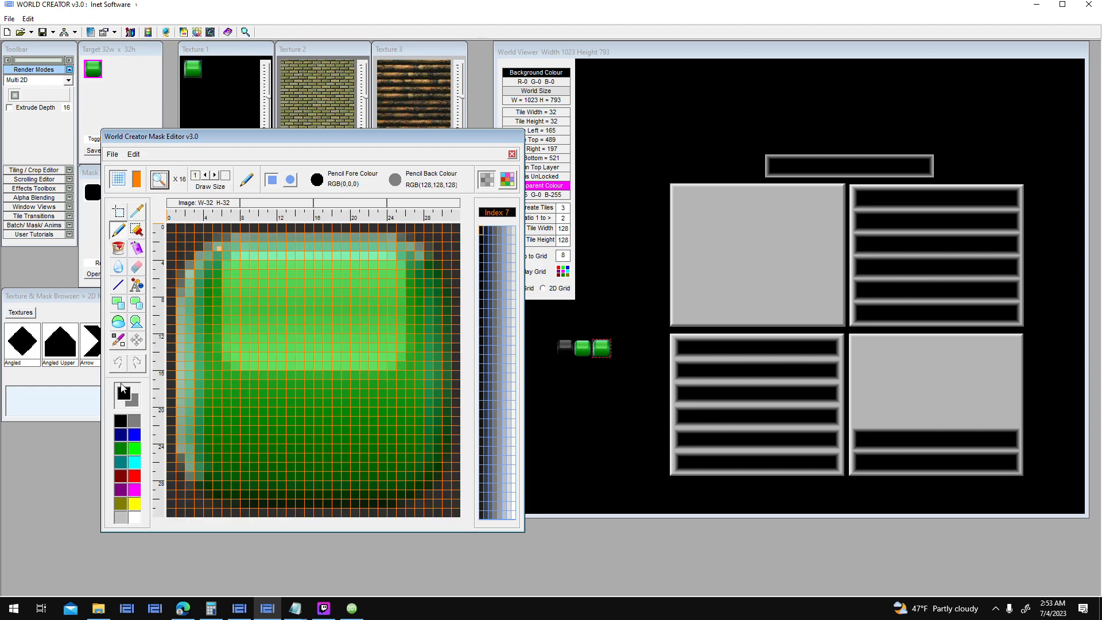
# - Flood-fill the dark background around the green button with magenta RGB(255,0,255)
pyautogui.click(120, 248)
pyautogui.click(135, 488)
pyautogui.click(179, 504)
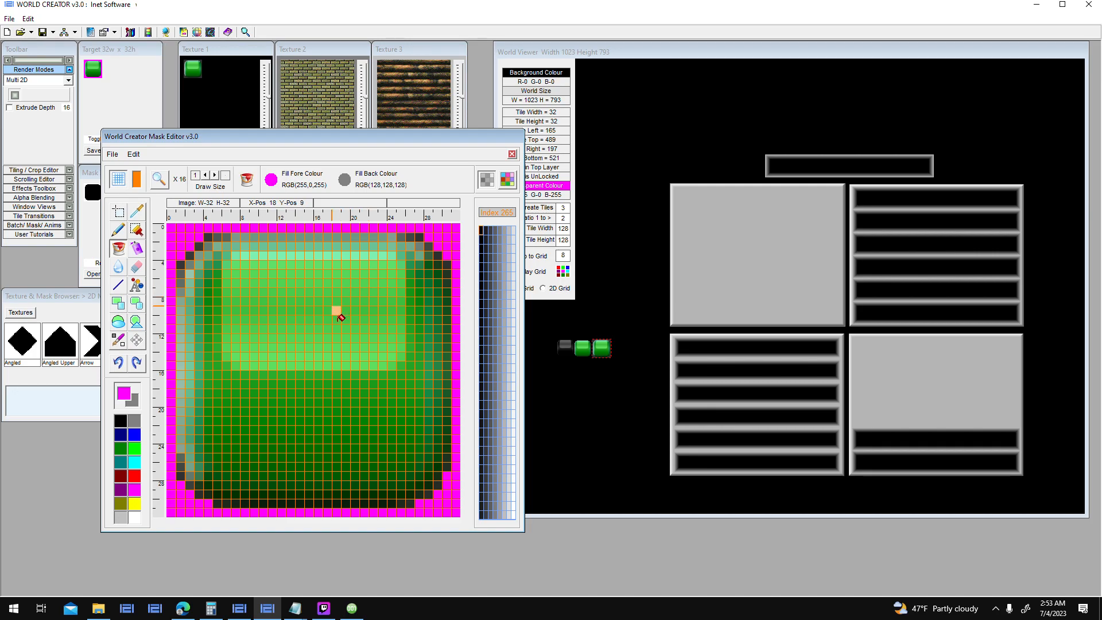
# - Add another magenta-keyed green button tile and the rounded-corners mask to the World Viewer, moving the green tile away from the others
pyautogui.moveTo(619, 383); pyautogui.dragTo(581, 367)
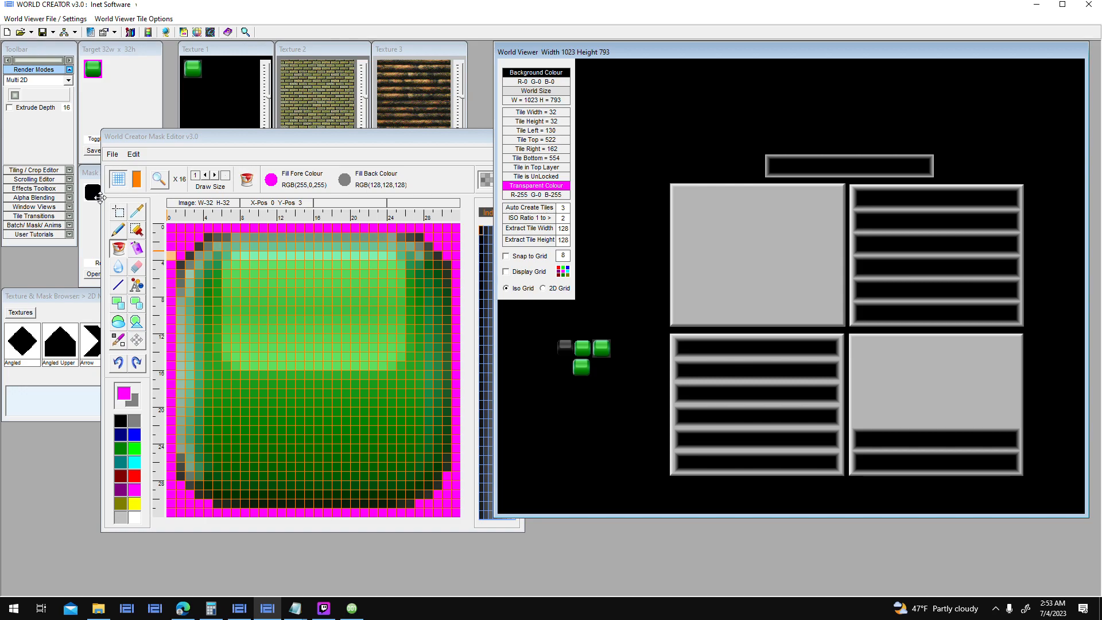
pyautogui.moveTo(91, 194); pyautogui.dragTo(551, 414)
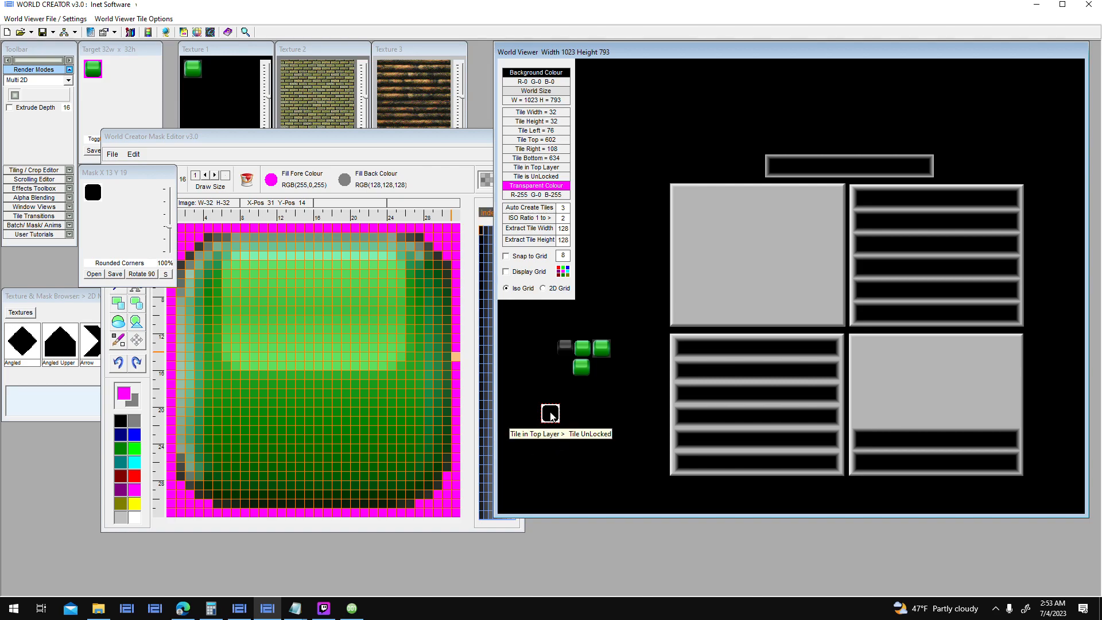
pyautogui.moveTo(579, 381); pyautogui.dragTo(620, 241)
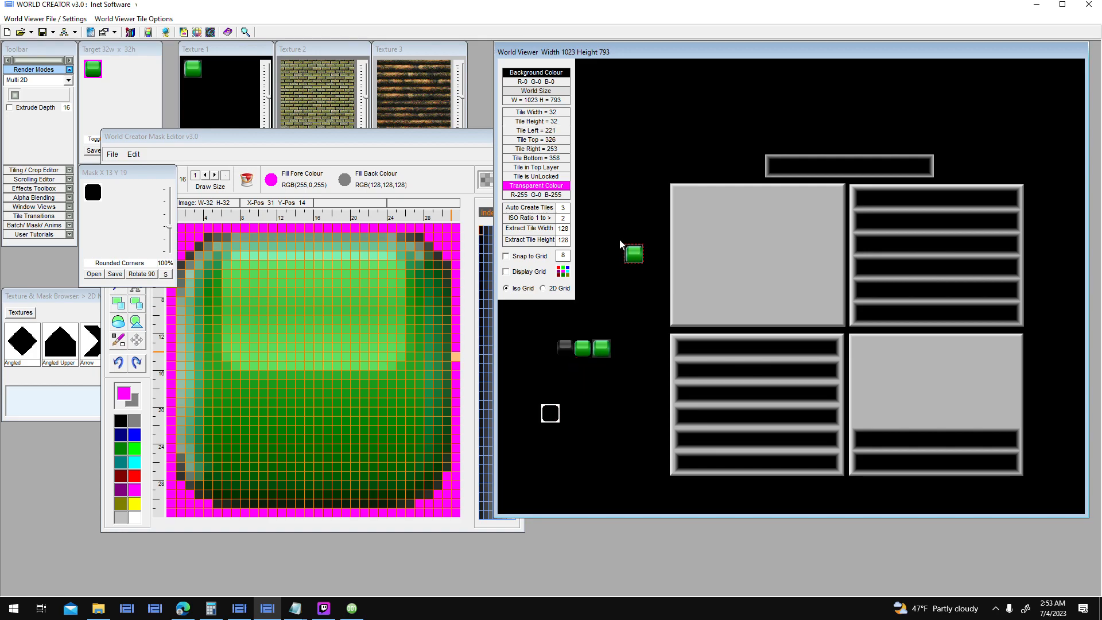
pyautogui.click(621, 385)
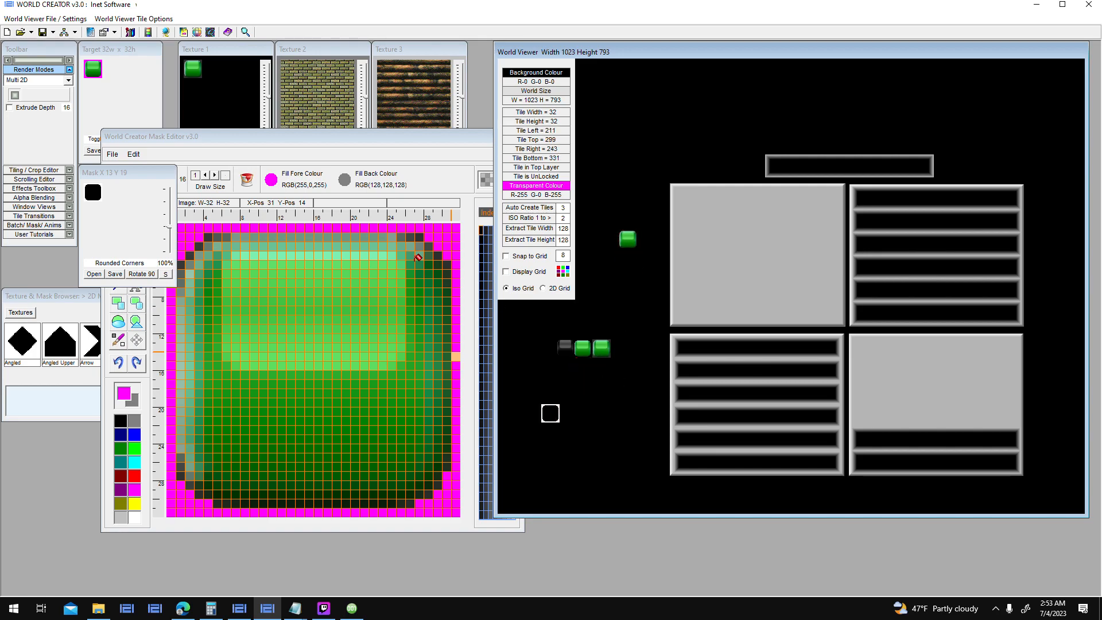
pyautogui.click(194, 137)
pyautogui.moveTo(165, 190); pyautogui.dragTo(139, 176)
# - Switch to Button Maker and save the black button as a bitmap over Toggle Button Normal.bmp in the Buttons folder
pyautogui.click(247, 609)
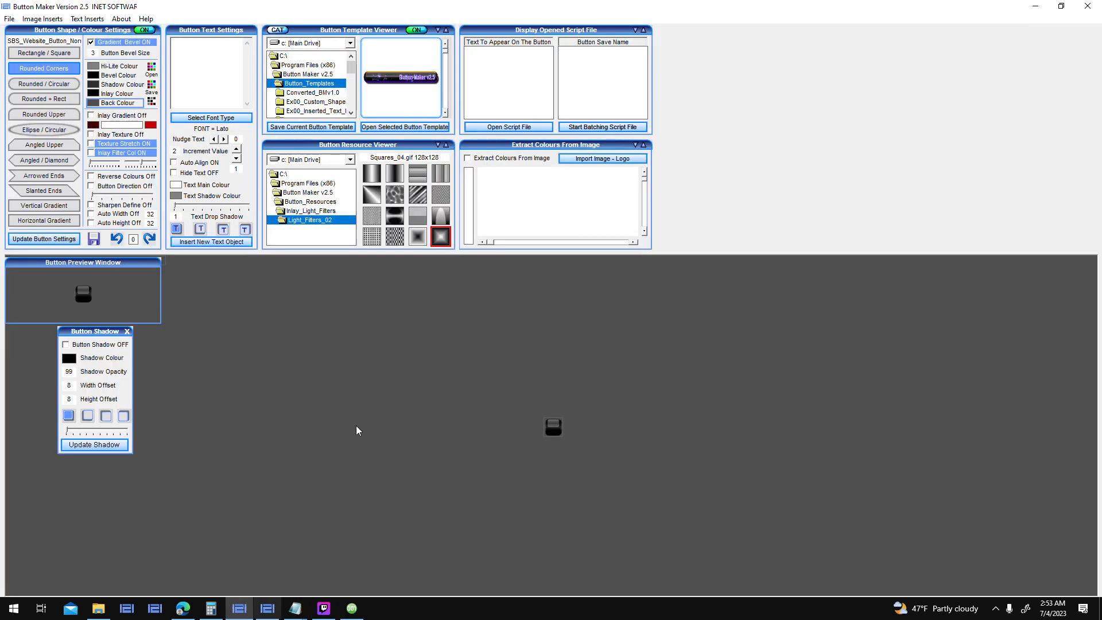
pyautogui.click(10, 18)
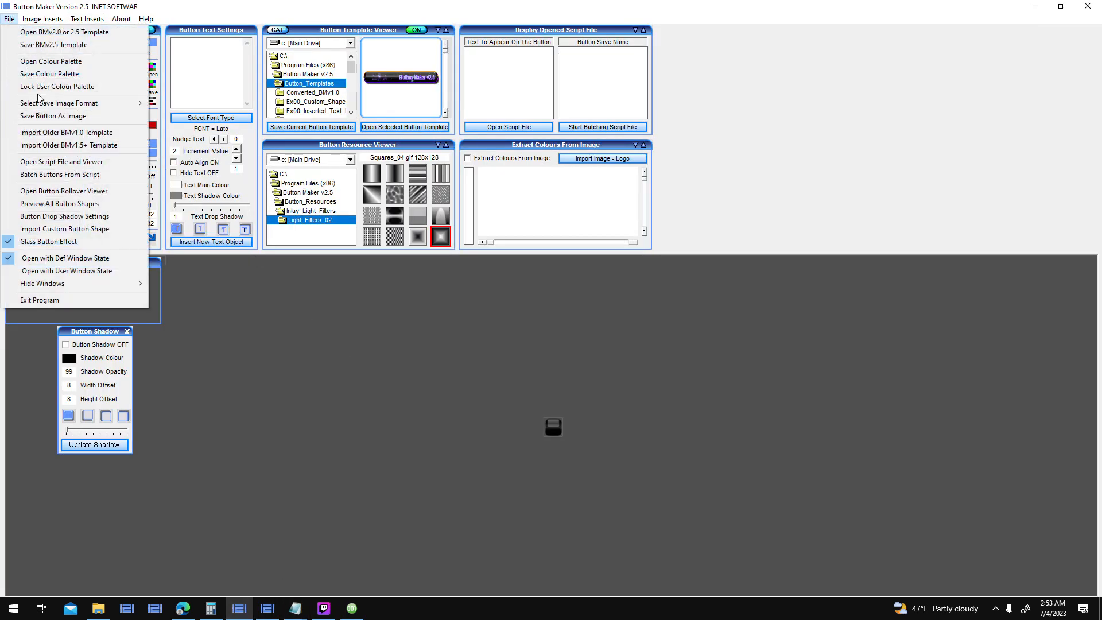
pyautogui.click(81, 118)
pyautogui.click(550, 171)
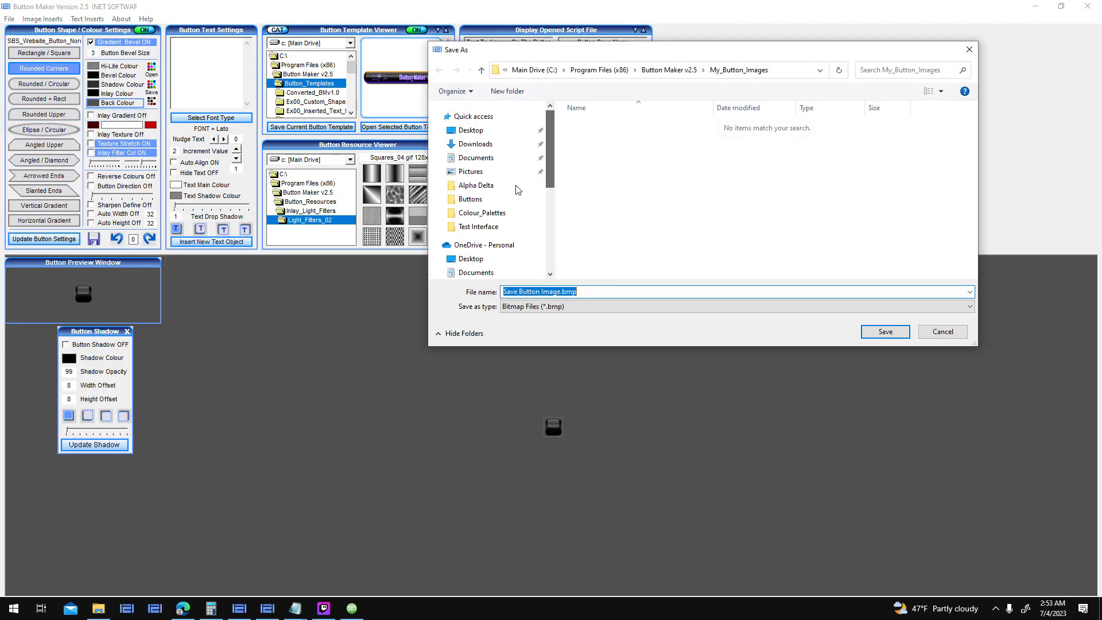
pyautogui.click(494, 198)
pyautogui.moveTo(974, 128); pyautogui.dragTo(974, 256)
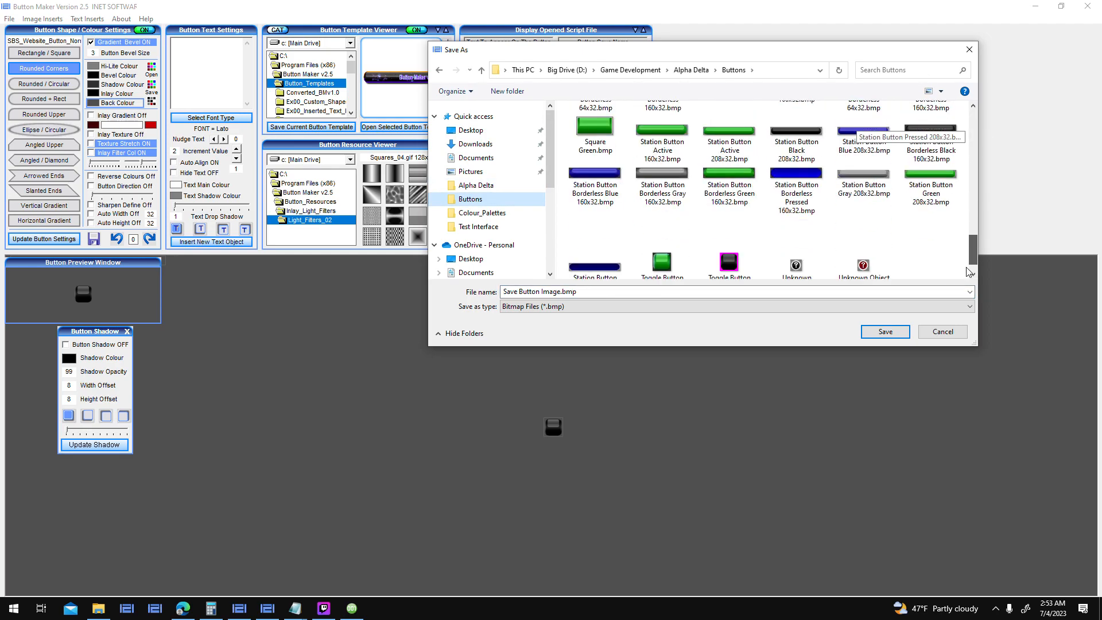
pyautogui.doubleClick(729, 244)
pyautogui.click(584, 307)
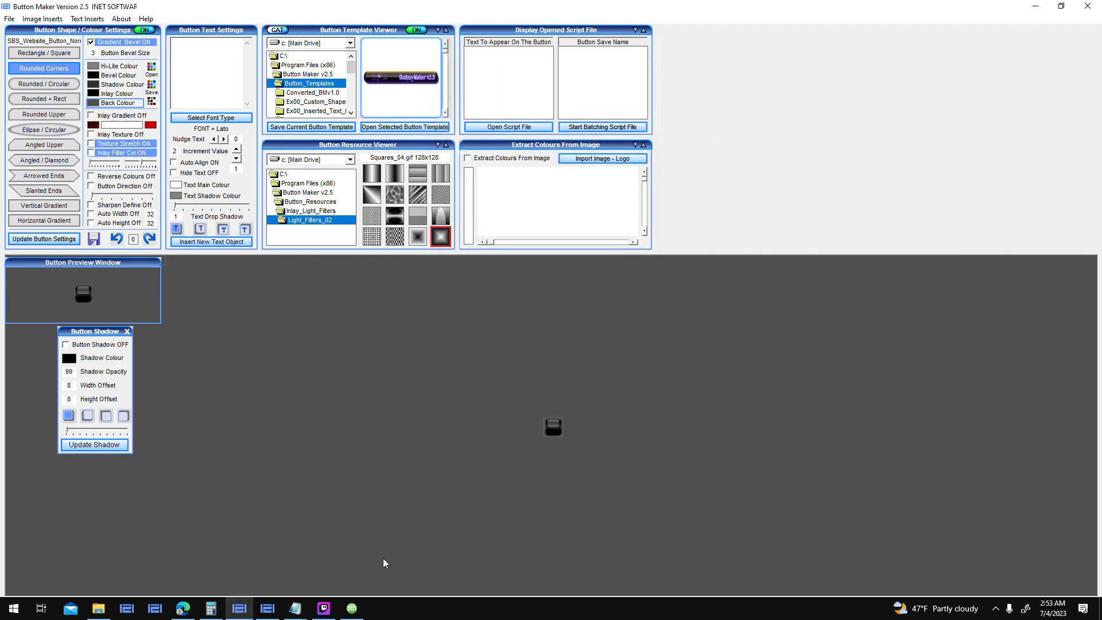
# - Return to World Creator and load the resaved Toggle Button Normal.bmp into Texture 1
pyautogui.click(352, 607)
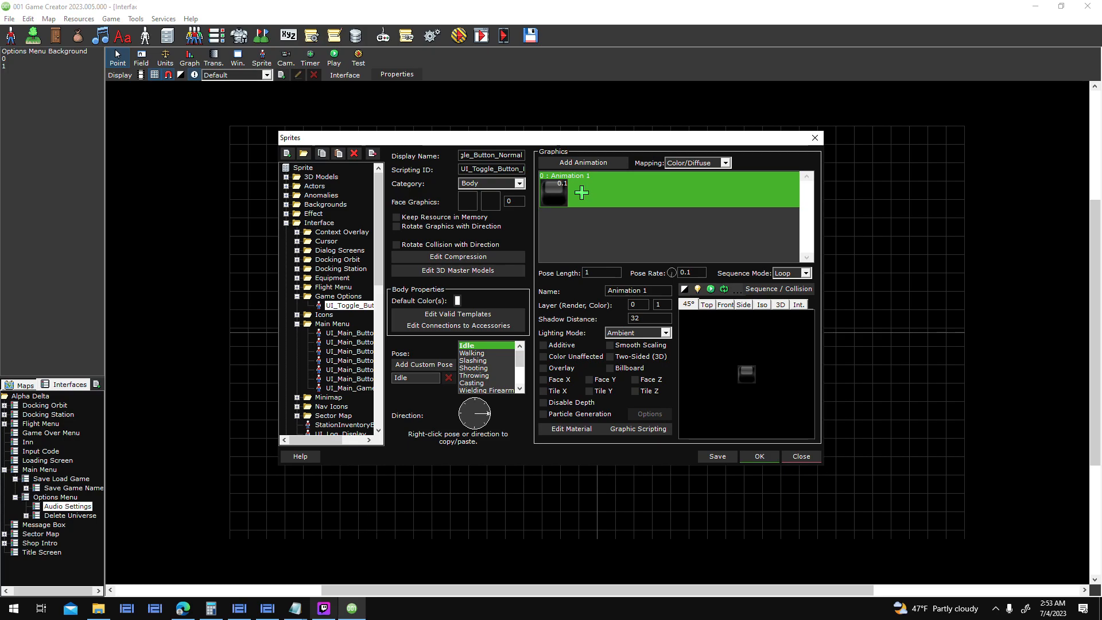
pyautogui.click(268, 608)
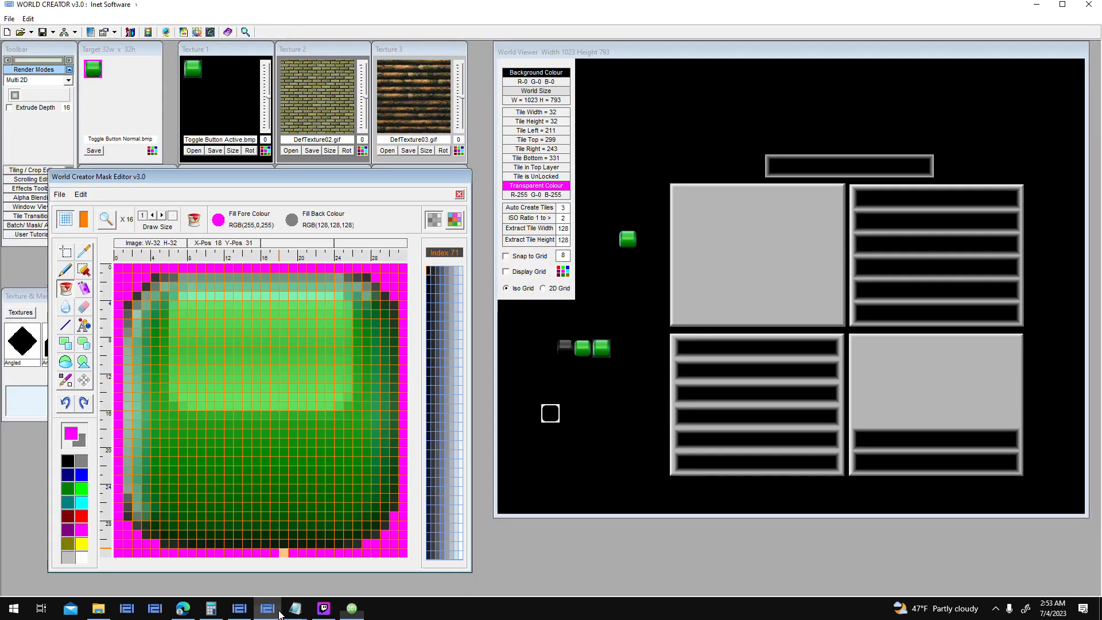
pyautogui.click(189, 150)
pyautogui.click(632, 322)
pyautogui.click(624, 452)
pyautogui.moveTo(712, 124); pyautogui.dragTo(720, 316)
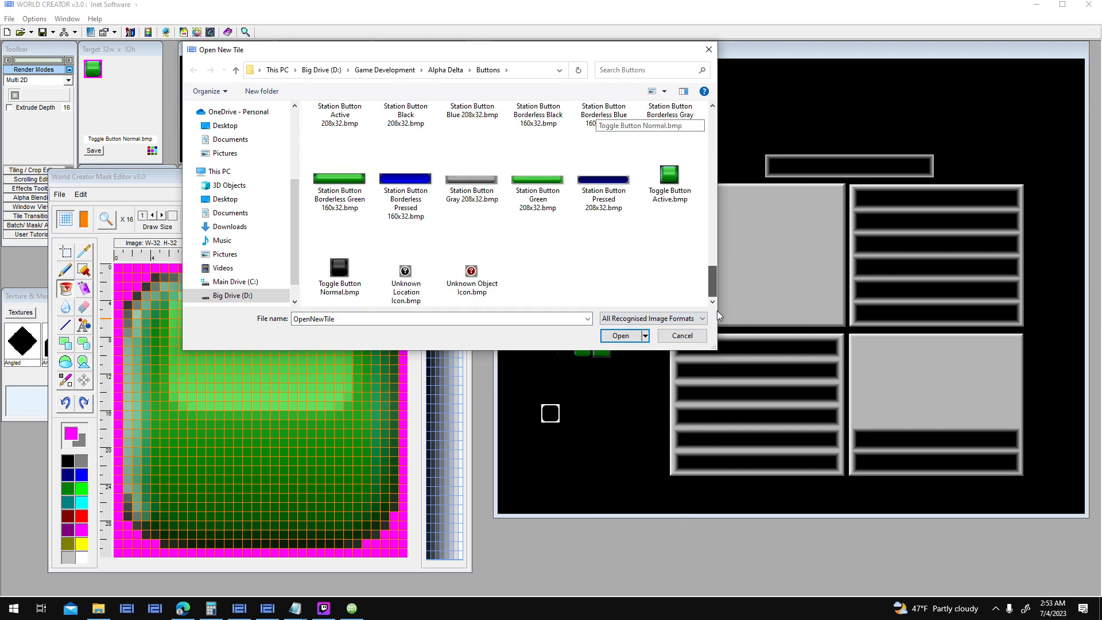
pyautogui.doubleClick(337, 268)
# - Bring the dark Texture 1 button into the Mask Editor without saving the previous image, and magnify it to x16
pyautogui.moveTo(194, 69); pyautogui.dragTo(294, 352)
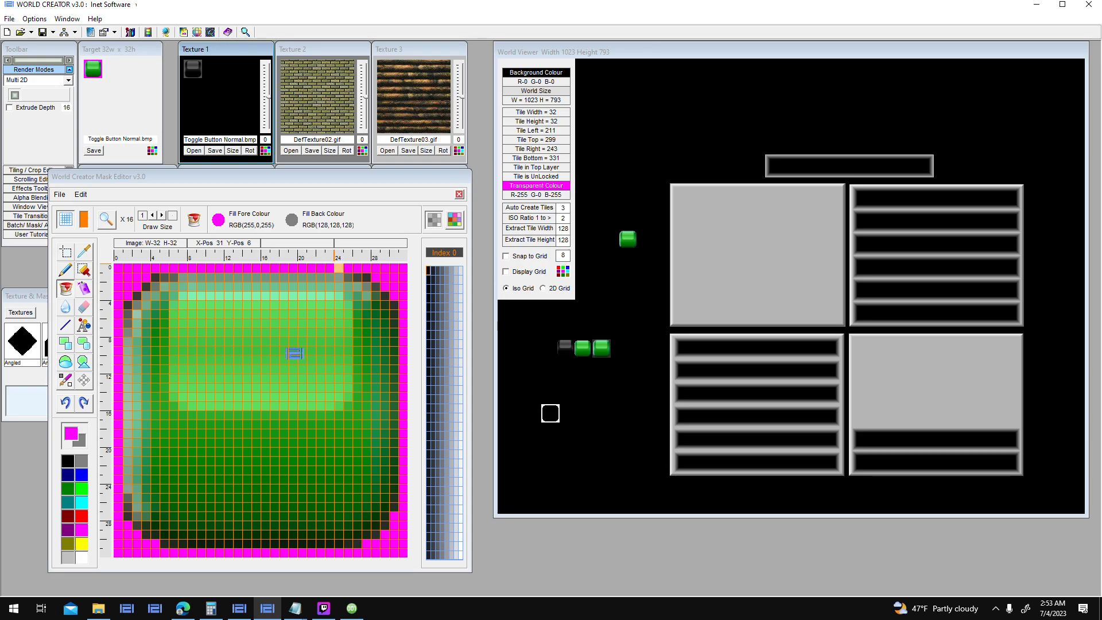
pyautogui.moveTo(294, 352); pyautogui.dragTo(295, 352)
pyautogui.click(563, 338)
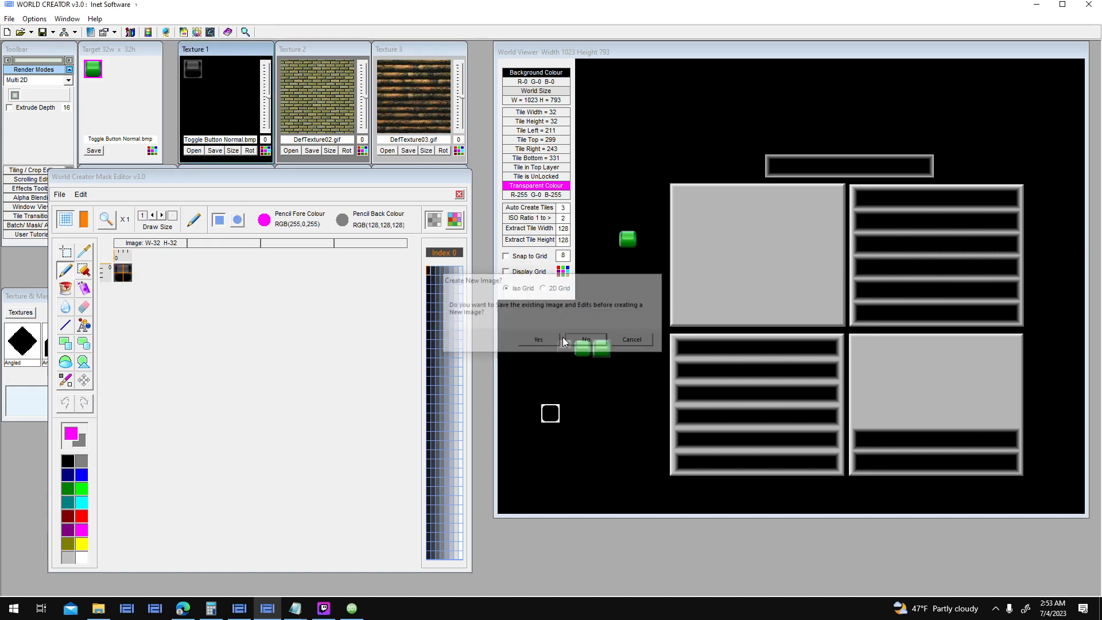
pyautogui.click(106, 221)
pyautogui.click(107, 221)
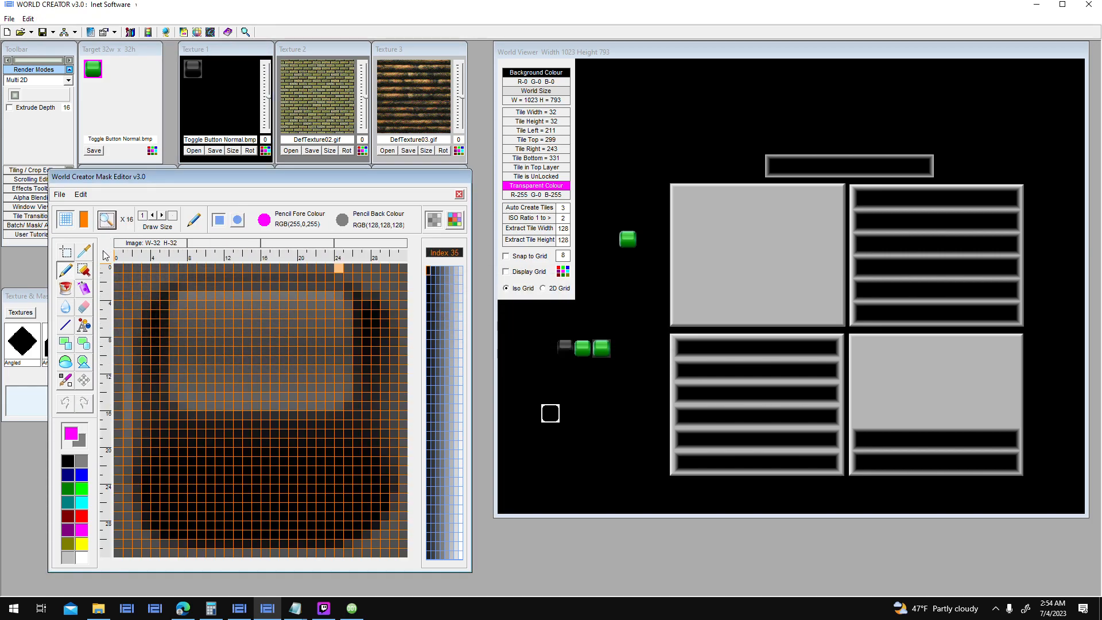
# - Try a magenta flood fill on the background around the dark button and undo it
pyautogui.click(65, 289)
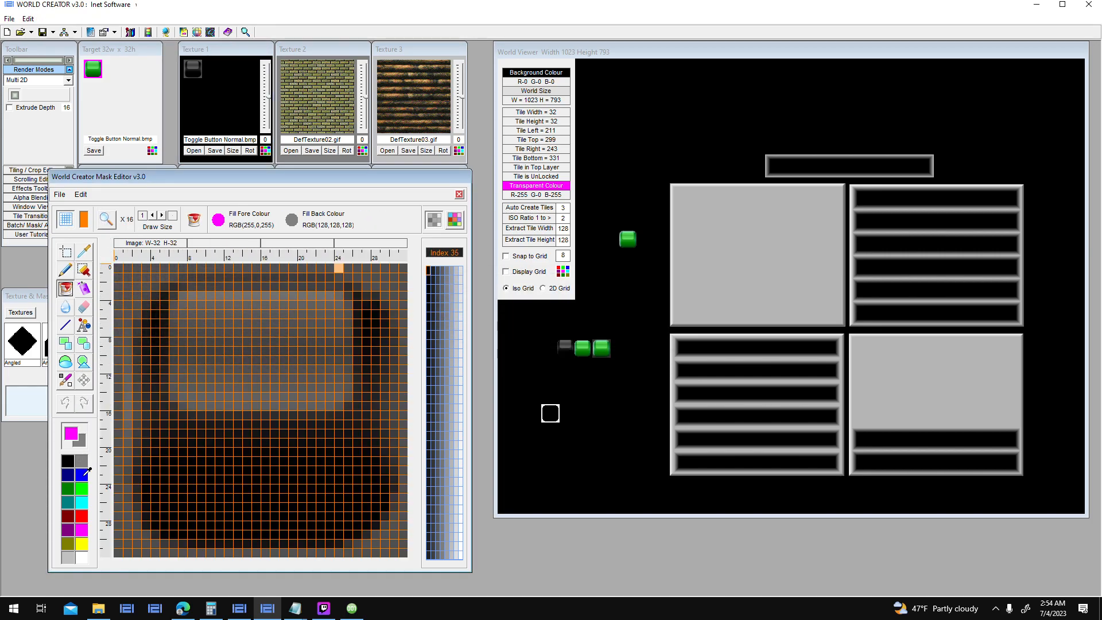
pyautogui.click(118, 393)
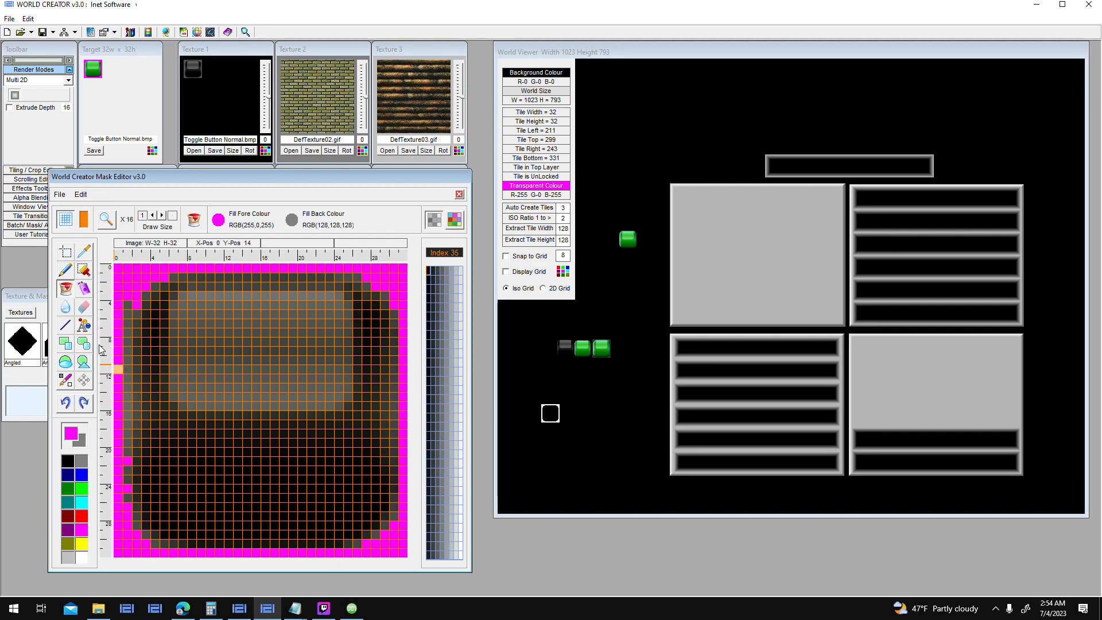
pyautogui.click(66, 403)
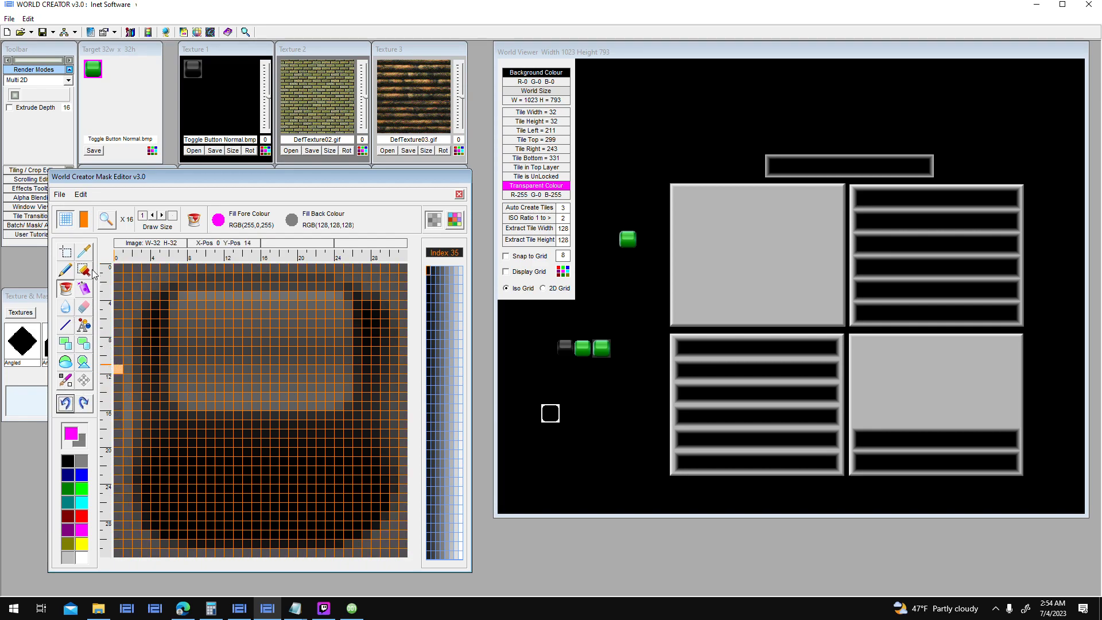
# - Draw a one-pixel magenta rectangle outline along the full 32x32 edge of the dark button image
pyautogui.click(66, 343)
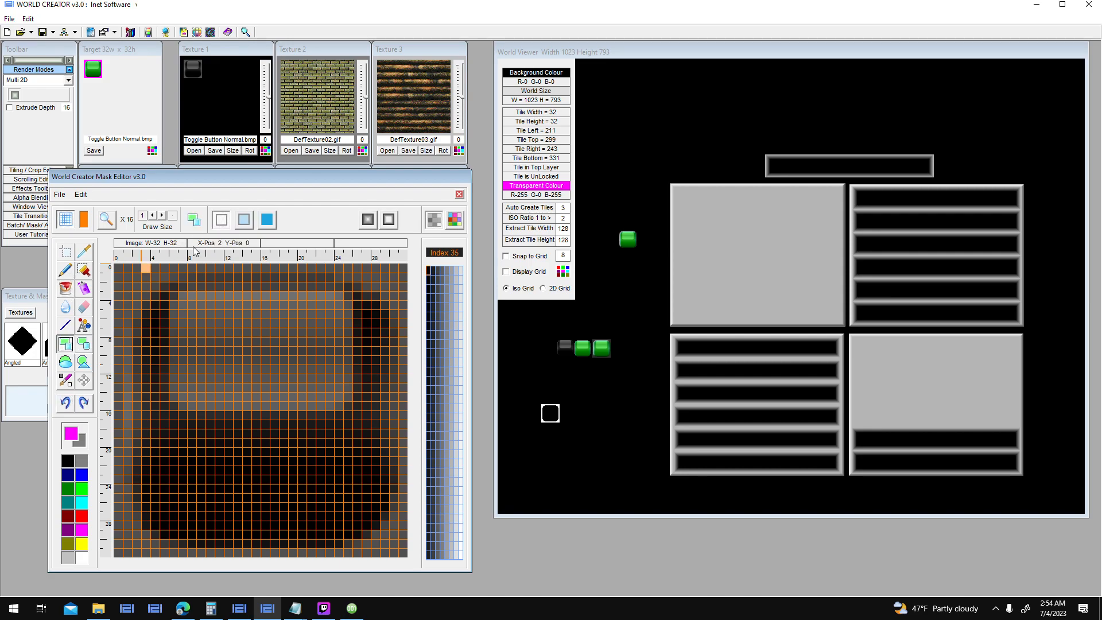
pyautogui.moveTo(119, 268); pyautogui.dragTo(408, 558)
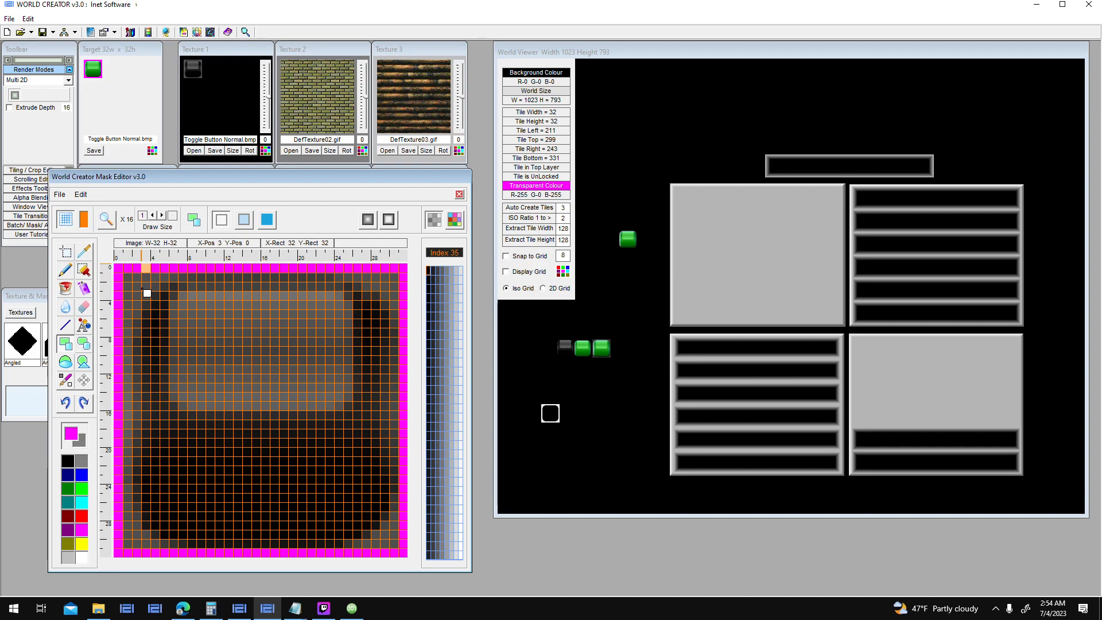
# - Pencil magenta pixels over both upper corners of the dark button, filling the area outside its rounded edge
pyautogui.click(65, 270)
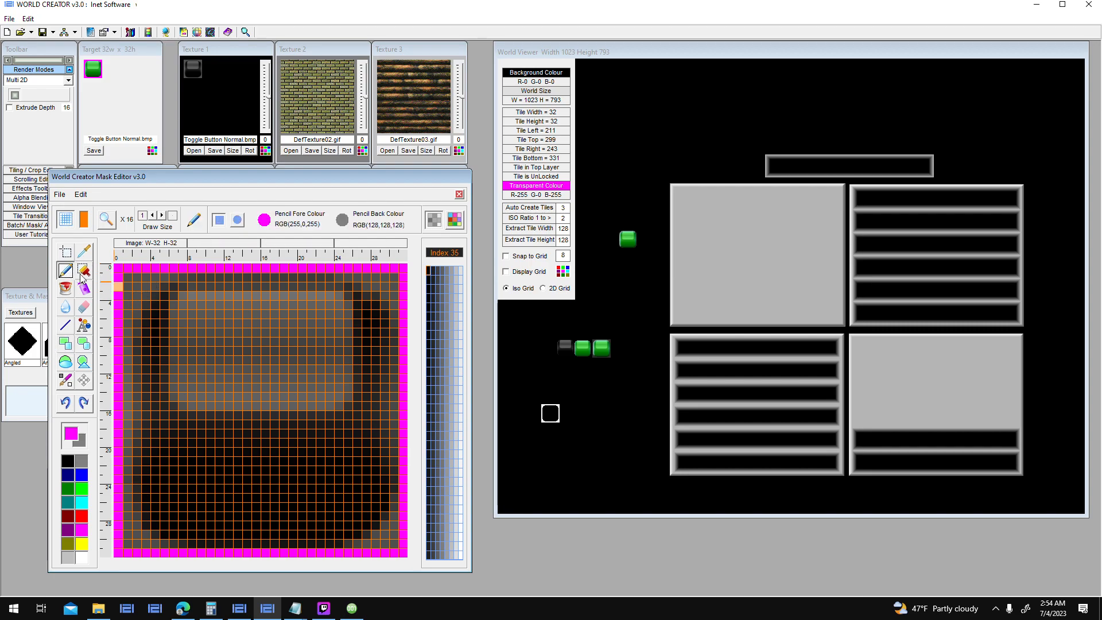
pyautogui.moveTo(127, 295); pyautogui.dragTo(146, 277)
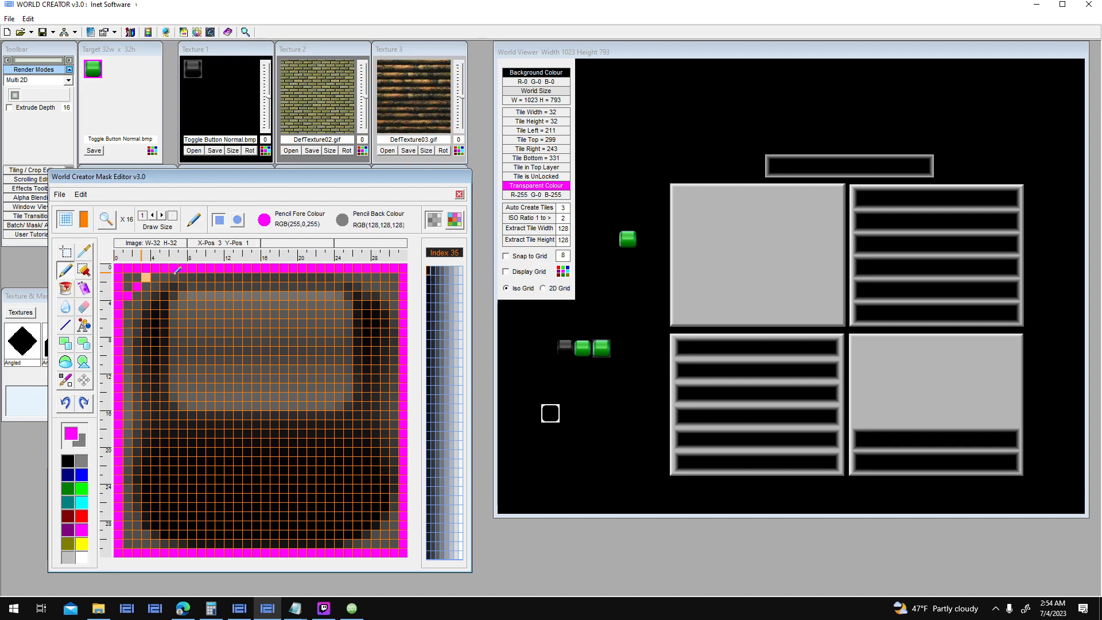
pyautogui.click(375, 277)
pyautogui.click(384, 287)
pyautogui.click(393, 296)
pyautogui.click(393, 287)
pyautogui.click(394, 277)
pyautogui.click(385, 277)
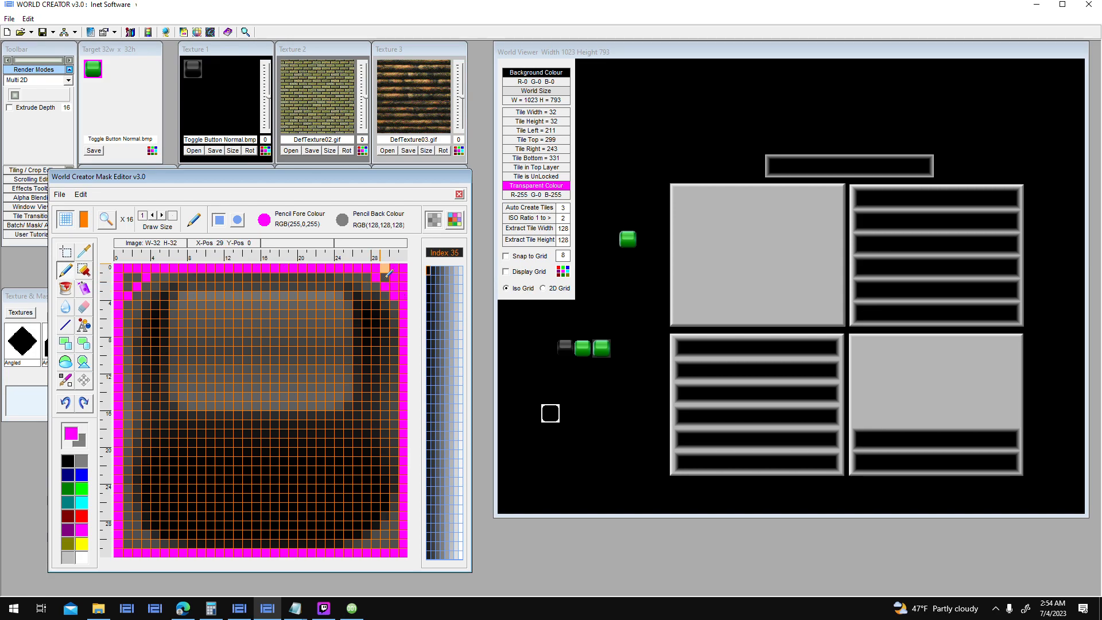
pyautogui.click(137, 277)
pyautogui.click(127, 277)
pyautogui.click(127, 287)
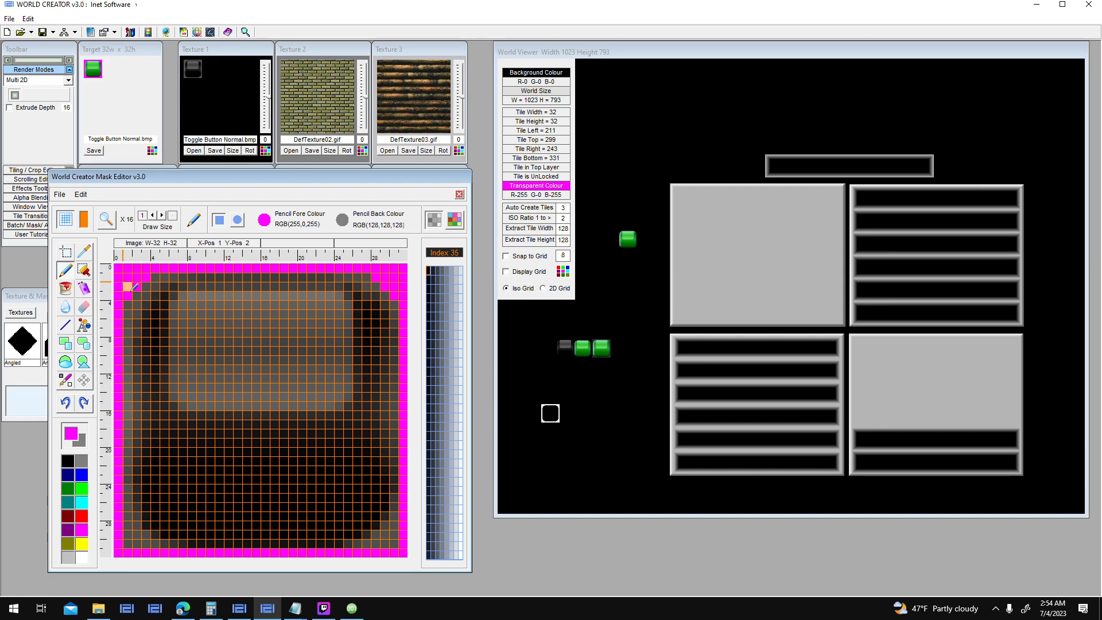
# - Pencil magenta pixels over both lower corners of the dark button, following its rounded outline
pyautogui.click(127, 525)
pyautogui.click(137, 534)
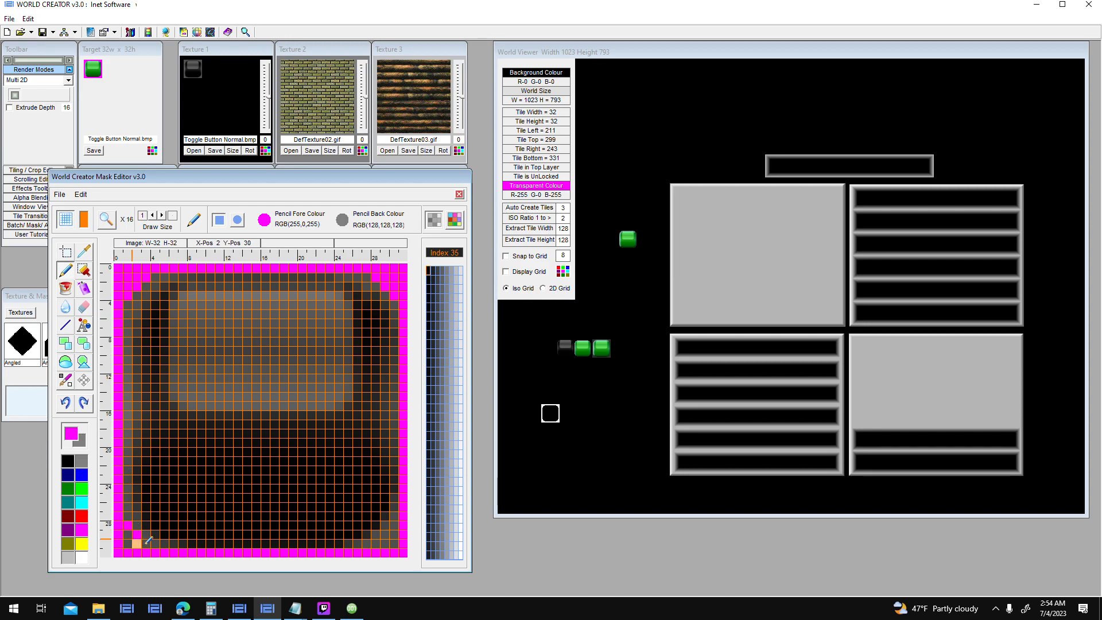
pyautogui.click(146, 544)
pyautogui.click(136, 543)
pyautogui.click(127, 543)
pyautogui.click(127, 535)
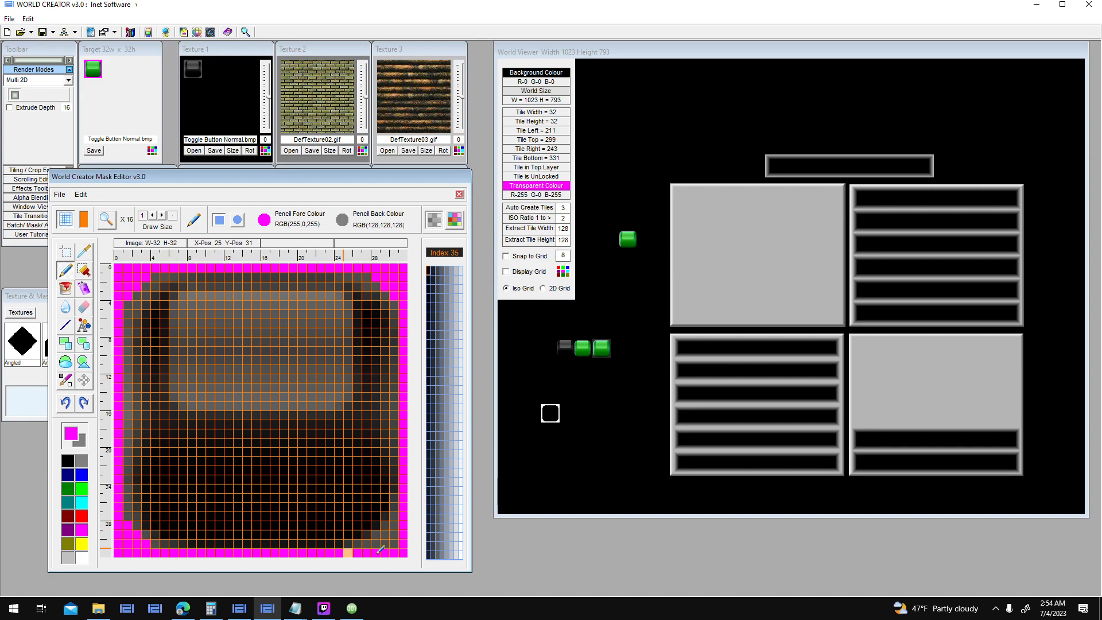
pyautogui.click(394, 543)
pyautogui.click(385, 544)
pyautogui.click(393, 535)
pyautogui.click(378, 544)
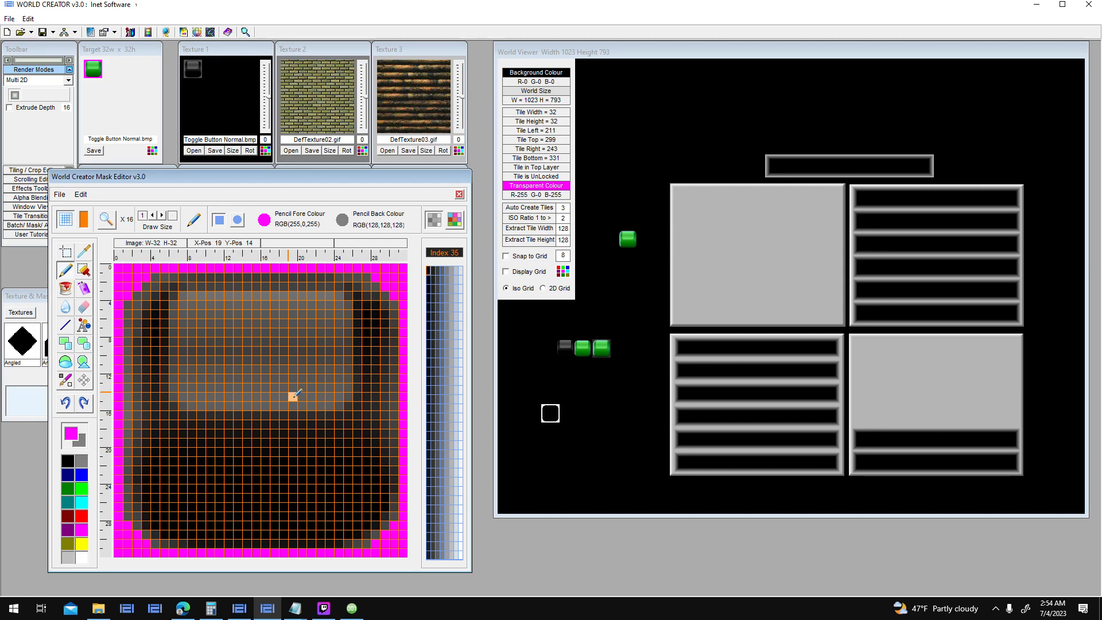
# - Place the edited dark button beside the upper green button in the World Viewer and transfer it to Overlay 1
pyautogui.click(585, 380)
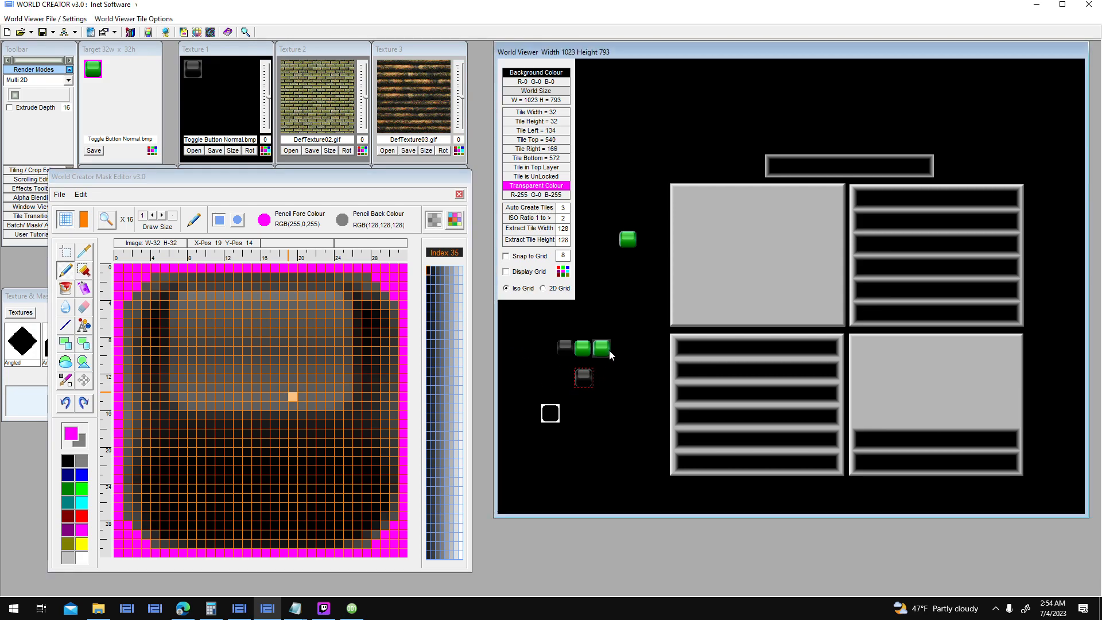
pyautogui.click(611, 241)
pyautogui.moveTo(426, 171); pyautogui.dragTo(388, 450)
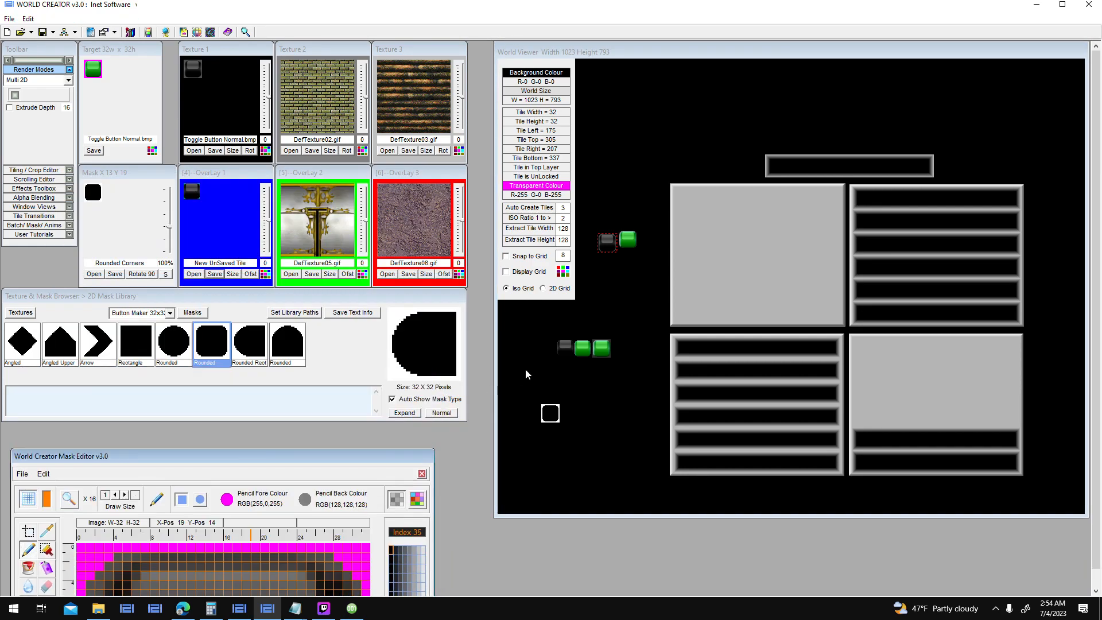
pyautogui.click(609, 244)
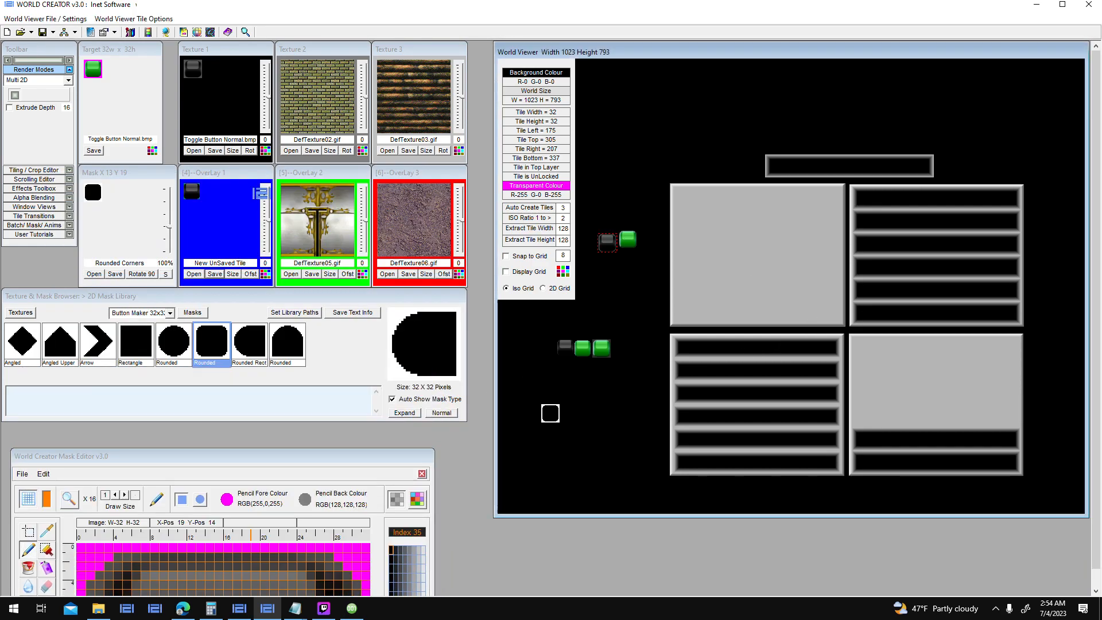
# - Save the dark Overlay 1 tile as a bitmap in the Buttons folder, overwriting Toggle Button Normal.bmp
pyautogui.click(216, 275)
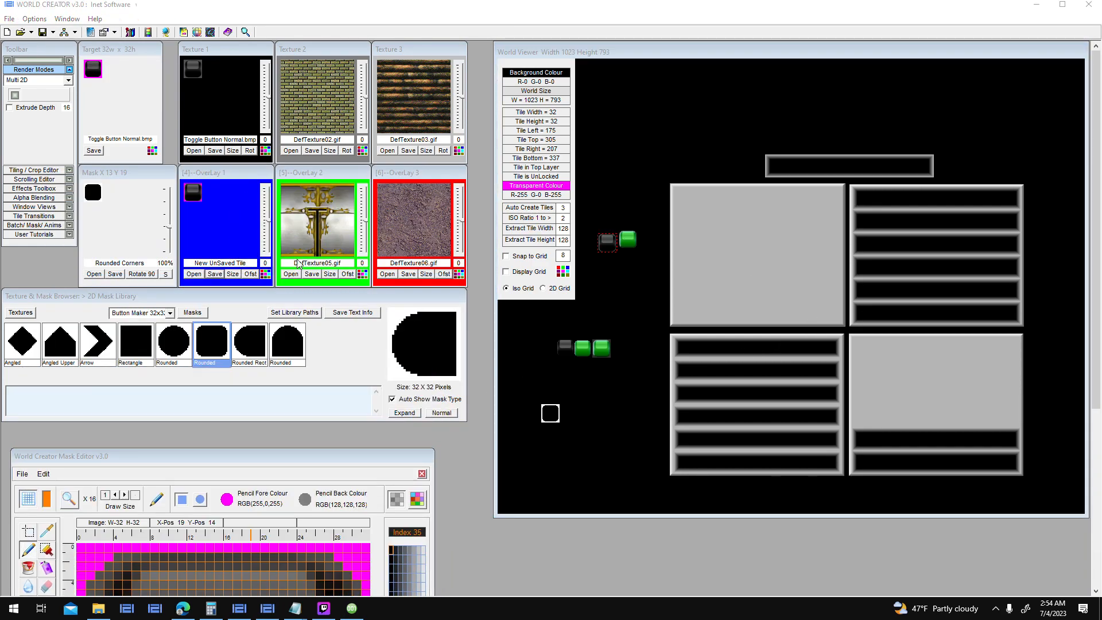
pyautogui.click(607, 434)
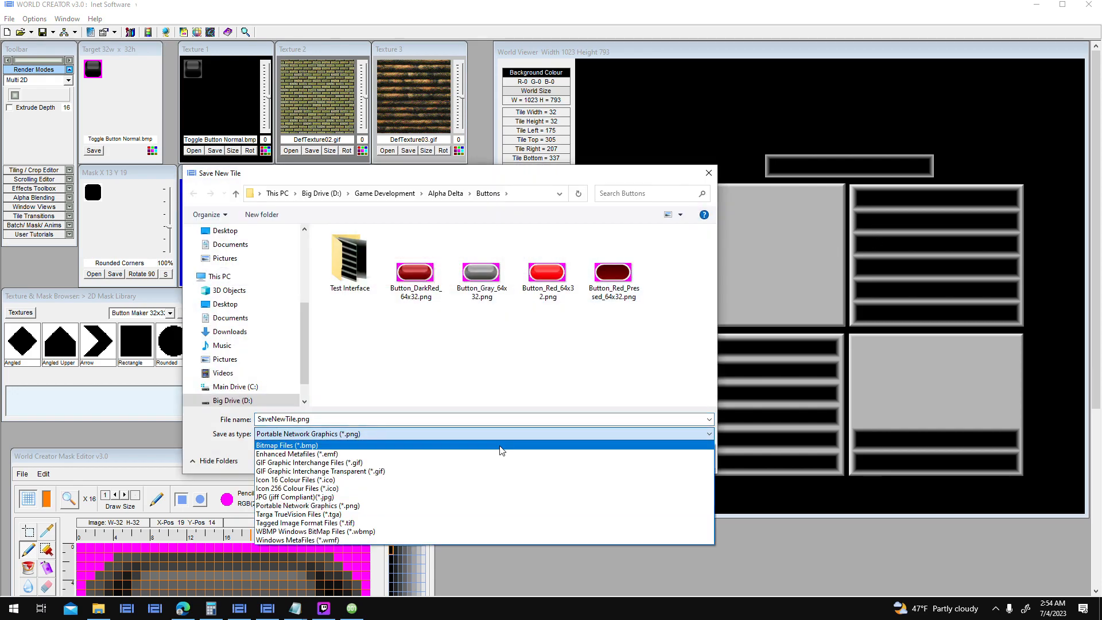
pyautogui.click(607, 505)
pyautogui.moveTo(712, 248); pyautogui.dragTo(707, 421)
pyautogui.doubleClick(477, 365)
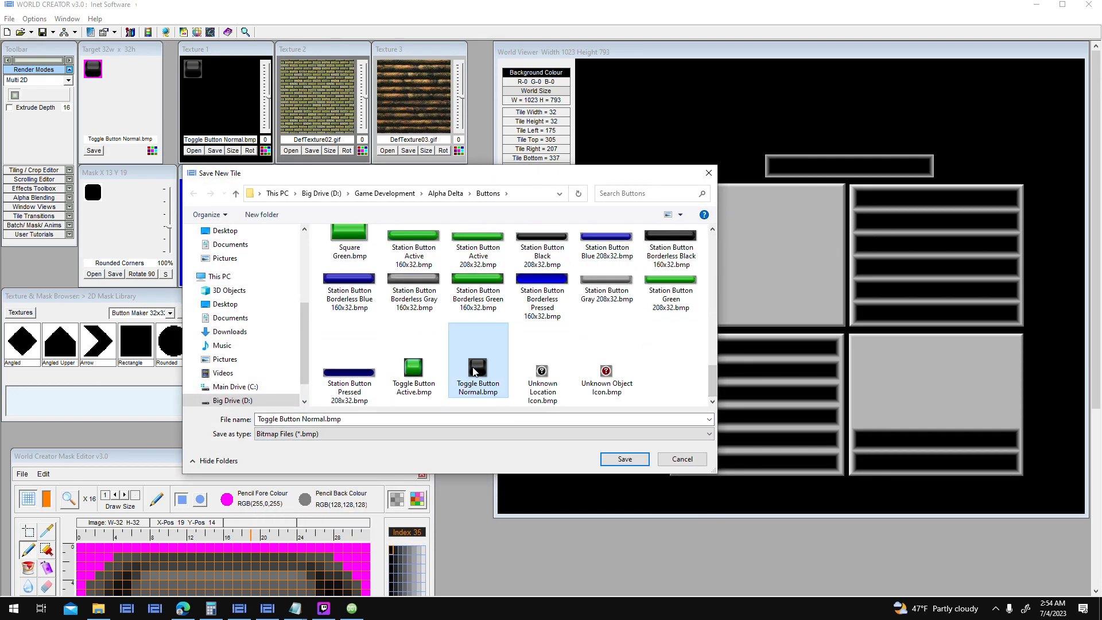
pyautogui.click(587, 308)
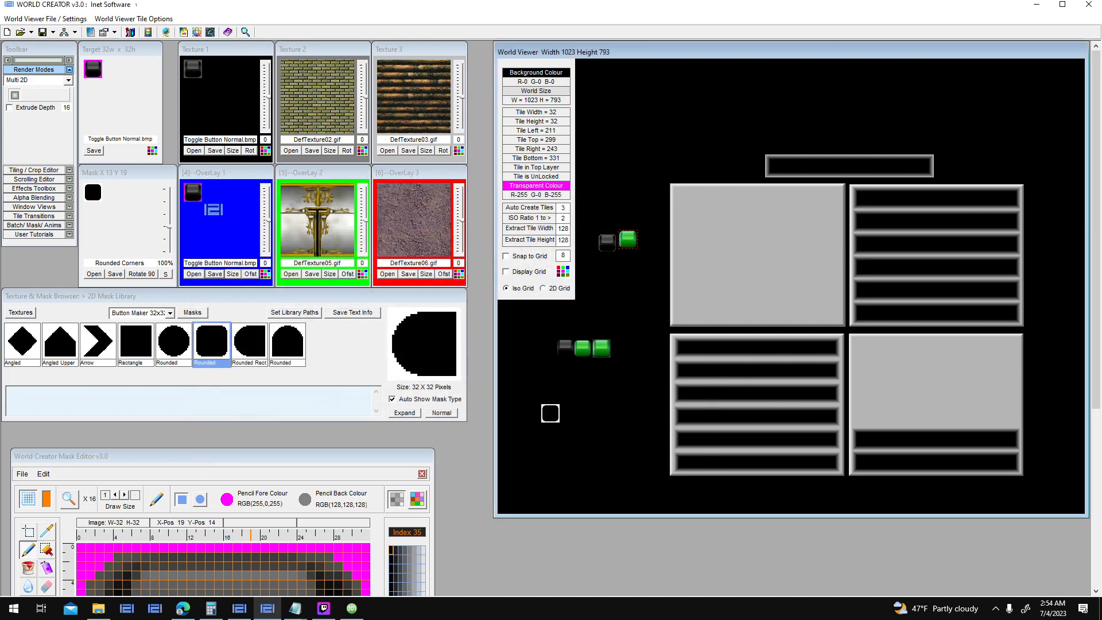
# - Save the green button tile from Overlay 1 as a bitmap, overwriting Toggle Button Active.bmp
pyautogui.click(217, 275)
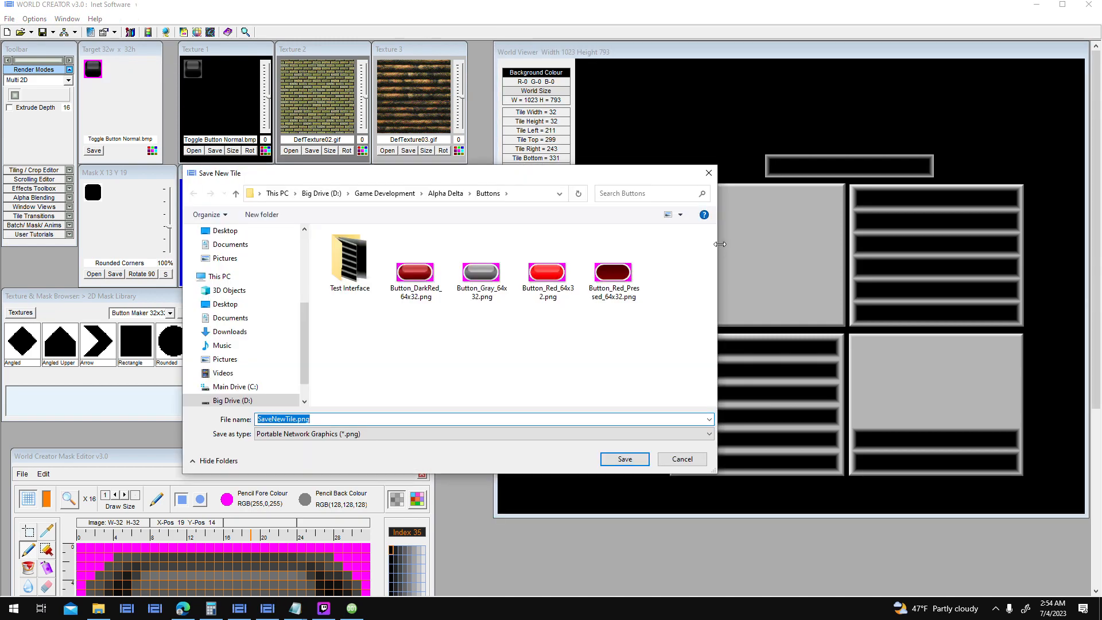
pyautogui.click(607, 434)
pyautogui.click(608, 449)
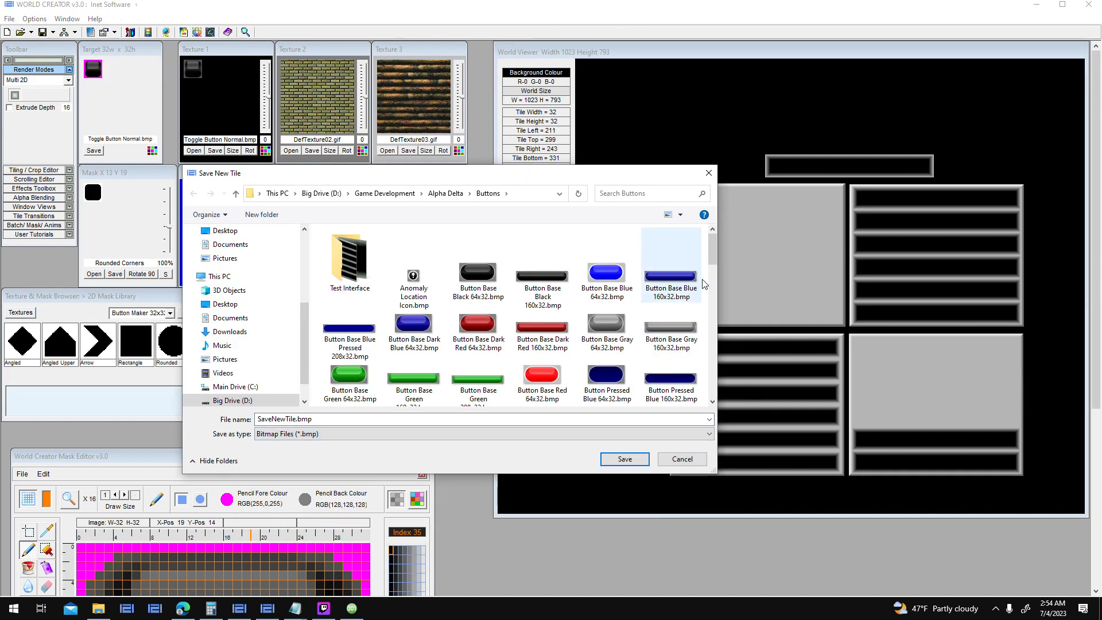
pyautogui.scroll(-5, 491, 344)
pyautogui.doubleClick(413, 371)
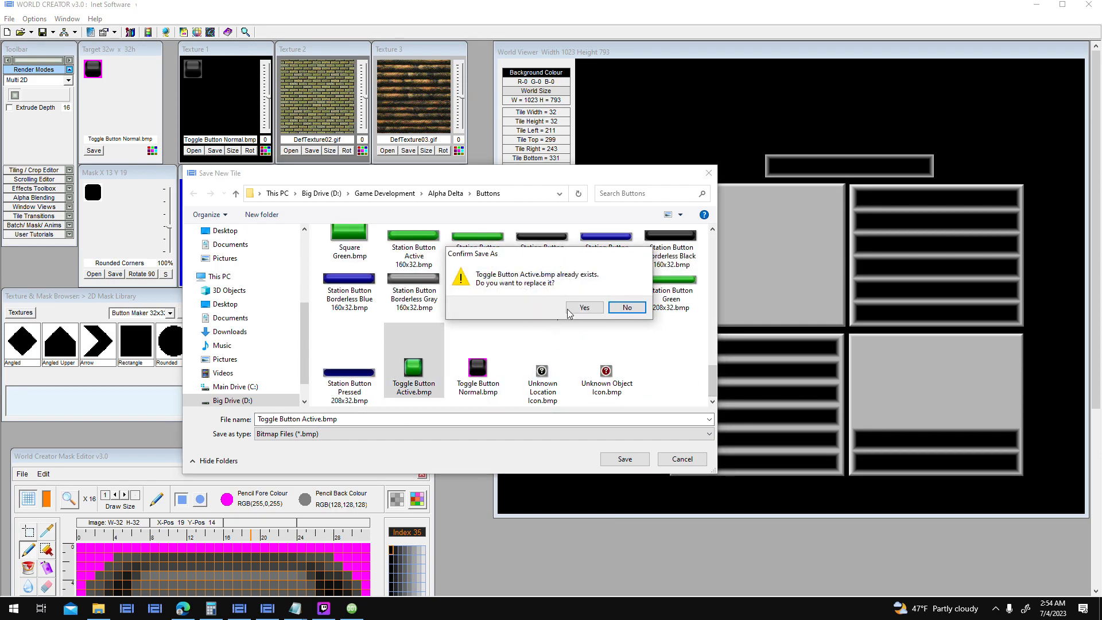
pyautogui.click(580, 308)
# - Switch to 001 Game Creator and replace the normal toggle button sprite's graphic with Toggle Button Normal.bmp
pyautogui.click(352, 608)
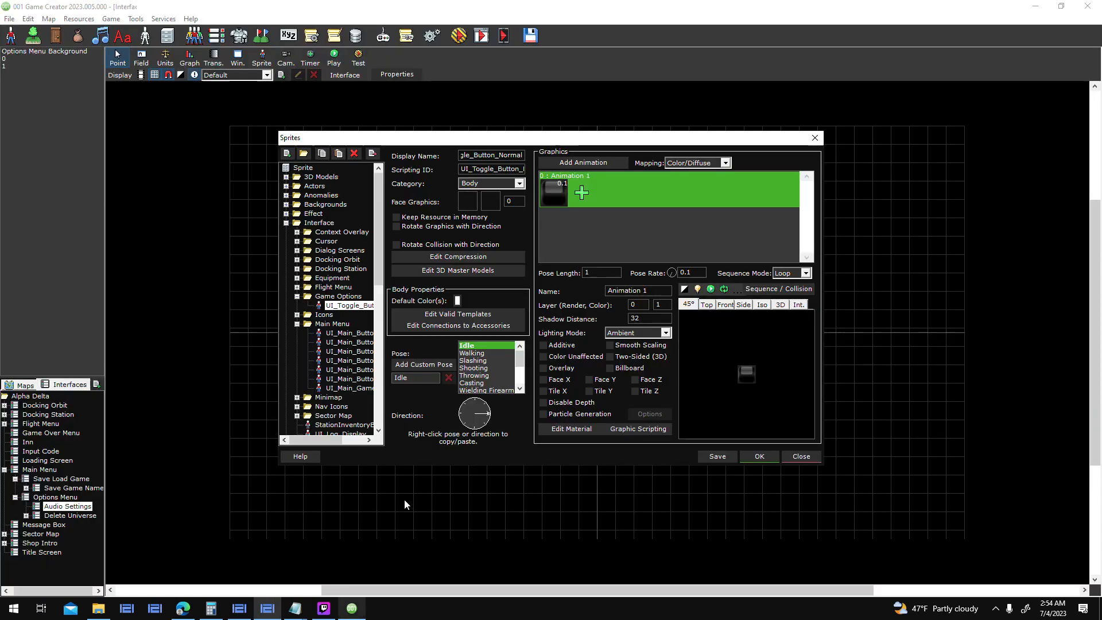
pyautogui.rightClick(554, 199)
pyautogui.click(586, 222)
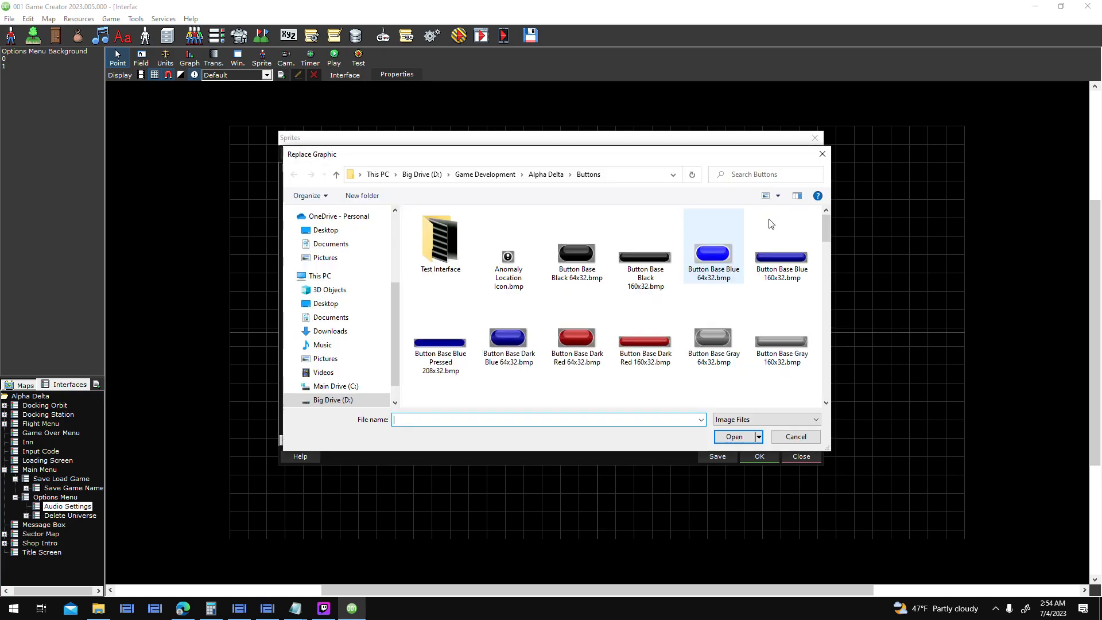
pyautogui.scroll(-5, 829, 389)
pyautogui.scroll(-5, 832, 389)
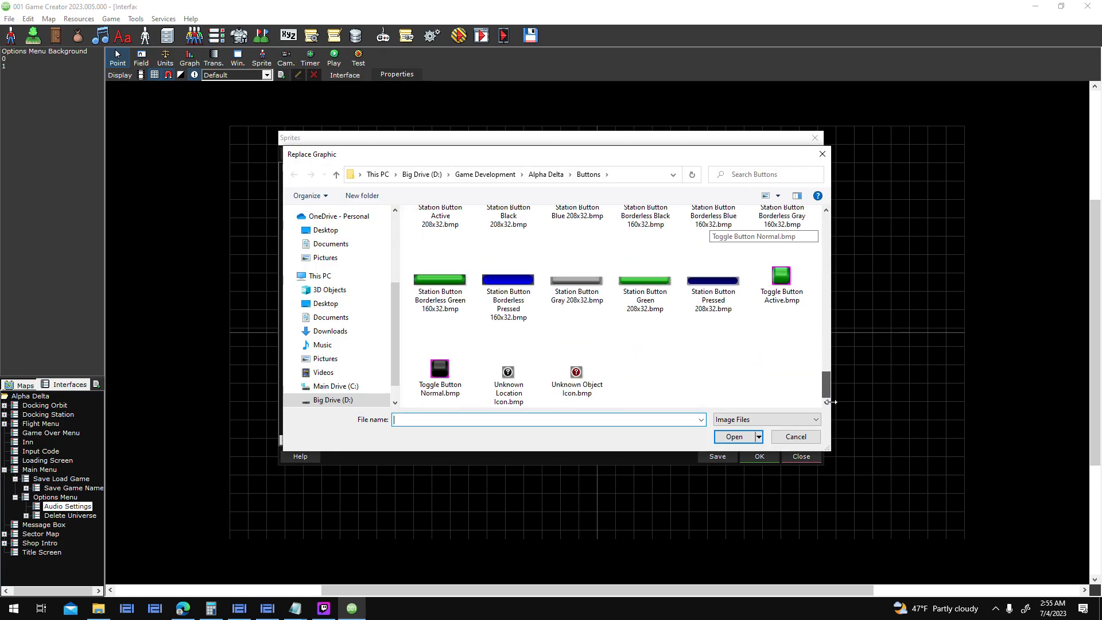
pyautogui.doubleClick(440, 364)
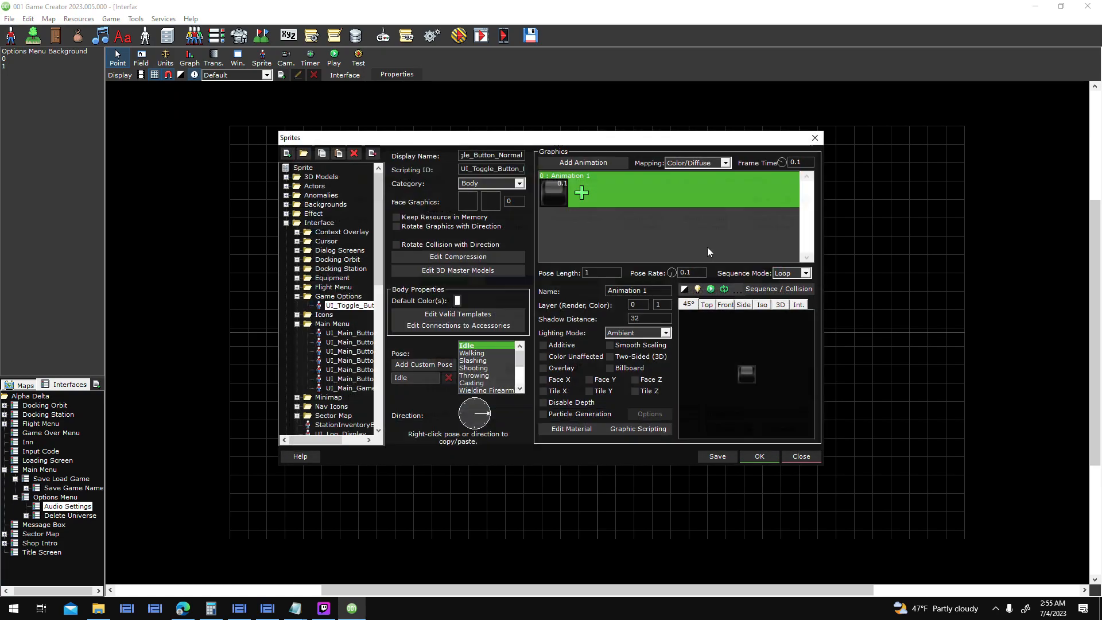
# - Clean stray pixels off the dark button's corners with the sampled transparent magenta in the Graphic Editor, and close the editor
pyautogui.rightClick(553, 198)
pyautogui.click(594, 233)
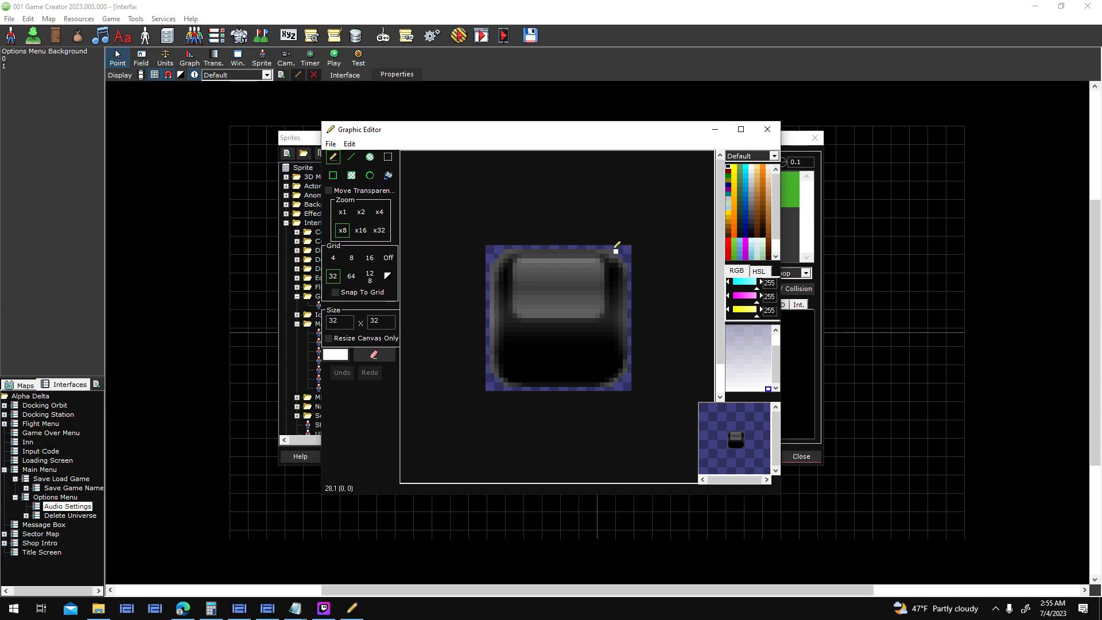
pyautogui.rightClick(619, 247)
pyautogui.click(617, 256)
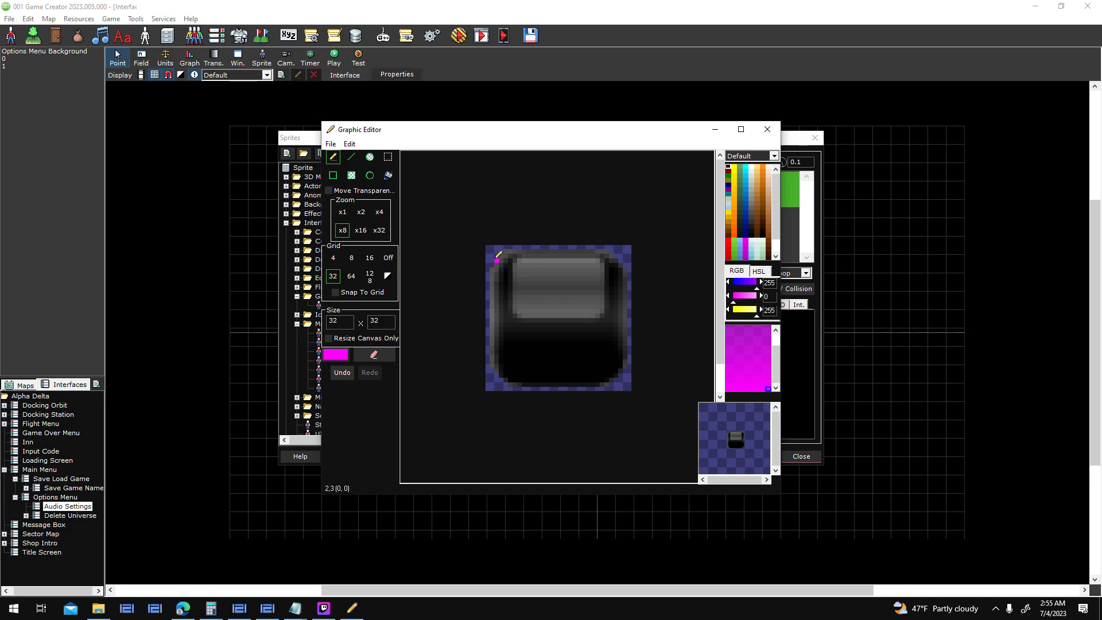
pyautogui.scroll(-2, 662, 246)
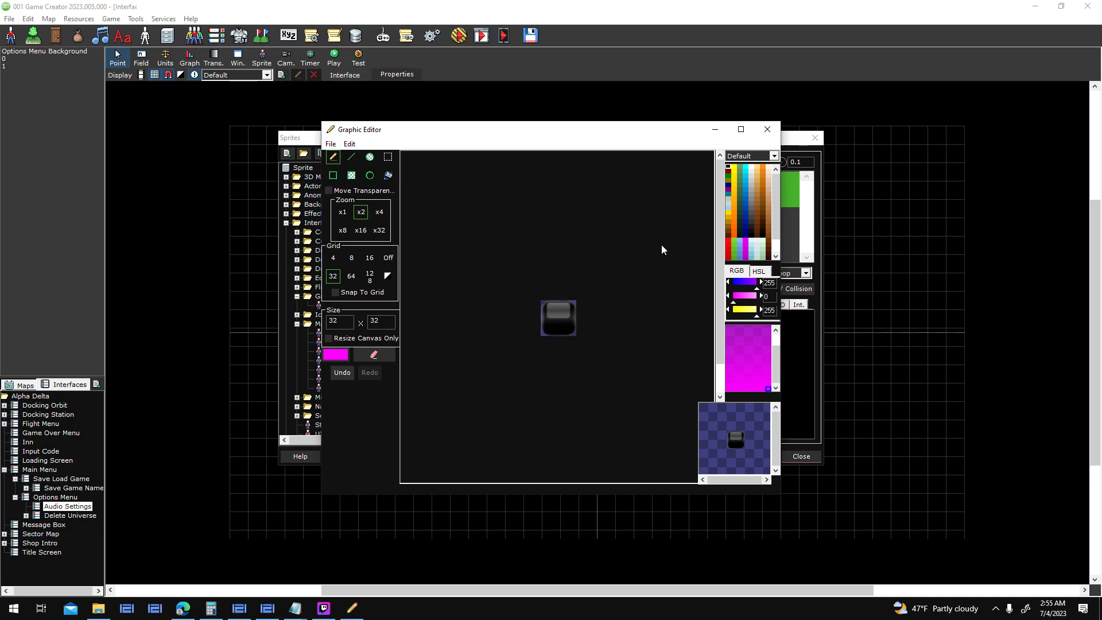
pyautogui.scroll(1, 661, 246)
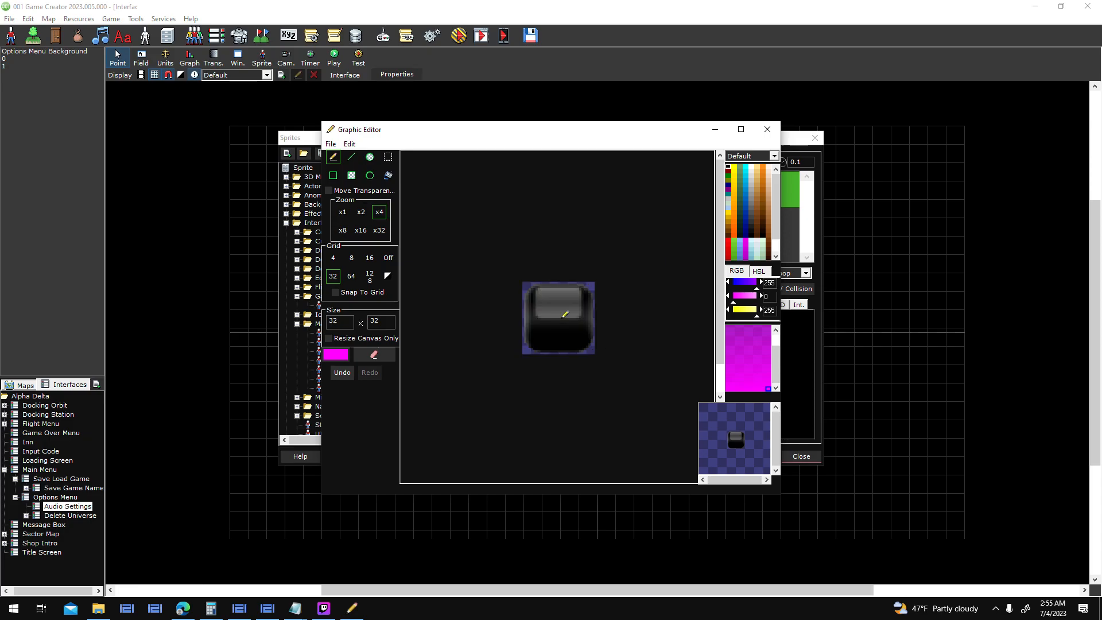
pyautogui.click(768, 129)
pyautogui.click(506, 344)
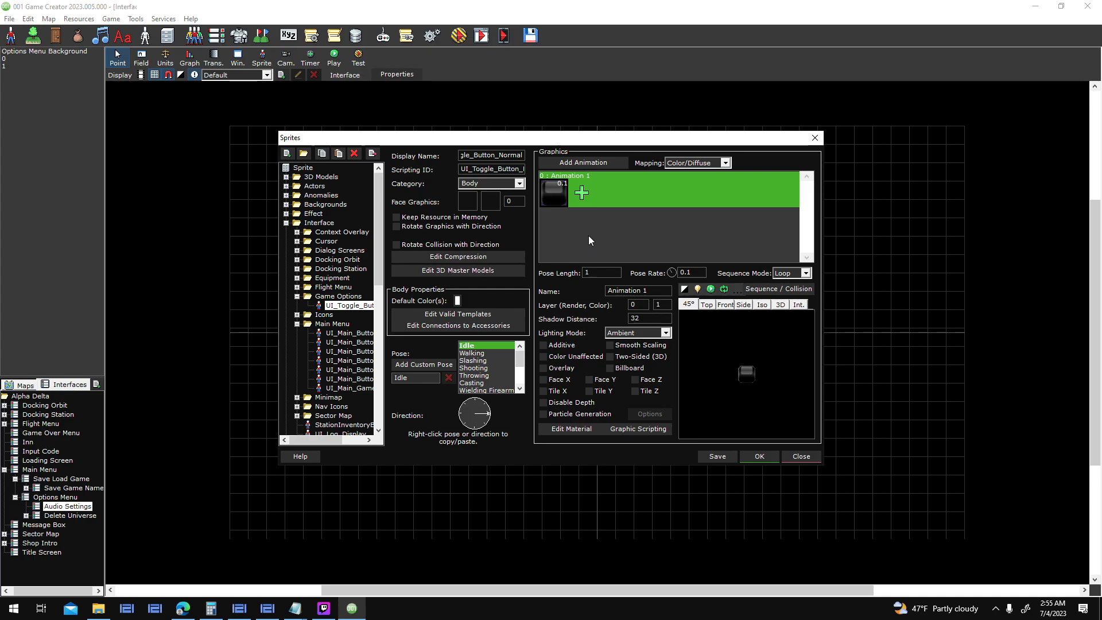
# - Set the sprite to the Top view with Overlay enabled, and name its animation Toggle Button
pyautogui.click(707, 305)
pyautogui.click(543, 369)
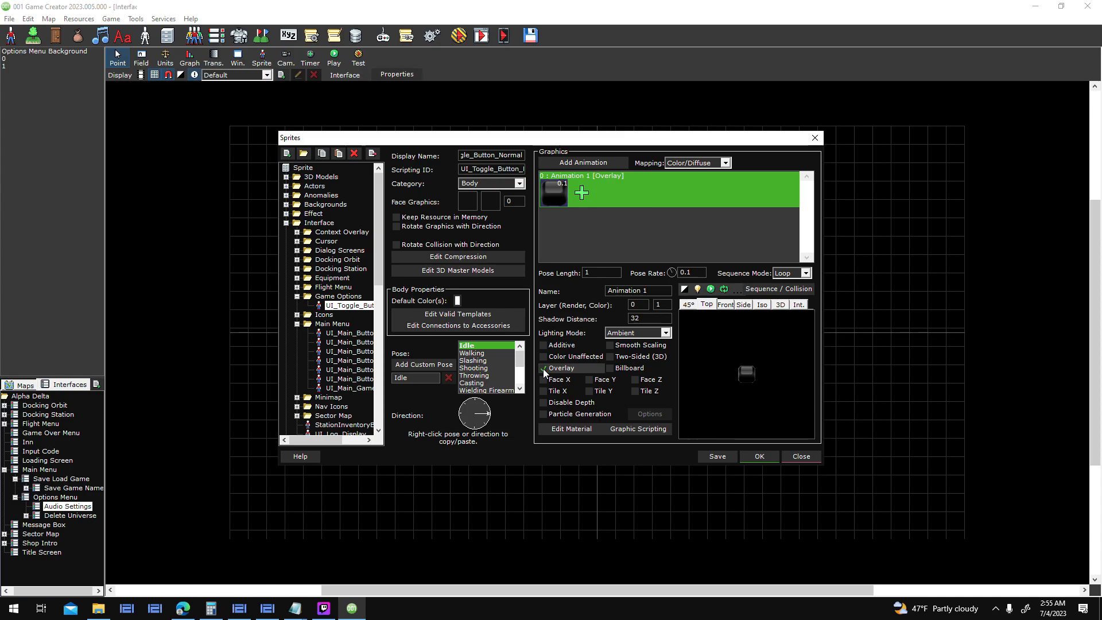
pyautogui.moveTo(664, 289); pyautogui.dragTo(412, 302)
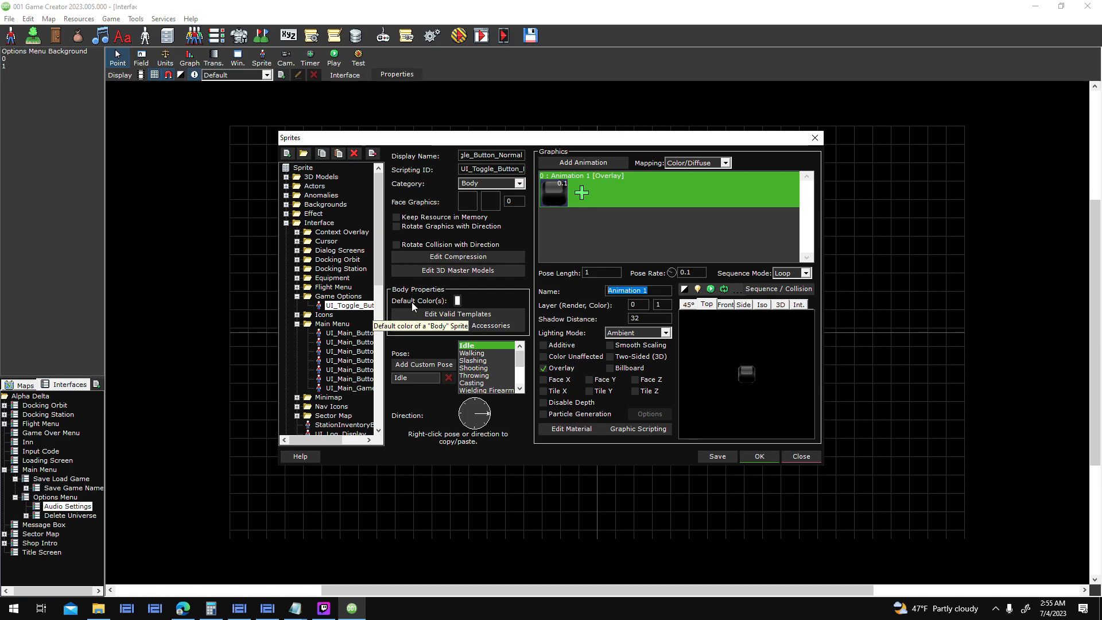
pyautogui.write('Toggle Button')
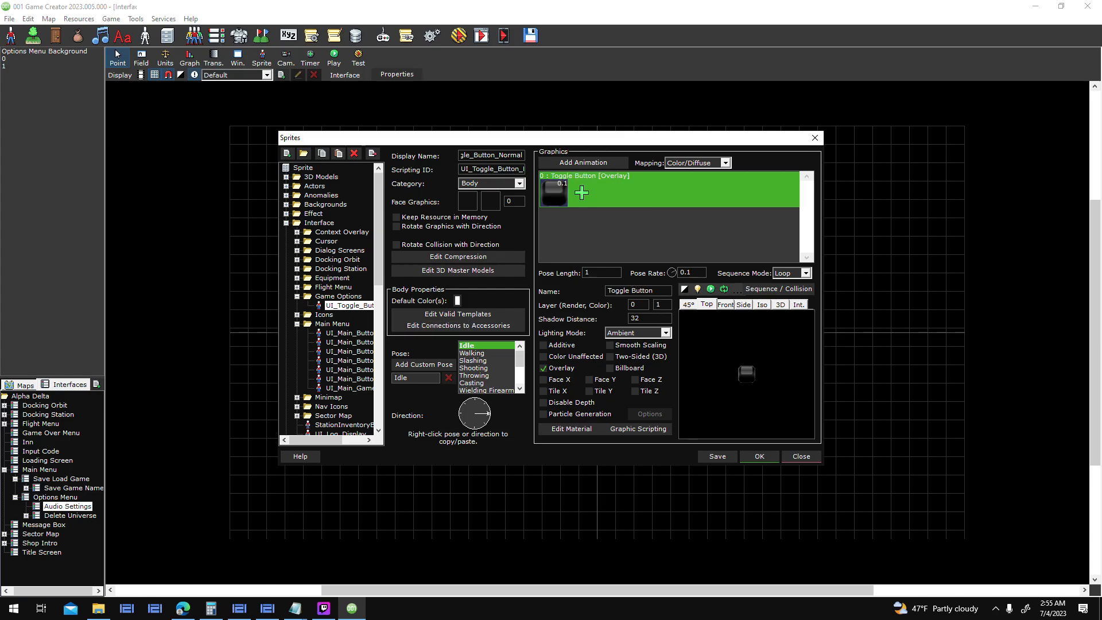
# - Set the Toggle Button animation's lighting mode to Disabled and enable Color Unaffected
pyautogui.click(665, 333)
pyautogui.click(635, 349)
pyautogui.click(543, 357)
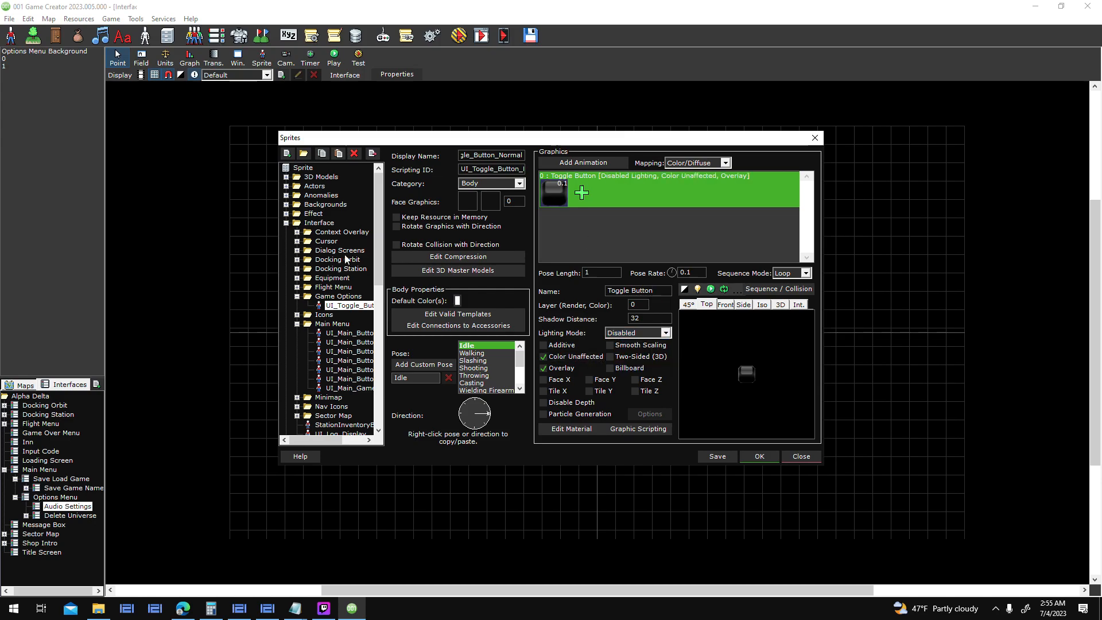
# - Duplicate the normal toggle button sprite and change the copy's display name to UI_Toggle_Button_Active
pyautogui.click(339, 153)
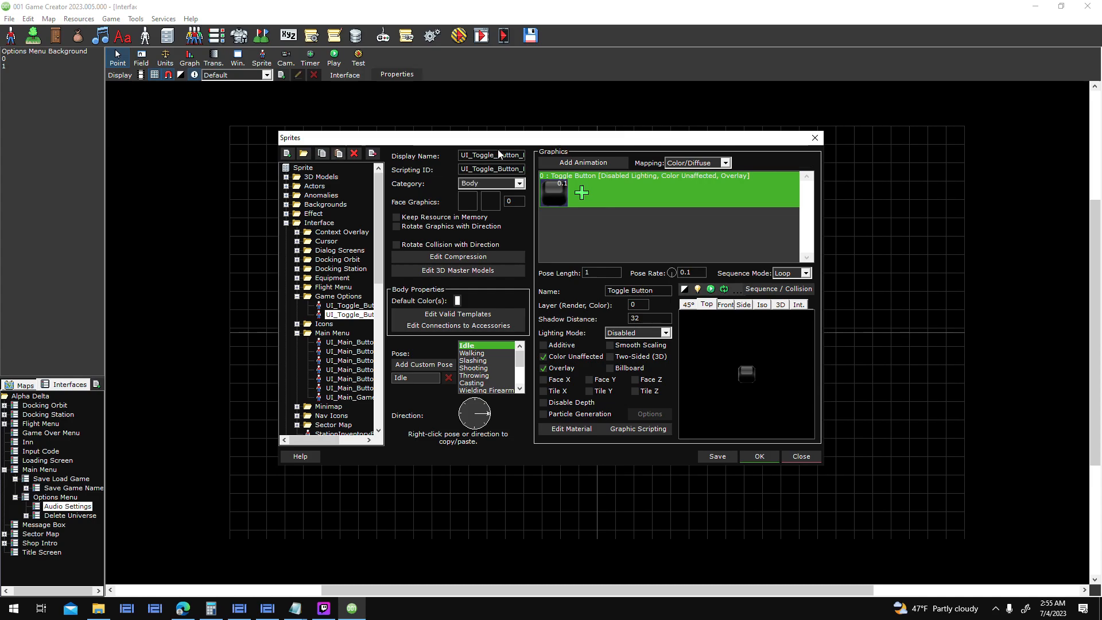
pyautogui.hotkey('shift', 'Right')
pyautogui.hotkey('shift', 'Right')
pyautogui.hotkey('shift', 'Right')
pyautogui.hotkey('shift', 'Right')
pyautogui.hotkey('shift', 'Right')
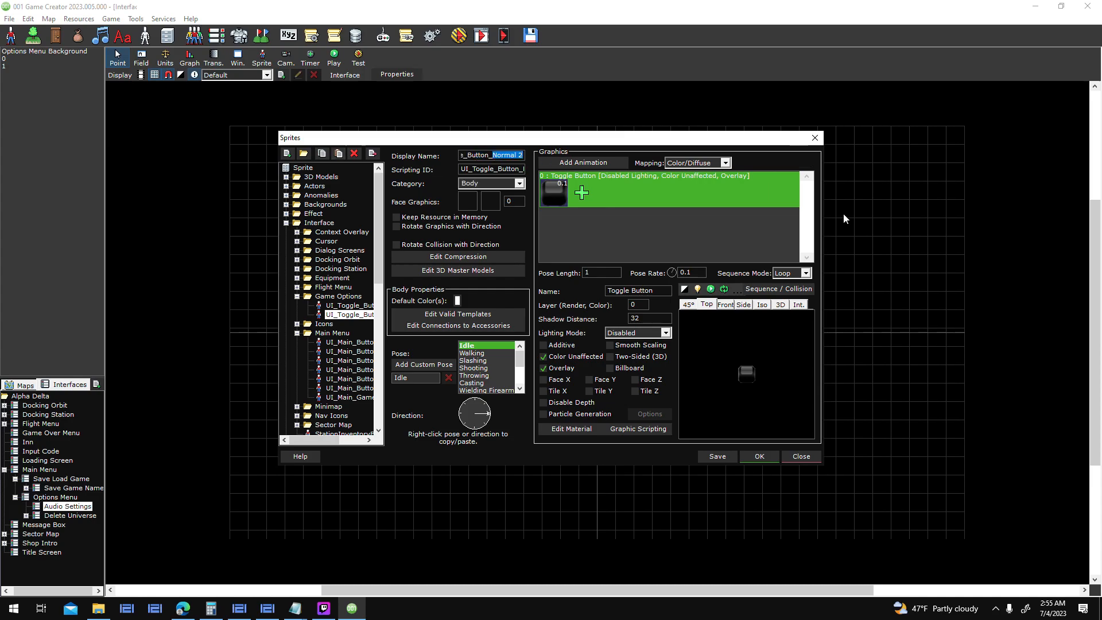
pyautogui.write('Active')
# - Replace the graphic of the active toggle button sprite with Toggle Button Active.bmp
pyautogui.rightClick(559, 187)
pyautogui.click(589, 212)
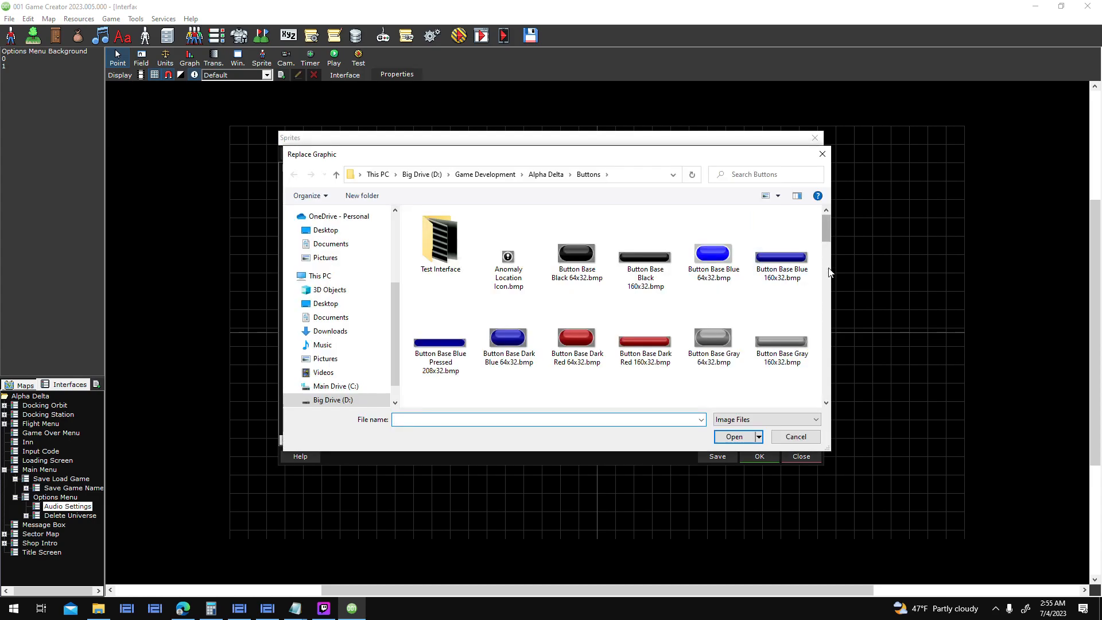
pyautogui.moveTo(826, 230); pyautogui.dragTo(824, 414)
pyautogui.doubleClick(782, 278)
# - Open the active toggle button's graphic for editing and pick up magenta as the drawing colour
pyautogui.rightClick(558, 195)
pyautogui.click(598, 232)
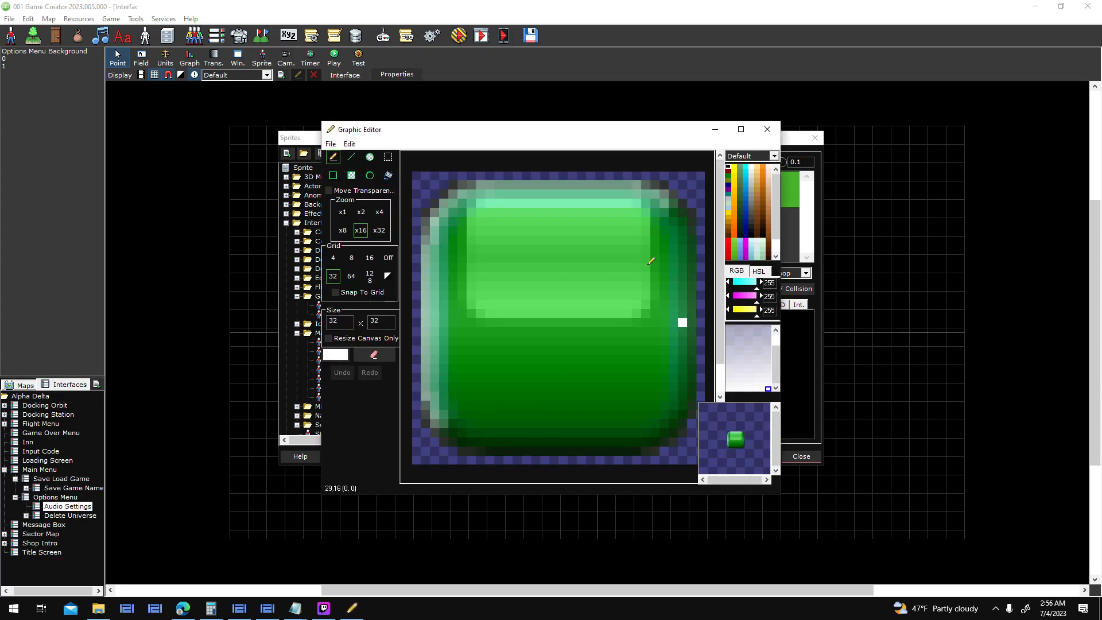
pyautogui.rightClick(446, 184)
pyautogui.moveTo(452, 185); pyautogui.dragTo(425, 212)
pyautogui.moveTo(666, 186); pyautogui.dragTo(691, 203)
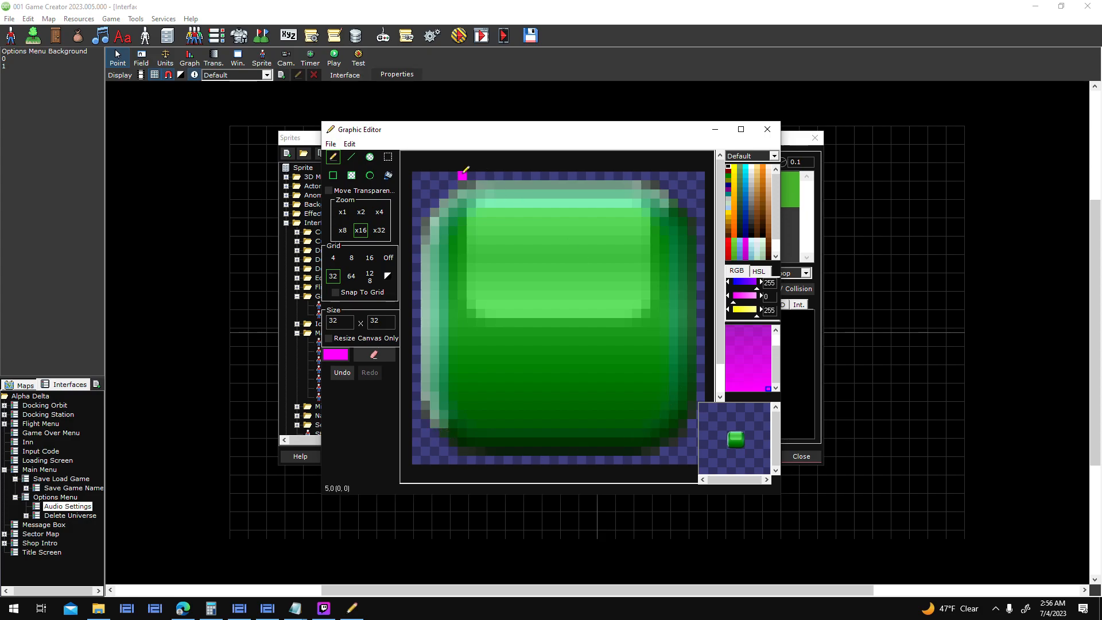
pyautogui.hotkey('ctrl', 'z')
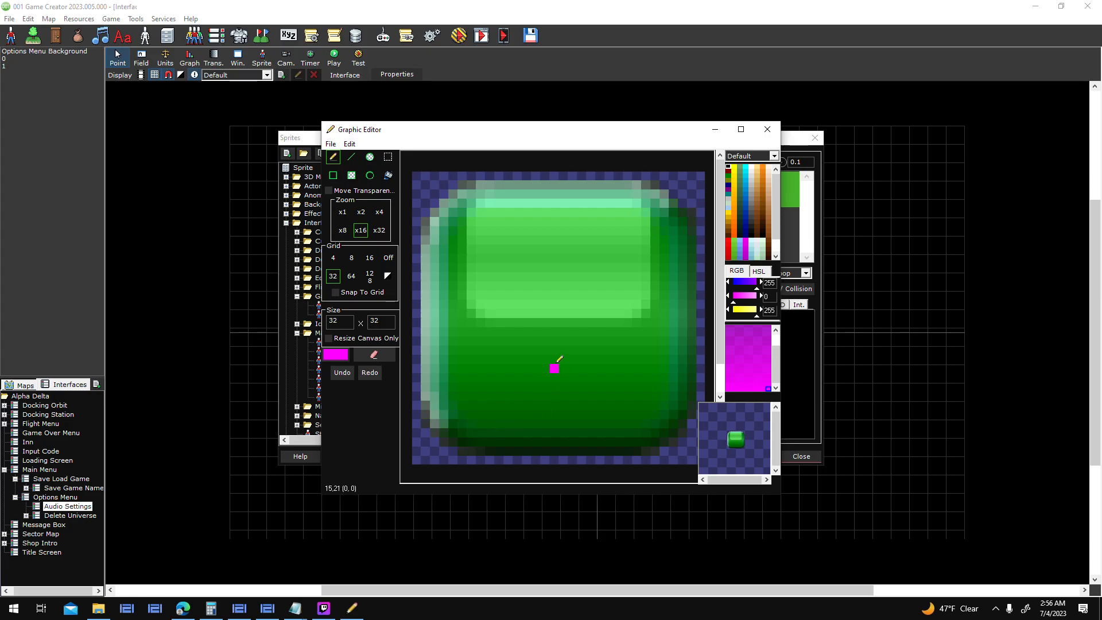
pyautogui.hotkey('ctrl', 'z')
pyautogui.hotkey('ctrl', 'z')
pyautogui.hotkey('ctrl', 'z')
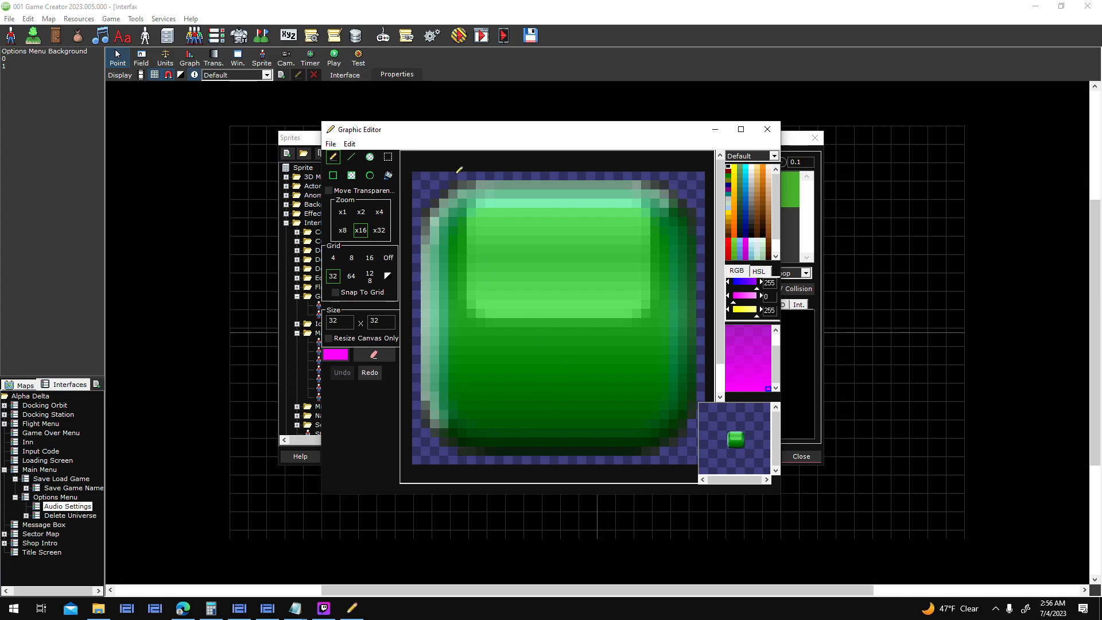
# - Touch up the stray pixels at the active toggle button's rounded corners in magenta and accept the sprite changes
pyautogui.click(452, 185)
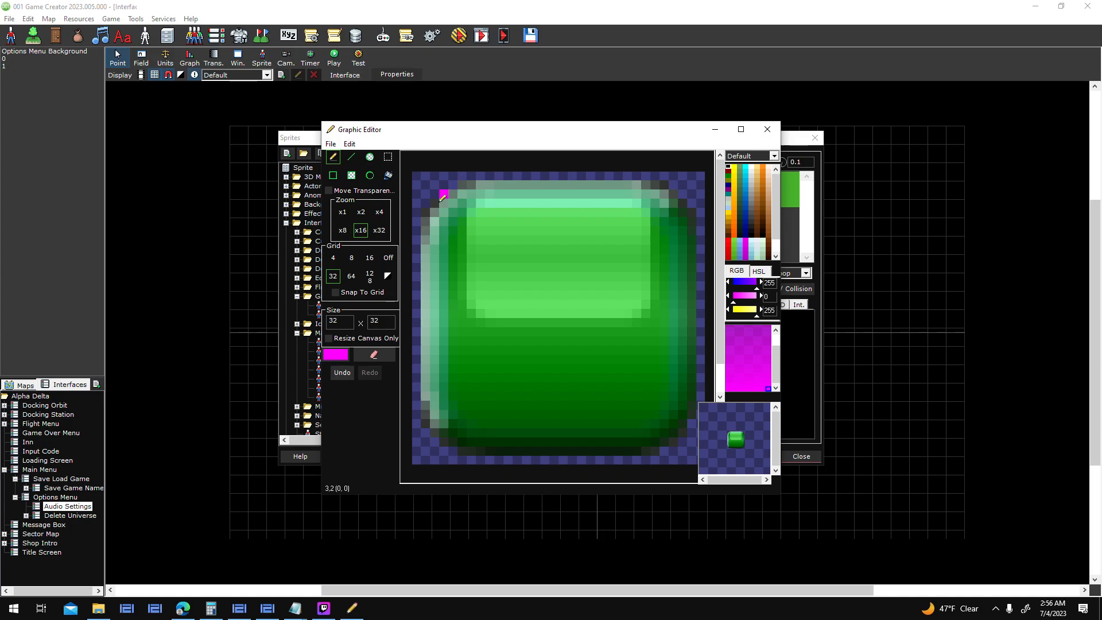
pyautogui.hotkey('ctrl', 'z')
pyautogui.click(687, 203)
pyautogui.scroll(-1, 680, 343)
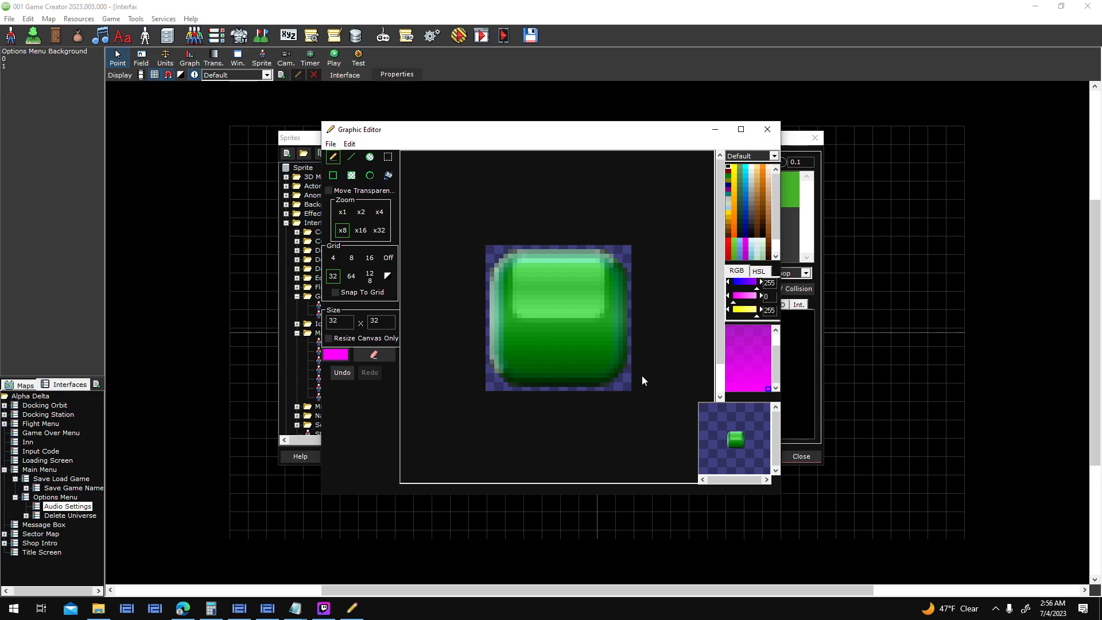
pyautogui.scroll(-2, 666, 353)
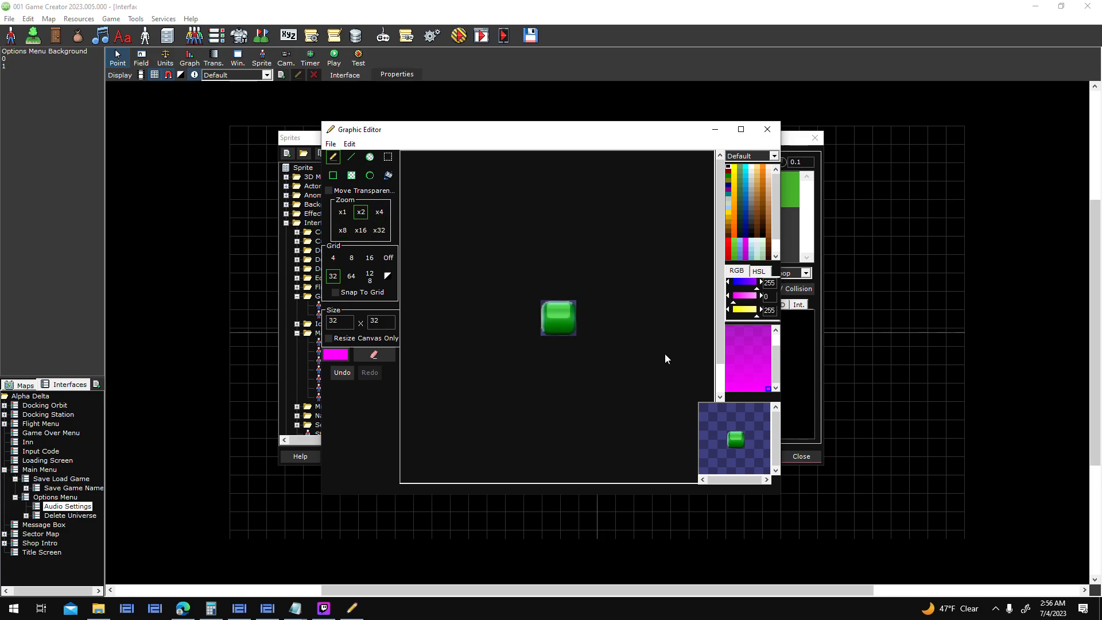
pyautogui.scroll(1, 665, 353)
pyautogui.scroll(1, 664, 359)
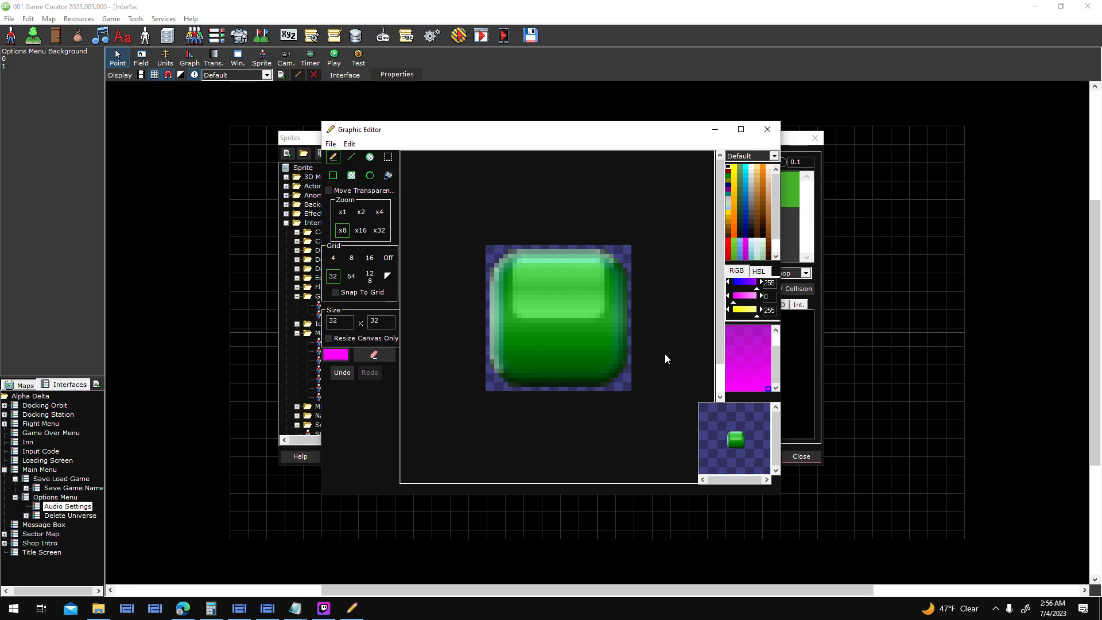
pyautogui.scroll(-3, 665, 359)
pyautogui.scroll(1, 665, 359)
pyautogui.click(767, 130)
pyautogui.click(523, 342)
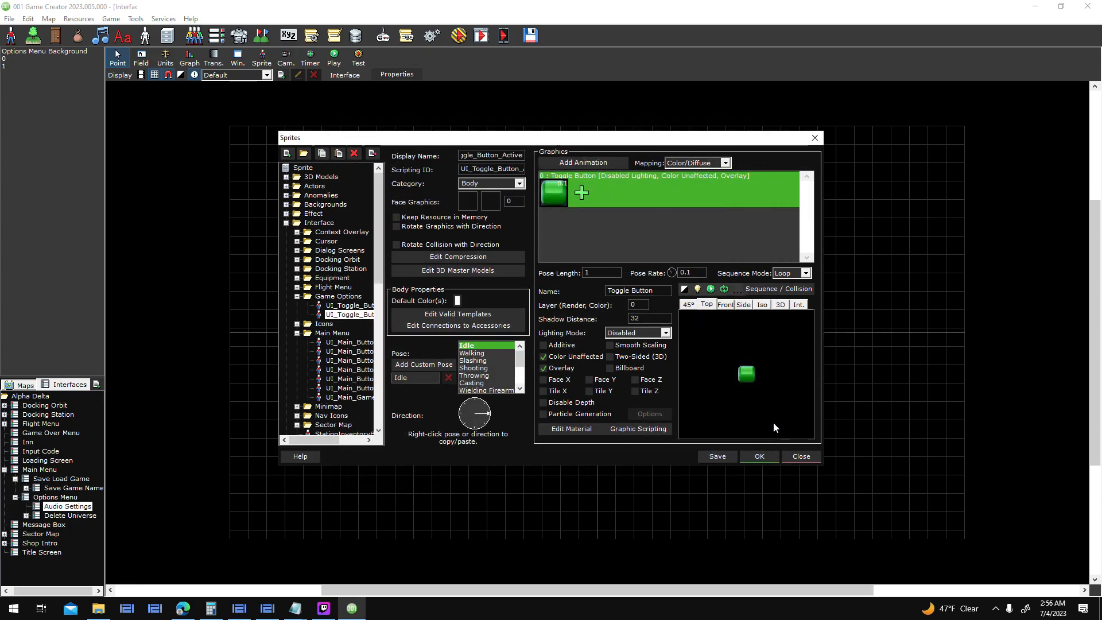
pyautogui.click(754, 458)
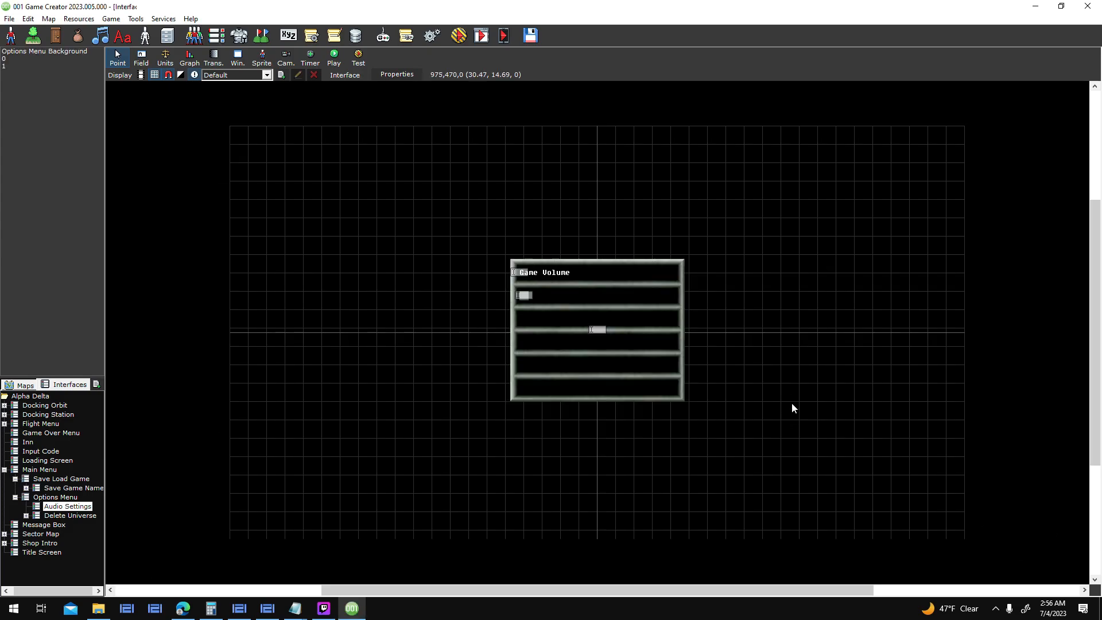
# - Add a sprite field at the right end of the Game Volume row using UI_Toggle_Button_Normal, with Update Realtime off
pyautogui.click(271, 60)
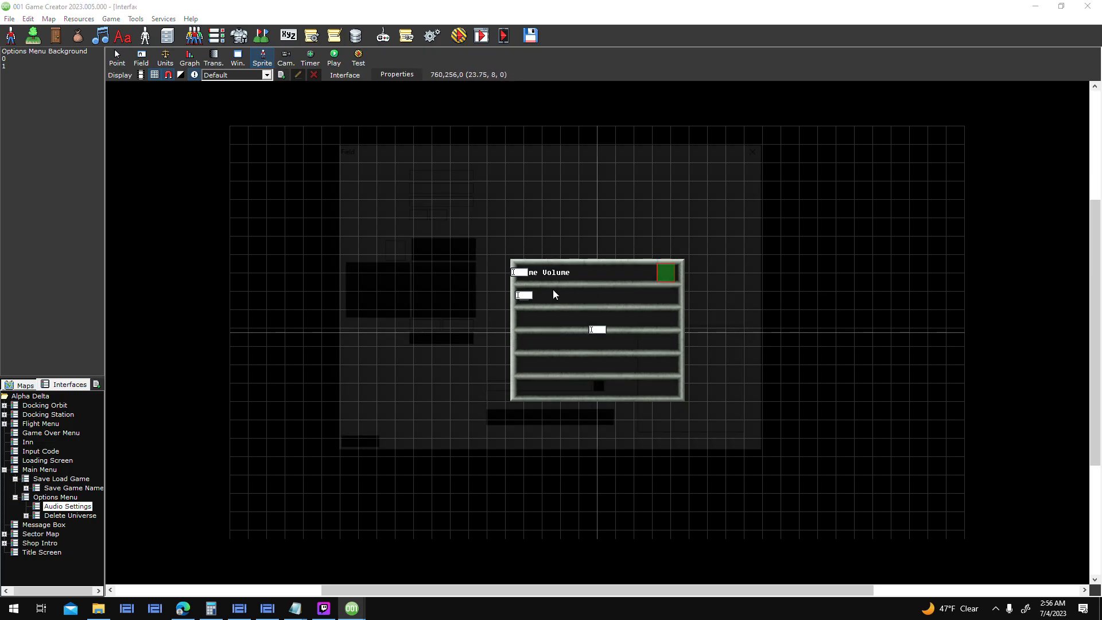
pyautogui.click(462, 343)
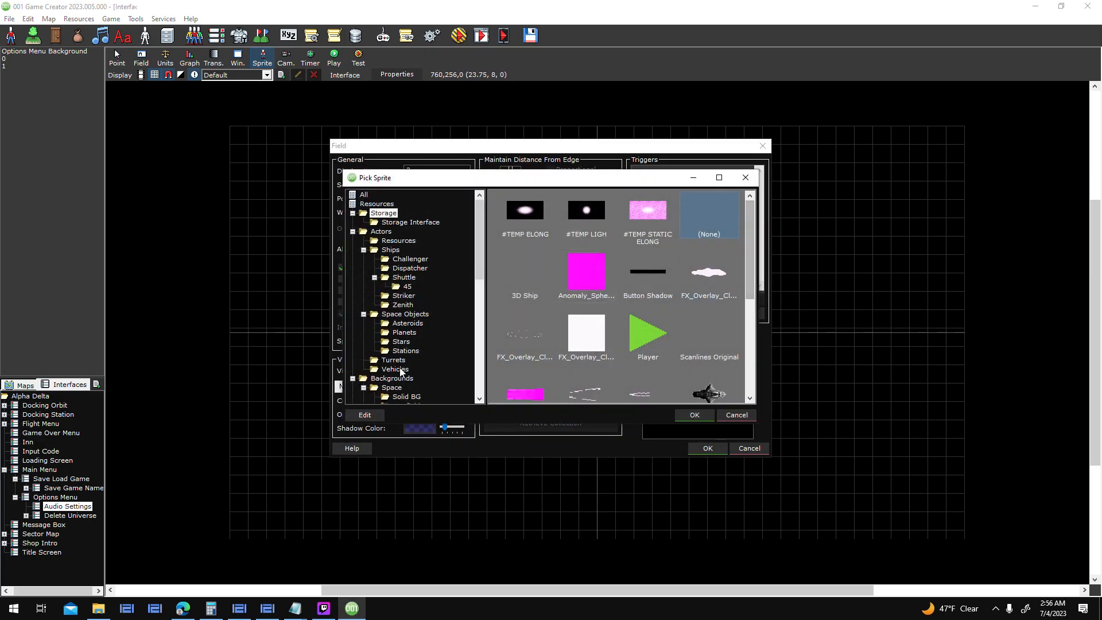
pyautogui.click(410, 222)
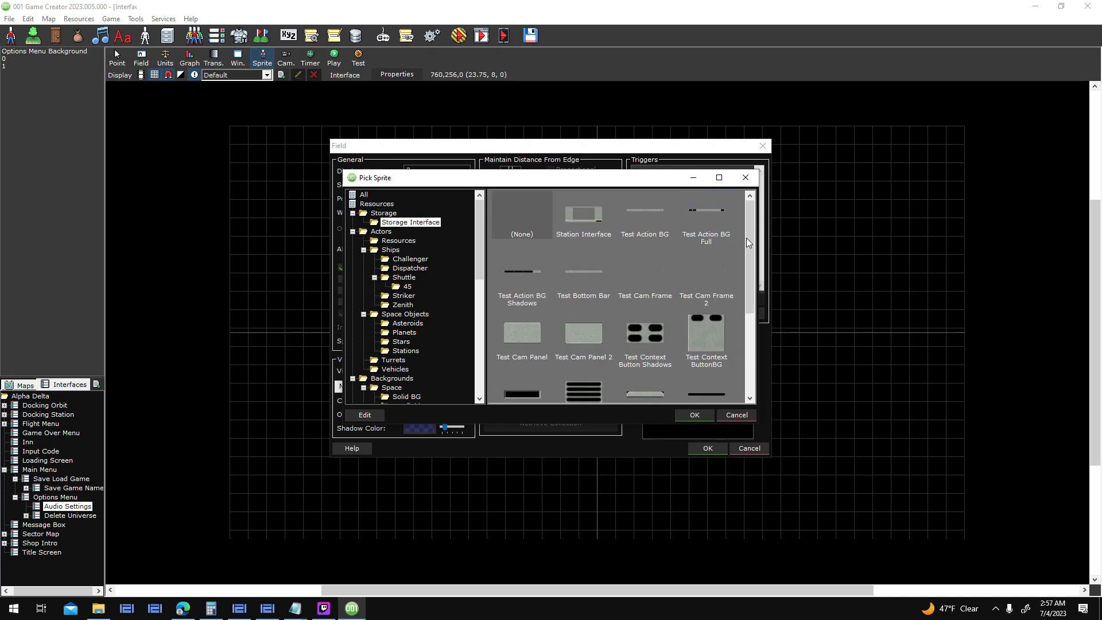
pyautogui.scroll(-3, 749, 242)
pyautogui.moveTo(483, 243); pyautogui.dragTo(483, 318)
pyautogui.click(405, 323)
pyautogui.click(653, 202)
pyautogui.doubleClick(653, 202)
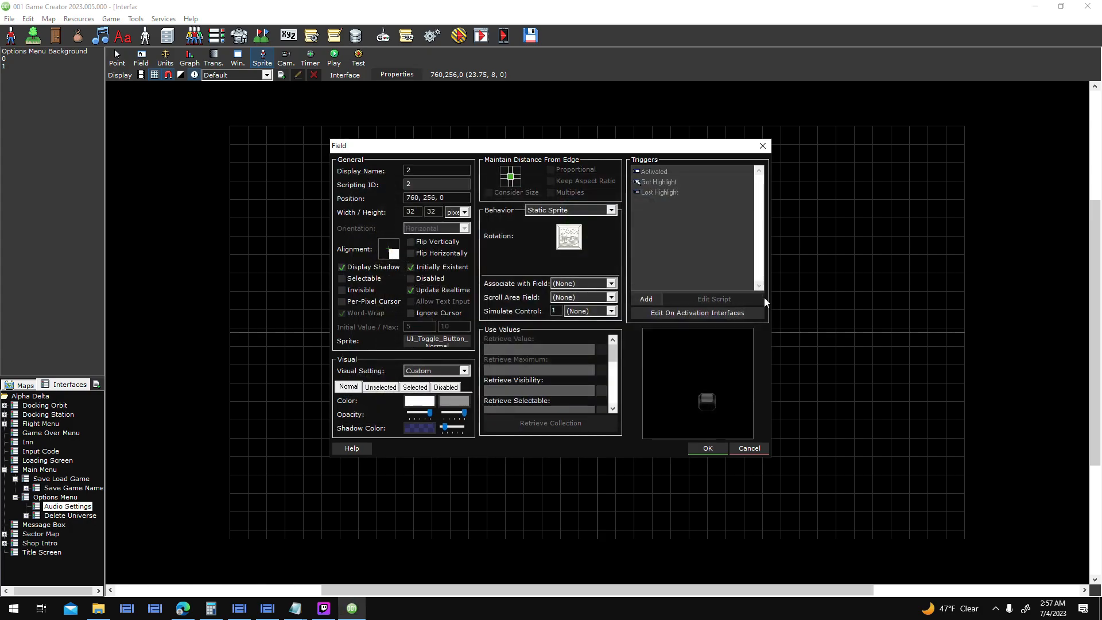
pyautogui.click(453, 289)
pyautogui.click(707, 448)
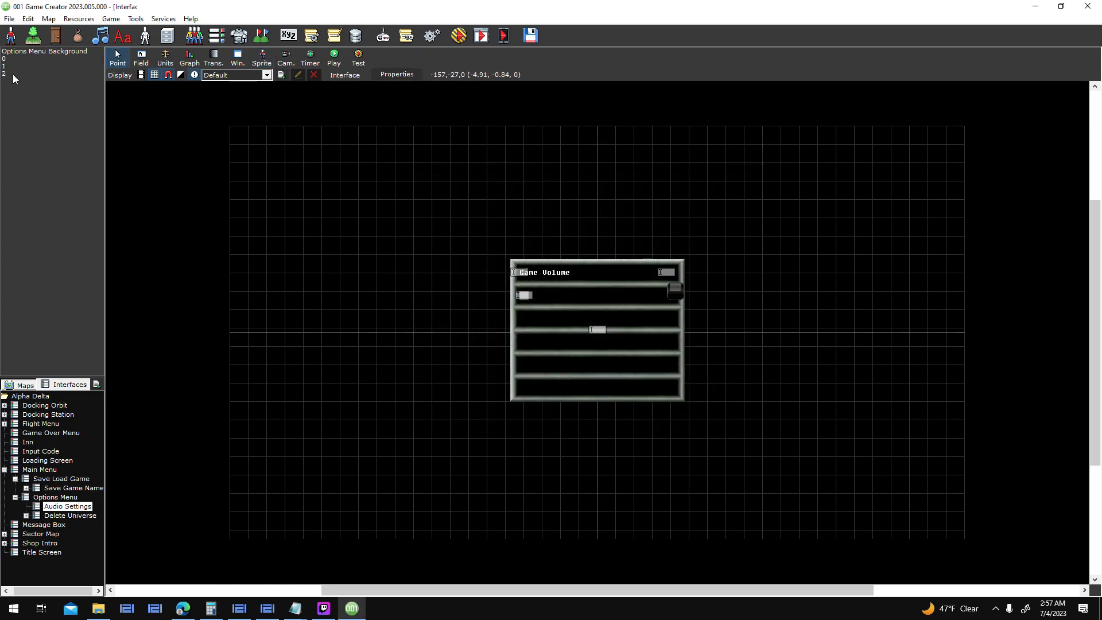
# - Delete the rectangle collision from the sequence of the active toggle button sprite in the Game Options folder
pyautogui.click(40, 52)
pyautogui.doubleClick(588, 305)
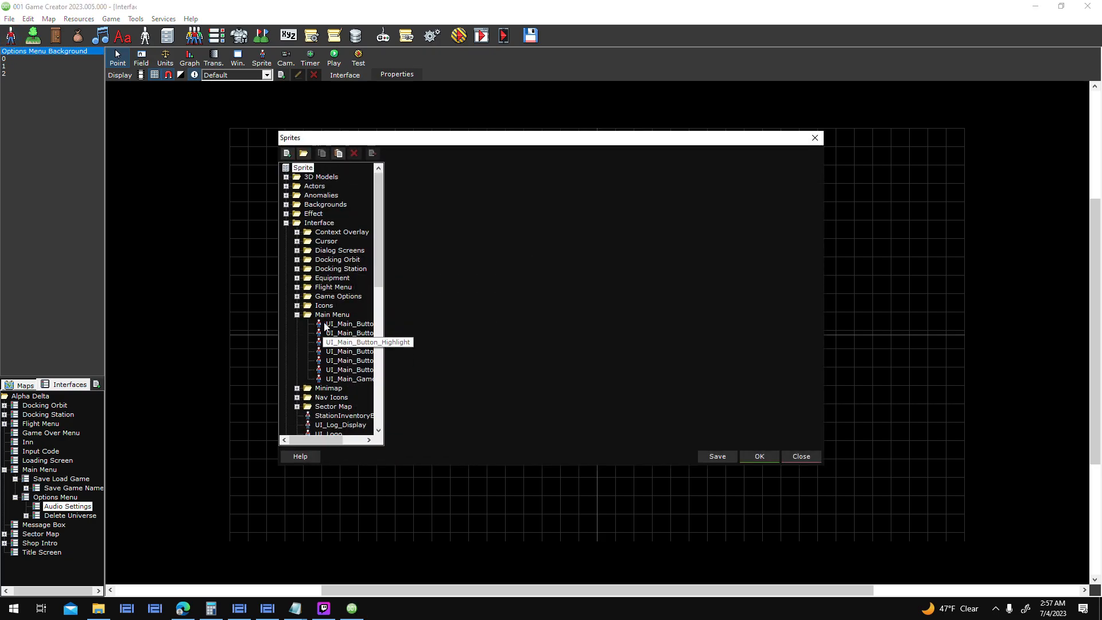
pyautogui.click(297, 314)
pyautogui.click(297, 296)
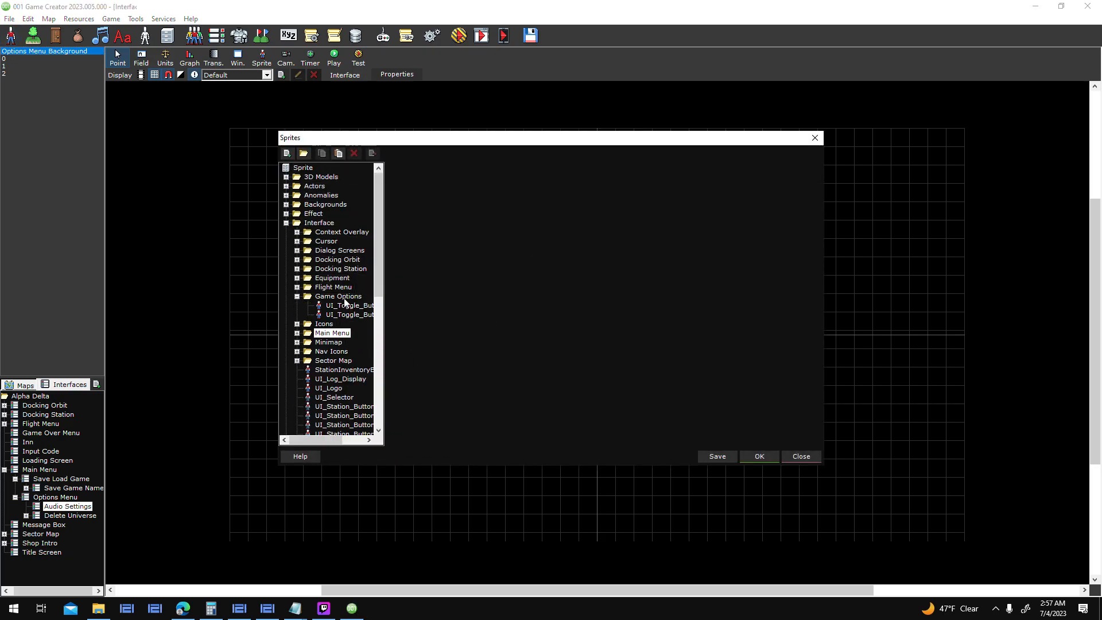
pyautogui.click(349, 305)
pyautogui.doubleClick(794, 388)
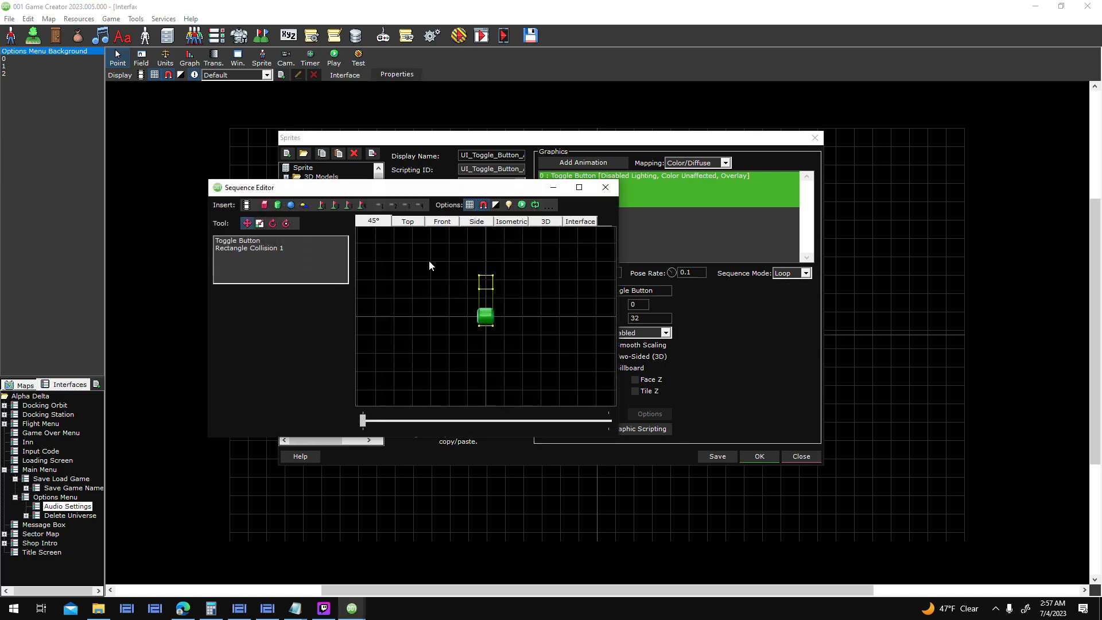
pyautogui.rightClick(283, 247)
# - Set the active sprite's Toggle Button node position to 0, 0, 0
pyautogui.click(313, 308)
pyautogui.moveTo(318, 308); pyautogui.dragTo(225, 310)
pyautogui.write('0')
pyautogui.moveTo(331, 308); pyautogui.dragTo(654, 201)
pyautogui.write('0')
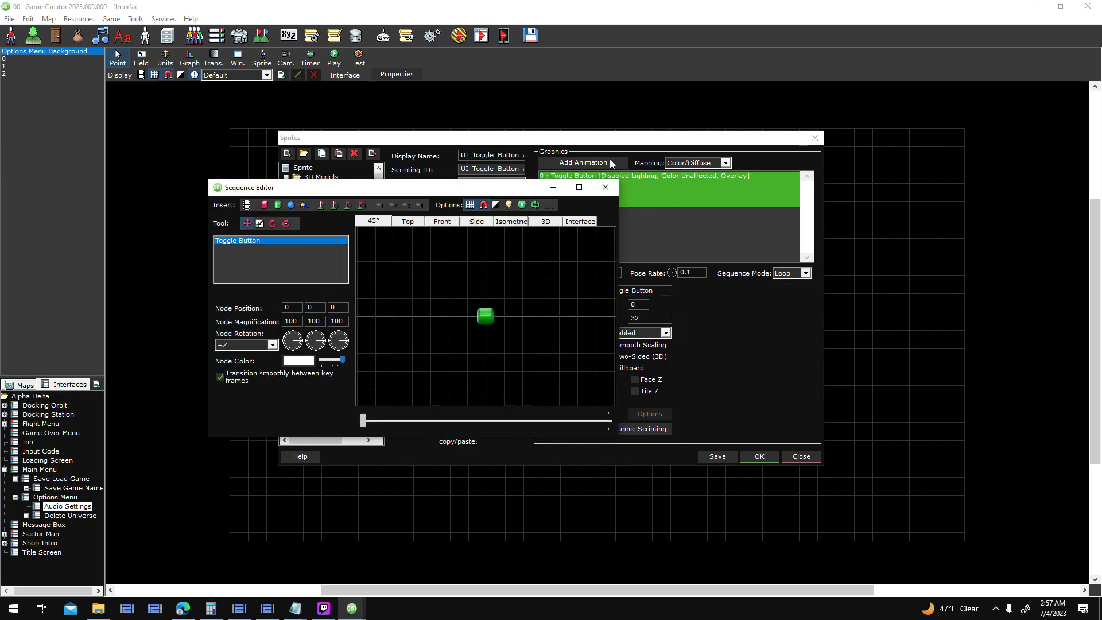
pyautogui.click(607, 191)
# - Delete the rectangle collision and remove the node position offset in the normal toggle button sprite's sequence
pyautogui.click(344, 314)
pyautogui.click(782, 290)
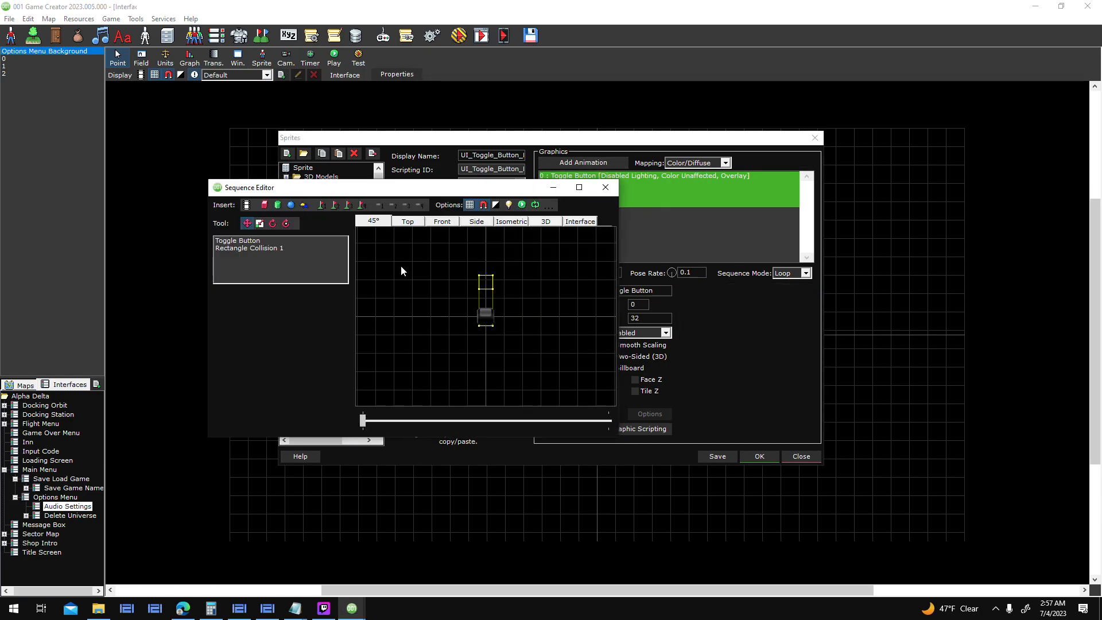
pyautogui.rightClick(276, 248)
pyautogui.click(325, 310)
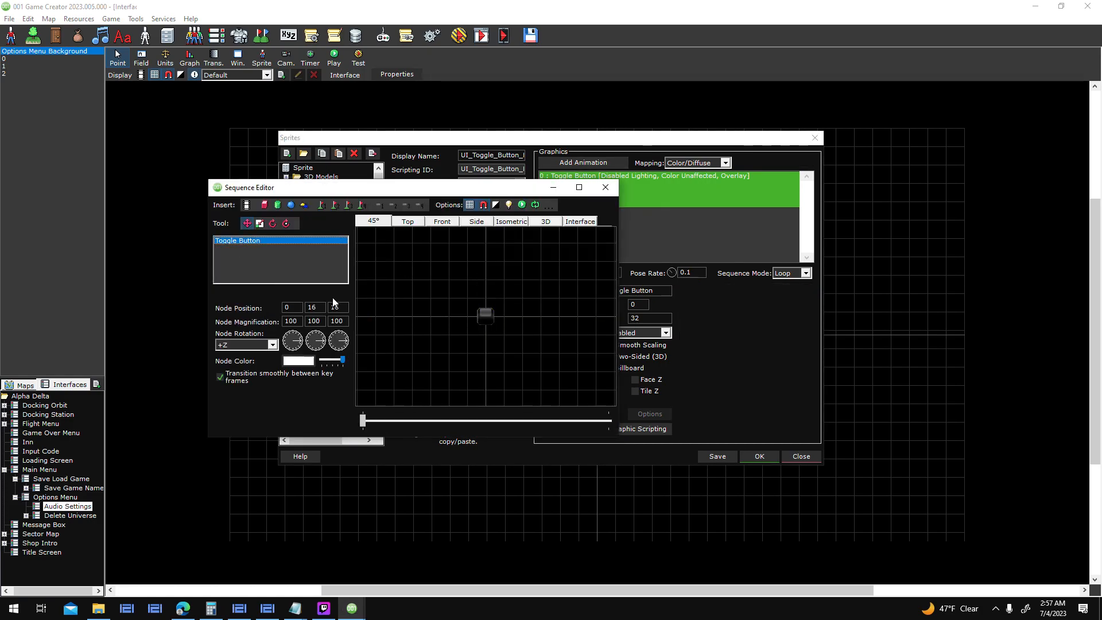
pyautogui.click(605, 187)
pyautogui.click(762, 458)
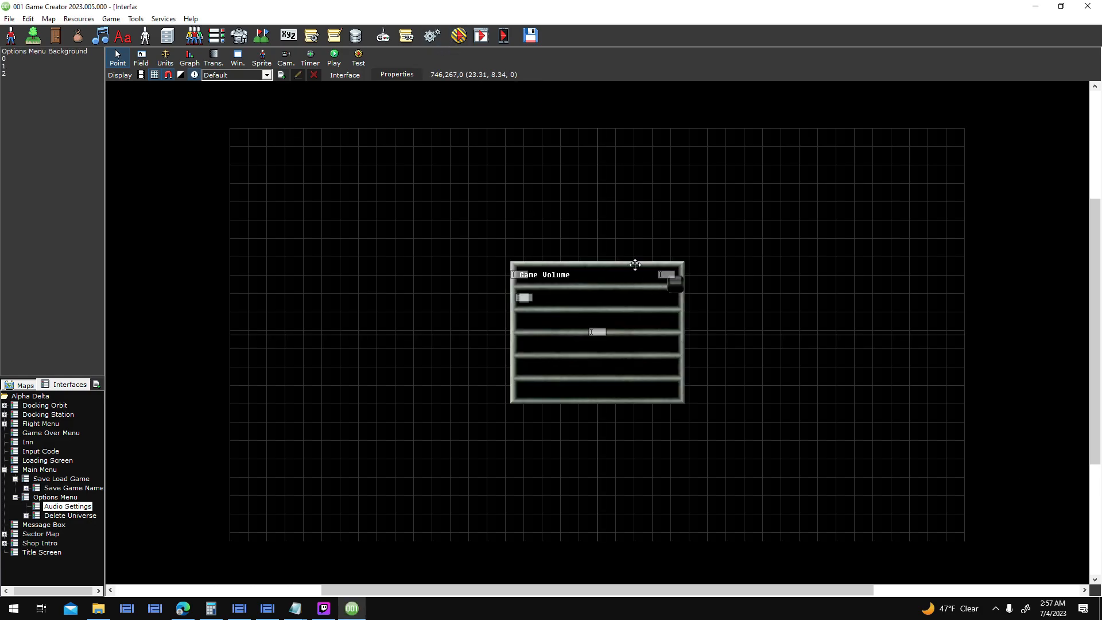
# - Center the alignment of the toggle button field at 760, 256 and hide the field labels in the interface view
pyautogui.doubleClick(673, 272)
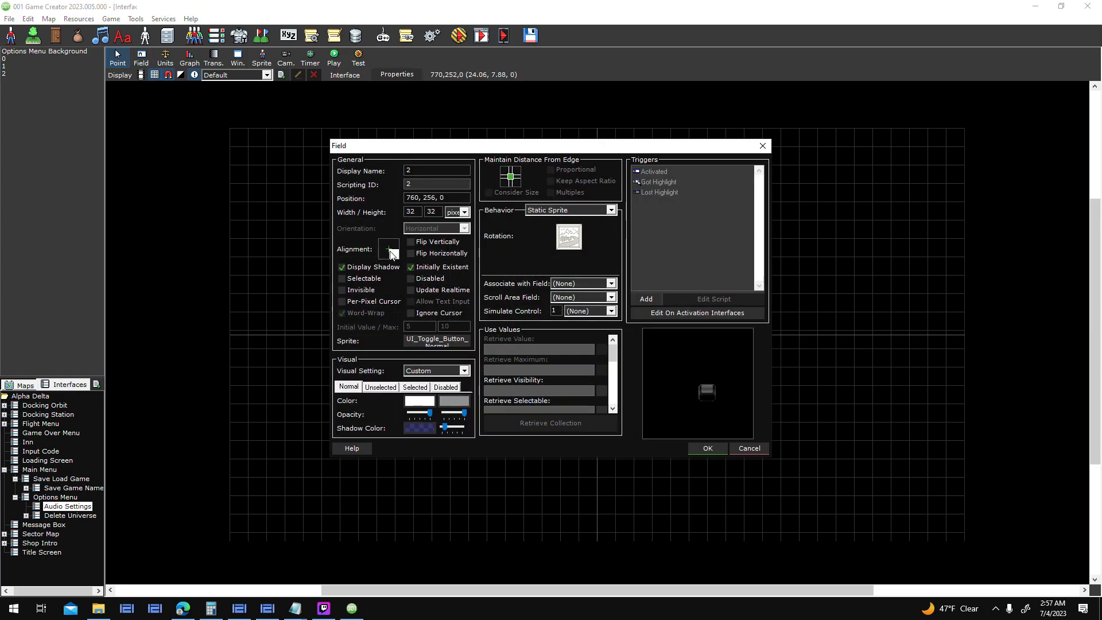
pyautogui.click(709, 448)
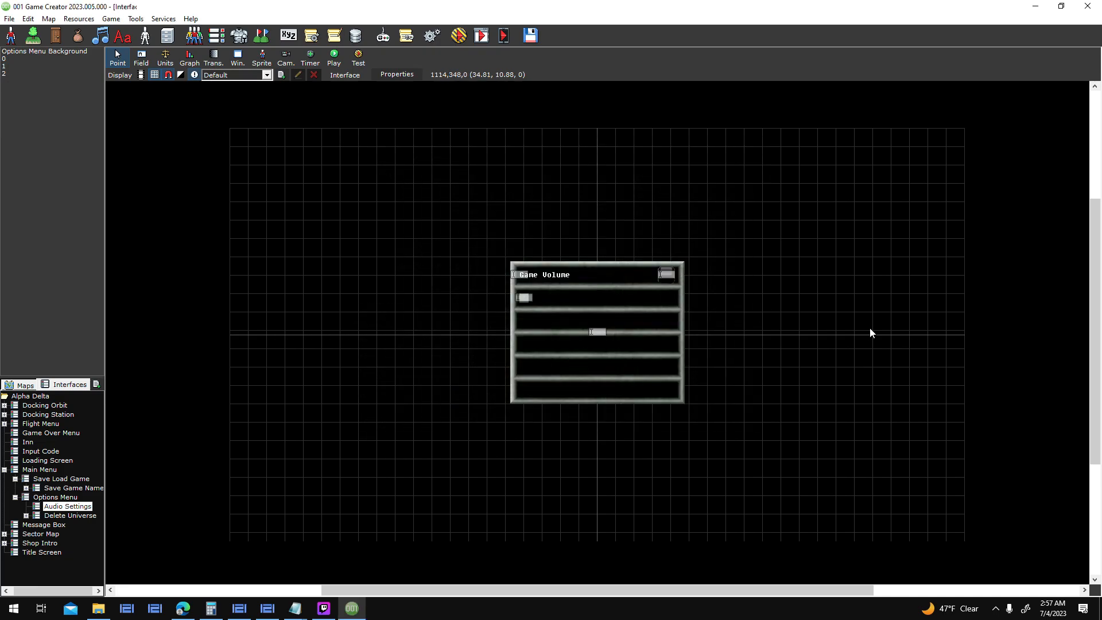
pyautogui.moveTo(647, 269); pyautogui.dragTo(652, 269)
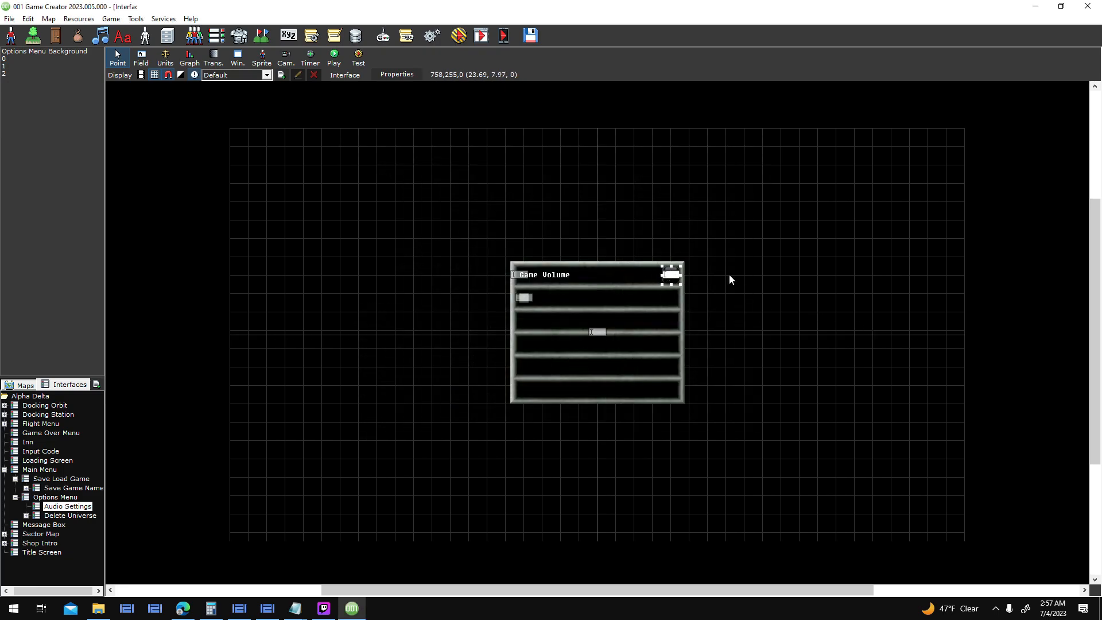
pyautogui.click(194, 74)
pyautogui.moveTo(671, 274); pyautogui.dragTo(666, 274)
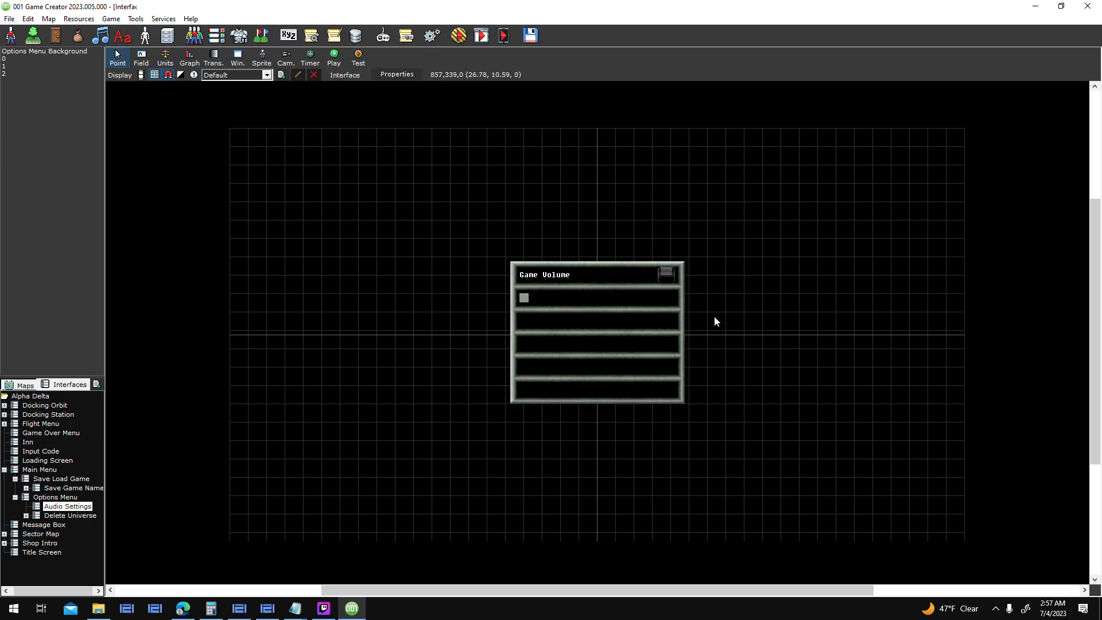
# - Change the Game Volume label's initial text to "Master Audio On/Off:"
pyautogui.doubleClick(560, 273)
pyautogui.doubleClick(430, 326)
pyautogui.write('Audio')
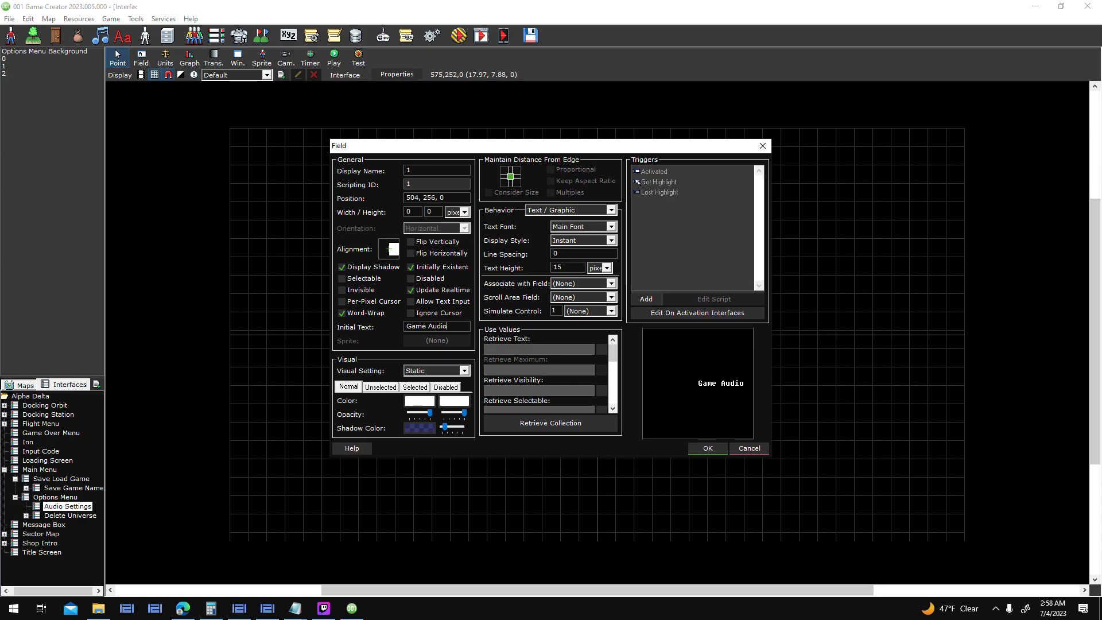
pyautogui.press('BackSpace')
pyautogui.press('BackSpace')
pyautogui.press('BackSpace')
pyautogui.press('BackSpace')
pyautogui.write('Master Audio On/Off')
pyautogui.press('Return')
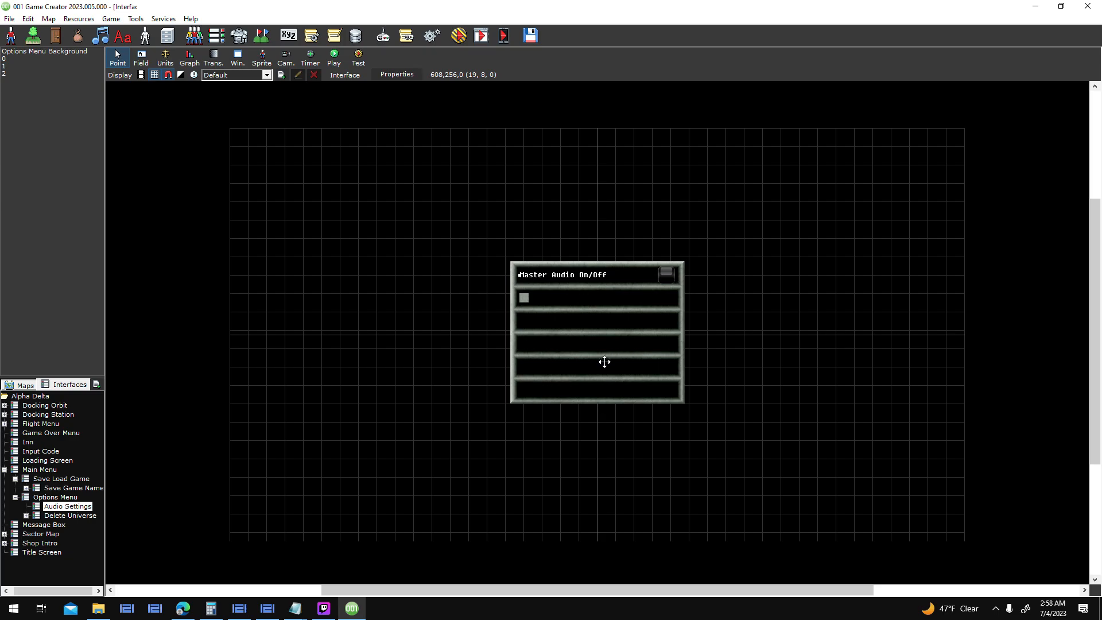
pyautogui.doubleClick(527, 381)
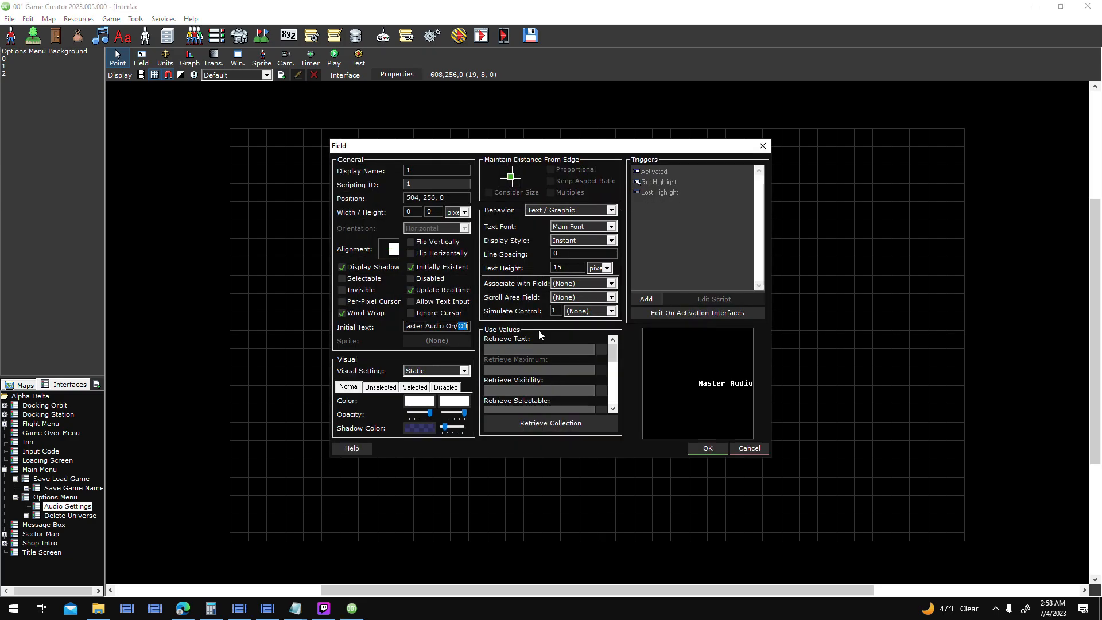
pyautogui.press('Return')
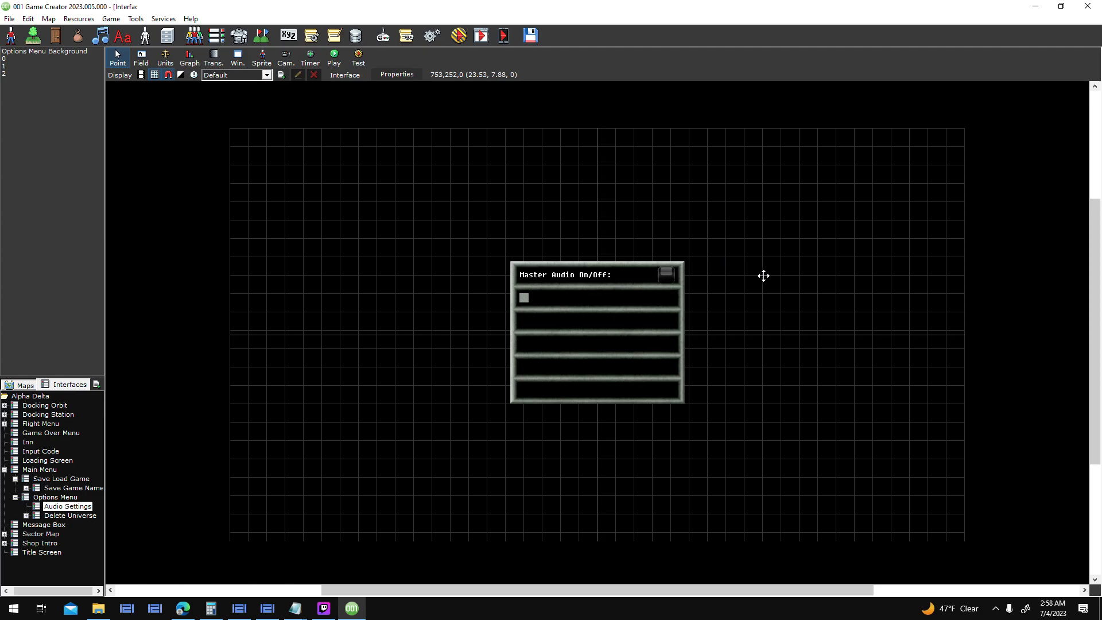
# - Add an Enable/Disable Sounds Option event with Sounds / Music set to Yes to the toggle button field's Activated script
pyautogui.doubleClick(676, 170)
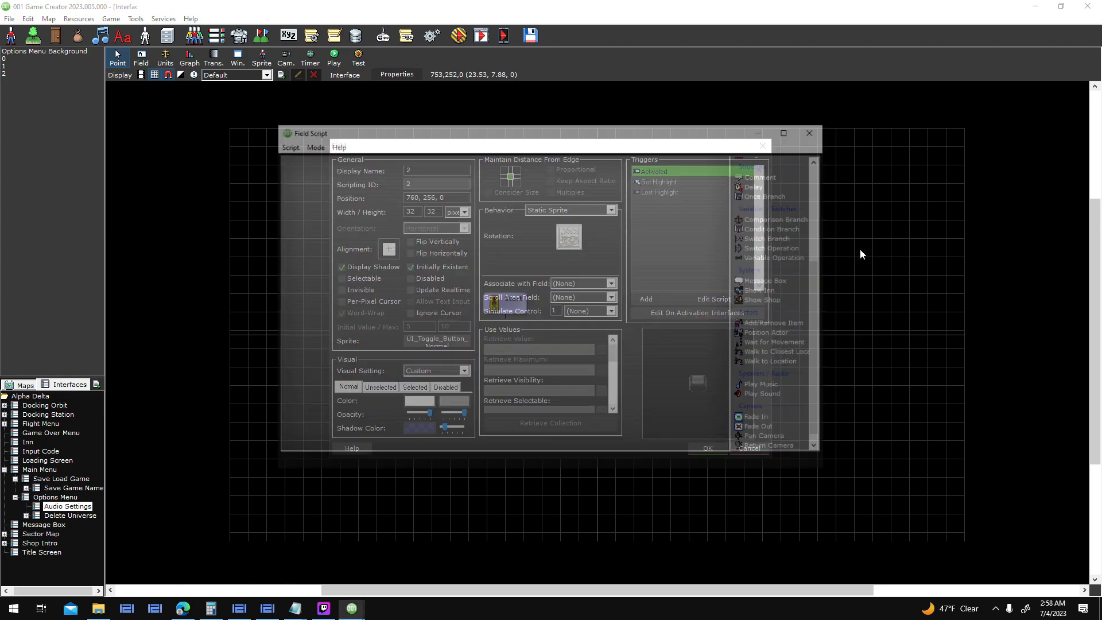
pyautogui.click(484, 463)
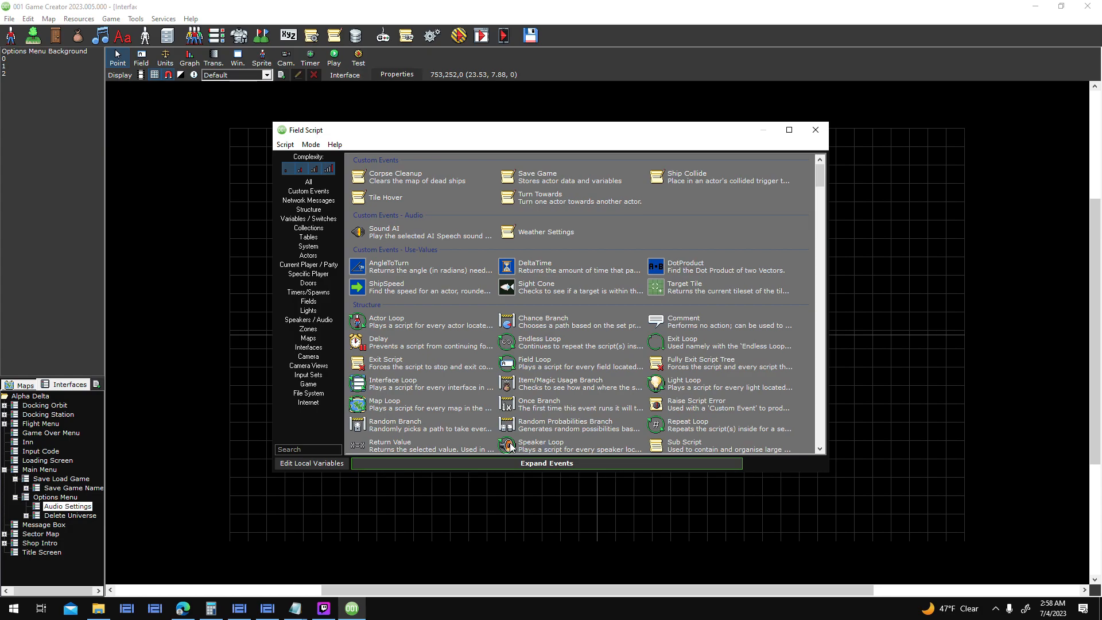
pyautogui.click(319, 385)
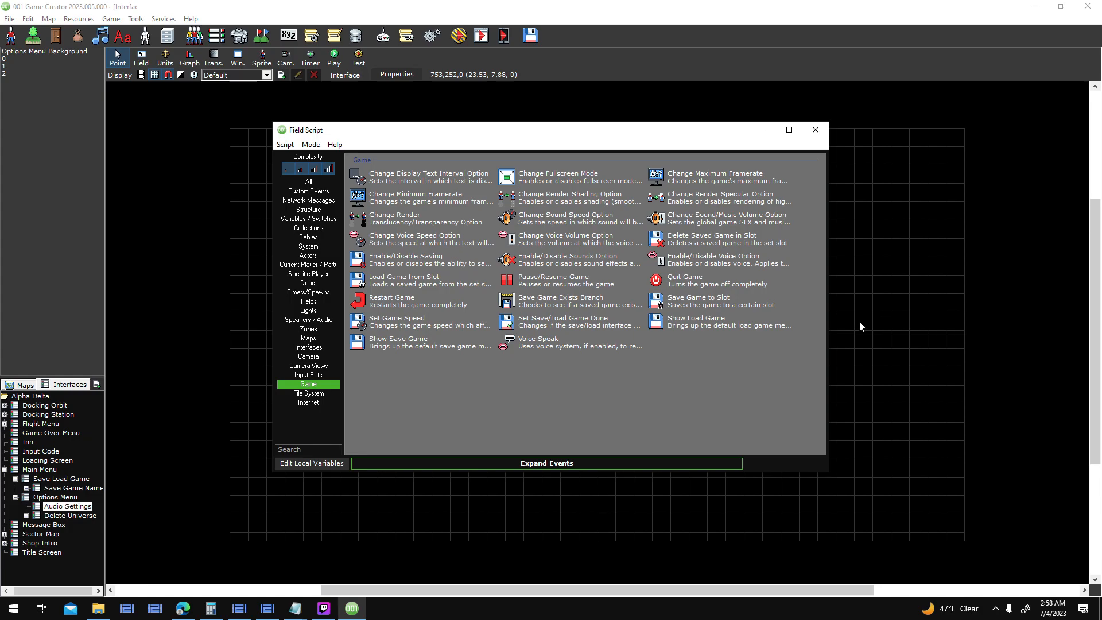
pyautogui.doubleClick(590, 264)
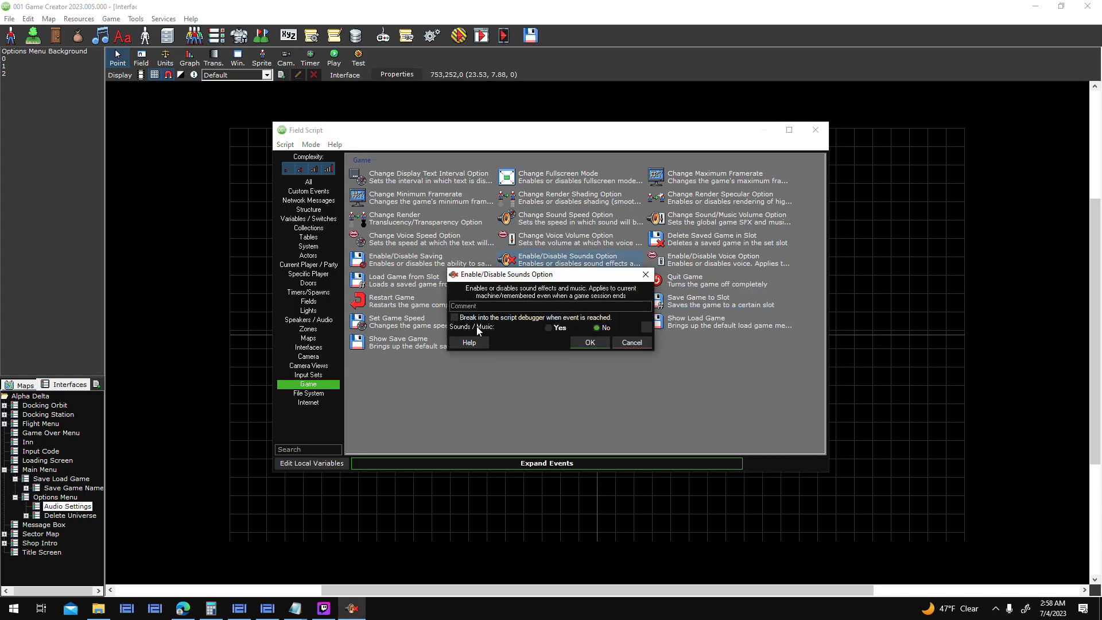
pyautogui.click(585, 328)
pyautogui.click(558, 329)
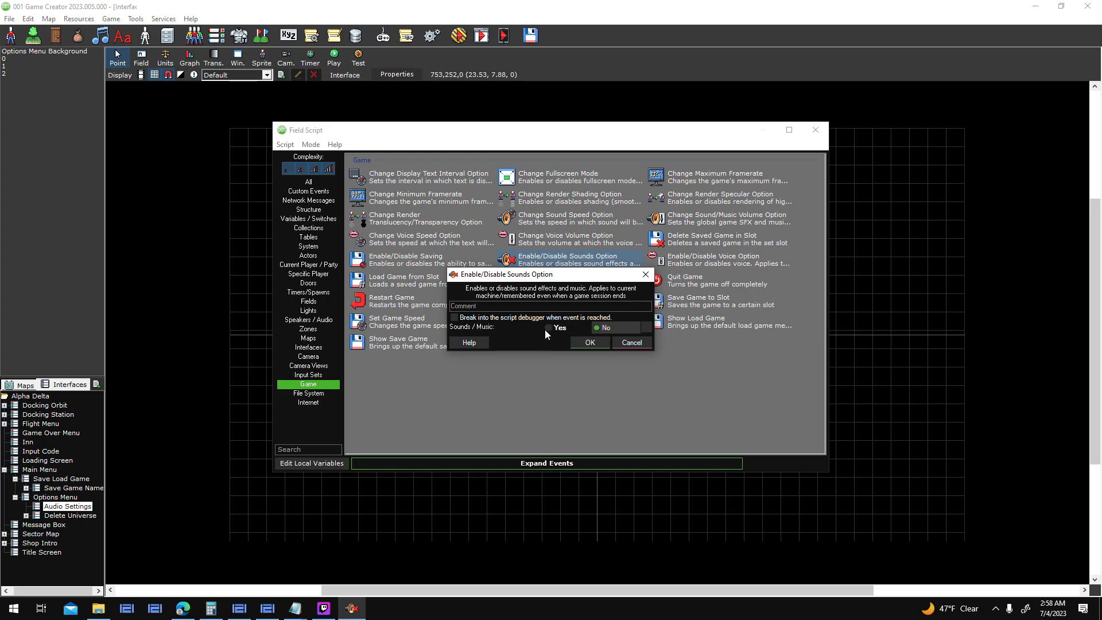
pyautogui.click(605, 343)
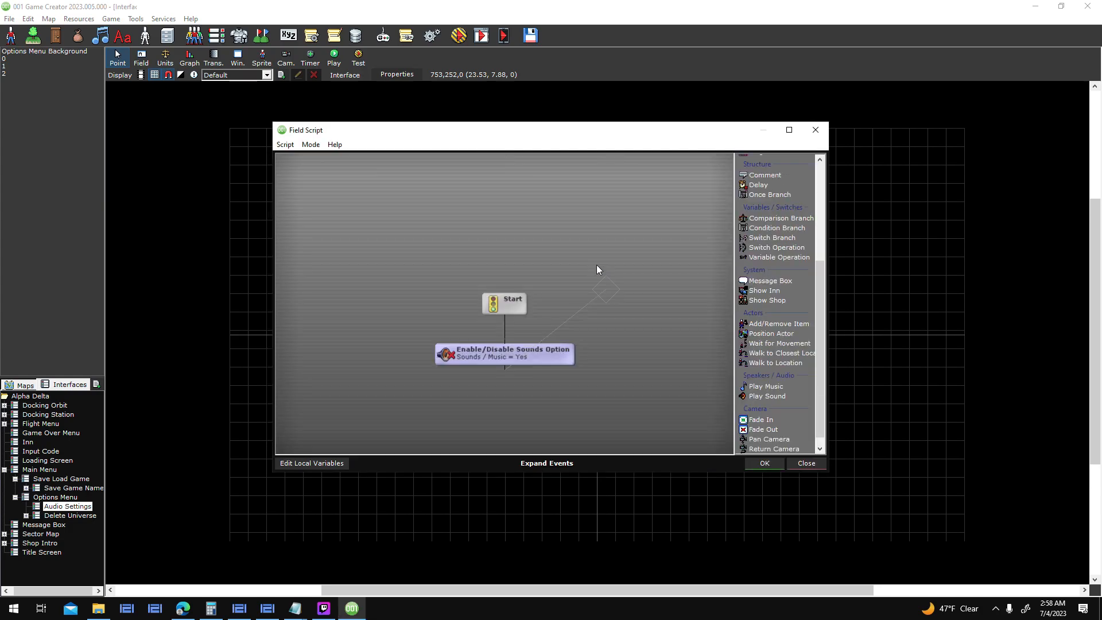
# - Detach the sounds event from Start, duplicate it beside the original, and set the copy's Sounds / Music to No
pyautogui.moveTo(524, 348); pyautogui.dragTo(456, 394)
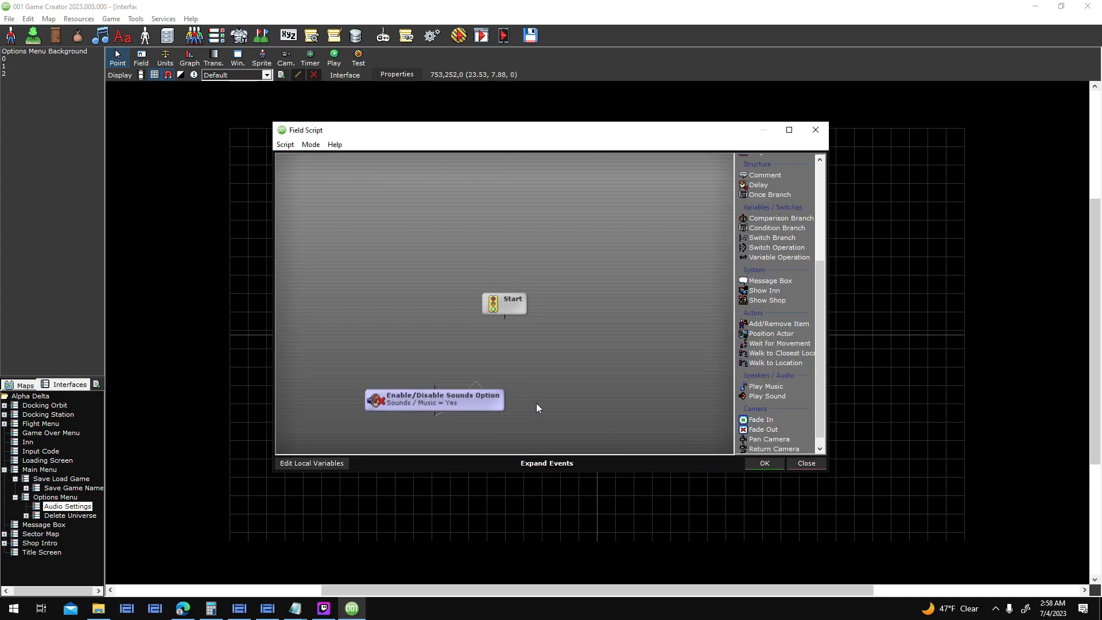
pyautogui.hotkey('ctrl', 'c')
pyautogui.hotkey('ctrl', 'v')
pyautogui.doubleClick(604, 402)
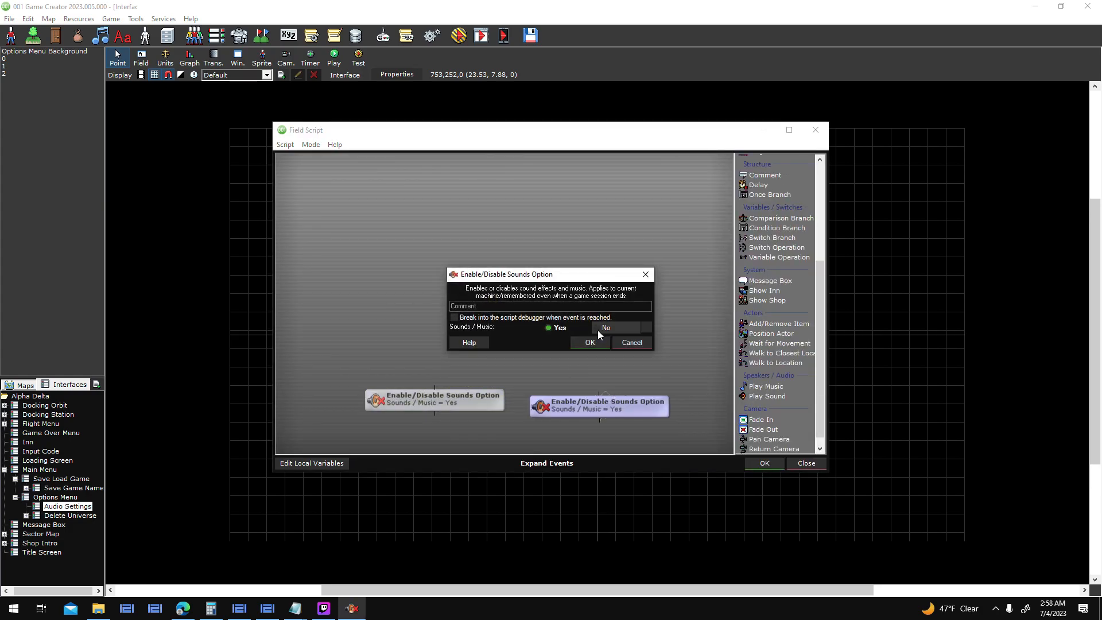
pyautogui.click(591, 343)
# - Add a Condition Branch to the script with the Game Options value Sounds Enabled as its expression
pyautogui.click(789, 130)
pyautogui.click(461, 366)
pyautogui.click(494, 260)
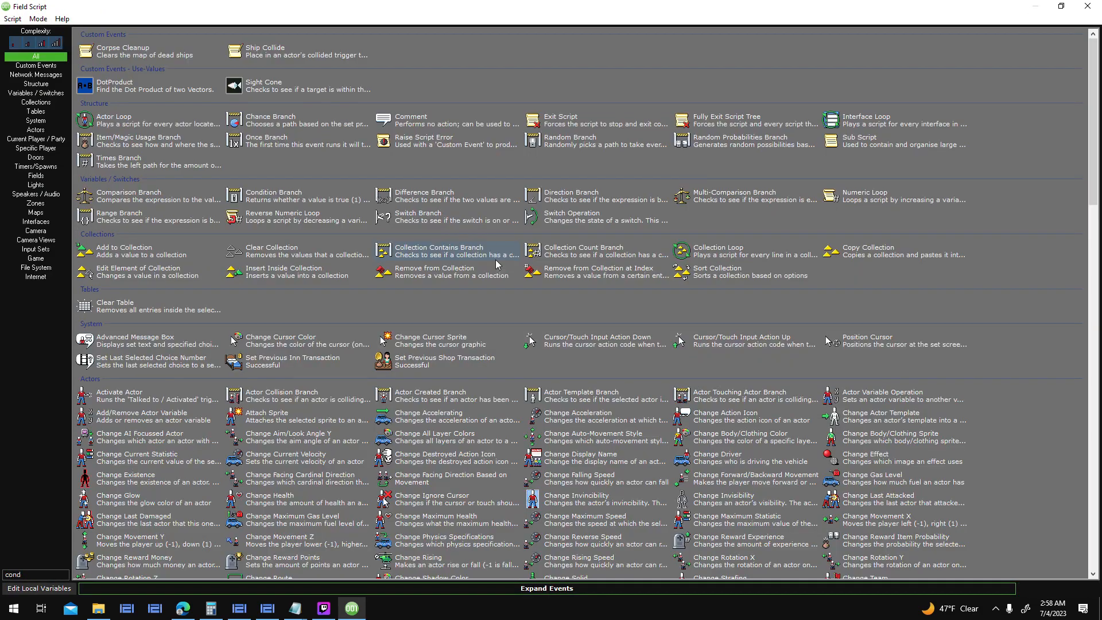
pyautogui.write('cond')
pyautogui.click(207, 55)
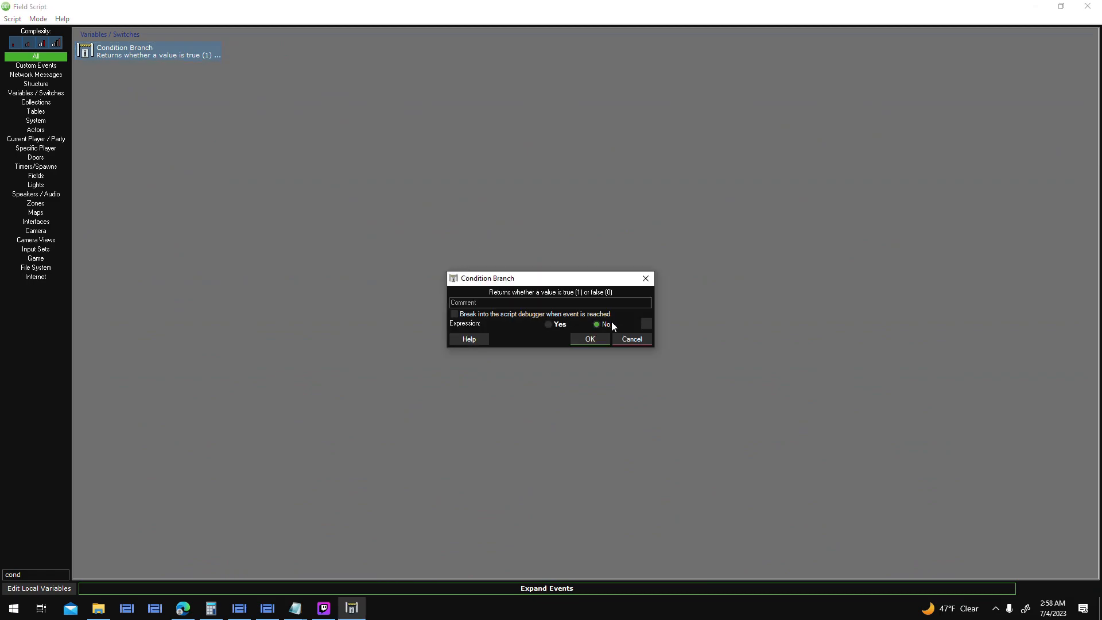
pyautogui.click(644, 325)
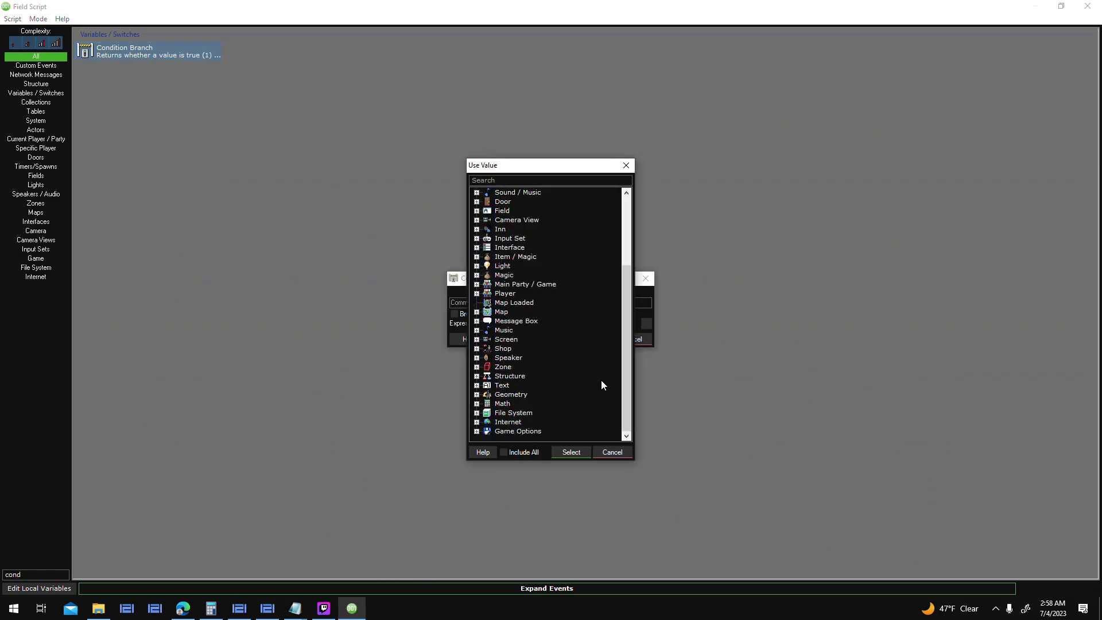
pyautogui.click(527, 453)
pyautogui.scroll(-10, 546, 425)
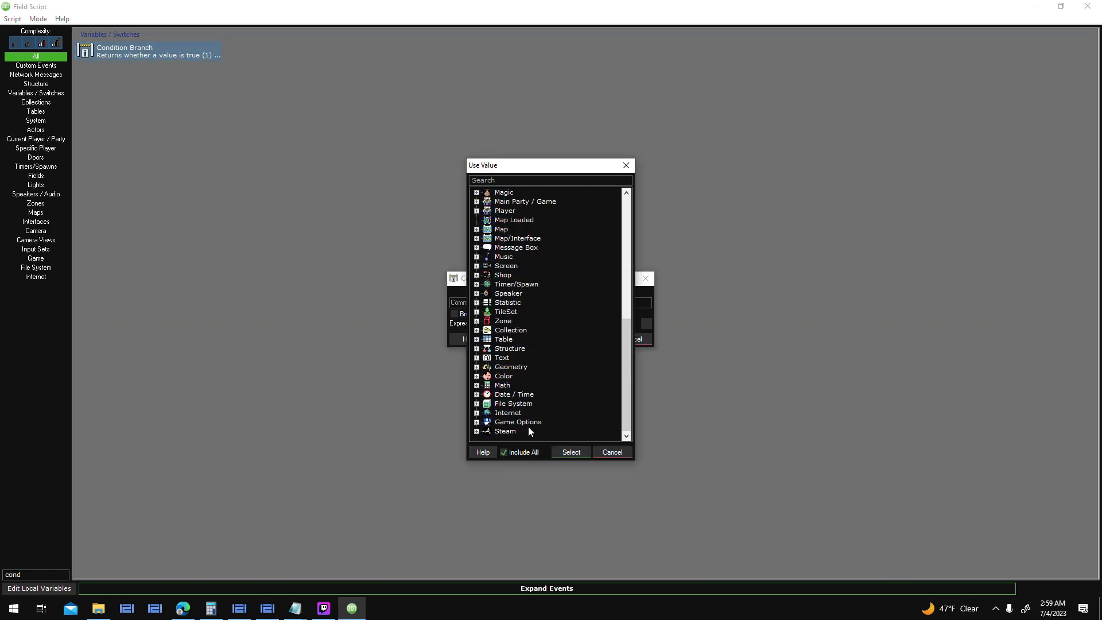
pyautogui.click(477, 423)
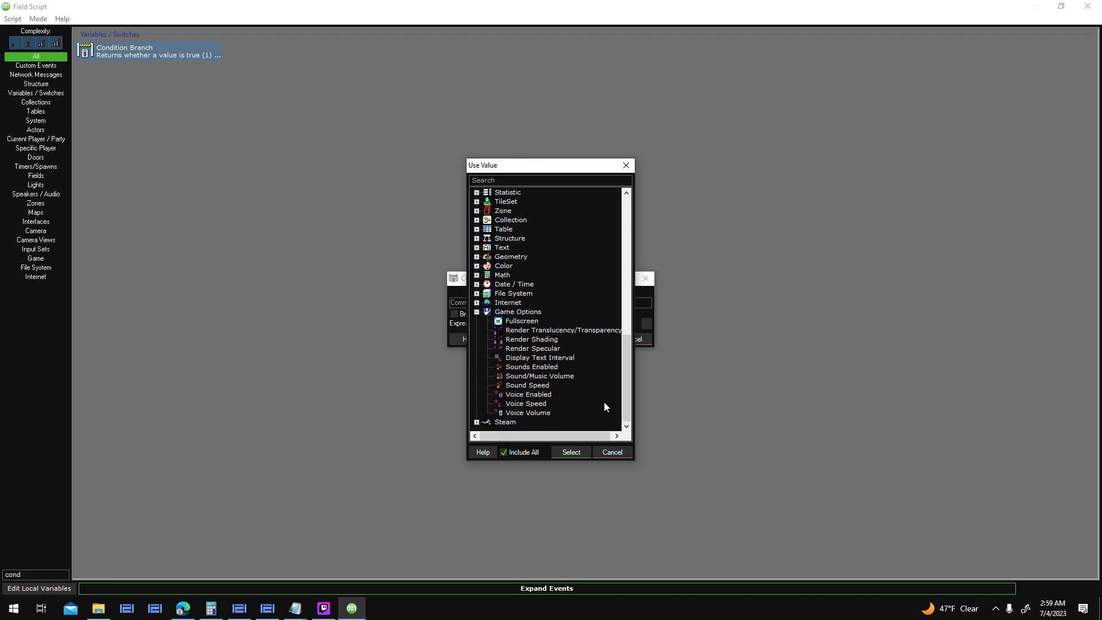
pyautogui.click(532, 368)
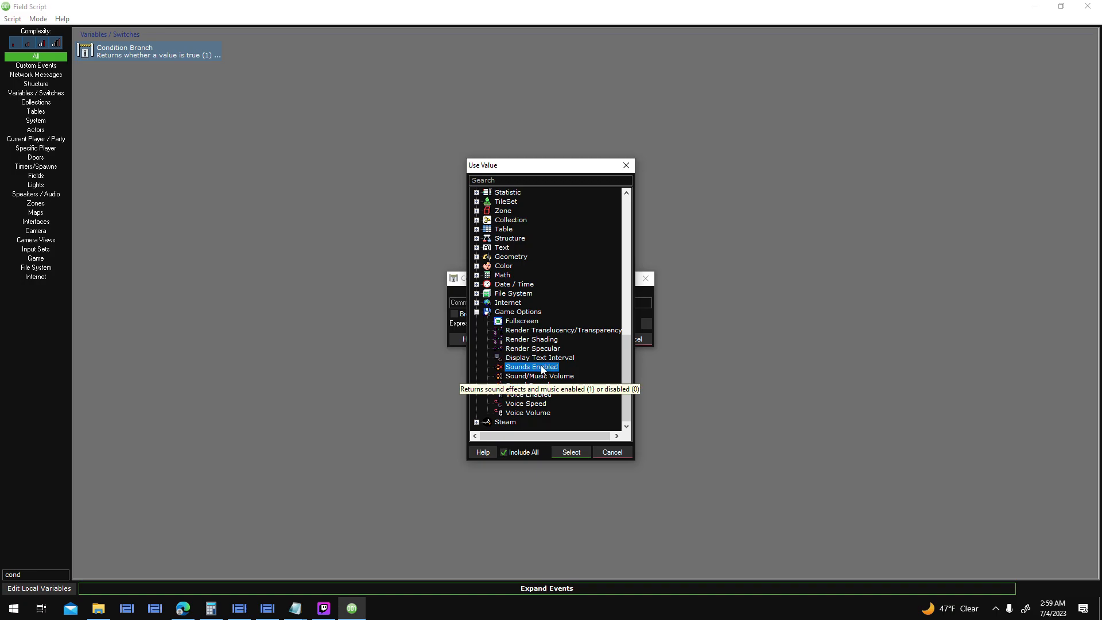
pyautogui.doubleClick(530, 367)
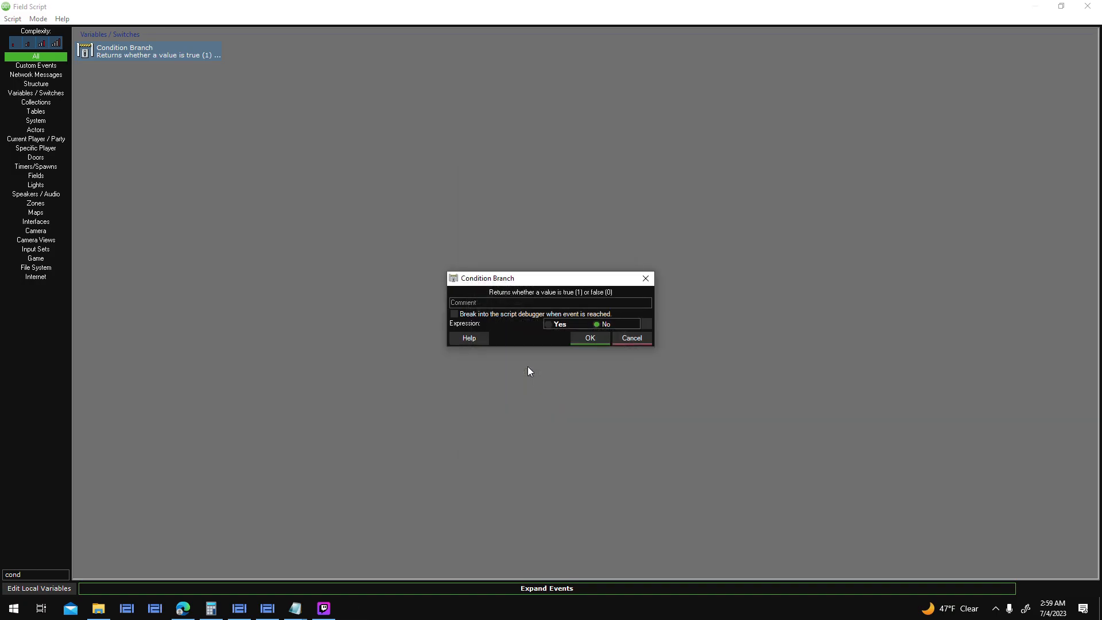
pyautogui.click(591, 338)
# - Arrange the two sounds events below the Condition Branch, linking its true output to the No event and its false output to Yes
pyautogui.moveTo(652, 359); pyautogui.dragTo(695, 386)
pyautogui.click(499, 307)
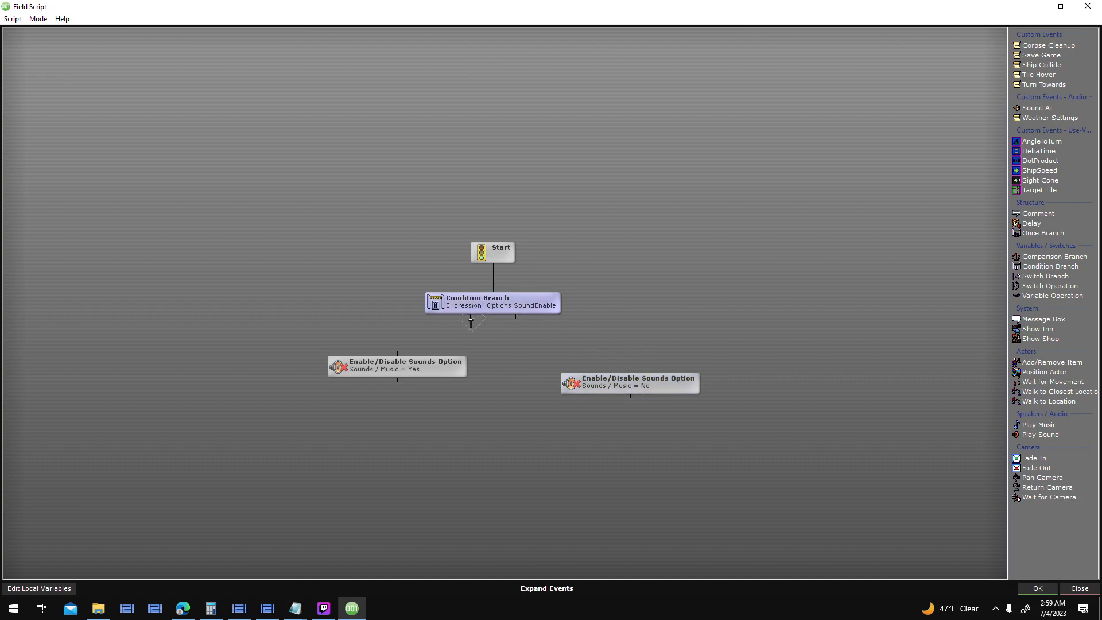
pyautogui.moveTo(436, 362); pyautogui.dragTo(689, 432)
pyautogui.moveTo(654, 384); pyautogui.dragTo(435, 371)
pyautogui.moveTo(471, 316); pyautogui.dragTo(434, 373)
pyautogui.moveTo(433, 377); pyautogui.dragTo(431, 397)
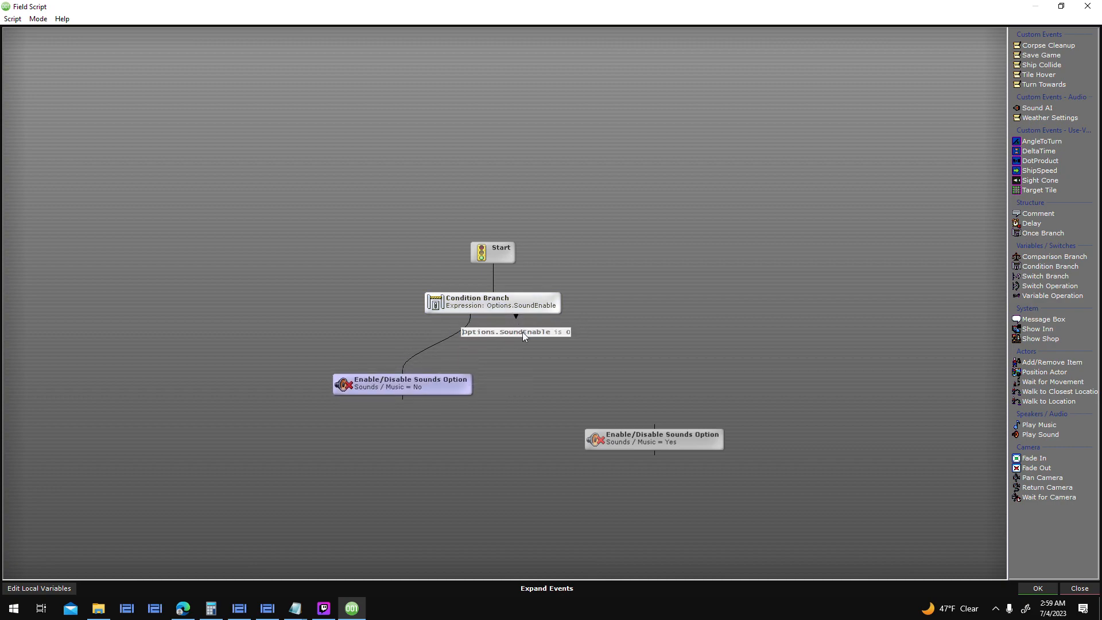
pyautogui.moveTo(634, 446); pyautogui.dragTo(565, 391)
pyautogui.moveTo(516, 317); pyautogui.dragTo(586, 380)
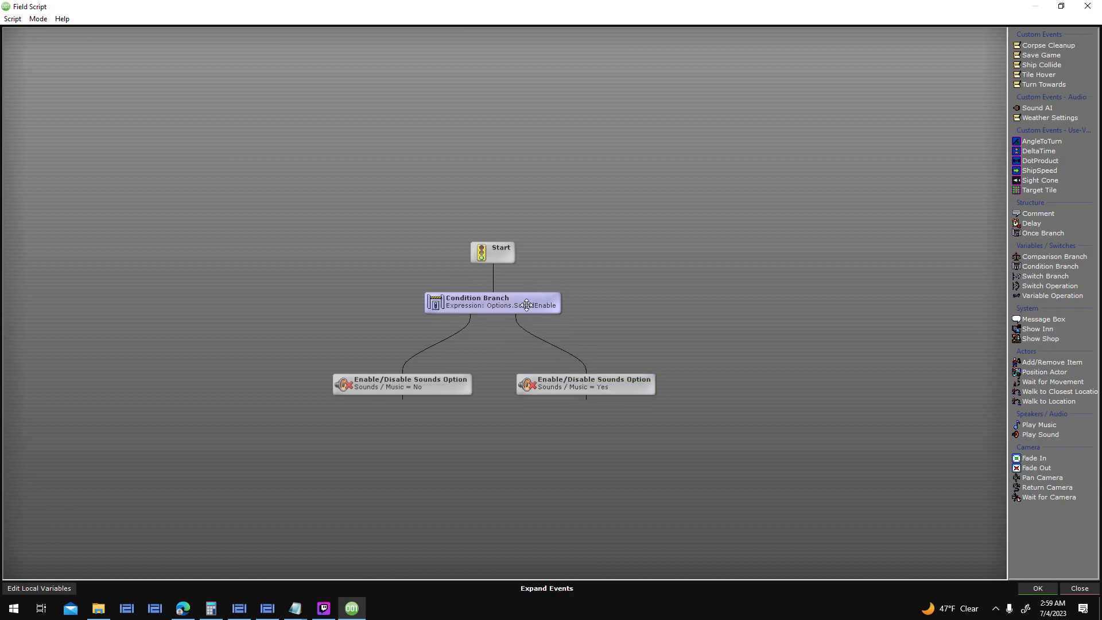
# - Add the comment "Is game audio enabled?" to the Condition Branch
pyautogui.doubleClick(526, 304)
pyautogui.click(524, 301)
pyautogui.write('Is game audio enabled?')
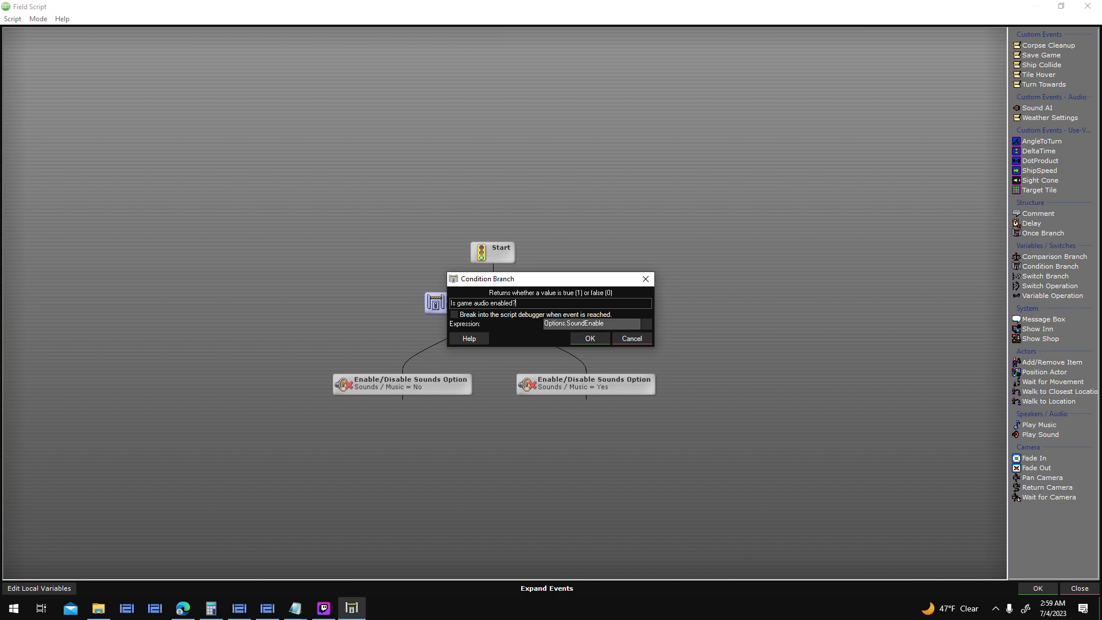
pyautogui.press('Return')
# - Add the comment "YES: Turn off game audio" to the sounds event set to No
pyautogui.click(426, 378)
pyautogui.doubleClick(426, 378)
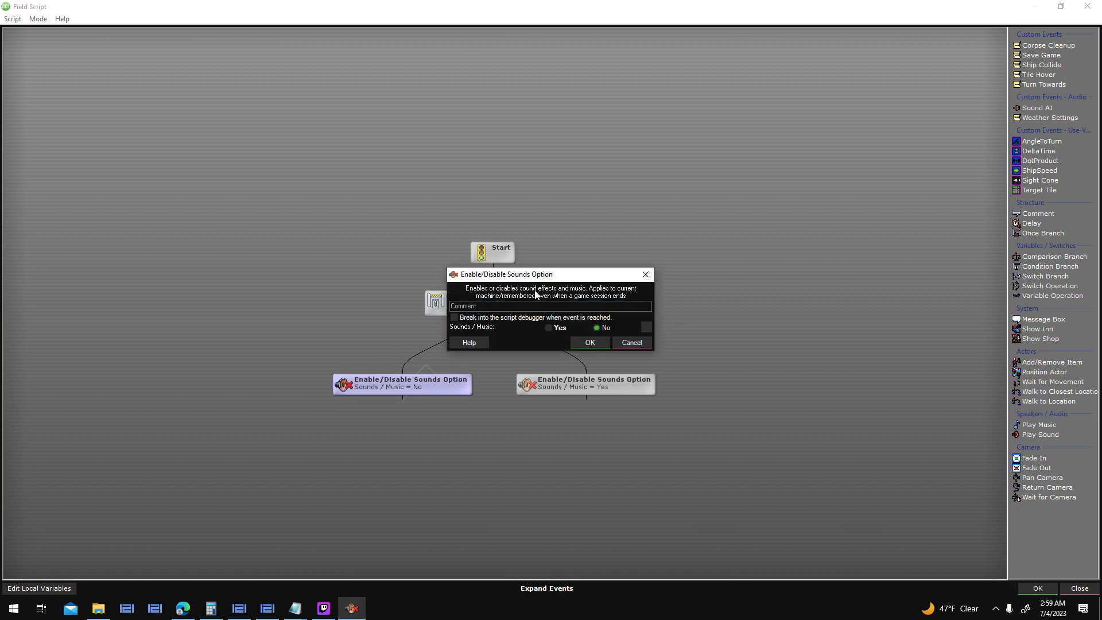
pyautogui.click(528, 306)
pyautogui.write('YES: Turn off game audio')
pyautogui.press('Return')
# - Comment the sounds event set to Yes with "NO: Turn on game audio" and accept the Activated script
pyautogui.click(597, 380)
pyautogui.doubleClick(597, 381)
pyautogui.write('NO: Tu')
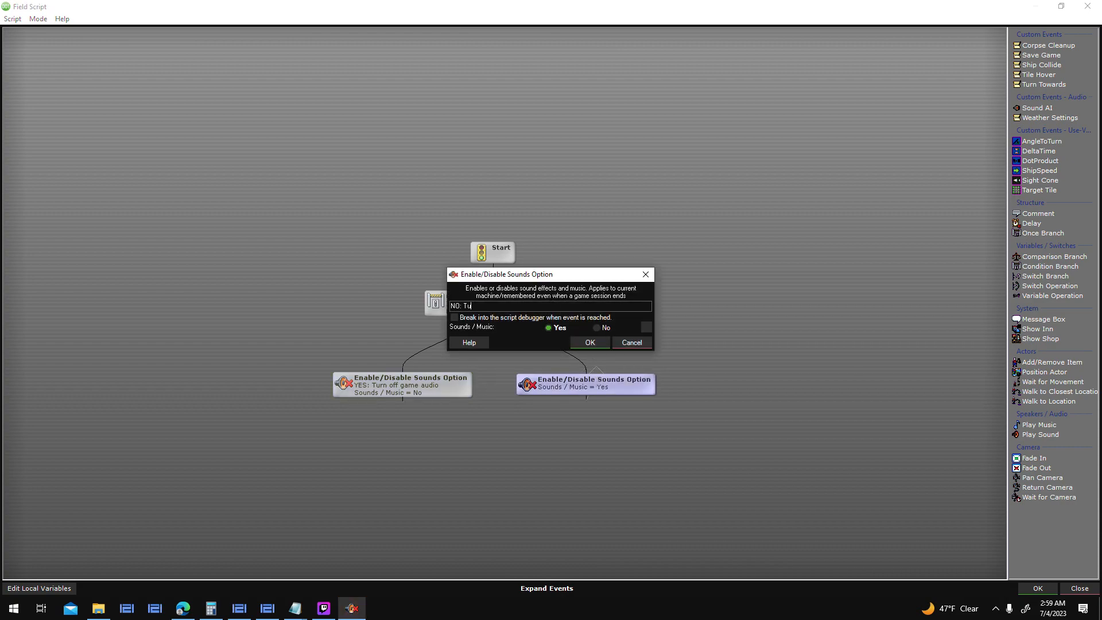
pyautogui.write('rn on game audio')
pyautogui.press('Return')
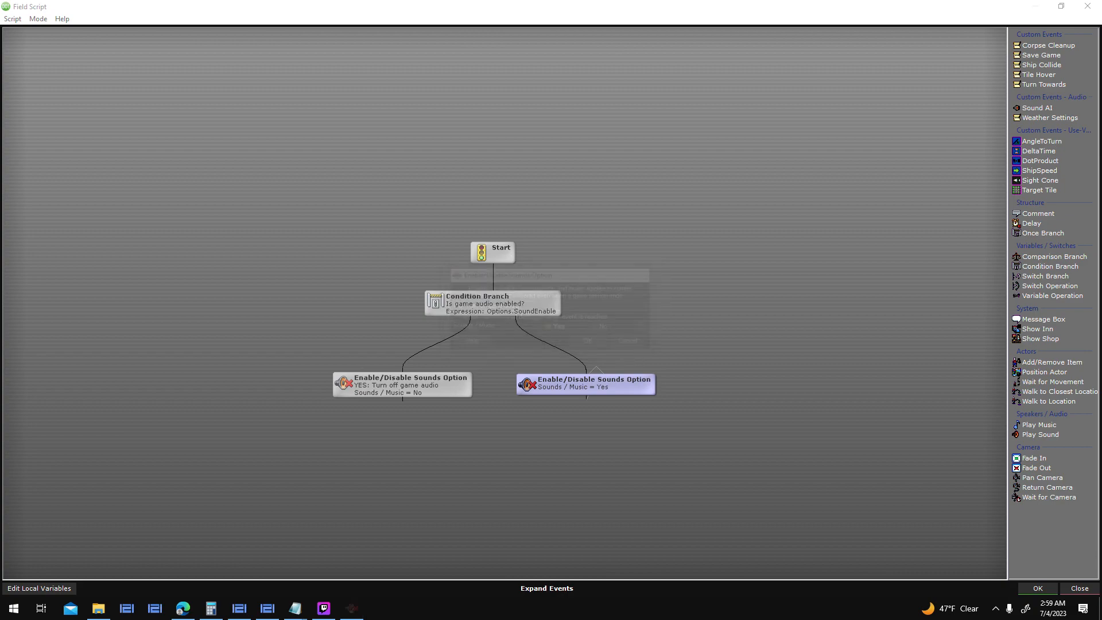
pyautogui.moveTo(643, 388); pyautogui.dragTo(645, 388)
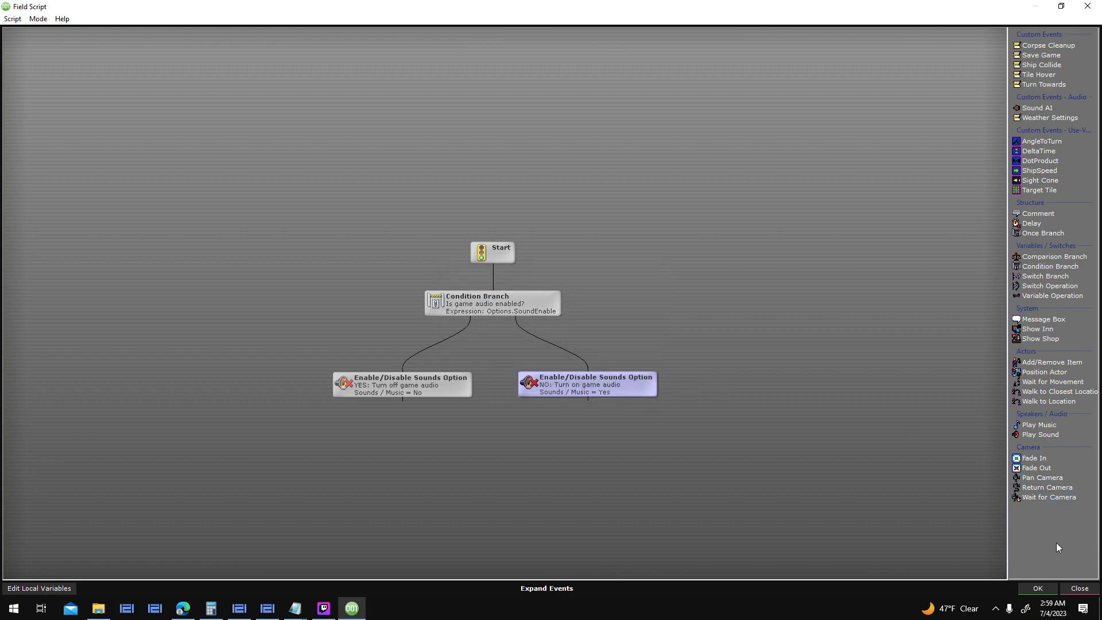
pyautogui.click(1037, 589)
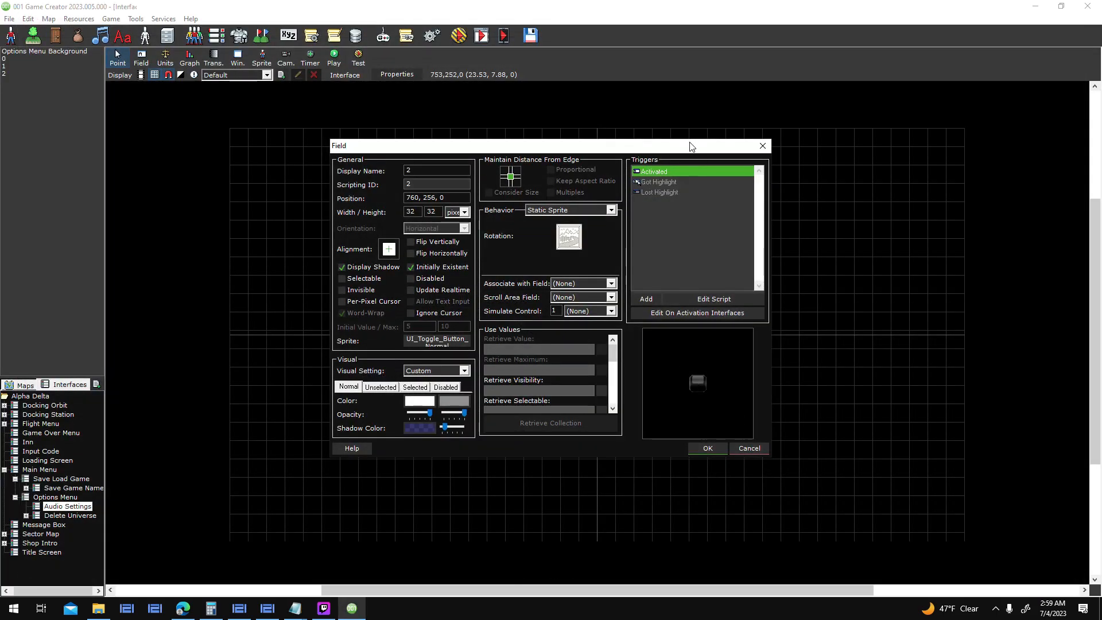
# - Delete the Got Highlight and Lost Highlight triggers from the toggle button field
pyautogui.click(683, 186)
pyautogui.press('Delete')
pyautogui.click(683, 181)
pyautogui.press('Delete')
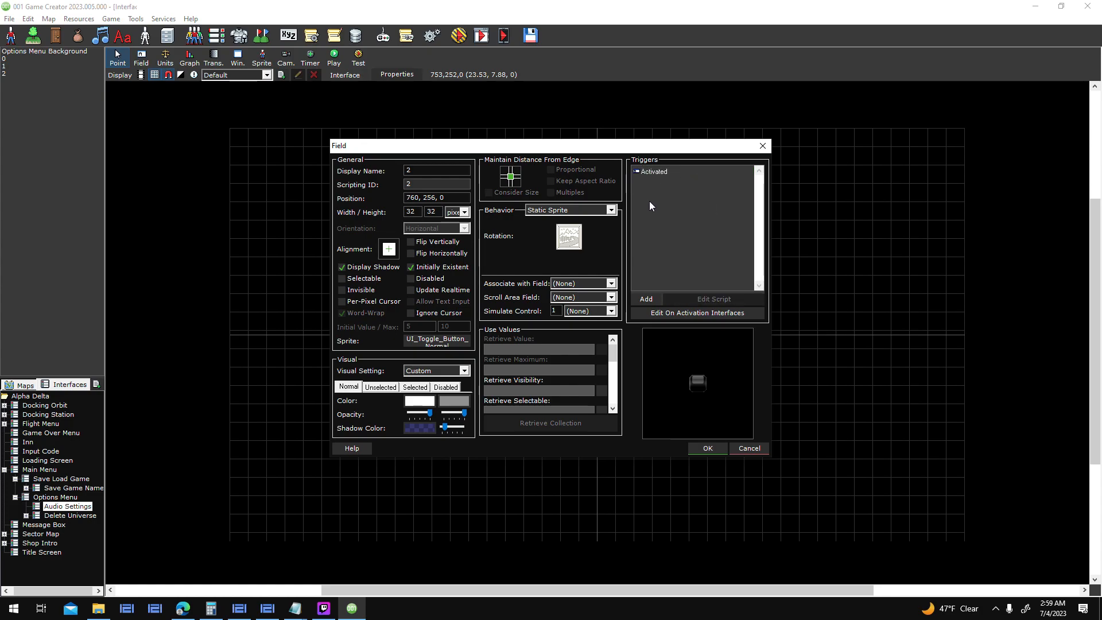
# - Review the event layout of the toggle button field's Activated script
pyautogui.scroll(-2, 614, 353)
pyautogui.scroll(2, 615, 352)
pyautogui.click(677, 172)
pyautogui.doubleClick(677, 172)
pyautogui.moveTo(690, 138); pyautogui.dragTo(502, 147)
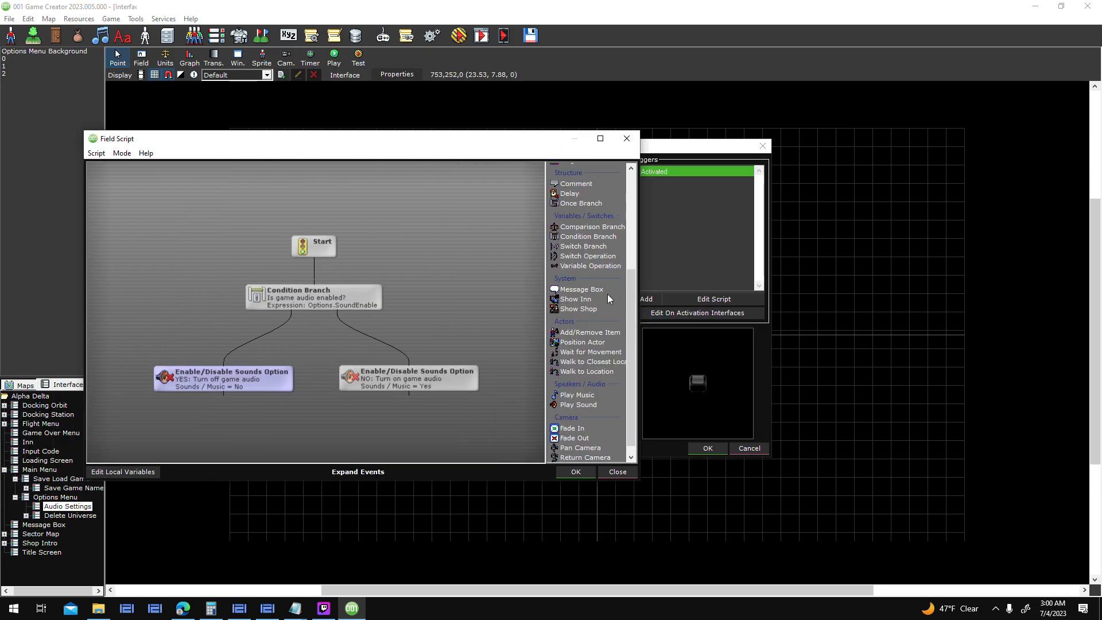
pyautogui.click(626, 138)
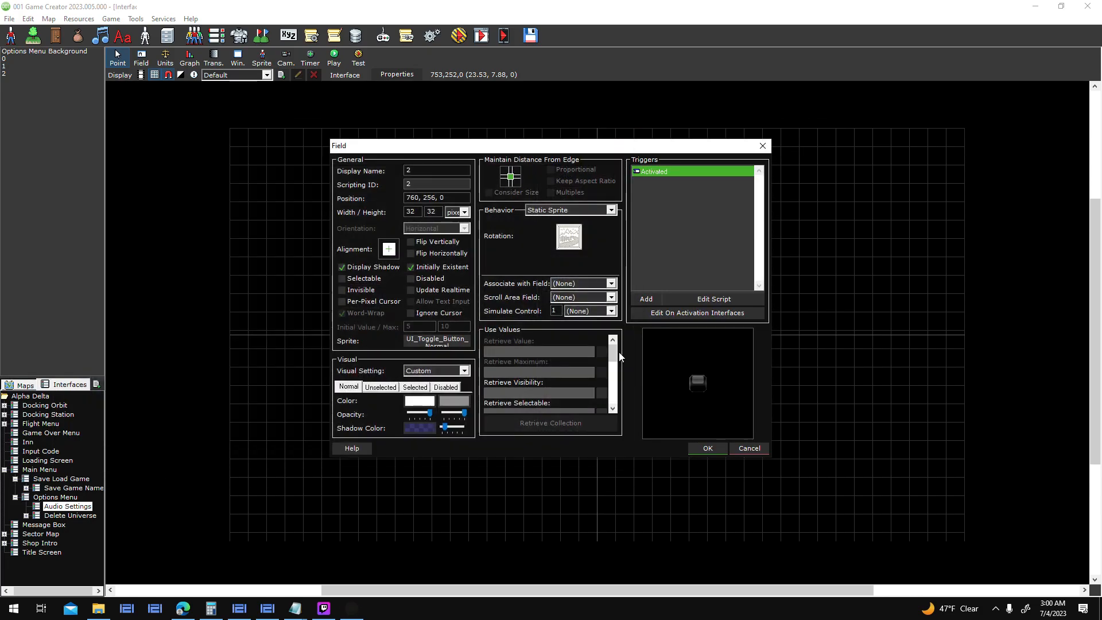
pyautogui.moveTo(614, 357); pyautogui.dragTo(615, 382)
pyautogui.click(600, 355)
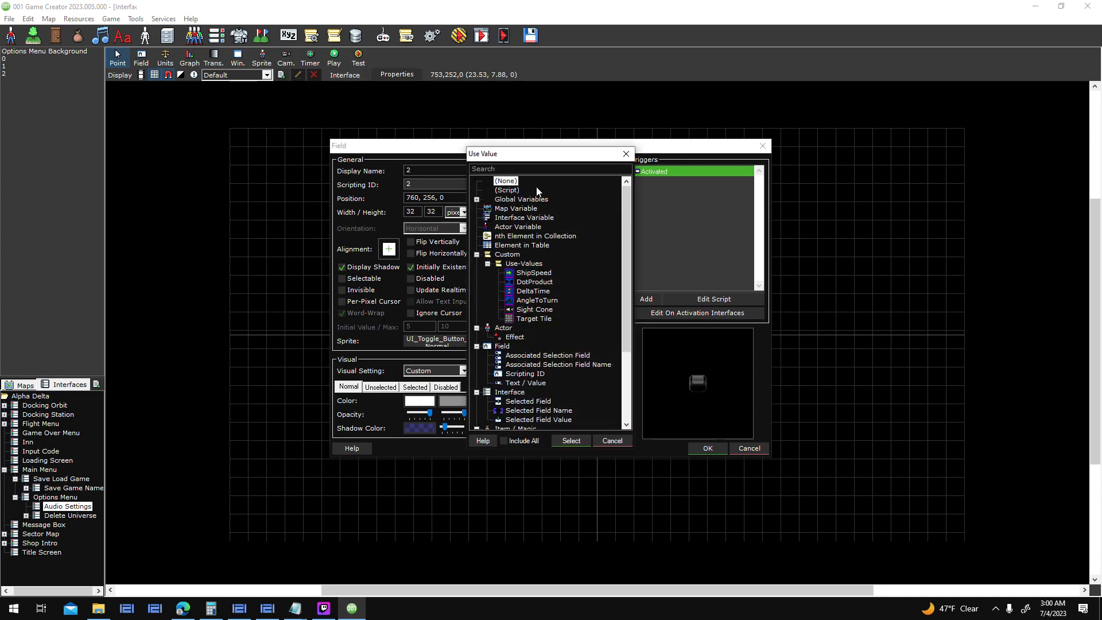
pyautogui.doubleClick(501, 192)
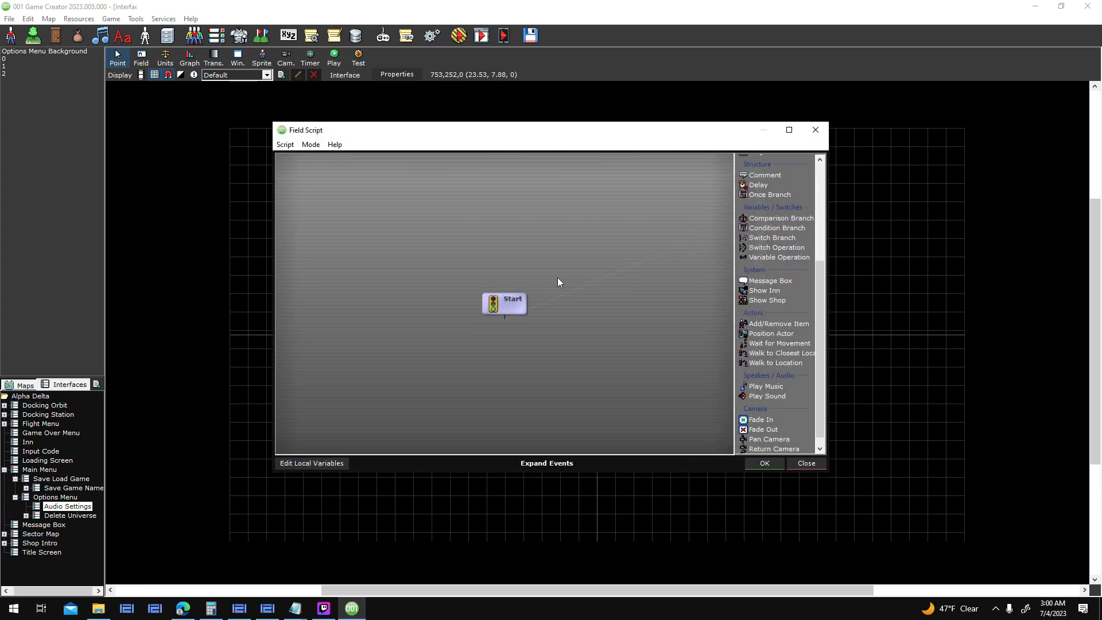
pyautogui.click(765, 463)
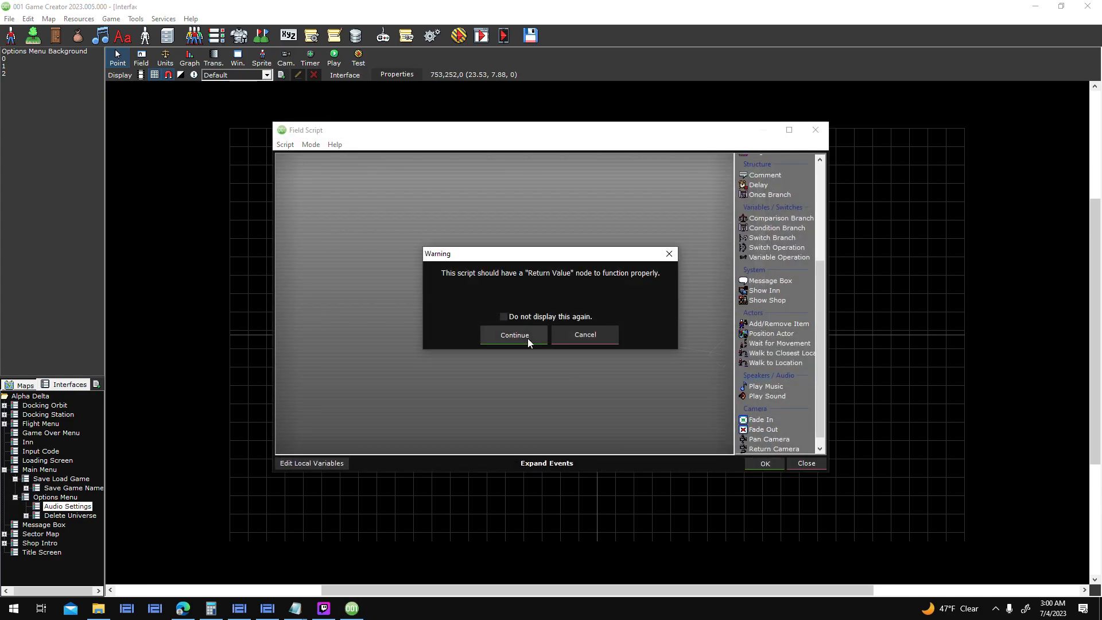
pyautogui.click(526, 338)
# - Copy the "Is game audio enabled?" Condition Branch from the Activated script into a new Retrieve Sprite script and link it to Start
pyautogui.click(569, 304)
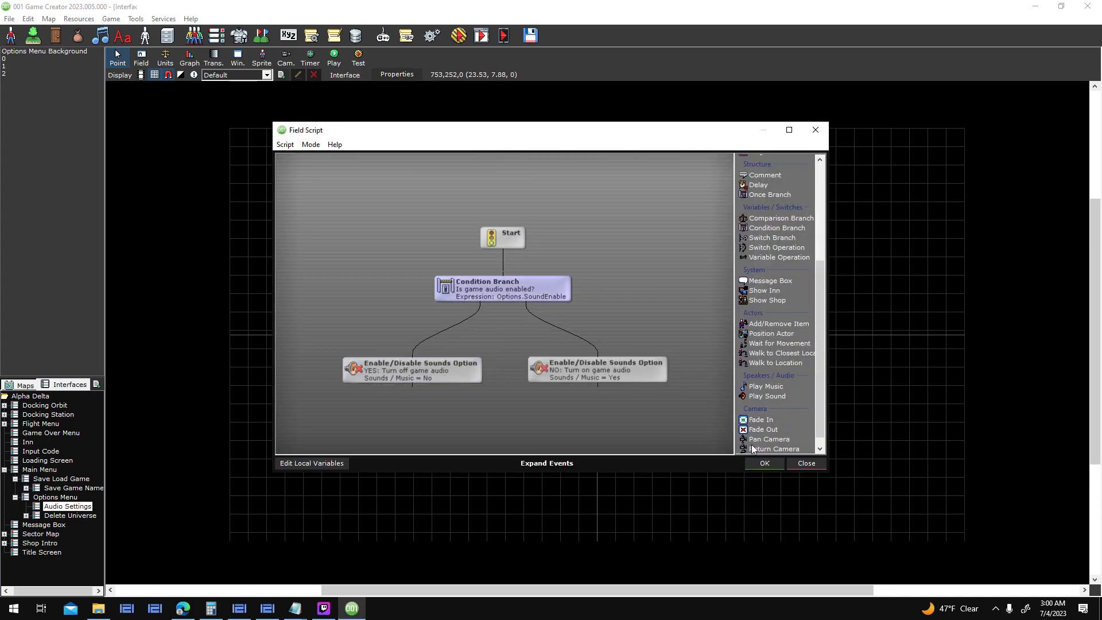
pyautogui.click(764, 463)
pyautogui.click(603, 356)
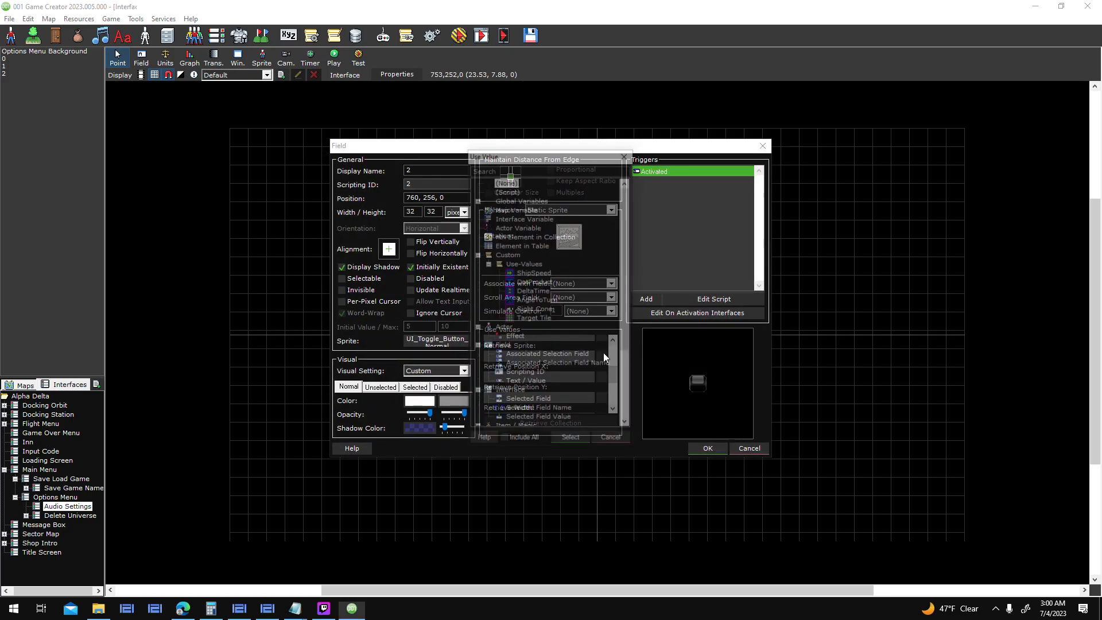
pyautogui.doubleClick(510, 191)
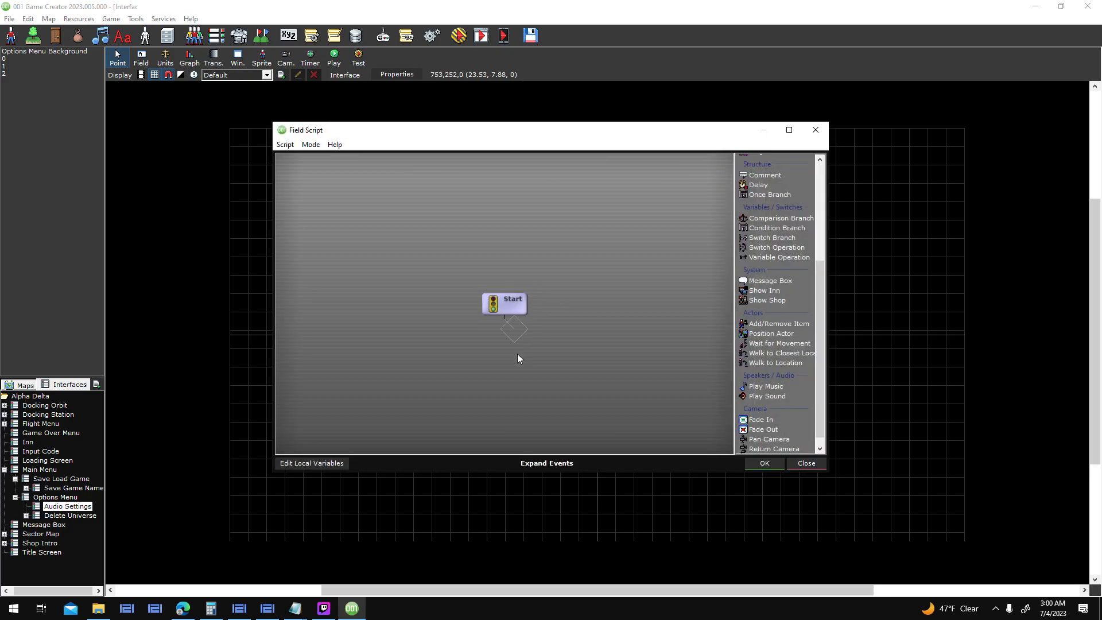
pyautogui.moveTo(573, 133); pyautogui.dragTo(674, 439)
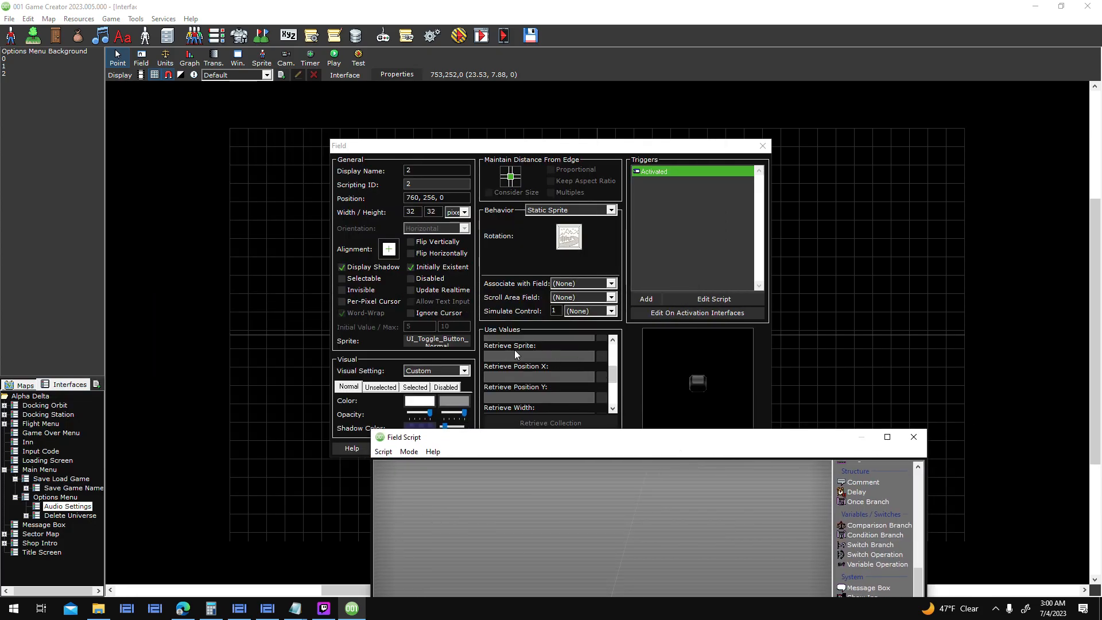
pyautogui.moveTo(573, 442); pyautogui.dragTo(519, 155)
pyautogui.hotkey('ctrl', 'v')
pyautogui.moveTo(551, 336); pyautogui.dragTo(557, 381)
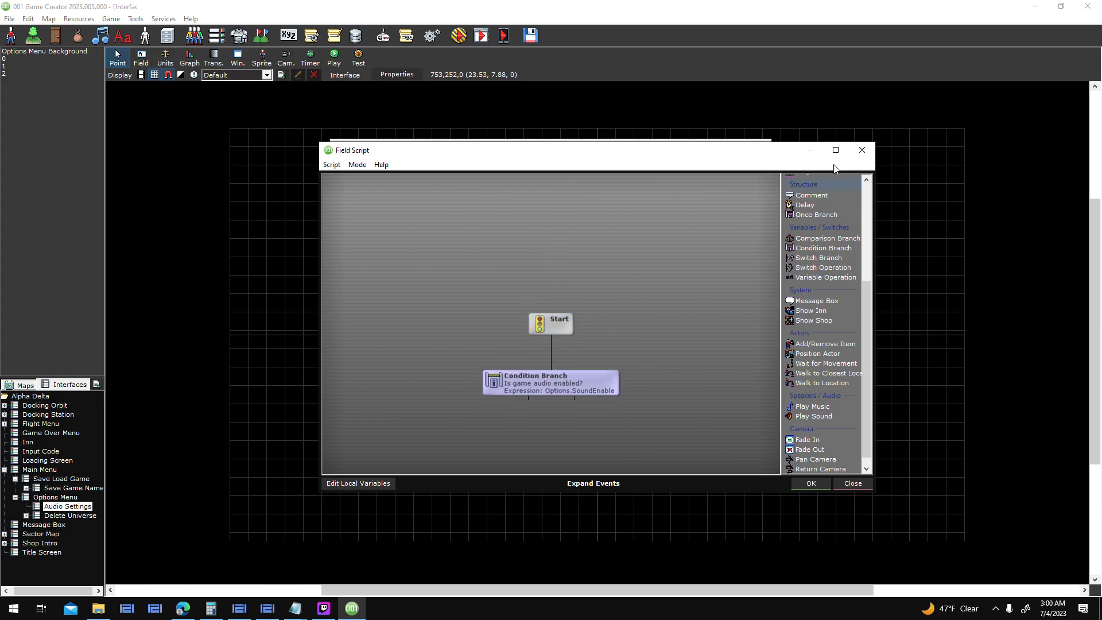
# - Add a Return Value event with value UI_Toggle_Button_Active to the Yes branch of the Retrieve Sprite script's Condition Branch
pyautogui.click(835, 150)
pyautogui.moveTo(501, 360); pyautogui.dragTo(489, 422)
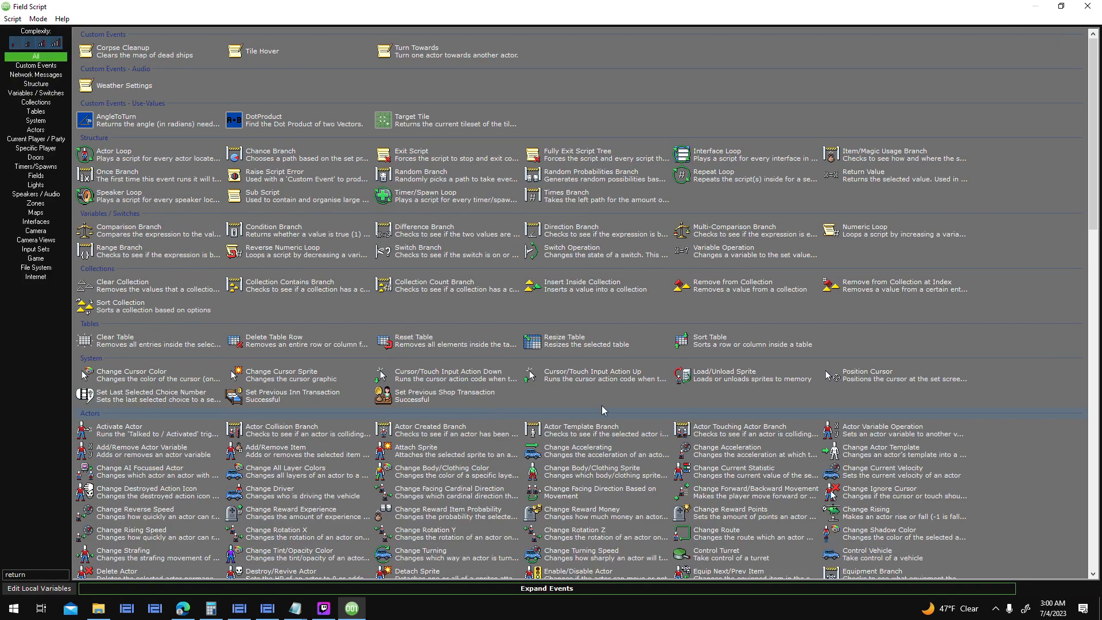
pyautogui.write('return')
pyautogui.press('Return')
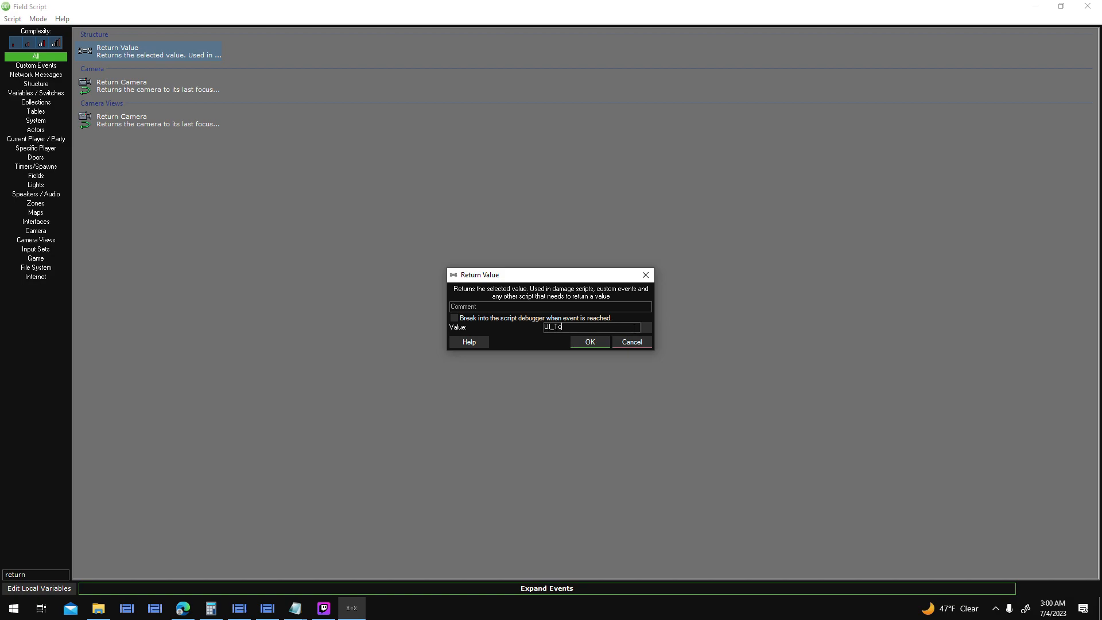
pyautogui.write('UI_Toggle_Button_Active')
pyautogui.press('Return')
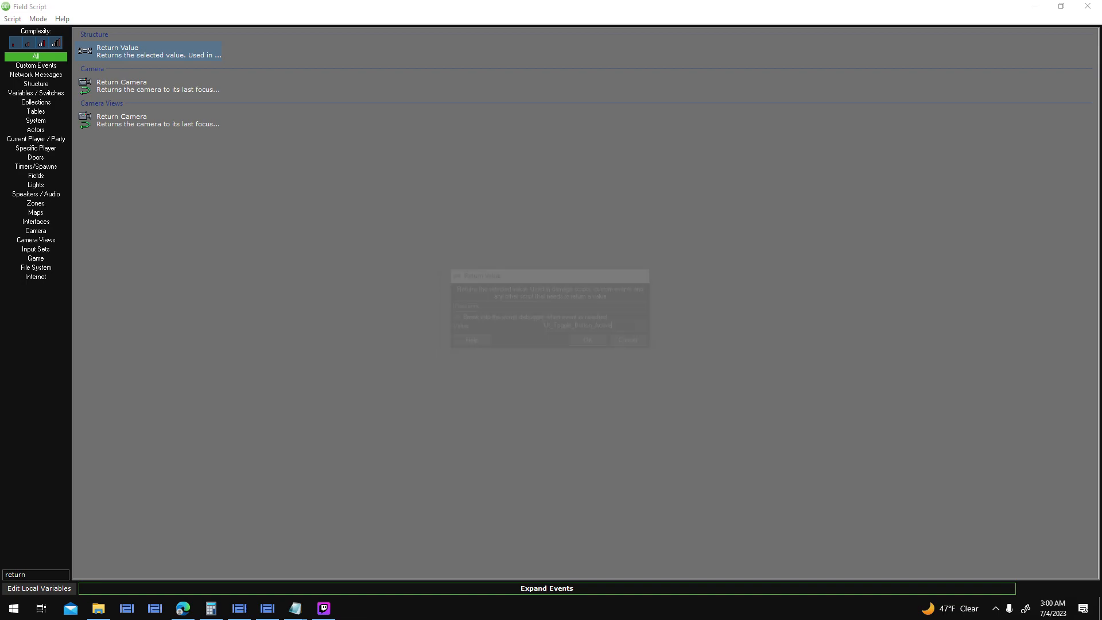
pyautogui.moveTo(523, 402); pyautogui.dragTo(417, 456)
# - Duplicate the Return Value event with value UI_Toggle_Button_Normal, link it to the No branch, and accept the Retrieve Sprite script
pyautogui.hotkey('ctrl', 'v')
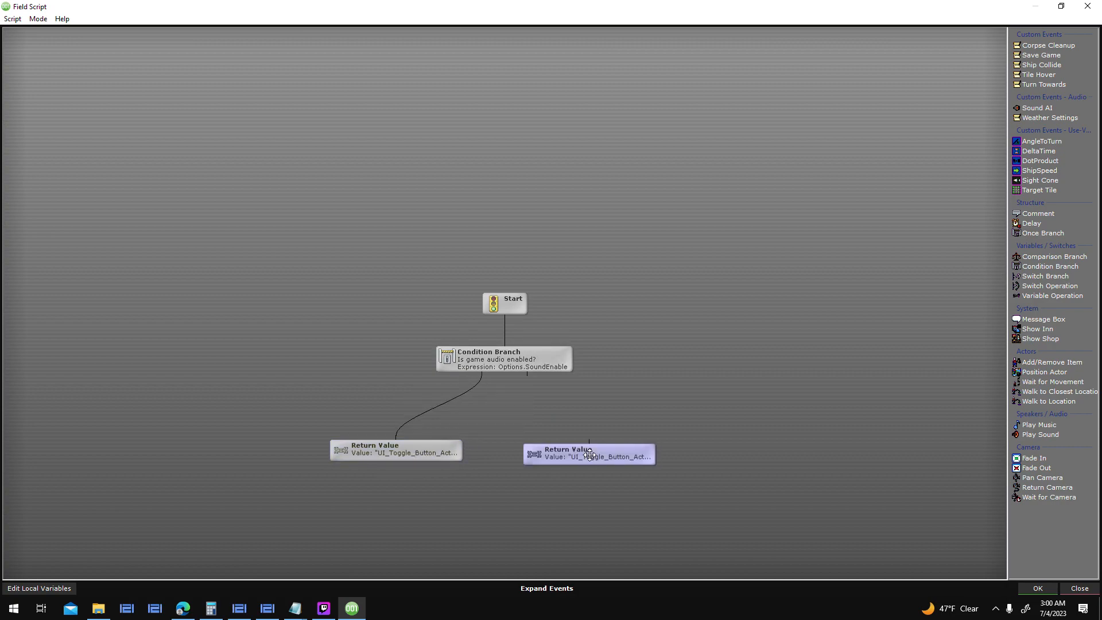
pyautogui.moveTo(597, 327); pyautogui.dragTo(640, 329)
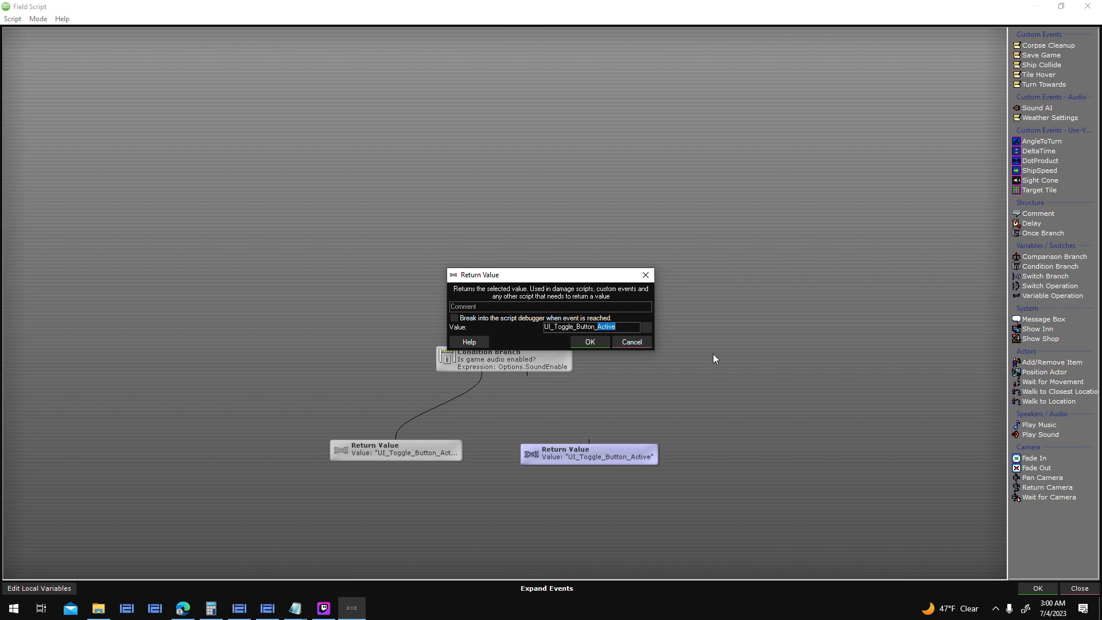
pyautogui.write('Normal')
pyautogui.press('Return')
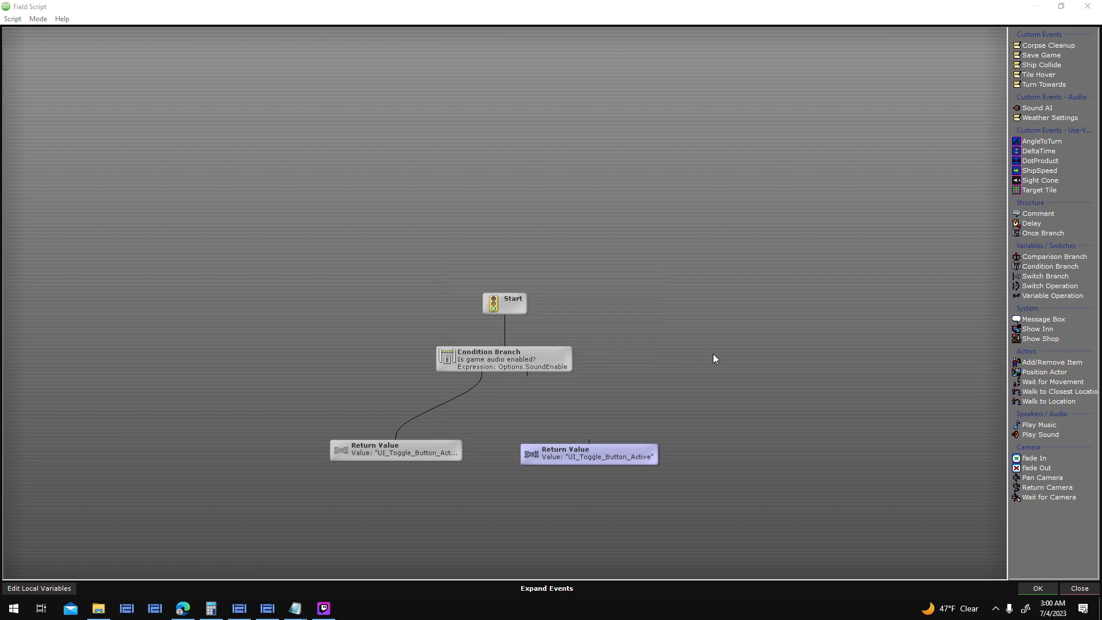
pyautogui.moveTo(529, 374); pyautogui.dragTo(596, 451)
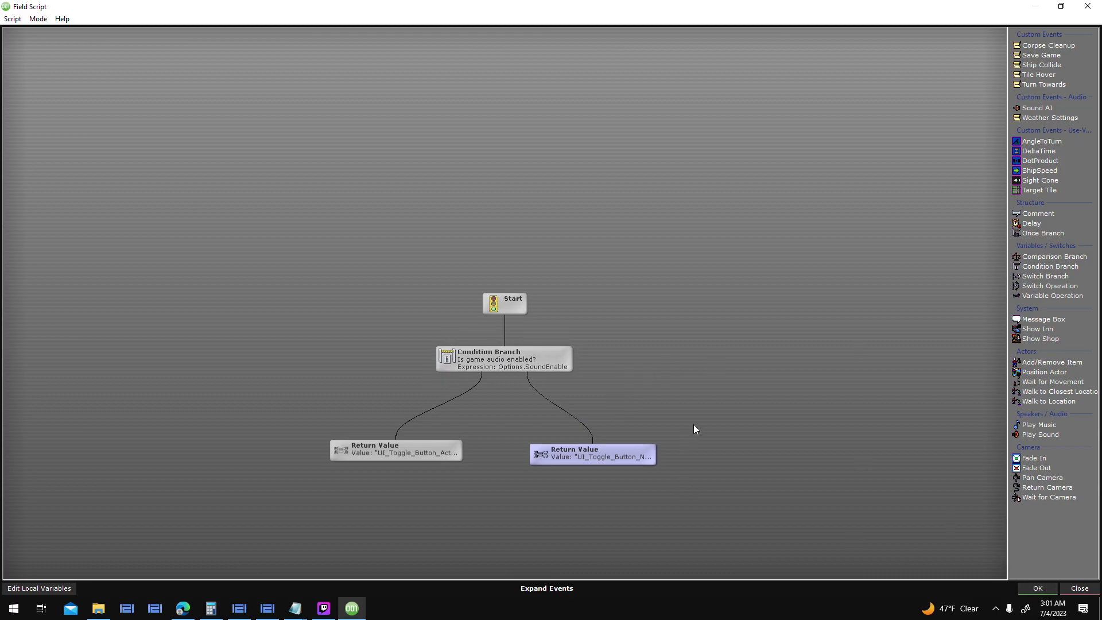
pyautogui.click(1050, 587)
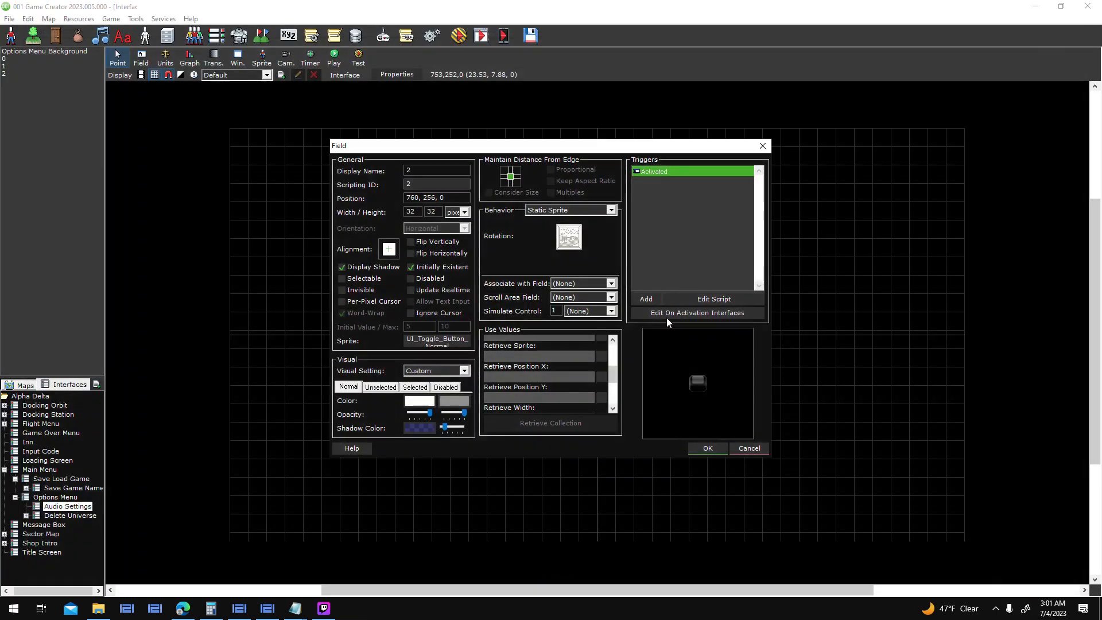
# - In the Activated script, add a Change Sprite event setting this field to UI_Toggle_Button_Active and link it below the "Turn on game audio" event
pyautogui.doubleClick(682, 170)
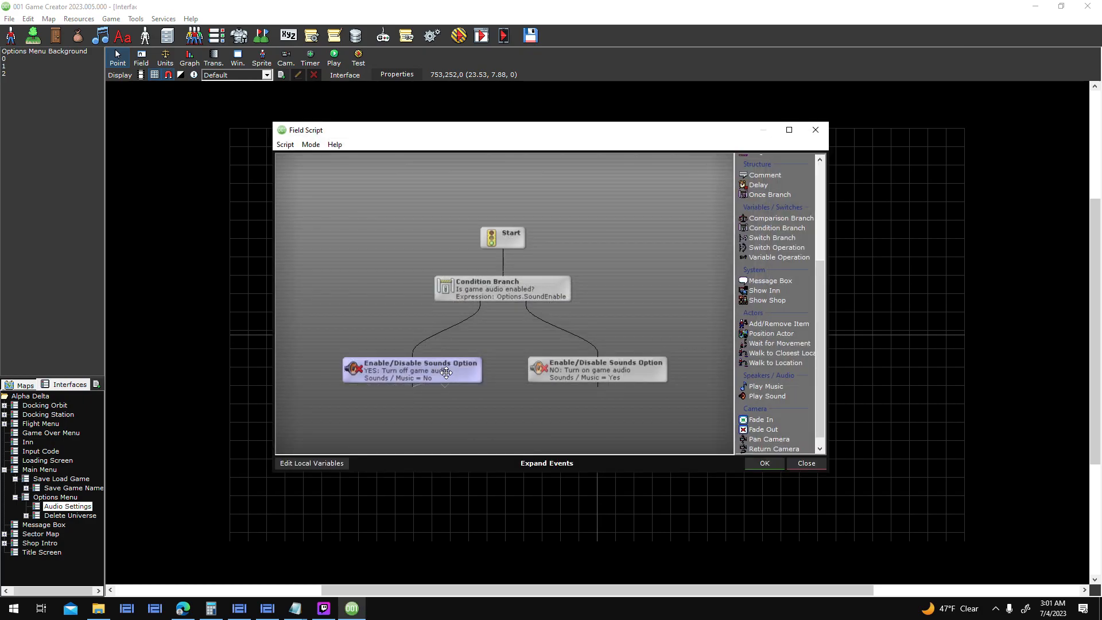
pyautogui.click(446, 373)
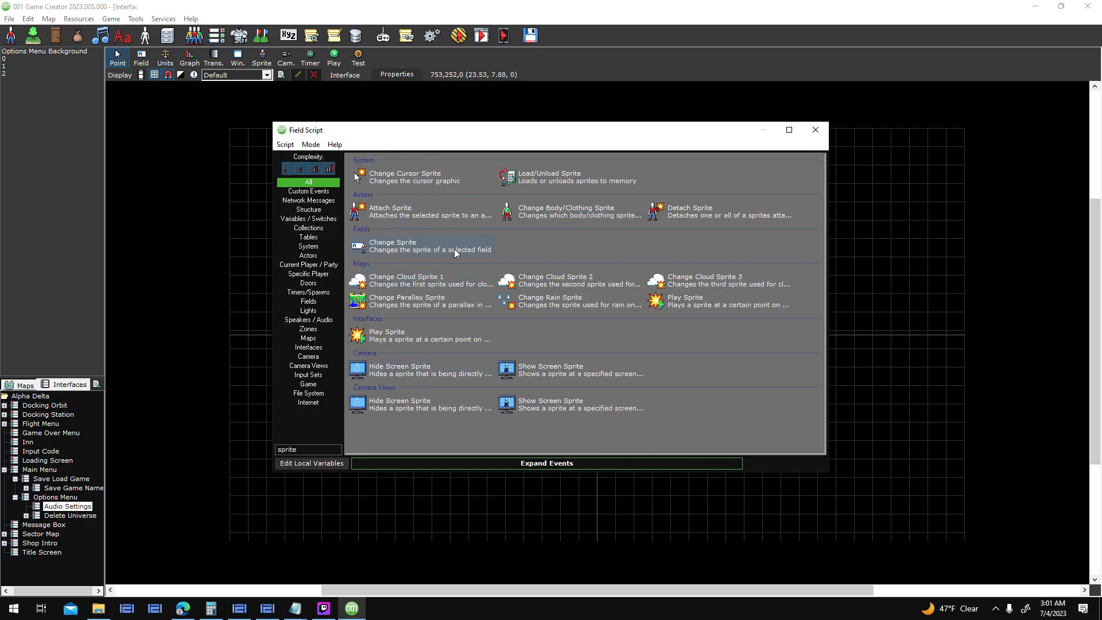
pyautogui.doubleClick(469, 250)
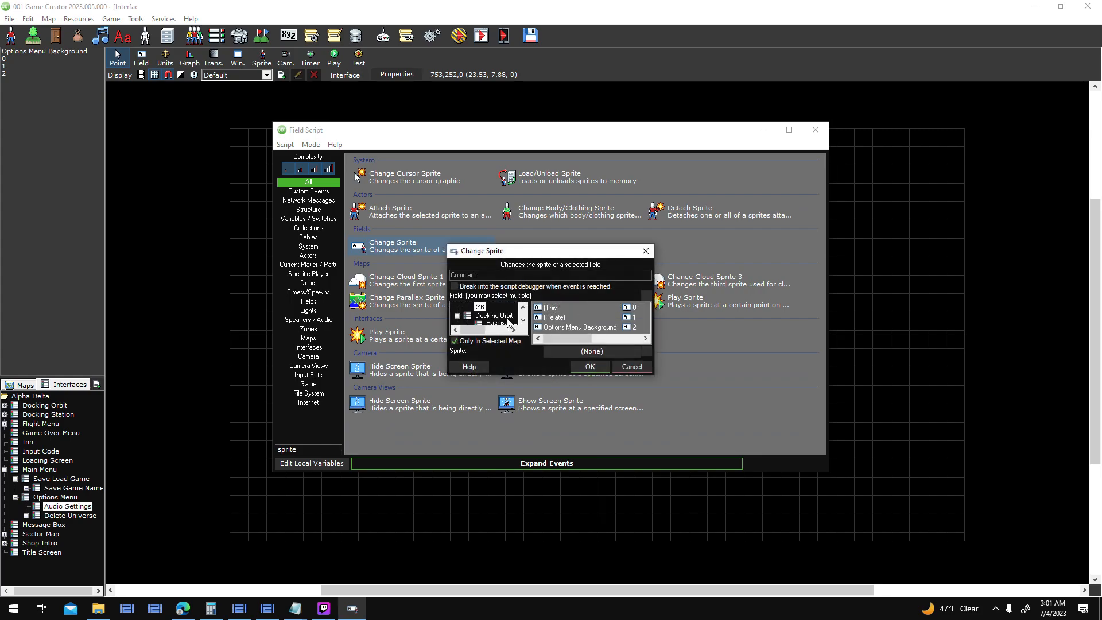
pyautogui.click(545, 307)
pyautogui.click(590, 351)
pyautogui.moveTo(480, 279); pyautogui.dragTo(481, 351)
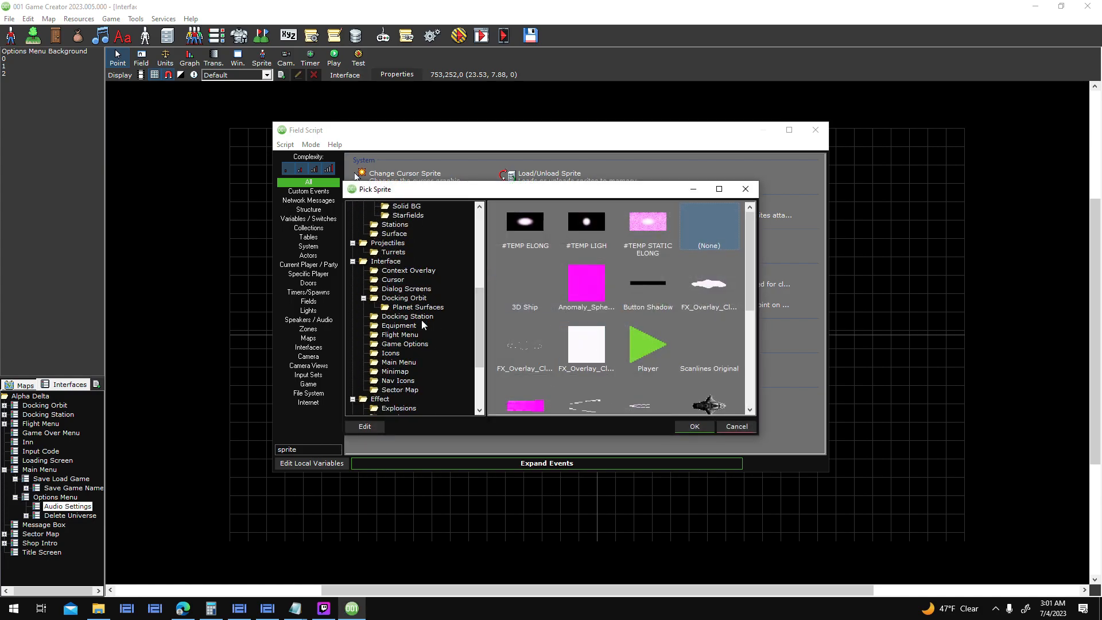
pyautogui.click(414, 346)
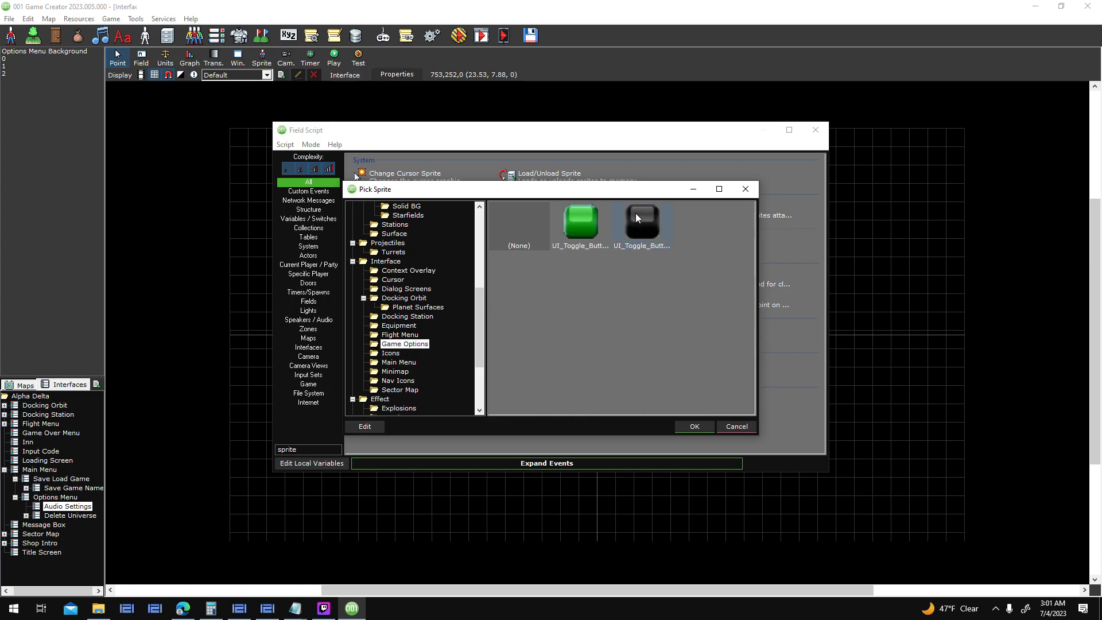
pyautogui.doubleClick(577, 225)
pyautogui.click(590, 367)
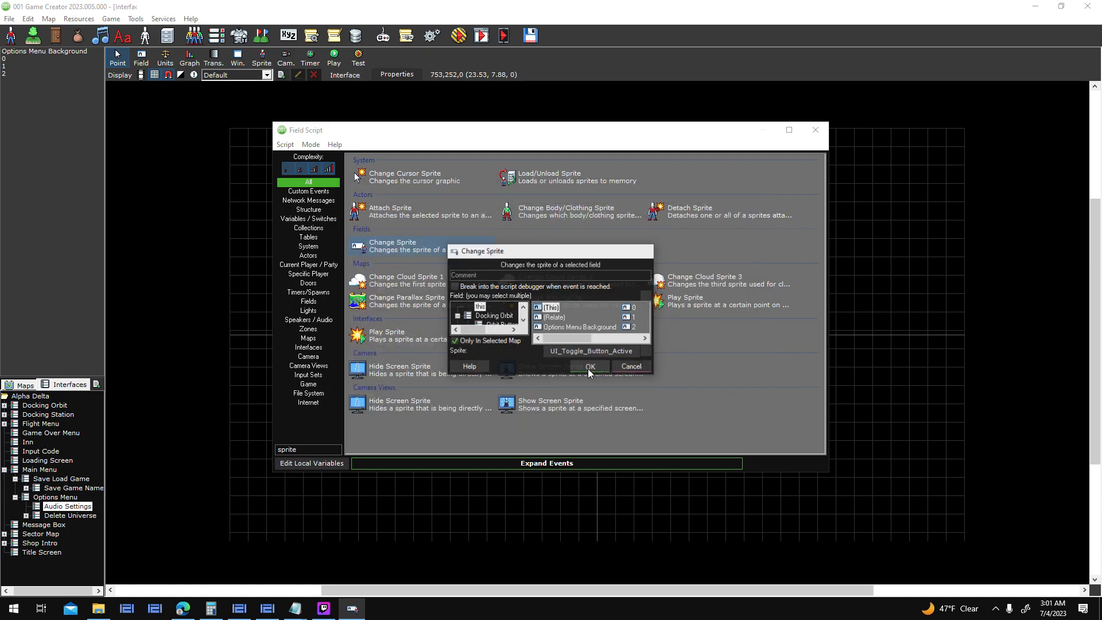
pyautogui.moveTo(414, 388); pyautogui.dragTo(607, 395)
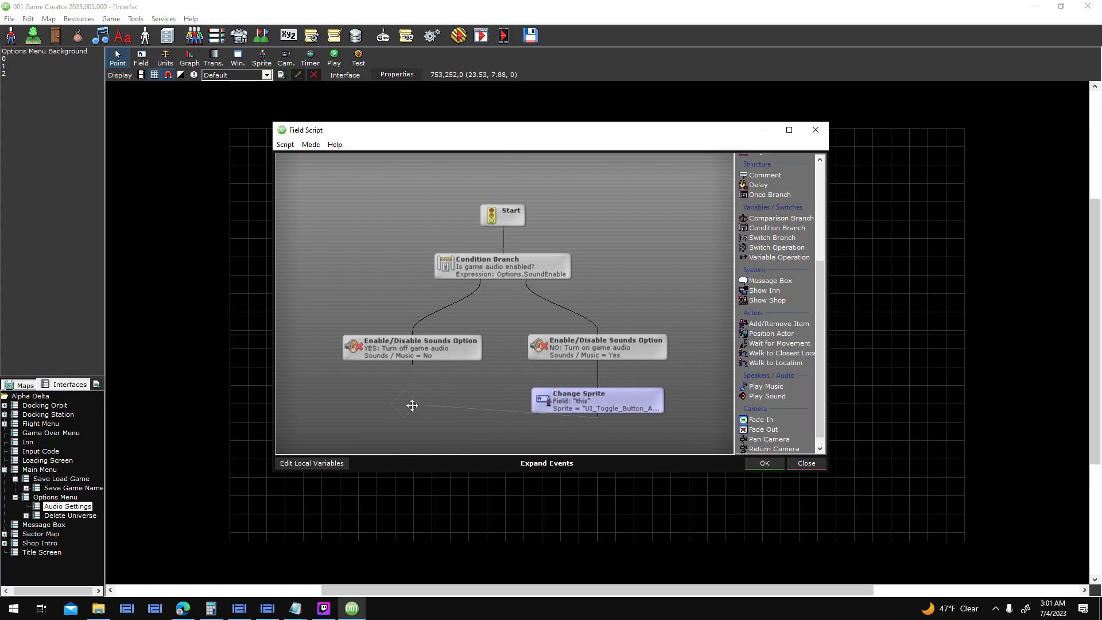
# - Duplicate the Change Sprite event below "Turn off game audio" with sprite UI_Toggle_Button_Normal and accept the Activated script
pyautogui.moveTo(410, 405); pyautogui.dragTo(410, 405)
pyautogui.doubleClick(410, 406)
pyautogui.click(602, 350)
pyautogui.doubleClick(641, 225)
pyautogui.click(589, 366)
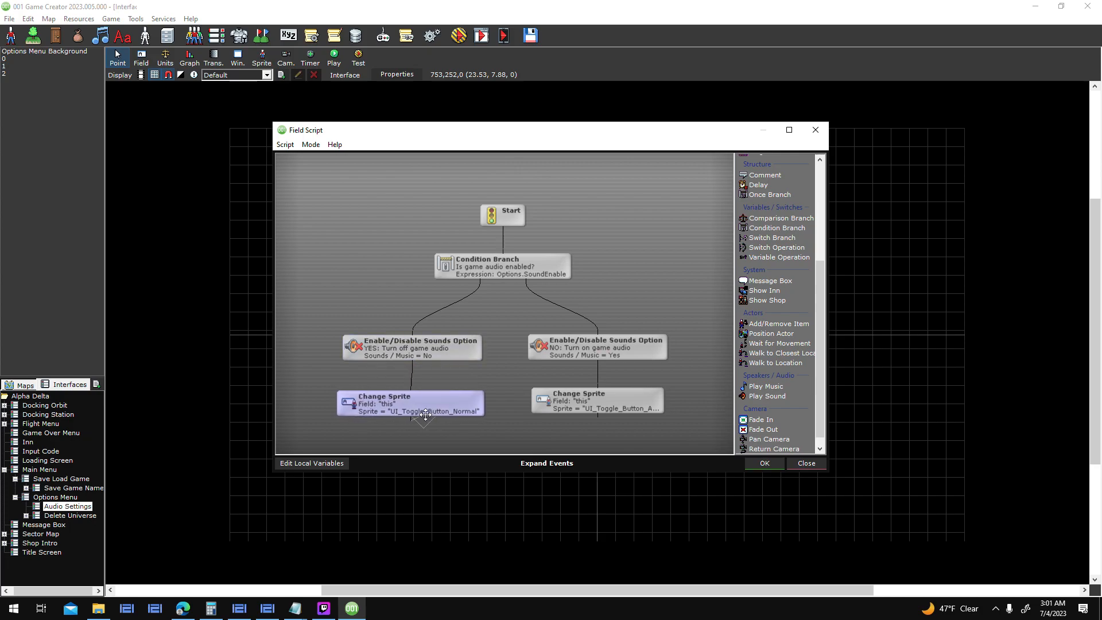
pyautogui.click(765, 463)
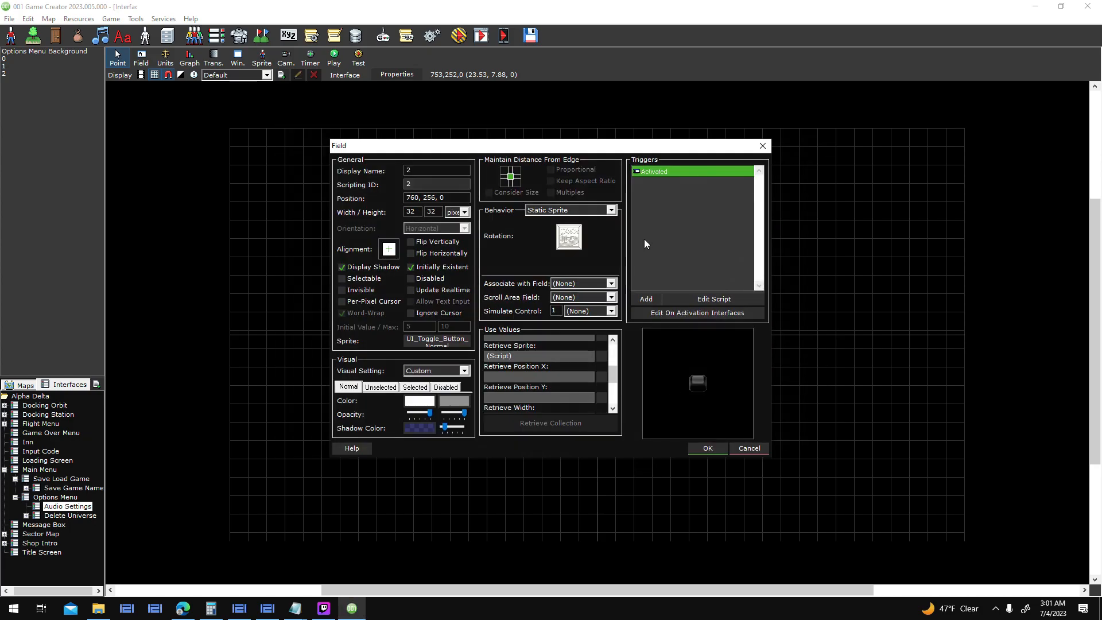
# - Make the toggle button field selectable and accept its properties
pyautogui.click(380, 277)
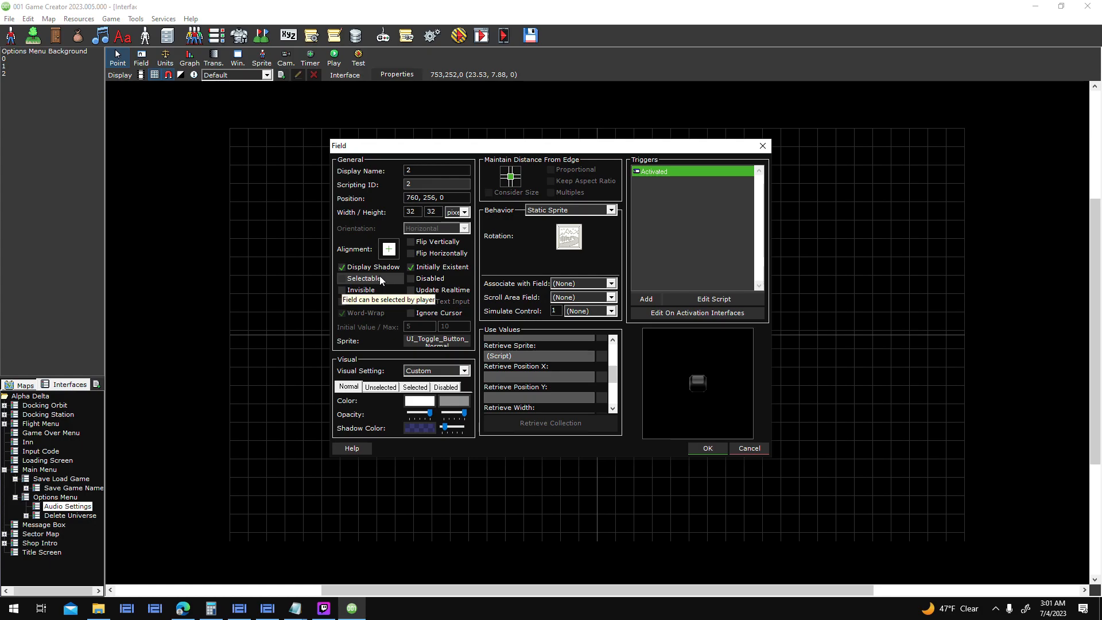
pyautogui.click(704, 451)
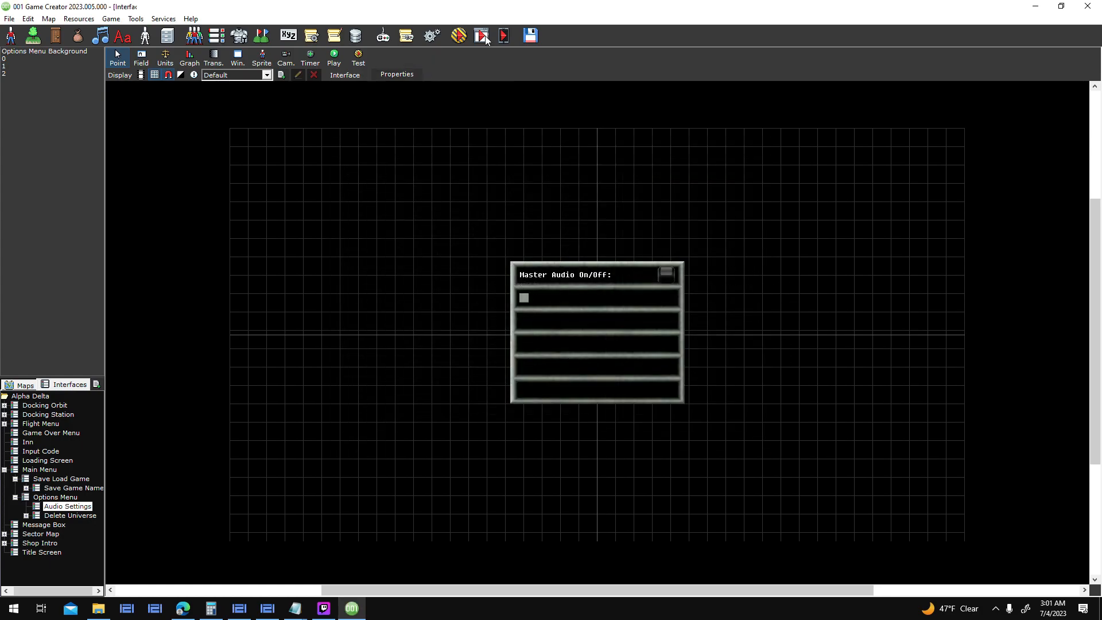
pyautogui.click(458, 41)
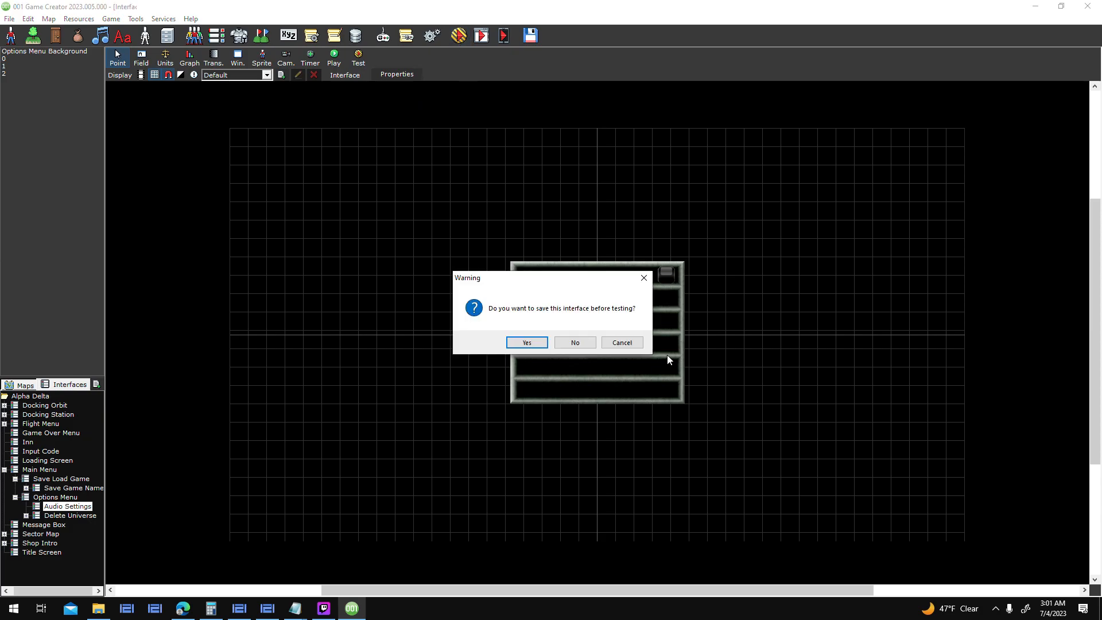
pyautogui.click(622, 342)
# - Save the Audio Settings interface and open the Activated script of the Audio Settings label in the Options Menu interface
pyautogui.doubleClick(67, 497)
pyautogui.click(543, 338)
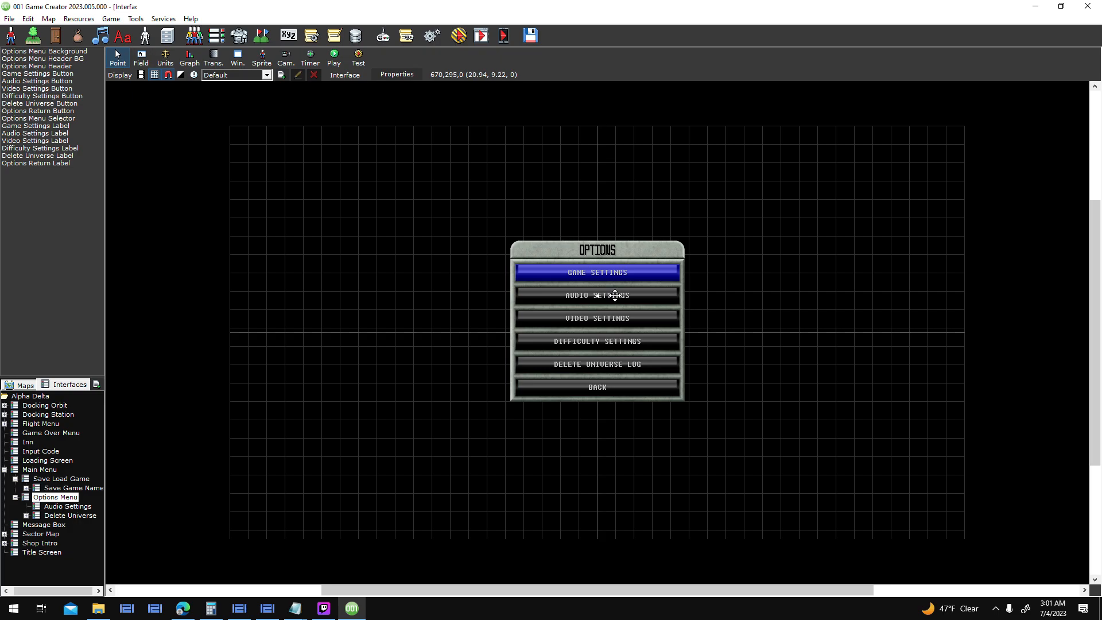
pyautogui.doubleClick(682, 303)
pyautogui.click(676, 171)
pyautogui.doubleClick(677, 170)
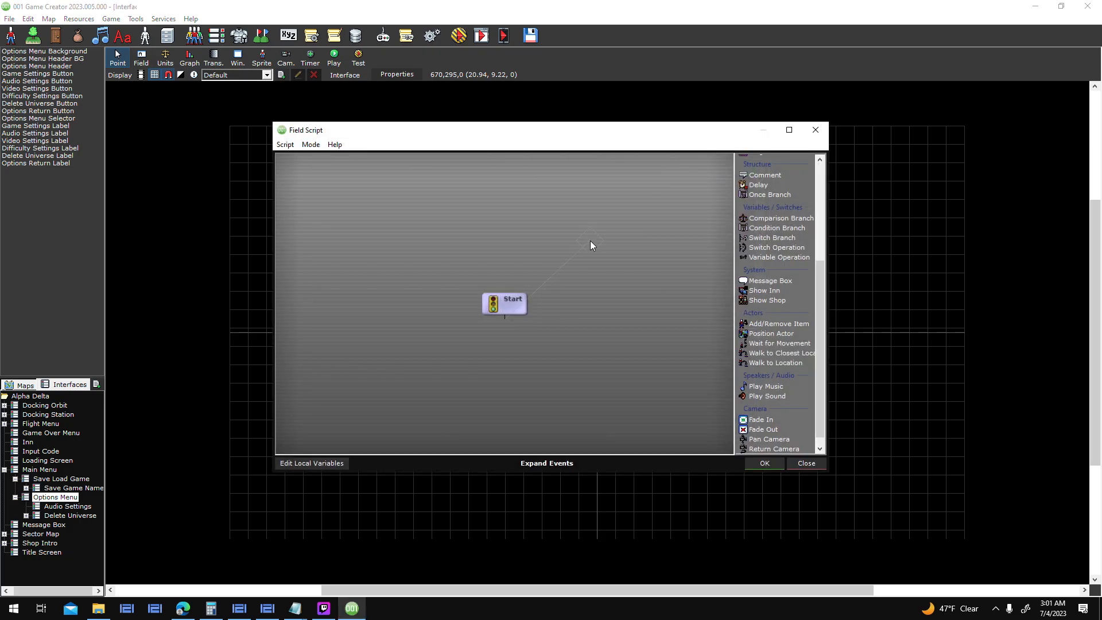
# - Add a Change Active Interface event that switches to Audio Settings and hides the current interface, then accept the script and label field
pyautogui.moveTo(590, 241); pyautogui.dragTo(590, 241)
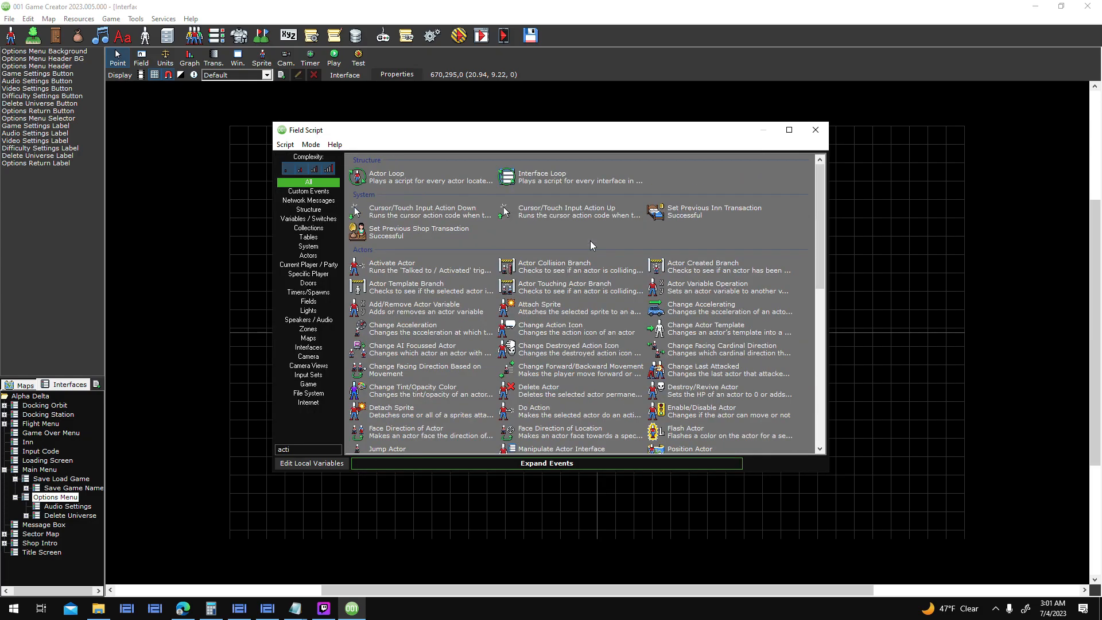
pyautogui.write('acti')
pyautogui.click(590, 352)
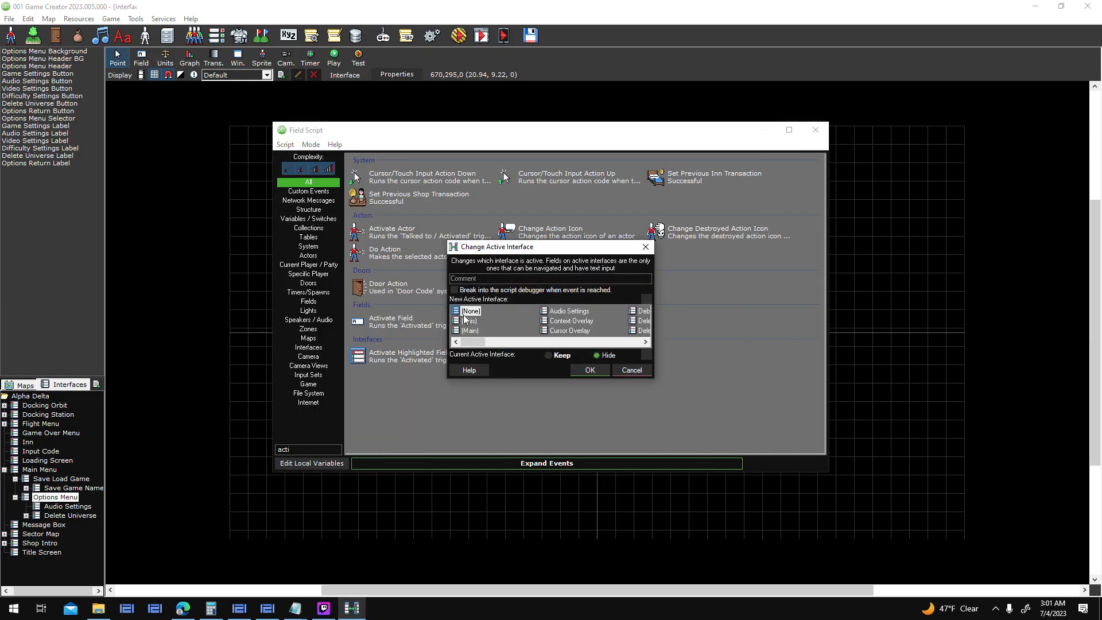
pyautogui.moveTo(494, 343)
pyautogui.mouseDown()
pyautogui.moveTo(651, 342)
pyautogui.moveTo(497, 347)
pyautogui.moveTo(508, 351)
pyautogui.moveTo(495, 333)
pyautogui.mouseUp()
pyautogui.click(569, 311)
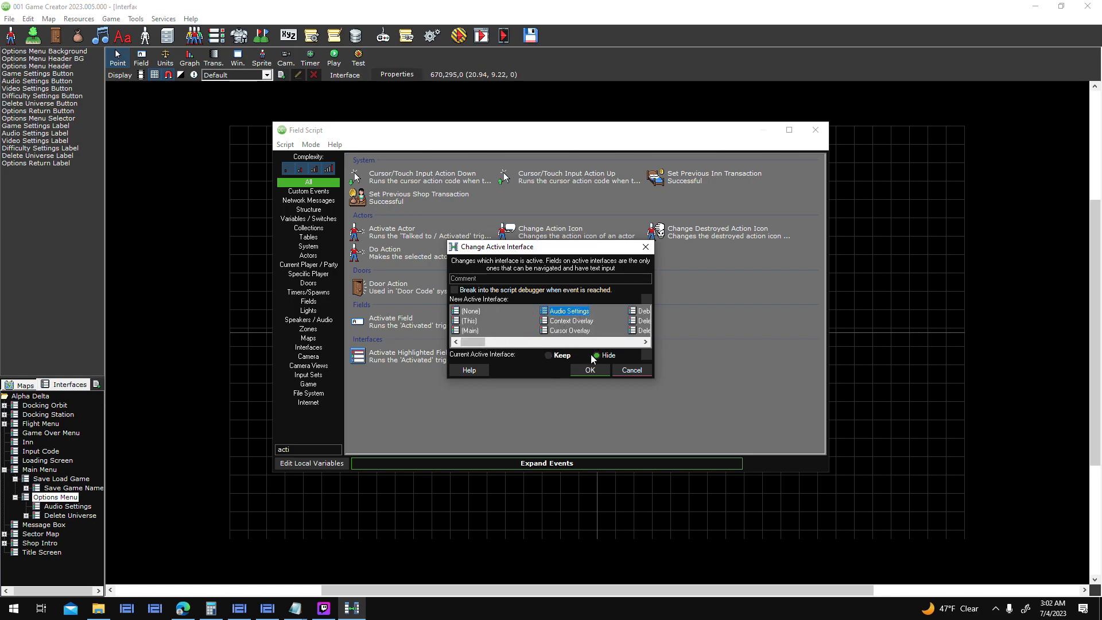
pyautogui.click(594, 373)
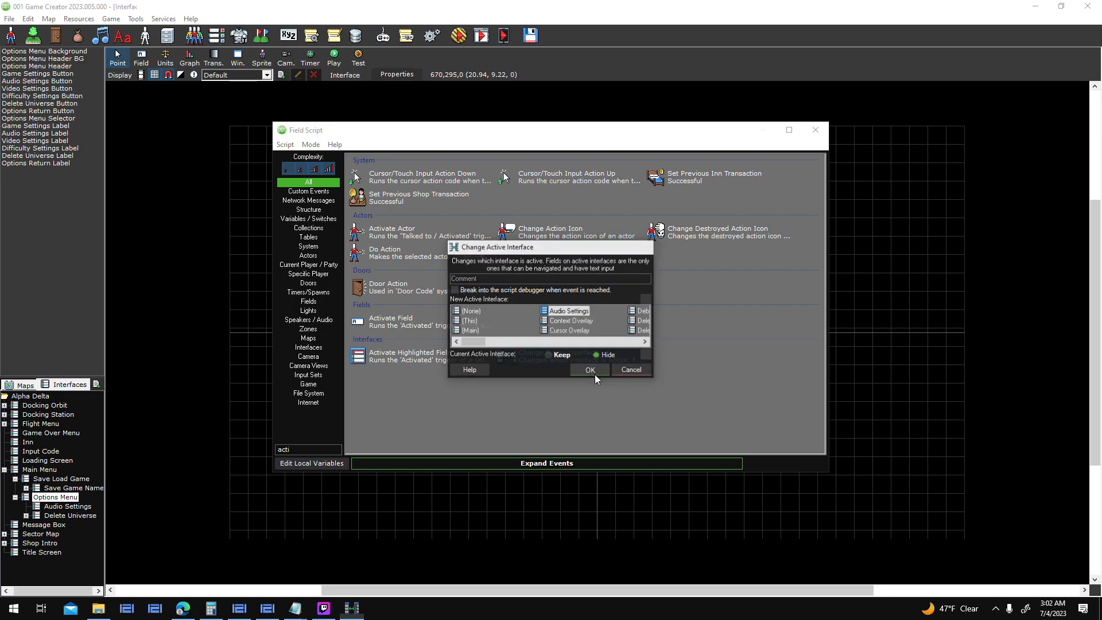
pyautogui.click(766, 459)
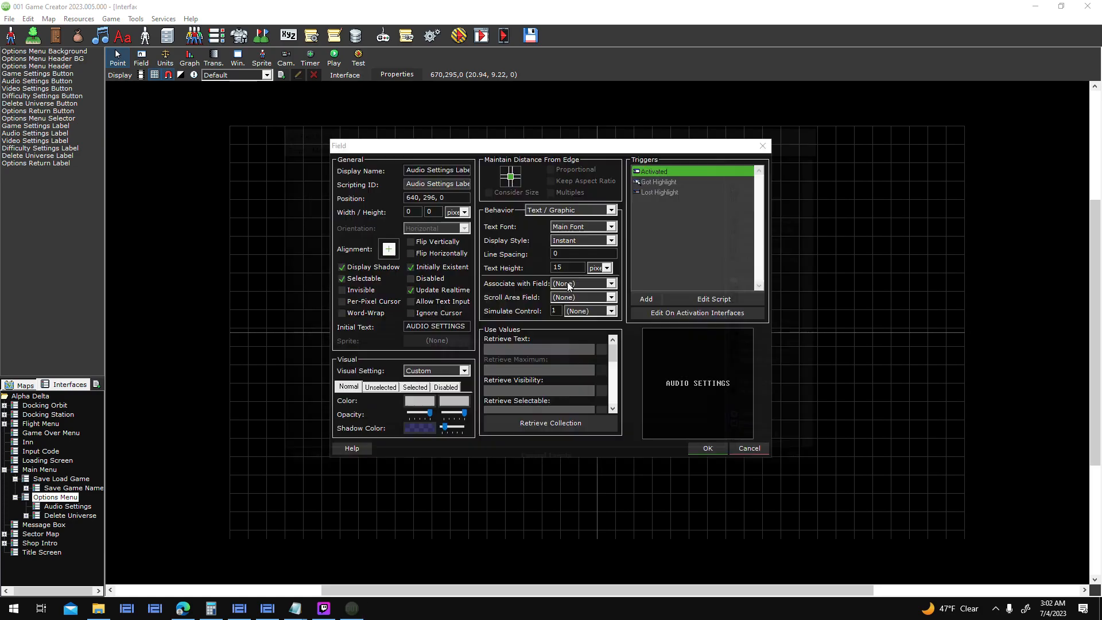
pyautogui.click(719, 446)
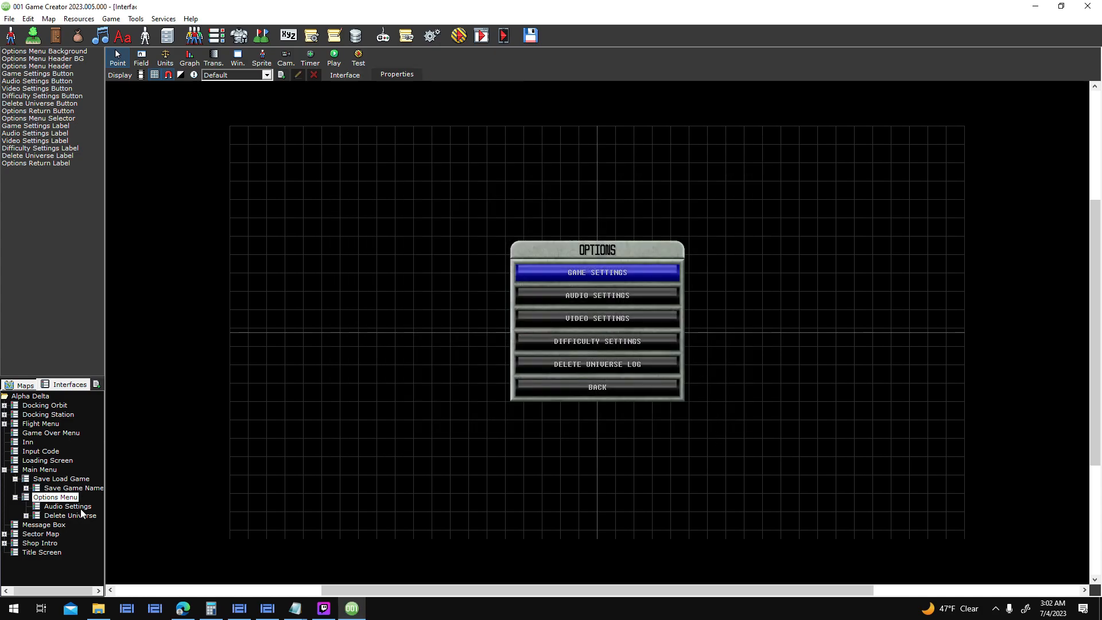
# - Save the Options Menu interface and open the trigger script from the Audio Settings interface's properties
pyautogui.click(81, 510)
pyautogui.click(509, 343)
pyautogui.click(397, 75)
pyautogui.click(650, 236)
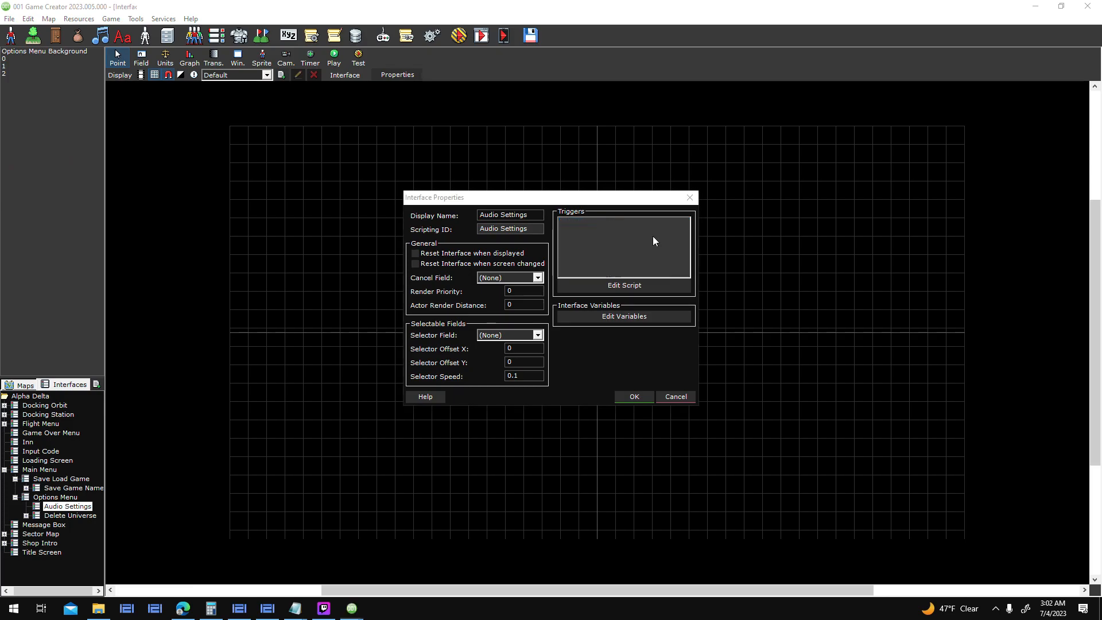
pyautogui.click(624, 285)
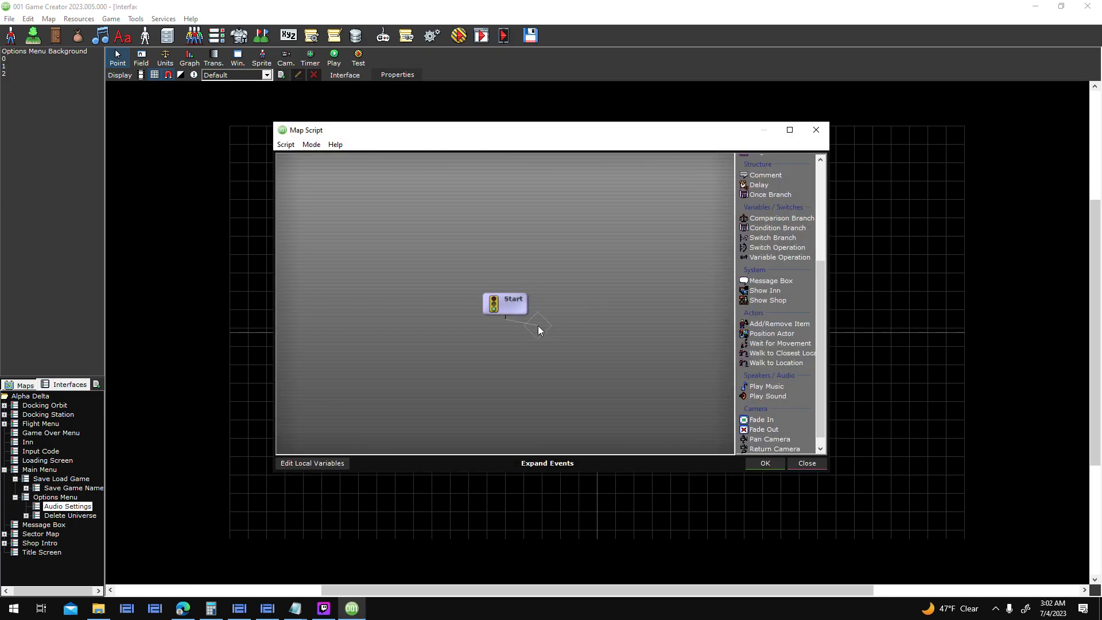
# - Add a Change Active Interface event that switches to Options Menu and hides the current interface, then accept the script and interface properties
pyautogui.click(538, 326)
pyautogui.write('acti')
pyautogui.click(557, 360)
pyautogui.click(528, 343)
pyautogui.scroll(-2, 531, 345)
pyautogui.scroll(2, 518, 345)
pyautogui.scroll(-3, 572, 348)
pyautogui.scroll(3, 531, 346)
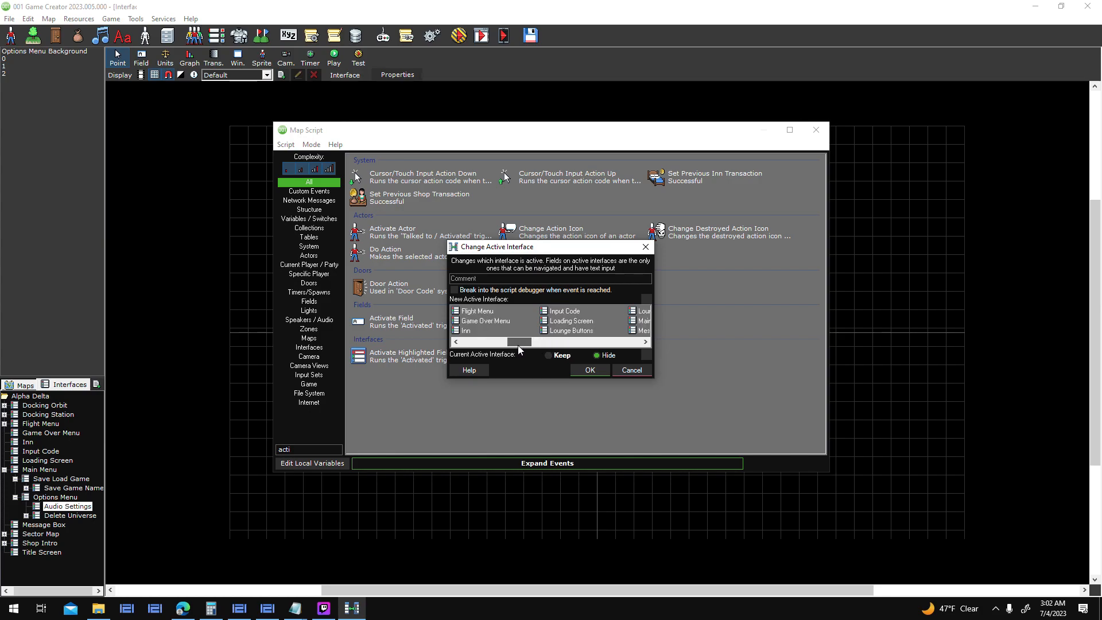
pyautogui.scroll(-5, 591, 349)
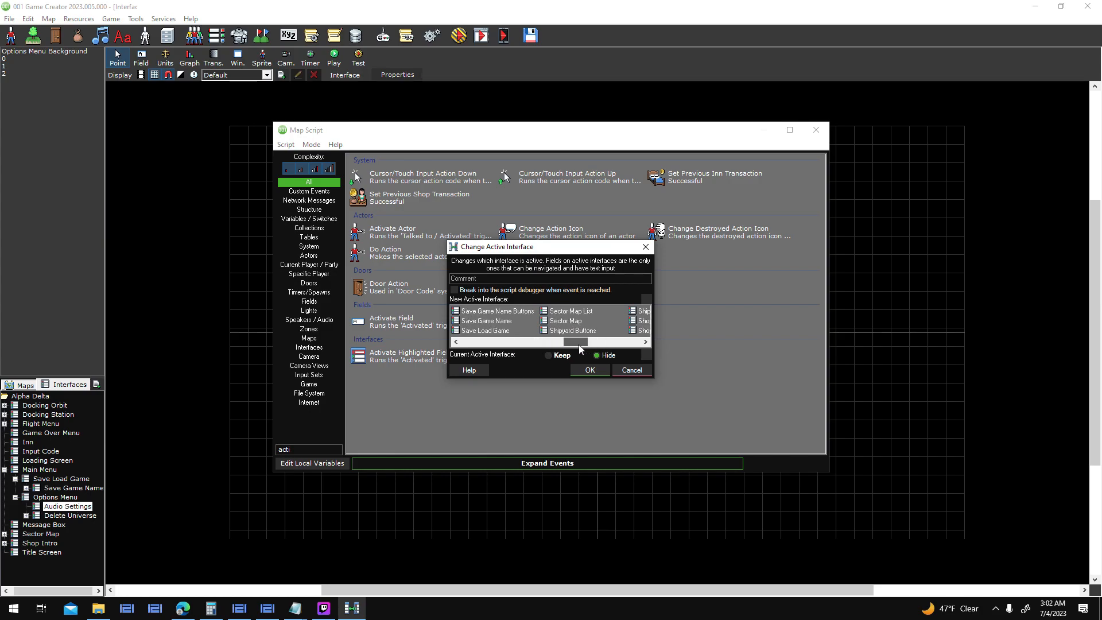
pyautogui.scroll(2, 576, 348)
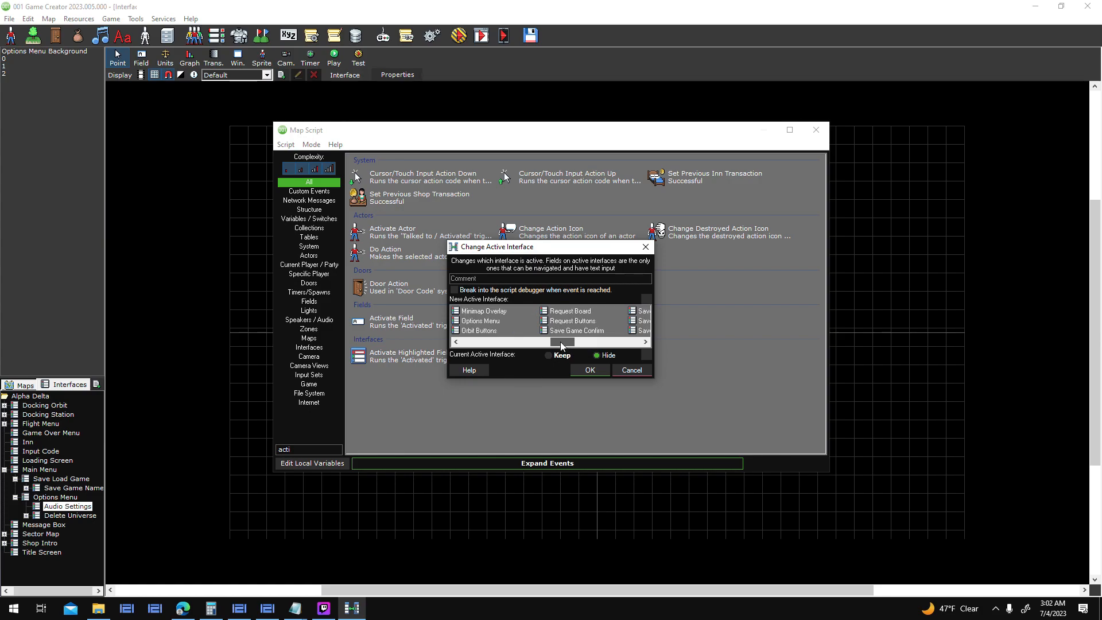
pyautogui.click(597, 371)
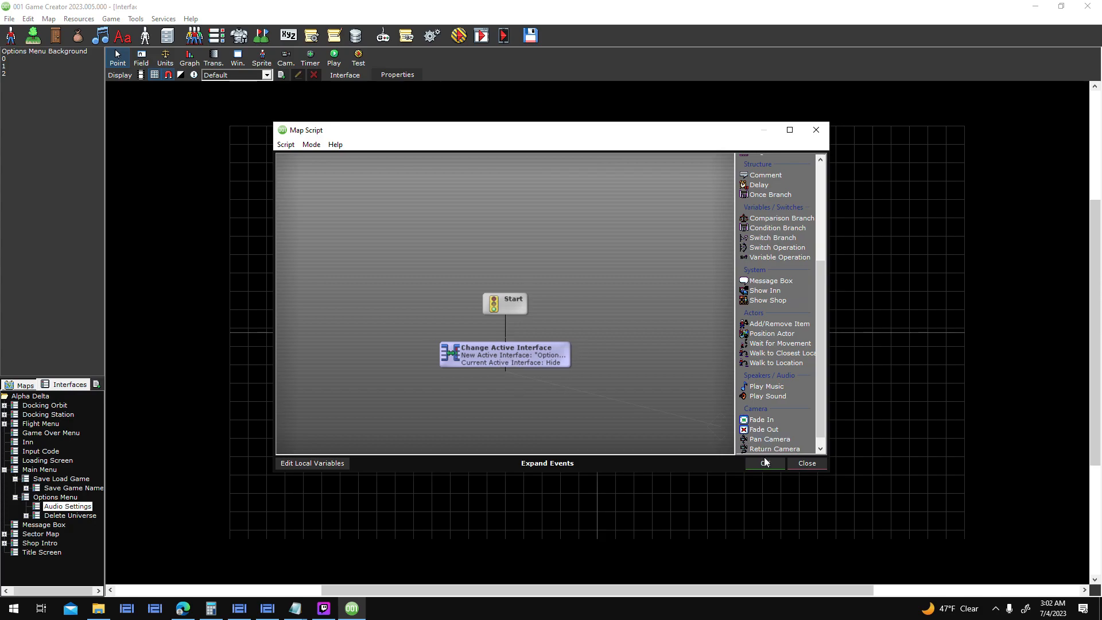
pyautogui.click(765, 463)
pyautogui.click(633, 396)
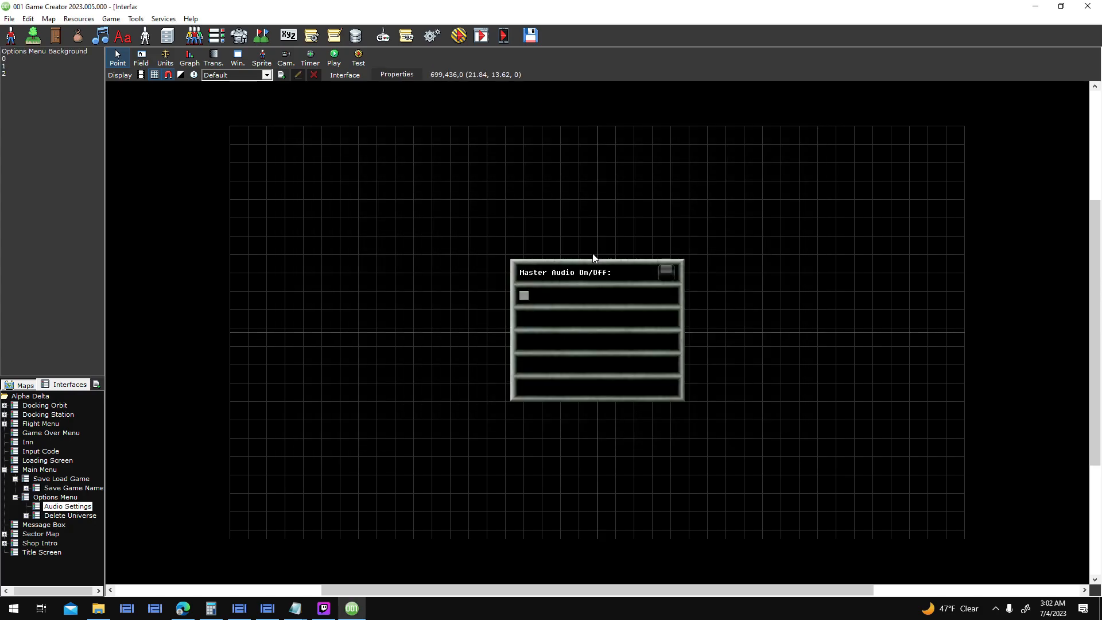
# - Save the interface, launch a test run with the default testing options, and start the game from its title screen
pyautogui.click(459, 36)
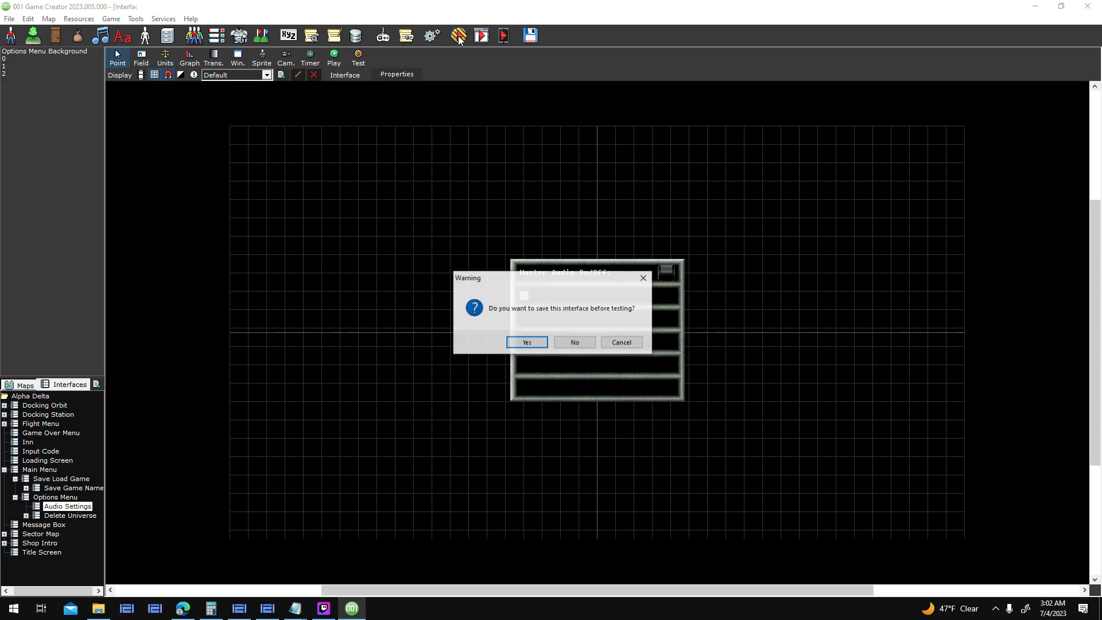
pyautogui.press('Return')
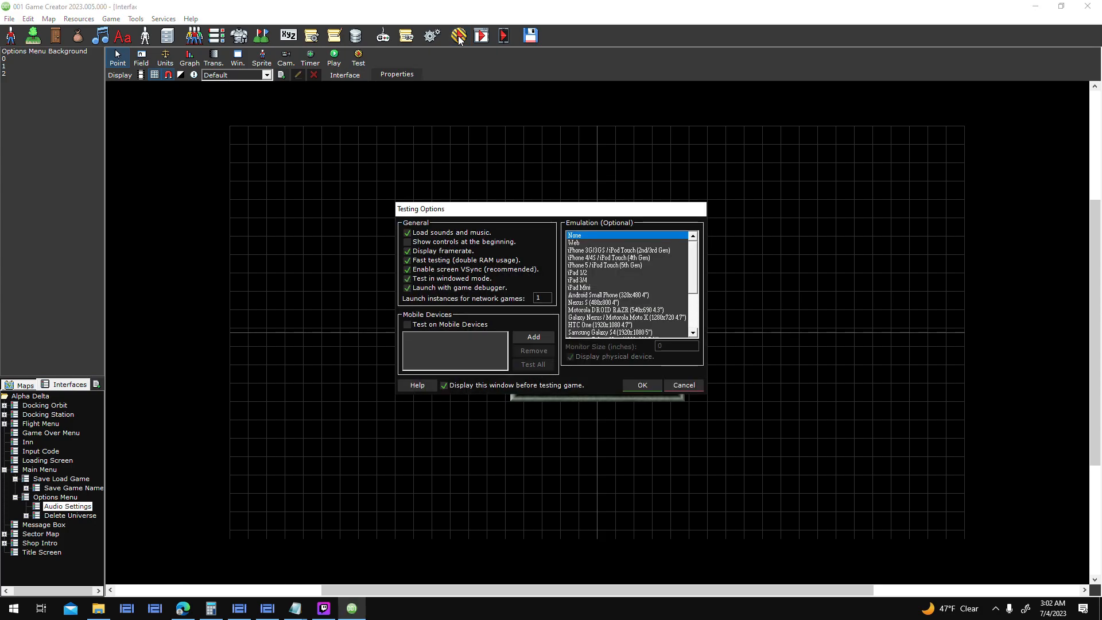
pyautogui.press('Return')
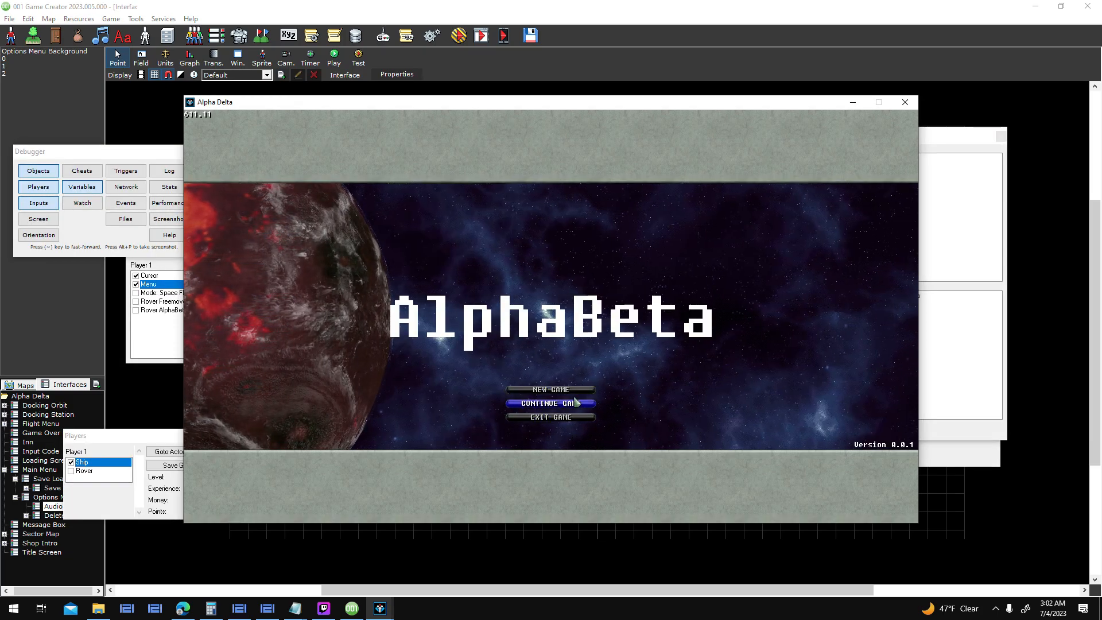
pyautogui.press('Return')
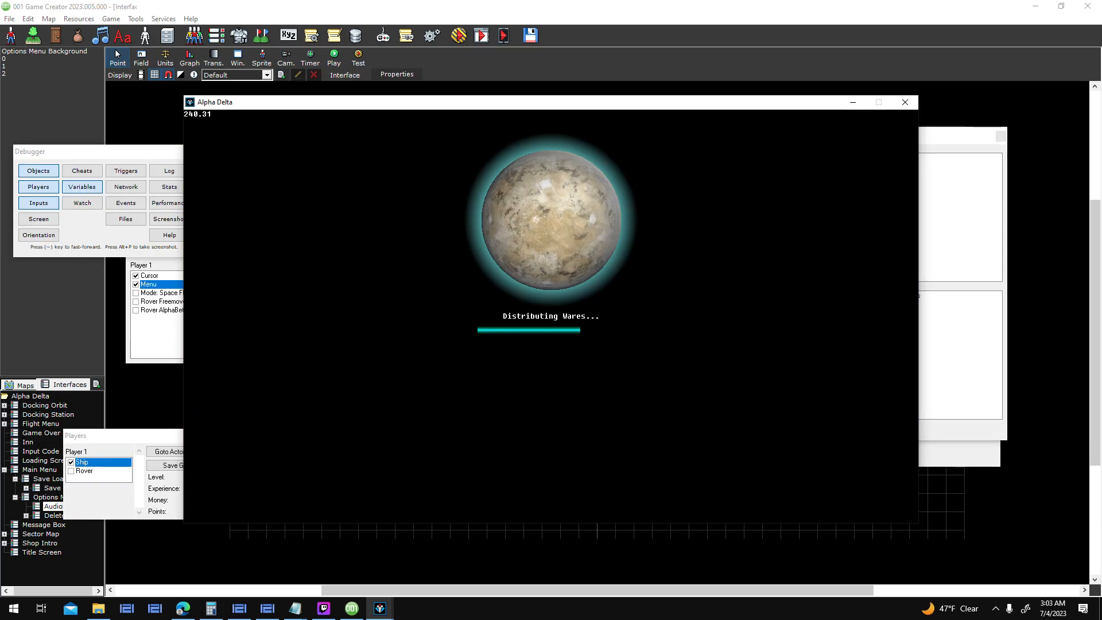
pyautogui.press('Escape')
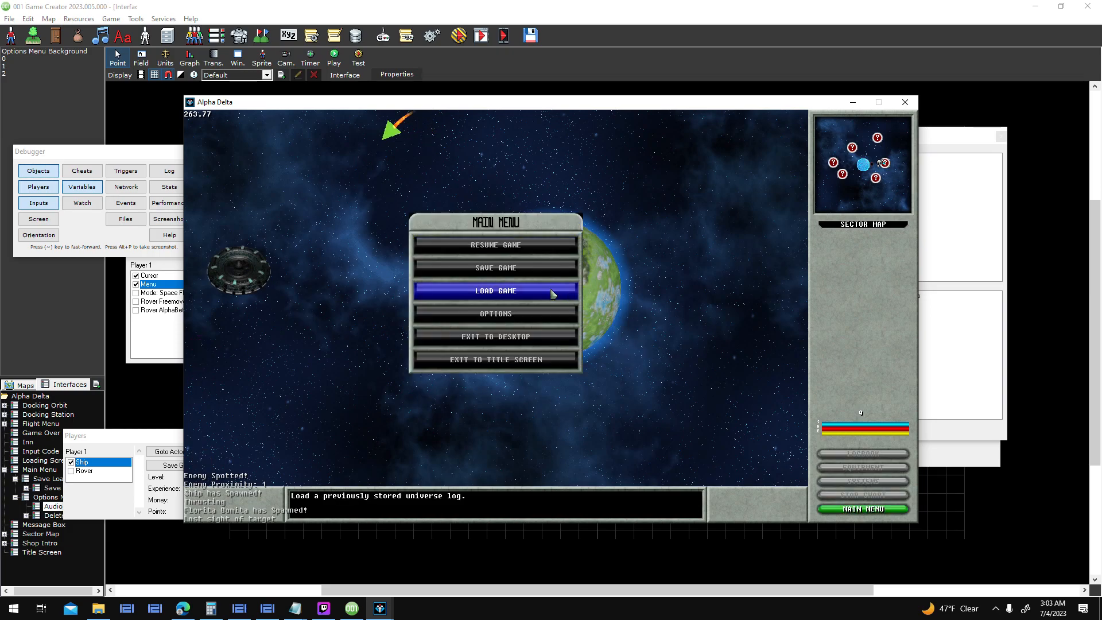
# - Test the master audio switch in the running game's audio settings, lower the system volume, and leave the settings
pyautogui.click(543, 313)
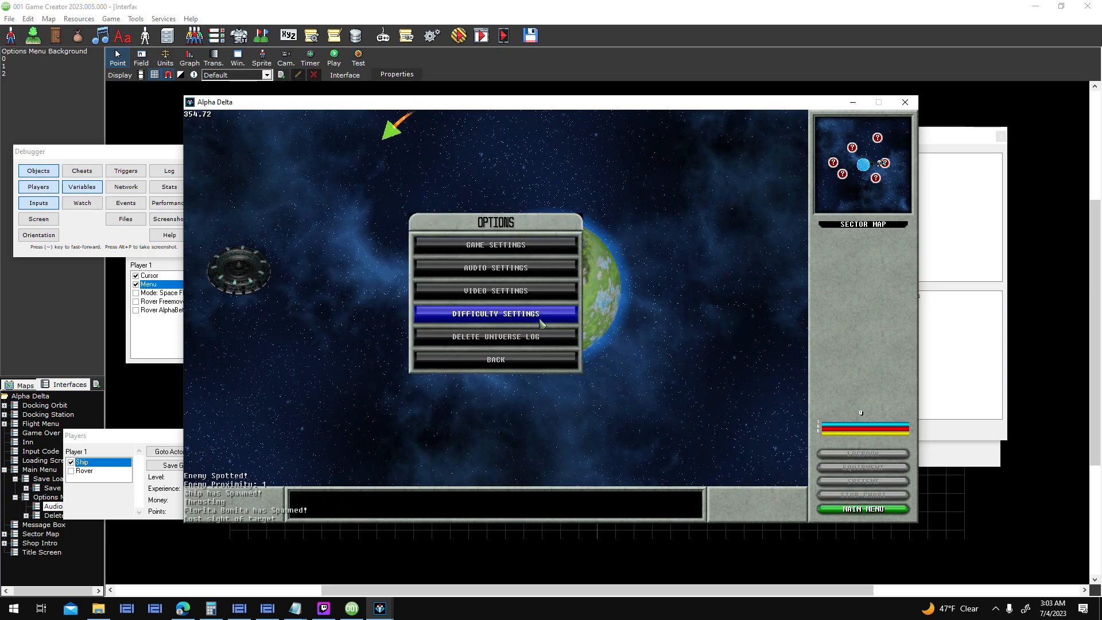
pyautogui.click(553, 276)
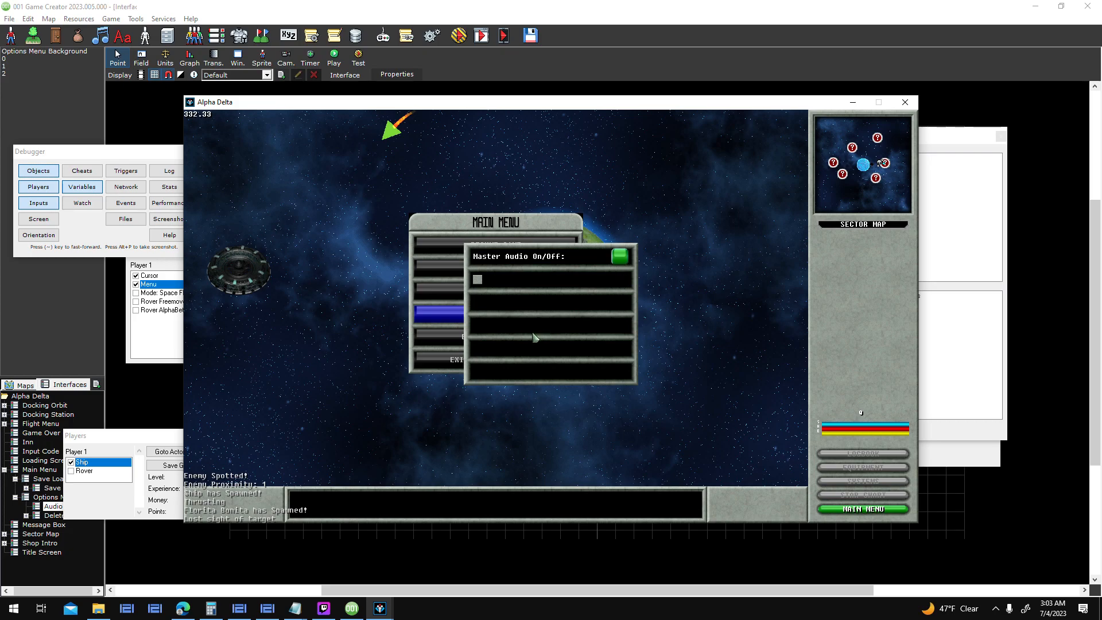
pyautogui.press('XF86AudioLowerVolume')
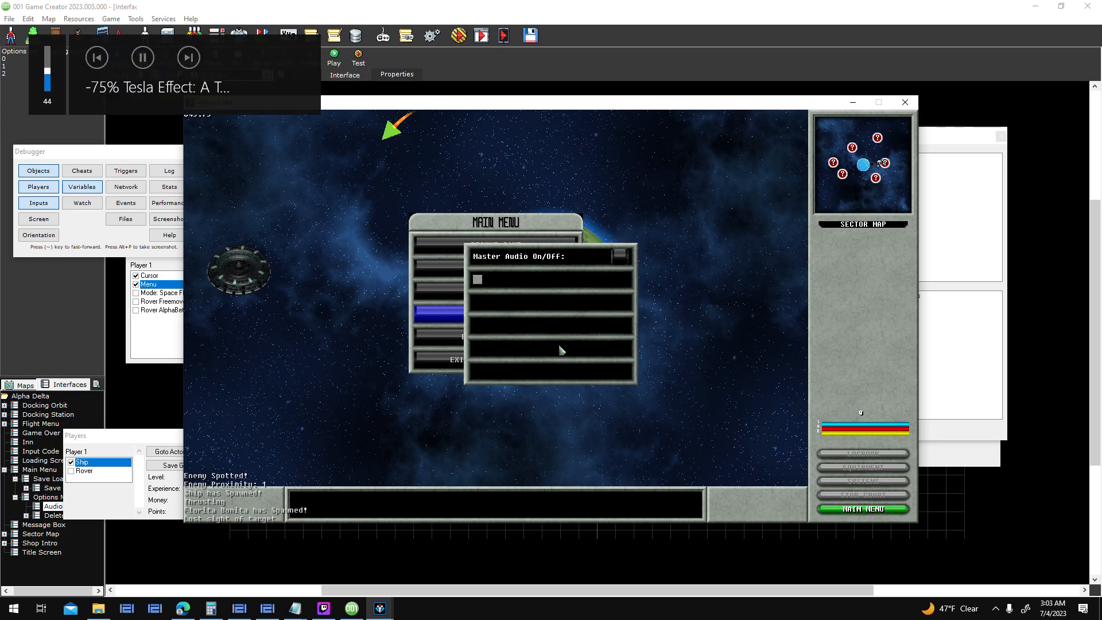
pyautogui.press('Escape')
pyautogui.press('Escape')
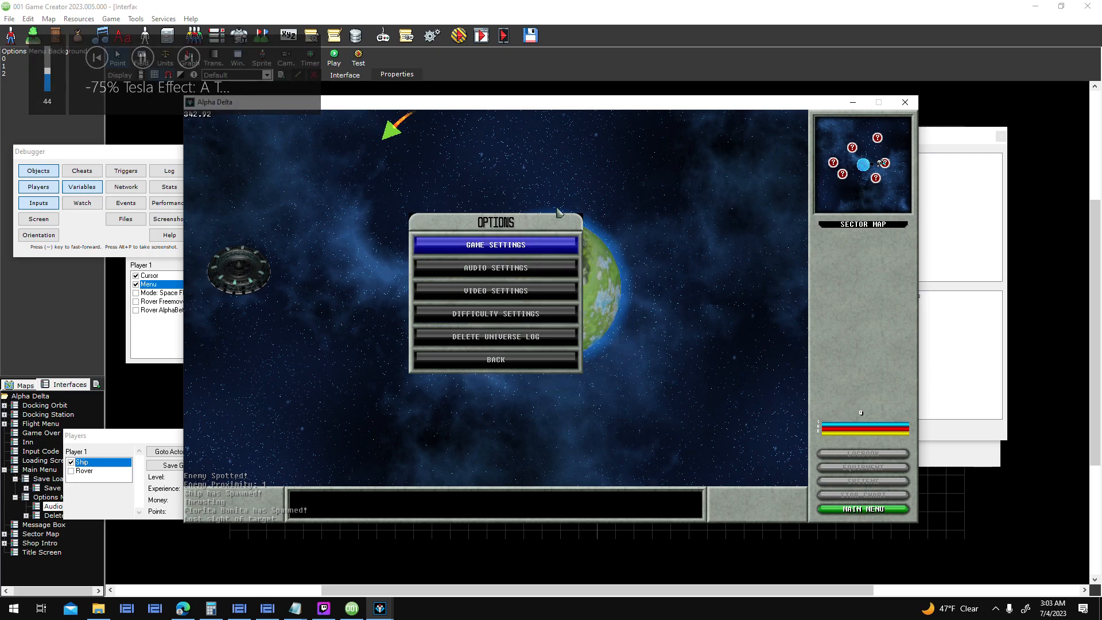
# - Reopen the in-game audio settings, toggle the master audio repeatedly with the system volume raised, and return to the flight screen
pyautogui.click(517, 320)
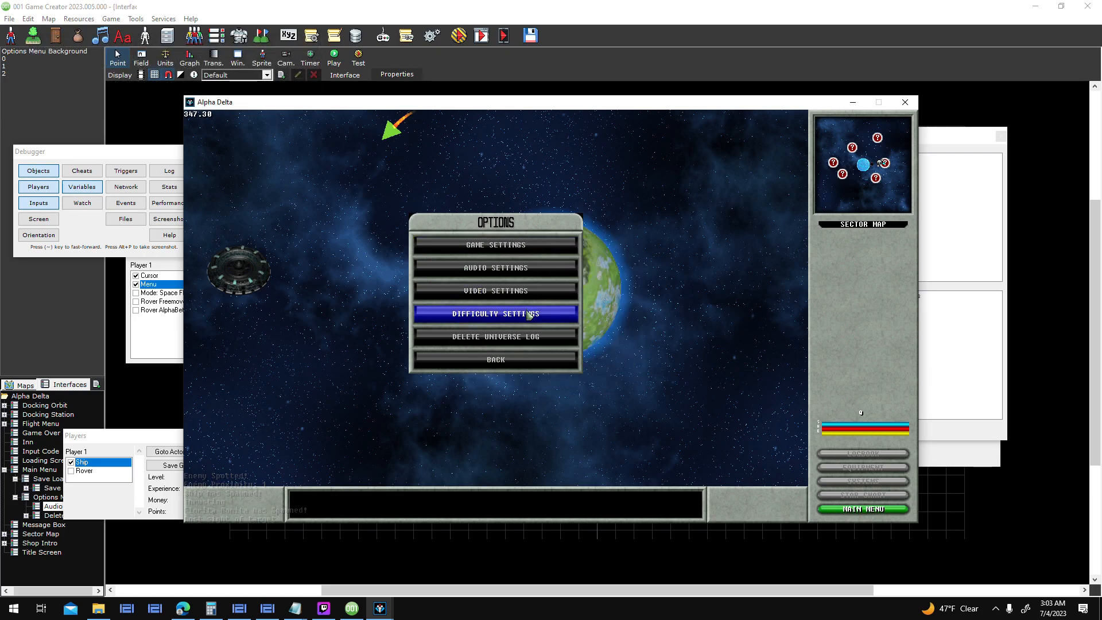
pyautogui.click(534, 280)
pyautogui.click(625, 258)
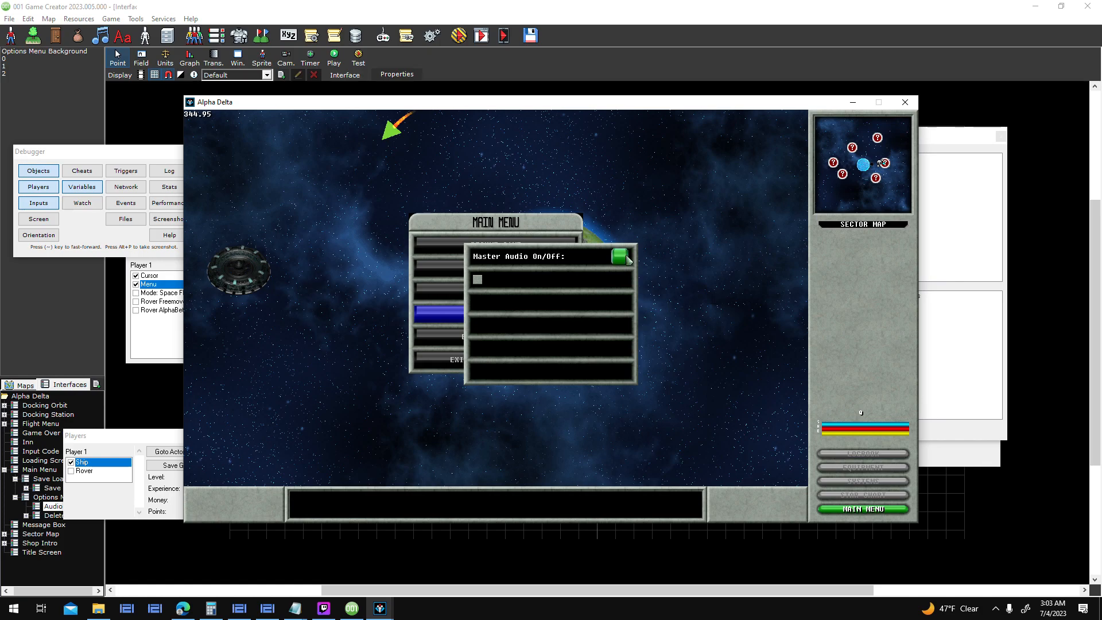
pyautogui.press('XF86AudioRaiseVolume')
pyautogui.click(628, 259)
pyautogui.click(627, 259)
pyautogui.click(628, 259)
pyautogui.click(627, 259)
pyautogui.click(628, 259)
pyautogui.press('Escape')
pyautogui.press('Escape')
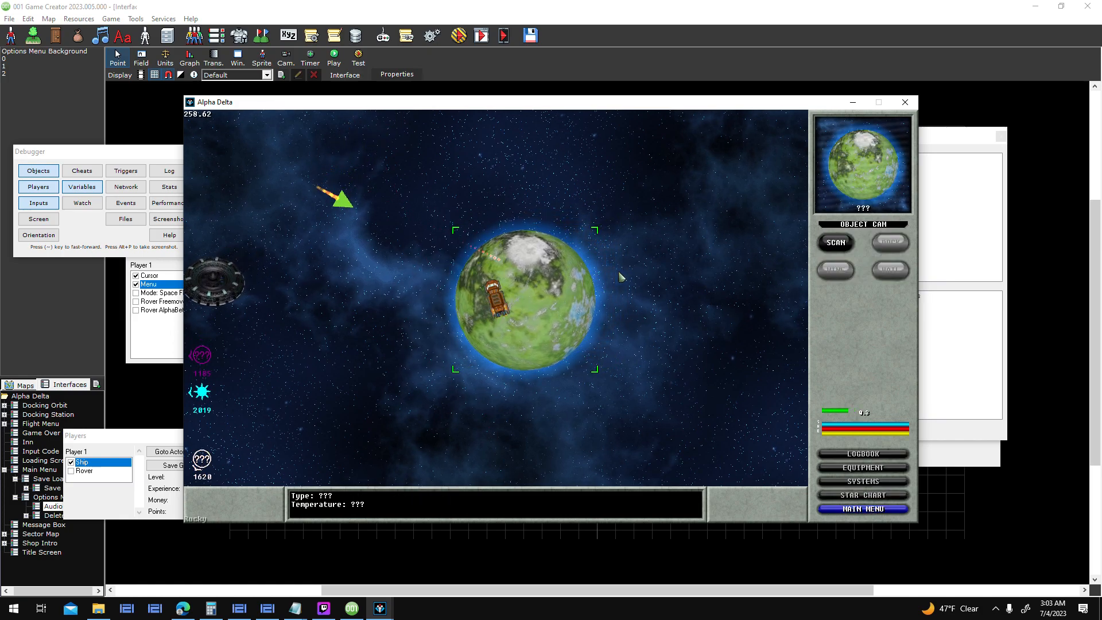
# - Check the master audio switch again after flying by toggling it twice in the audio settings, and close the test game
pyautogui.press('Escape')
pyautogui.press('Down')
pyautogui.press('Down')
pyautogui.press('Down')
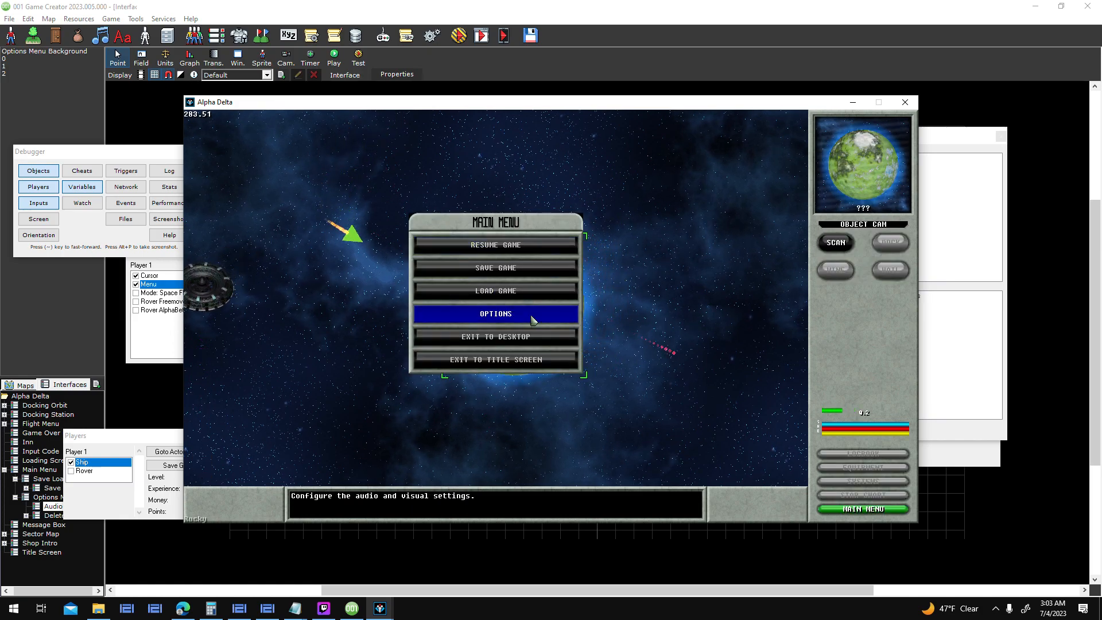
pyautogui.press('Return')
pyautogui.click(551, 278)
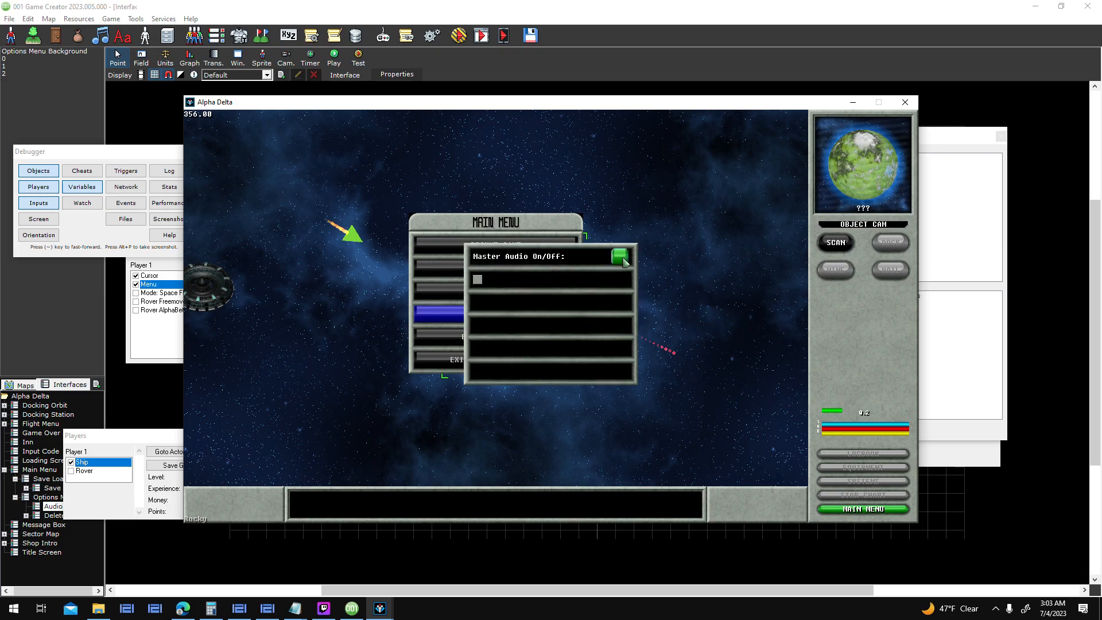
pyautogui.click(623, 258)
pyautogui.click(623, 258)
pyautogui.click(905, 102)
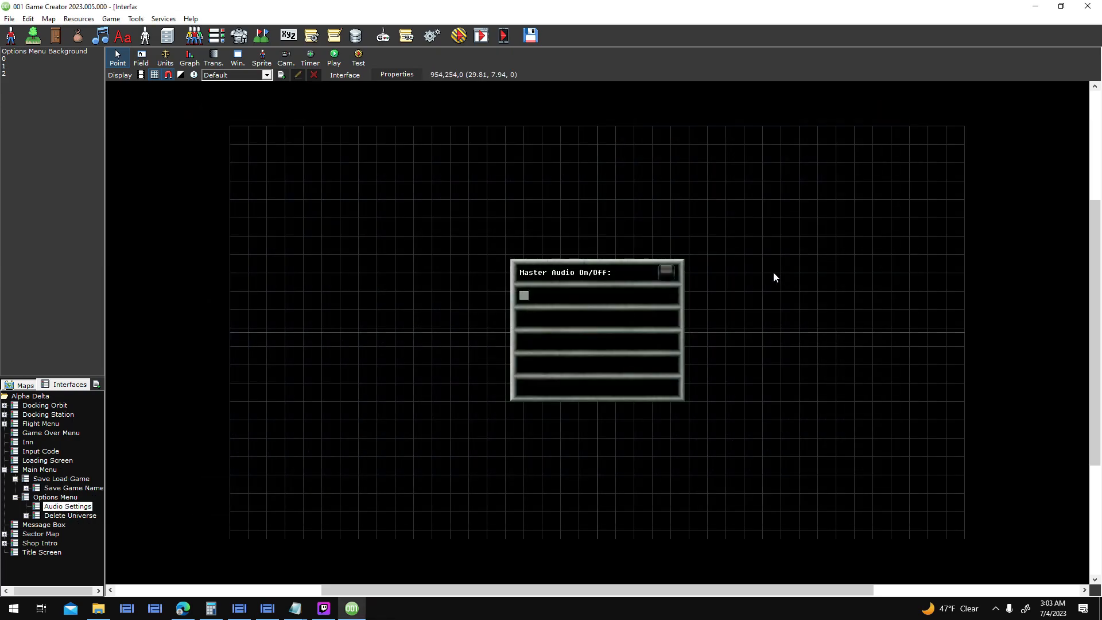
pyautogui.click(525, 294)
pyautogui.click(752, 445)
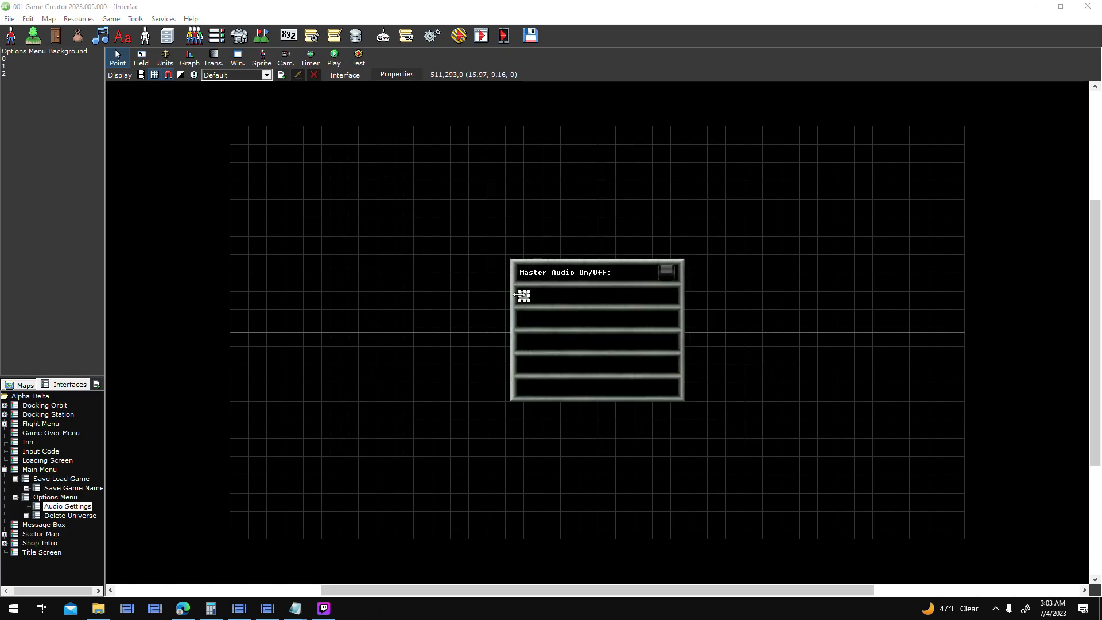
pyautogui.moveTo(523, 296)
pyautogui.mouseDown()
pyautogui.moveTo(474, 310)
pyautogui.moveTo(533, 301)
pyautogui.moveTo(523, 297)
pyautogui.mouseUp()
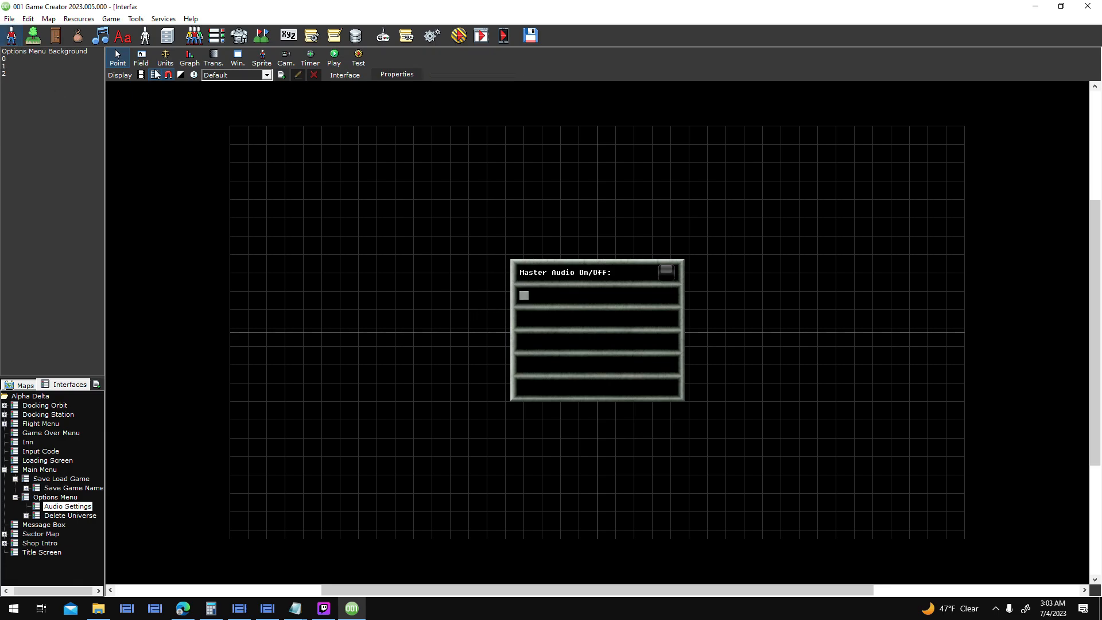
# - Create a sprite without a template in the Interface sprites' Game Options folder and name it UI_Volume_Slider_Bar
pyautogui.doubleClick(575, 258)
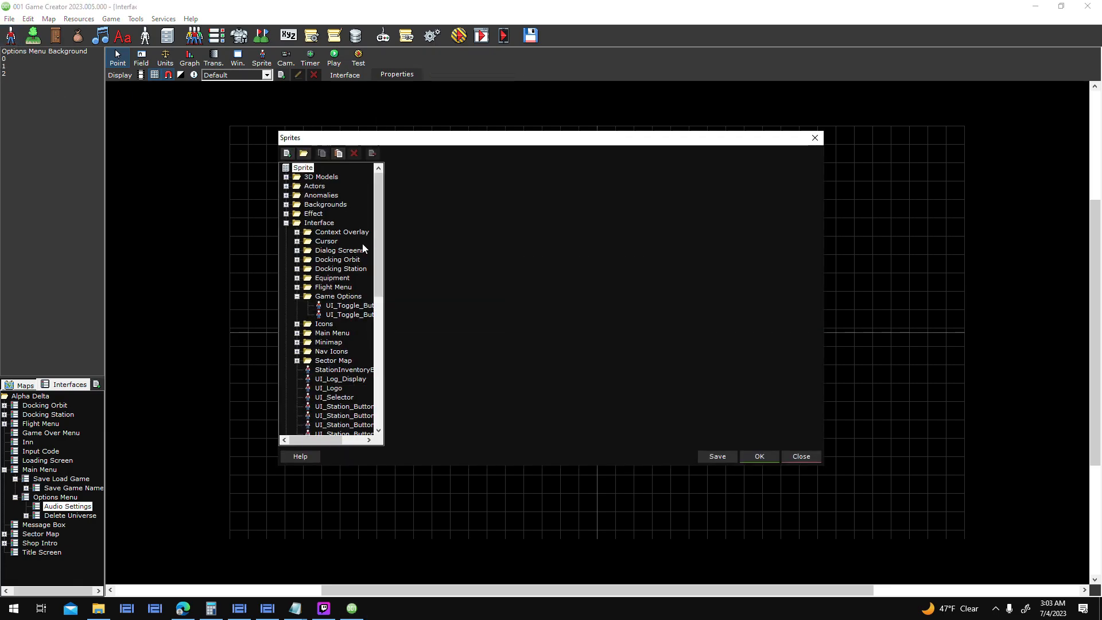
pyautogui.scroll(-3, 379, 323)
pyautogui.click(354, 219)
pyautogui.click(341, 214)
pyautogui.click(287, 154)
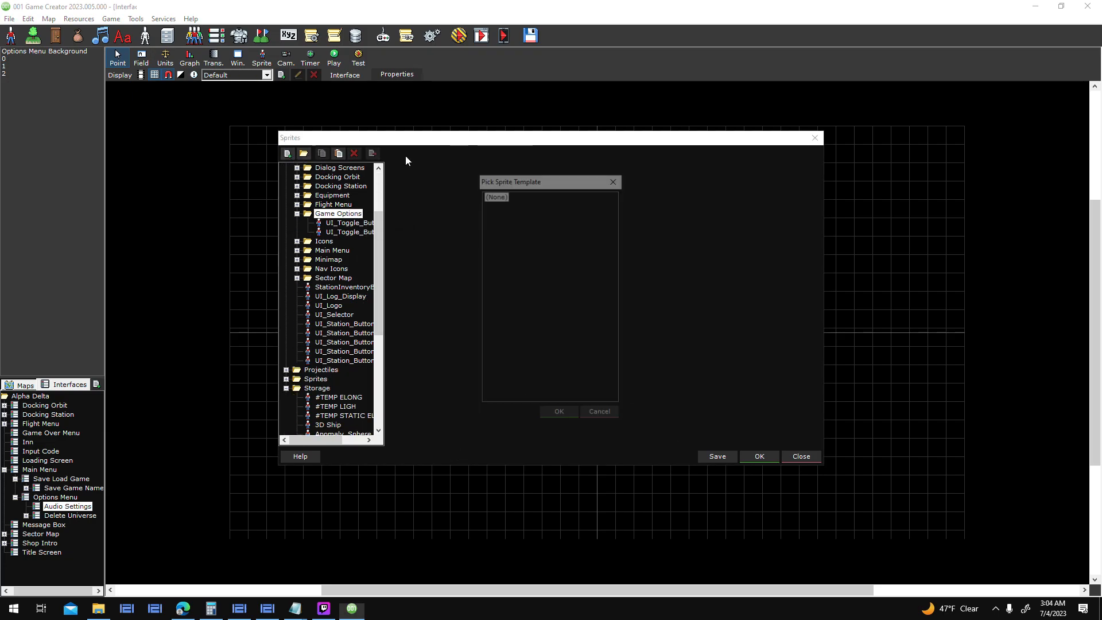
pyautogui.click(561, 414)
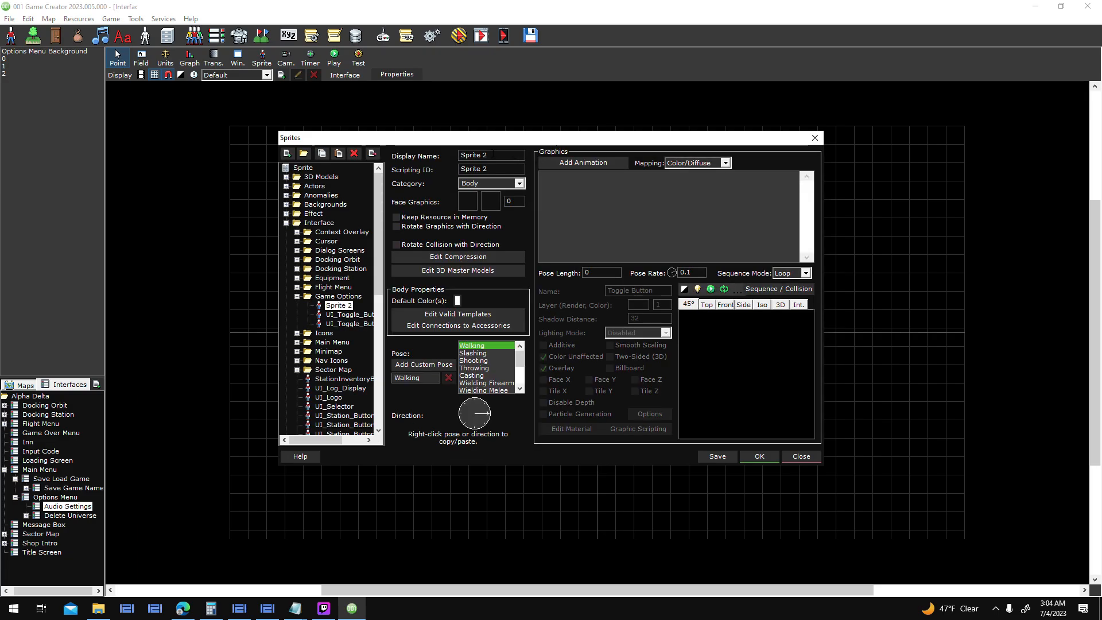
pyautogui.write('U')
pyautogui.write('I_Volume_')
pyautogui.write('Slider_')
pyautogui.write('B')
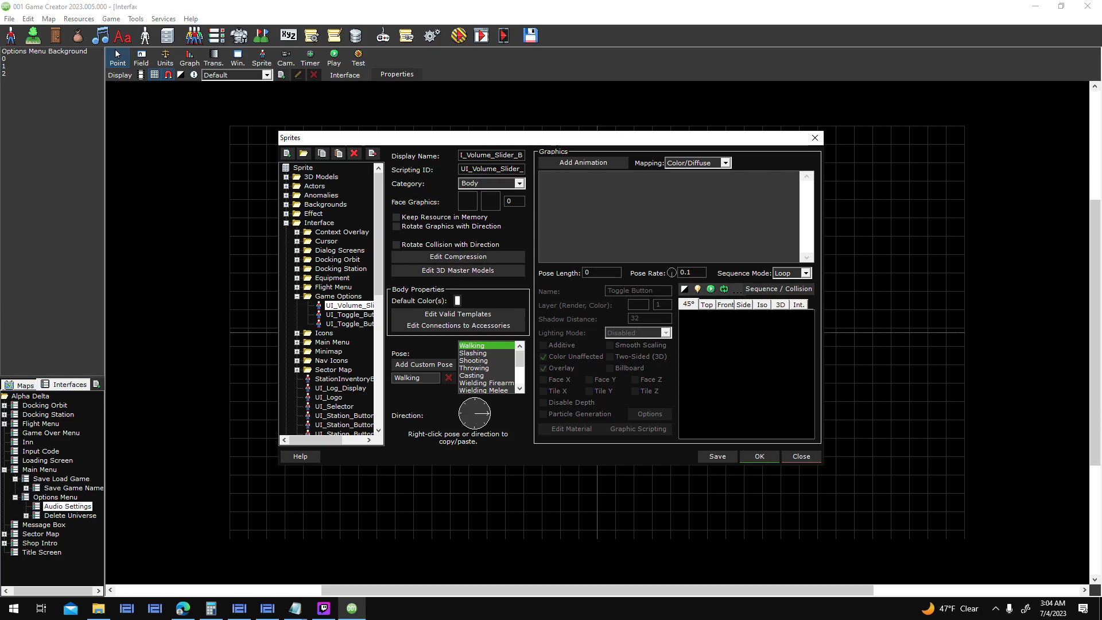
pyautogui.write('ar')
# - Add an animation to the volume slider bar sprite with one blank frame 96 wide and 2 high
pyautogui.click(582, 163)
pyautogui.click(617, 213)
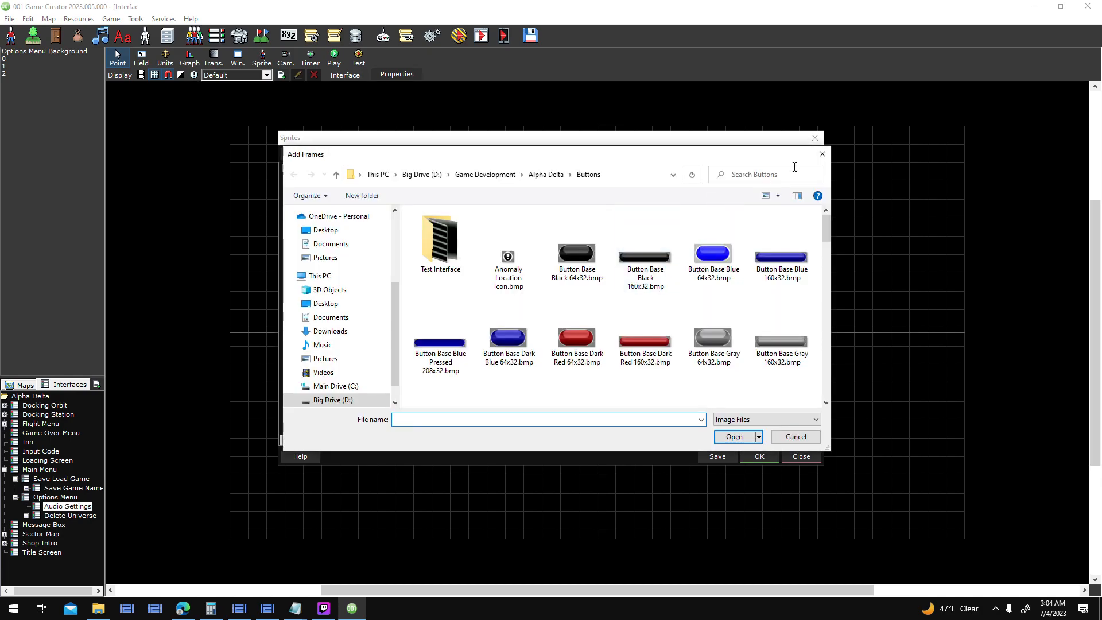
pyautogui.click(822, 155)
pyautogui.click(563, 194)
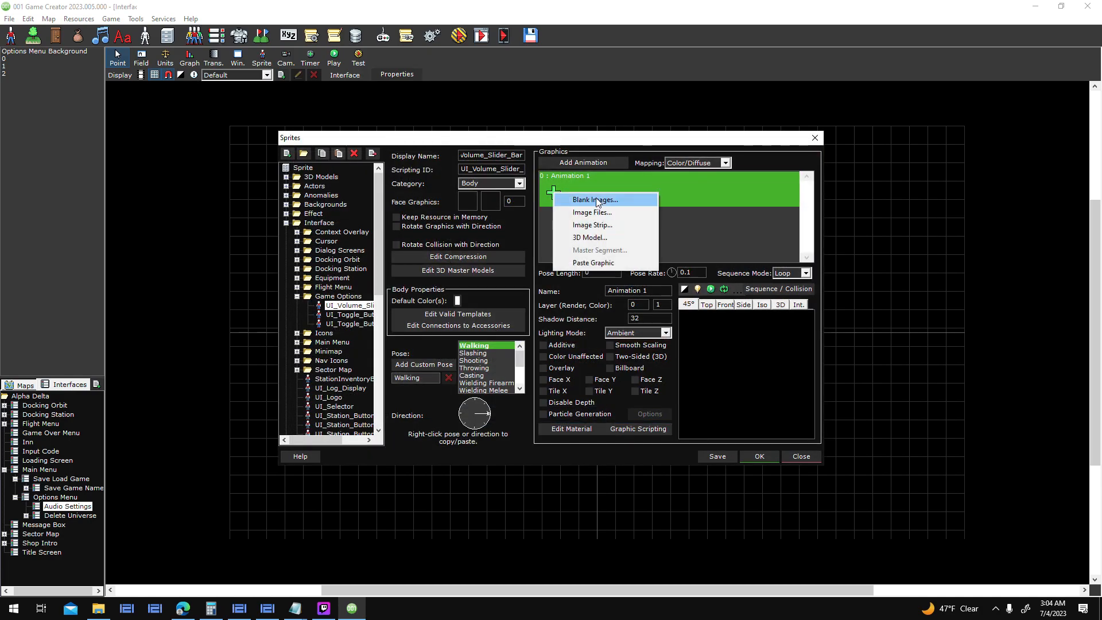
pyautogui.click(619, 199)
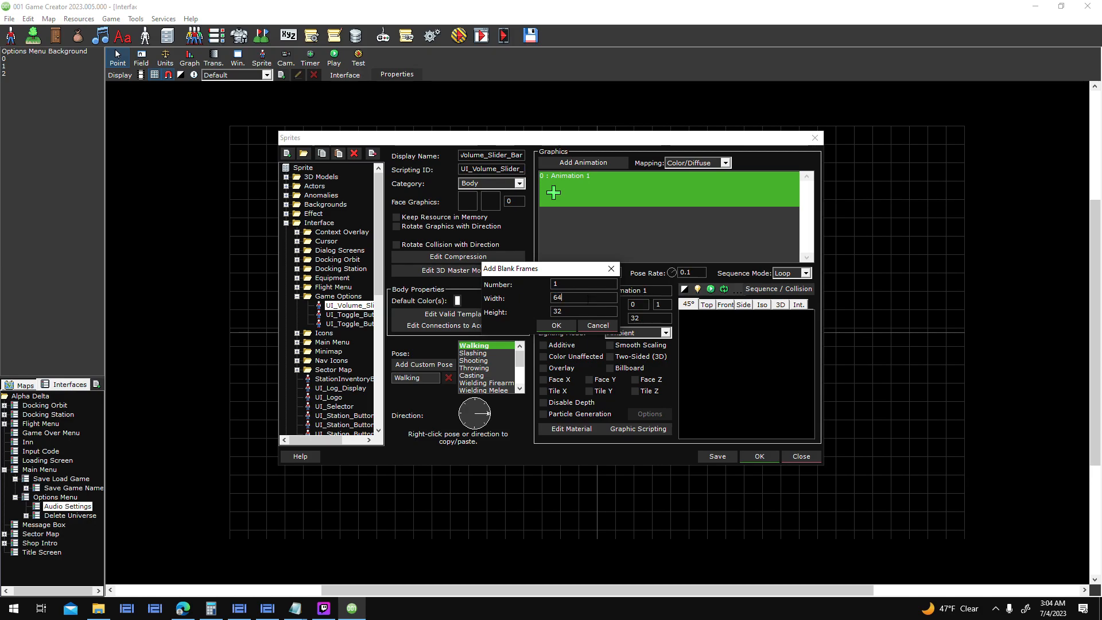
pyautogui.doubleClick(588, 299)
pyautogui.press('Tab')
pyautogui.click(574, 325)
# - Fill the blank frame with medium gray (RGB 135, 135, 135) in the Graphic Editor and save the changes
pyautogui.rightClick(554, 185)
pyautogui.click(581, 227)
pyautogui.click(388, 177)
pyautogui.click(730, 170)
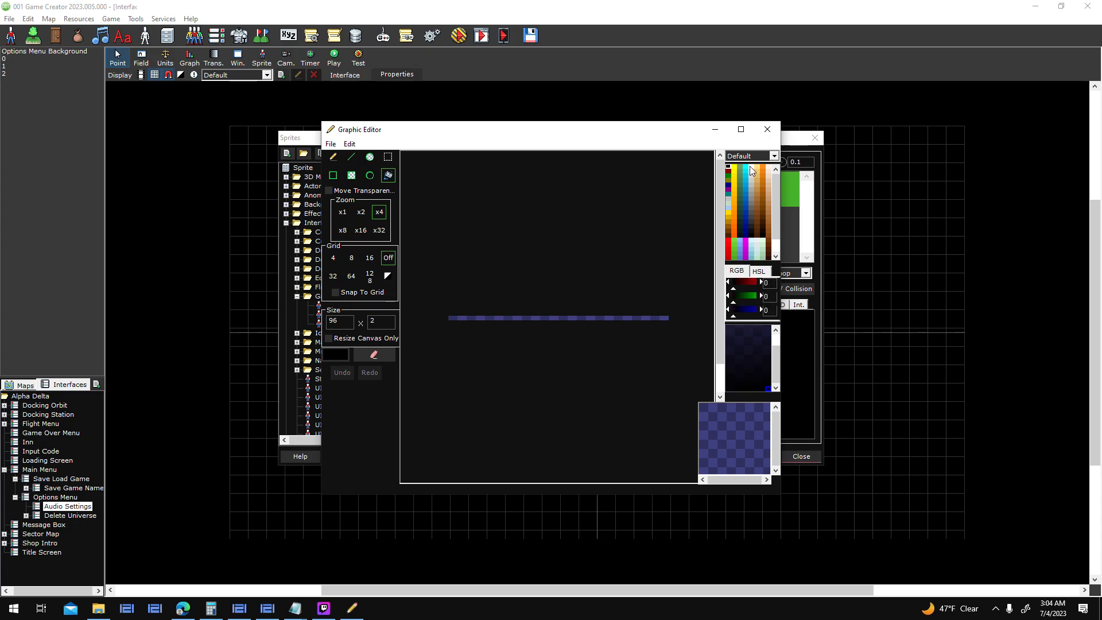
pyautogui.click(754, 170)
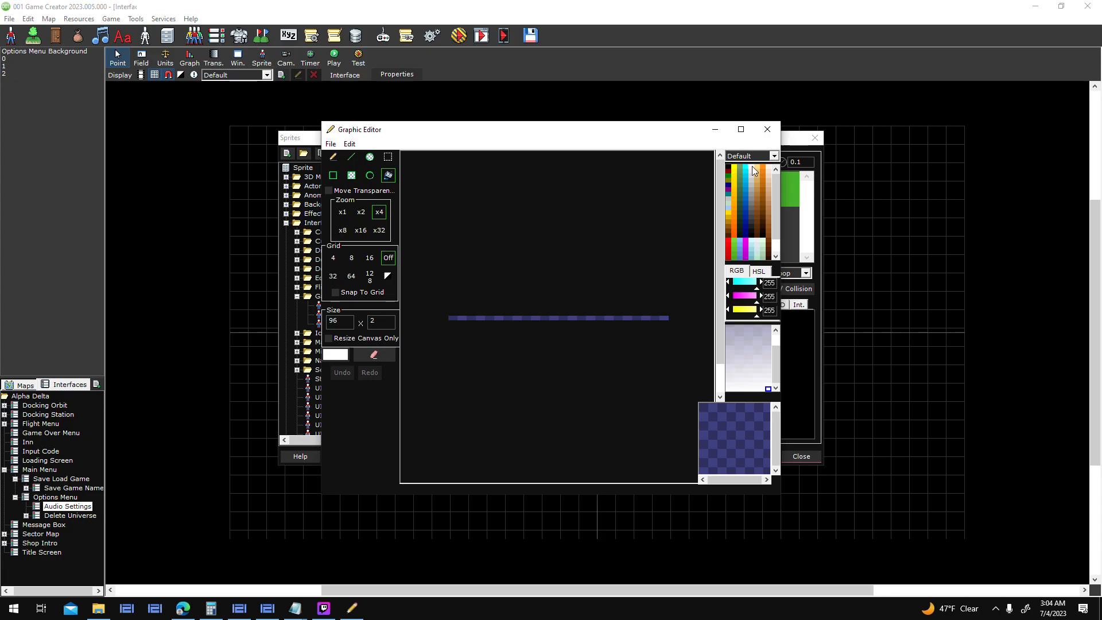
pyautogui.click(752, 198)
pyautogui.click(521, 315)
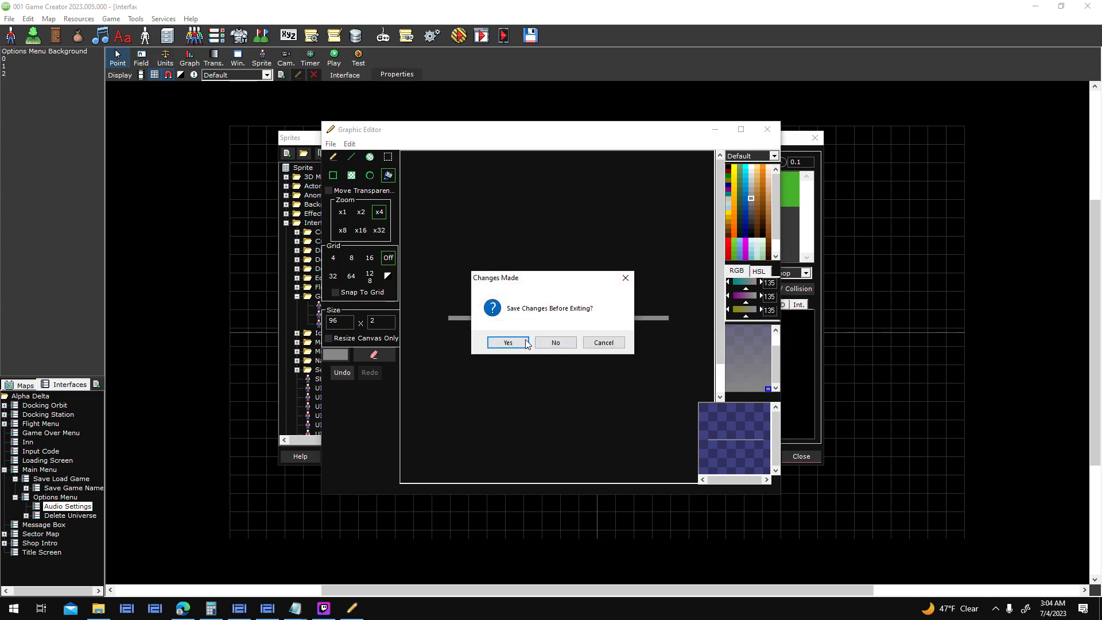
pyautogui.click(508, 342)
# - Delete the rectangle collision in the Sequence Editor and set the animation's node position to 0, 0, 0
pyautogui.doubleClick(742, 354)
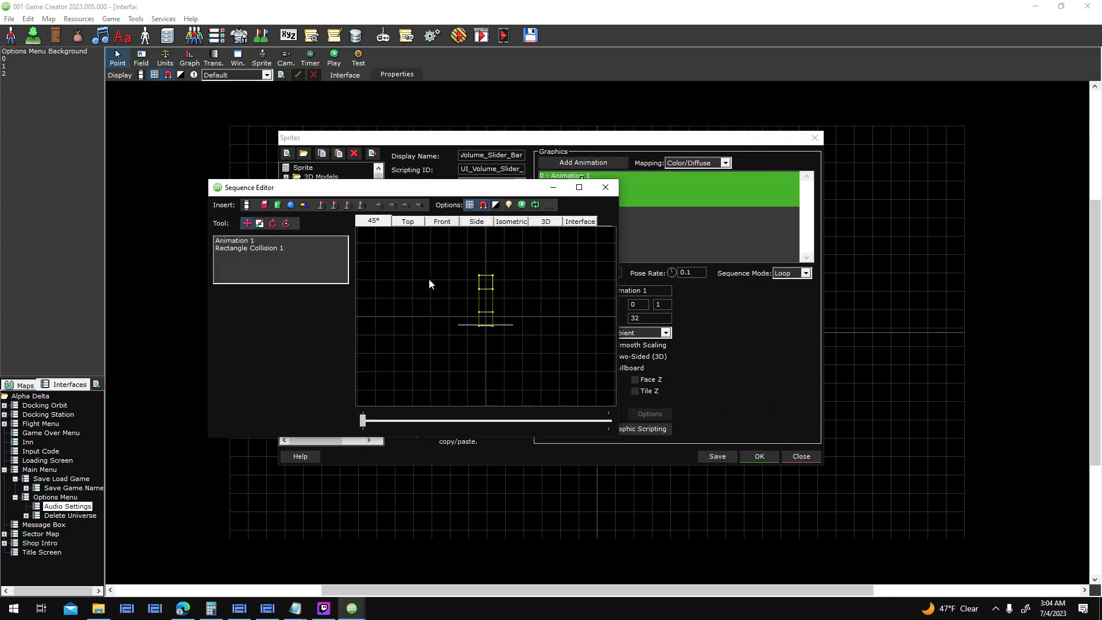
pyautogui.rightClick(262, 250)
pyautogui.click(287, 312)
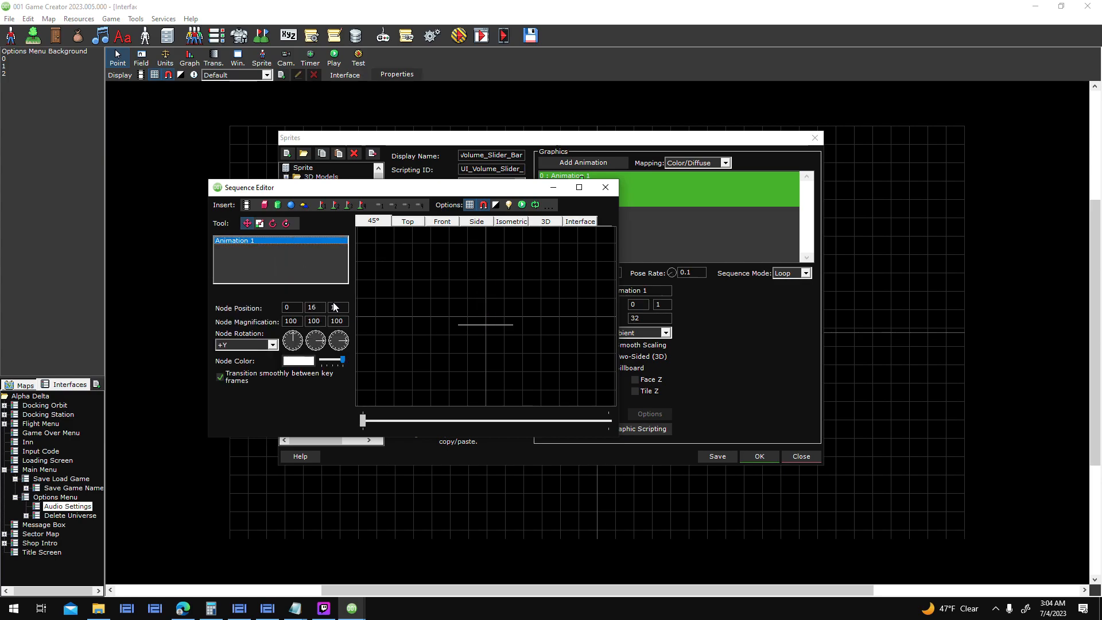
pyautogui.write('00')
# - Rename the animation as Volume Bar, enable its Overlay option, and show the sequence from the top view
pyautogui.moveTo(512, 186); pyautogui.dragTo(377, 180)
pyautogui.click(660, 292)
pyautogui.hotkey('ctrl', 'a')
pyautogui.write('Volume')
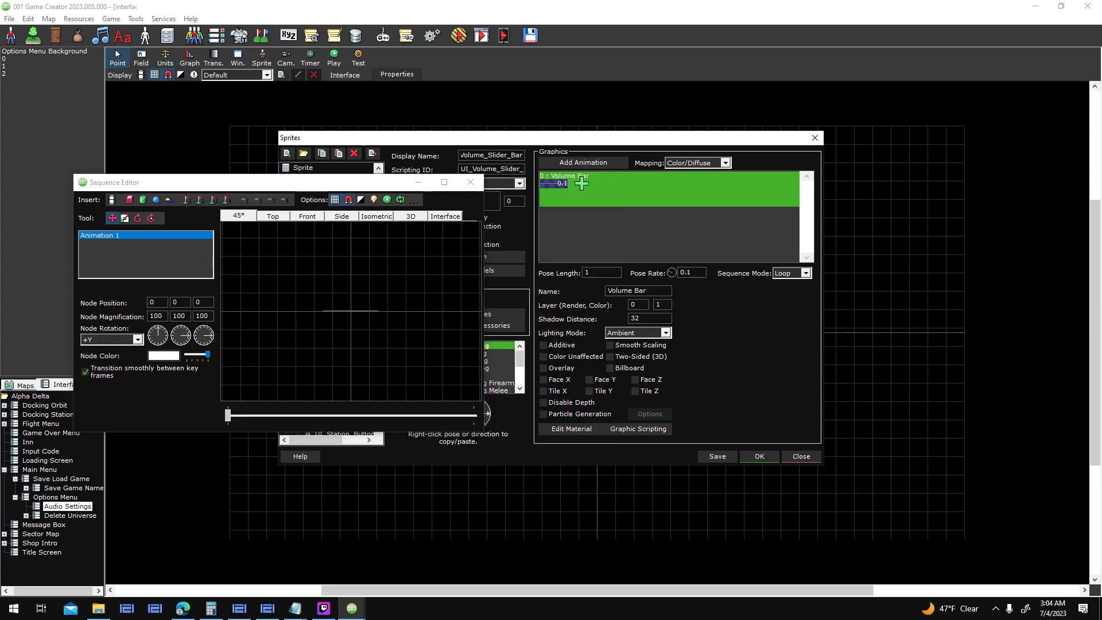
pyautogui.moveTo(295, 184); pyautogui.dragTo(246, 160)
pyautogui.click(560, 368)
pyautogui.click(224, 194)
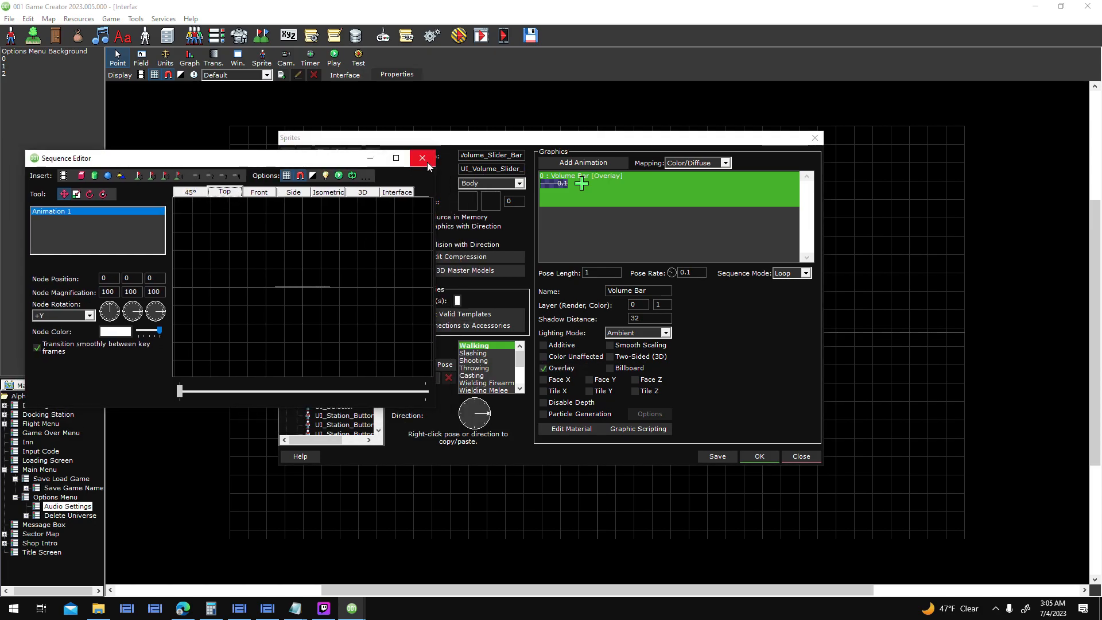
# - Move the volume bar graphics from the Walking pose to the Idle pose
pyautogui.rightClick(495, 344)
pyautogui.click(557, 414)
pyautogui.press('Return')
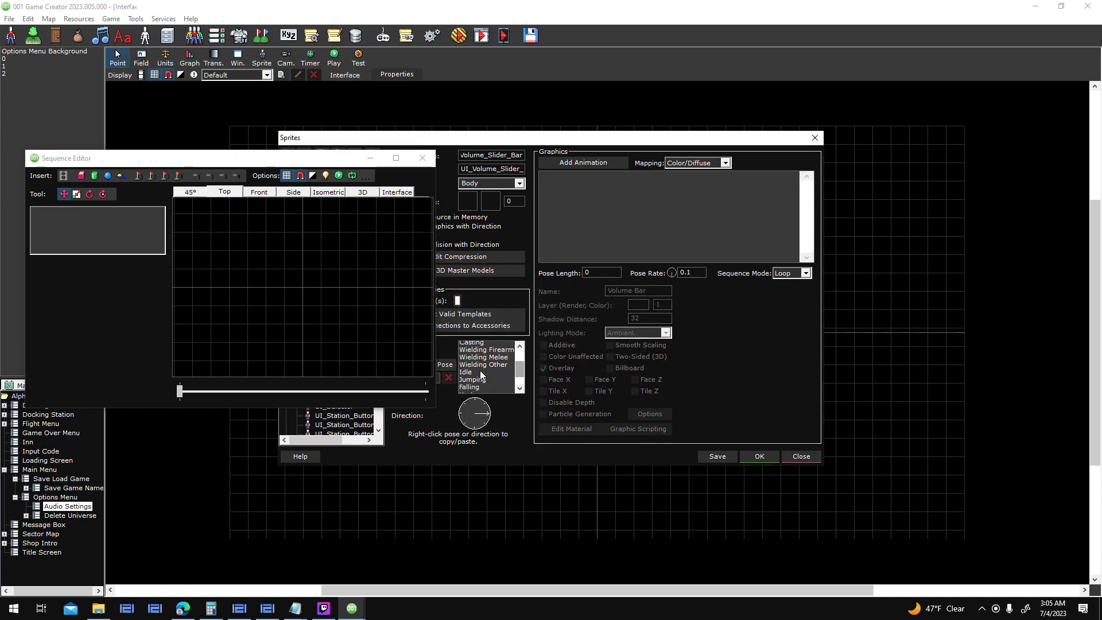
pyautogui.rightClick(480, 370)
pyautogui.click(509, 466)
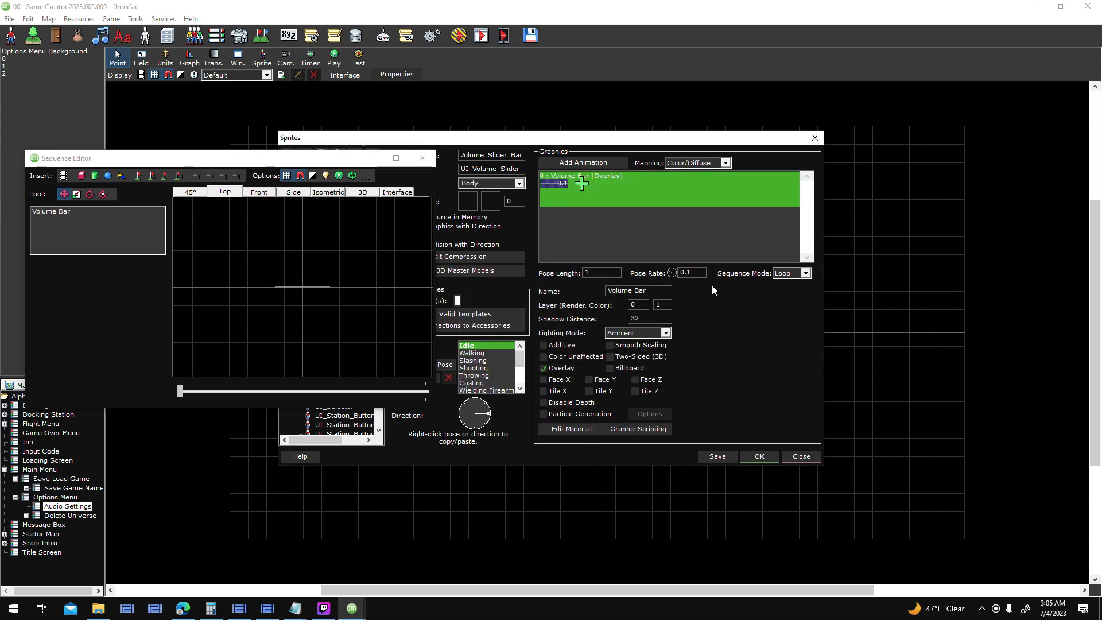
# - Change the Volume Bar's lighting mode, enable Color Unaffected, and accept the sprite changes
pyautogui.click(651, 332)
pyautogui.click(642, 344)
pyautogui.click(581, 357)
pyautogui.click(760, 458)
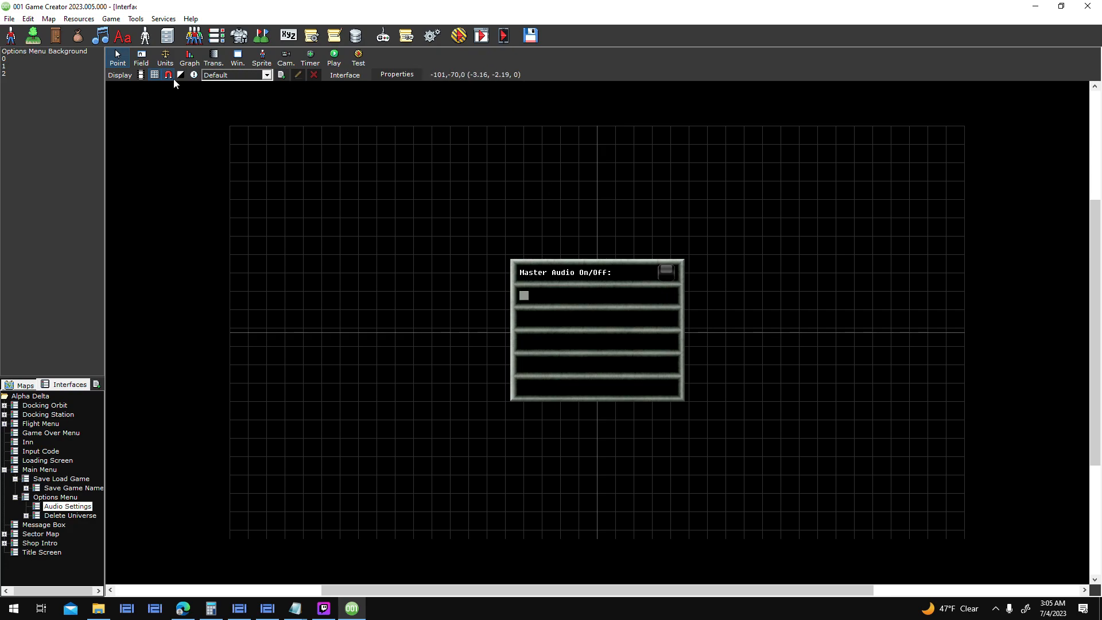
# - Add a field in the row below Master Audio, name it Volume Bar, and disable Word-Wrap and Update Realtime
pyautogui.click(141, 57)
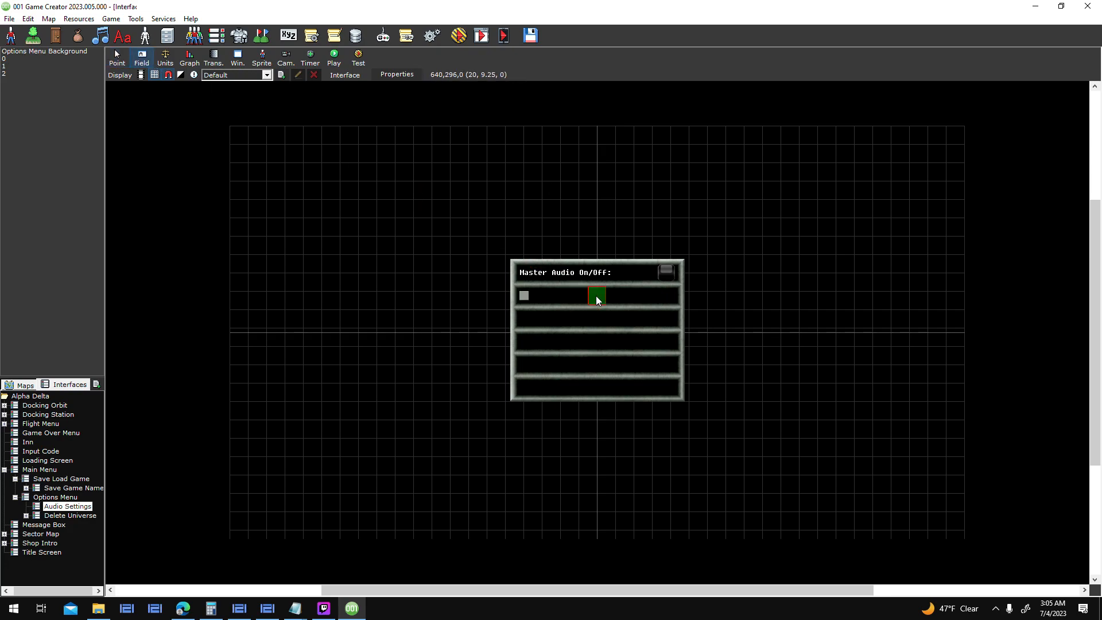
pyautogui.click(641, 300)
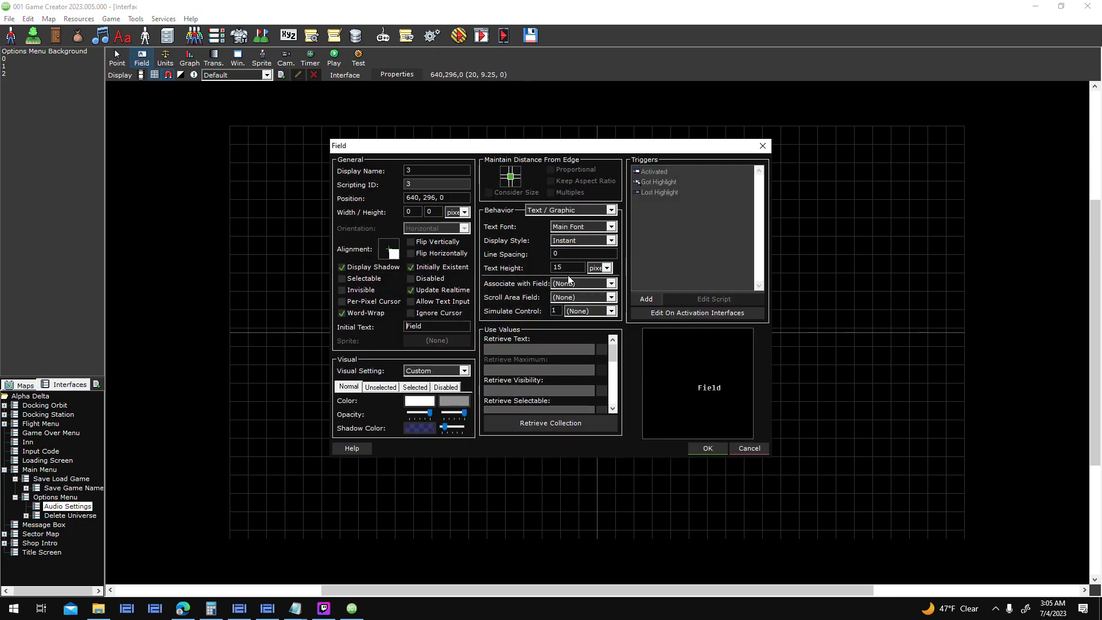
pyautogui.click(432, 181)
pyautogui.press('BackSpace')
pyautogui.click(388, 317)
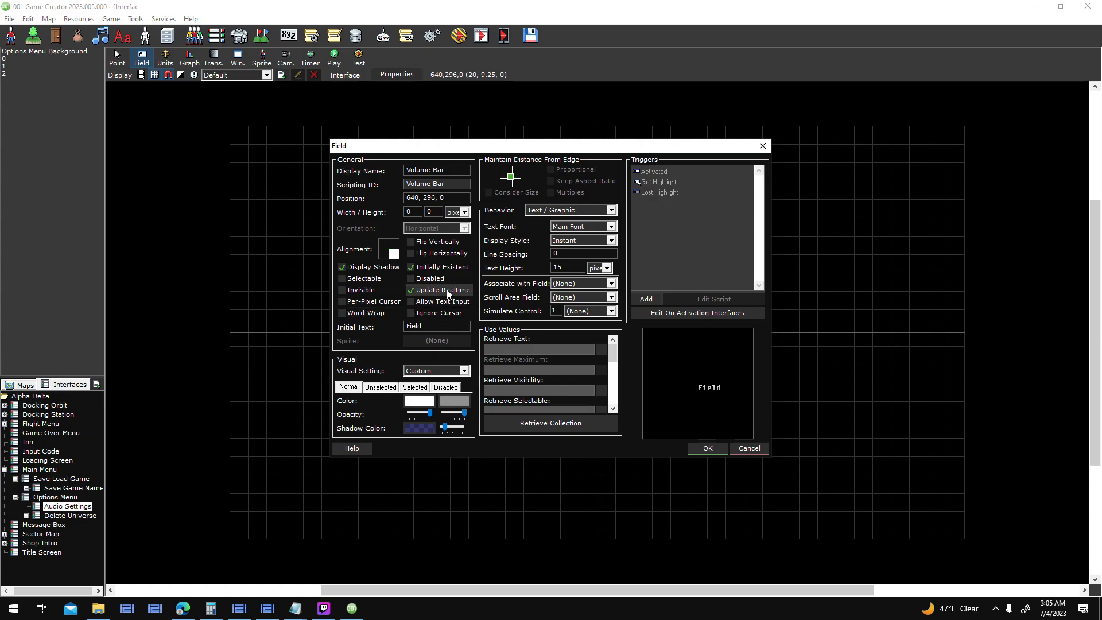
pyautogui.click(446, 289)
# - Set the Volume Bar field's behavior to Static Sprite and assign the UI_Volume_Slider_Bar sprite from the Game Options folder
pyautogui.click(611, 210)
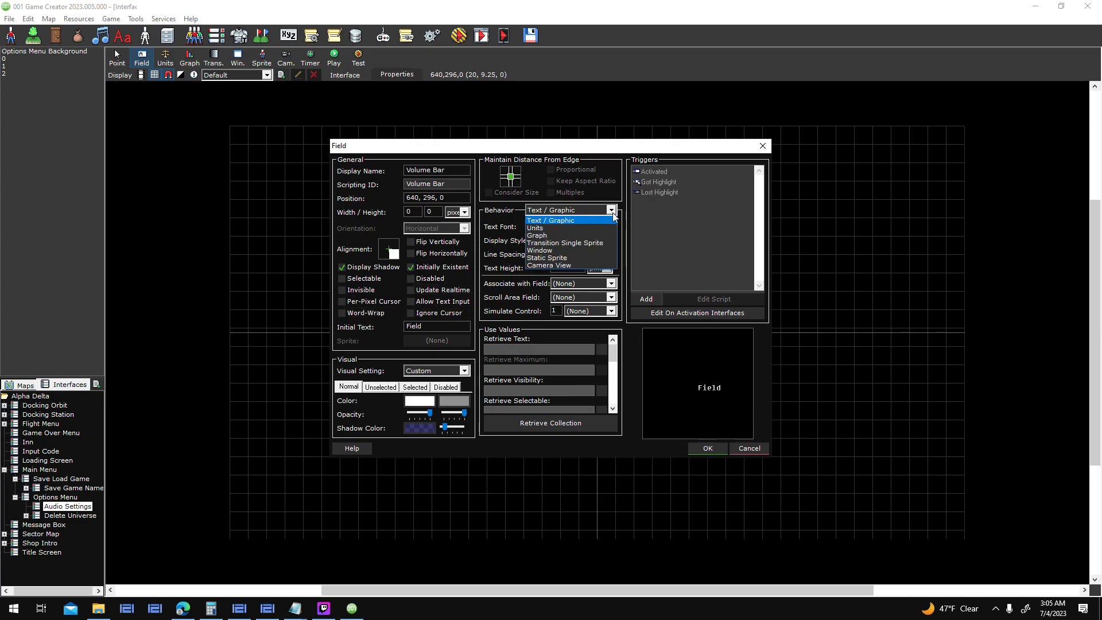
pyautogui.click(589, 258)
pyautogui.click(456, 343)
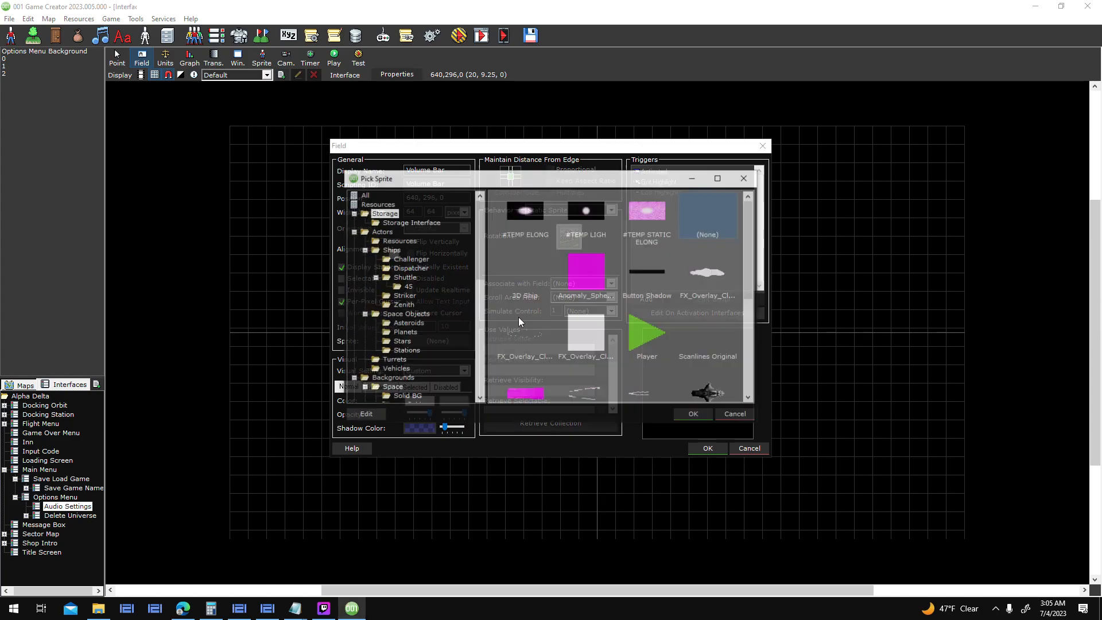
pyautogui.scroll(-10, 422, 354)
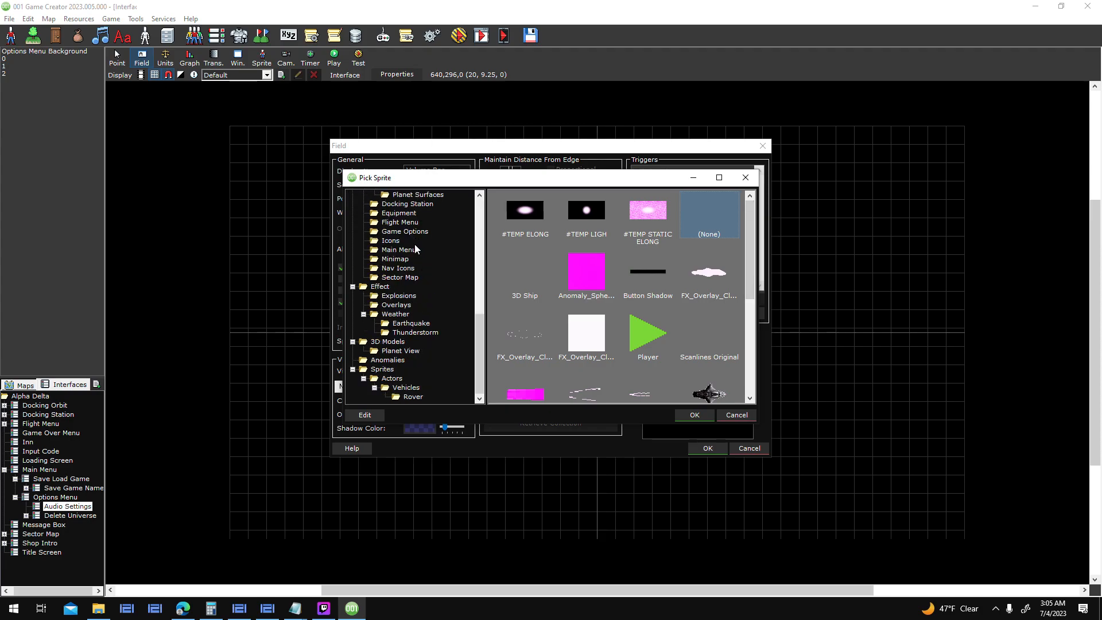
pyautogui.click(418, 233)
pyautogui.doubleClick(702, 218)
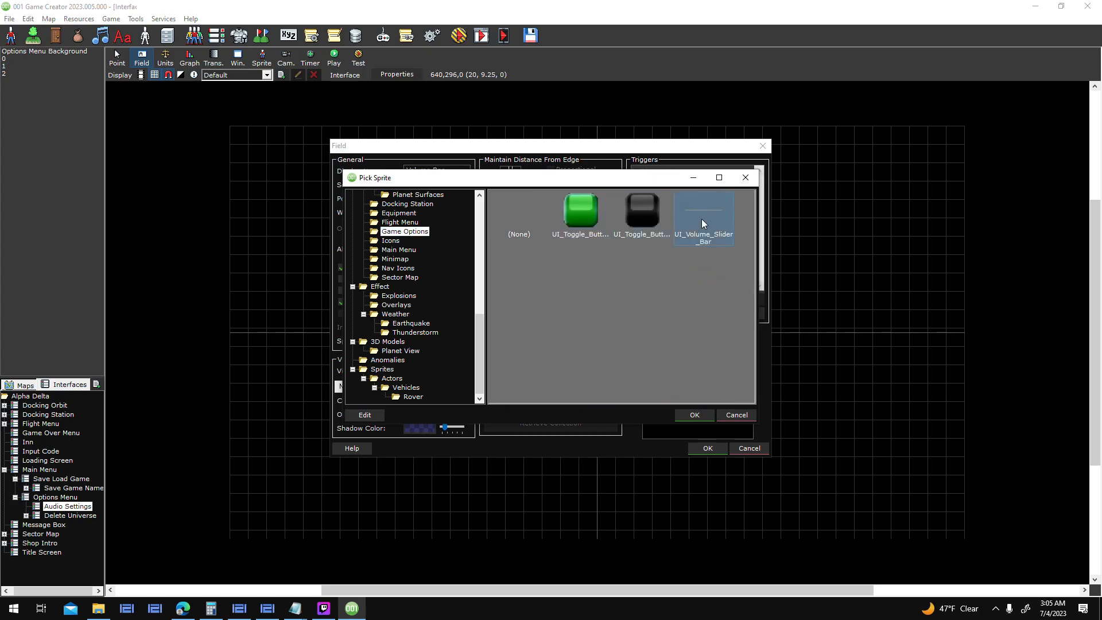
# - Adjust the Volume Bar field's alignment, disable Per-Pixel Cursor, and accept the field
pyautogui.click(395, 251)
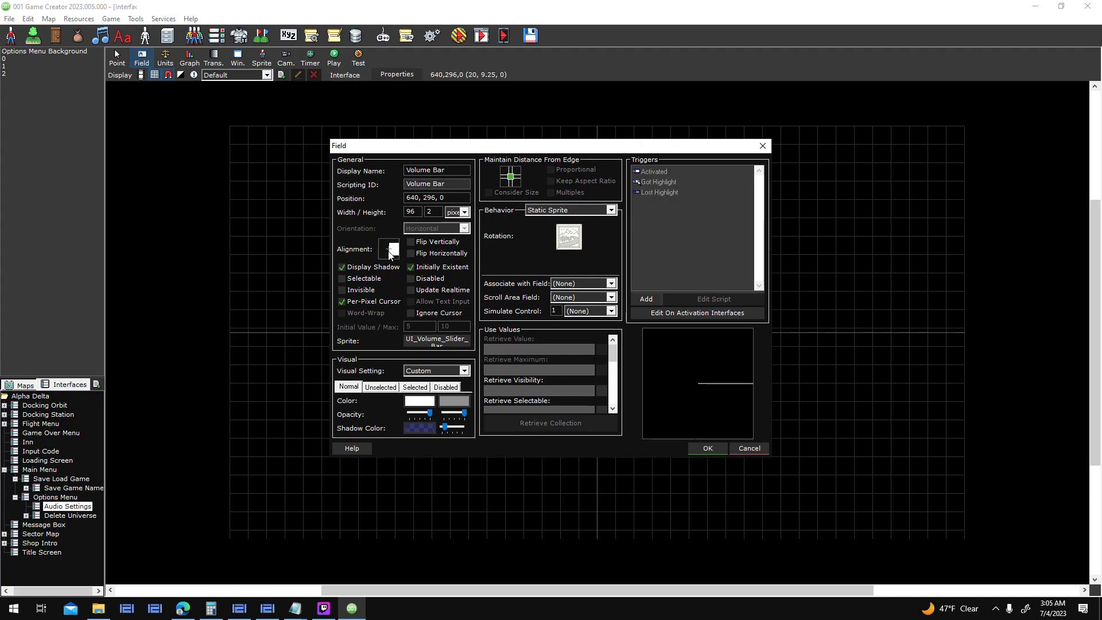
pyautogui.click(370, 302)
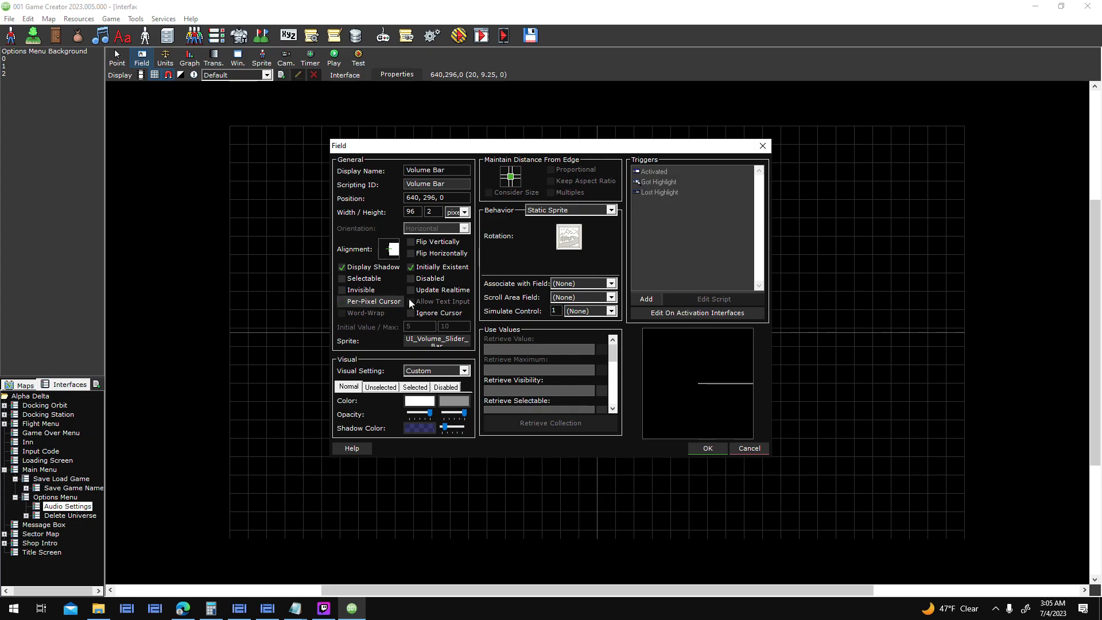
pyautogui.click(708, 448)
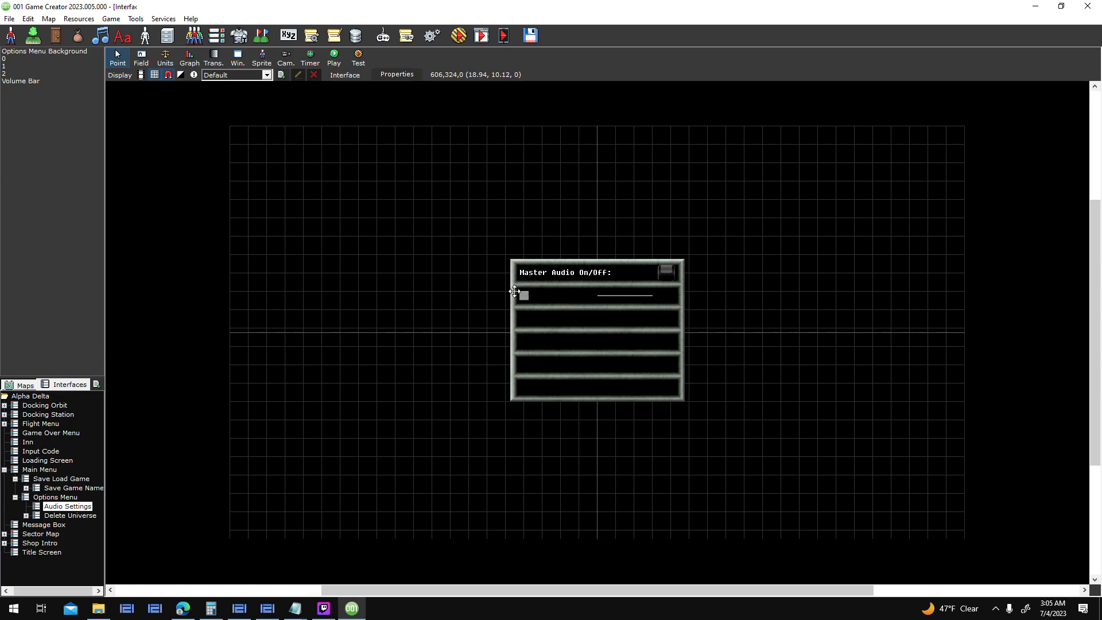
# - Stretch the volume bar along the row below Master Audio and place the grey slider square at its left end
pyautogui.moveTo(524, 294)
pyautogui.mouseDown()
pyautogui.moveTo(561, 322)
pyautogui.moveTo(606, 295)
pyautogui.moveTo(537, 295)
pyautogui.mouseUp()
pyautogui.moveTo(600, 296); pyautogui.dragTo(655, 296)
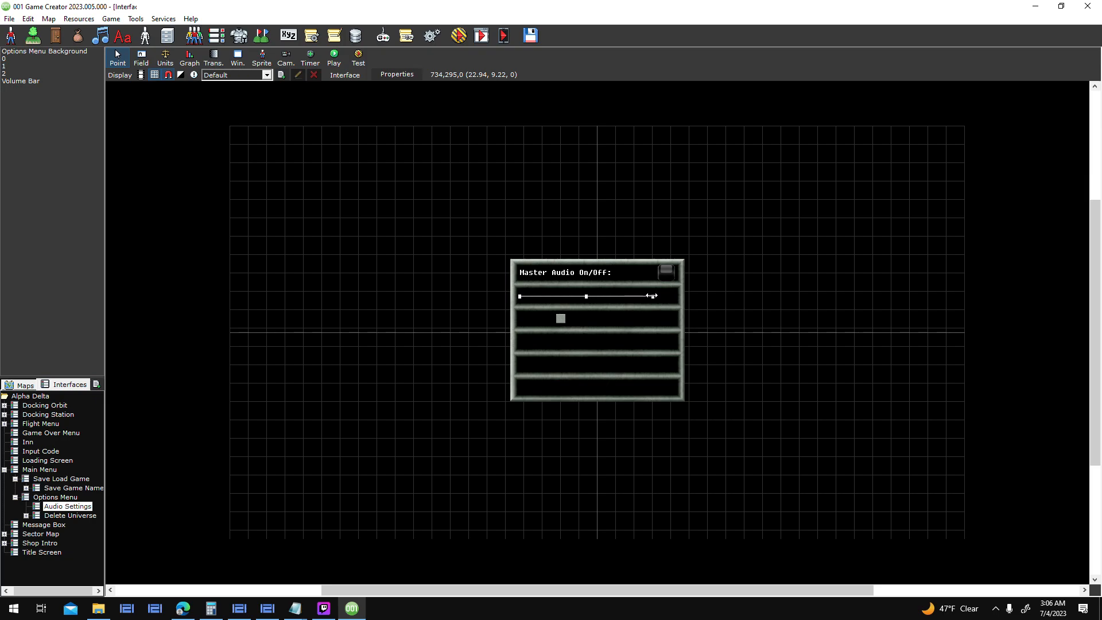
pyautogui.moveTo(647, 295); pyautogui.dragTo(637, 296)
pyautogui.click(520, 296)
pyautogui.moveTo(558, 318); pyautogui.dragTo(540, 295)
pyautogui.moveTo(626, 296); pyautogui.dragTo(626, 299)
pyautogui.click(47, 82)
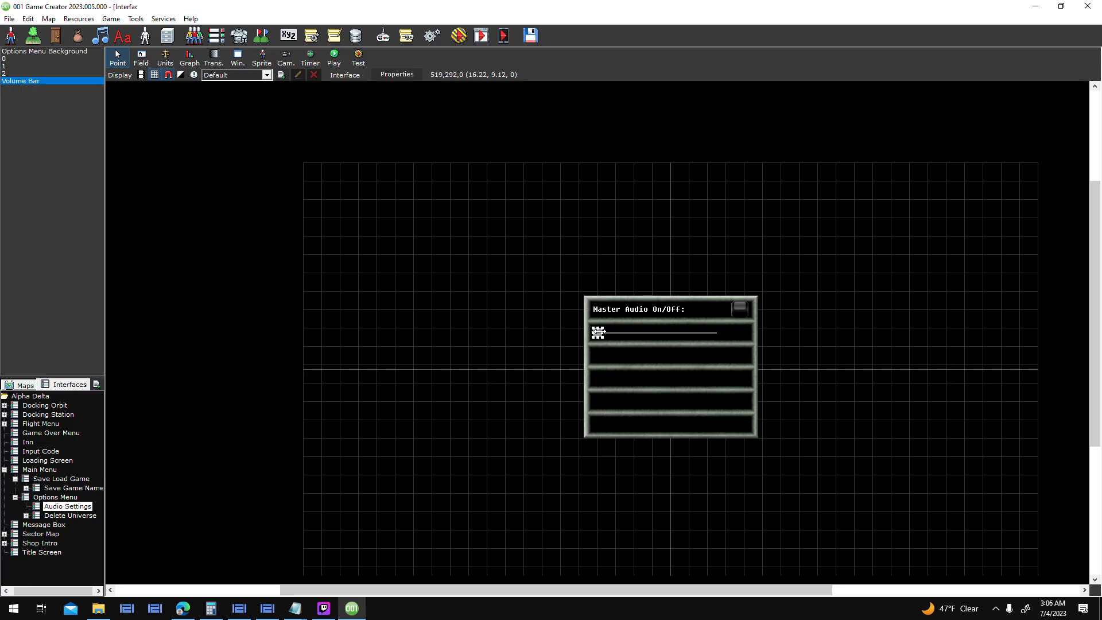
# - Open the grey square's field properties and rename the field as Volume Slider
pyautogui.doubleClick(597, 332)
pyautogui.doubleClick(703, 181)
pyautogui.click(815, 129)
pyautogui.moveTo(502, 137); pyautogui.dragTo(544, 162)
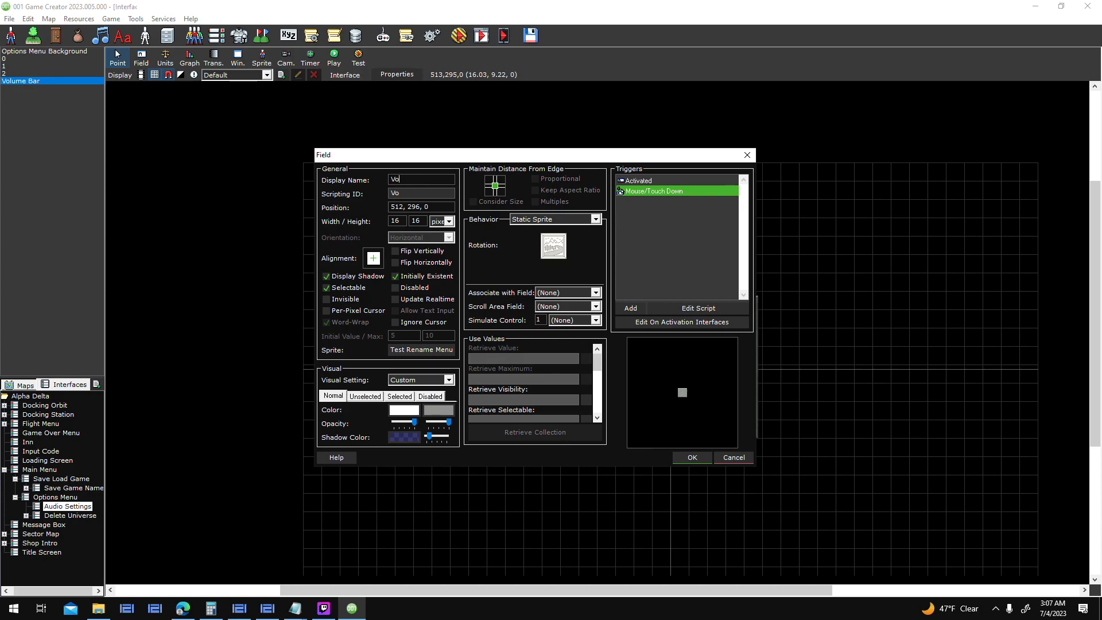
pyautogui.write('der')
pyautogui.moveTo(597, 364); pyautogui.dragTo(608, 271)
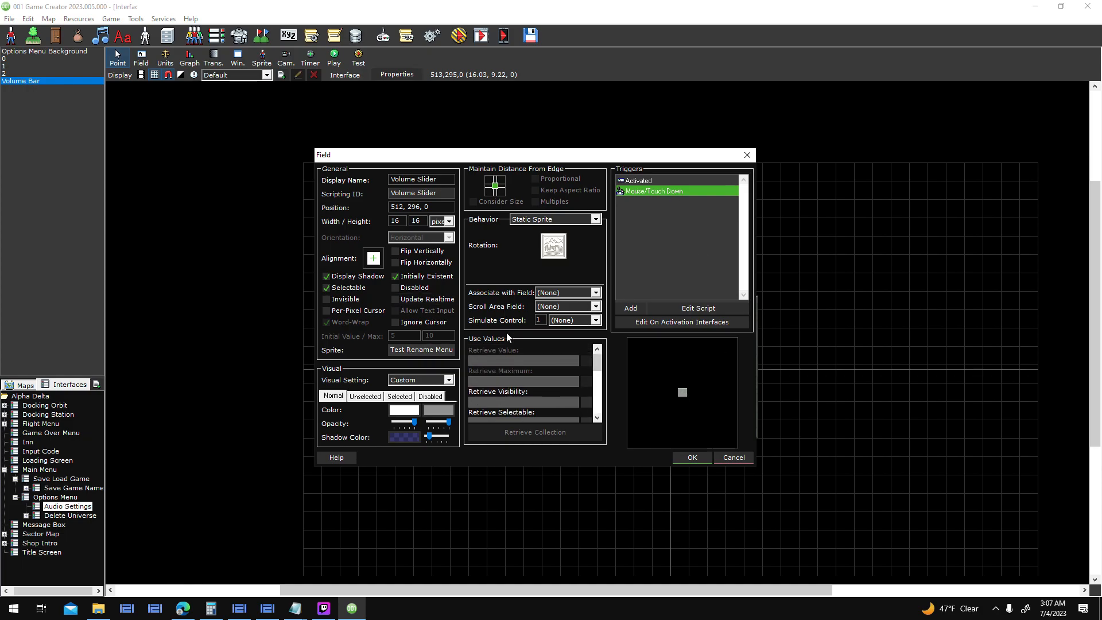
# - Check the Volume Slider's Mouse/Touch Down script, and open the script of its Activated trigger
pyautogui.doubleClick(678, 190)
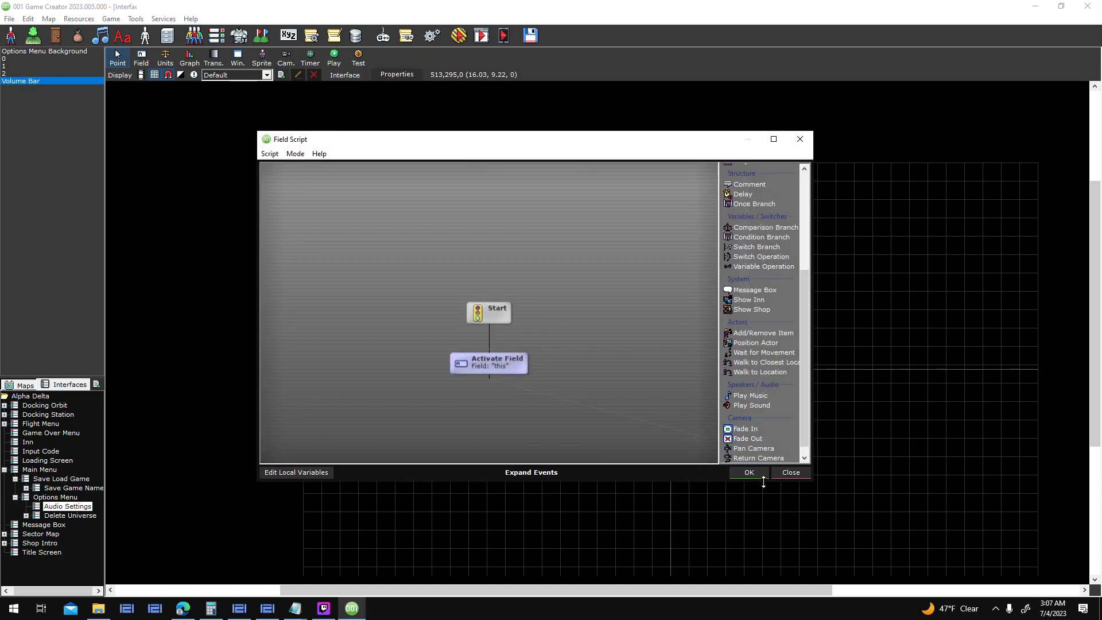
pyautogui.click(755, 476)
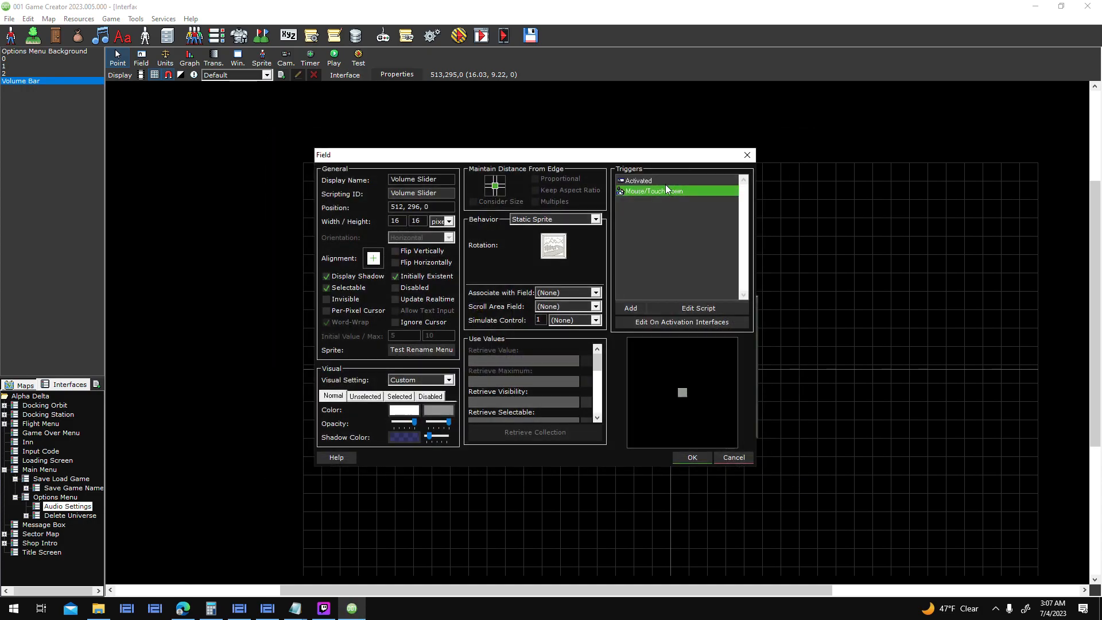
pyautogui.doubleClick(666, 181)
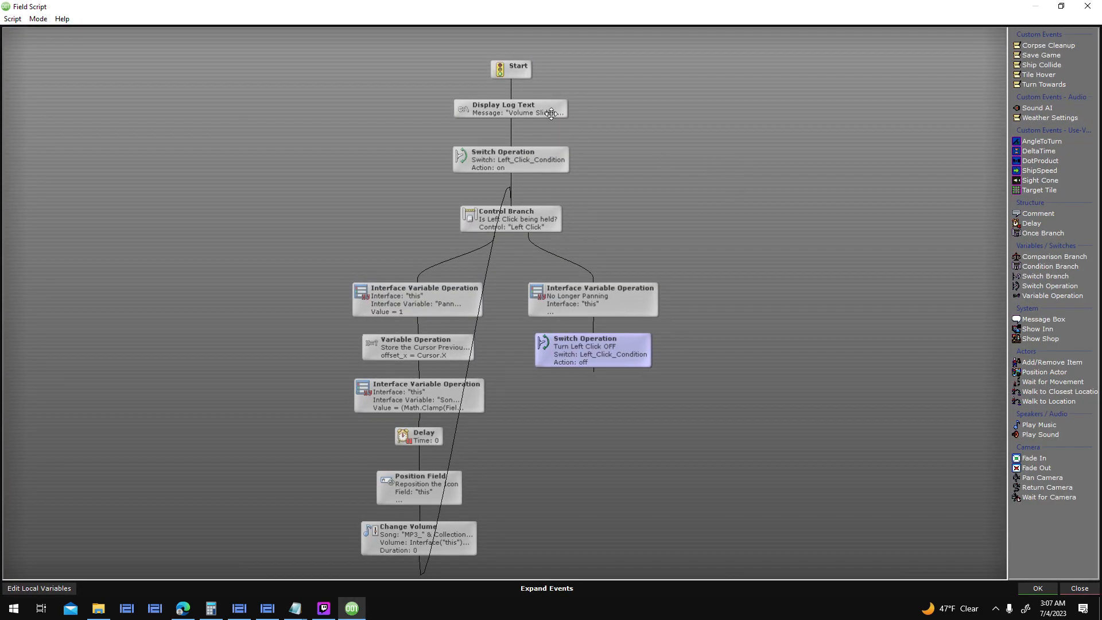
# - Detach the Display Log Text and both Left_Click_Condition Switch Operation events, linking Start directly to the Control Branch
pyautogui.moveTo(551, 113); pyautogui.dragTo(715, 100)
pyautogui.moveTo(515, 111); pyautogui.dragTo(515, 157)
pyautogui.moveTo(681, 92); pyautogui.dragTo(764, 67)
pyautogui.moveTo(520, 74); pyautogui.dragTo(517, 210)
pyautogui.moveTo(560, 154); pyautogui.dragTo(934, 57)
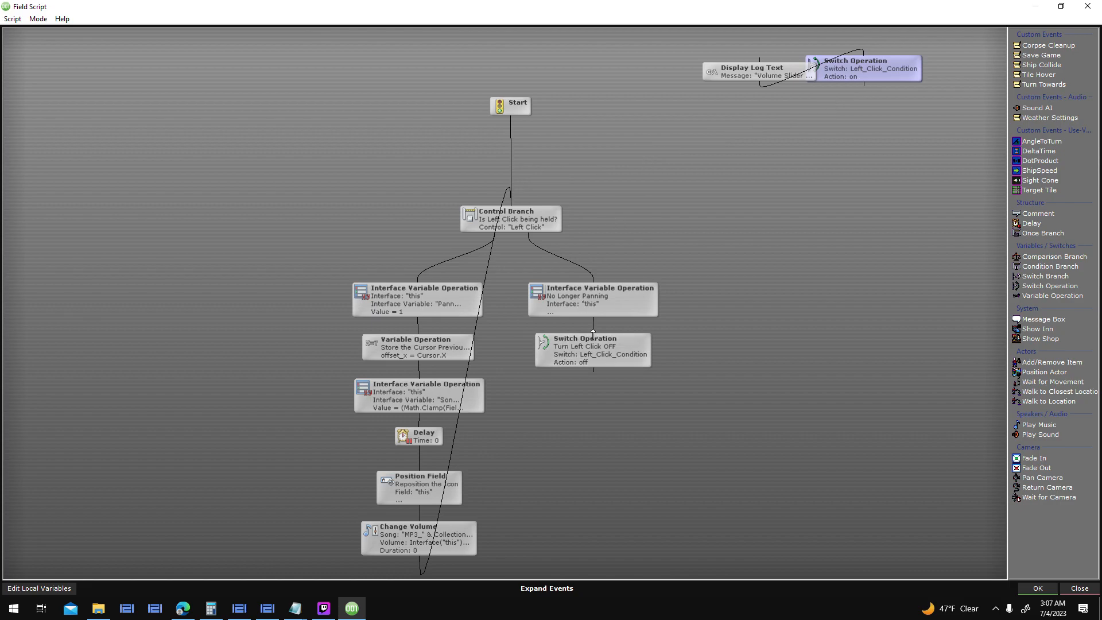
pyautogui.moveTo(591, 344); pyautogui.dragTo(856, 123)
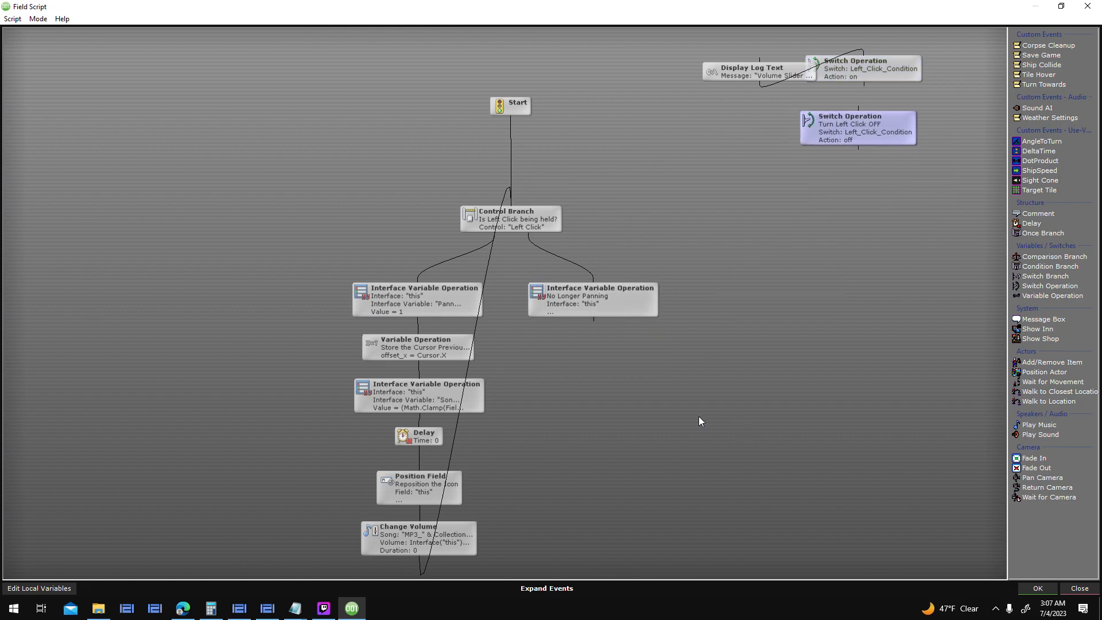
# - Move the Control Branch up beneath Start and inspect its Left Click control setting
pyautogui.moveTo(523, 208); pyautogui.dragTo(523, 158)
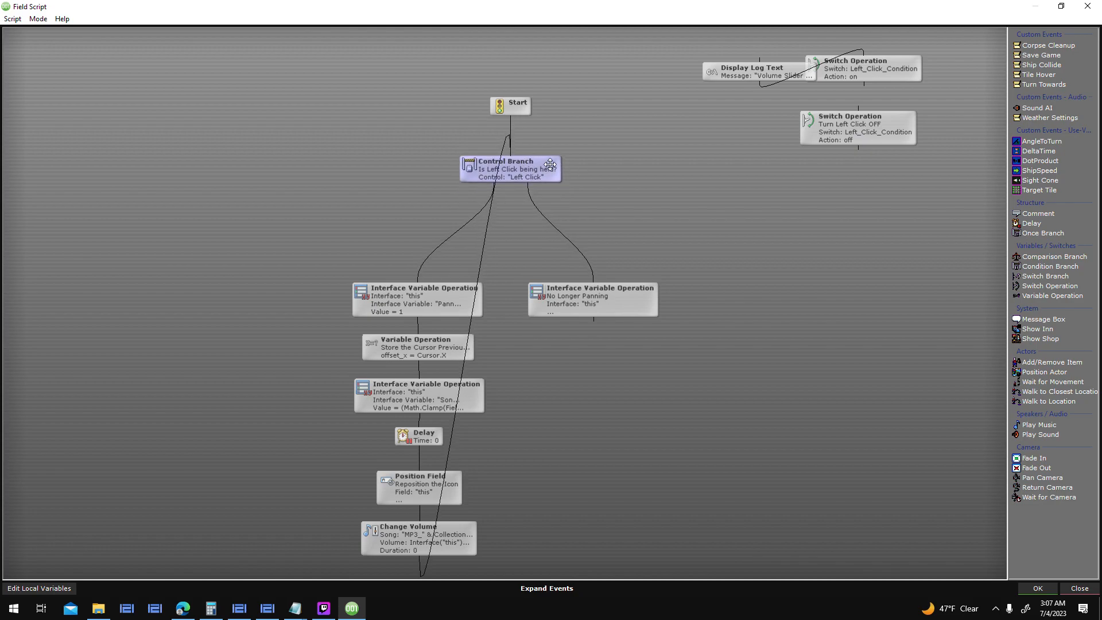
pyautogui.doubleClick(549, 165)
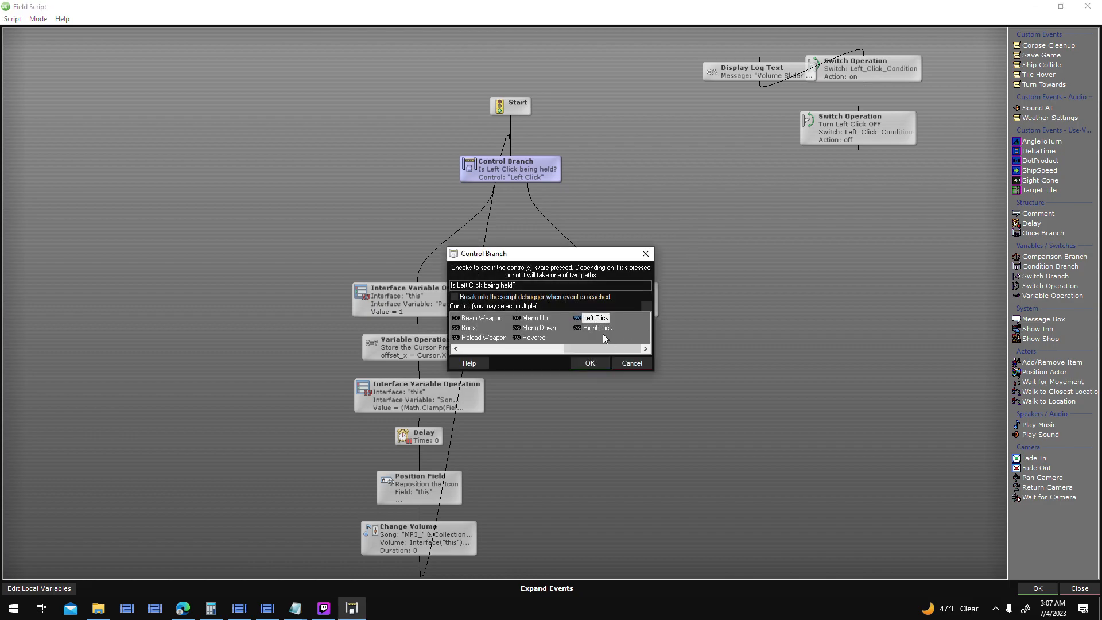
pyautogui.click(636, 365)
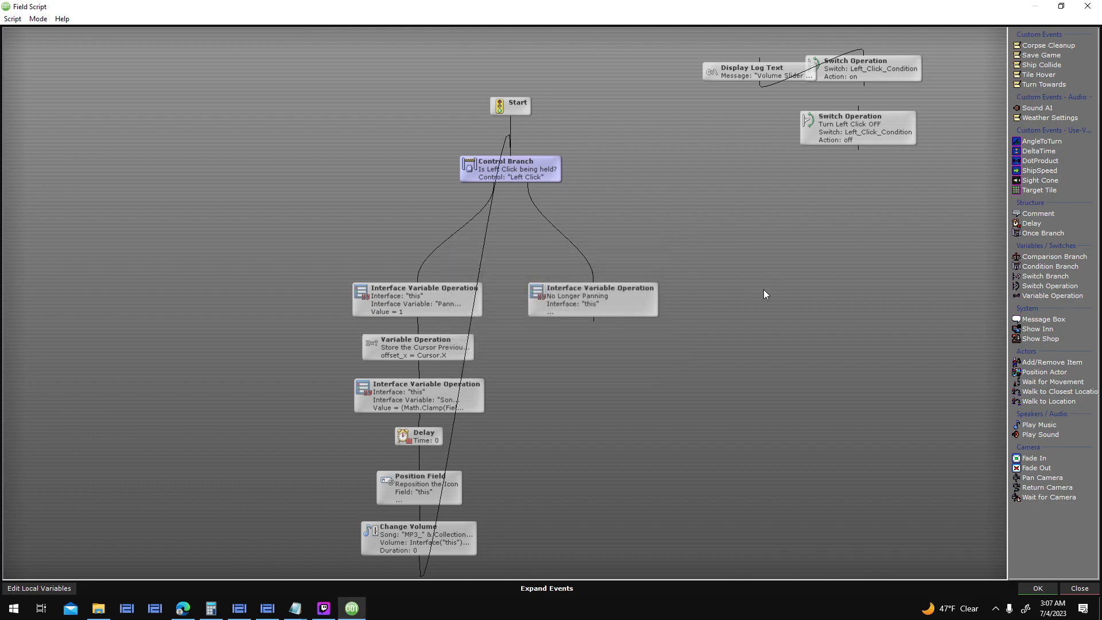
# - Detach the two panning Interface Variable Operations from the Control Branch and link its held path to the Variable Operation
pyautogui.click(420, 325)
pyautogui.moveTo(353, 263); pyautogui.dragTo(865, 260)
pyautogui.moveTo(509, 201); pyautogui.dragTo(438, 229)
pyautogui.click(580, 207)
pyautogui.press('Delete')
# - Close up the remaining loop events, set Change Volume aside, and link Position Field back to the Control Branch
pyautogui.moveTo(435, 381); pyautogui.dragTo(435, 278)
pyautogui.moveTo(422, 437); pyautogui.dragTo(424, 343)
pyautogui.moveTo(424, 472); pyautogui.dragTo(427, 396)
pyautogui.moveTo(420, 531); pyautogui.dragTo(506, 166)
pyautogui.moveTo(422, 490); pyautogui.dragTo(894, 190)
pyautogui.moveTo(711, 253); pyautogui.dragTo(965, 142)
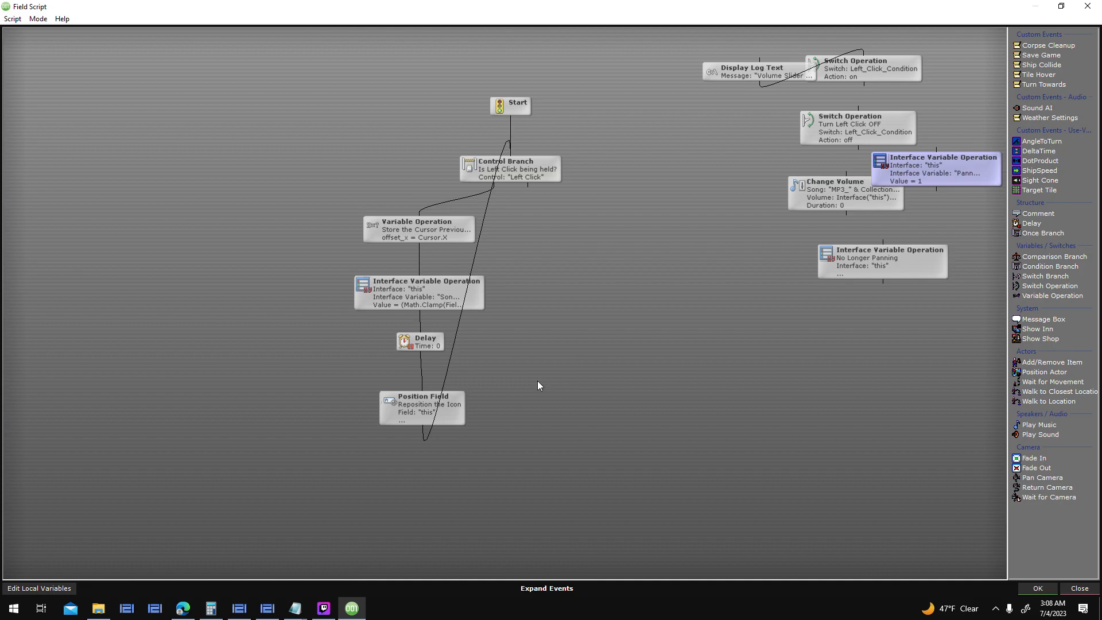
pyautogui.moveTo(453, 409); pyautogui.dragTo(451, 397)
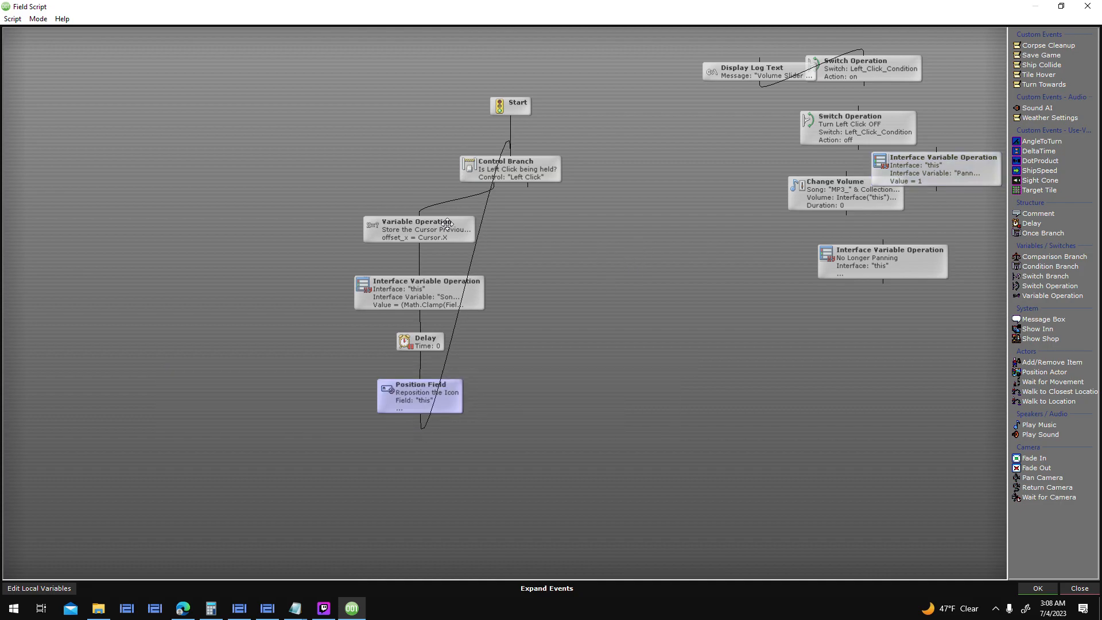
# - Add a local variable named offset_x to the script
pyautogui.click(141, 550)
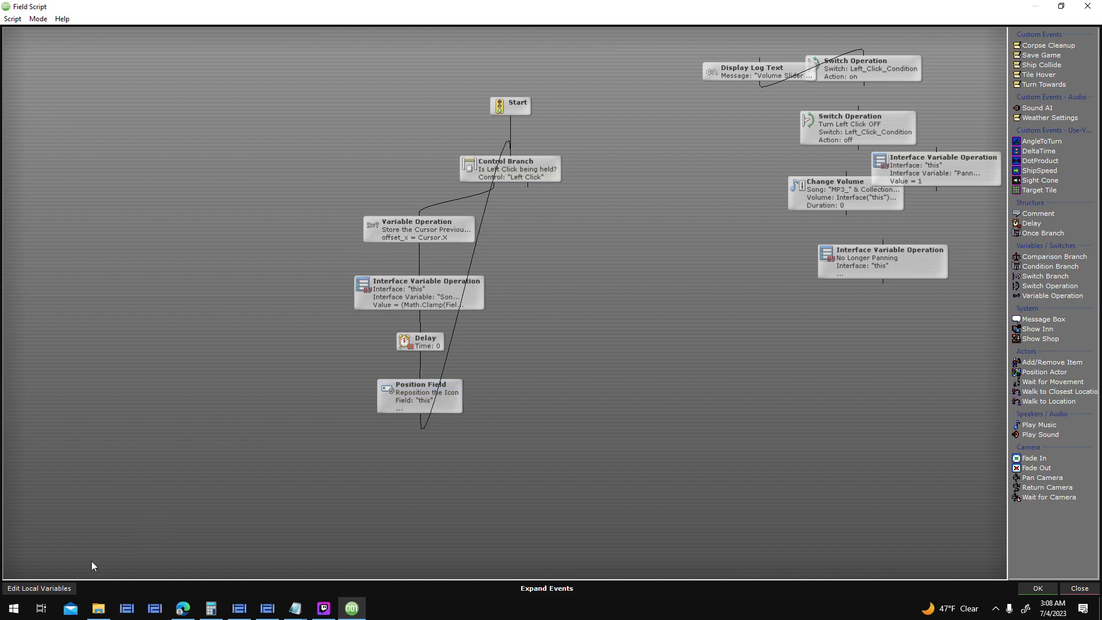
pyautogui.click(52, 589)
pyautogui.click(553, 209)
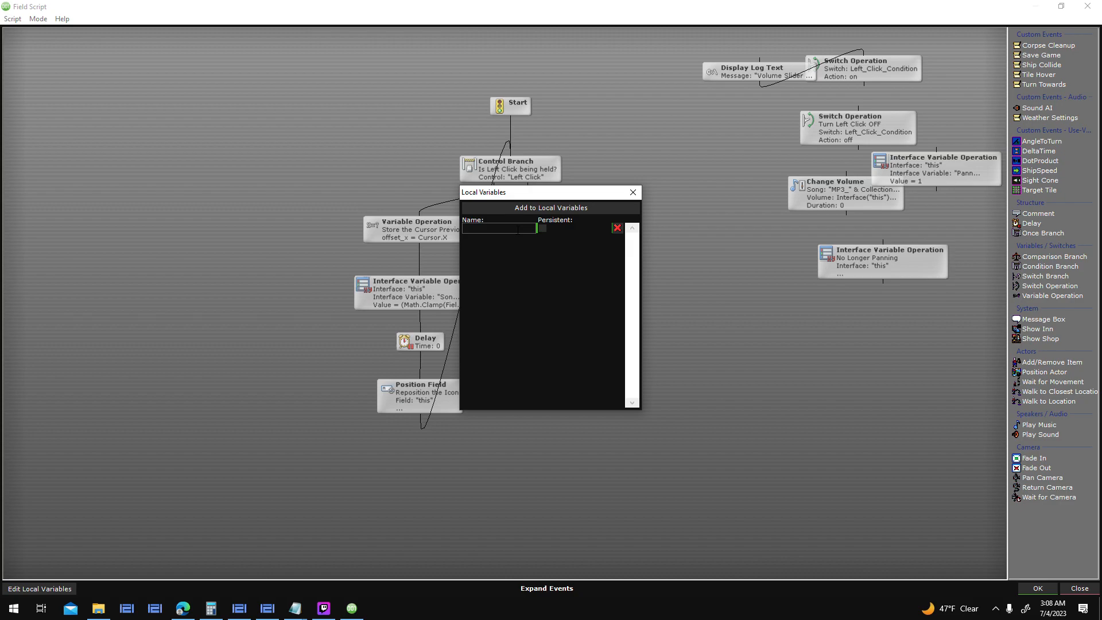
pyautogui.write('offset_x')
pyautogui.click(632, 193)
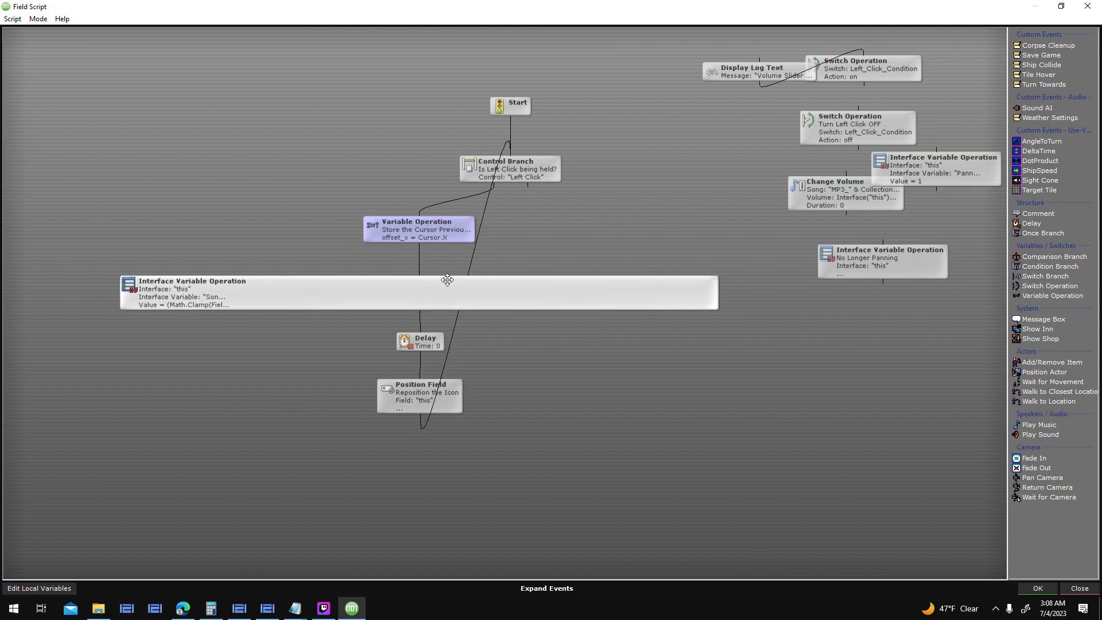
# - Examine the Interface Variable Operation's Song_Volume variable and its clamp formula, leaving the event as it is
pyautogui.doubleClick(622, 289)
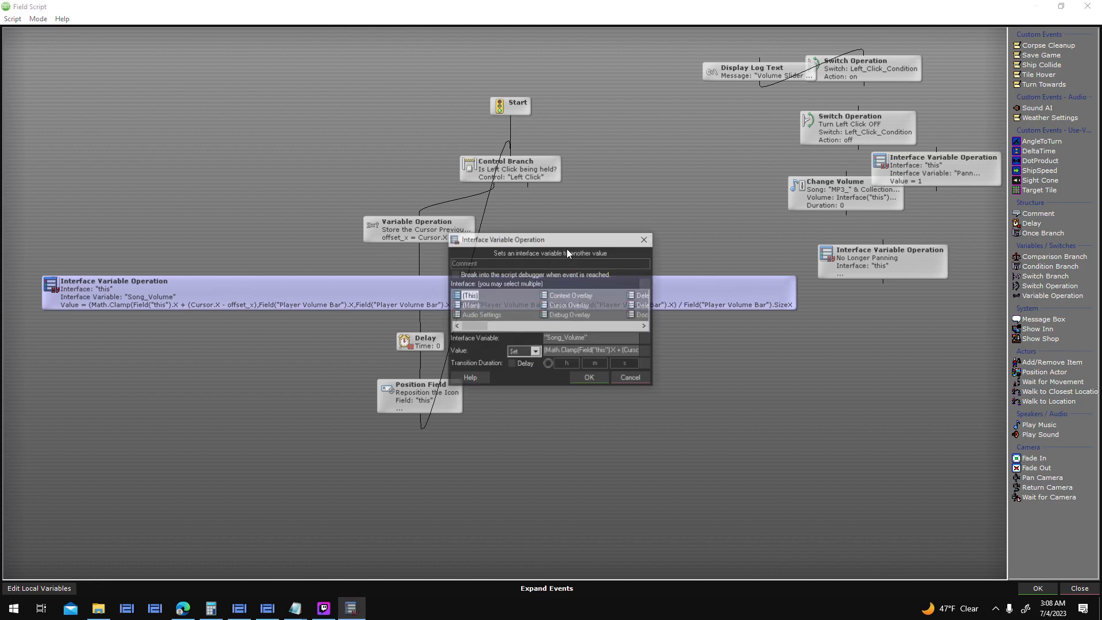
pyautogui.moveTo(568, 240); pyautogui.dragTo(342, 357)
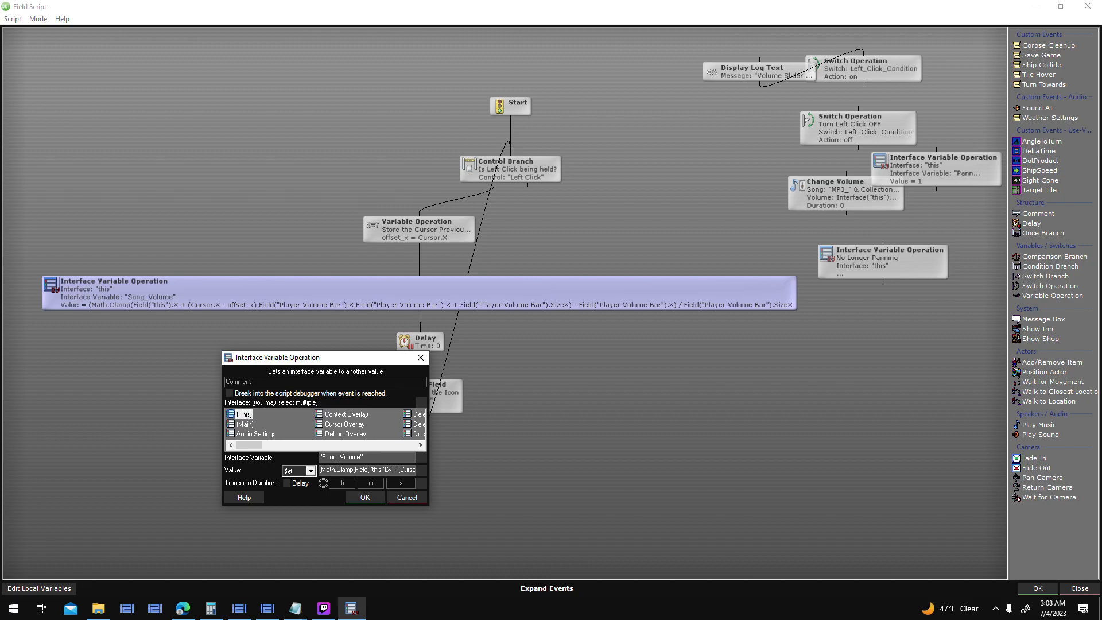
pyautogui.click(359, 457)
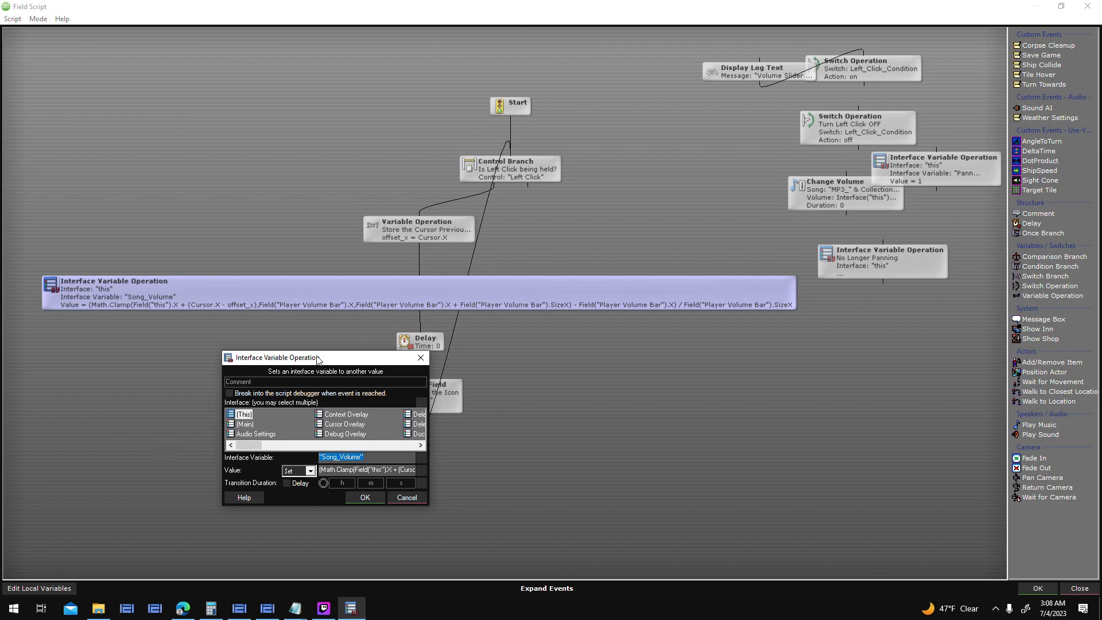
pyautogui.moveTo(394, 357); pyautogui.dragTo(755, 319)
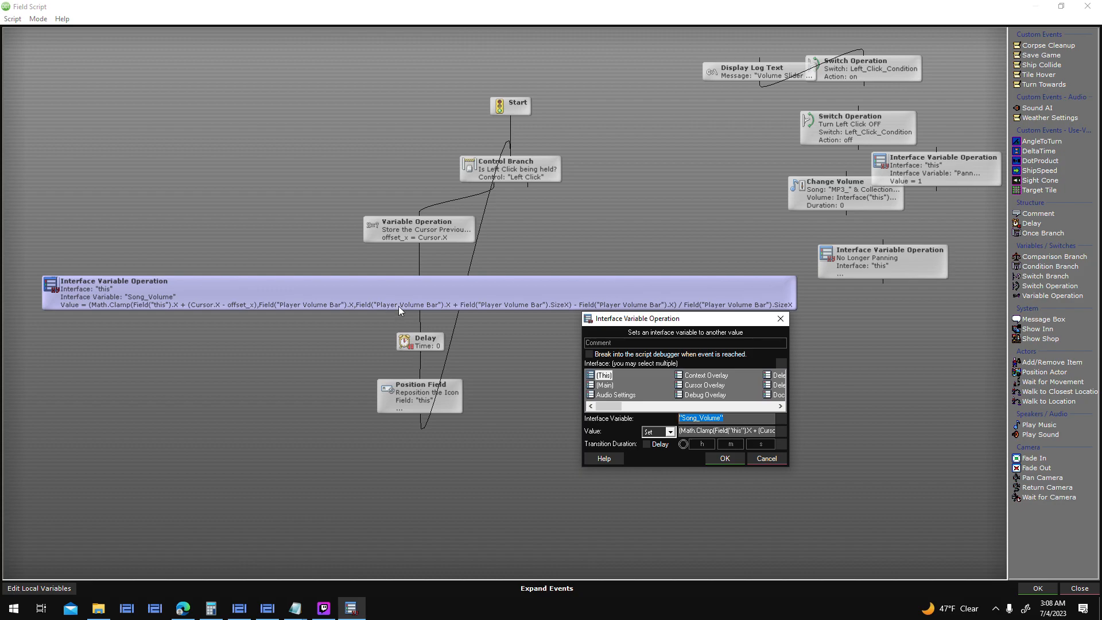
pyautogui.click(766, 459)
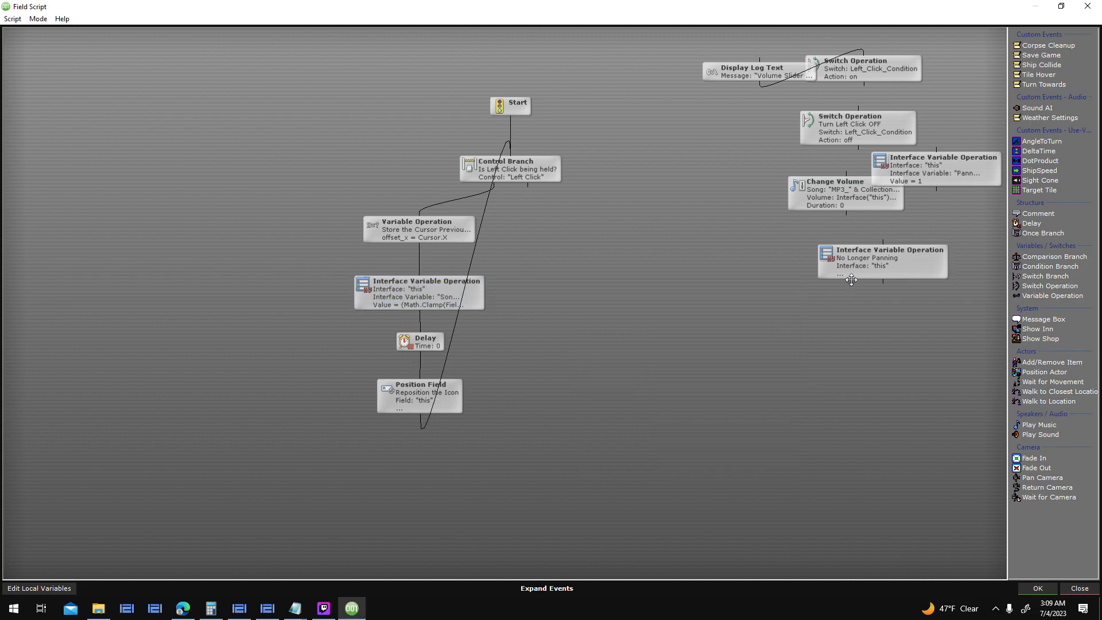
# - Add a Change Sound/Music Volume Option event with volume 100 and place it beside the Delay event
pyautogui.write('volum')
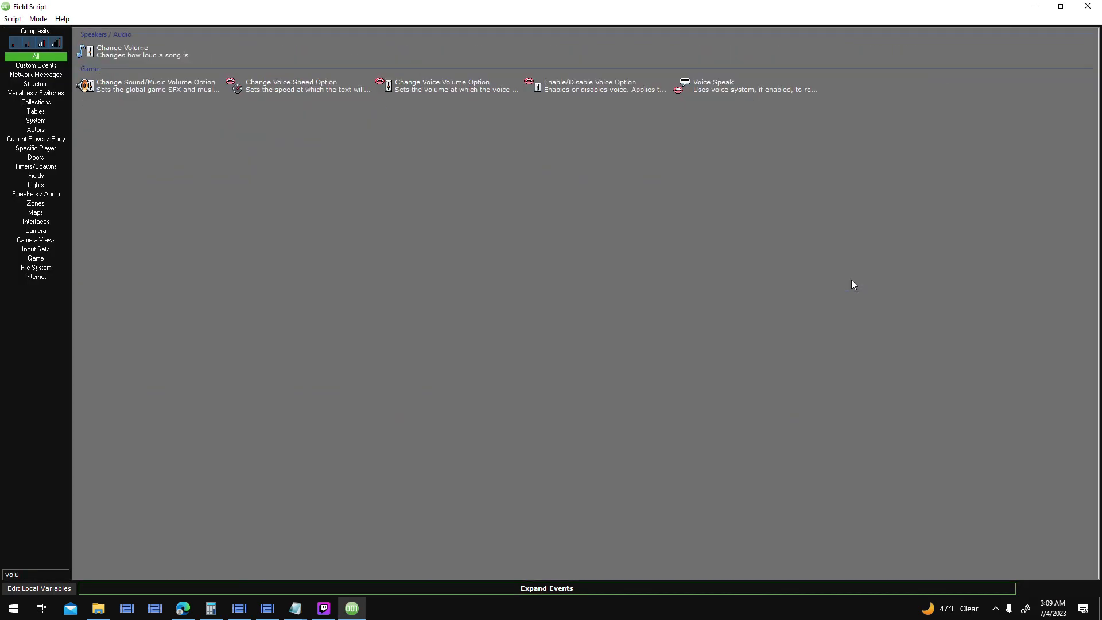
pyautogui.doubleClick(201, 92)
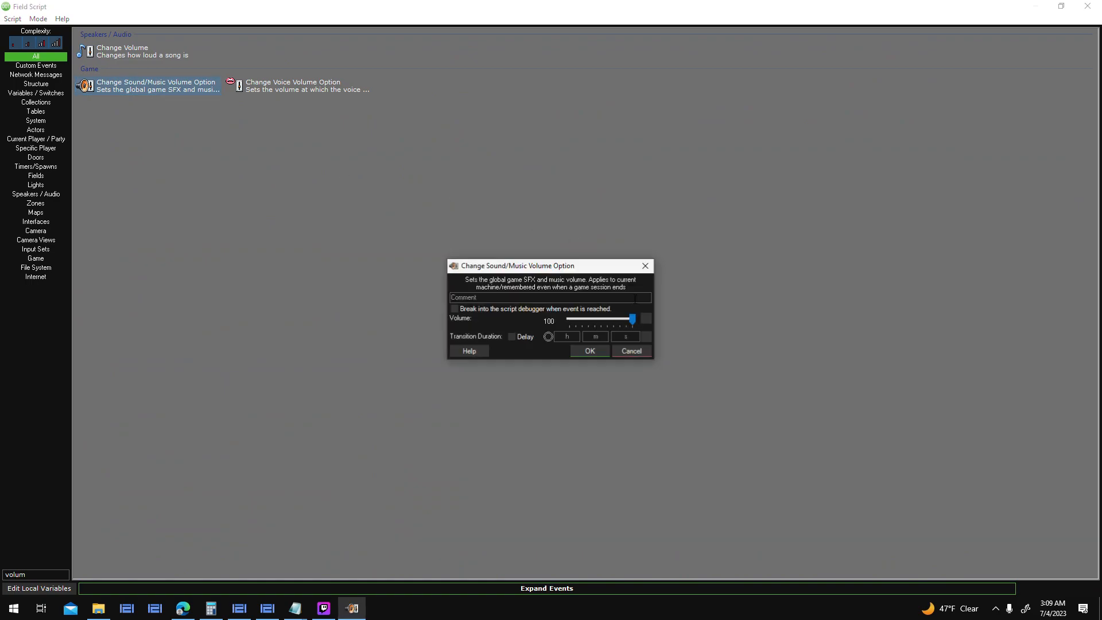
pyautogui.moveTo(634, 319); pyautogui.dragTo(660, 354)
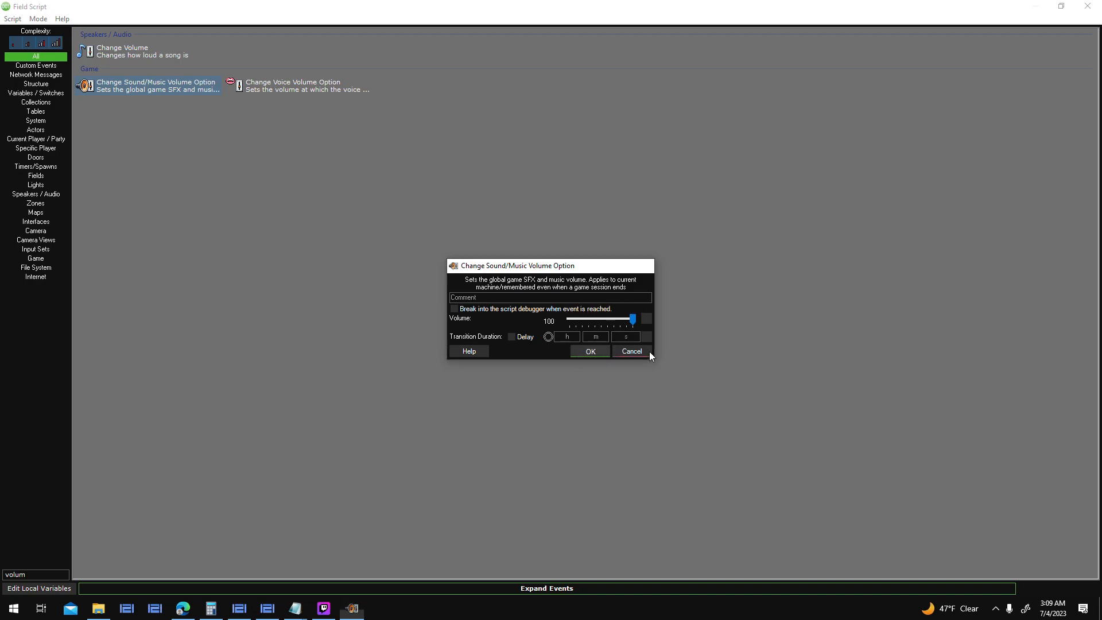
pyautogui.click(607, 353)
pyautogui.moveTo(881, 320); pyautogui.dragTo(271, 343)
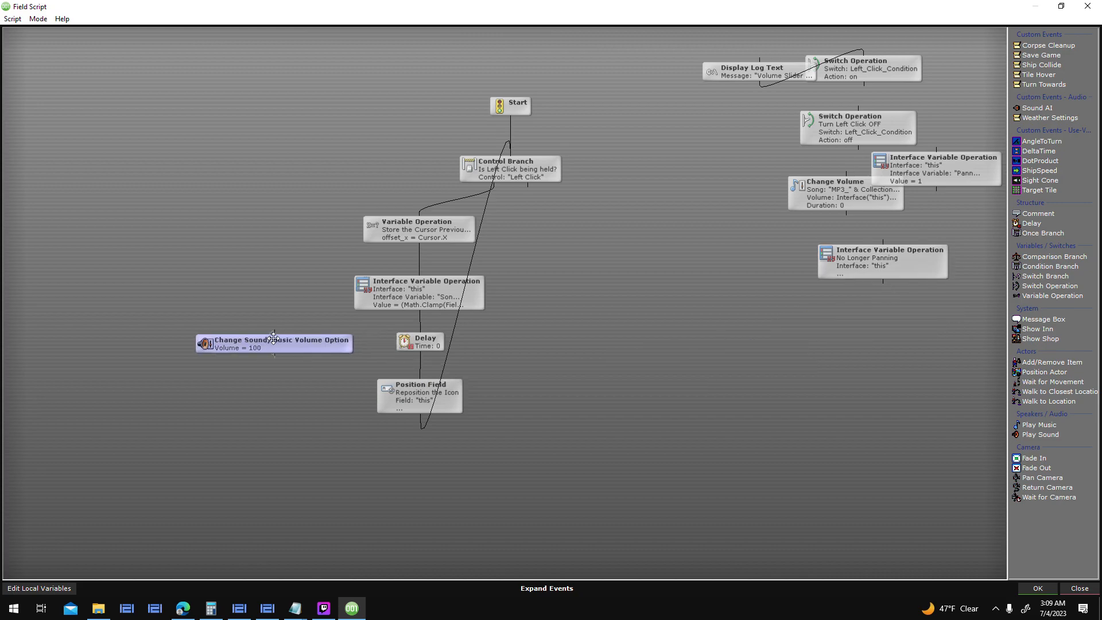
# - Copy the Interface Variable Operation's clamp formula and use it as the Volume value of the Change Sound/Music Volume Option
pyautogui.doubleClick(440, 290)
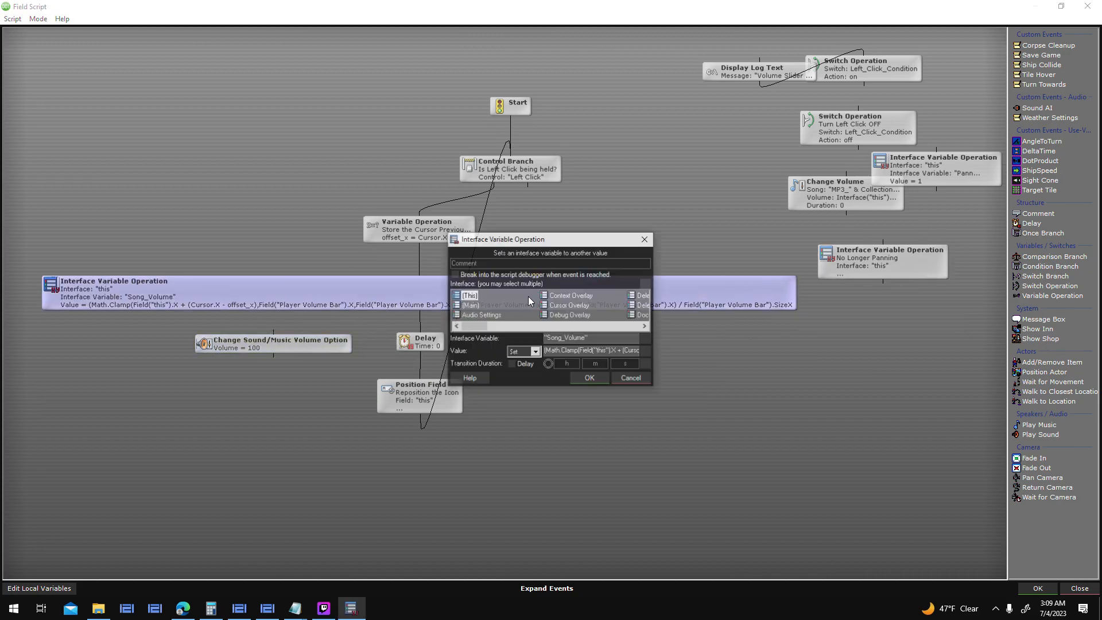
pyautogui.click(604, 350)
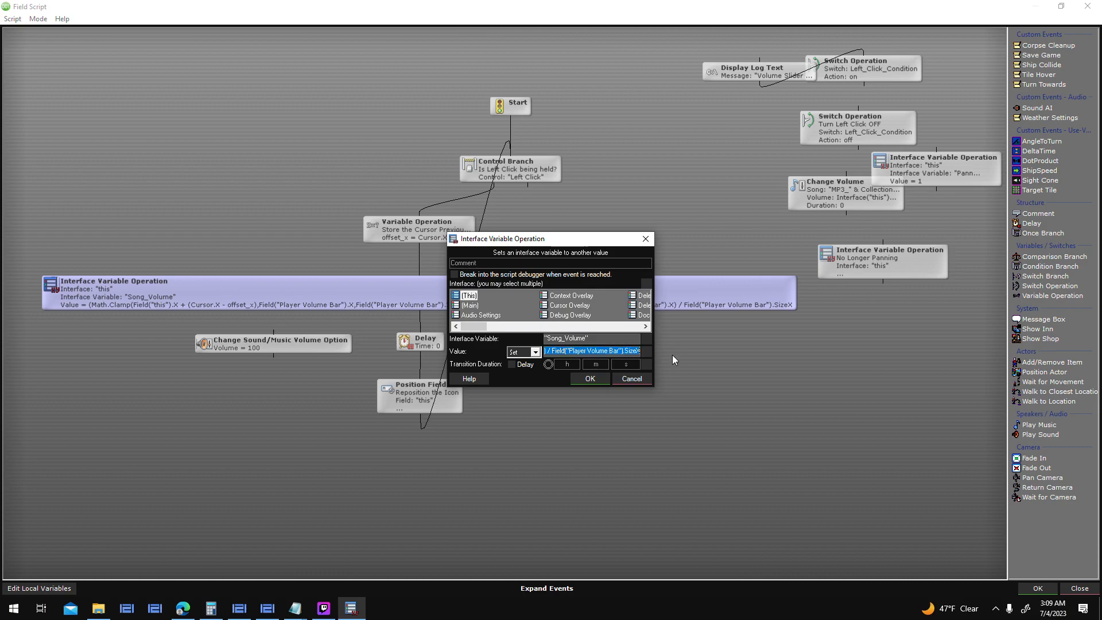
pyautogui.click(637, 379)
pyautogui.click(332, 341)
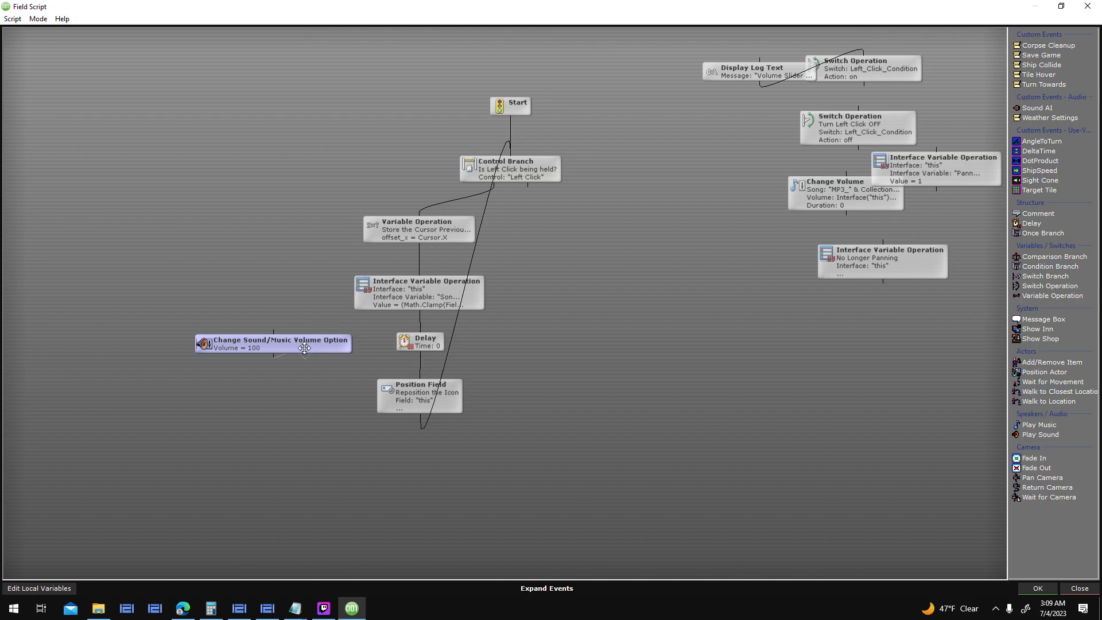
pyautogui.doubleClick(306, 347)
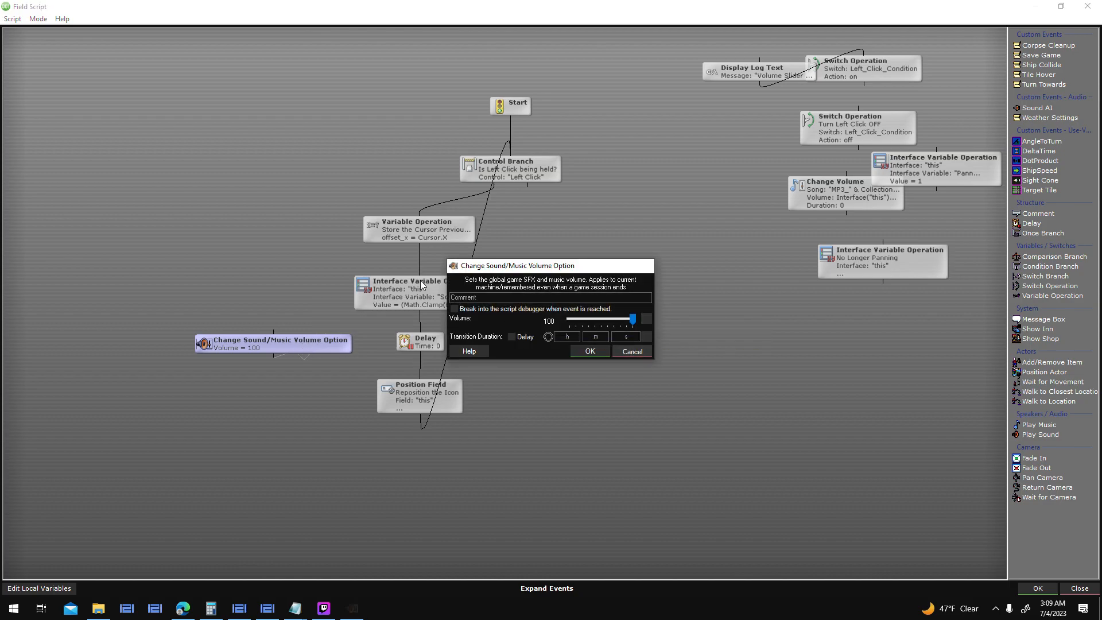
pyautogui.click(632, 351)
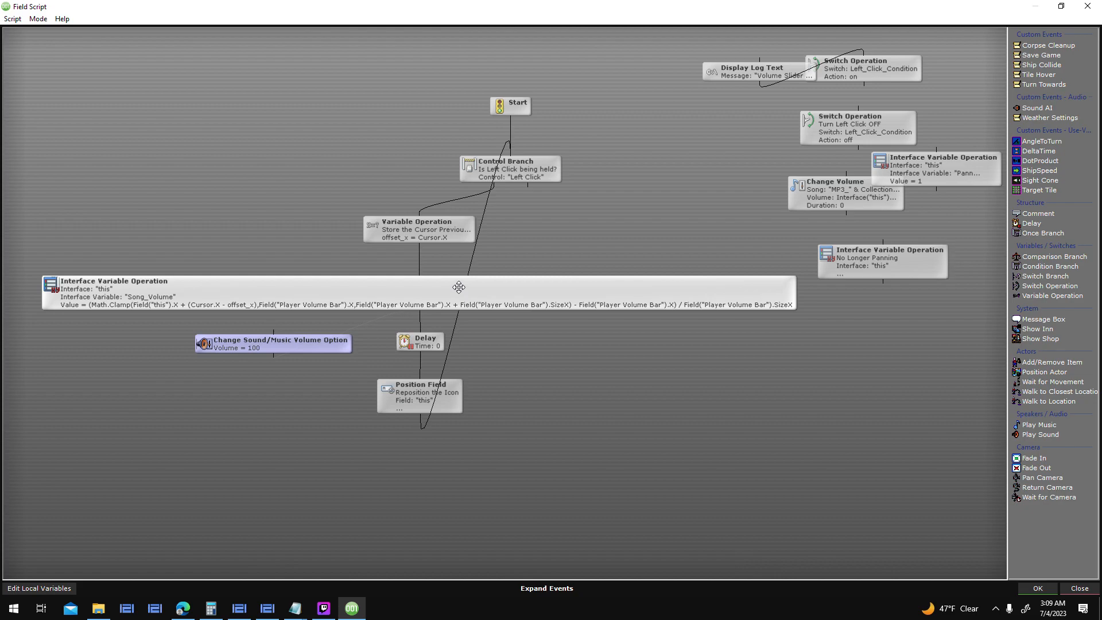
pyautogui.doubleClick(288, 343)
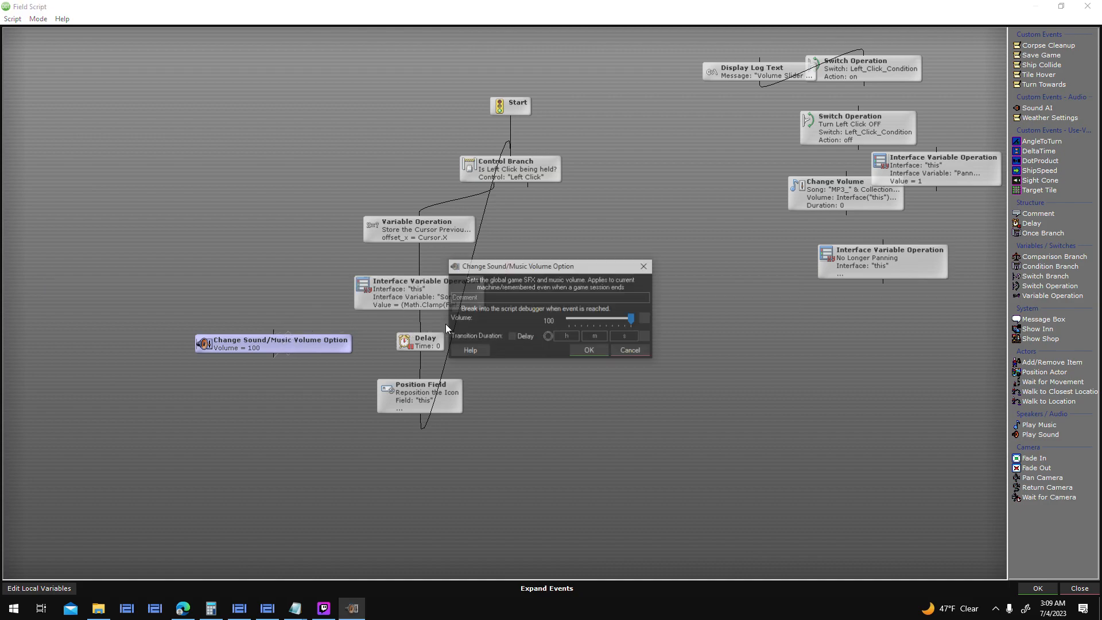
pyautogui.click(646, 320)
pyautogui.doubleClick(507, 203)
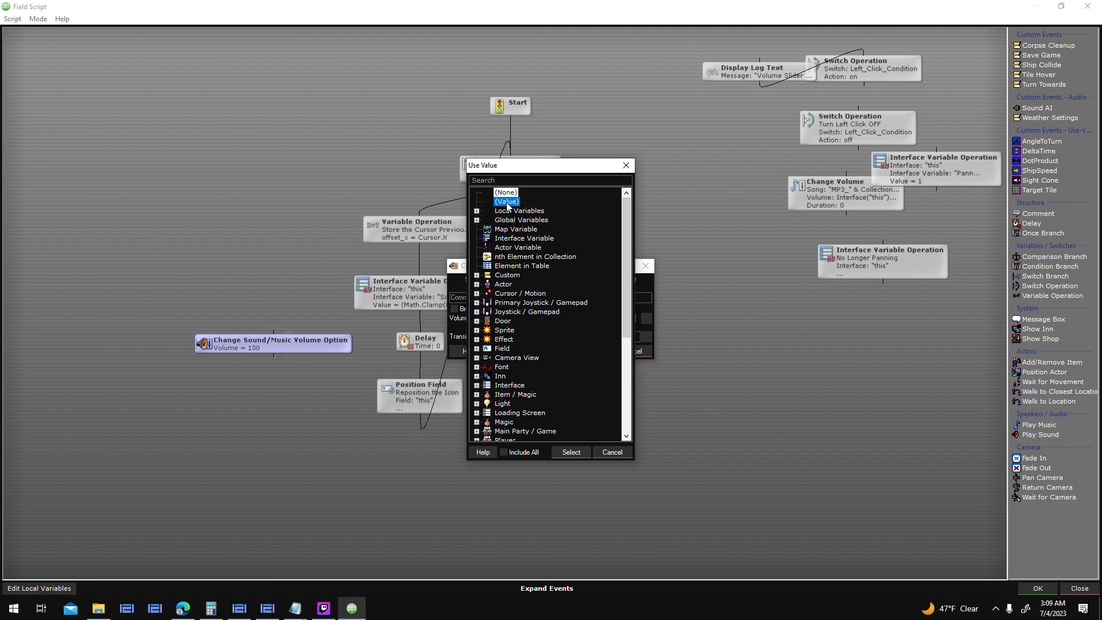
pyautogui.hotkey('ctrl', 'v')
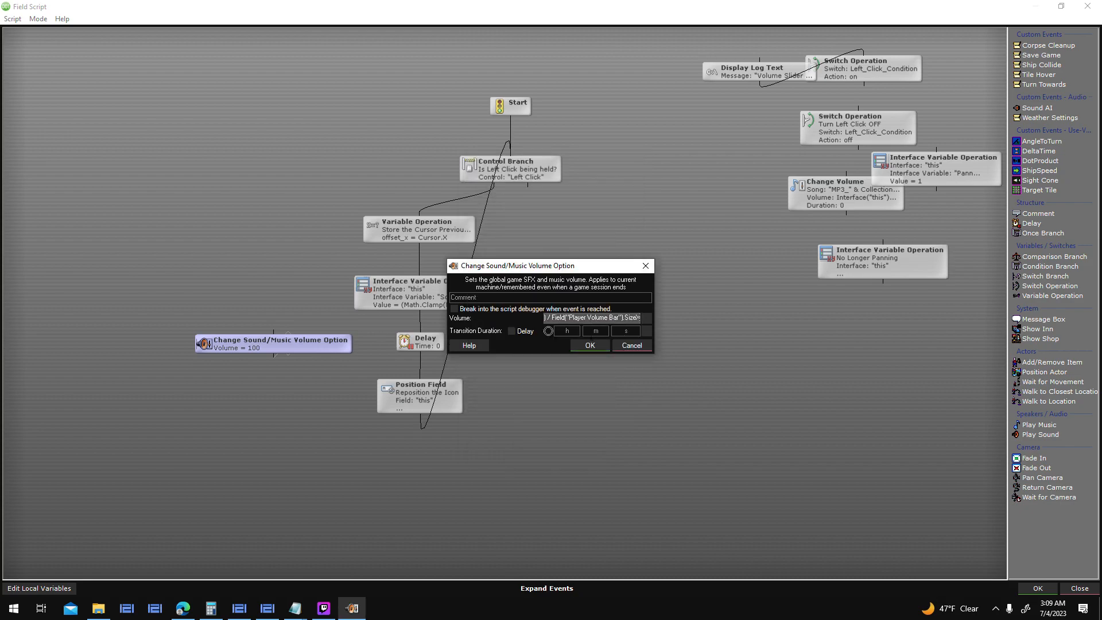
pyautogui.click(590, 345)
# - Move the Interface Variable Operation aside and link the Variable Operation to the Change Sound/Music Volume Option in its place
pyautogui.click(419, 264)
pyautogui.moveTo(450, 297); pyautogui.dragTo(655, 292)
pyautogui.moveTo(308, 344); pyautogui.dragTo(459, 286)
pyautogui.click(423, 248)
pyautogui.click(428, 286)
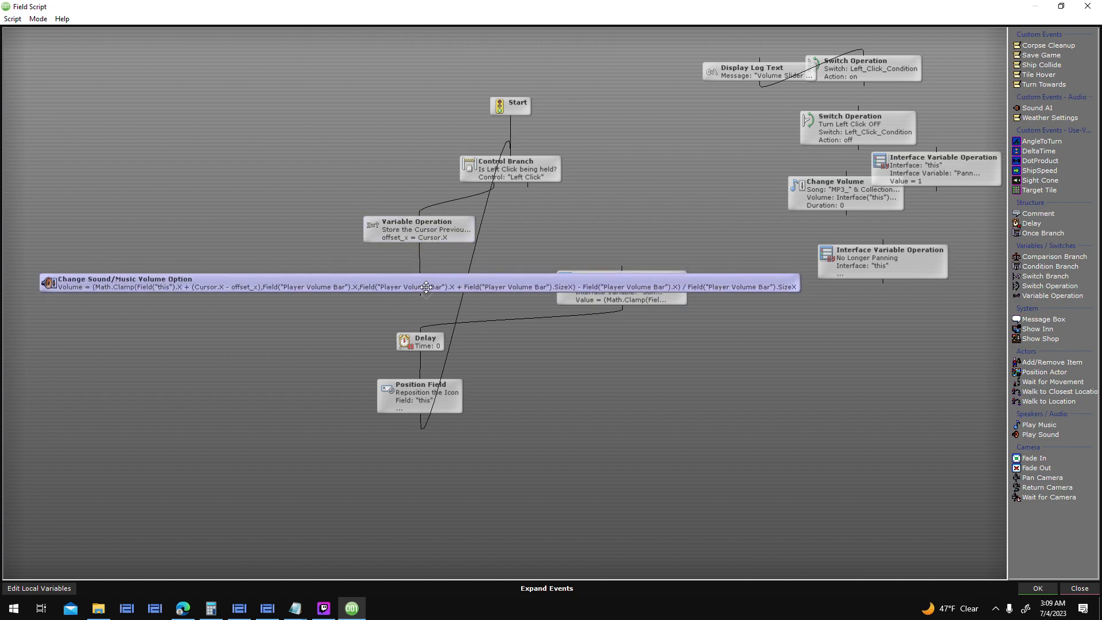
# - Examine the event's Volume formula and note the range "0 - 100" at the end of Game Settings.txt in Notepad, leaving the event as it is
pyautogui.doubleClick(426, 287)
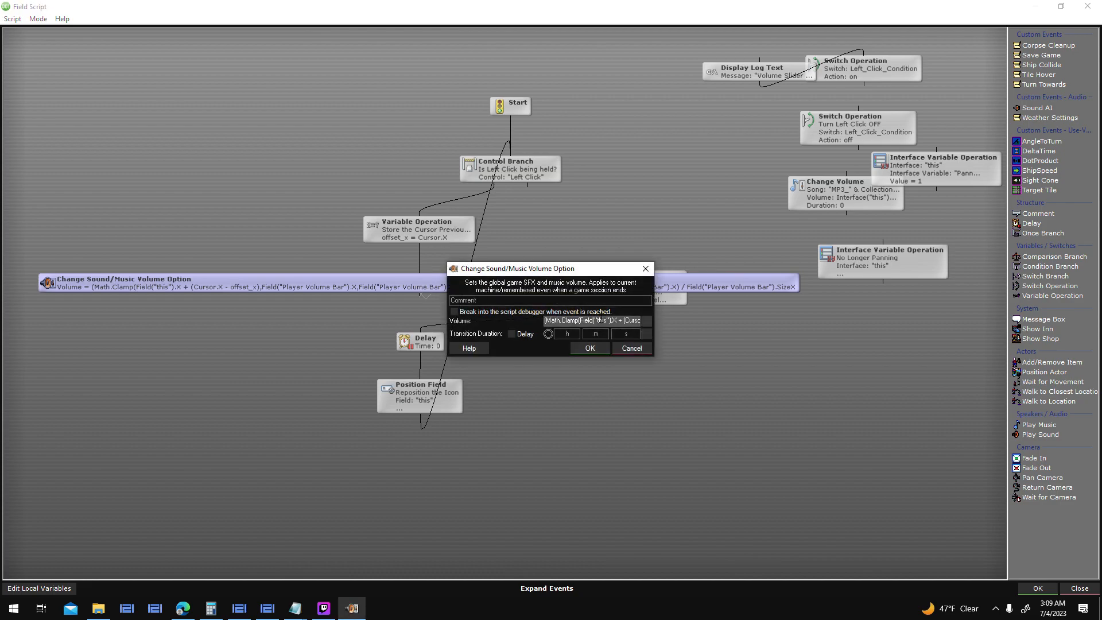
pyautogui.moveTo(580, 320); pyautogui.dragTo(547, 320)
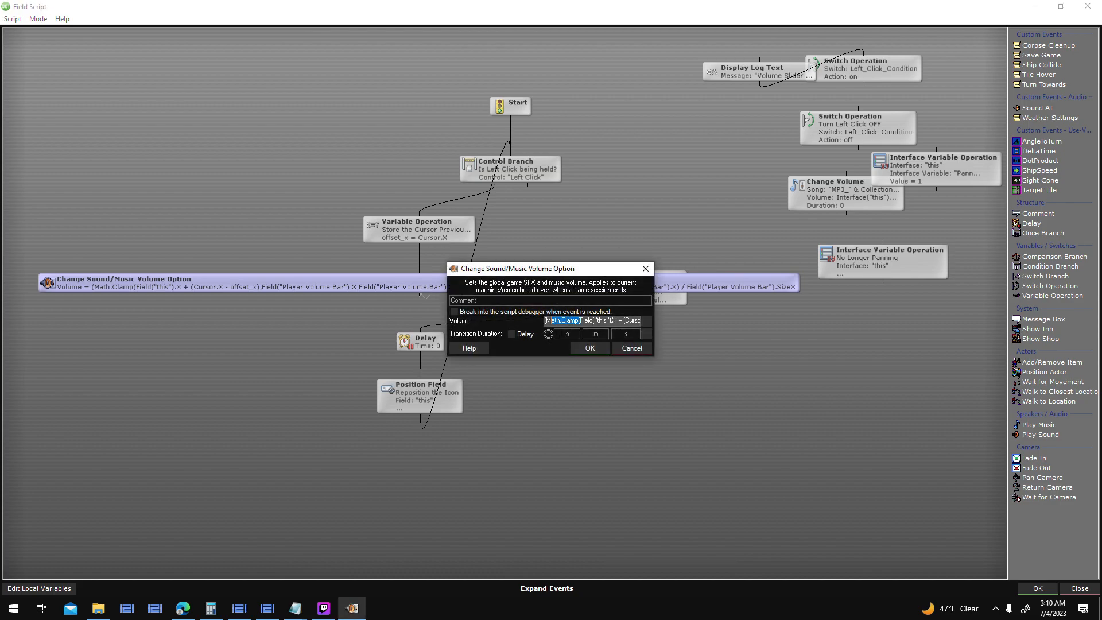
pyautogui.moveTo(553, 265); pyautogui.dragTo(381, 340)
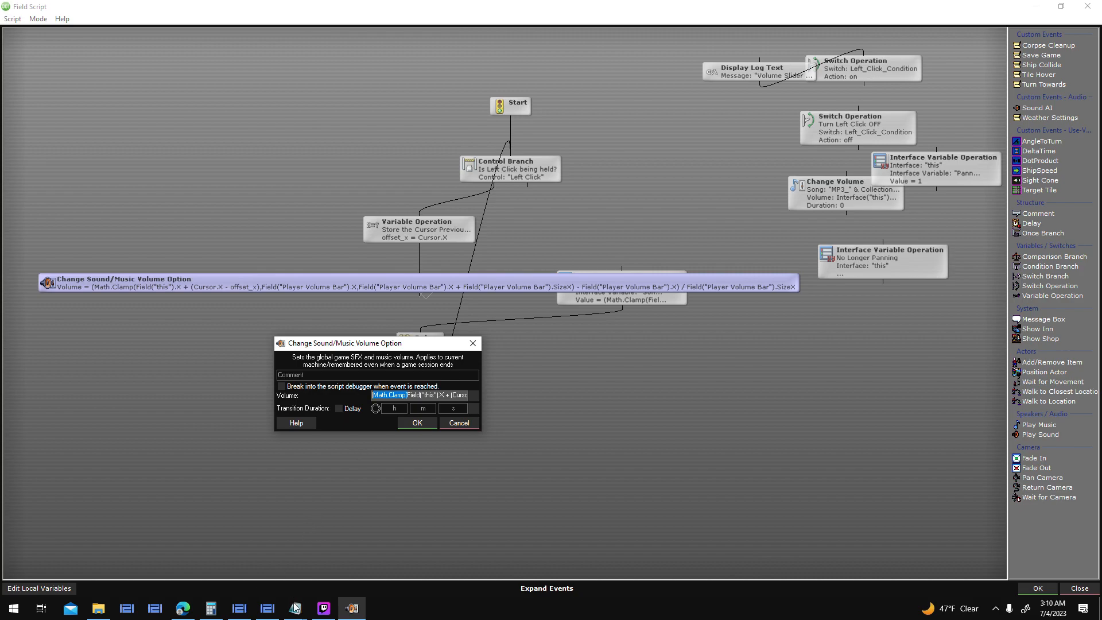
pyautogui.click(396, 551)
pyautogui.scroll(-2, 907, 422)
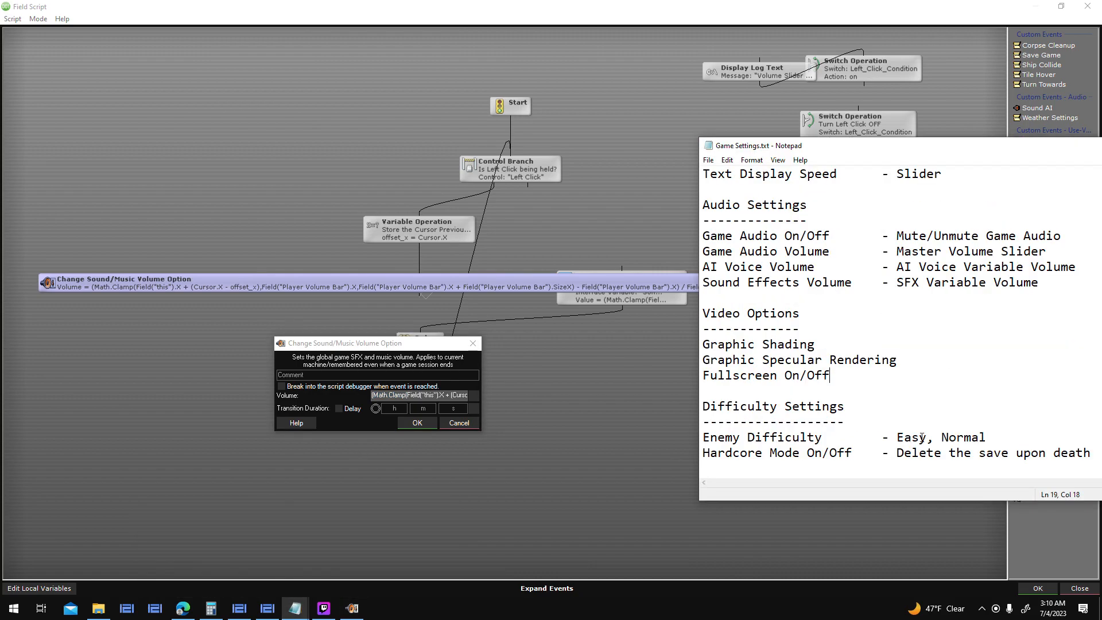
pyautogui.click(1097, 453)
pyautogui.press('Return')
pyautogui.press('Return')
pyautogui.press('Return')
pyautogui.write('0')
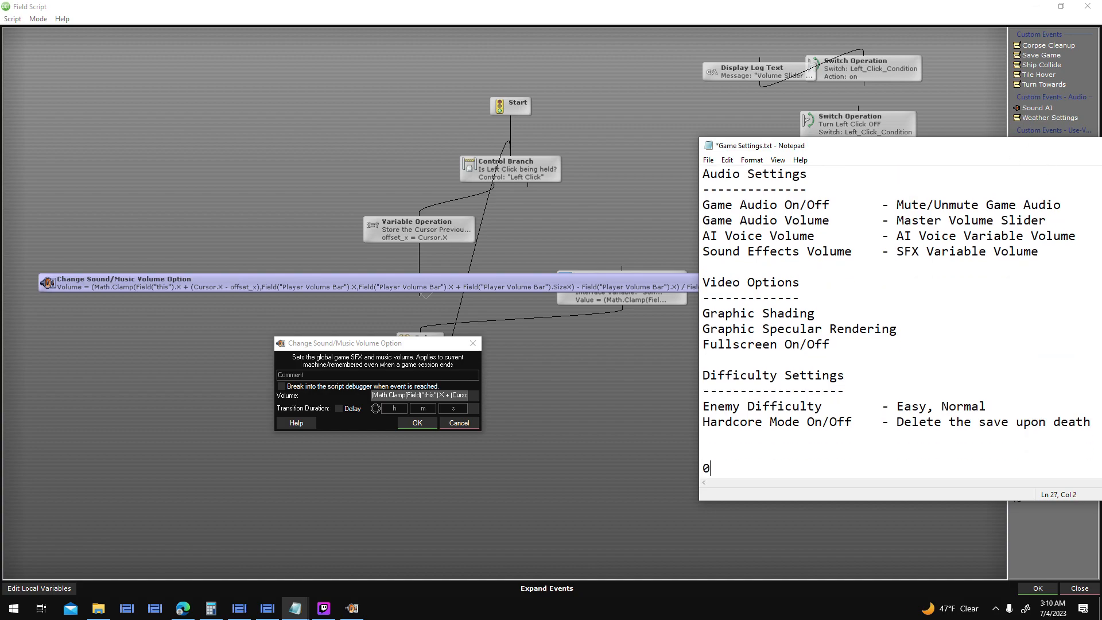
pyautogui.write(' - 100')
pyautogui.click(323, 296)
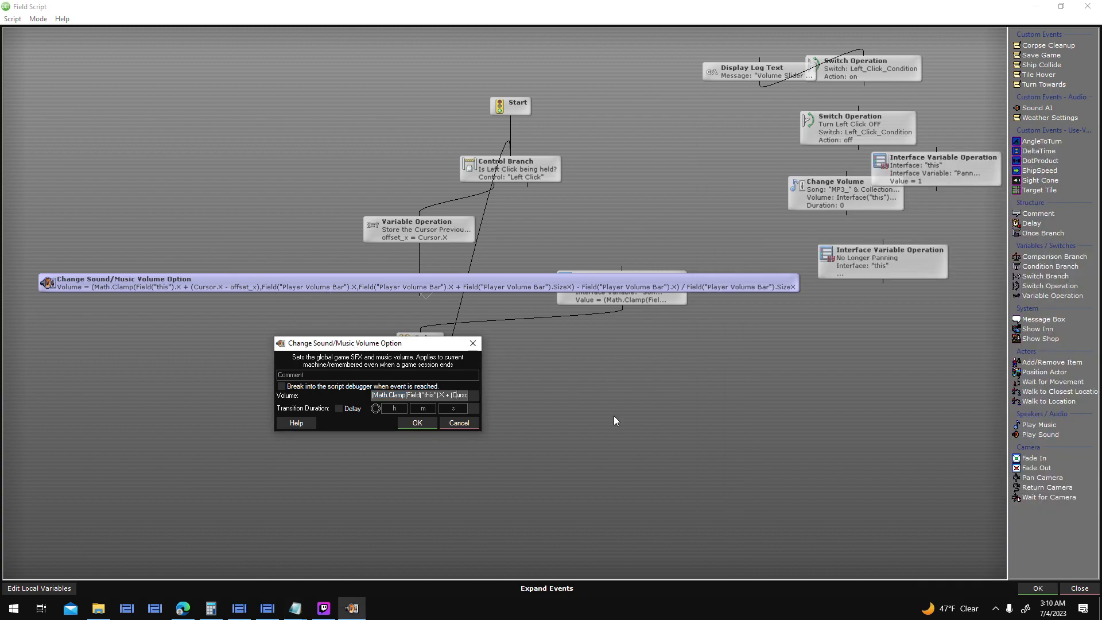
pyautogui.click(461, 427)
# - Change every "Player Volume Bar" reference in the Change Sound/Music Volume Option's formula to "Volume Bar" and copy the whole formula
pyautogui.doubleClick(483, 6)
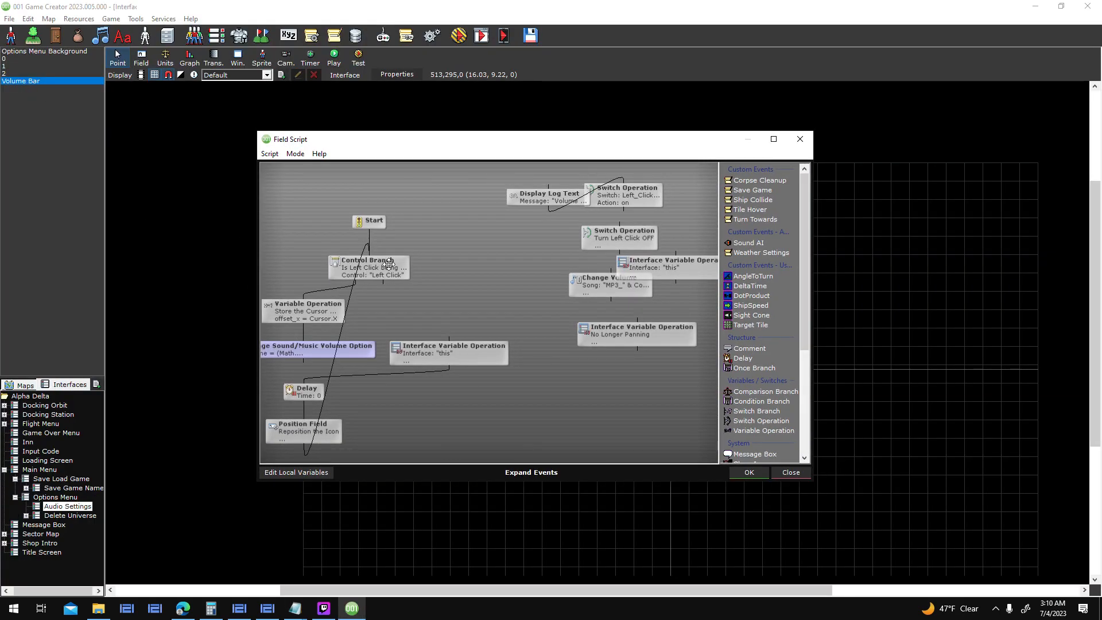
pyautogui.doubleClick(598, 142)
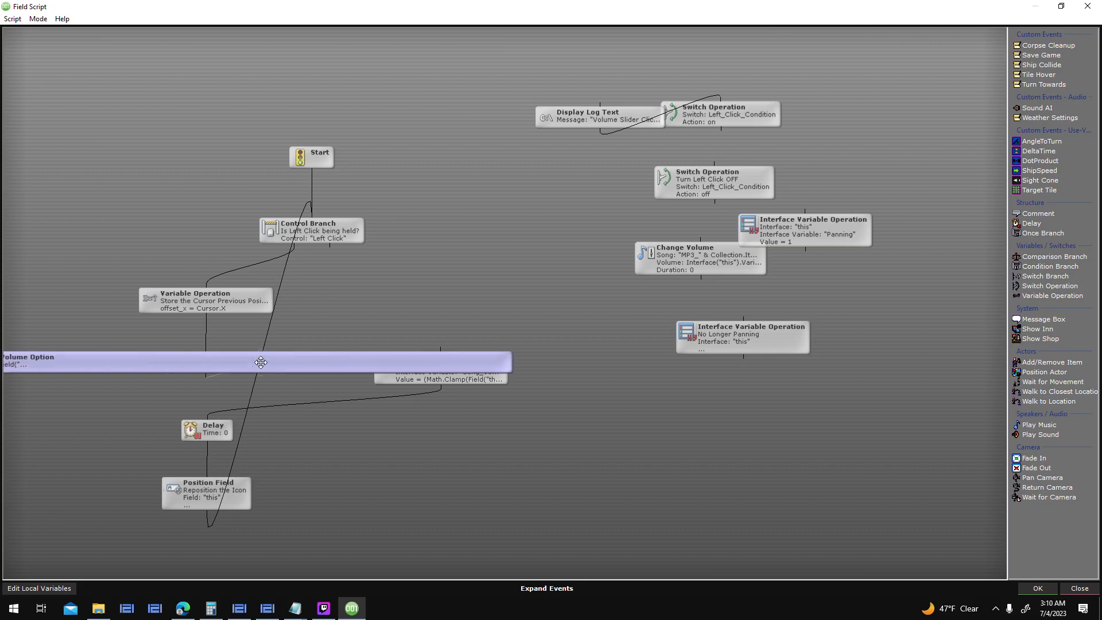
pyautogui.doubleClick(580, 367)
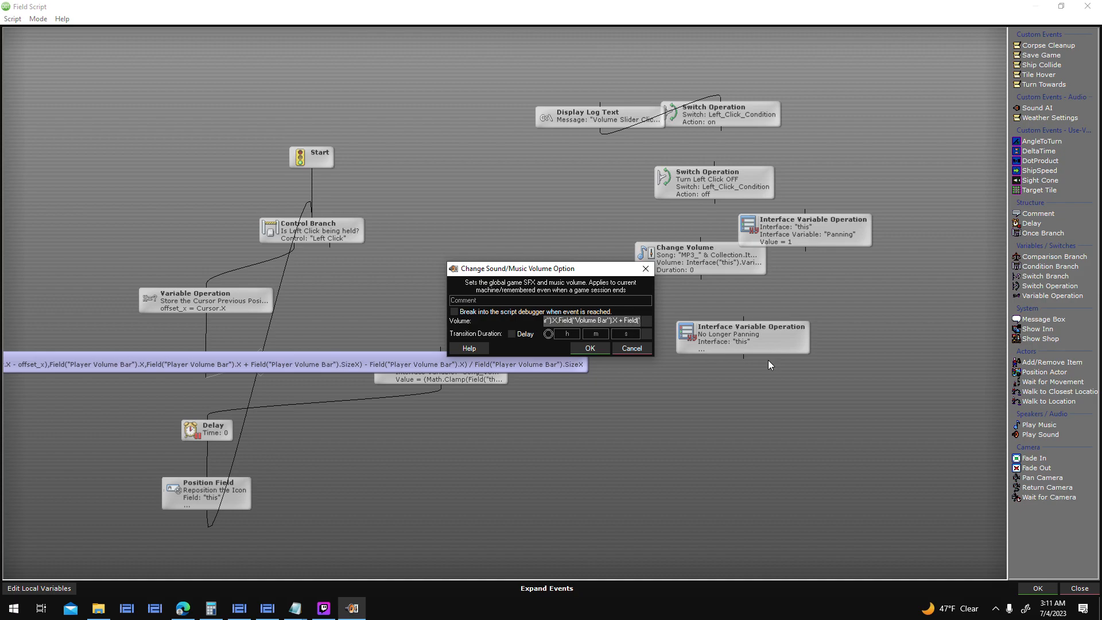
pyautogui.press('BackSpace')
pyautogui.press('BackSpace')
pyautogui.press('BackSpace')
pyautogui.press('BackSpace')
pyautogui.press('BackSpace')
pyautogui.press('BackSpace')
pyautogui.press('BackSpace')
pyautogui.press('Right')
pyautogui.press('Right')
pyautogui.press('Right')
pyautogui.press('Right')
pyautogui.press('Right')
pyautogui.press('Right')
pyautogui.press('Right')
pyautogui.press('Right')
pyautogui.press('Right')
pyautogui.press('Right')
pyautogui.press('Right')
pyautogui.press('Right')
pyautogui.press('Right')
pyautogui.press('Right')
pyautogui.press('Right')
pyautogui.press('Right')
pyautogui.press('Right')
pyautogui.press('Right')
pyautogui.press('Right')
pyautogui.press('Right')
pyautogui.press('Right')
pyautogui.press('Right')
pyautogui.press('Right')
pyautogui.press('Right')
pyautogui.press('BackSpace')
pyautogui.press('BackSpace')
pyautogui.press('BackSpace')
pyautogui.press('BackSpace')
pyautogui.press('BackSpace')
pyautogui.press('BackSpace')
pyautogui.press('BackSpace')
pyautogui.press('Right')
pyautogui.press('Right')
pyautogui.press('Right')
pyautogui.press('Right')
pyautogui.press('Right')
pyautogui.press('Right')
pyautogui.press('Right')
pyautogui.press('Right')
pyautogui.press('Right')
pyautogui.press('Right')
pyautogui.press('Right')
pyautogui.press('Right')
pyautogui.press('Right')
pyautogui.press('Right')
pyautogui.press('Right')
pyautogui.press('Right')
pyautogui.press('Right')
pyautogui.press('Right')
pyautogui.press('Right')
pyautogui.press('Right')
pyautogui.press('BackSpace')
pyautogui.press('BackSpace')
pyautogui.press('BackSpace')
pyautogui.press('BackSpace')
pyautogui.press('BackSpace')
pyautogui.press('BackSpace')
pyautogui.press('BackSpace')
pyautogui.press('Right')
pyautogui.press('Right')
pyautogui.press('Right')
pyautogui.press('Right')
pyautogui.hotkey('ctrl', 'a')
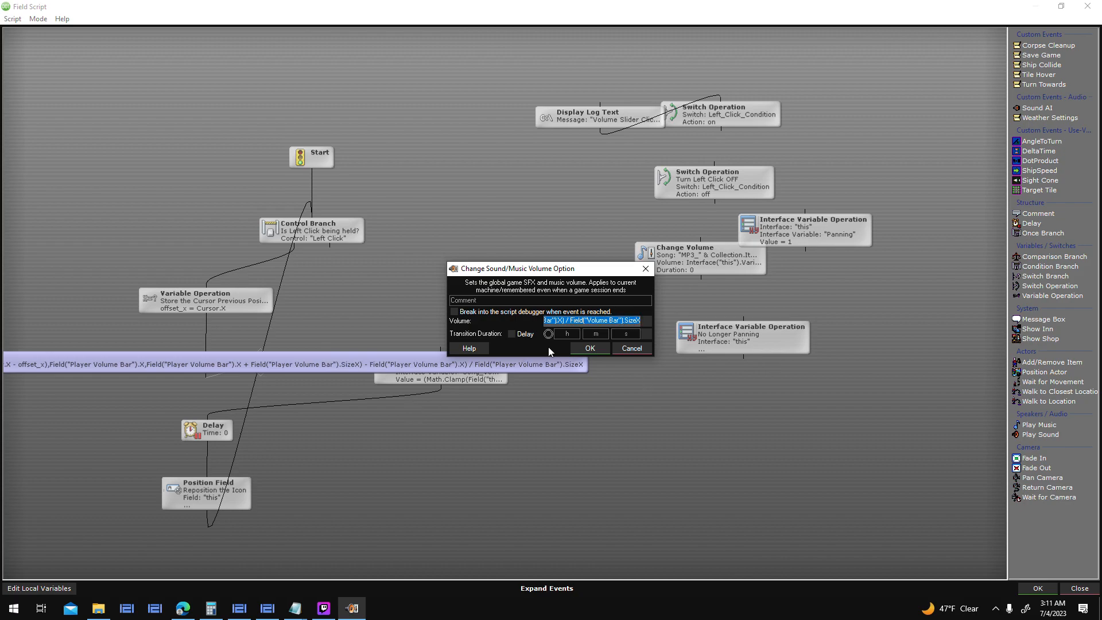
pyautogui.click(579, 349)
# - Replace the "0 - 100" note in Notepad's Game Settings.txt with the copied formula and widen the window to read it
pyautogui.moveTo(304, 609)
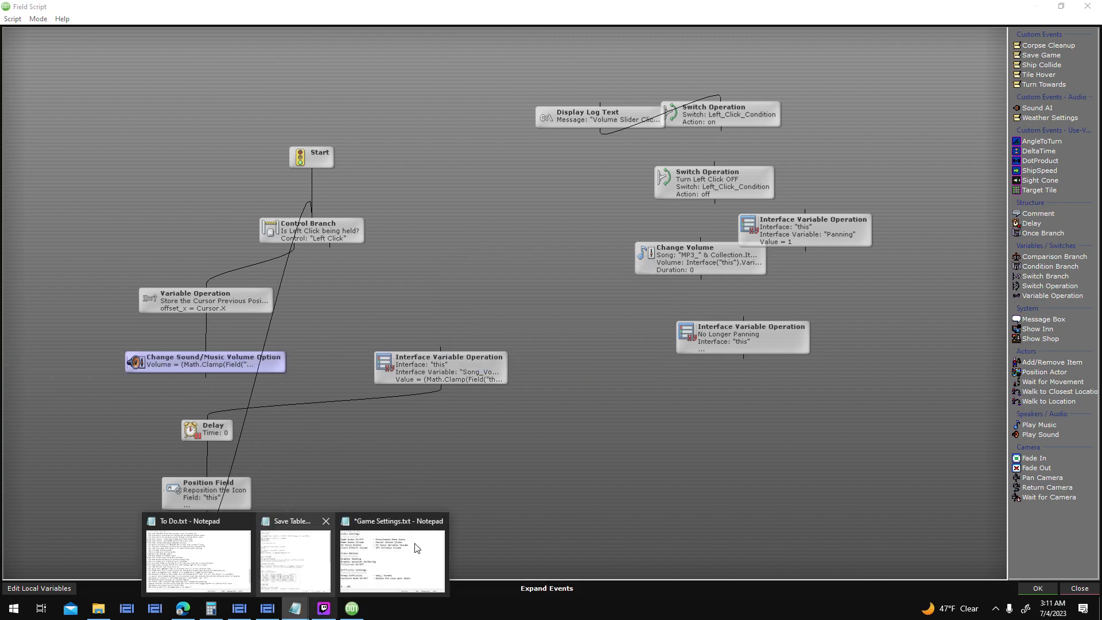
pyautogui.click(391, 554)
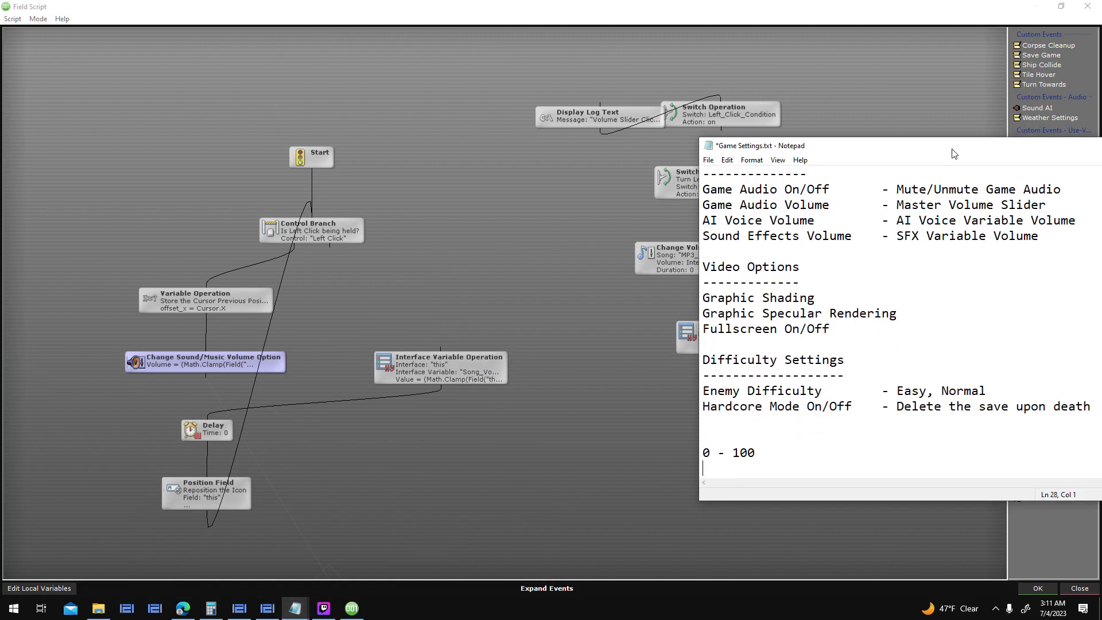
pyautogui.moveTo(921, 148); pyautogui.dragTo(533, 104)
pyautogui.moveTo(374, 408); pyautogui.dragTo(1, 376)
pyautogui.hotkey('ctrl', 'v')
pyautogui.moveTo(897, 349); pyautogui.dragTo(1099, 349)
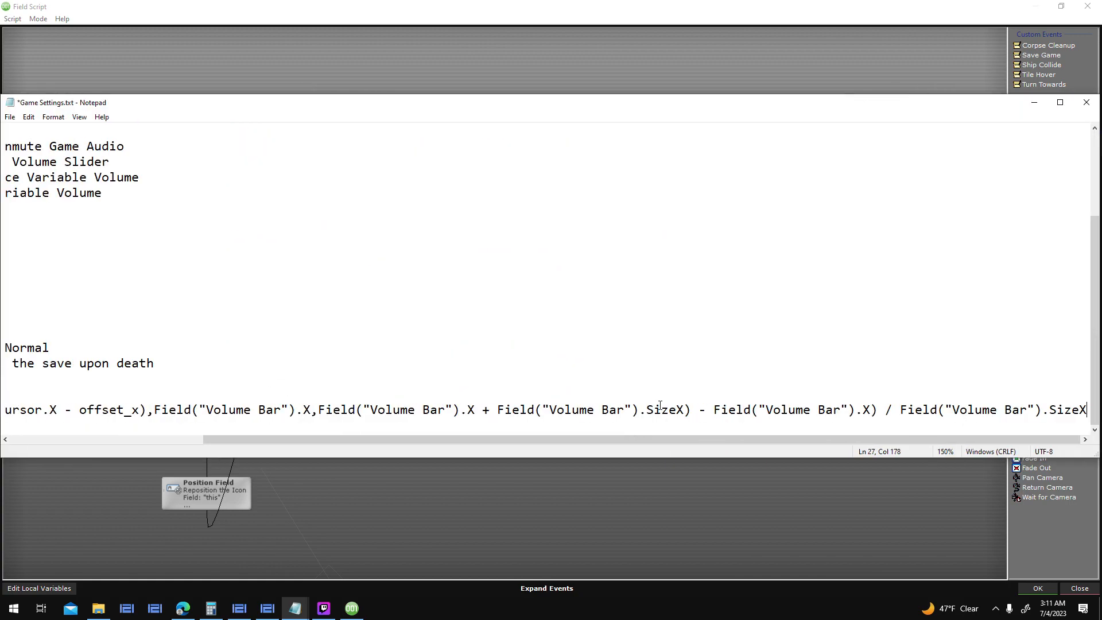
# - Examine the Math.Clamp part of the volume formula in Game Settings.txt, covering the slider position, cursor offset, and the Volume Bar's limits
pyautogui.moveTo(272, 439); pyautogui.dragTo(205, 409)
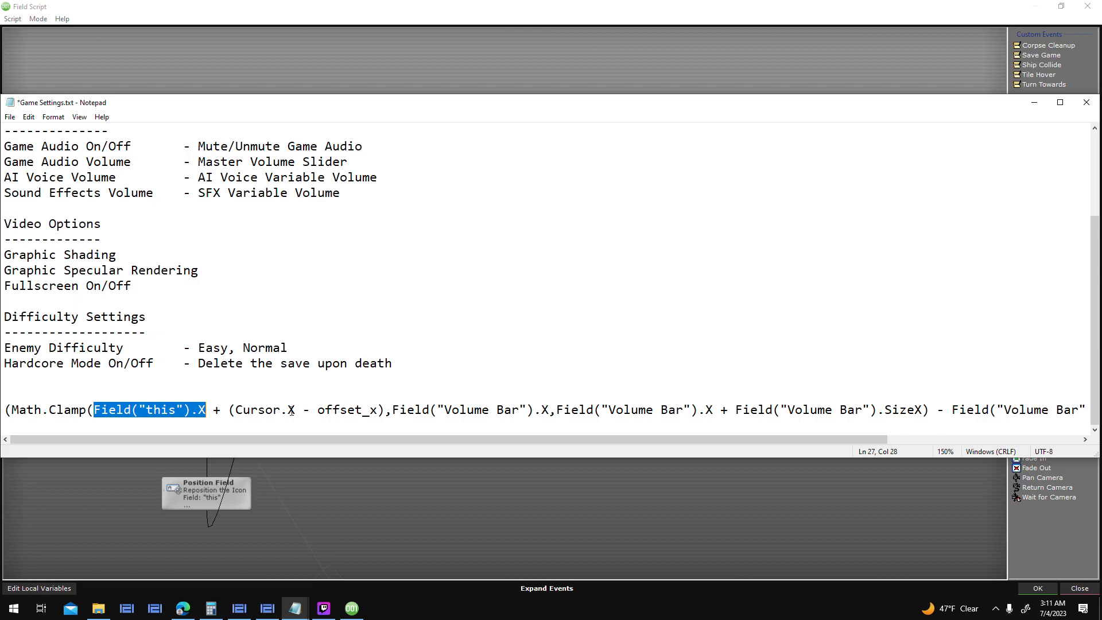
pyautogui.moveTo(374, 409); pyautogui.dragTo(237, 411)
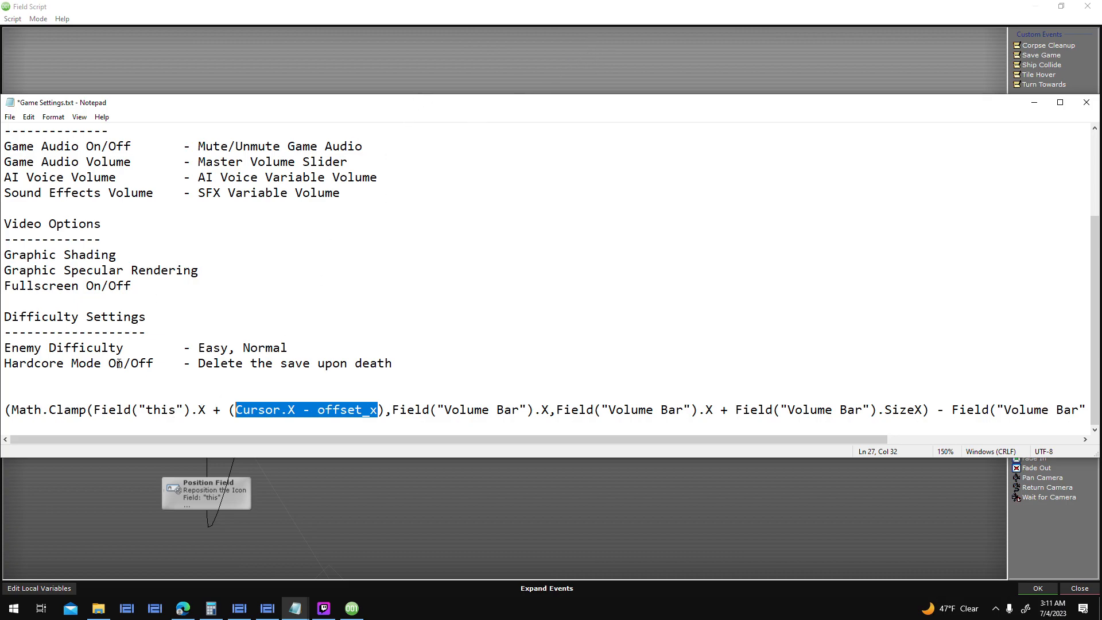
pyautogui.moveTo(206, 409); pyautogui.dragTo(94, 409)
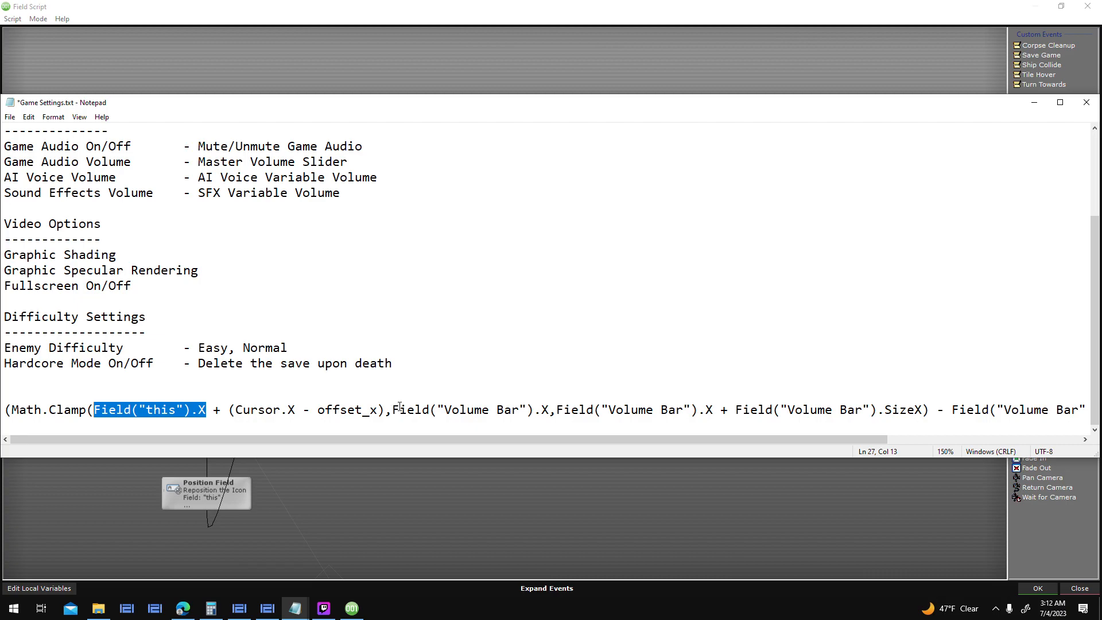
pyautogui.moveTo(395, 410); pyautogui.dragTo(550, 410)
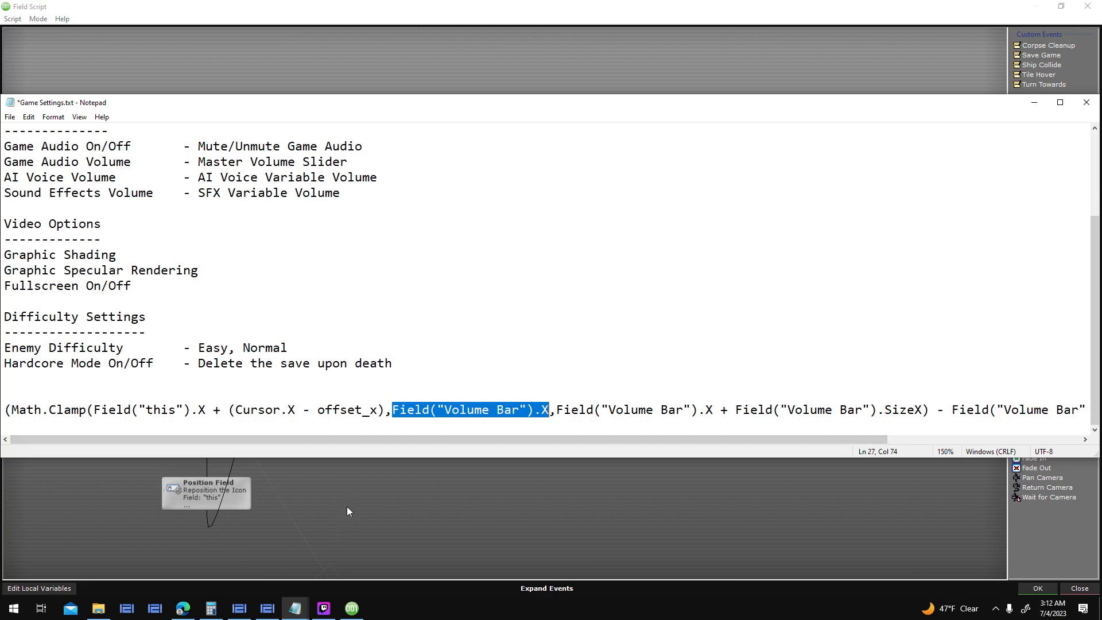
pyautogui.moveTo(560, 410); pyautogui.dragTo(923, 410)
pyautogui.moveTo(711, 409); pyautogui.dragTo(556, 410)
pyautogui.moveTo(922, 410); pyautogui.dragTo(736, 410)
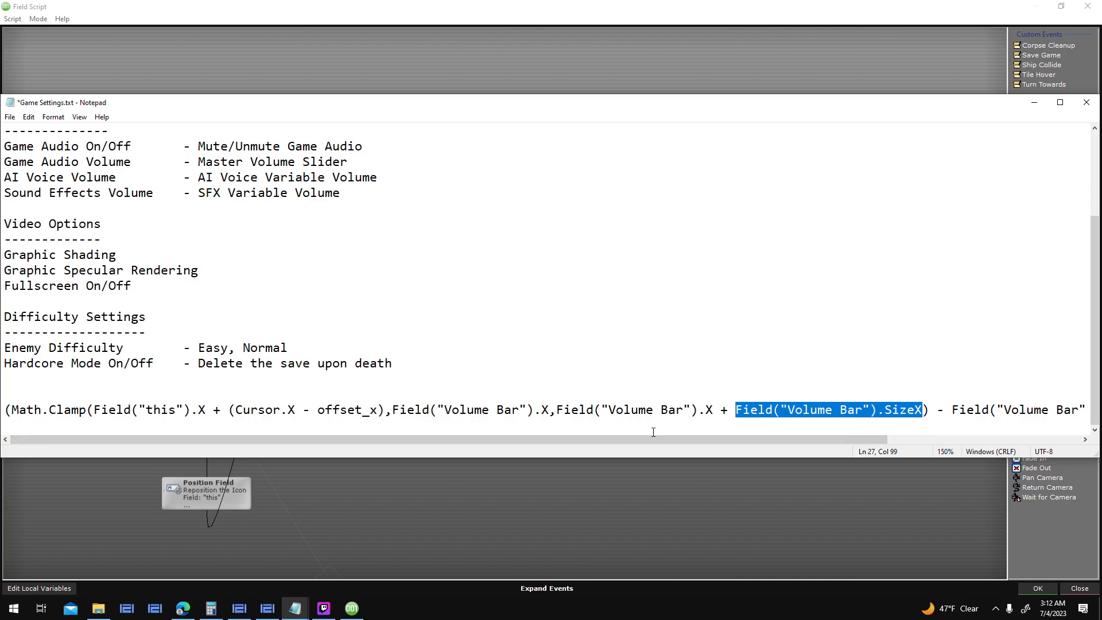
pyautogui.moveTo(714, 410); pyautogui.dragTo(556, 410)
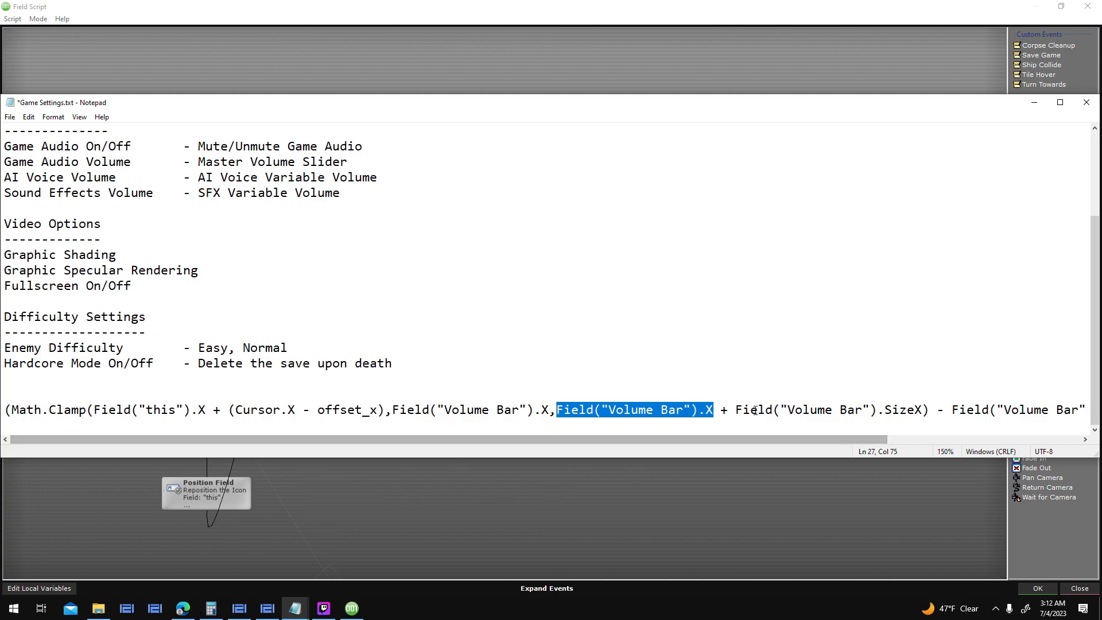
pyautogui.moveTo(735, 410); pyautogui.dragTo(923, 408)
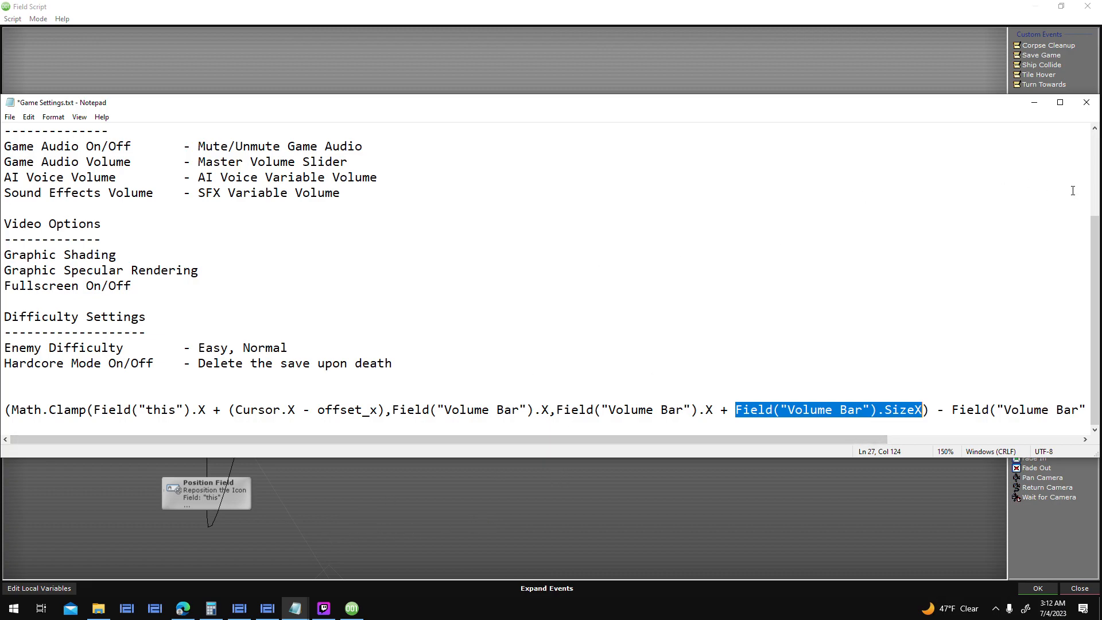
# - Narrow the Notepad window slightly and examine the formula's final subtraction of the Volume Bar's X and division by its SizeX
pyautogui.moveTo(1100, 230); pyautogui.dragTo(1081, 253)
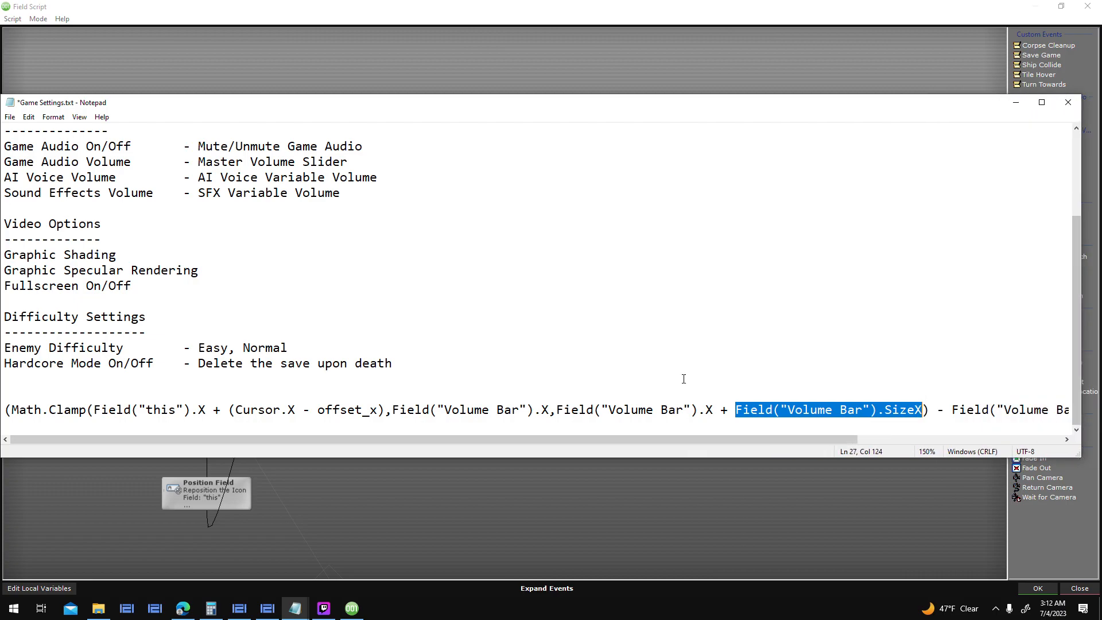
pyautogui.moveTo(728, 444); pyautogui.dragTo(932, 443)
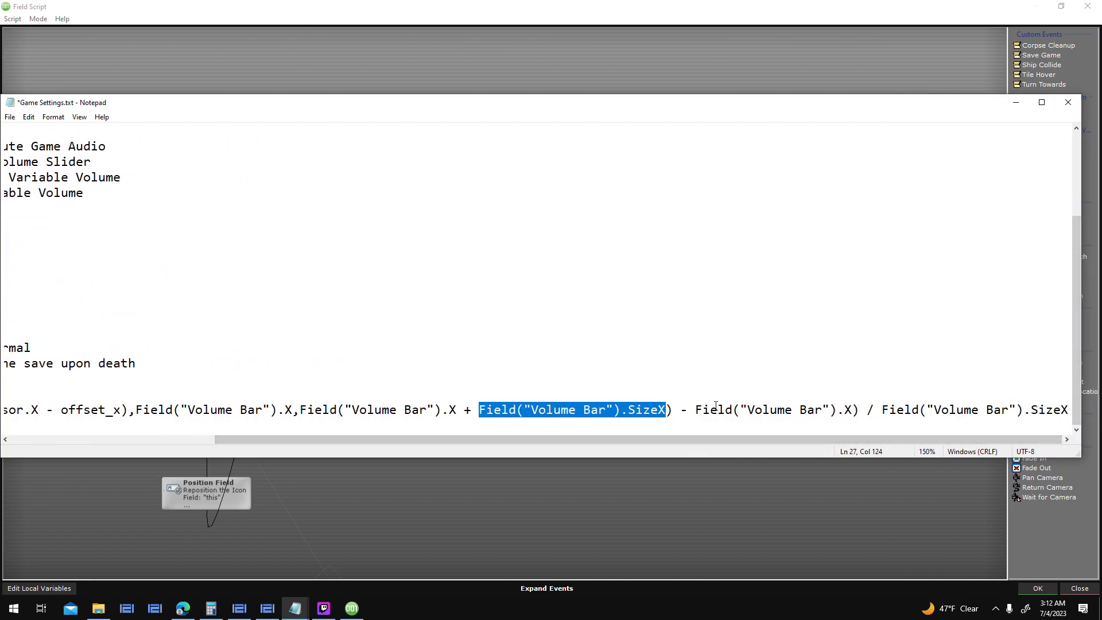
pyautogui.moveTo(695, 410); pyautogui.dragTo(852, 412)
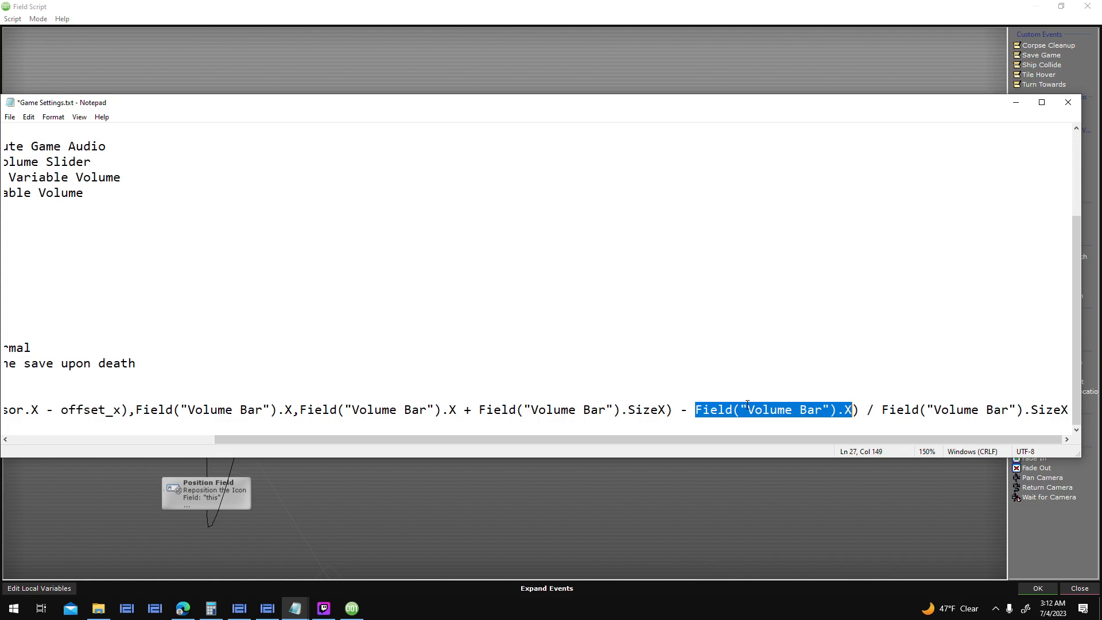
pyautogui.moveTo(241, 442); pyautogui.dragTo(837, 408)
pyautogui.moveTo(875, 409); pyautogui.dragTo(1046, 410)
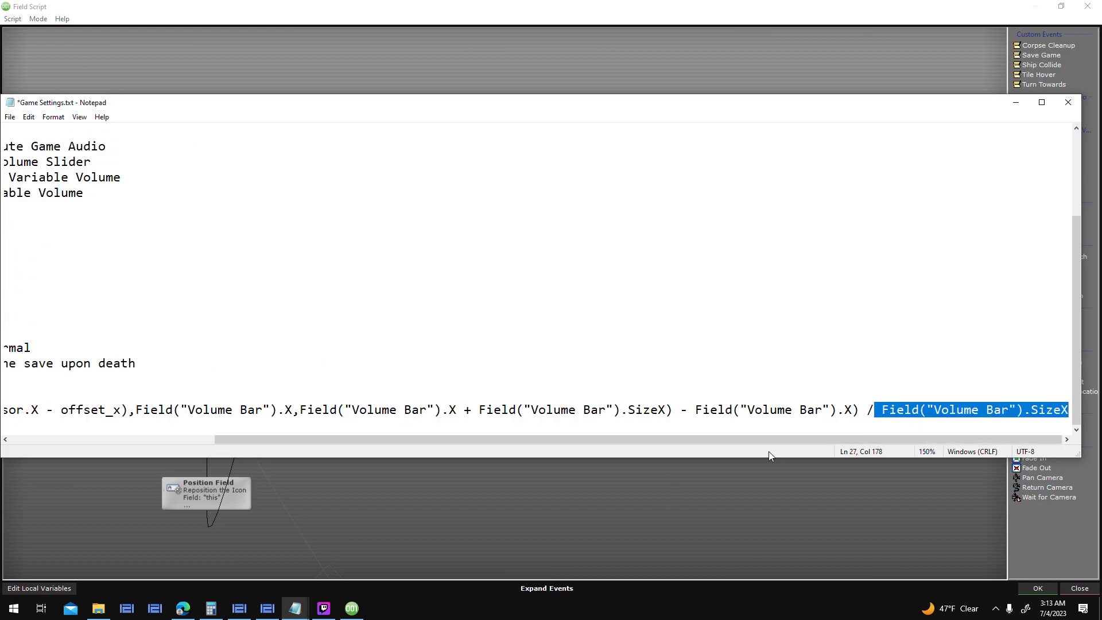
# - Return to the Field Script window and link the Delay event beneath the Change Sound/Music Volume Option
pyautogui.click(573, 496)
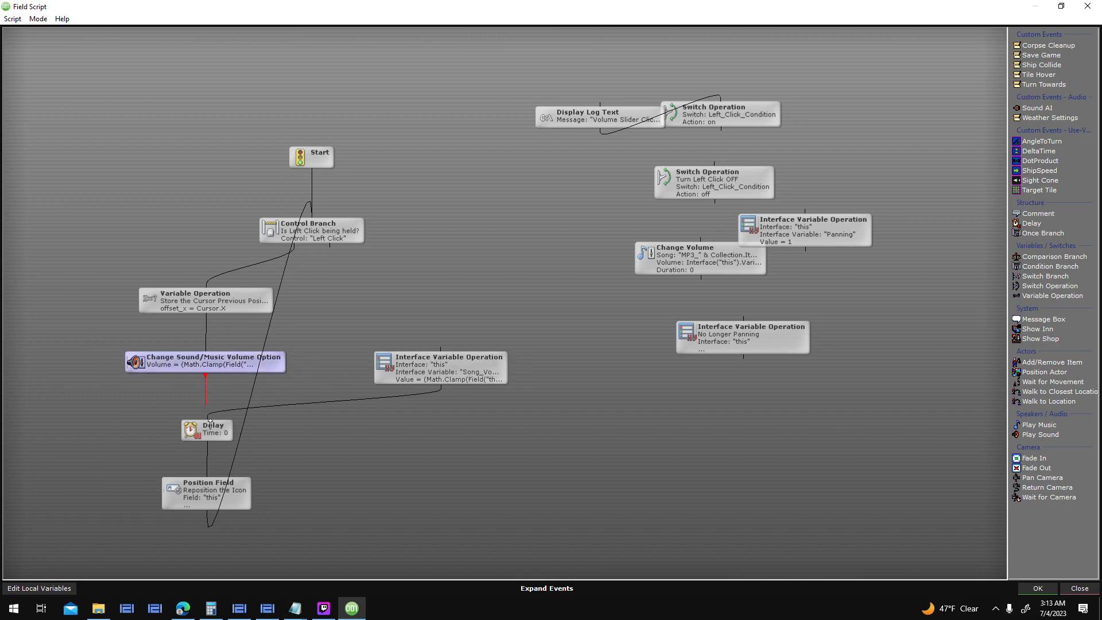
pyautogui.moveTo(214, 425); pyautogui.dragTo(211, 410)
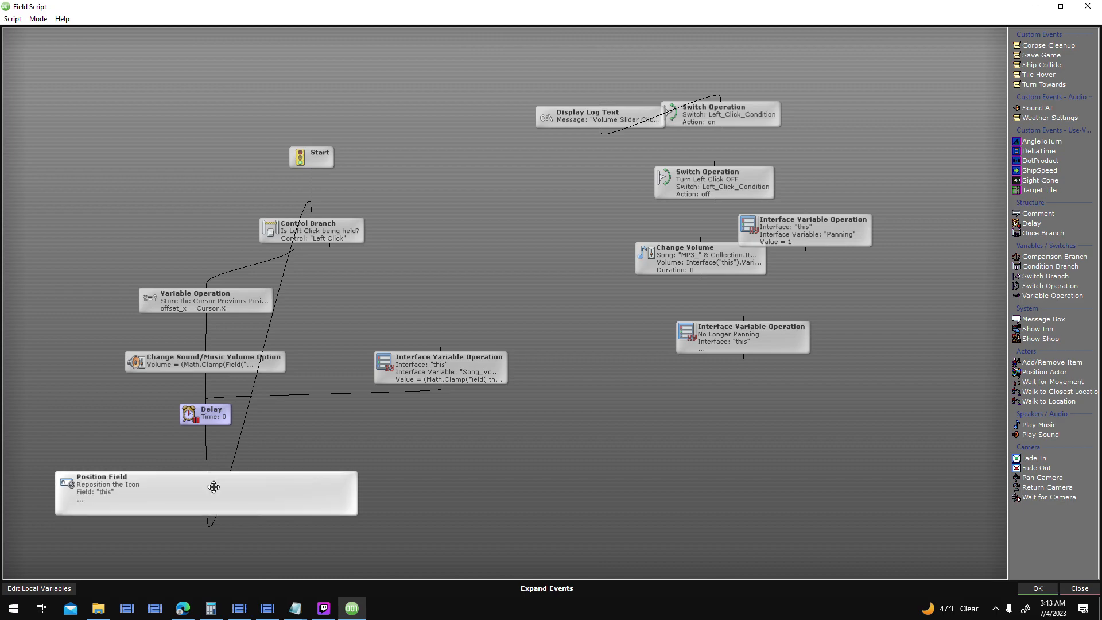
# - Change every "Player Volume Bar" reference in the Position Field event's X and Y formulas to "Volume Bar", and save the script and field
pyautogui.click(214, 488)
pyautogui.moveTo(243, 488); pyautogui.dragTo(497, 453, button='middle')
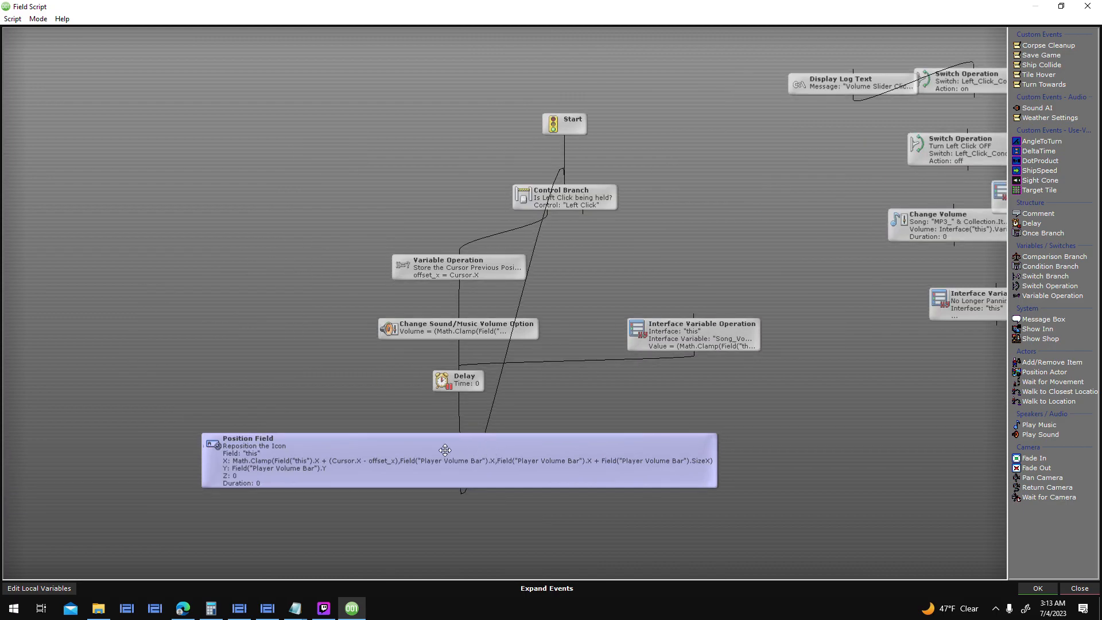
pyautogui.doubleClick(444, 449)
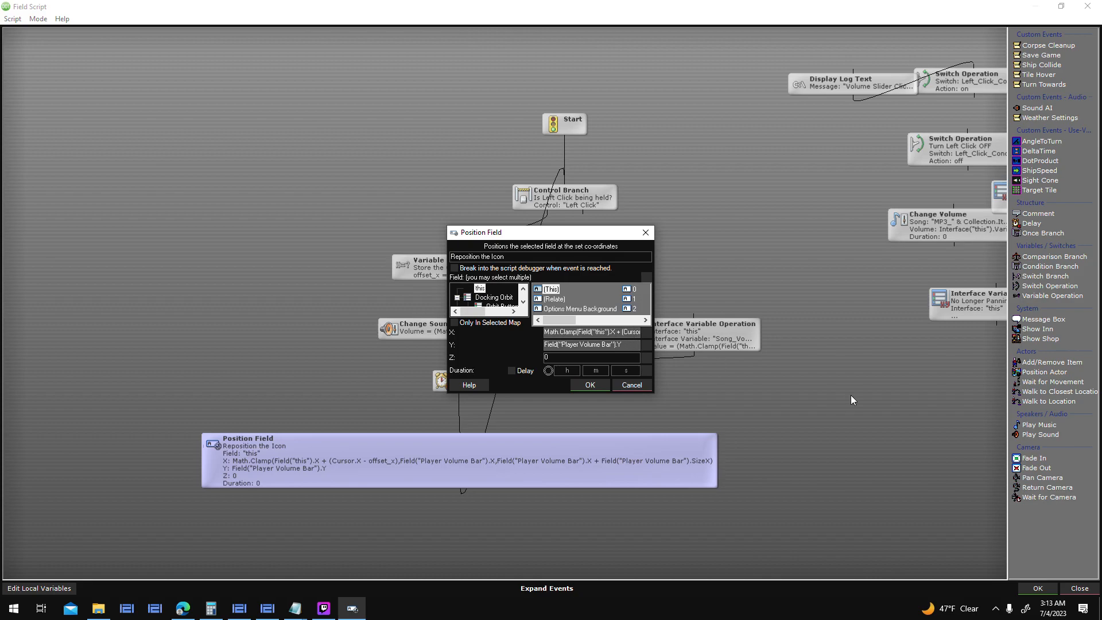
pyautogui.click(637, 331)
pyautogui.press('BackSpace')
pyautogui.press('BackSpace')
pyautogui.press('BackSpace')
pyautogui.press('BackSpace')
pyautogui.press('BackSpace')
pyautogui.press('BackSpace')
pyautogui.press('BackSpace')
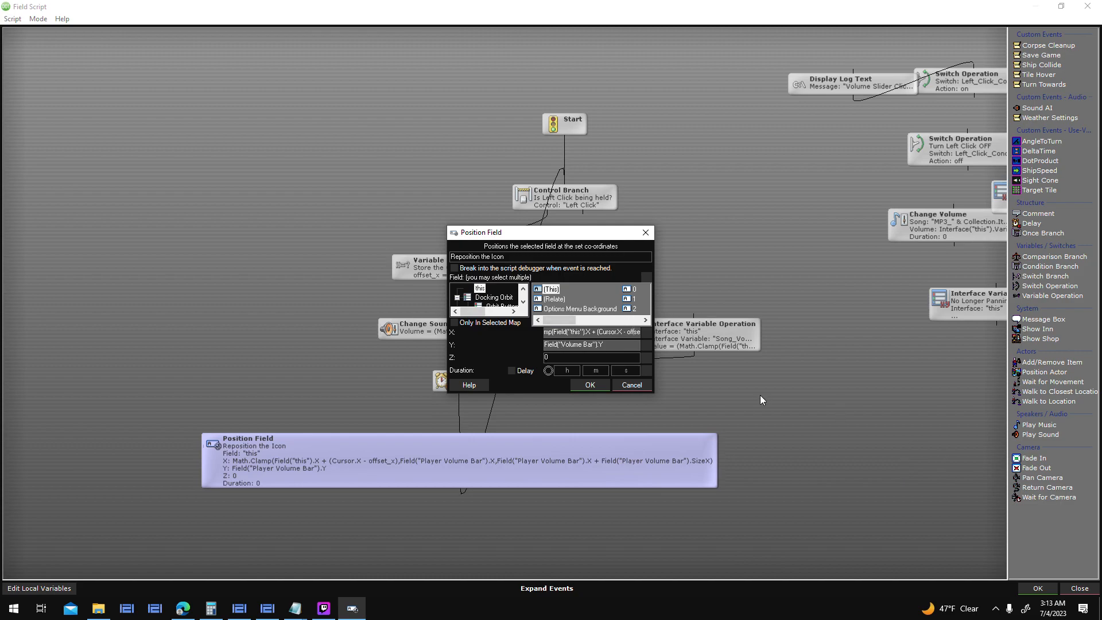
pyautogui.press('Right')
pyautogui.press('Right')
pyautogui.press('Right')
pyautogui.press('Right')
pyautogui.press('Right')
pyautogui.press('Right')
pyautogui.press('Right')
pyautogui.press('Right')
pyautogui.press('Right')
pyautogui.press('Right')
pyautogui.press('Right')
pyautogui.press('Right')
pyautogui.press('Right')
pyautogui.press('Right')
pyautogui.press('Right')
pyautogui.press('Right')
pyautogui.press('Right')
pyautogui.press('Right')
pyautogui.press('Right')
pyautogui.press('Right')
pyautogui.press('BackSpace')
pyautogui.press('BackSpace')
pyautogui.press('BackSpace')
pyautogui.press('BackSpace')
pyautogui.press('BackSpace')
pyautogui.press('BackSpace')
pyautogui.press('BackSpace')
pyautogui.press('Right')
pyautogui.press('Right')
pyautogui.press('Right')
pyautogui.press('Right')
pyautogui.press('Right')
pyautogui.press('Right')
pyautogui.press('Right')
pyautogui.press('Right')
pyautogui.press('Right')
pyautogui.press('Right')
pyautogui.press('Right')
pyautogui.press('Right')
pyautogui.press('Right')
pyautogui.press('Right')
pyautogui.press('Right')
pyautogui.press('Right')
pyautogui.press('Right')
pyautogui.press('Right')
pyautogui.press('Right')
pyautogui.press('Right')
pyautogui.press('BackSpace')
pyautogui.press('BackSpace')
pyautogui.press('BackSpace')
pyautogui.press('BackSpace')
pyautogui.press('BackSpace')
pyautogui.press('BackSpace')
pyautogui.press('BackSpace')
pyautogui.press('Right')
pyautogui.press('Right')
pyautogui.press('Right')
pyautogui.press('Right')
pyautogui.press('Right')
pyautogui.press('Right')
pyautogui.press('Right')
pyautogui.press('Right')
pyautogui.press('Right')
pyautogui.press('Right')
pyautogui.press('Right')
pyautogui.press('Right')
pyautogui.press('Right')
pyautogui.press('Right')
pyautogui.press('Right')
pyautogui.press('Right')
pyautogui.press('Right')
pyautogui.press('Right')
pyautogui.press('Right')
pyautogui.press('Right')
pyautogui.press('BackSpace')
pyautogui.press('BackSpace')
pyautogui.press('BackSpace')
pyautogui.press('BackSpace')
pyautogui.press('BackSpace')
pyautogui.press('BackSpace')
pyautogui.press('BackSpace')
pyautogui.press('Right')
pyautogui.press('Right')
pyautogui.press('Right')
pyautogui.press('Right')
pyautogui.press('Right')
pyautogui.press('Right')
pyautogui.press('Right')
pyautogui.press('Right')
pyautogui.press('Right')
pyautogui.press('Right')
pyautogui.press('Right')
pyautogui.press('Right')
pyautogui.press('Right')
pyautogui.press('Right')
pyautogui.press('Right')
pyautogui.press('Right')
pyautogui.press('Right')
pyautogui.press('Right')
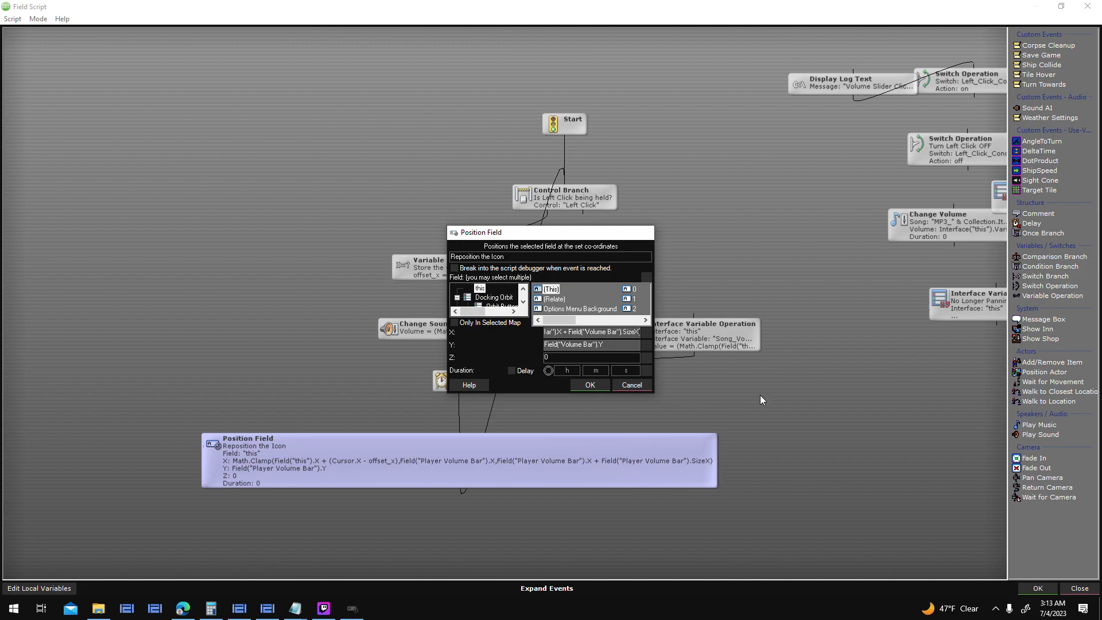
pyautogui.press('Return')
pyautogui.click(1038, 587)
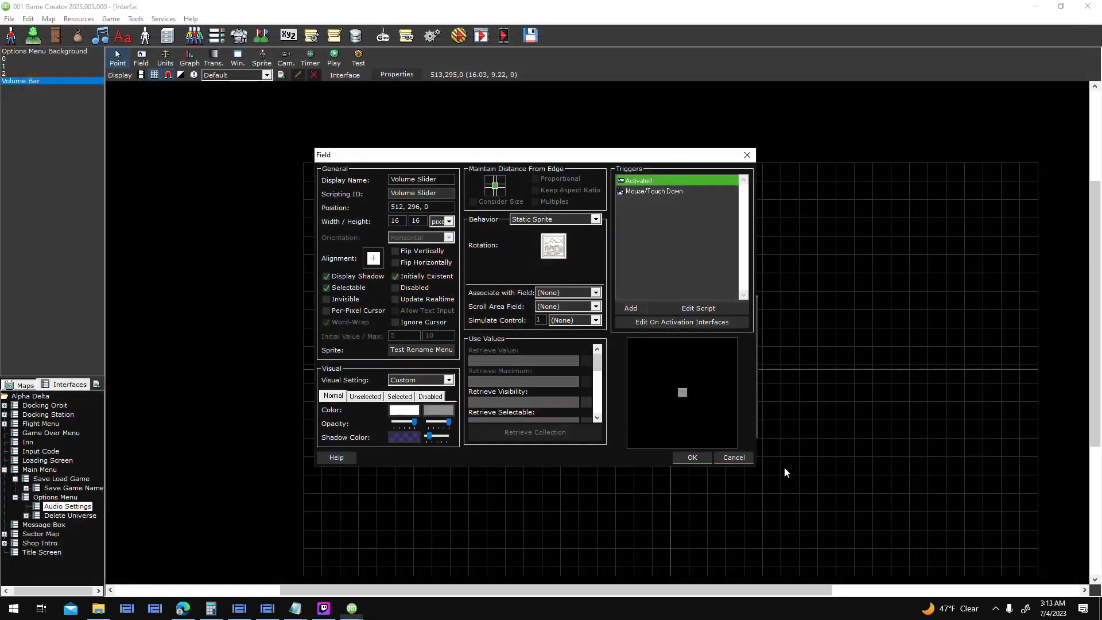
pyautogui.click(697, 456)
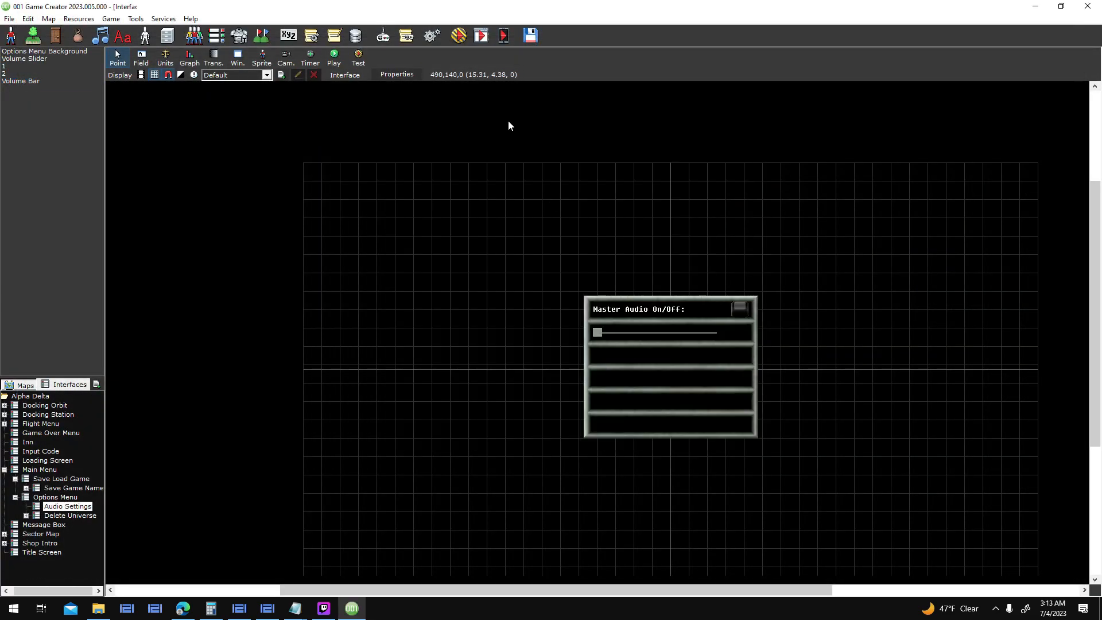
# - Launch a test run of the game in windowed mode with the debugger, keeping the existing testing options
pyautogui.click(458, 38)
pyautogui.press('Right')
pyautogui.press('Left')
pyautogui.press('Left')
pyautogui.press('Right')
pyautogui.press('Return')
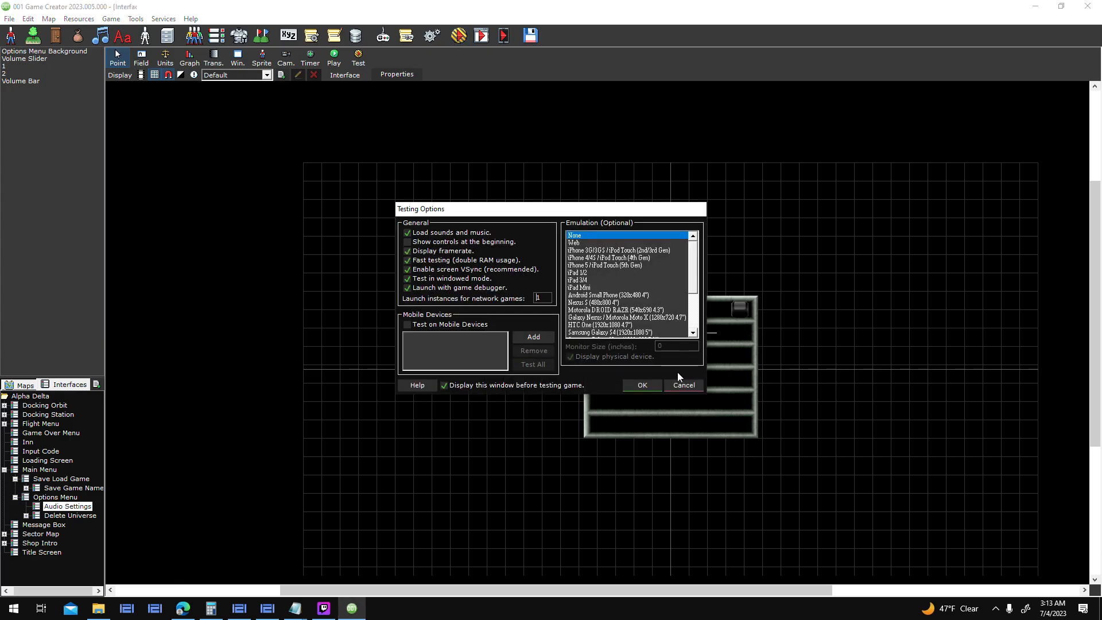
pyautogui.press('Return')
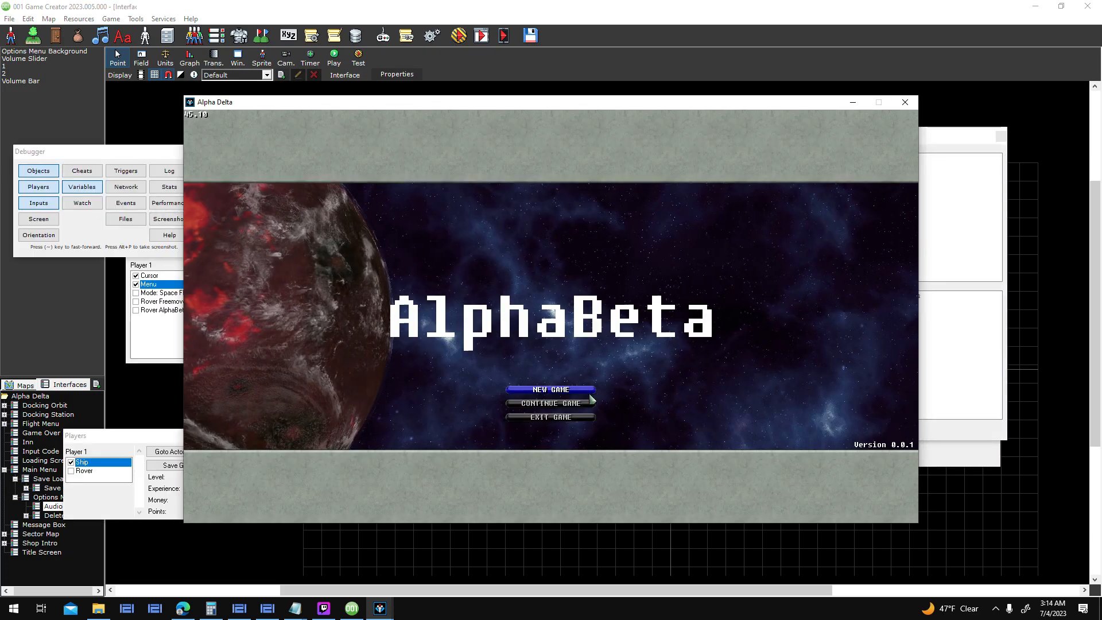
# - Start a new game and open Audio Settings from the main menu's Options
pyautogui.click(590, 392)
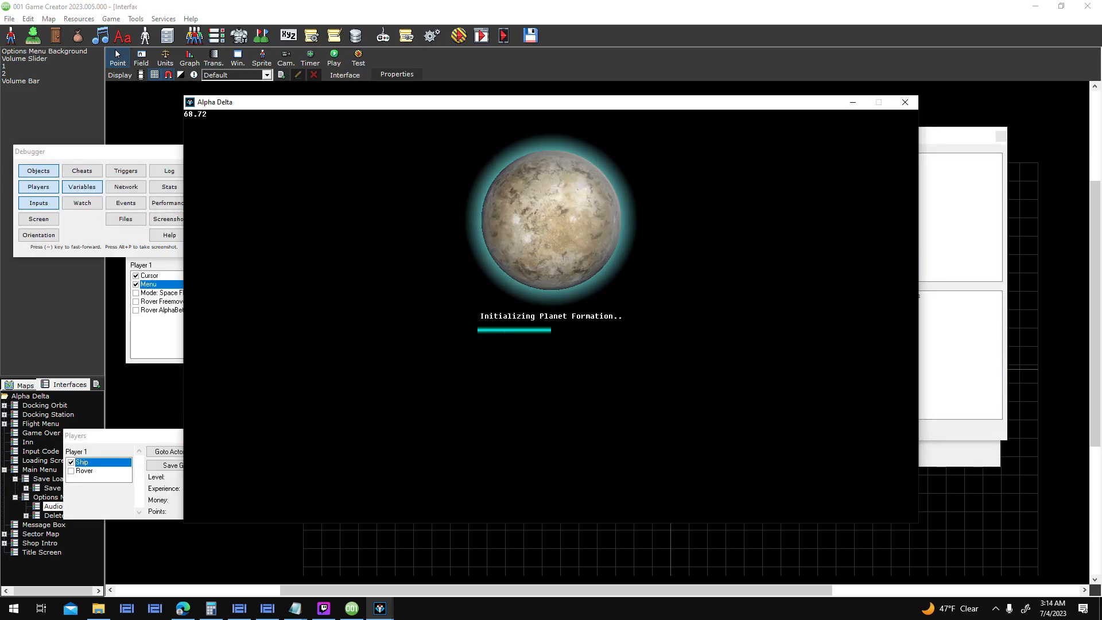
pyautogui.press('Escape')
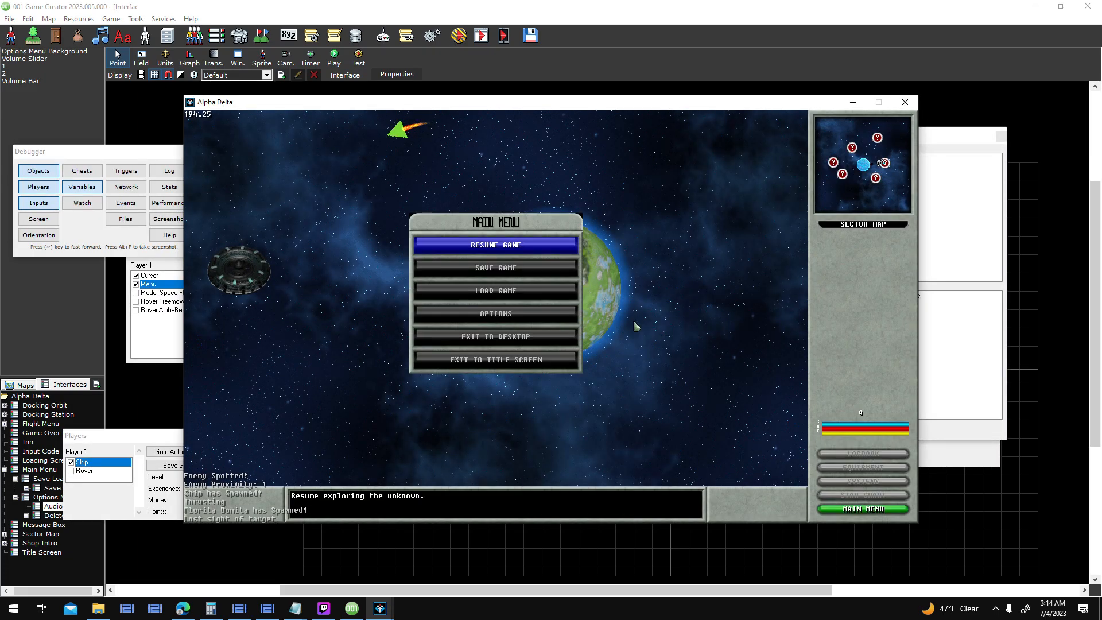
pyautogui.click(524, 316)
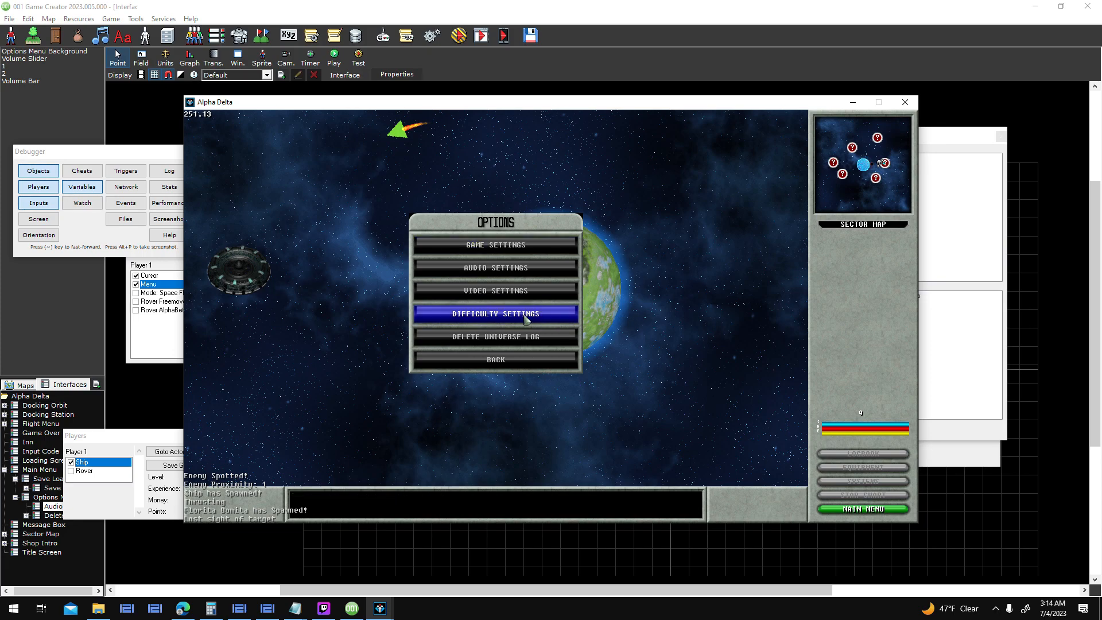
pyautogui.click(525, 277)
# - Test moving the volume slider to near the loud end of its bar, toggle Master Audio twice, and close the game
pyautogui.moveTo(482, 280); pyautogui.dragTo(585, 282)
pyautogui.click(621, 259)
pyautogui.click(623, 260)
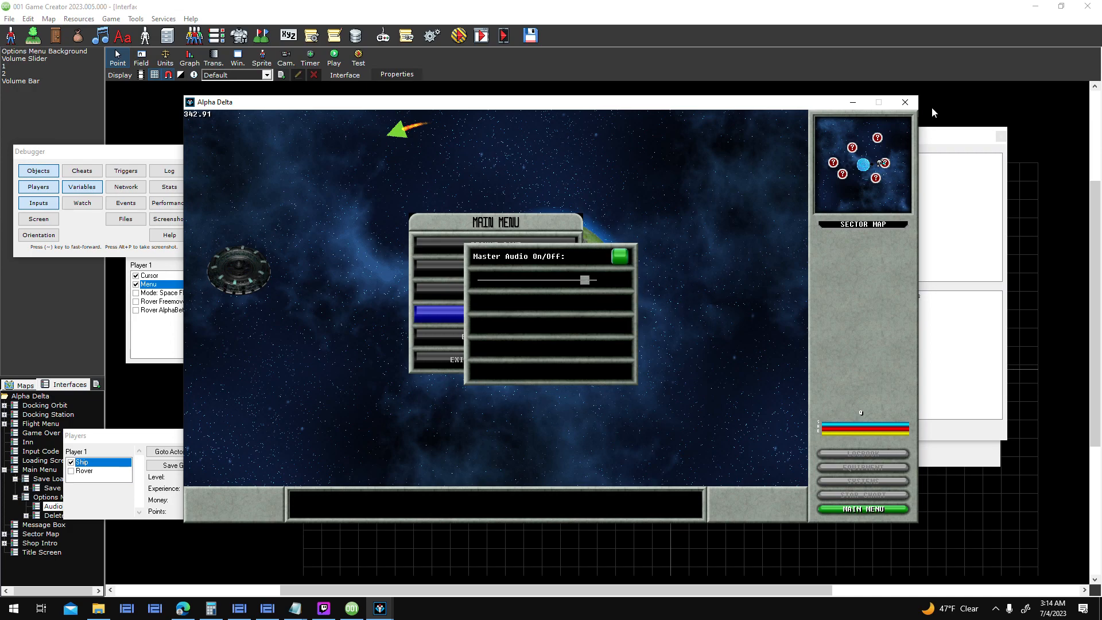
pyautogui.click(905, 102)
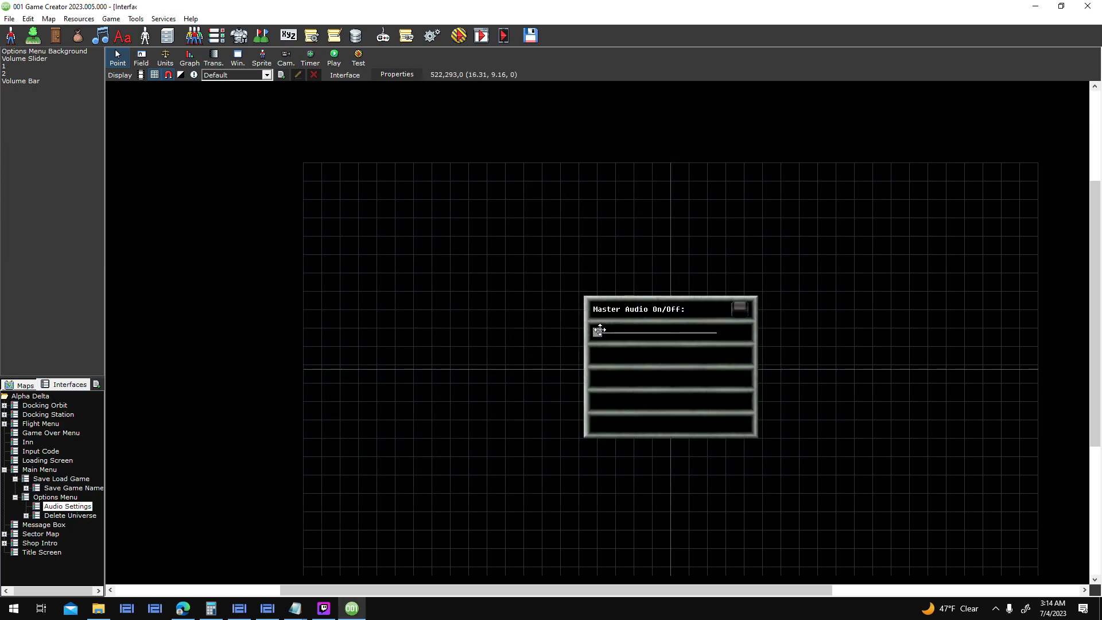
# - In the Volume Slider's Activated script, move the Change Sound/Music Volume Option aside and link the Variable Operation directly to the Delay
pyautogui.doubleClick(597, 330)
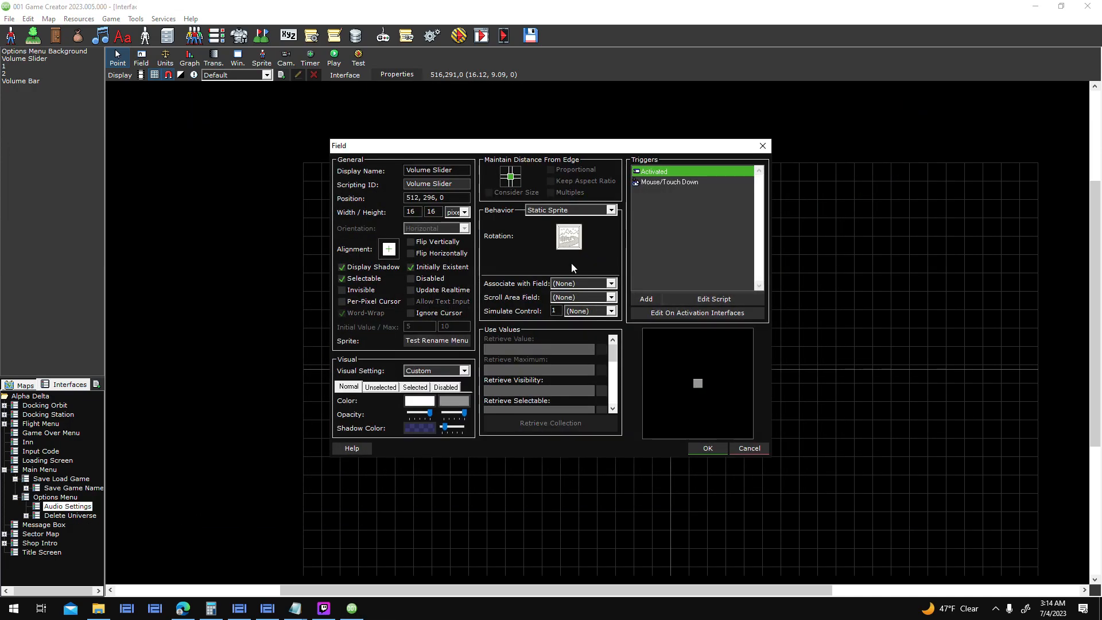
pyautogui.doubleClick(684, 173)
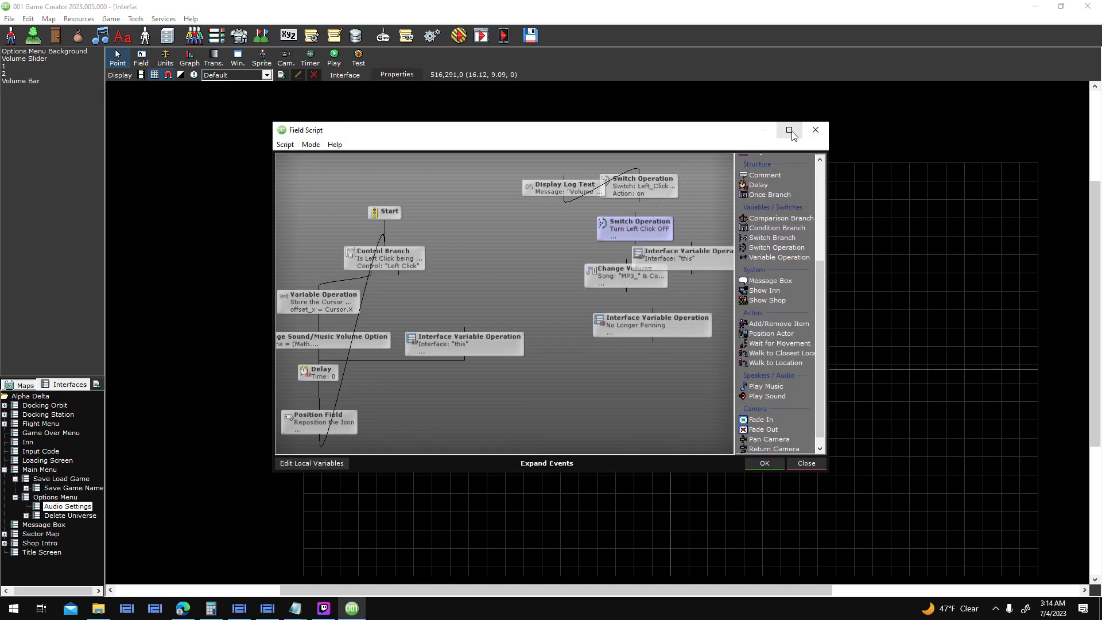
pyautogui.click(790, 131)
pyautogui.moveTo(206, 315); pyautogui.dragTo(208, 412)
pyautogui.moveTo(268, 359); pyautogui.dragTo(520, 456)
pyautogui.click(348, 424)
pyautogui.moveTo(227, 477); pyautogui.dragTo(208, 465)
pyautogui.moveTo(209, 407); pyautogui.dragTo(209, 334)
pyautogui.moveTo(214, 456); pyautogui.dragTo(215, 417)
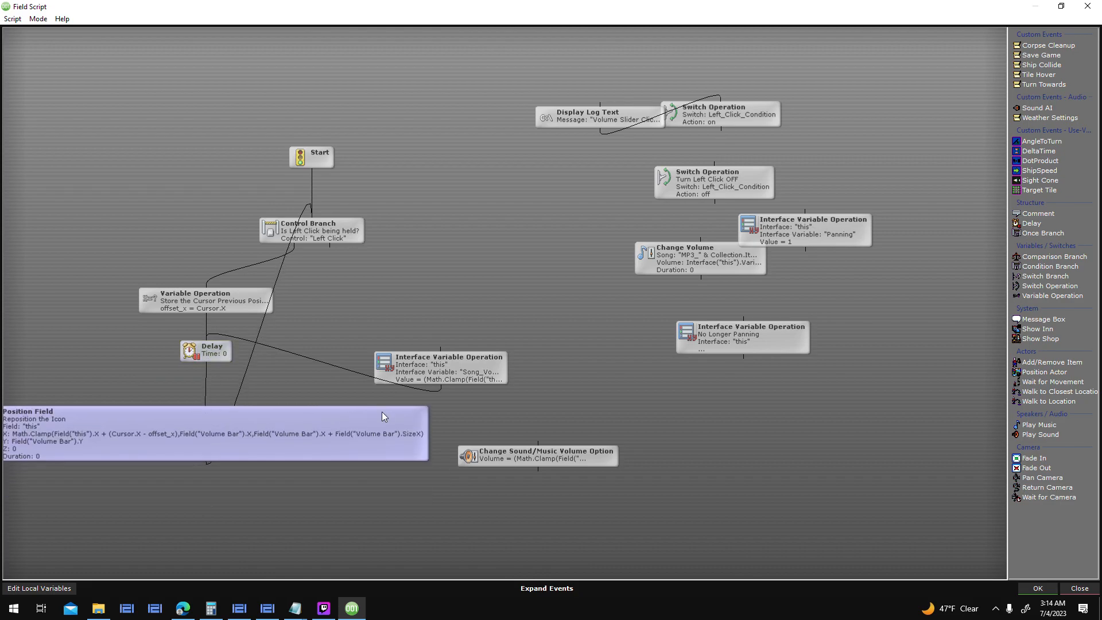
# - Review the Song_Volume Interface Variable Operation, place the Delay closer to the Position Field event, and save the script and field
pyautogui.moveTo(440, 374)
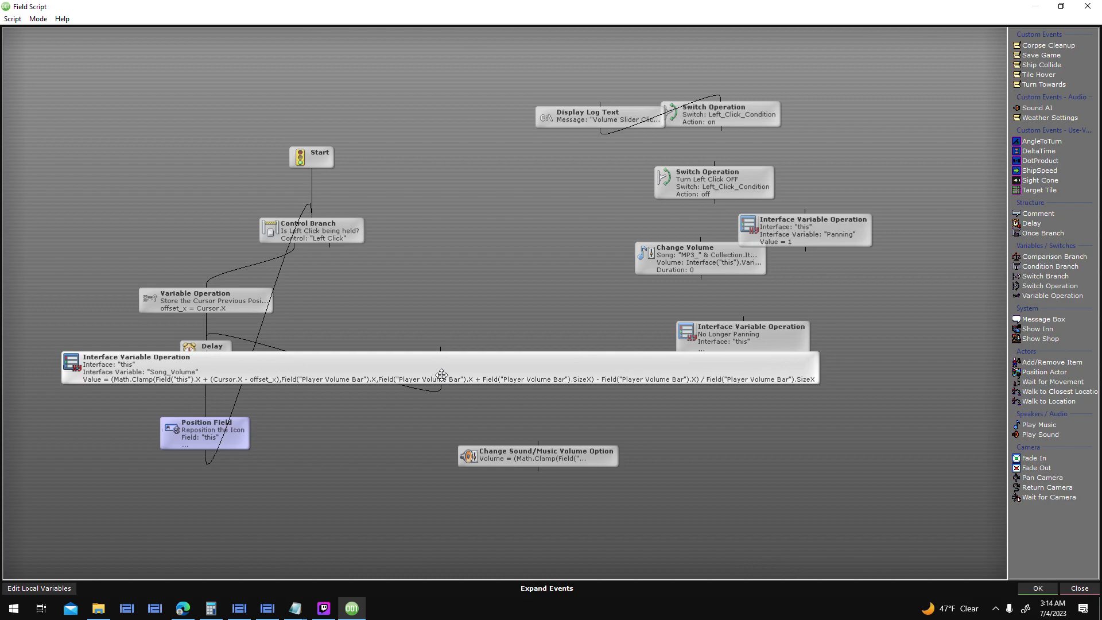
pyautogui.click(441, 375)
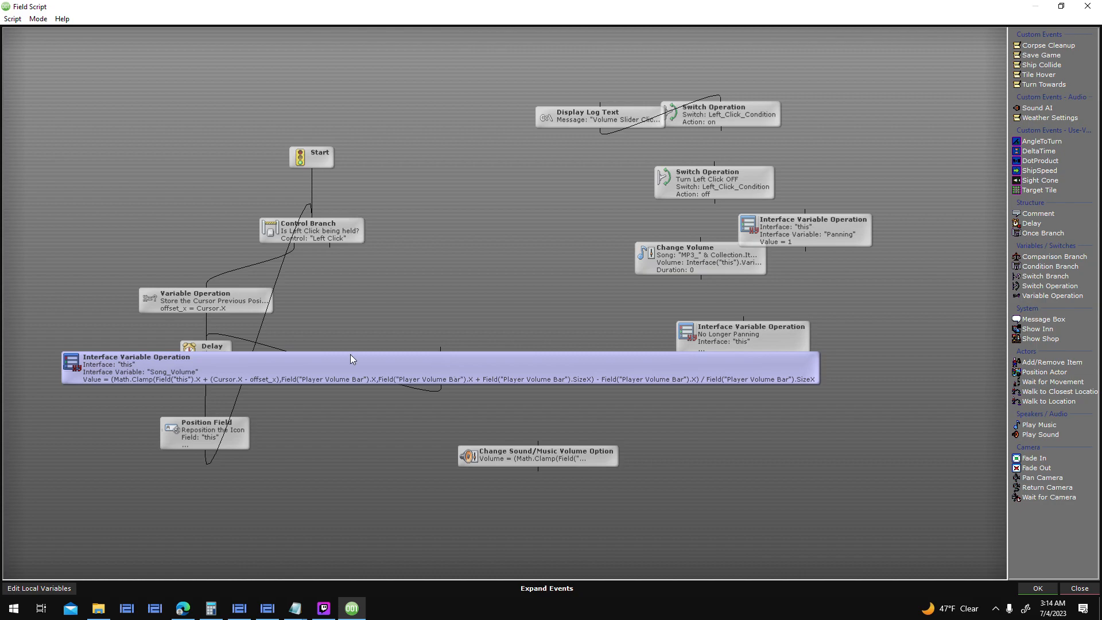
pyautogui.moveTo(220, 353); pyautogui.dragTo(218, 382)
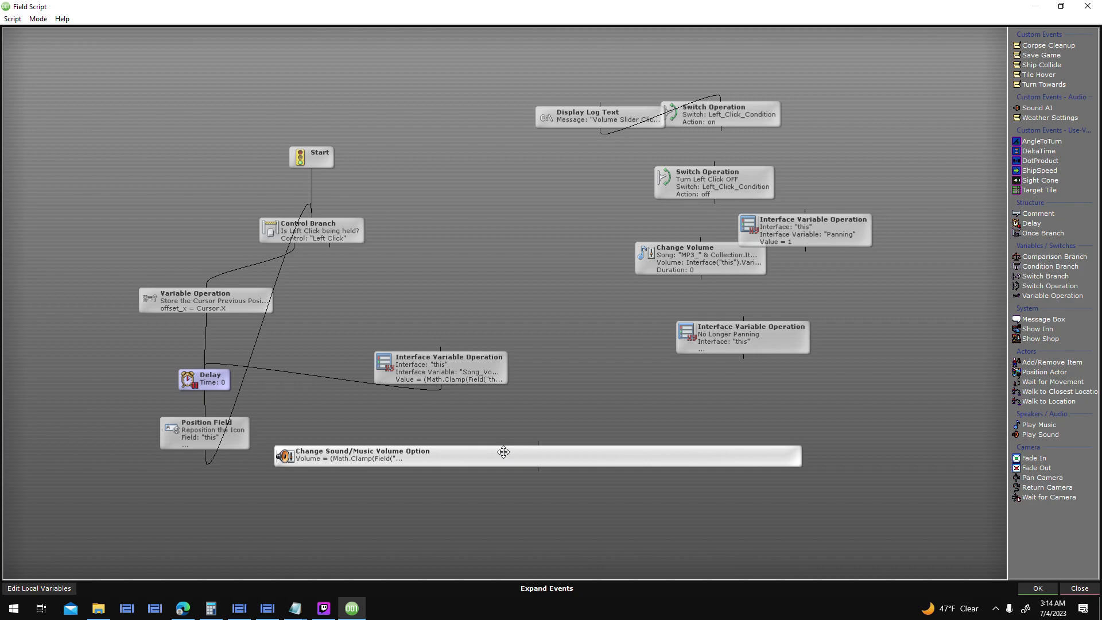
pyautogui.click(504, 452)
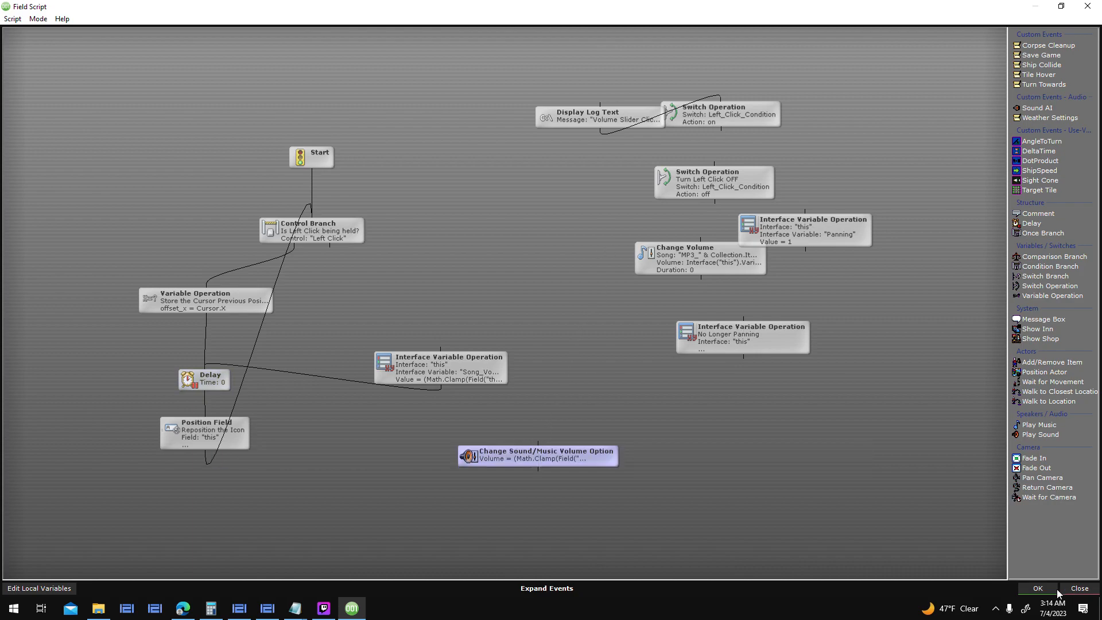
pyautogui.click(1027, 587)
pyautogui.click(708, 447)
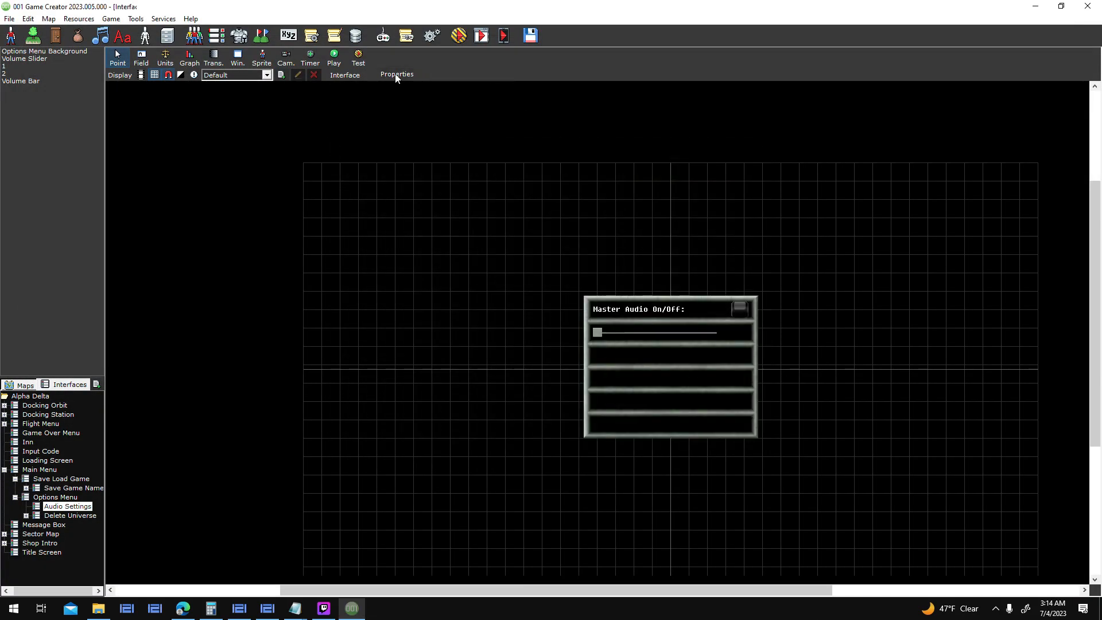
pyautogui.click(634, 317)
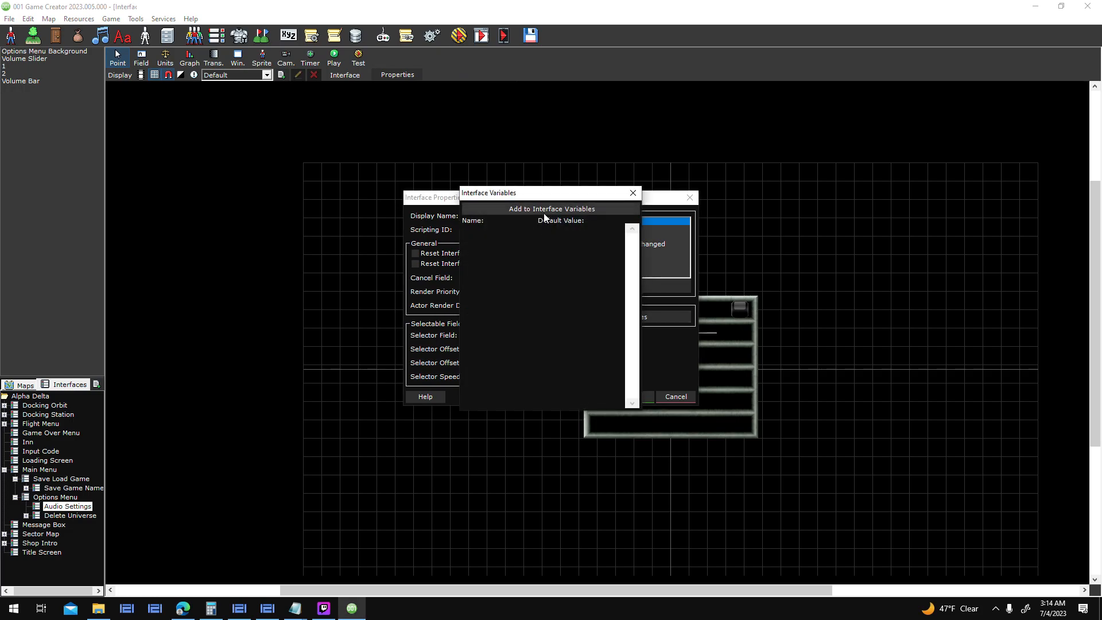
pyautogui.click(633, 193)
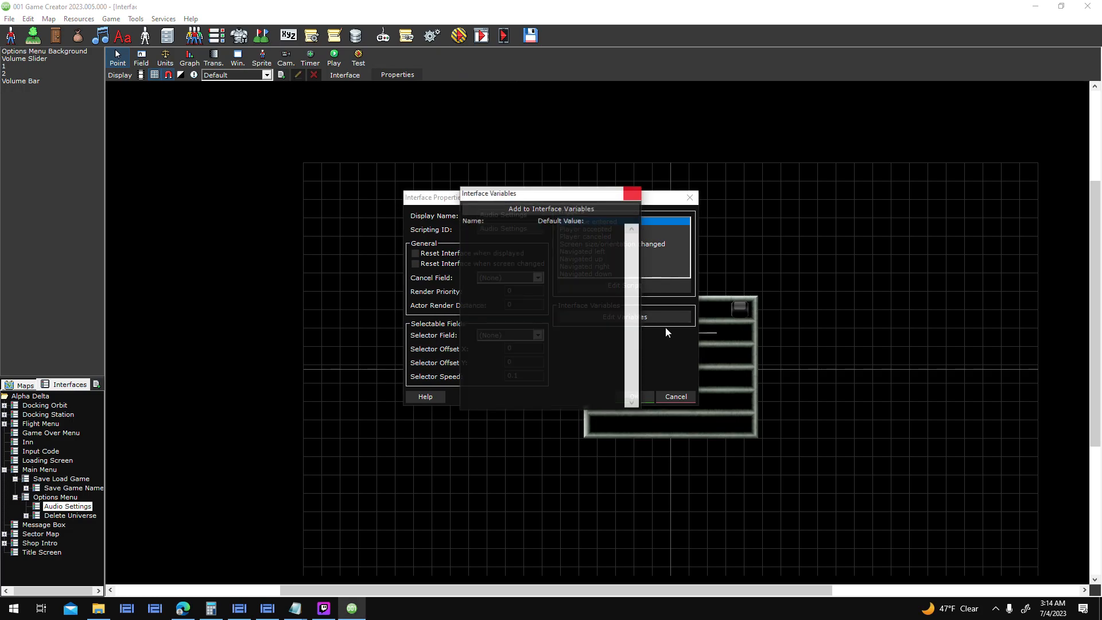
pyautogui.click(675, 396)
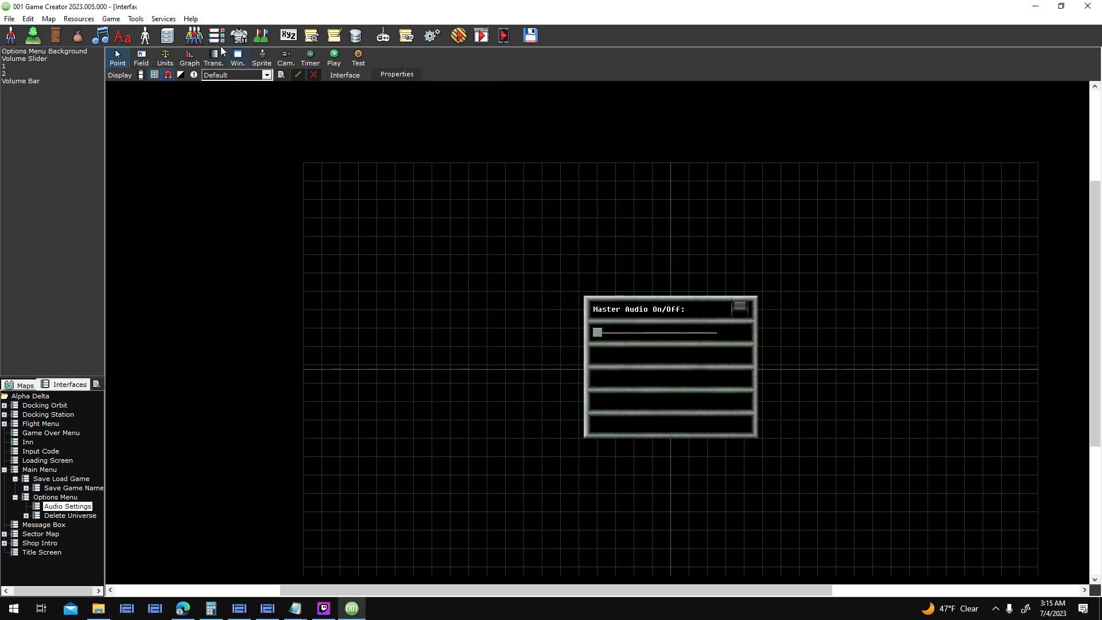
# - Add a global variable named Global_Volume_Main with a default value of 100 and save the variable settings
pyautogui.click(300, 36)
pyautogui.click(584, 247)
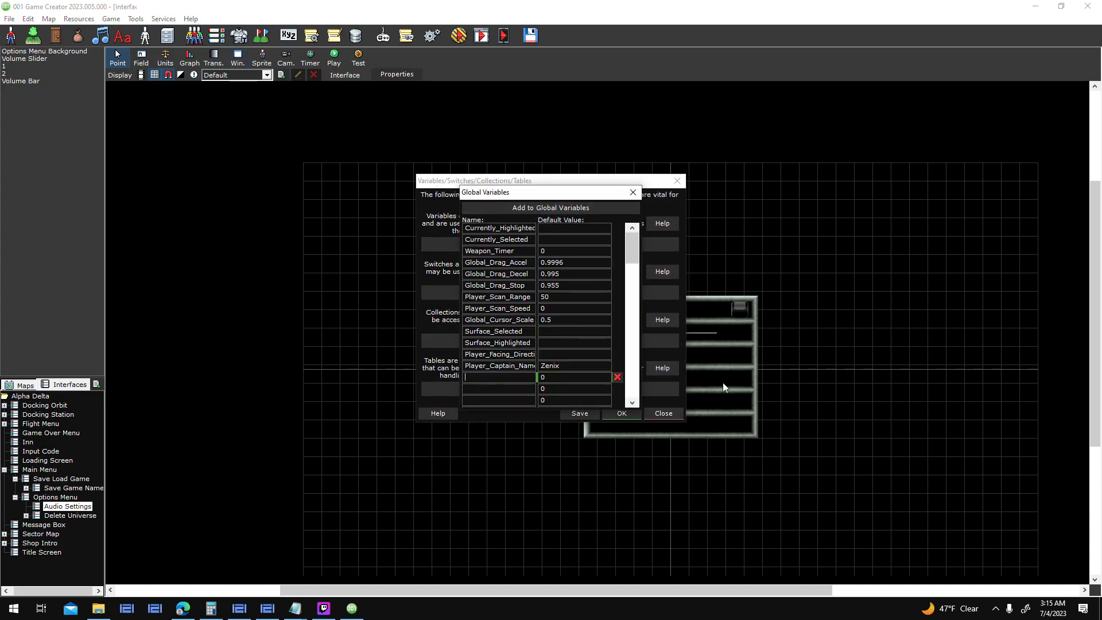
pyautogui.write('Gl')
pyautogui.write('100')
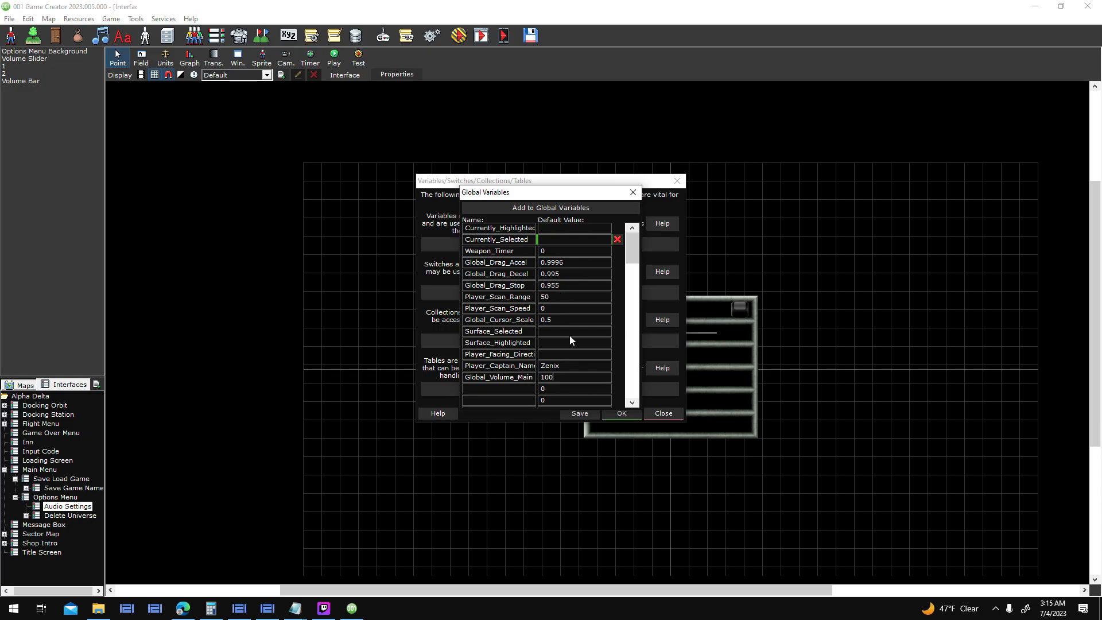
pyautogui.click(633, 192)
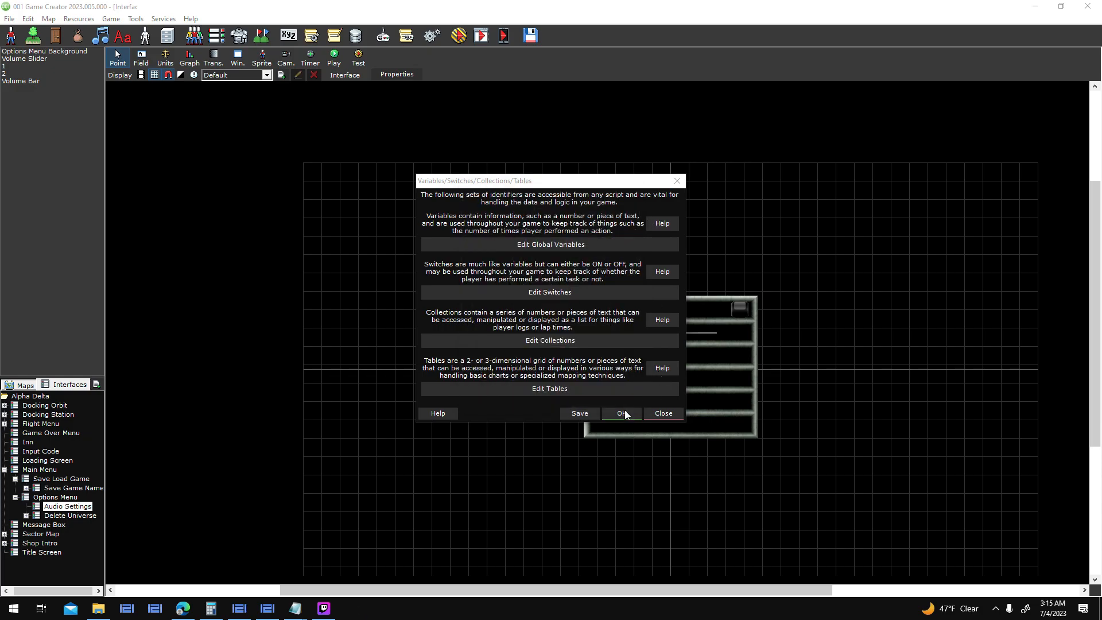
pyautogui.click(620, 412)
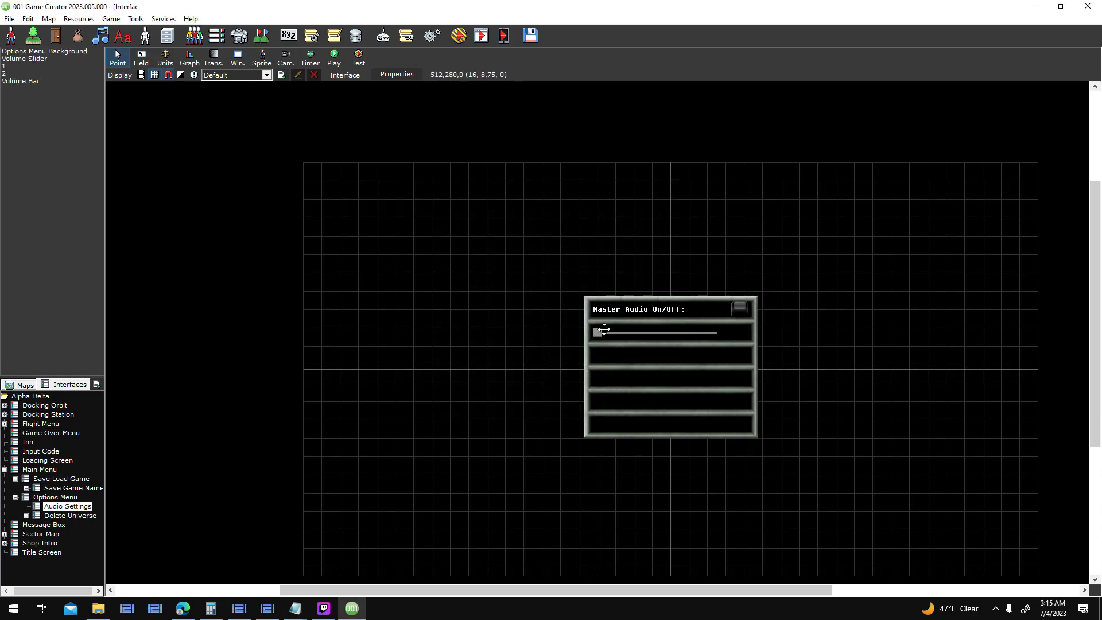
# - In the Volume Slider's Activated script, set the Change Sound/Music Volume Option's volume to the global variable Global_Volume_Main
pyautogui.click(755, 149)
pyautogui.click(594, 332)
pyautogui.doubleClick(598, 332)
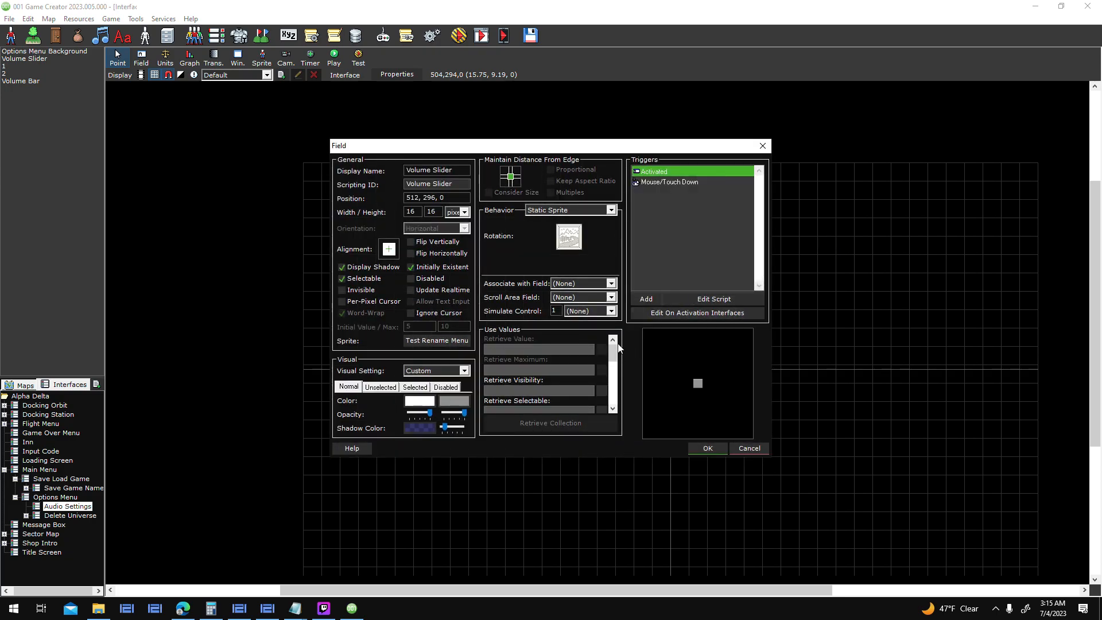
pyautogui.doubleClick(685, 176)
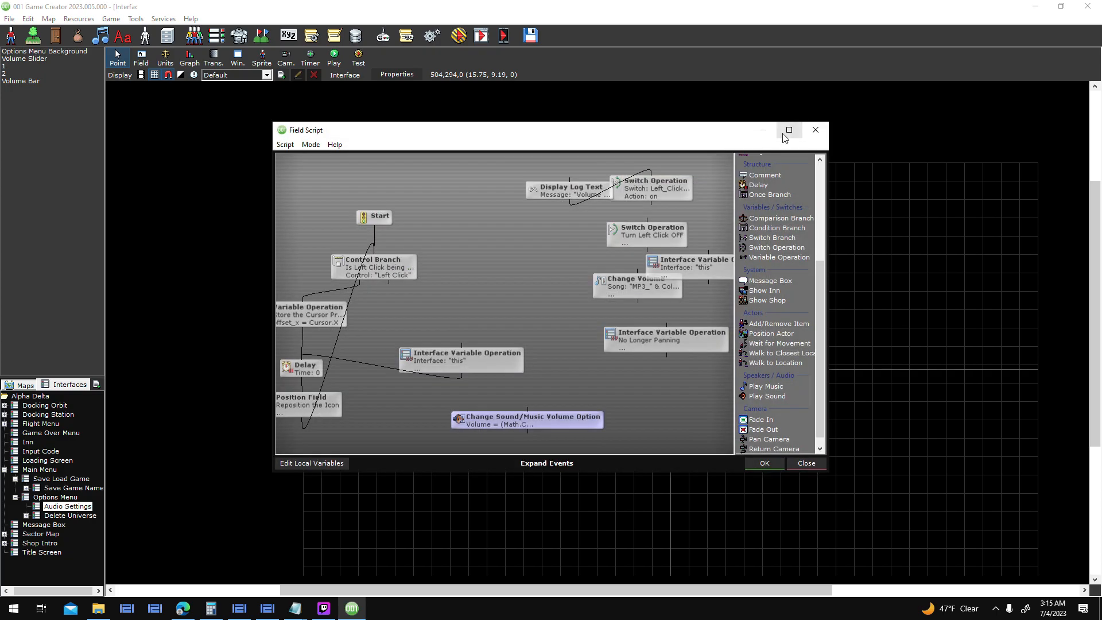
pyautogui.click(787, 128)
pyautogui.doubleClick(507, 484)
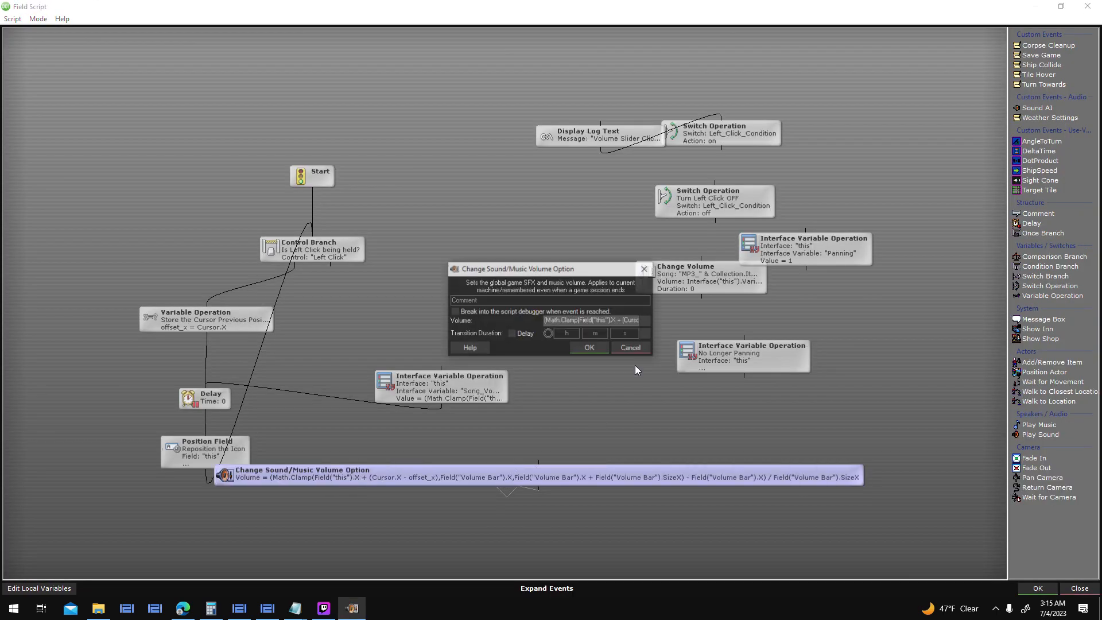
pyautogui.click(646, 322)
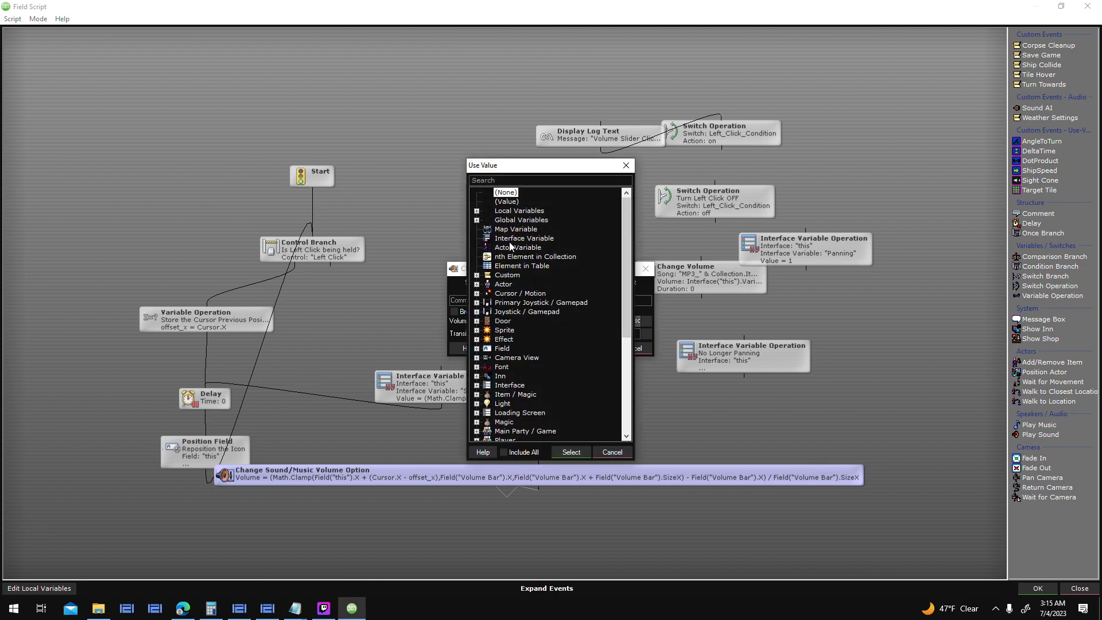
pyautogui.click(477, 220)
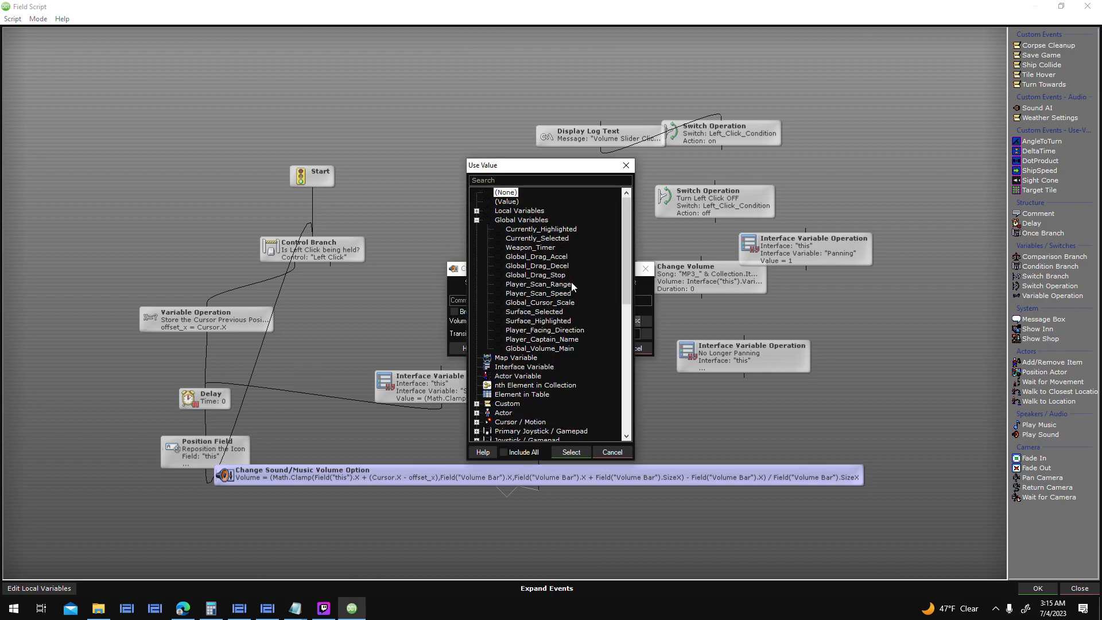
pyautogui.doubleClick(563, 348)
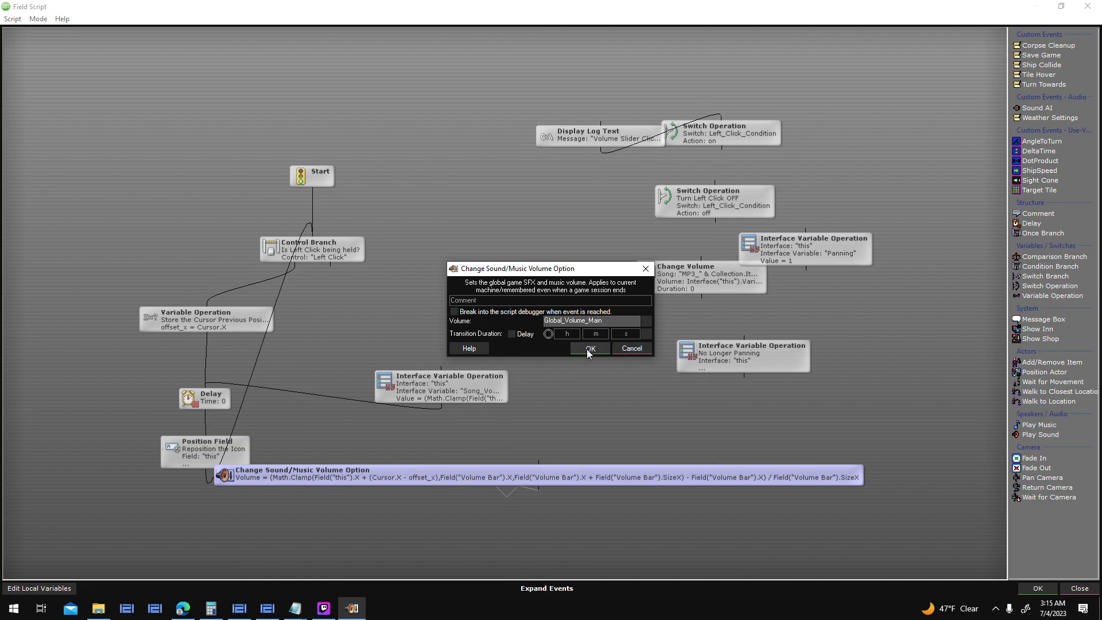
pyautogui.click(587, 349)
# - Unlink the Song_Volume Interface Variable Operation from the Delay and place it above the Change Sound/Music Volume Option, clear of the main event chain
pyautogui.moveTo(542, 469); pyautogui.dragTo(693, 442)
pyautogui.click(323, 395)
pyautogui.click(664, 472)
pyautogui.moveTo(562, 383); pyautogui.dragTo(581, 358)
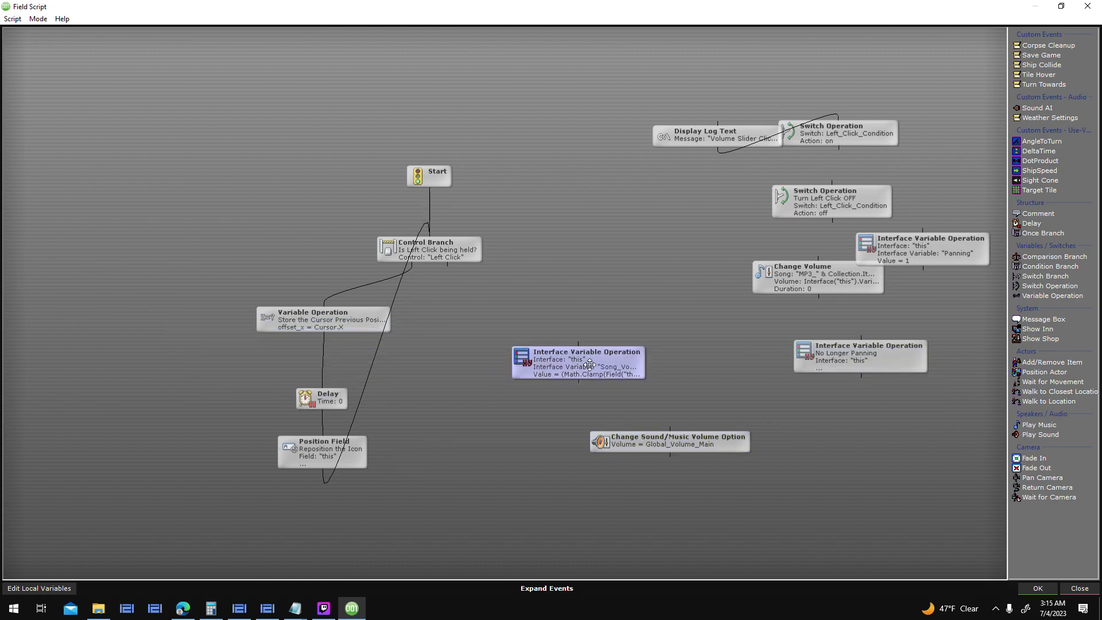
# - In the Song_Volume Interface Variable Operation's value formula, change every "Player Volume Bar" field reference to "Volume Bar"
pyautogui.doubleClick(565, 368)
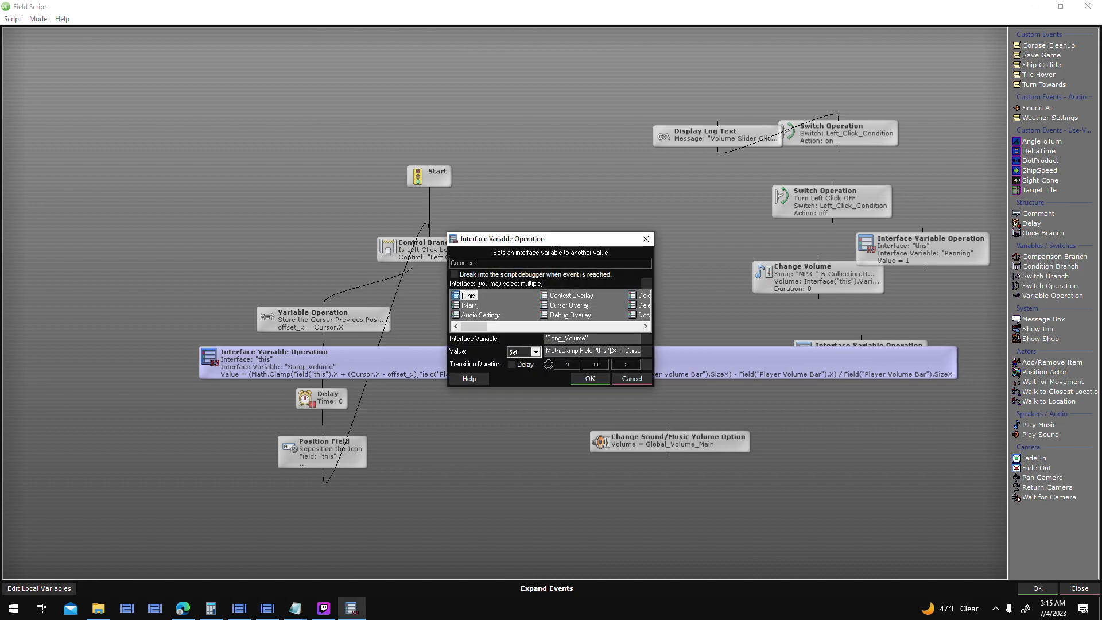
pyautogui.click(605, 351)
pyautogui.click(589, 352)
pyautogui.press('BackSpace')
pyautogui.press('BackSpace')
pyautogui.press('BackSpace')
pyautogui.press('BackSpace')
pyautogui.press('BackSpace')
pyautogui.press('BackSpace')
pyautogui.press('BackSpace')
pyautogui.press('Left')
pyautogui.press('Left')
pyautogui.press('Left')
pyautogui.press('Left')
pyautogui.press('Left')
pyautogui.press('Left')
pyautogui.press('Left')
pyautogui.press('Left')
pyautogui.press('Left')
pyautogui.press('Left')
pyautogui.press('Left')
pyautogui.press('Left')
pyautogui.press('Left')
pyautogui.press('Left')
pyautogui.press('Left')
pyautogui.press('Left')
pyautogui.press('Left')
pyautogui.press('Left')
pyautogui.press('Left')
pyautogui.press('Left')
pyautogui.press('Left')
pyautogui.press('Left')
pyautogui.press('Left')
pyautogui.press('Left')
pyautogui.press('Left')
pyautogui.press('Left')
pyautogui.press('Left')
pyautogui.press('Left')
pyautogui.press('Left')
pyautogui.press('Left')
pyautogui.press('Left')
pyautogui.press('Left')
pyautogui.press('Left')
pyautogui.press('Left')
pyautogui.press('Left')
pyautogui.press('Left')
pyautogui.press('Left')
pyautogui.press('Left')
pyautogui.press('Left')
pyautogui.press('Left')
pyautogui.press('Left')
pyautogui.press('Left')
pyautogui.press('Left')
pyautogui.press('Left')
pyautogui.press('Left')
pyautogui.press('Left')
pyautogui.press('Left')
pyautogui.press('Left')
pyautogui.press('Left')
pyautogui.press('Left')
pyautogui.press('Left')
pyautogui.press('Left')
pyautogui.press('Left')
pyautogui.press('Left')
pyautogui.press('Left')
pyautogui.press('Left')
pyautogui.press('Left')
pyautogui.press('Left')
pyautogui.press('Left')
pyautogui.press('Left')
pyautogui.press('Left')
pyautogui.press('Left')
pyautogui.press('Left')
pyautogui.press('Left')
pyautogui.press('Left')
pyautogui.press('Left')
pyautogui.press('Left')
pyautogui.press('Left')
pyautogui.press('Left')
pyautogui.press('Left')
pyautogui.press('Left')
pyautogui.press('Left')
pyautogui.press('Left')
pyautogui.press('Left')
pyautogui.press('Left')
pyautogui.press('Left')
pyautogui.press('Left')
pyautogui.press('Left')
pyautogui.press('Left')
pyautogui.press('BackSpace')
pyautogui.press('BackSpace')
pyautogui.press('BackSpace')
pyautogui.press('BackSpace')
pyautogui.press('BackSpace')
pyautogui.press('BackSpace')
pyautogui.press('BackSpace')
pyautogui.press('Left')
pyautogui.press('Left')
pyautogui.press('Left')
pyautogui.press('Left')
pyautogui.press('Left')
pyautogui.press('Left')
pyautogui.press('Left')
pyautogui.press('Left')
pyautogui.press('Left')
pyautogui.press('Left')
pyautogui.press('Left')
pyautogui.press('Left')
pyautogui.press('Left')
pyautogui.press('Left')
pyautogui.press('Left')
pyautogui.press('BackSpace')
pyautogui.press('BackSpace')
pyautogui.press('BackSpace')
pyautogui.press('BackSpace')
pyautogui.press('BackSpace')
pyautogui.press('BackSpace')
pyautogui.press('BackSpace')
pyautogui.press('Left')
pyautogui.press('Left')
pyautogui.press('Left')
pyautogui.press('Left')
pyautogui.press('Left')
pyautogui.press('Left')
pyautogui.press('Left')
pyautogui.press('Left')
pyautogui.press('Left')
pyautogui.press('Left')
pyautogui.press('Left')
pyautogui.press('Left')
pyautogui.press('Left')
pyautogui.press('Left')
pyautogui.press('Left')
pyautogui.press('Left')
pyautogui.press('Left')
pyautogui.press('Left')
pyautogui.press('Left')
pyautogui.press('Left')
pyautogui.click(586, 379)
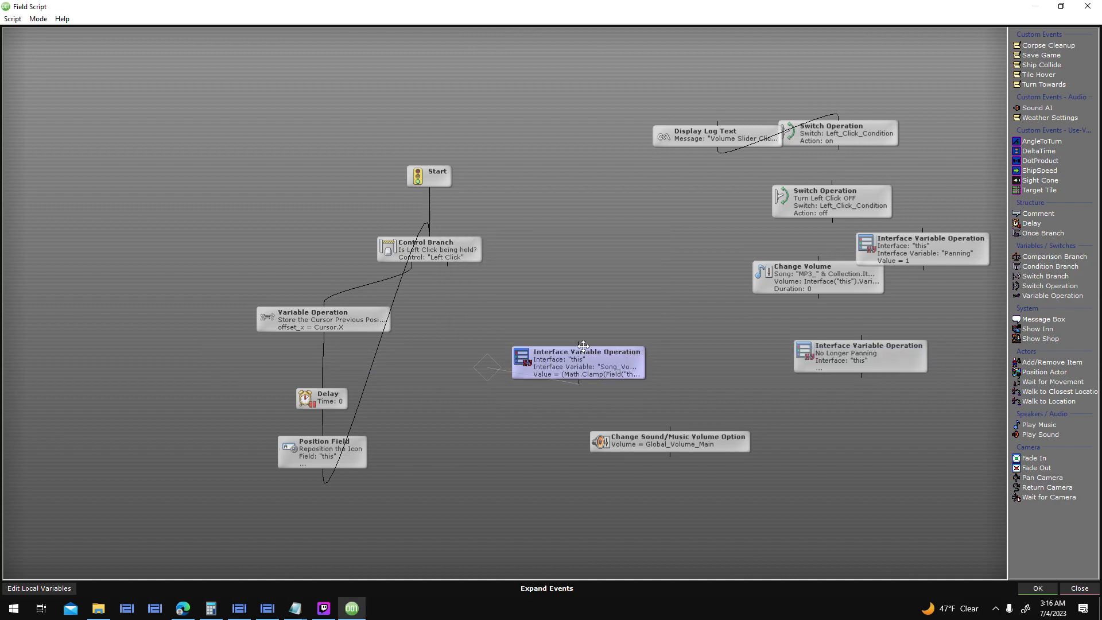
# - Add a Display Log Text event whose message is the clamp formula copied from the Song_Volume Interface Variable Operation, making room below the Variable Operation
pyautogui.doubleClick(609, 361)
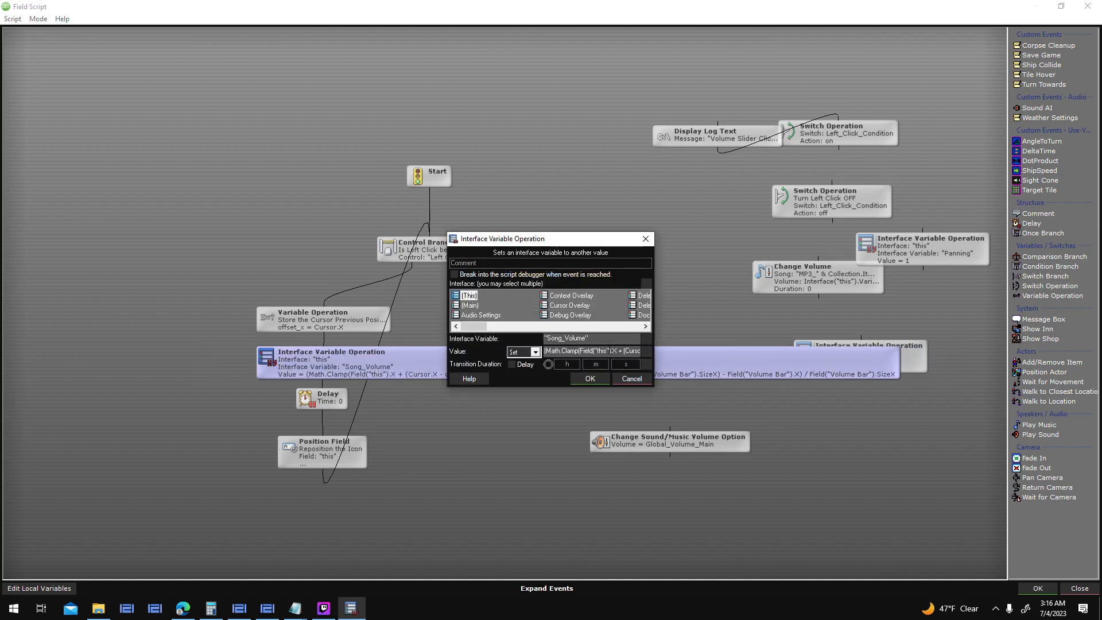
pyautogui.click(636, 381)
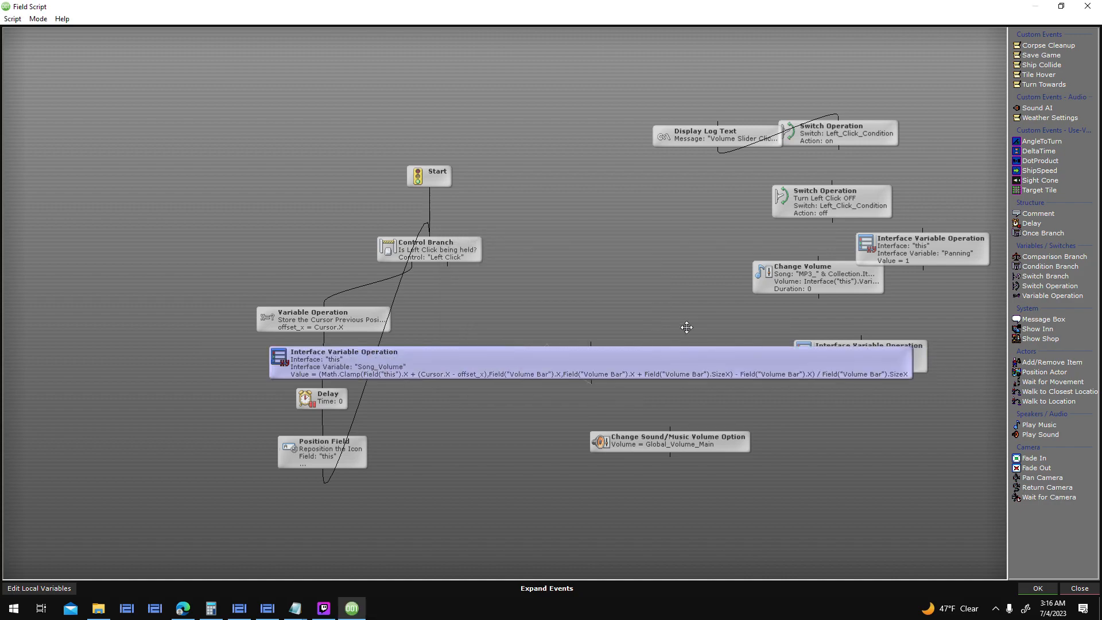
pyautogui.moveTo(333, 312); pyautogui.dragTo(332, 298)
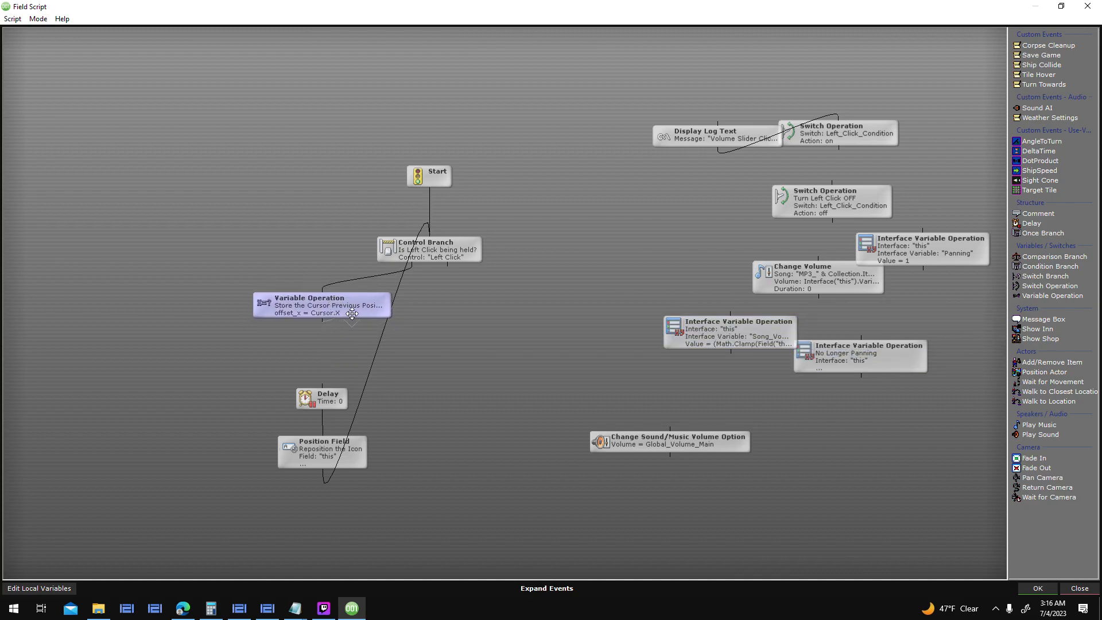
pyautogui.write('log')
pyautogui.click(165, 54)
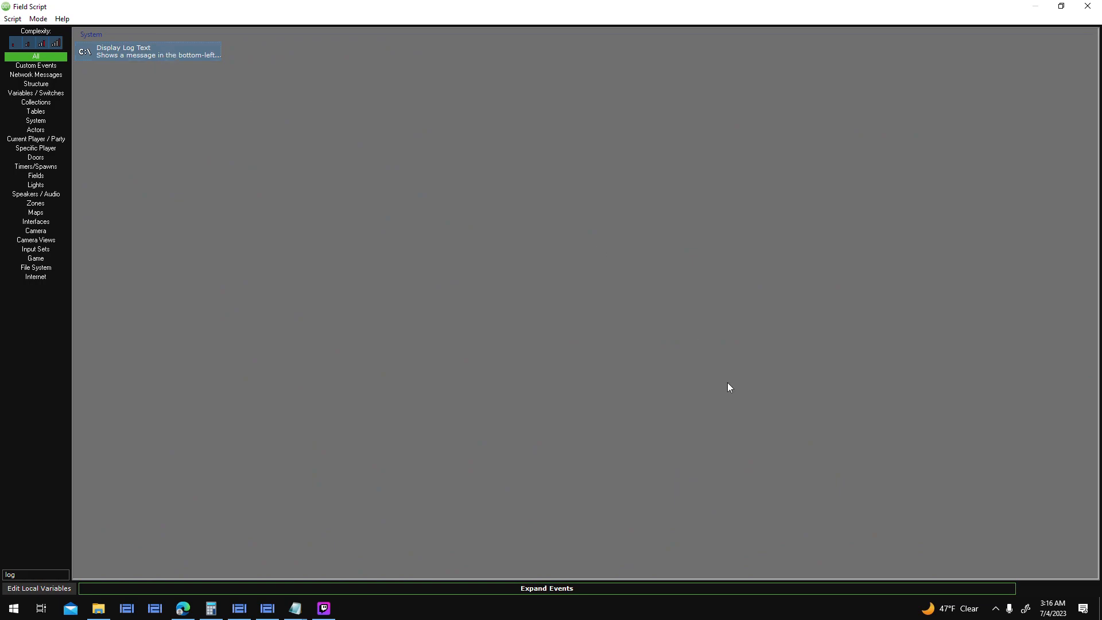
pyautogui.click(646, 323)
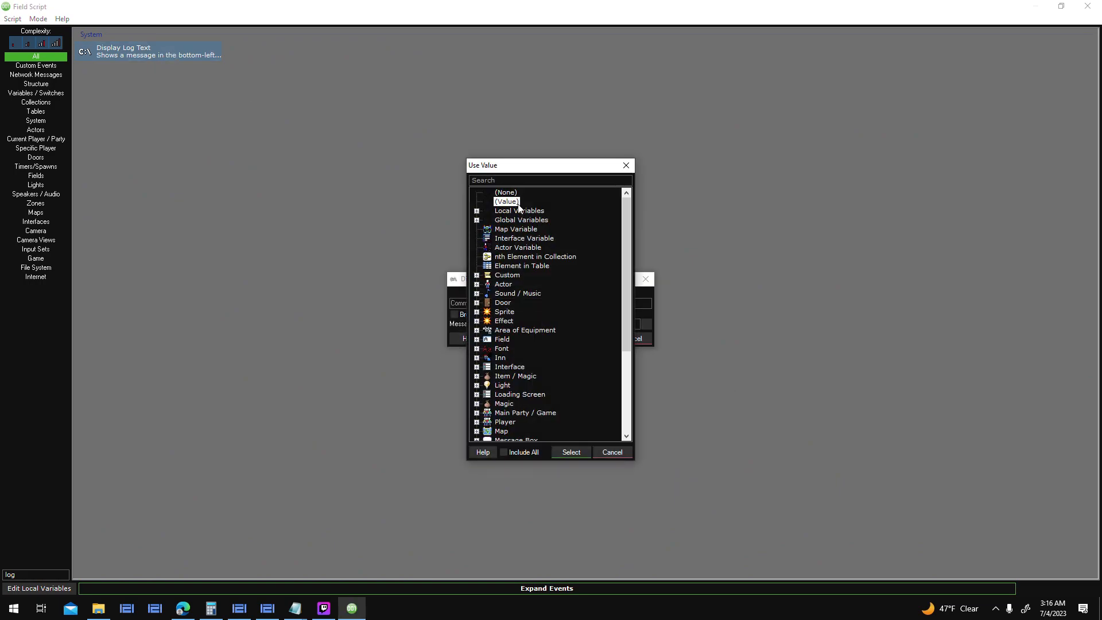
pyautogui.doubleClick(506, 202)
pyautogui.click(595, 343)
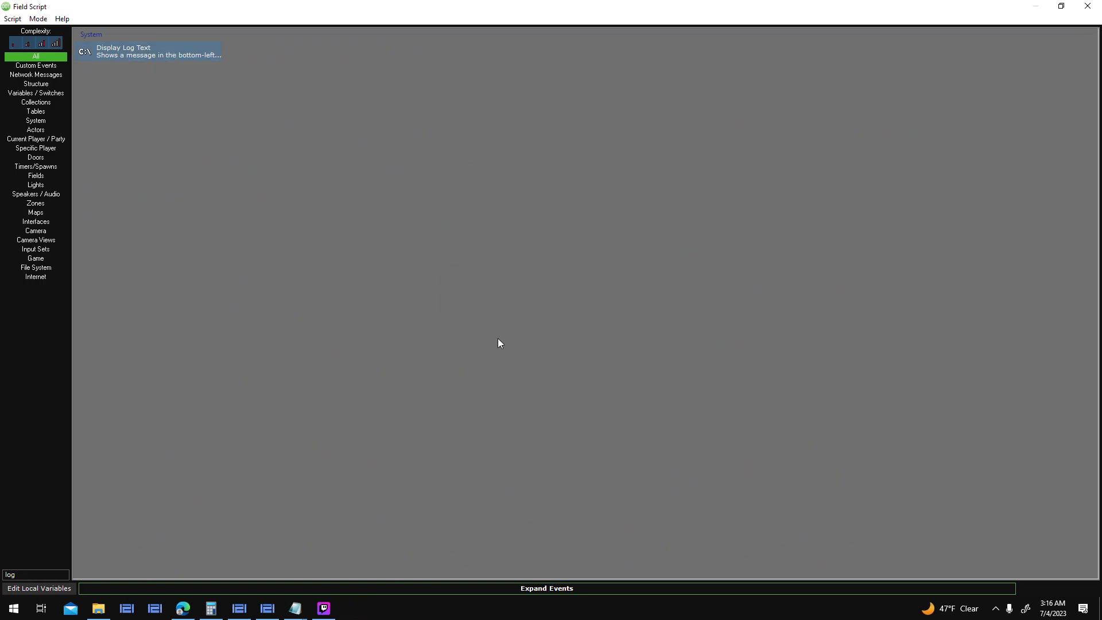
# - Link the Display Log Text between the Variable Operation and the Delay, and move the unlinked Song_Volume operation further aside
pyautogui.moveTo(352, 357); pyautogui.dragTo(221, 356)
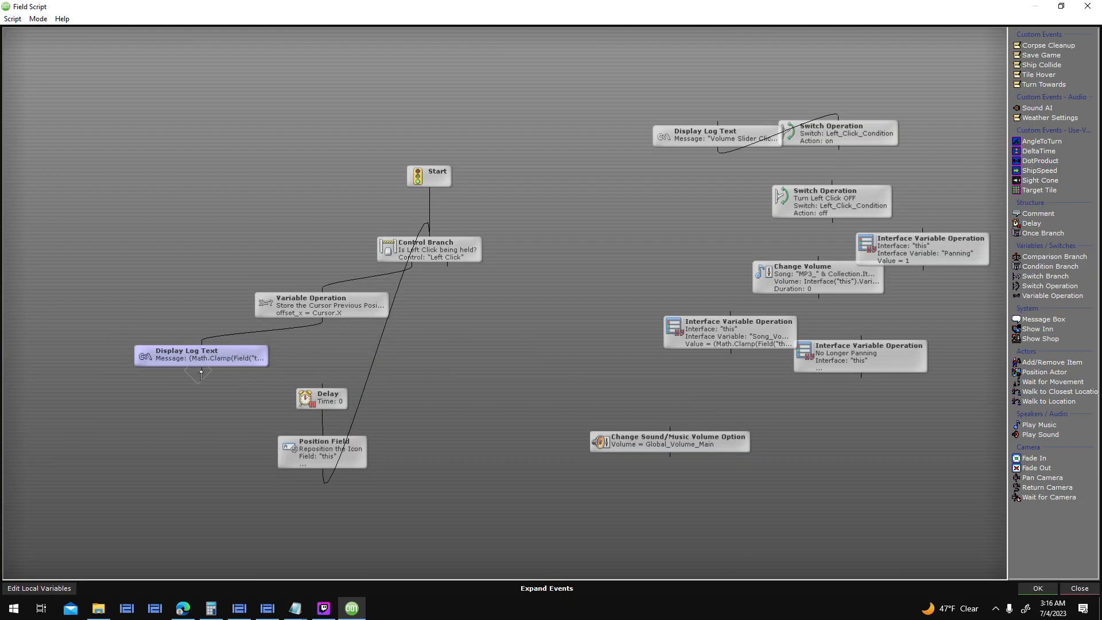
pyautogui.moveTo(319, 390); pyautogui.dragTo(322, 395)
pyautogui.moveTo(783, 325); pyautogui.dragTo(913, 299)
# - Save the Volume Slider's script and field settings, and run the game for testing
pyautogui.click(1037, 588)
pyautogui.click(704, 449)
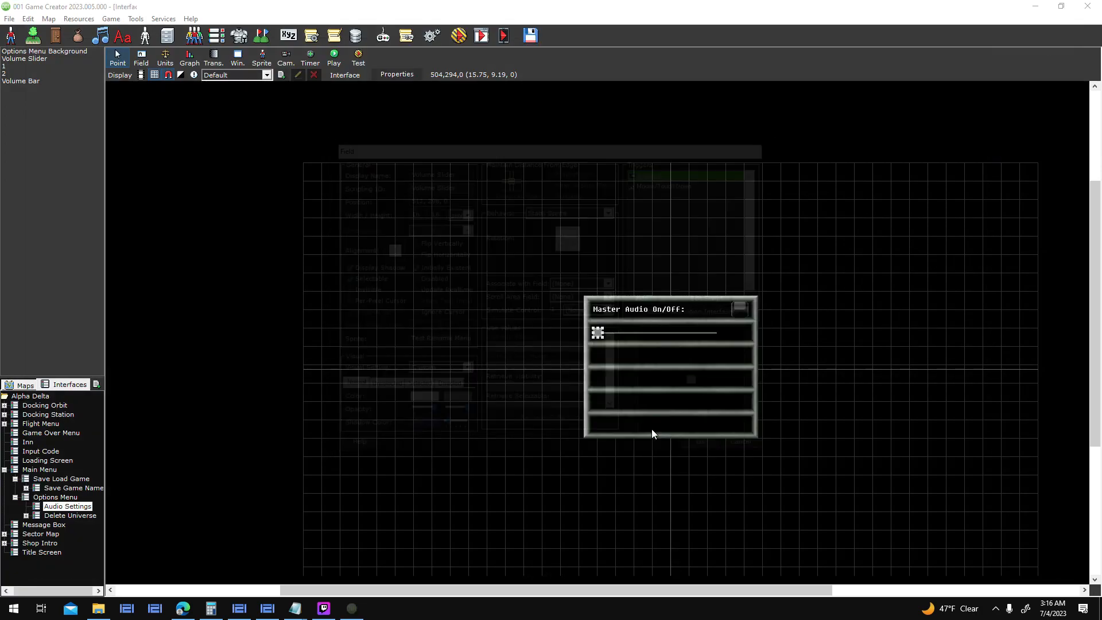
pyautogui.click(461, 40)
pyautogui.press('Return')
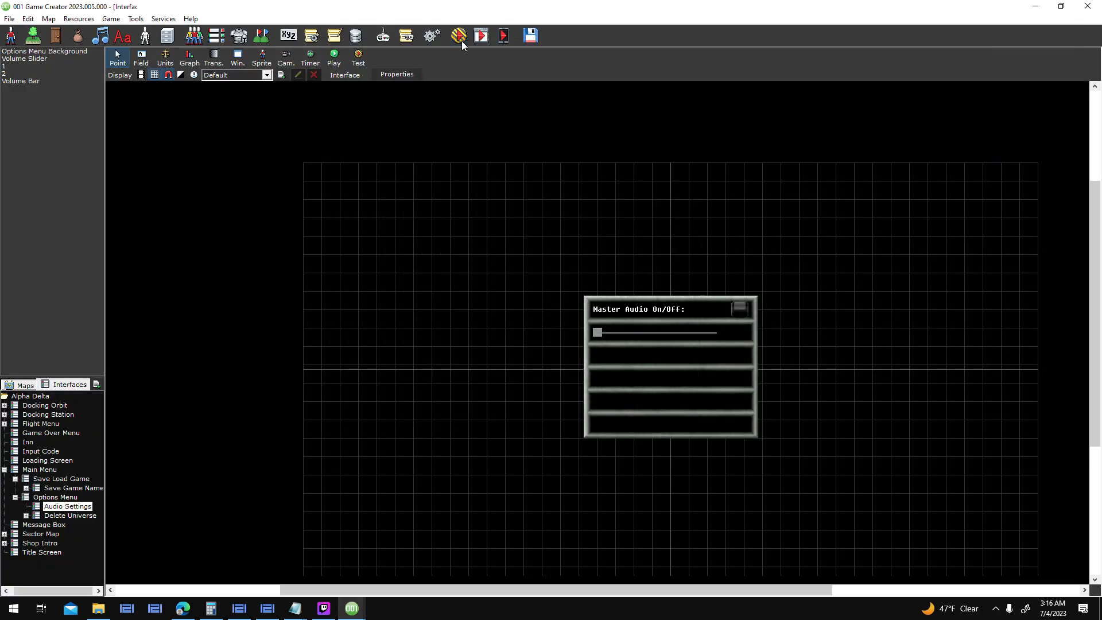
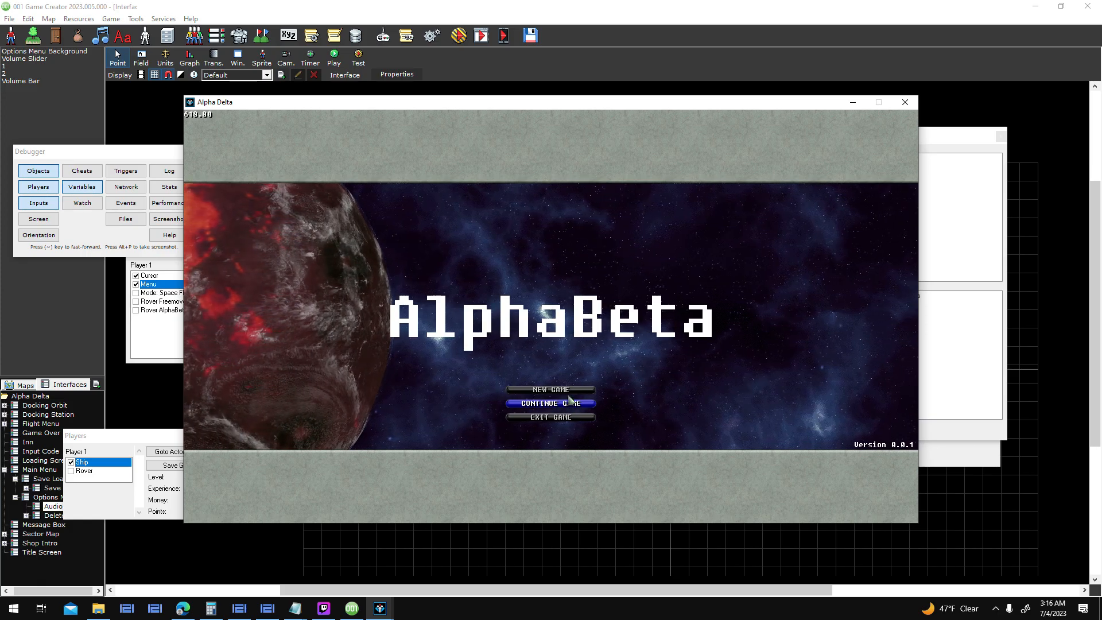
# - Continue the saved game, open the in-game Audio Settings, and move the volume slider along its bar up to the maximum to check the logged values
pyautogui.click(568, 405)
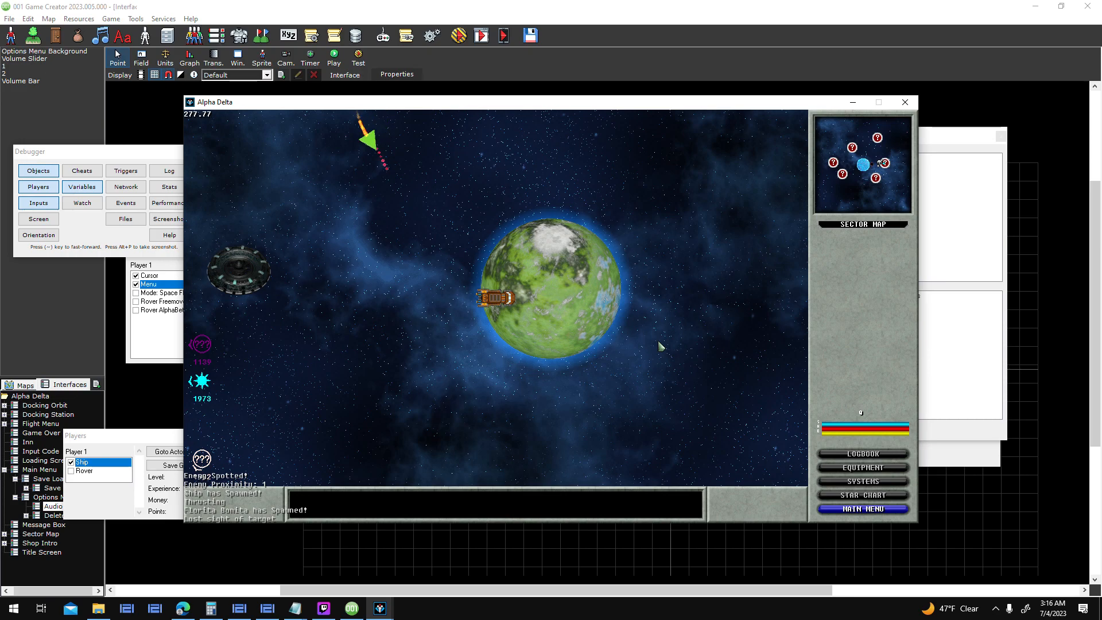
pyautogui.press('Escape')
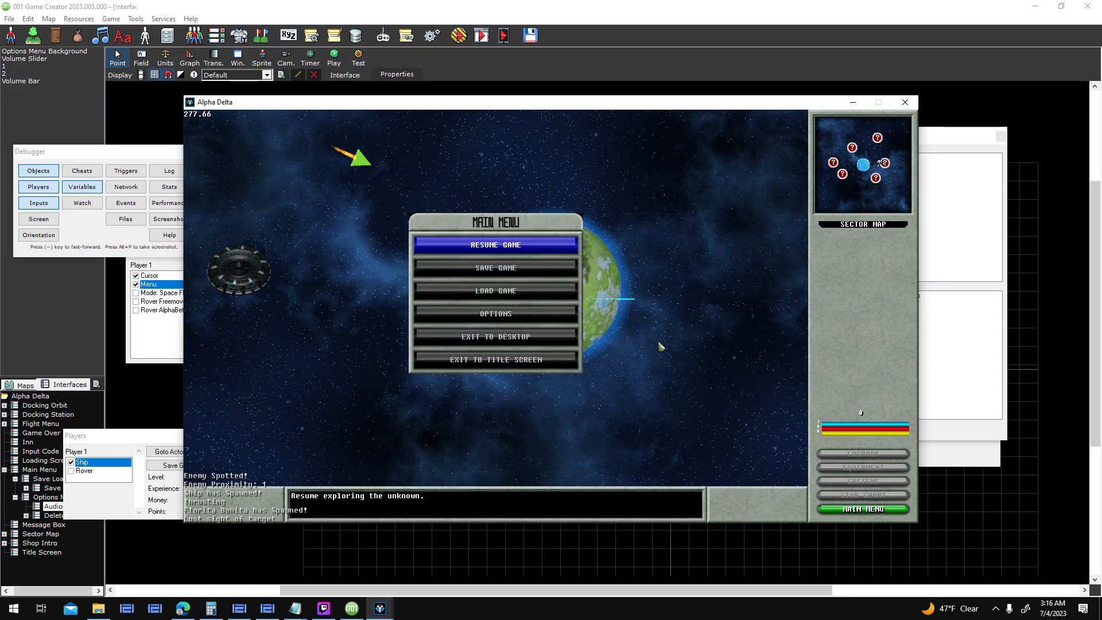
pyautogui.click(530, 314)
pyautogui.click(561, 270)
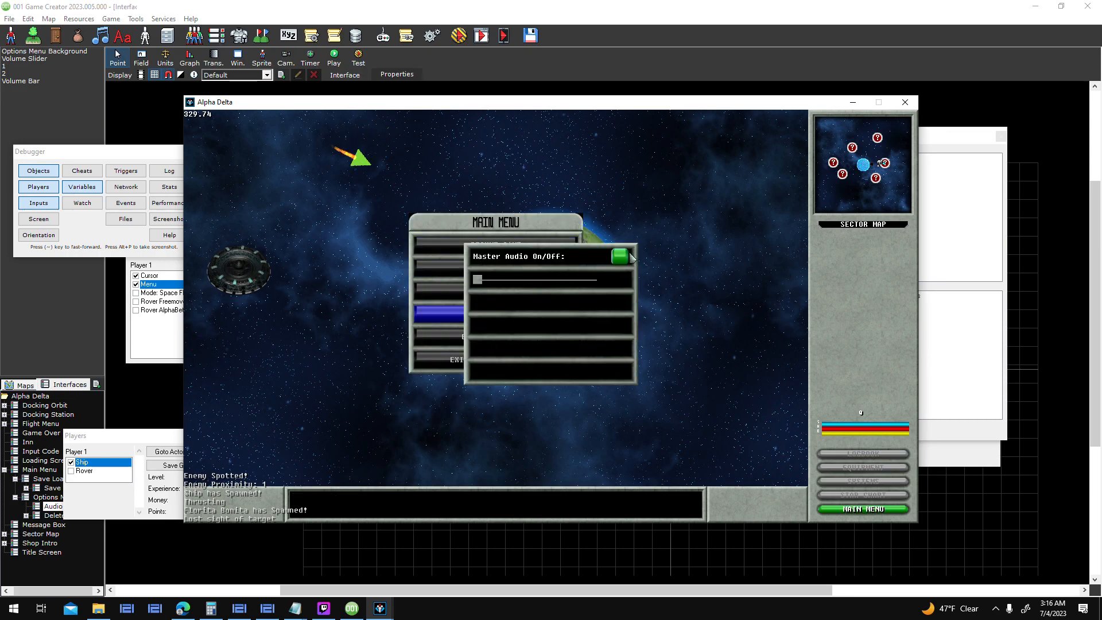
pyautogui.moveTo(476, 284); pyautogui.dragTo(506, 287)
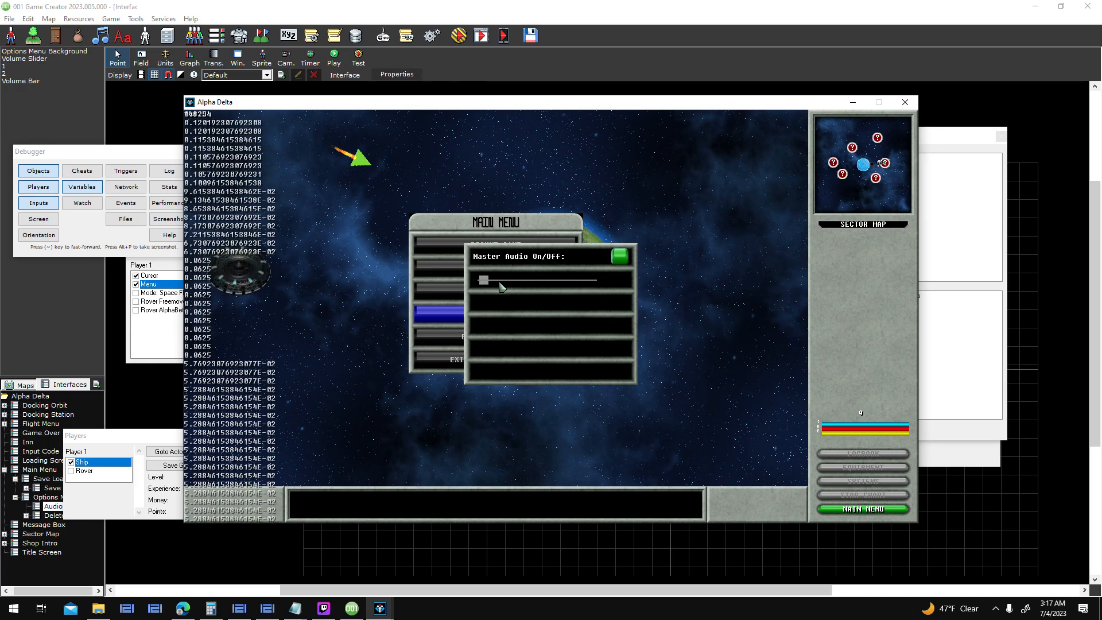
pyautogui.moveTo(491, 287); pyautogui.dragTo(669, 288)
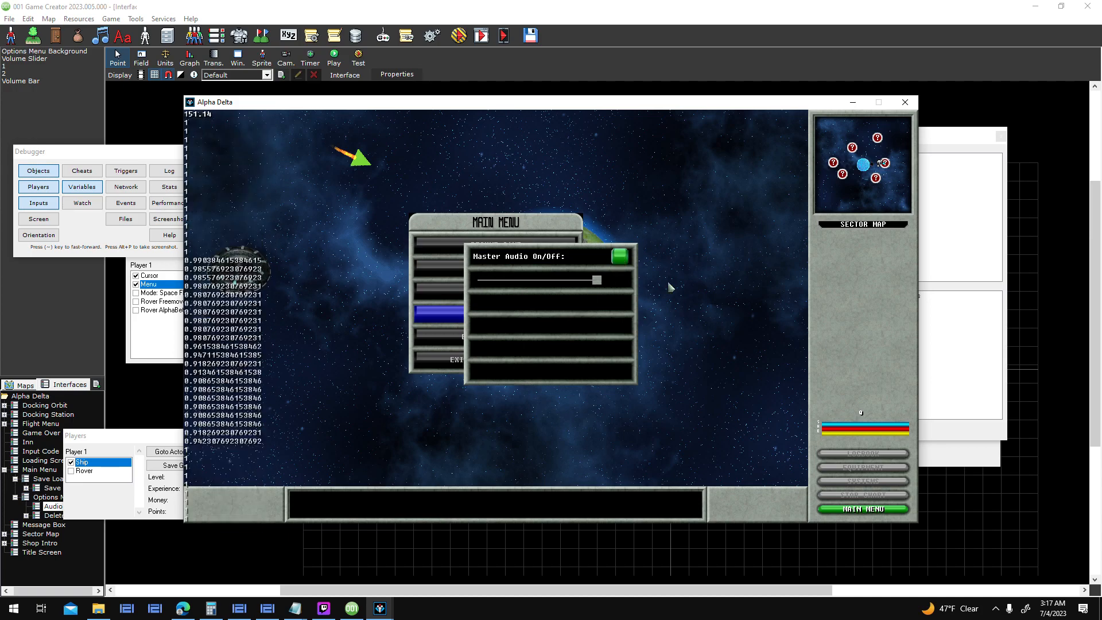
# - Close the running game, test it again by starting a new game, and open the in-game Audio Settings from the options
pyautogui.click(912, 104)
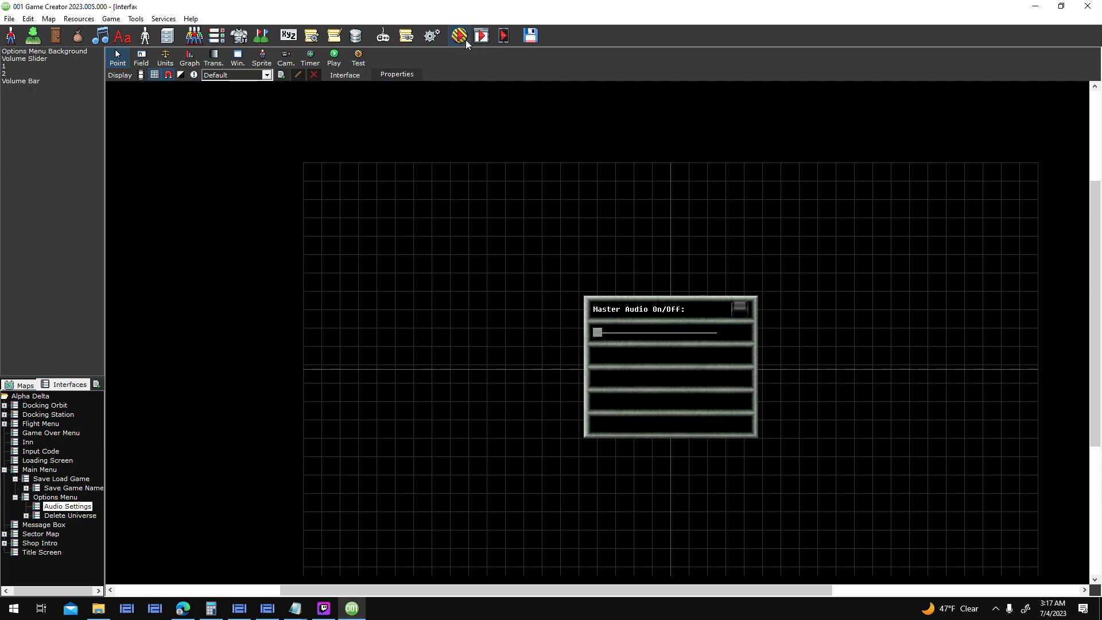
pyautogui.click(474, 37)
pyautogui.click(633, 385)
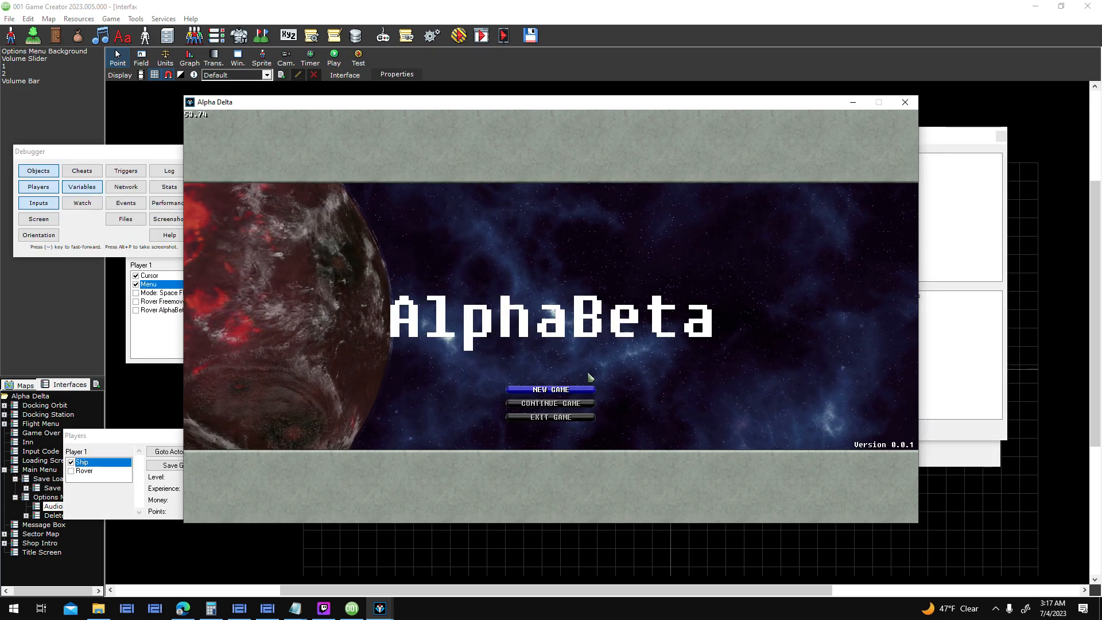
pyautogui.click(582, 389)
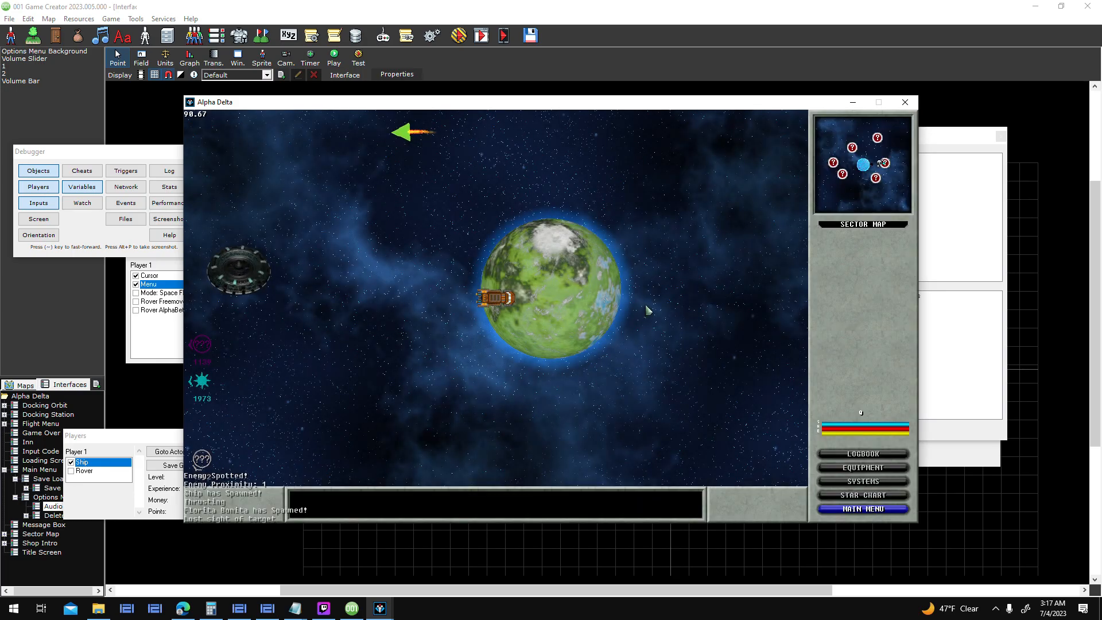
pyautogui.press('Escape')
pyautogui.click(512, 314)
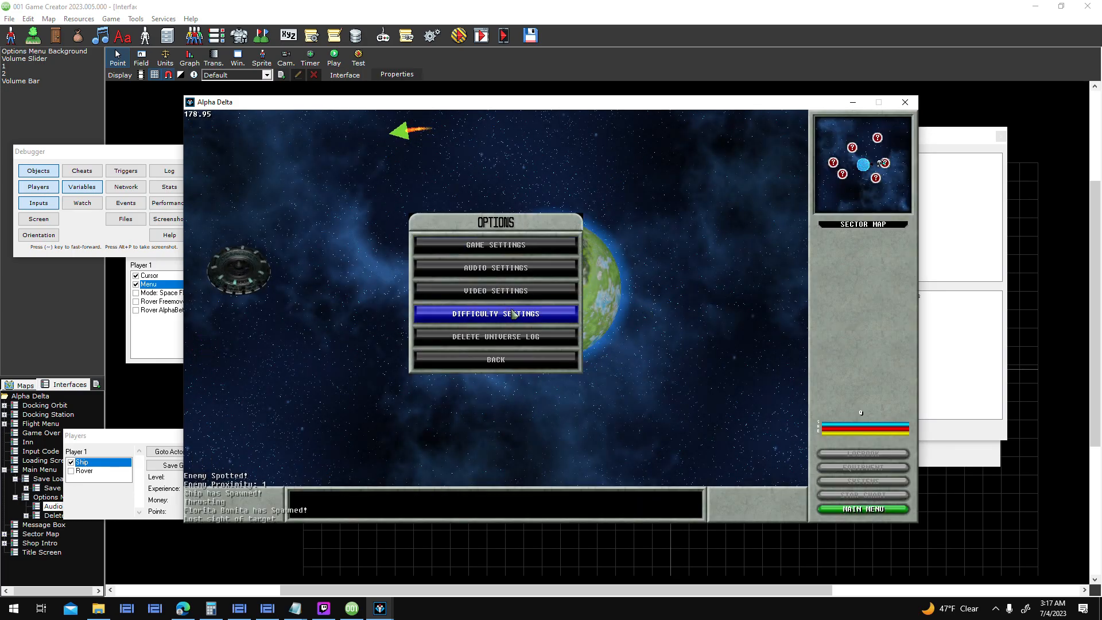
pyautogui.click(542, 269)
# - Toggle the Master Audio On/Off switch to check the sound, back out of the settings, and close the game
pyautogui.click(620, 257)
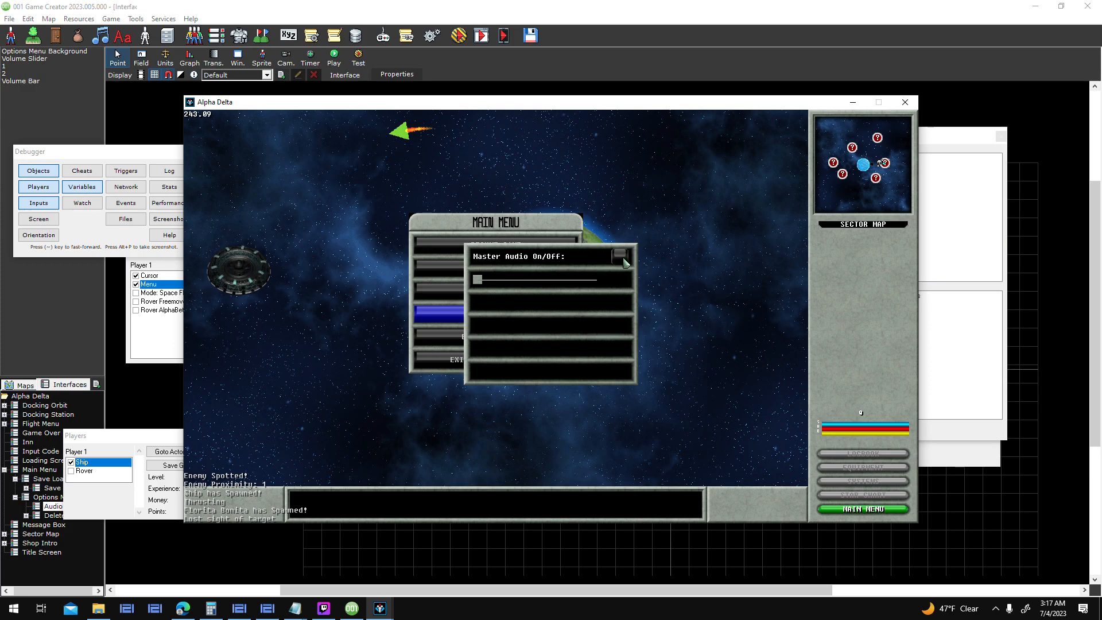
pyautogui.click(620, 257)
pyautogui.press('Escape')
pyautogui.press('Escape')
pyautogui.press('Escape')
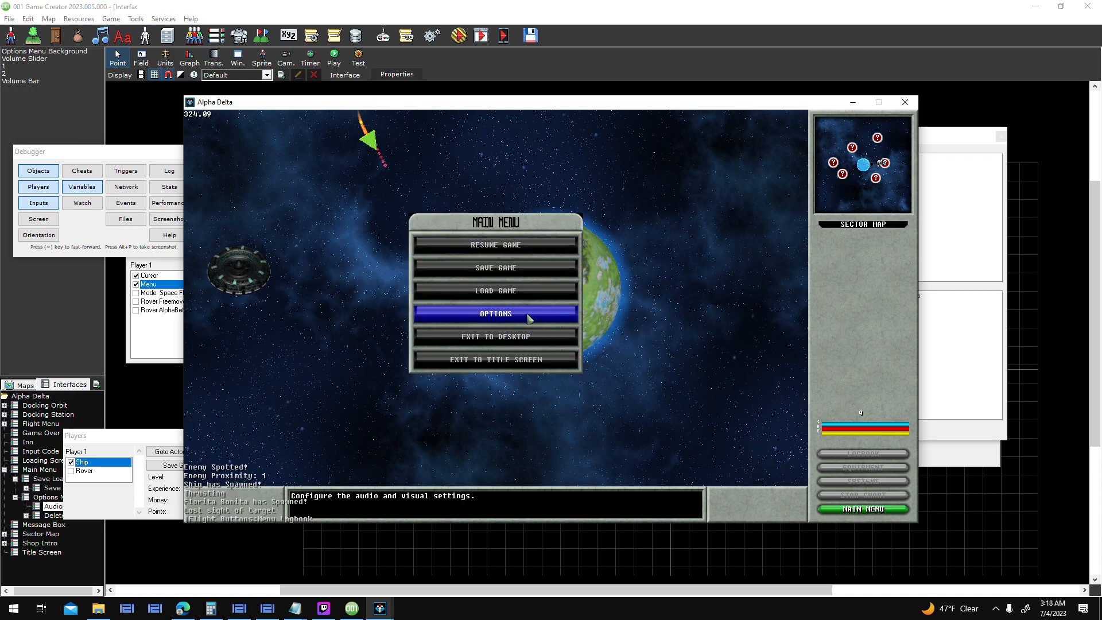
pyautogui.click(904, 106)
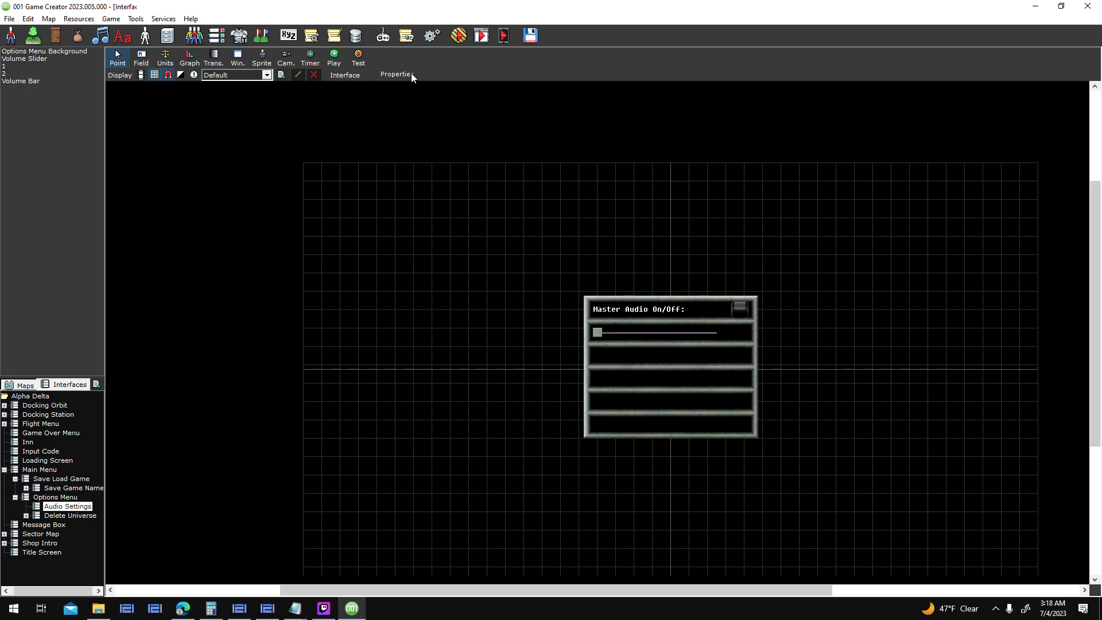
# - In the Introduction system trigger script, move Start aside and add a Change Sound/Music Volume Option event with volume 100 after it
pyautogui.click(318, 40)
pyautogui.doubleClick(450, 226)
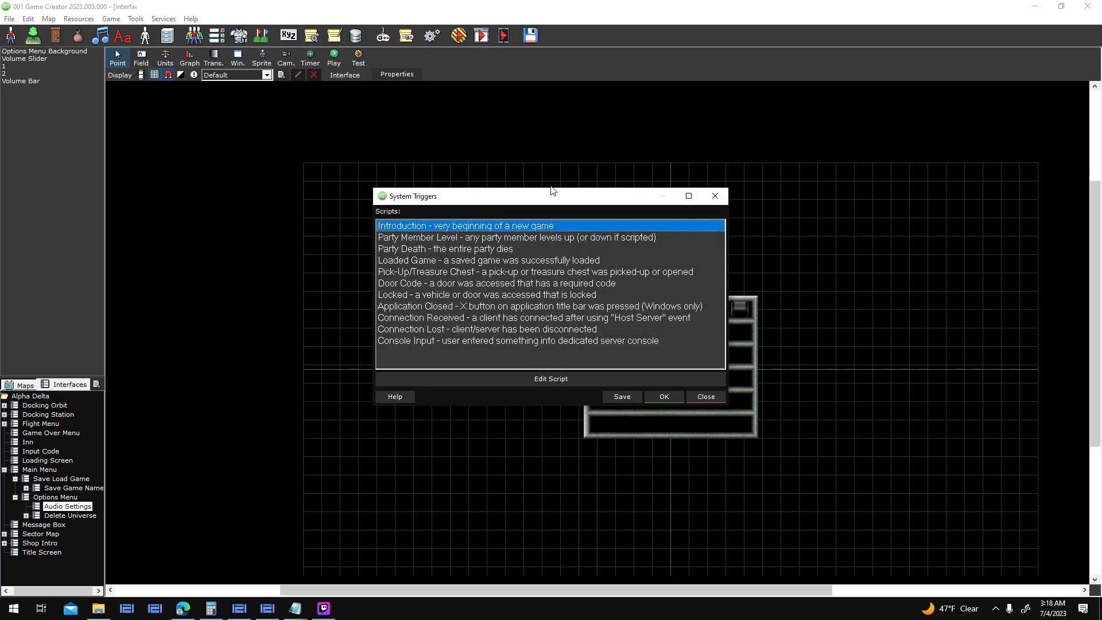
pyautogui.click(786, 134)
pyautogui.moveTo(662, 89); pyautogui.dragTo(455, 60)
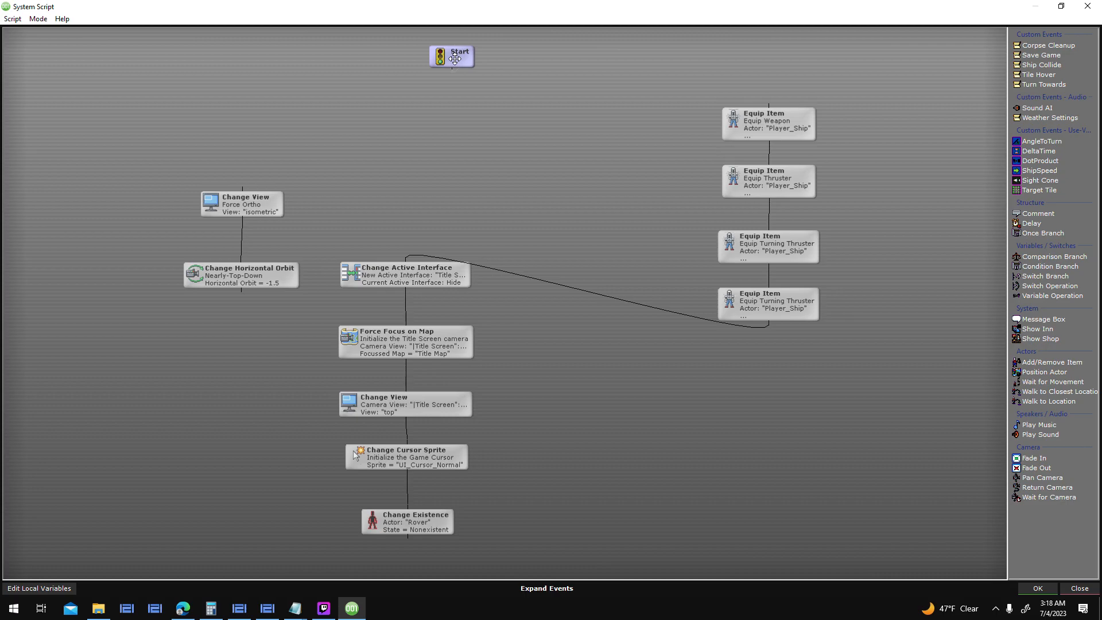
pyautogui.write('vol')
pyautogui.moveTo(152, 84); pyautogui.dragTo(645, 260)
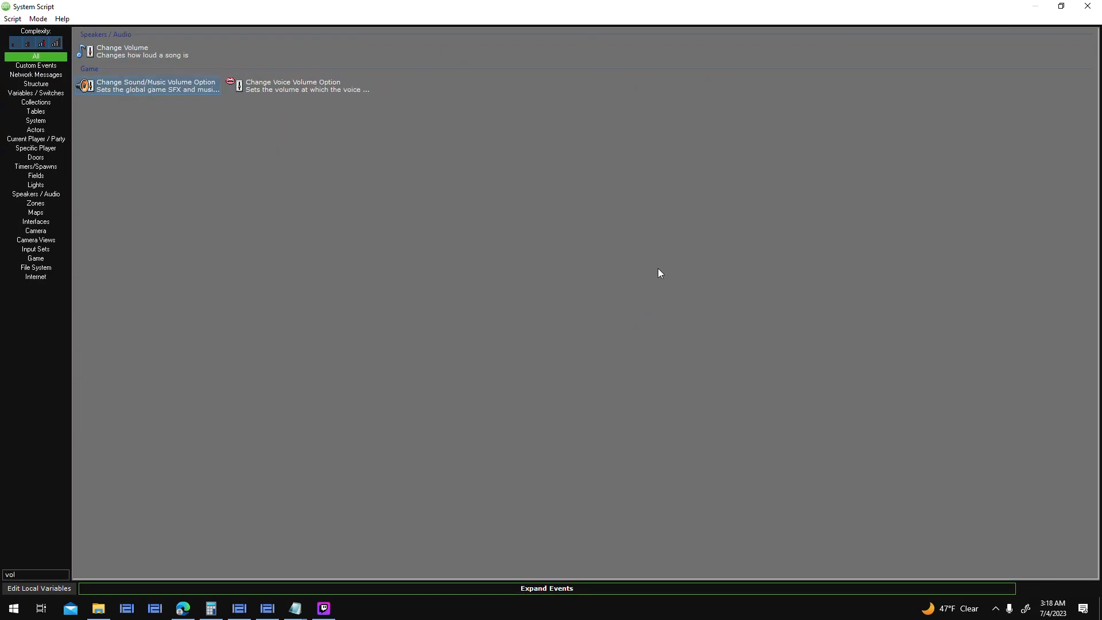
pyautogui.click(606, 350)
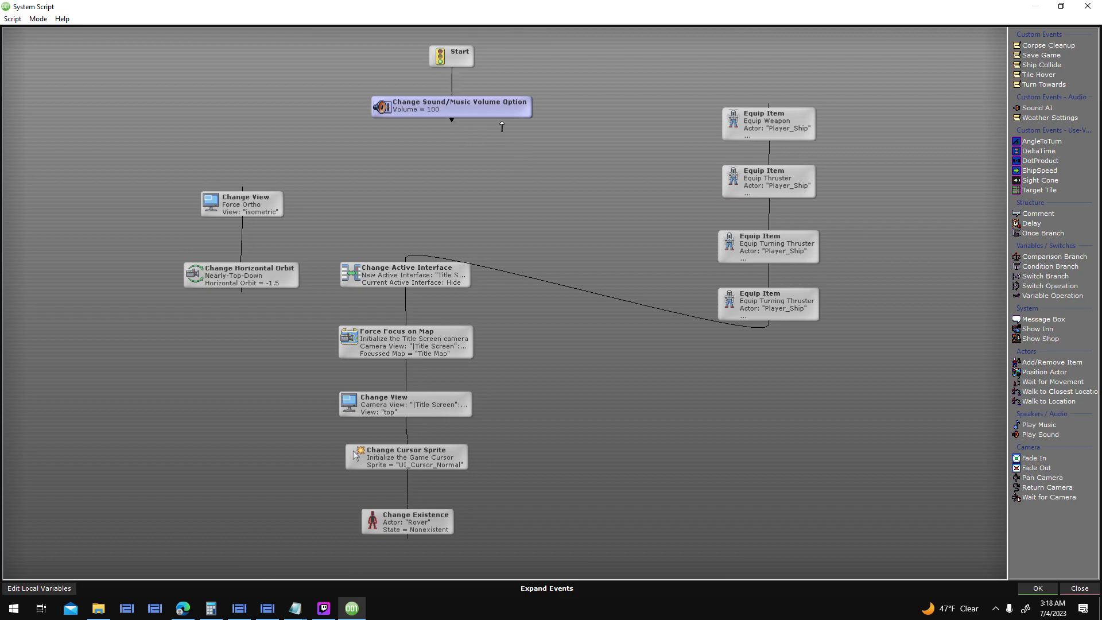
# - Link the Change Sound/Music Volume Option event to the first Equip Item event, and save the script and system triggers
pyautogui.moveTo(501, 122); pyautogui.dragTo(787, 160)
pyautogui.click(1037, 589)
pyautogui.click(664, 397)
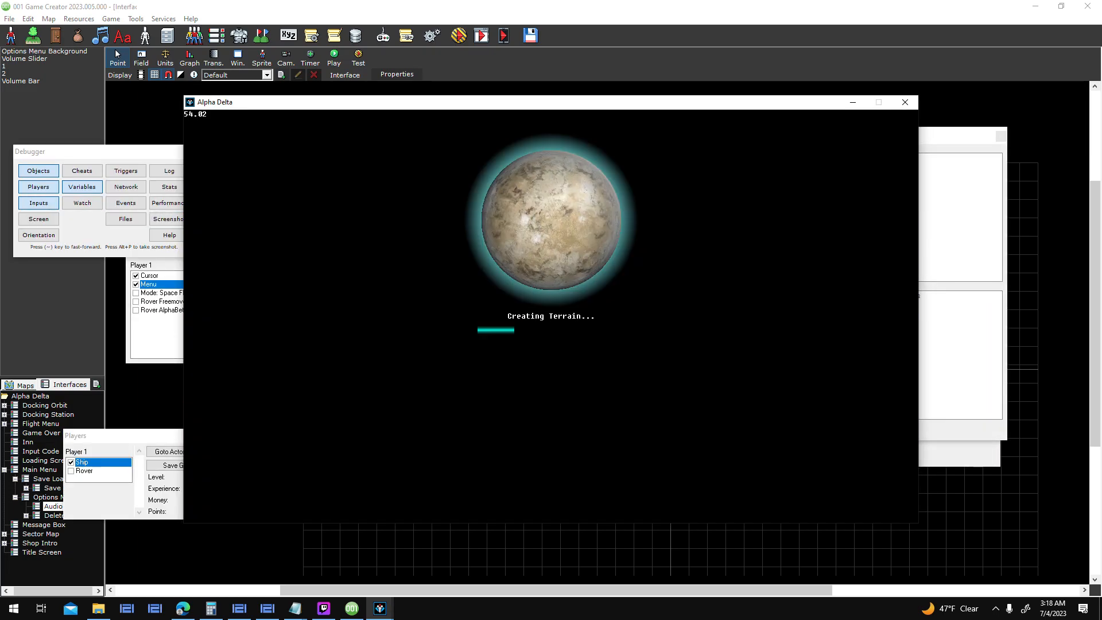
# - Open the in-game Audio Settings, and move the volume slider to the maximum and back to about a third of the bar
pyautogui.press('Escape')
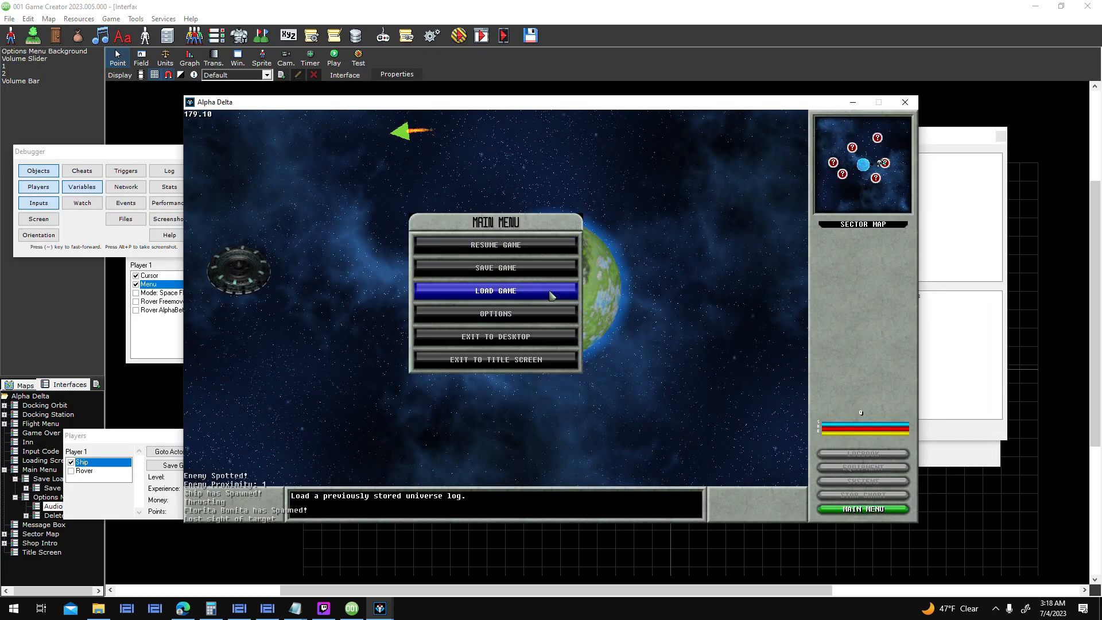
pyautogui.click(511, 315)
pyautogui.click(515, 267)
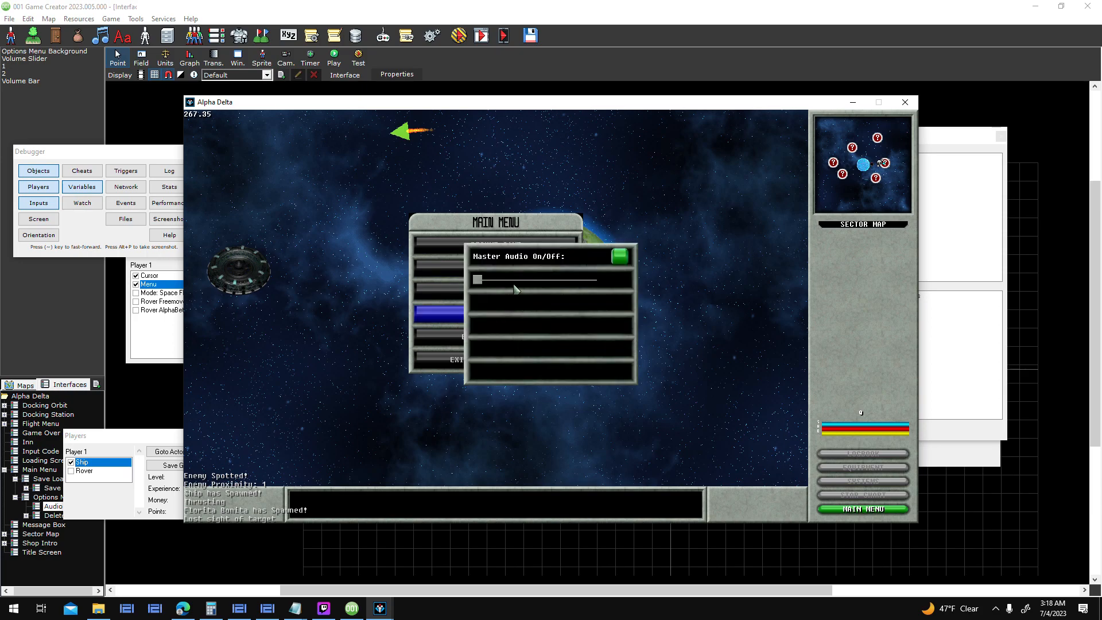
pyautogui.moveTo(479, 285); pyautogui.dragTo(605, 312)
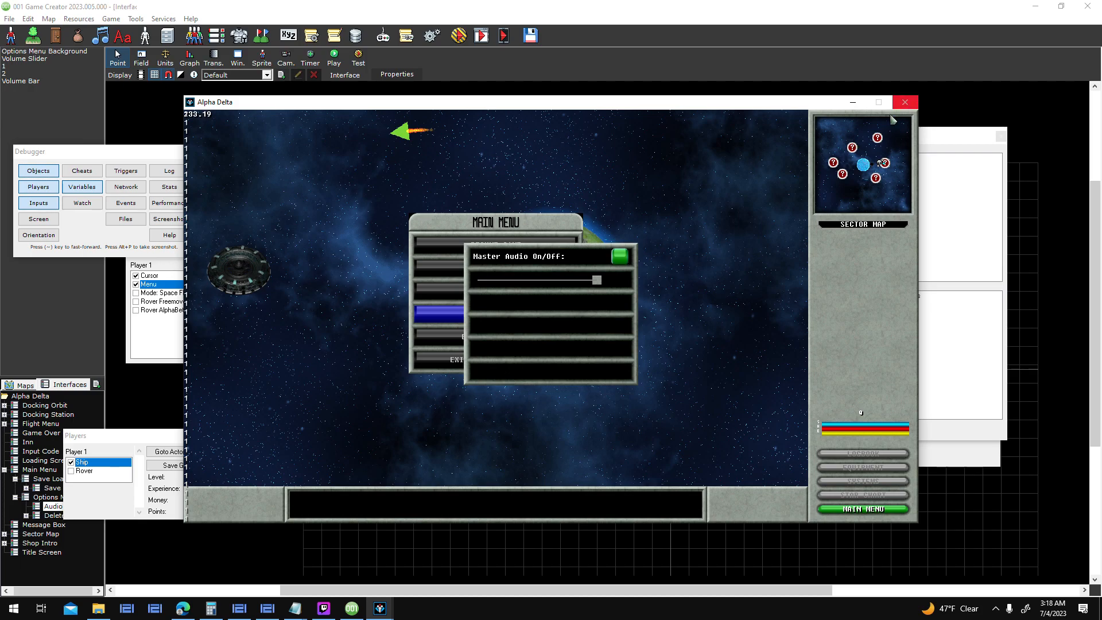
pyautogui.moveTo(618, 280); pyautogui.dragTo(523, 301)
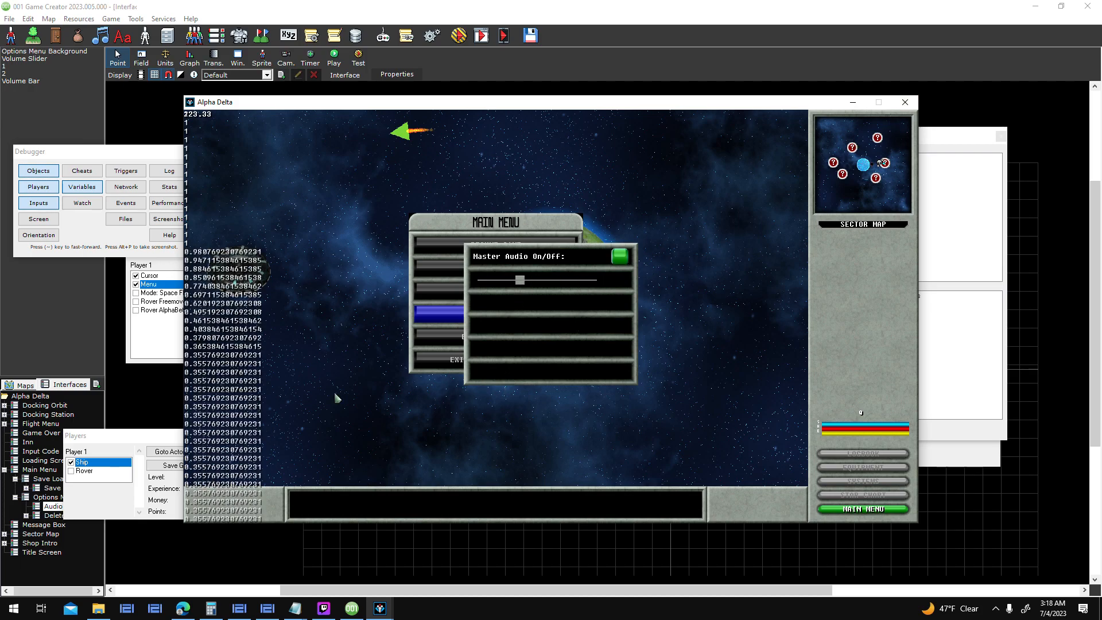
# - Switch to Calculator and multiply the sample volume values 0.49 and 0.35 by 100
pyautogui.click(212, 609)
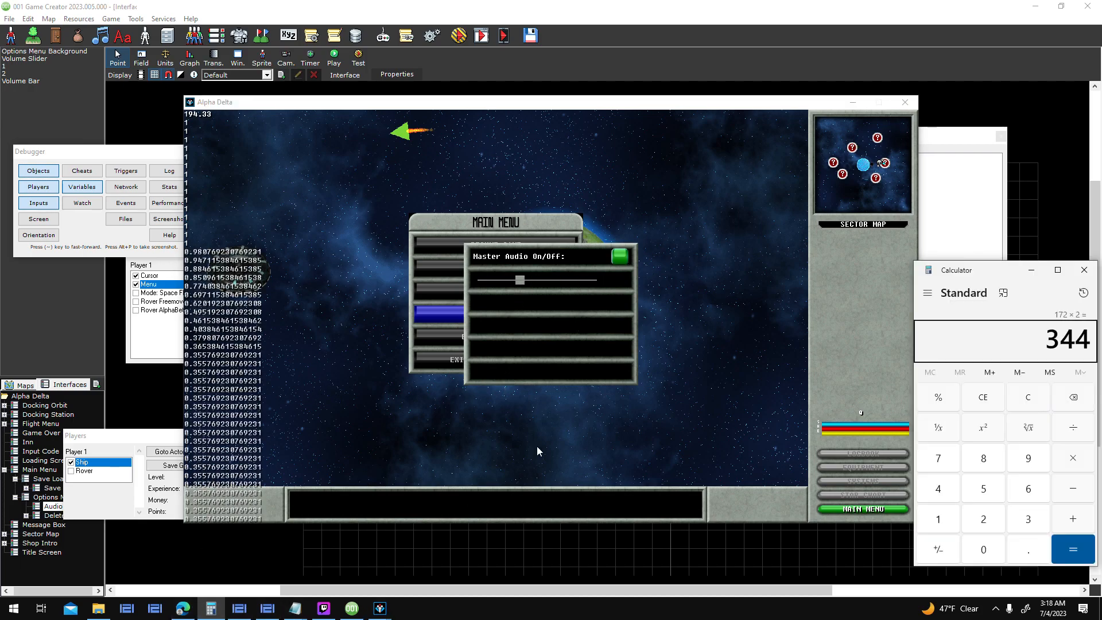
pyautogui.write('0.')
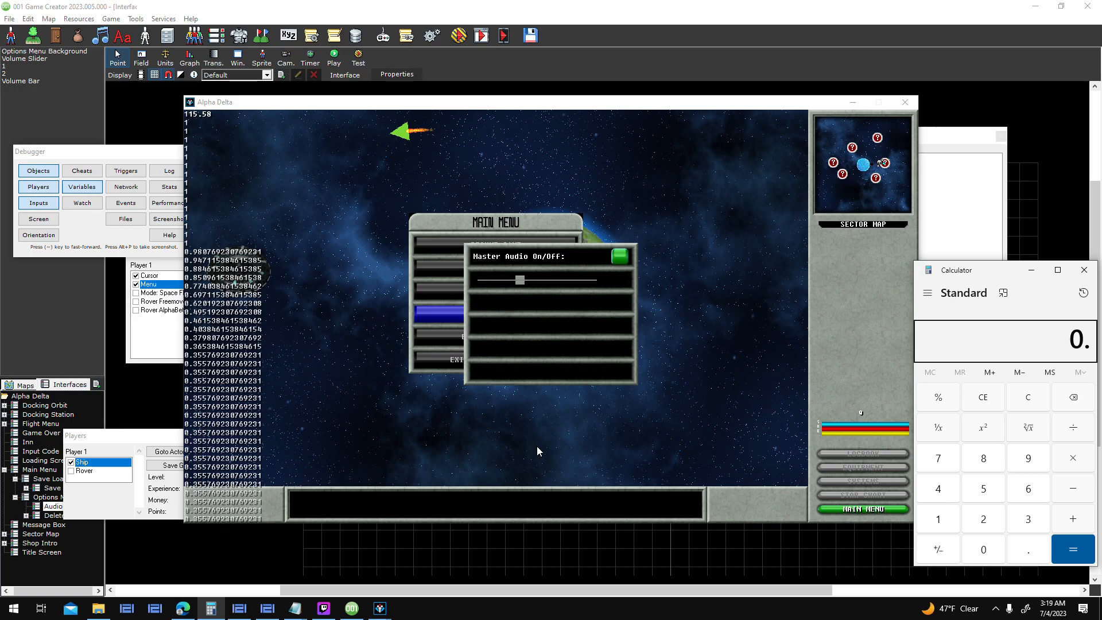
pyautogui.write('49 × 100')
pyautogui.press('Return')
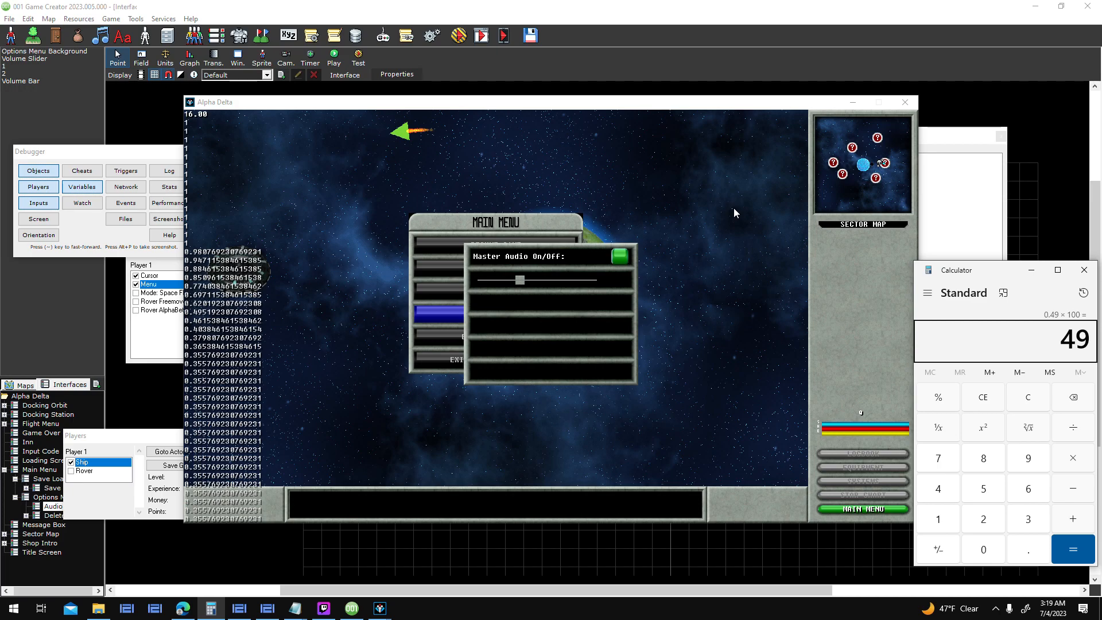
pyautogui.write('0.35*100')
pyautogui.press('Return')
# - Return to the game, move the volume slider back up to the maximum while the values are logged, and close the game
pyautogui.click(531, 282)
pyautogui.moveTo(520, 280); pyautogui.dragTo(571, 287)
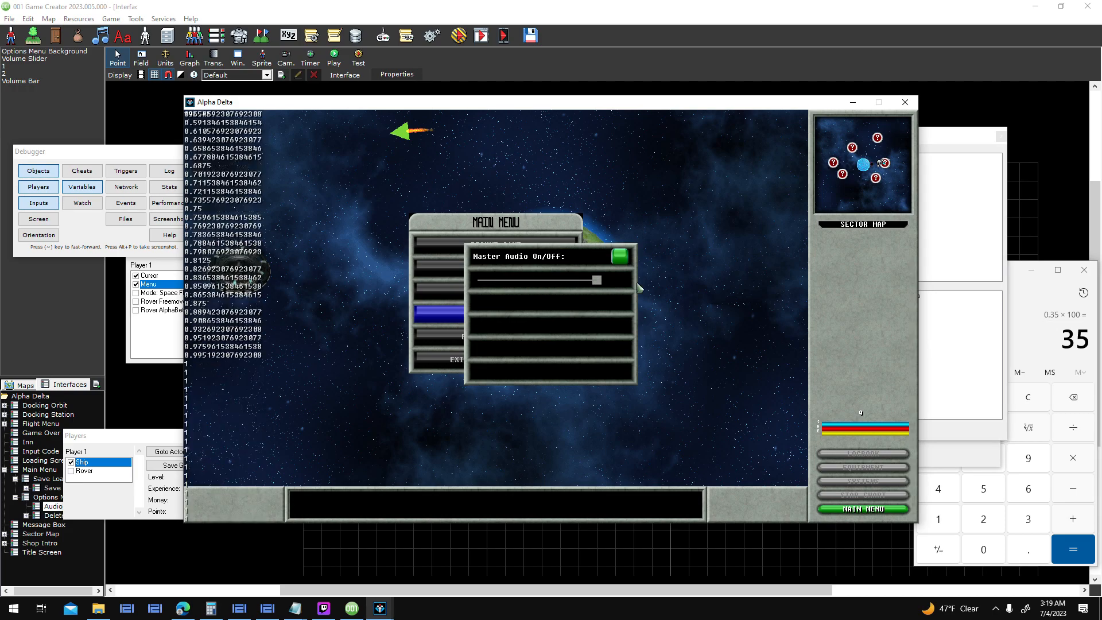
pyautogui.click(905, 102)
# - Move the Volume Slider field to the far end of the Volume Bar in the Audio Settings interface
pyautogui.click(796, 109)
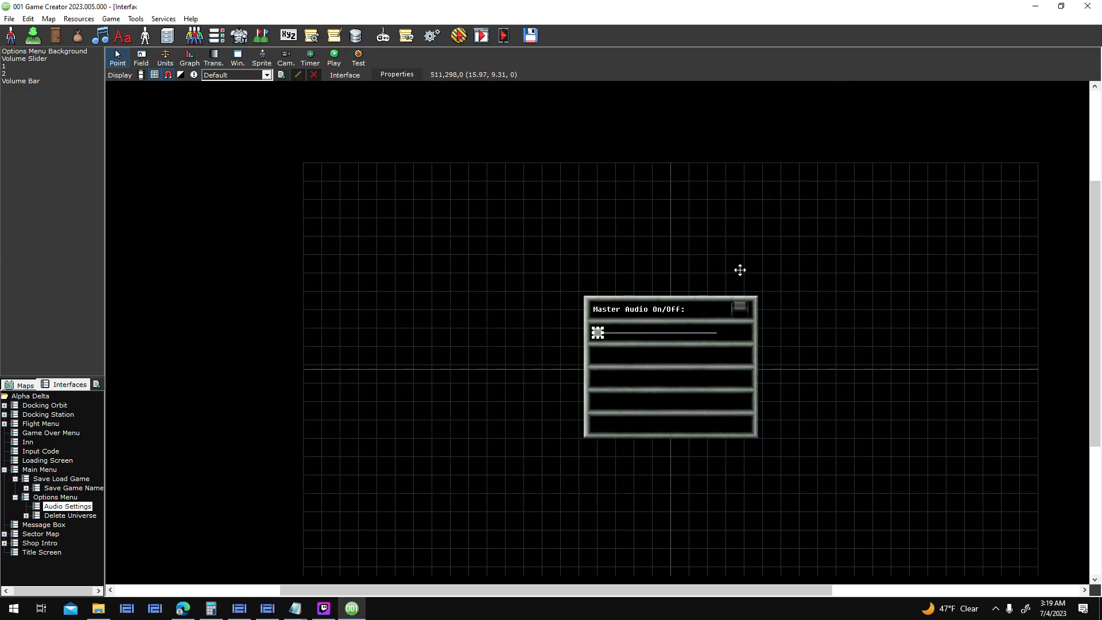
pyautogui.click(750, 447)
pyautogui.moveTo(598, 333); pyautogui.dragTo(710, 332)
# - Add the Volume Bar's X position 512 and width 208 in Calculator, and compare the sum with the Volume Slider's position setting
pyautogui.doubleClick(683, 337)
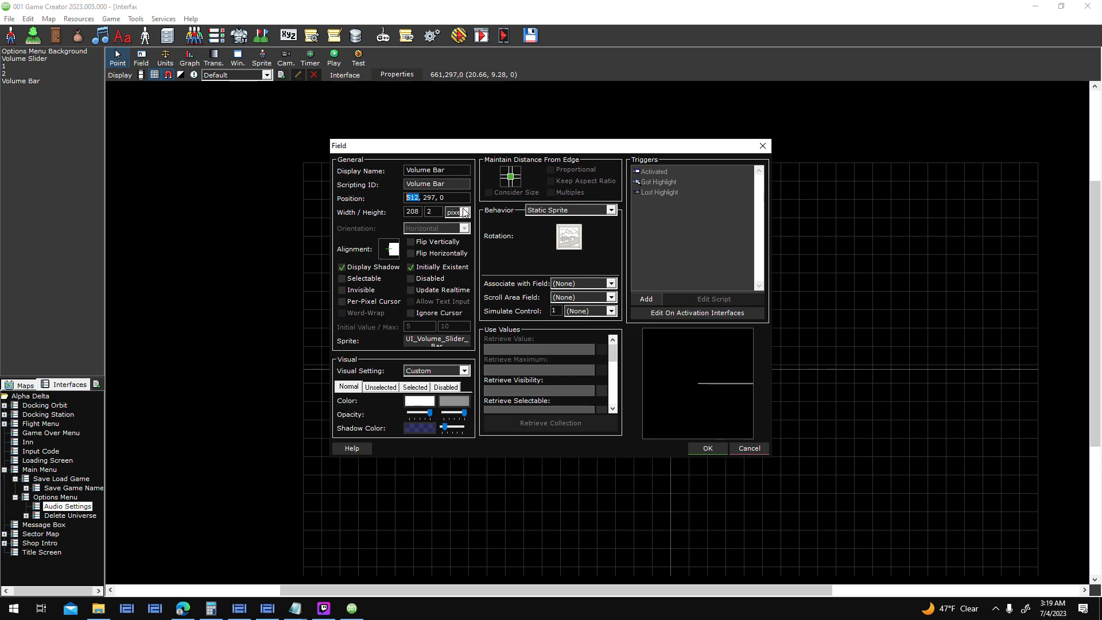
pyautogui.press('Tab')
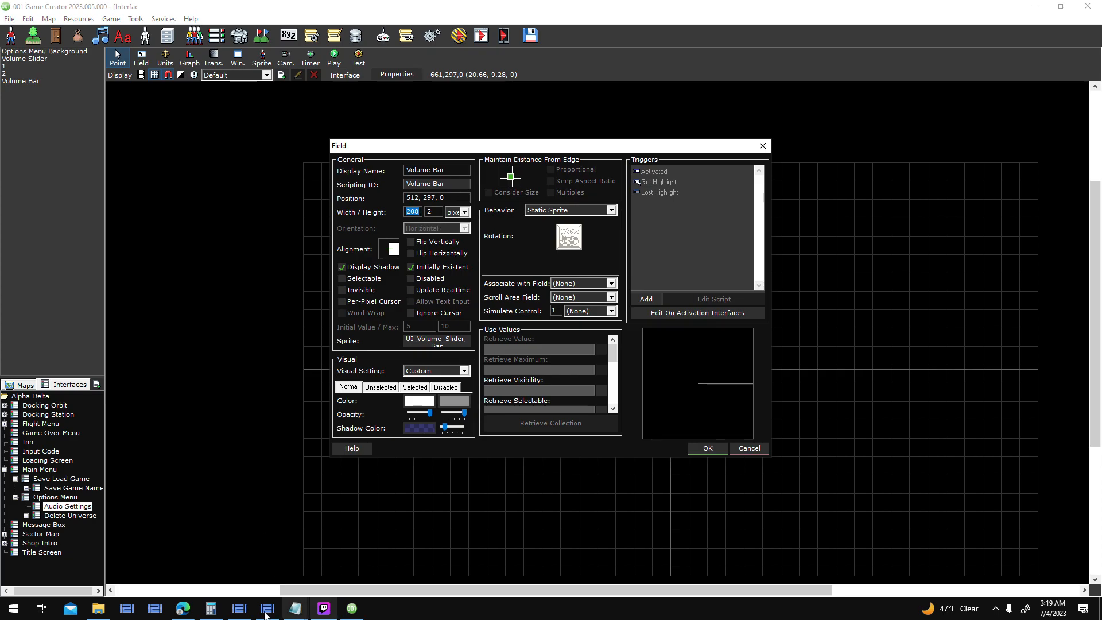
pyautogui.click(212, 609)
pyautogui.write('51')
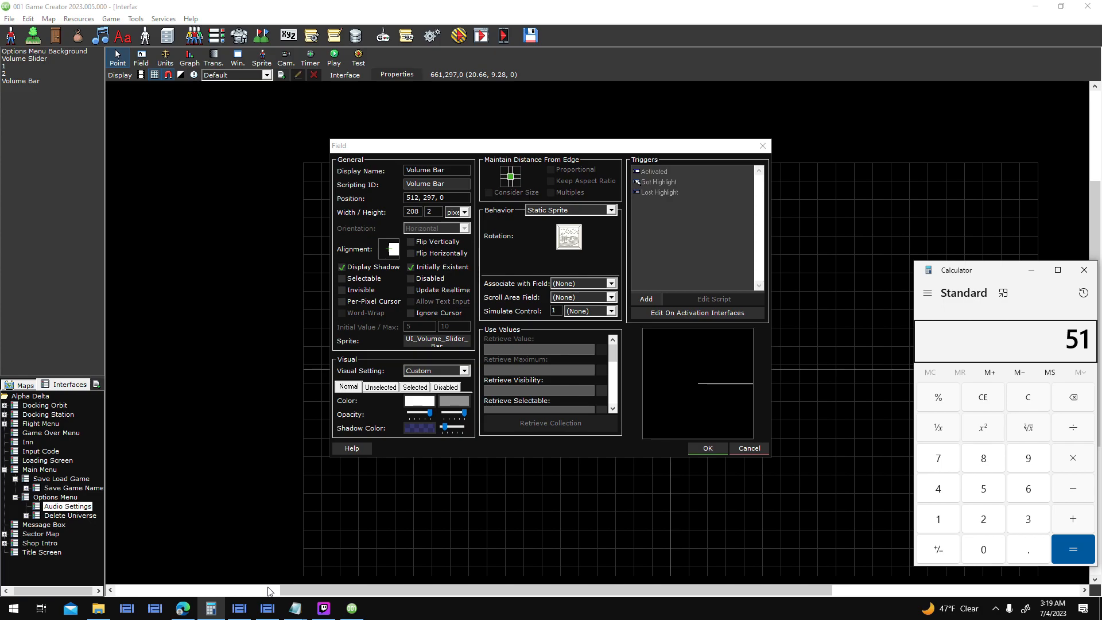
pyautogui.write('2 + 208')
pyautogui.press('Return')
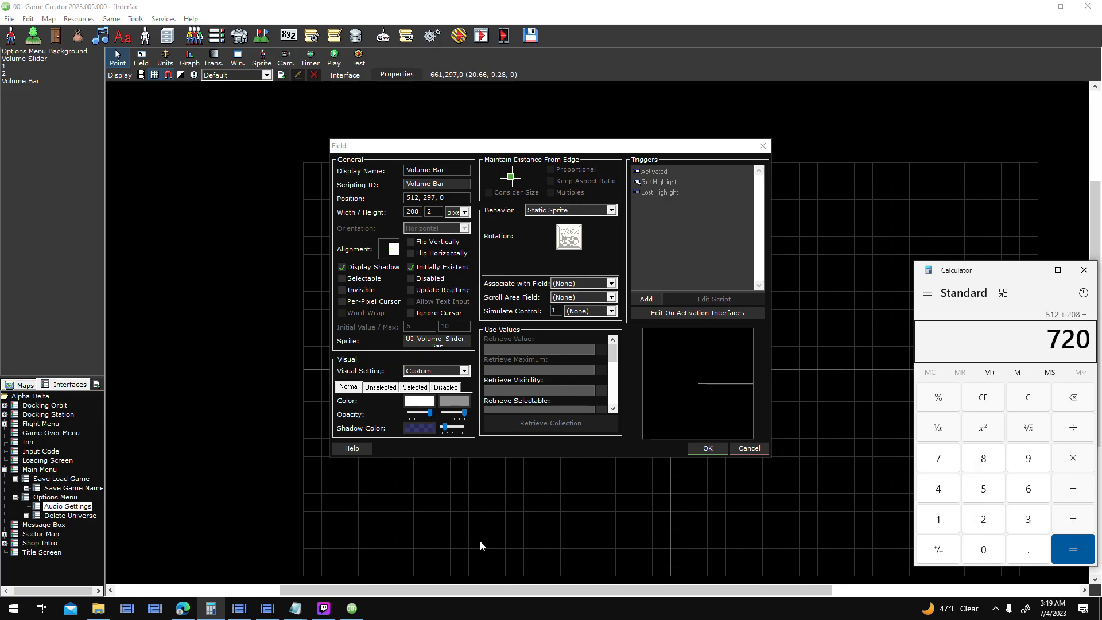
pyautogui.click(749, 449)
pyautogui.click(716, 330)
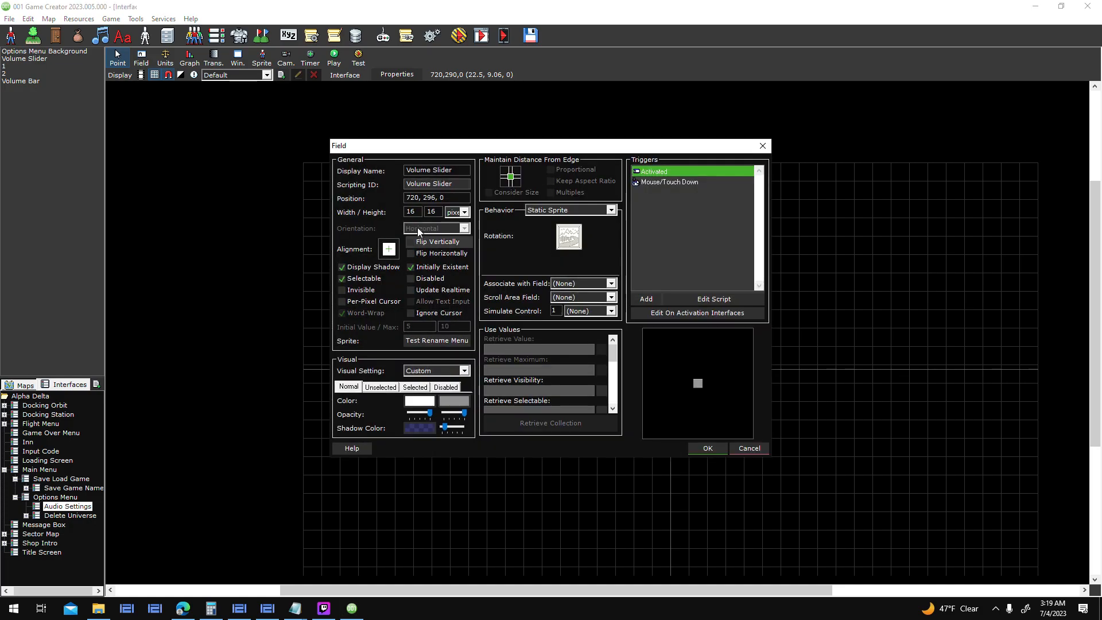
pyautogui.click(748, 448)
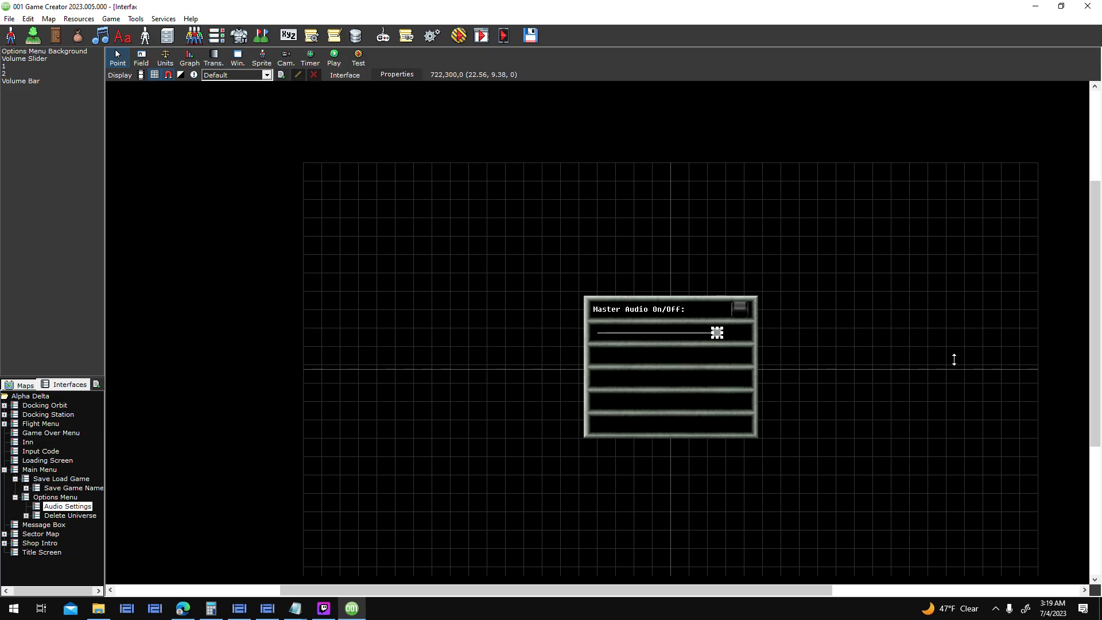
# - Open the Volume Slider's Activated script full size and unlink the cursor-storing Variable Operation from the Display Log Text
pyautogui.doubleClick(688, 173)
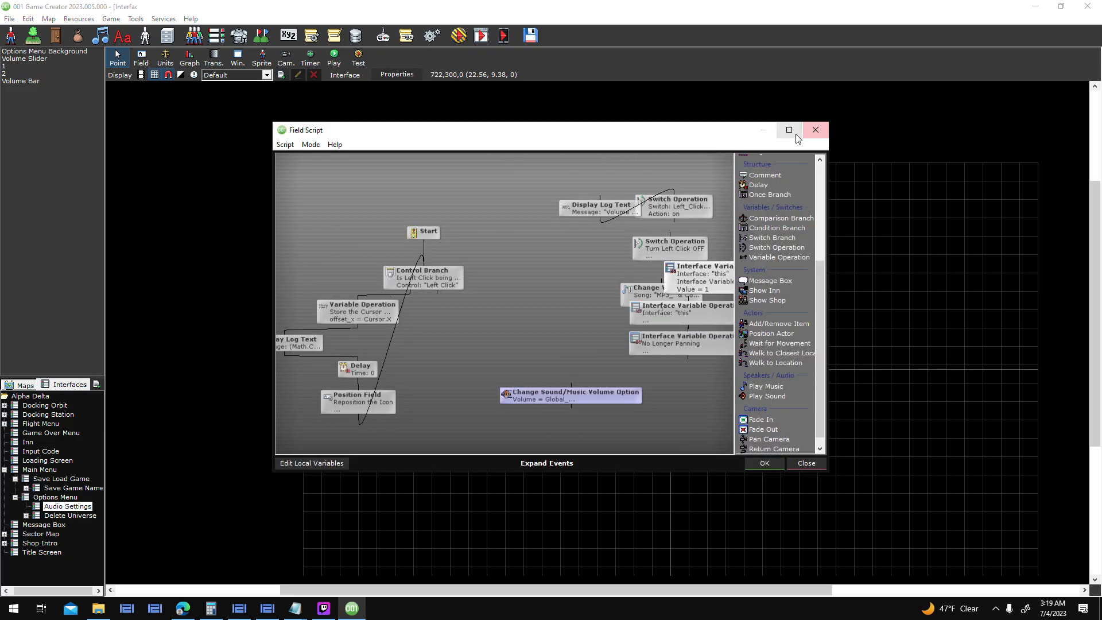
pyautogui.click(788, 129)
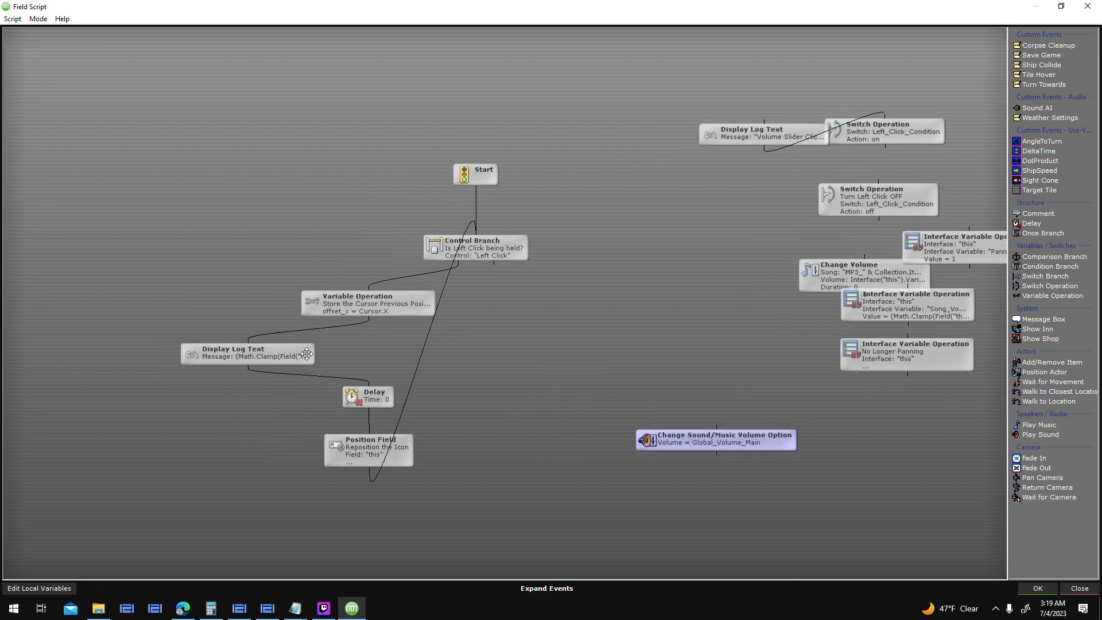
pyautogui.click(335, 328)
pyautogui.click(368, 304)
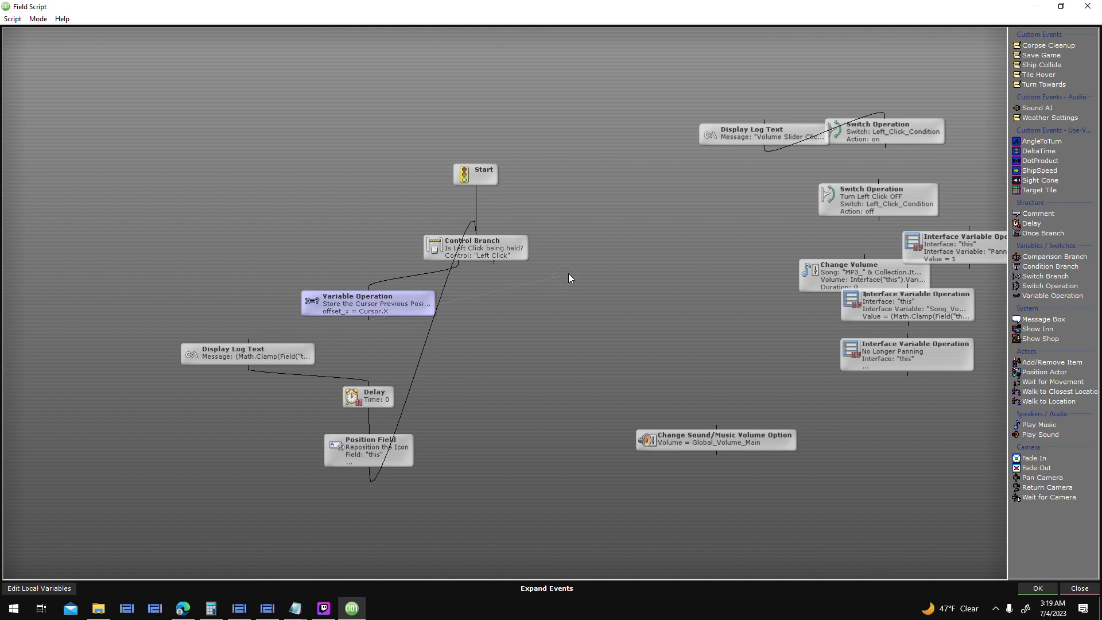
# - Add a Variable Operation event that sets the variable Global_Volume_Main
pyautogui.click(569, 274)
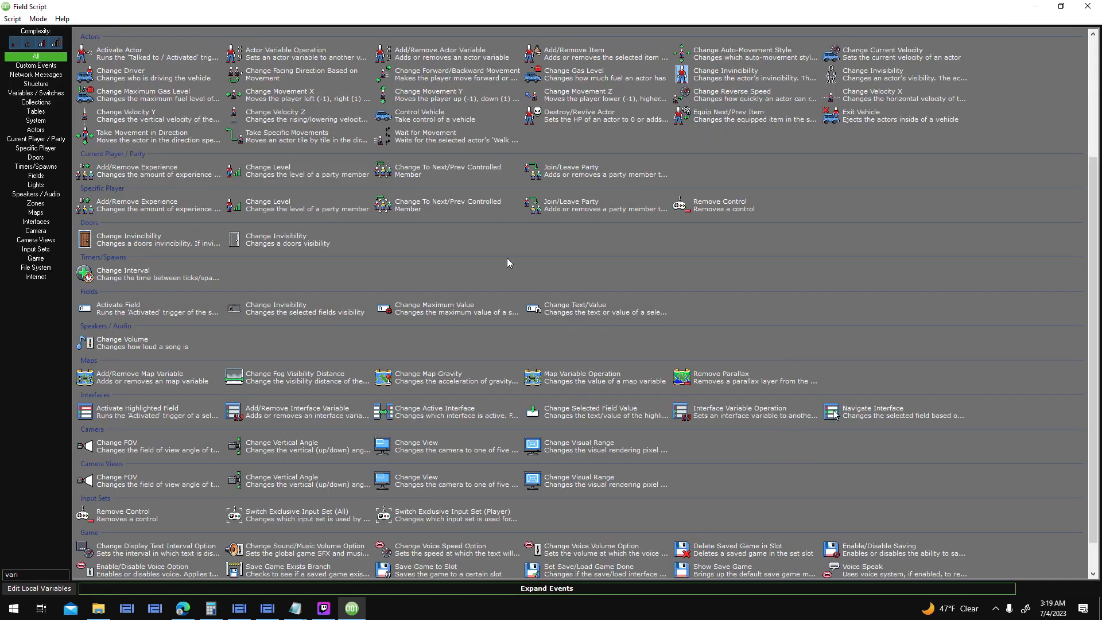
pyautogui.write('vari')
pyautogui.click(165, 54)
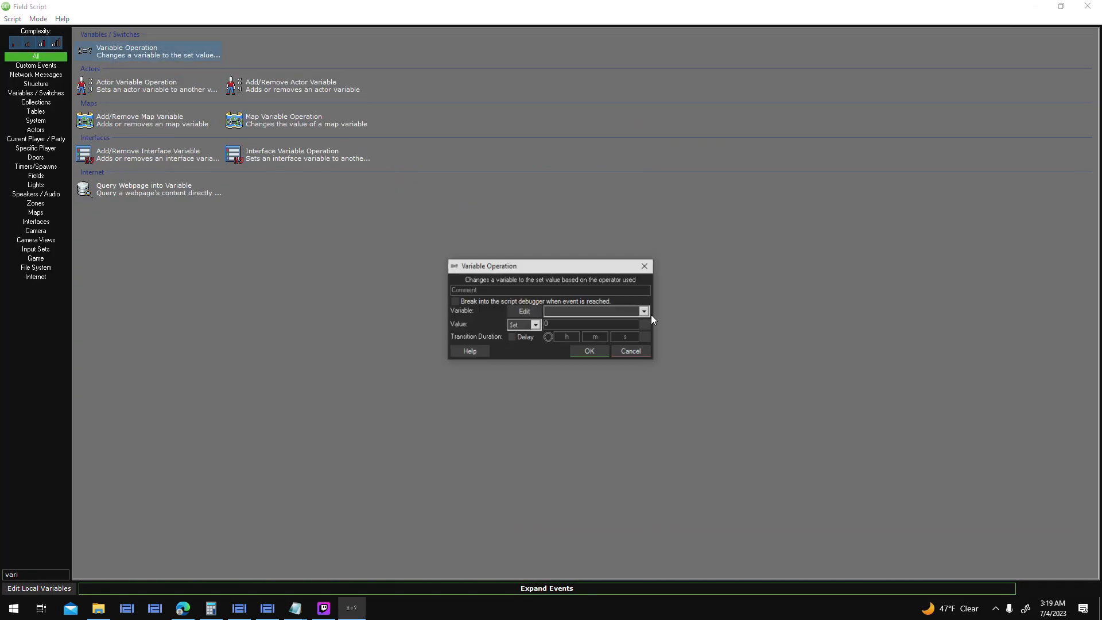
pyautogui.click(645, 312)
pyautogui.moveTo(647, 349); pyautogui.dragTo(649, 366)
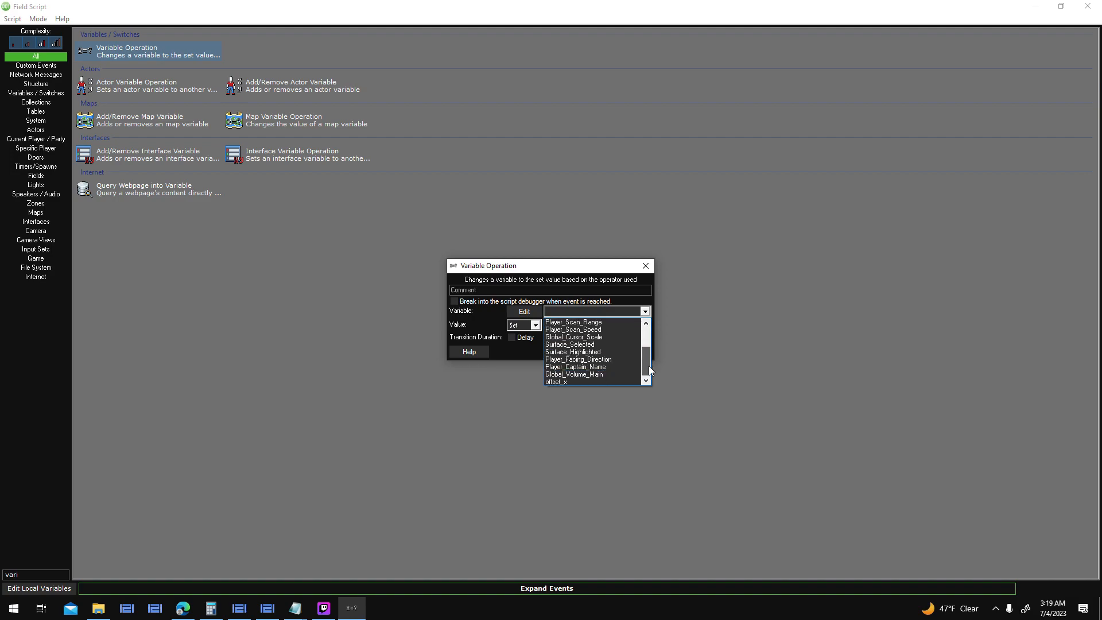
pyautogui.click(613, 372)
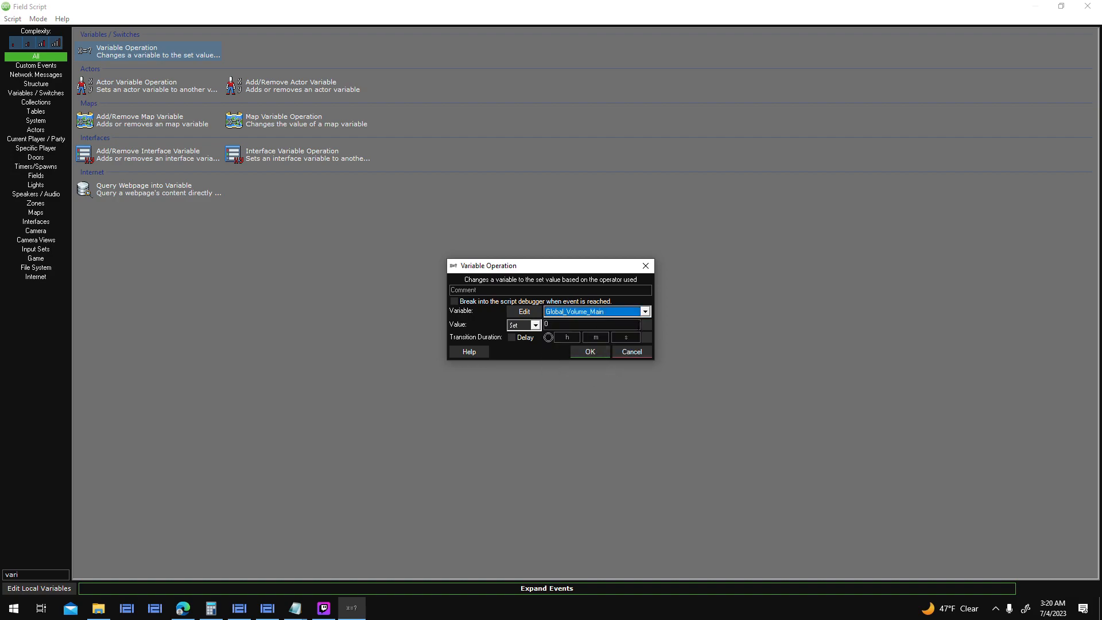
pyautogui.click(601, 352)
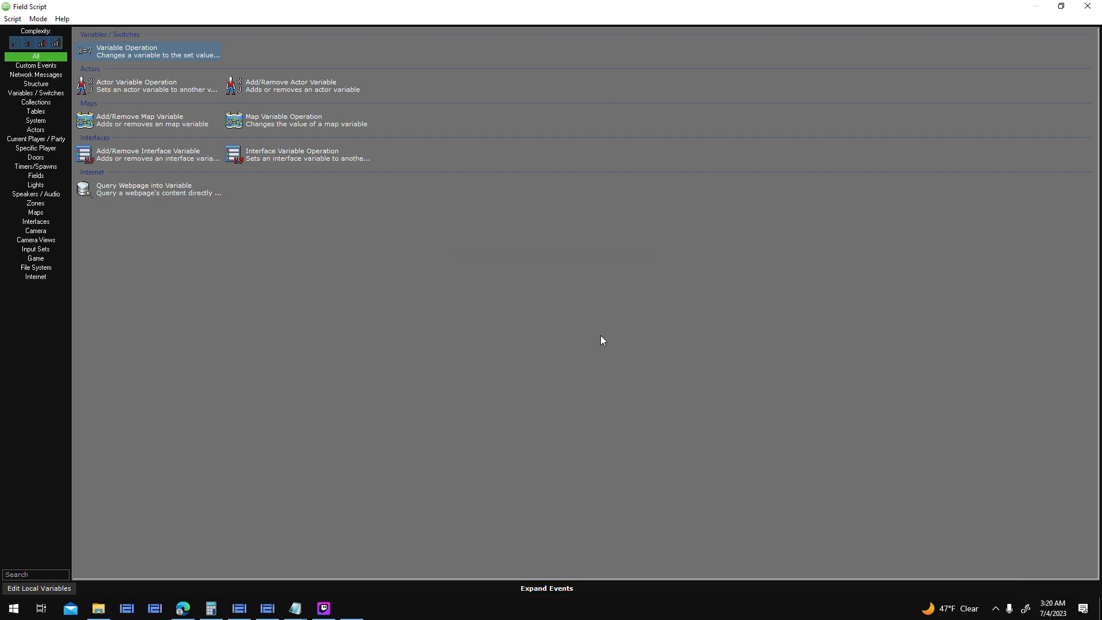
# - Set the Global_Volume_Main Variable Operation's value to the Display Log Text's Math.Clamp expression, wrapped in parentheses and multiplied by 100
pyautogui.doubleClick(249, 344)
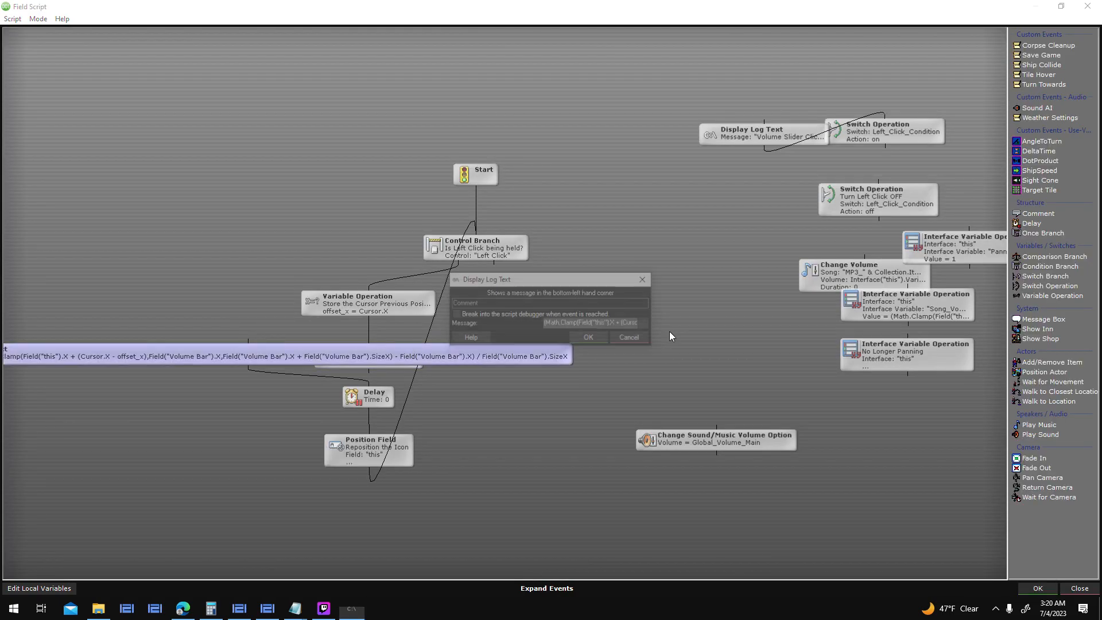
pyautogui.click(631, 339)
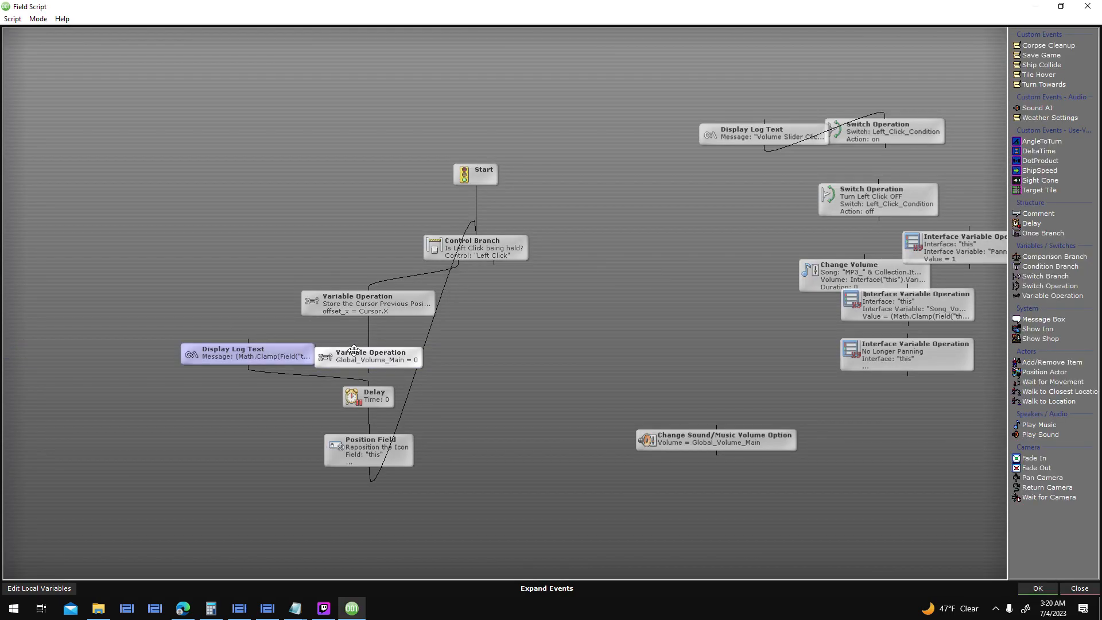
pyautogui.doubleClick(548, 323)
pyautogui.hotkey('ctrl', 'v')
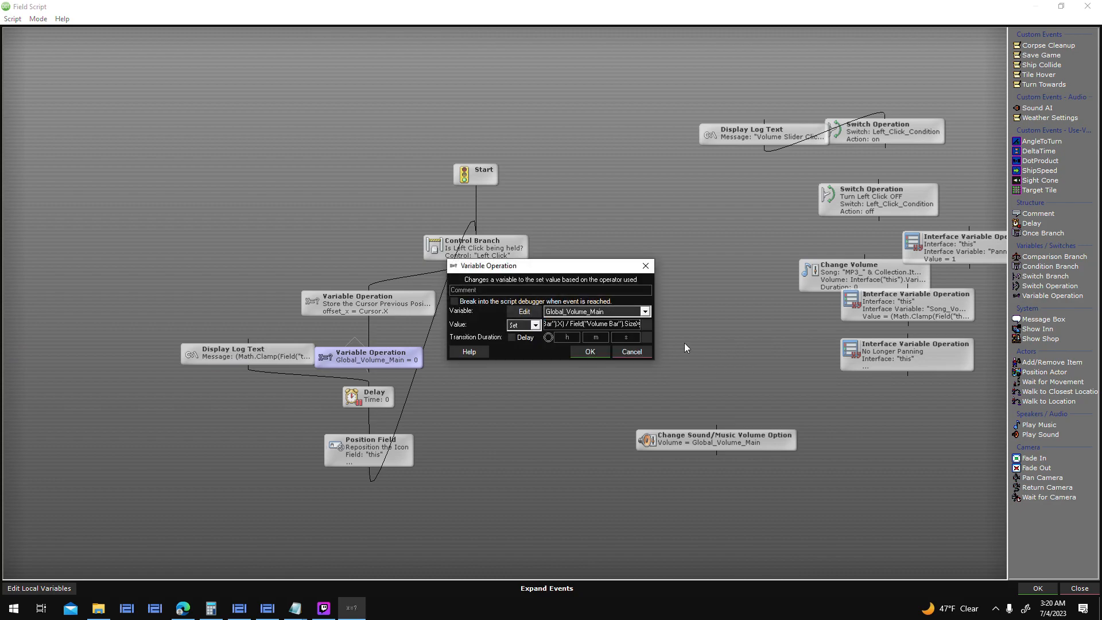
pyautogui.click(647, 327)
pyautogui.doubleClick(514, 202)
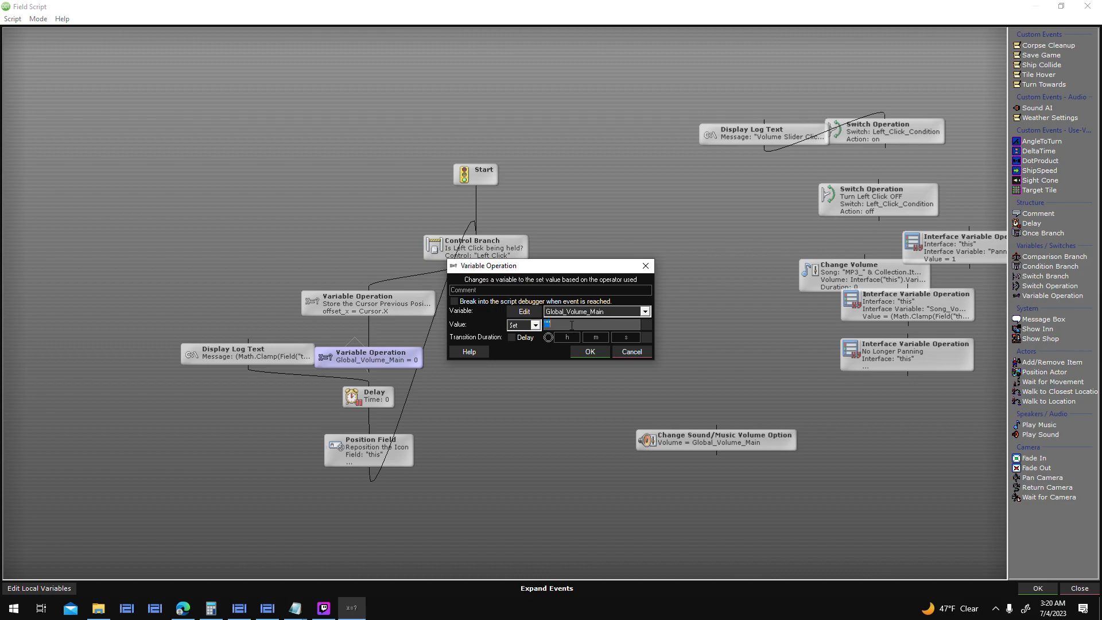
pyautogui.press('BackSpace')
pyautogui.hotkey('ctrl', 'v')
pyautogui.write('* 100')
pyautogui.press('Return')
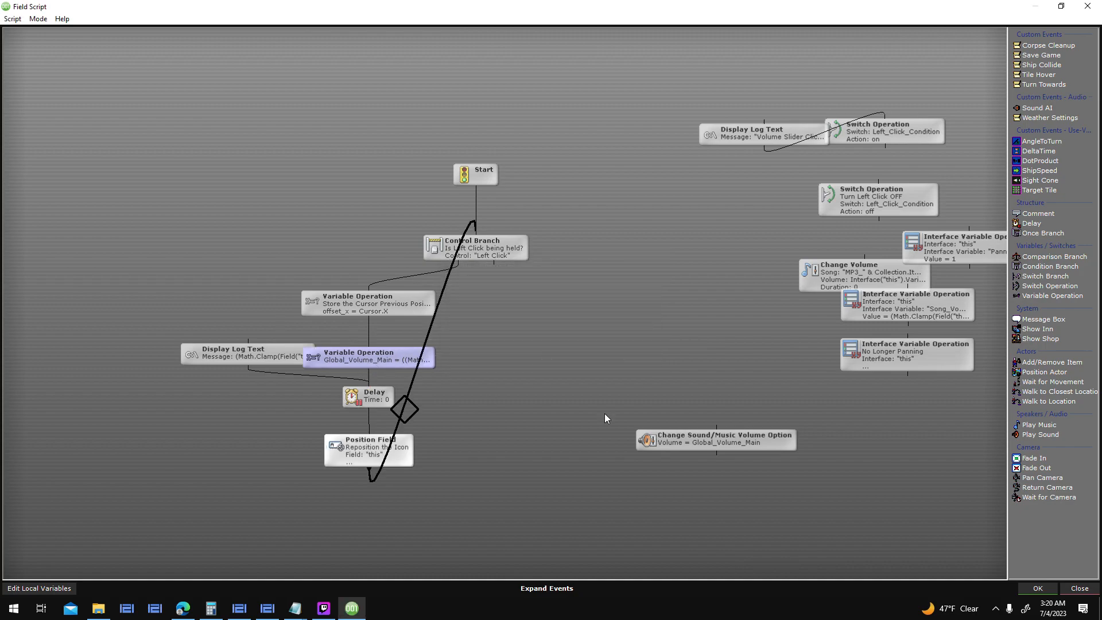
# - Move the Math.Clamp Display Log Text event away from the chain and delete its link to the Delay
pyautogui.moveTo(276, 351); pyautogui.dragTo(224, 151)
pyautogui.click(235, 231)
pyautogui.press('Delete')
# - Insert the Change Sound/Music Volume Option event between the Delay and Position Field events, and accept the script and field changes
pyautogui.click(367, 450)
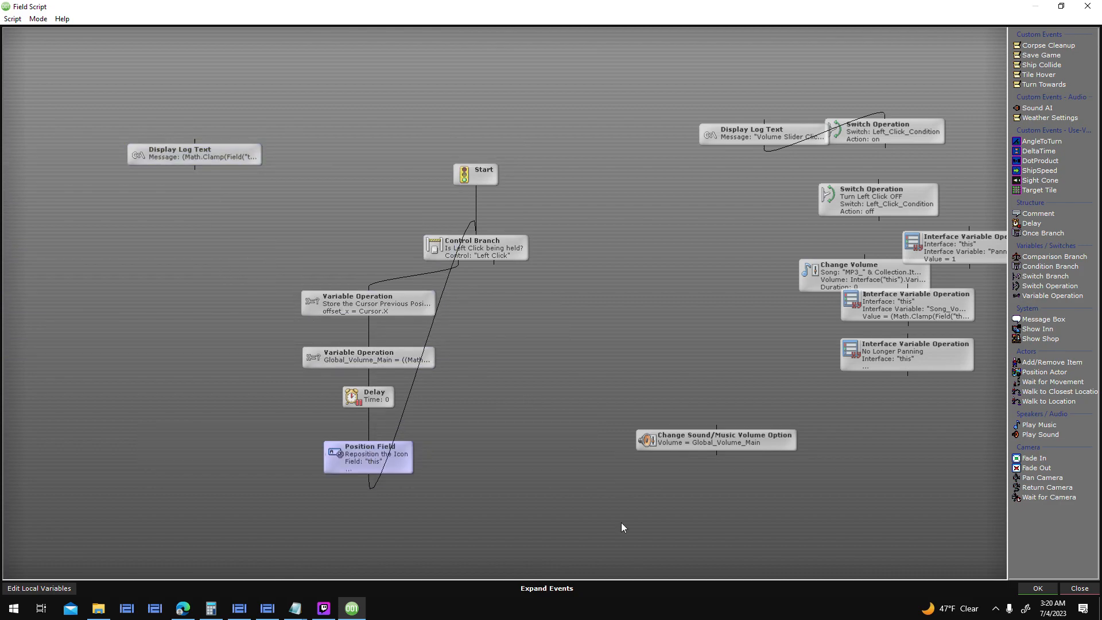
pyautogui.scroll(-3, 604, 418)
pyautogui.moveTo(376, 388)
pyautogui.mouseDown()
pyautogui.moveTo(373, 404)
pyautogui.moveTo(372, 392)
pyautogui.mouseUp()
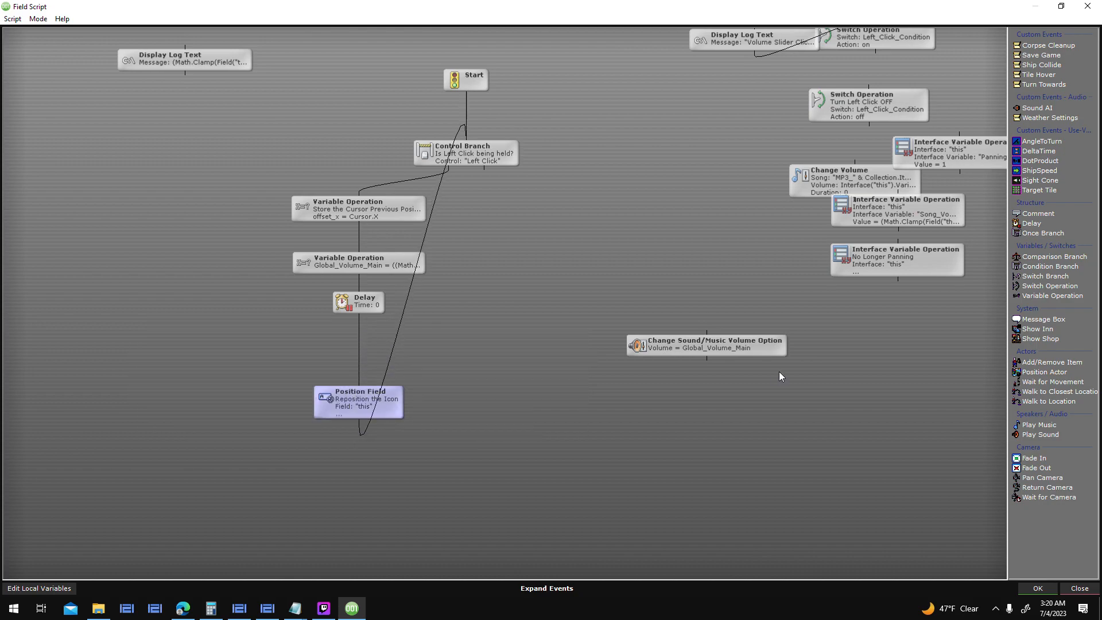
pyautogui.moveTo(758, 349); pyautogui.dragTo(364, 346)
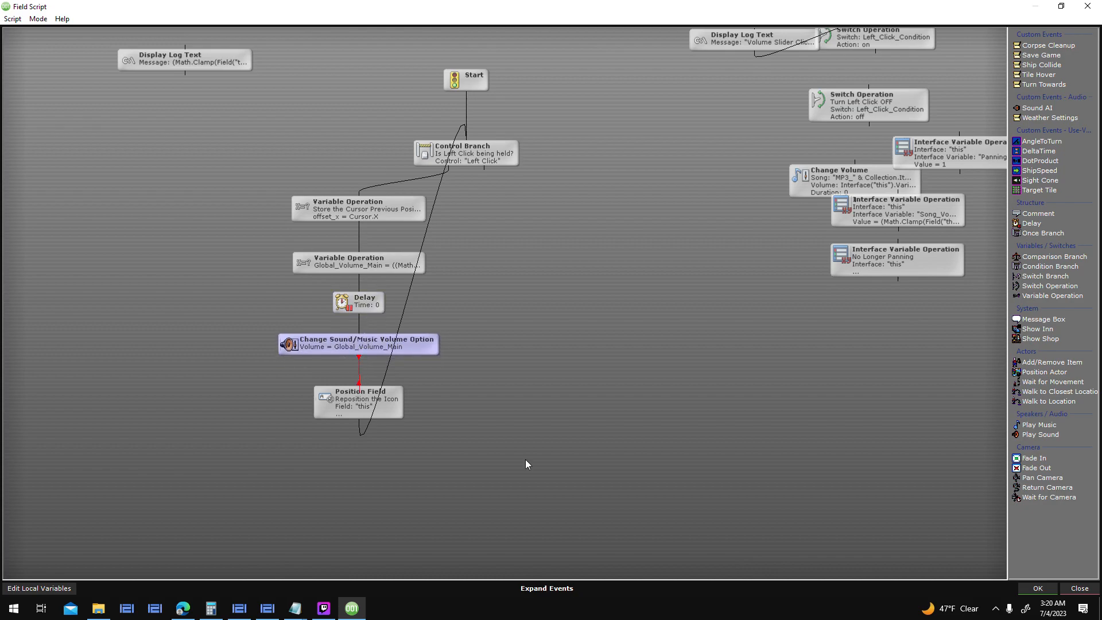
pyautogui.click(1038, 588)
pyautogui.click(702, 450)
# - Save the interface, test-run the game and open Audio Settings from the in-game Options menu
pyautogui.click(463, 33)
pyautogui.click(529, 340)
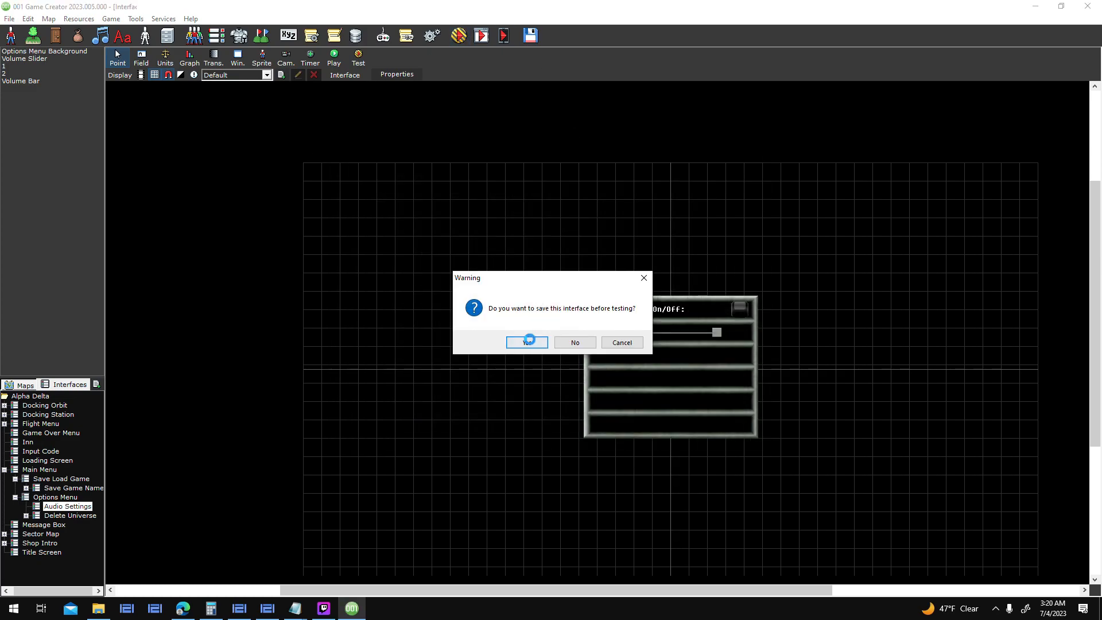
pyautogui.click(634, 384)
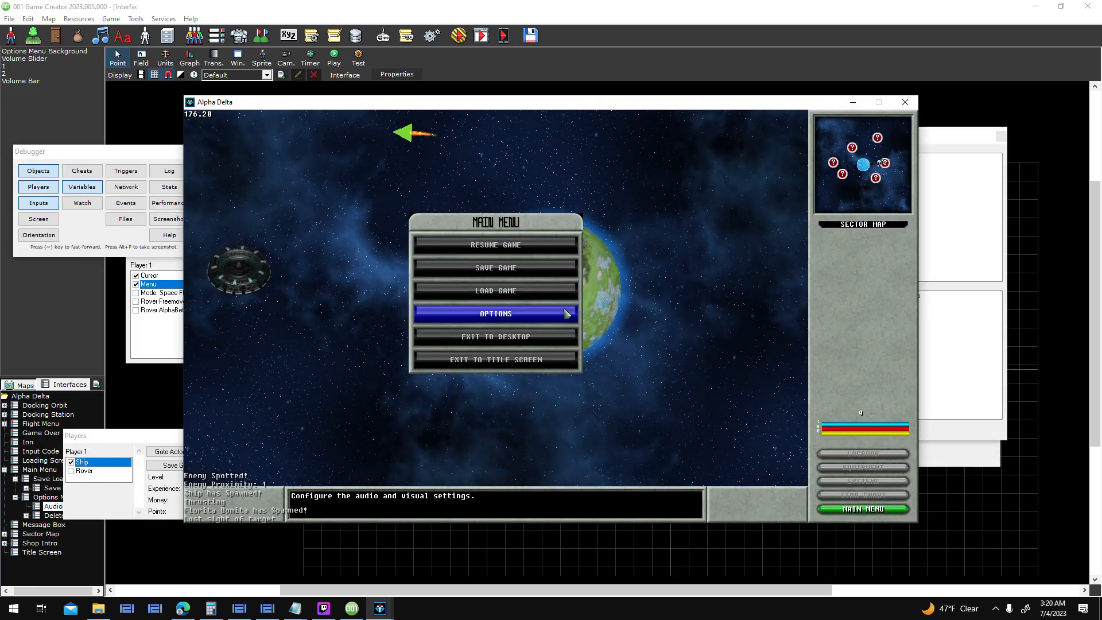
pyautogui.click(568, 313)
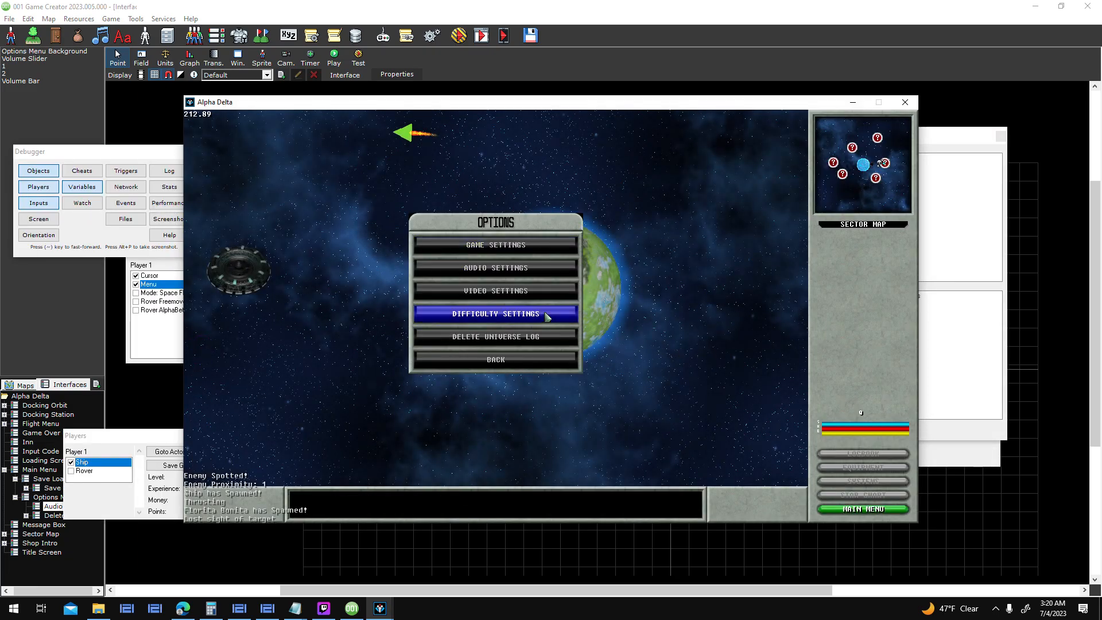
pyautogui.click(551, 269)
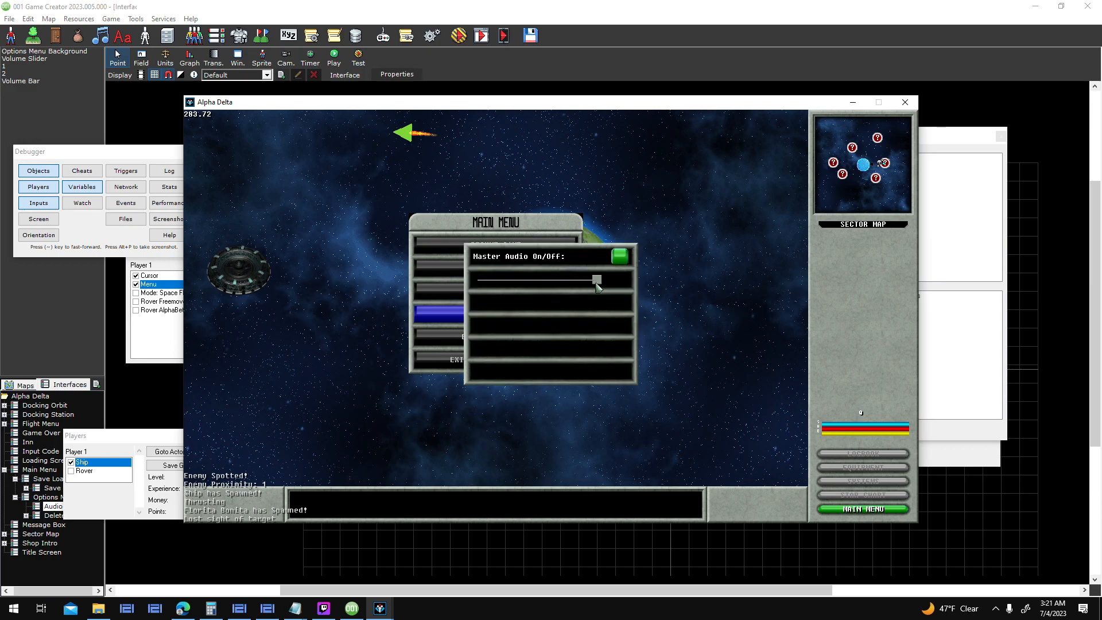
# - Test the in-game volume slider by moving it back and forth along its bar, and close the test game
pyautogui.moveTo(593, 284); pyautogui.dragTo(616, 284)
pyautogui.press('XF86AudioRaiseVolume')
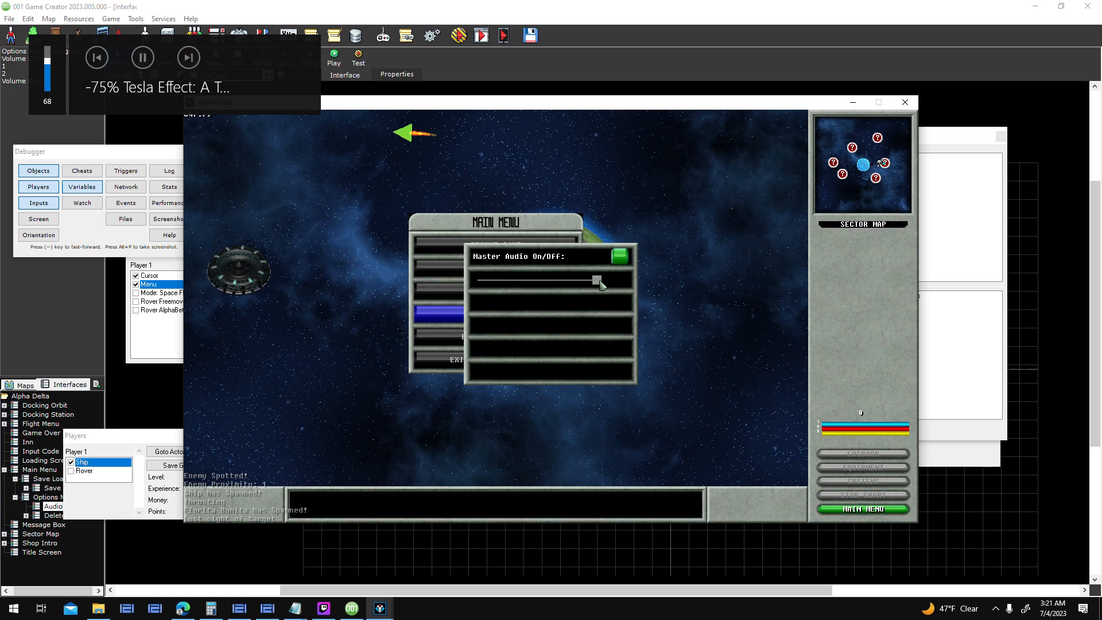
pyautogui.moveTo(601, 284)
pyautogui.mouseDown()
pyautogui.moveTo(481, 291)
pyautogui.moveTo(563, 284)
pyautogui.moveTo(485, 281)
pyautogui.moveTo(611, 285)
pyautogui.moveTo(462, 287)
pyautogui.moveTo(597, 284)
pyautogui.mouseUp()
pyautogui.moveTo(570, 282); pyautogui.dragTo(603, 282)
pyautogui.click(901, 105)
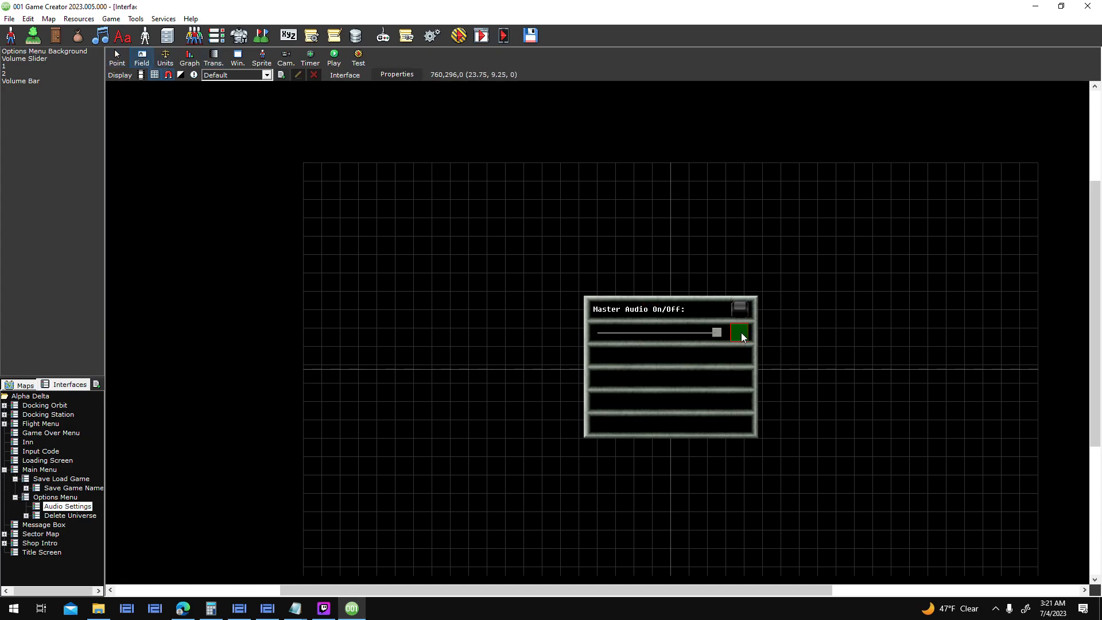
# - Create a text field beside the Volume Slider at position 760, 296, 0 with Word-Wrap turned off
pyautogui.click(327, 603)
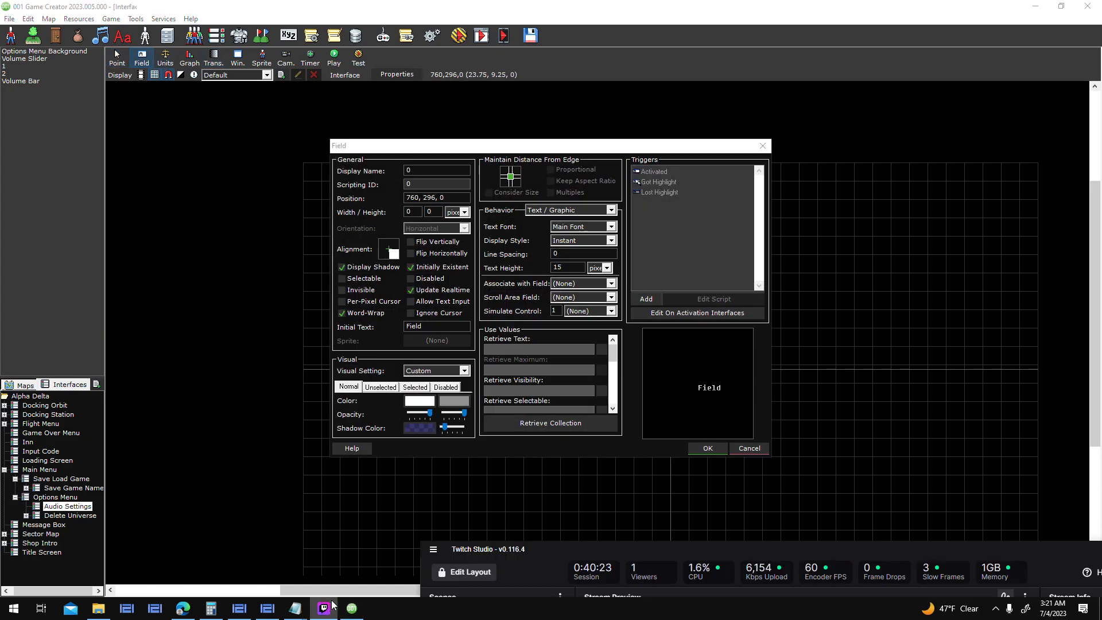
pyautogui.click(604, 187)
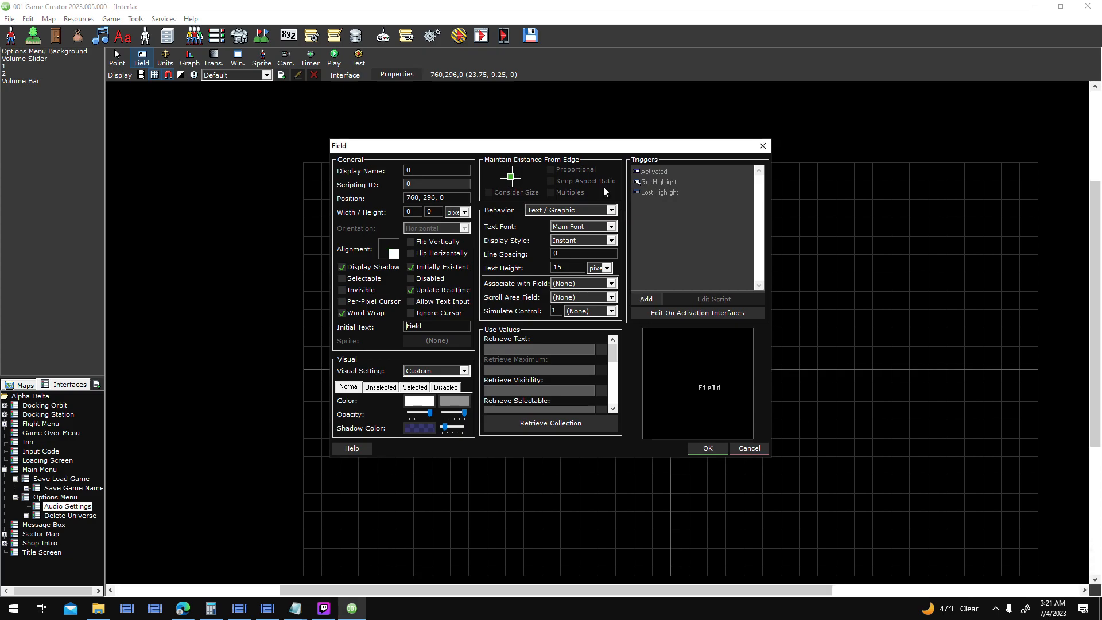
pyautogui.click(374, 314)
# - Set the new field's Retrieve Text value to Global_Volume_Main rounded to the nearest whole number with 0 decimals
pyautogui.click(601, 350)
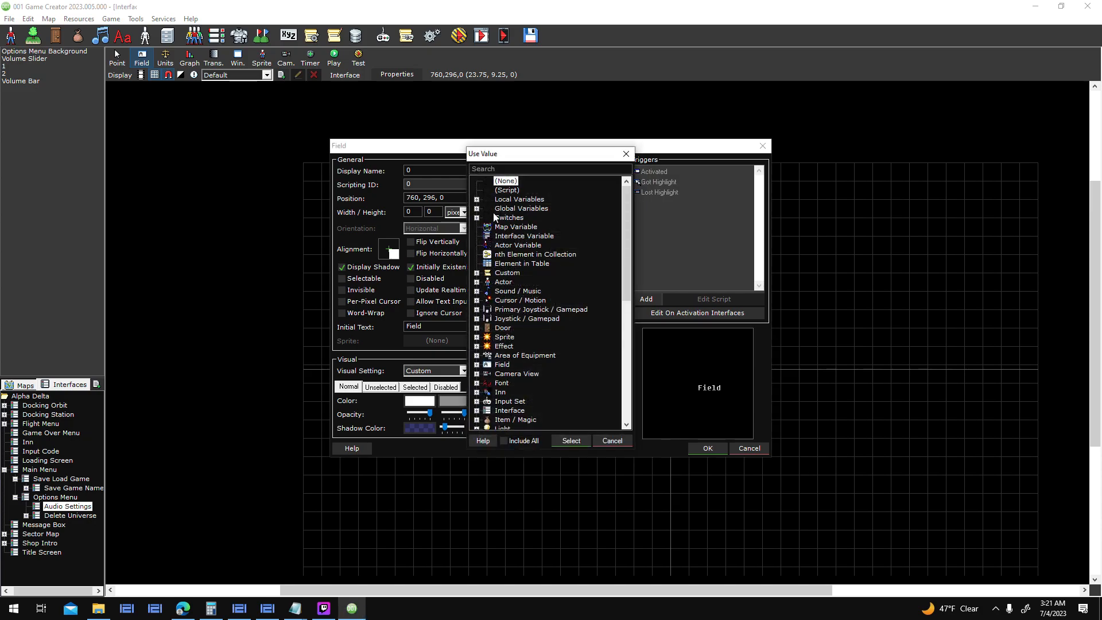
pyautogui.click(476, 209)
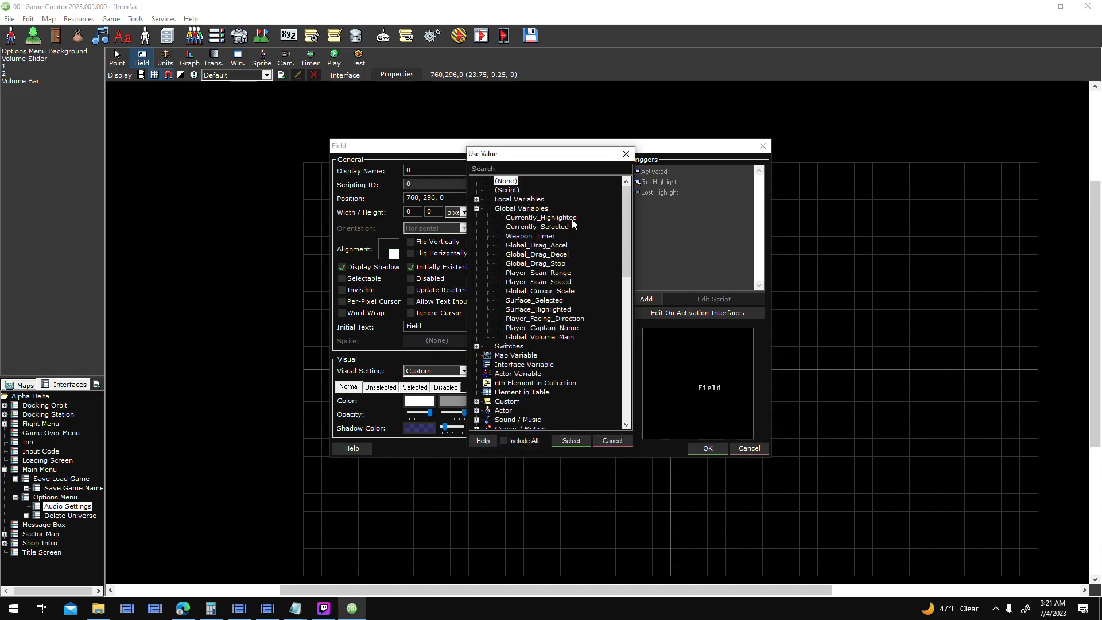
pyautogui.write('round')
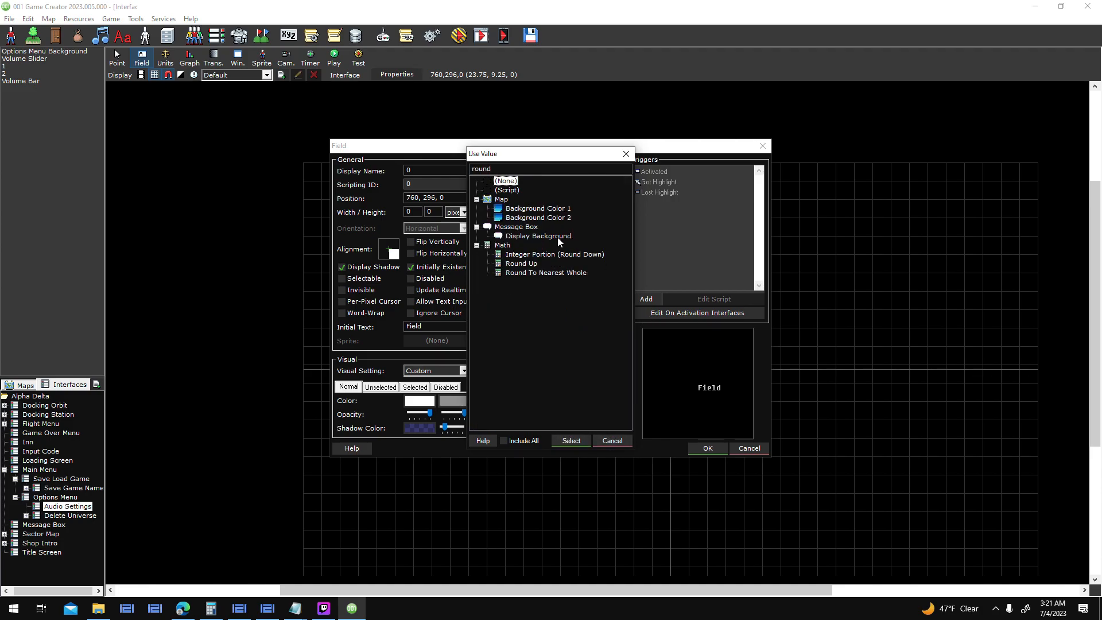
pyautogui.click(534, 273)
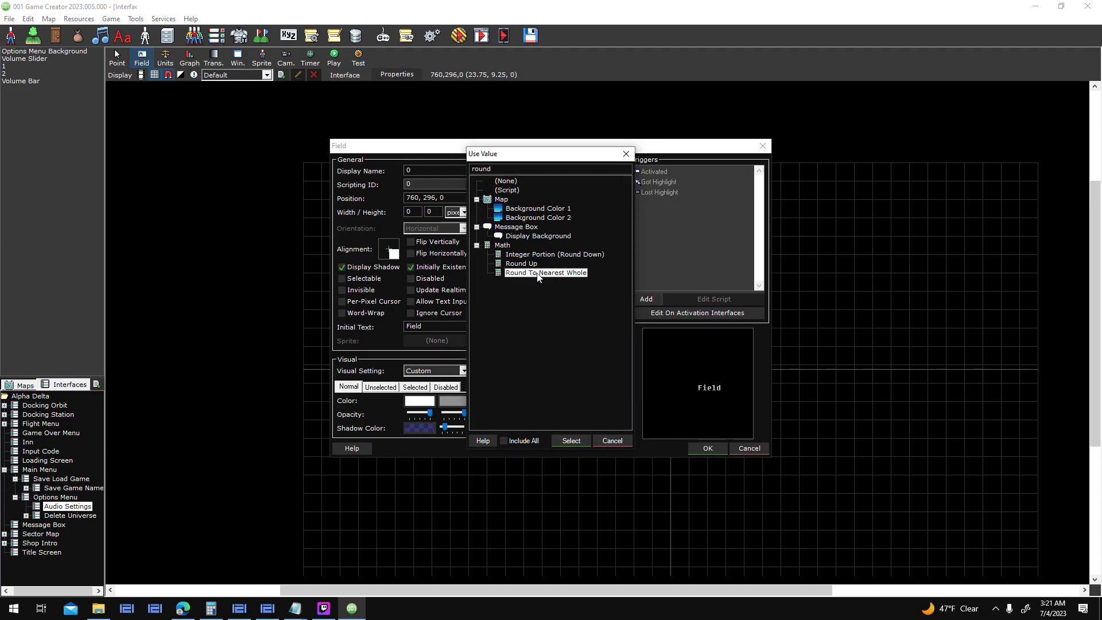
pyautogui.press('Return')
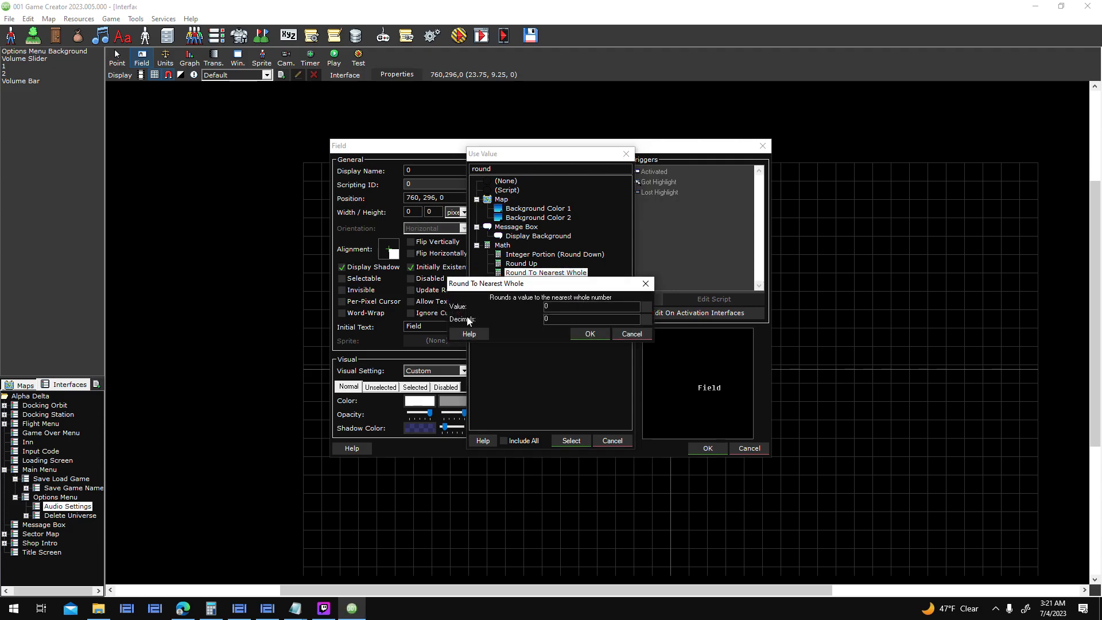
pyautogui.click(650, 306)
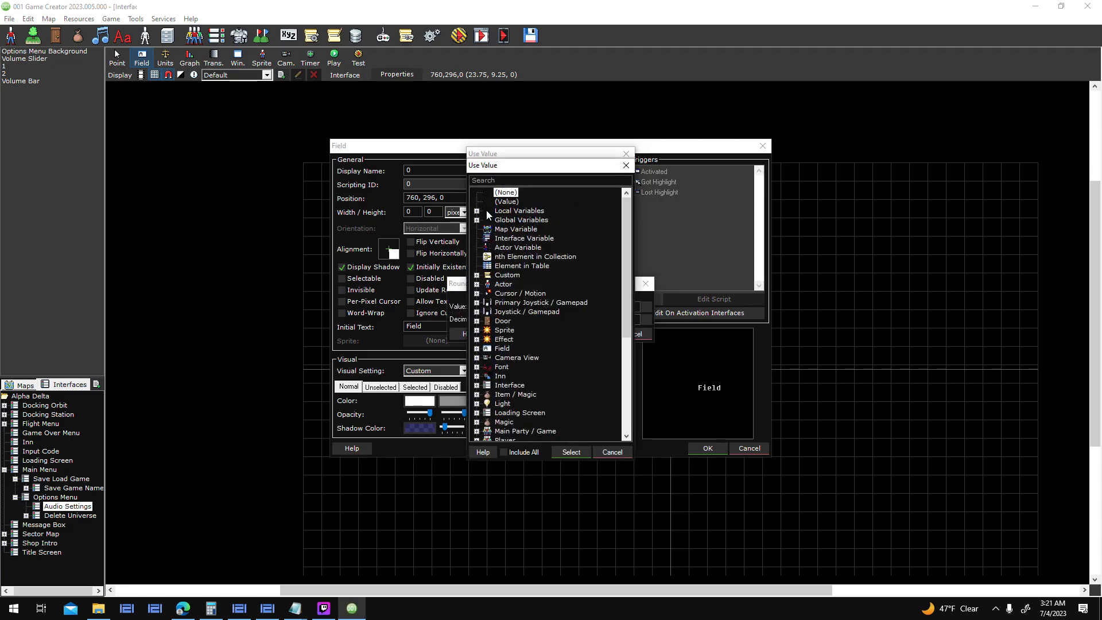
pyautogui.click(477, 230)
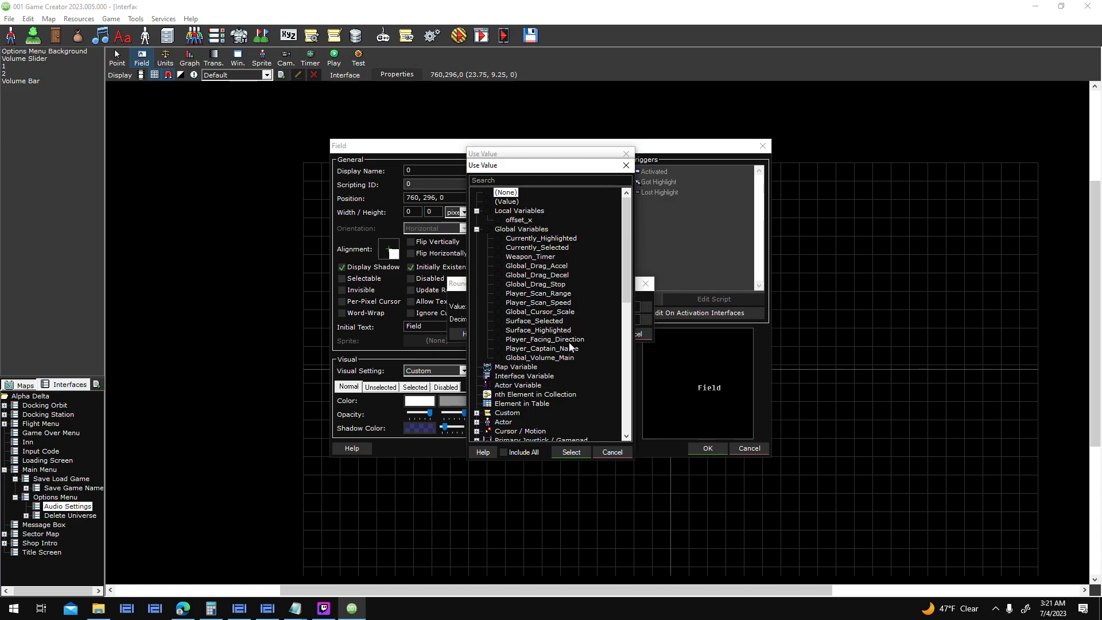
pyautogui.doubleClick(554, 359)
pyautogui.click(601, 333)
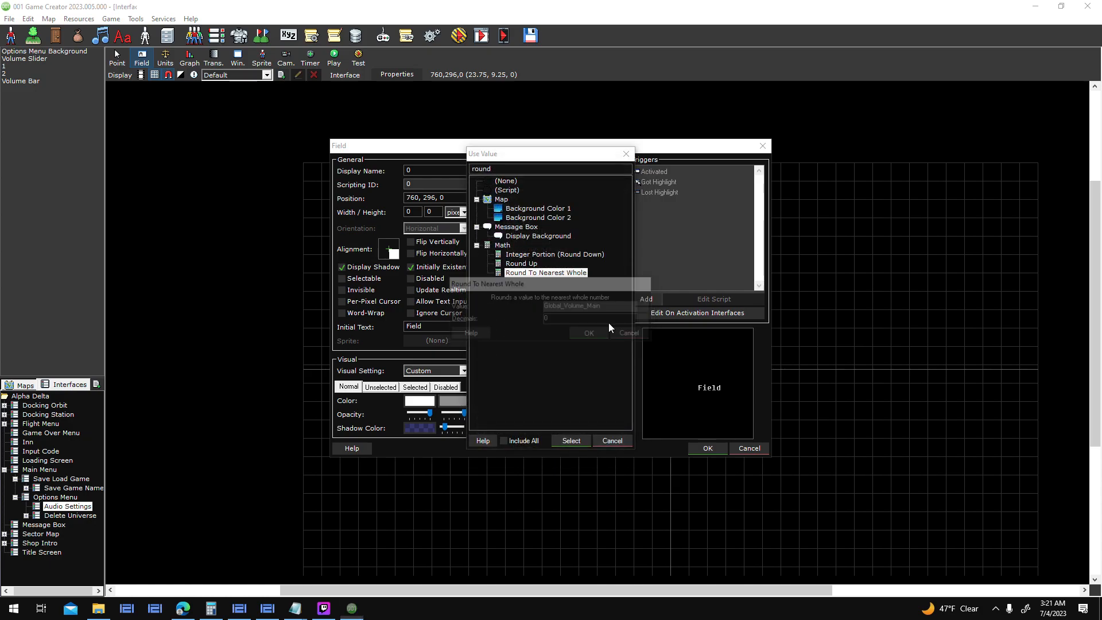
pyautogui.moveTo(522, 349); pyautogui.dragTo(753, 355)
# - Enable Update Realtime for the new field, change its grey secondary text color to white, and accept the field
pyautogui.click(459, 291)
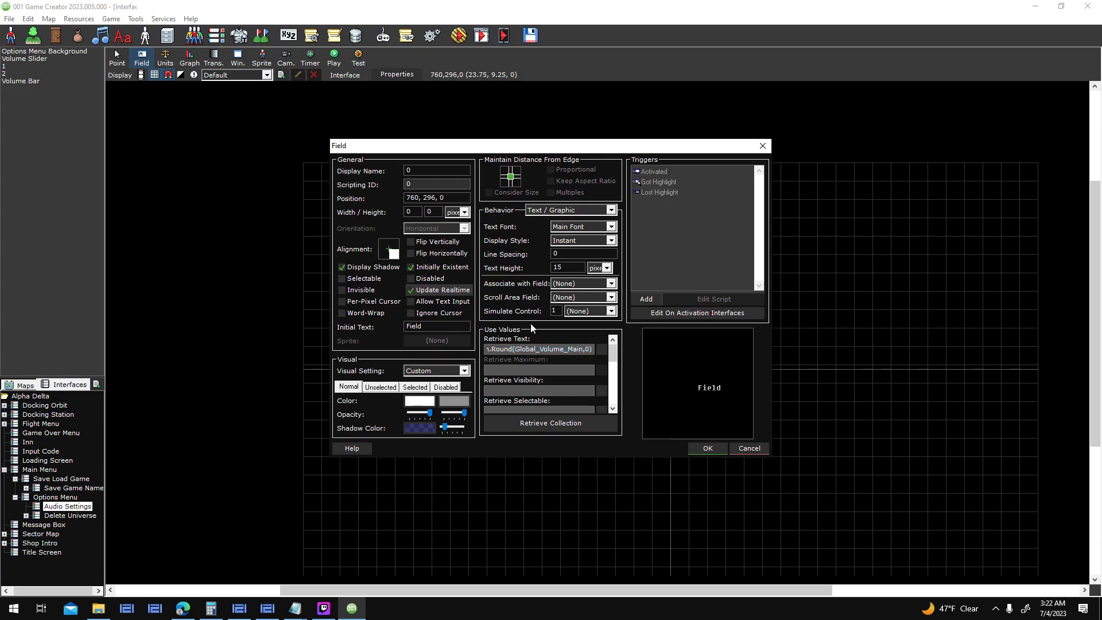
pyautogui.click(453, 400)
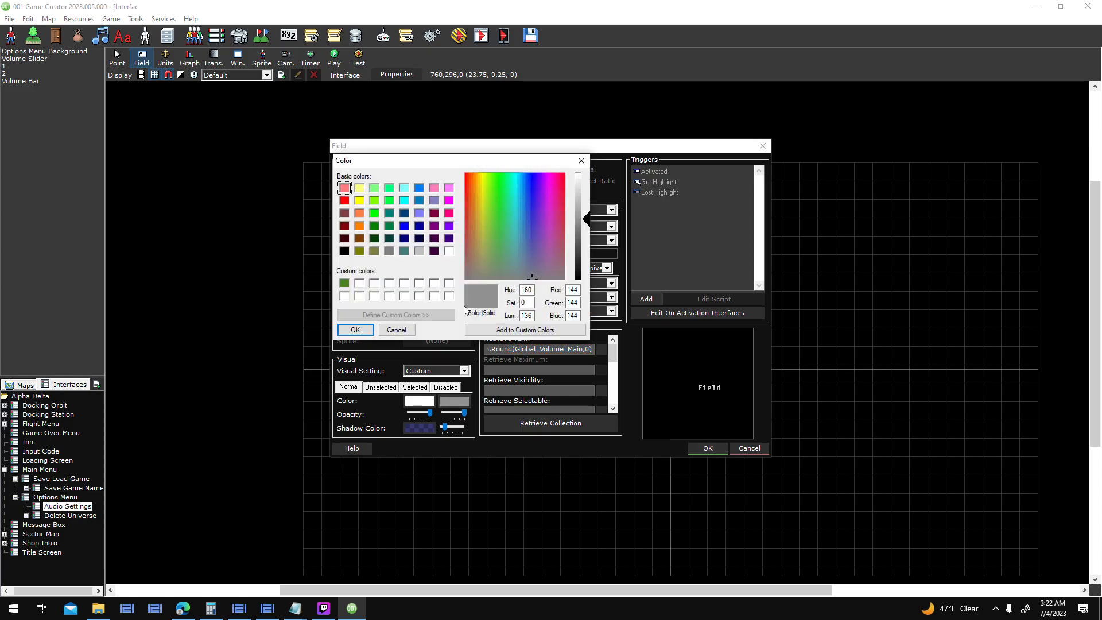
pyautogui.click(355, 330)
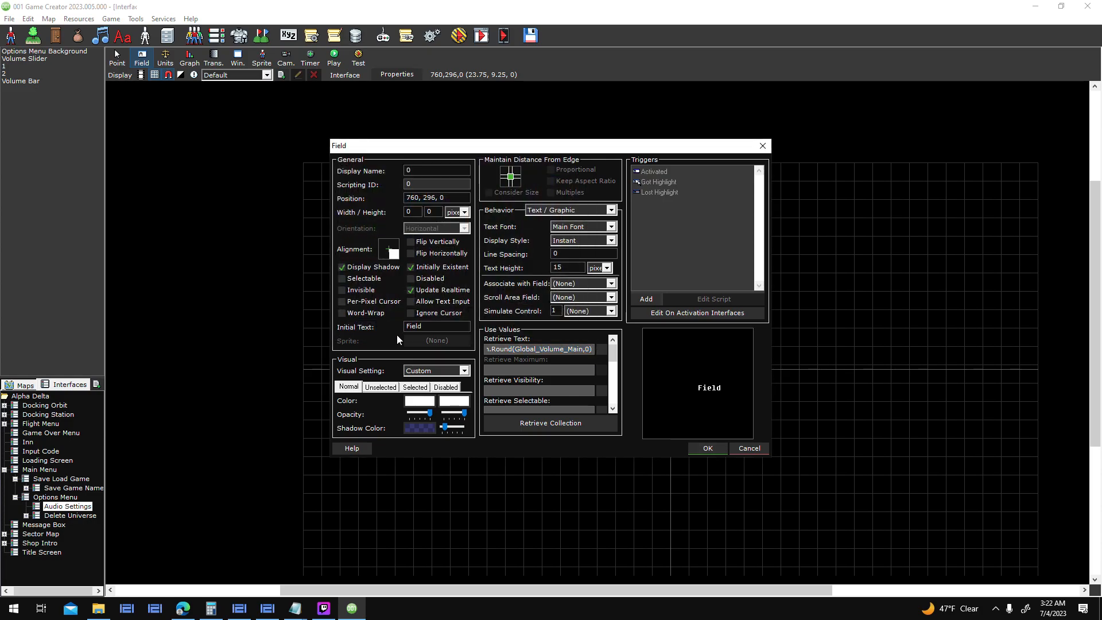
pyautogui.click(709, 448)
# - Center the alignment of the new volume readout field
pyautogui.click(114, 61)
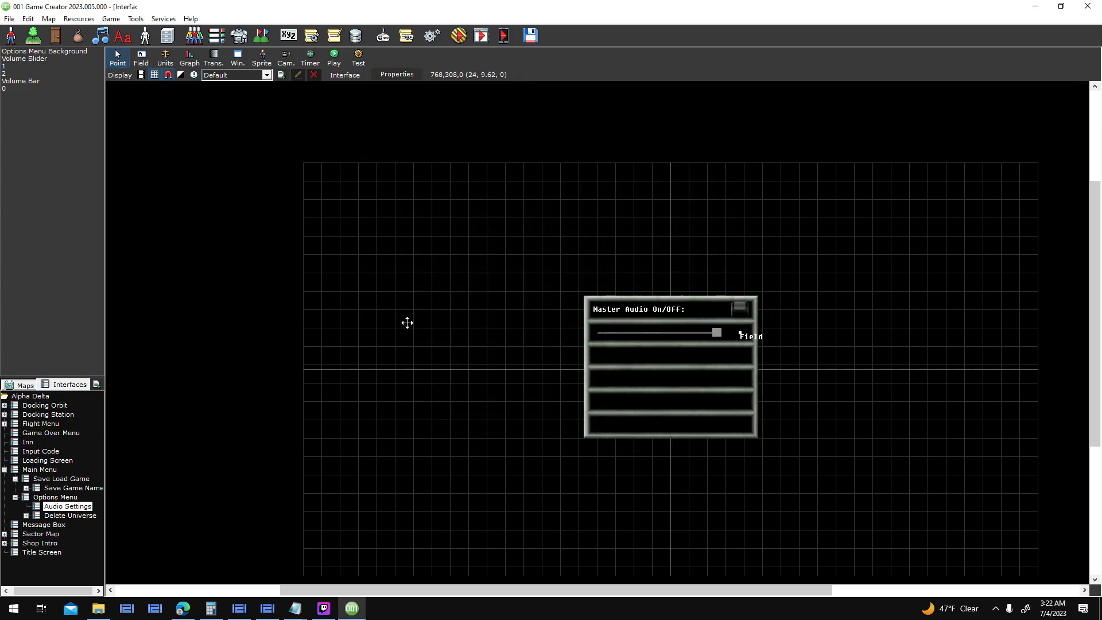
pyautogui.click(389, 249)
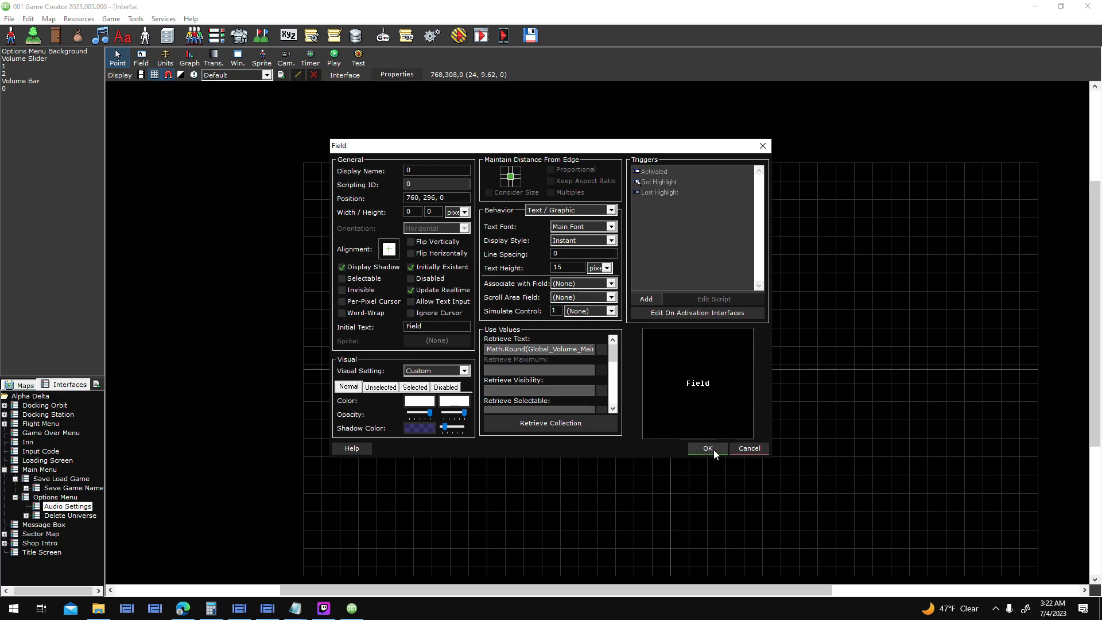
pyautogui.click(709, 449)
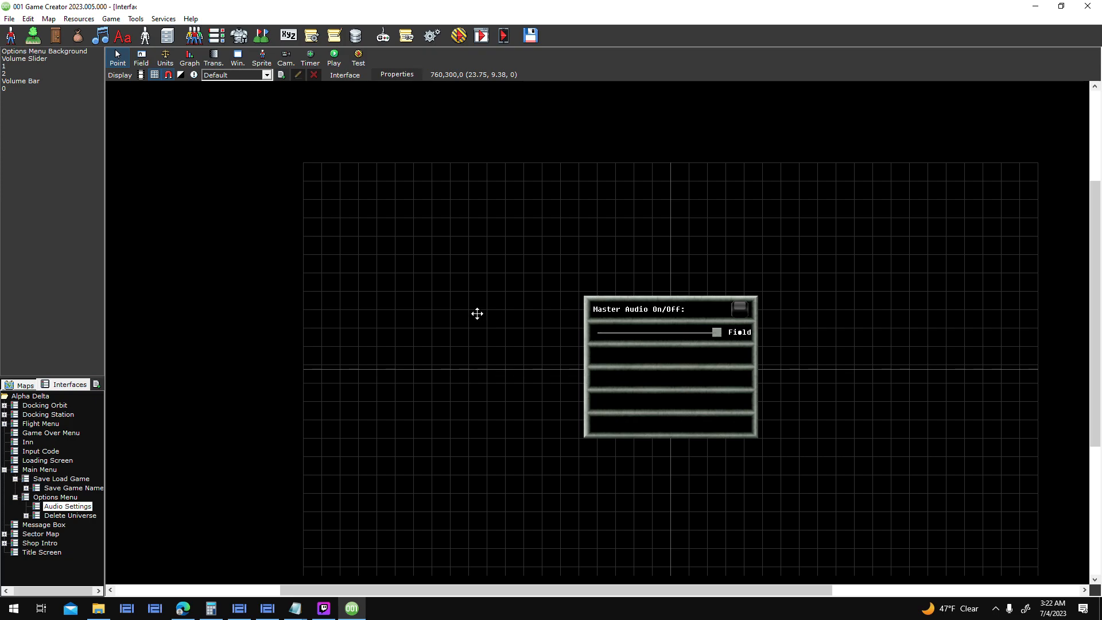
# - Set the volume readout field's initial text to 1
pyautogui.doubleClick(543, 390)
pyautogui.doubleClick(457, 329)
pyautogui.write('1')
pyautogui.click(708, 448)
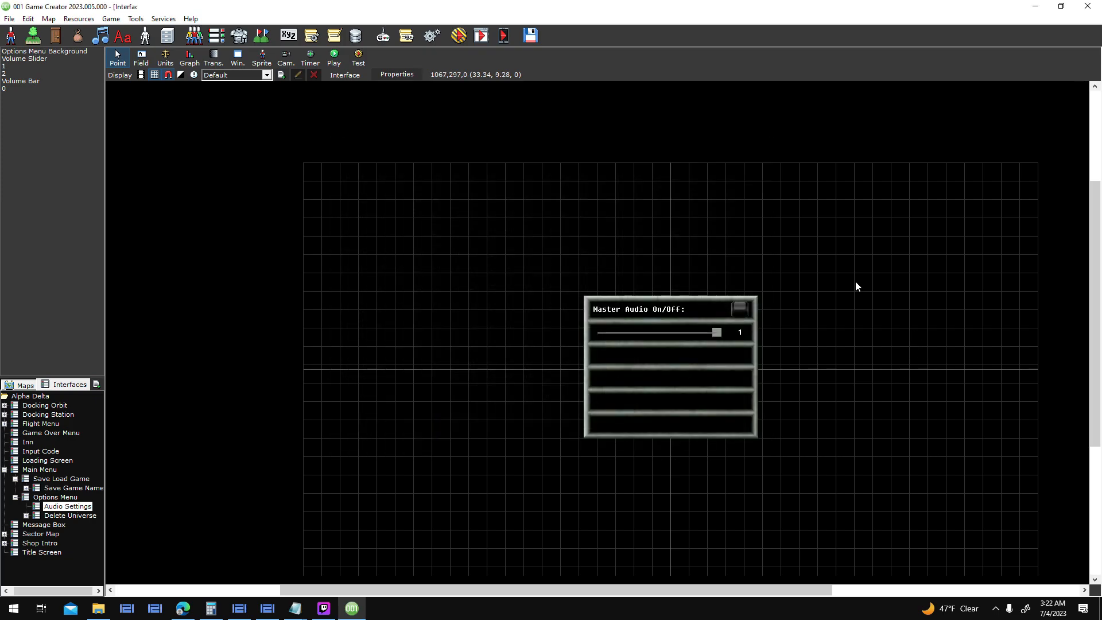
# - Cancel the test run and set the volume readout field's initial text to 100
pyautogui.click(460, 36)
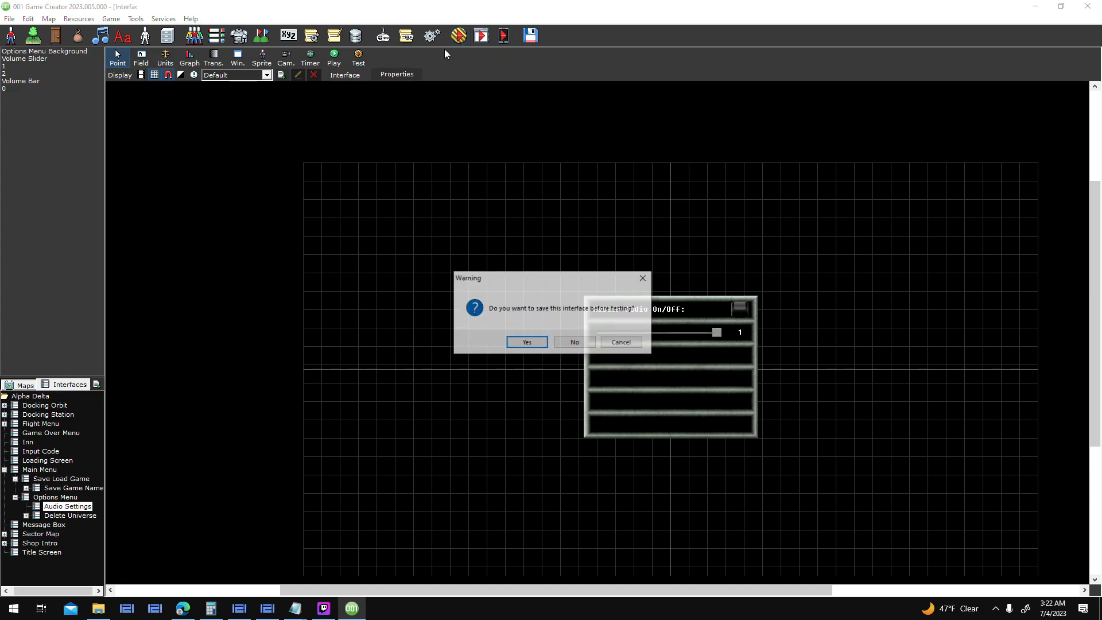
pyautogui.click(612, 341)
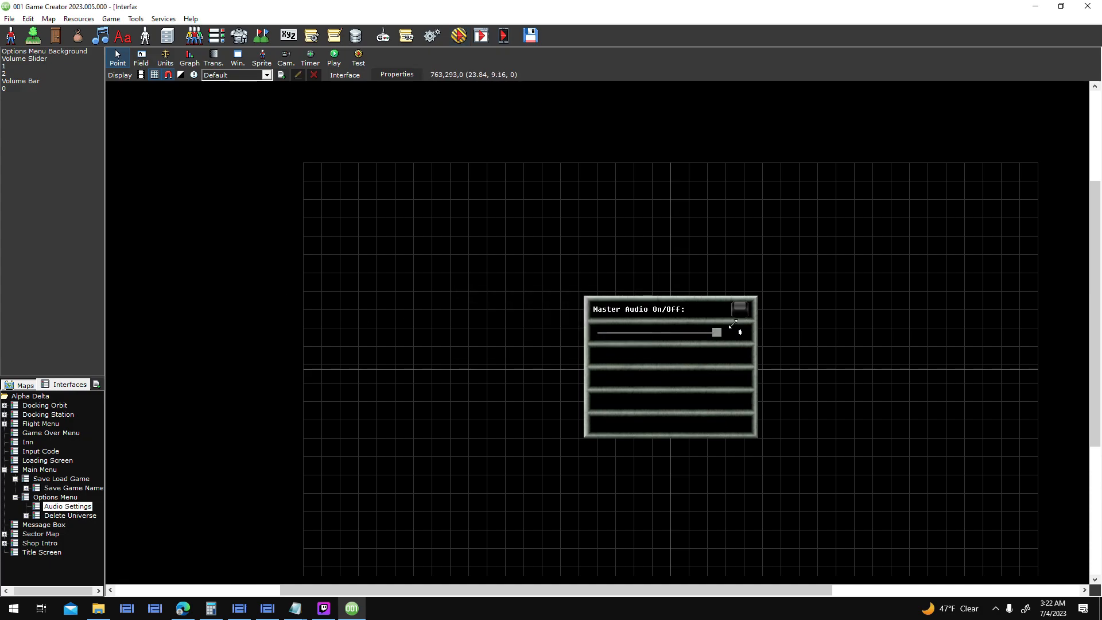
pyautogui.doubleClick(394, 317)
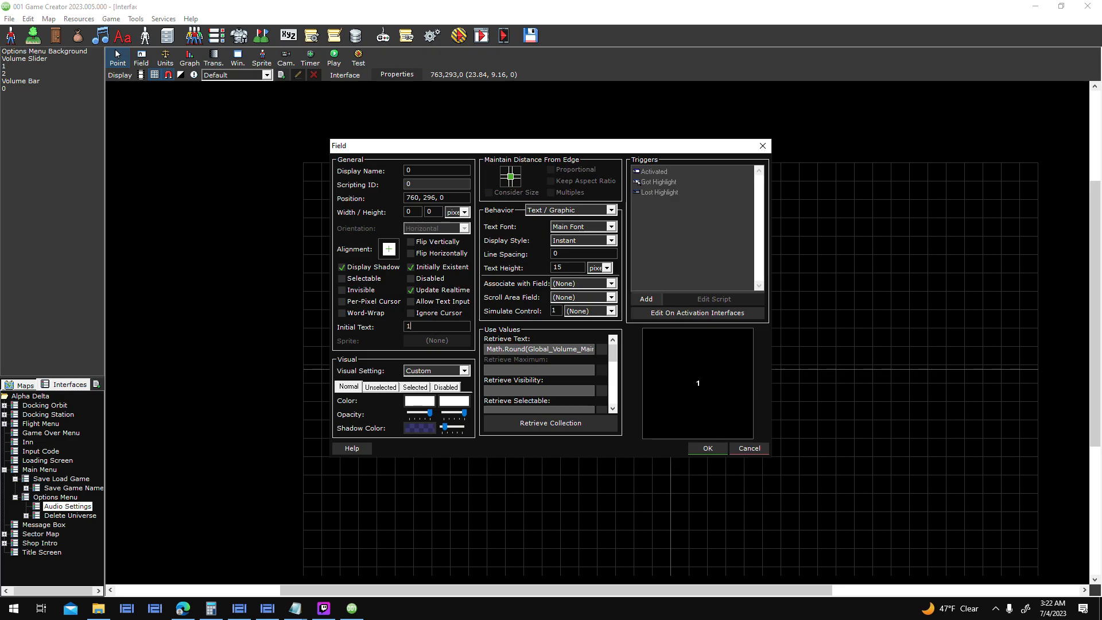
pyautogui.click(695, 447)
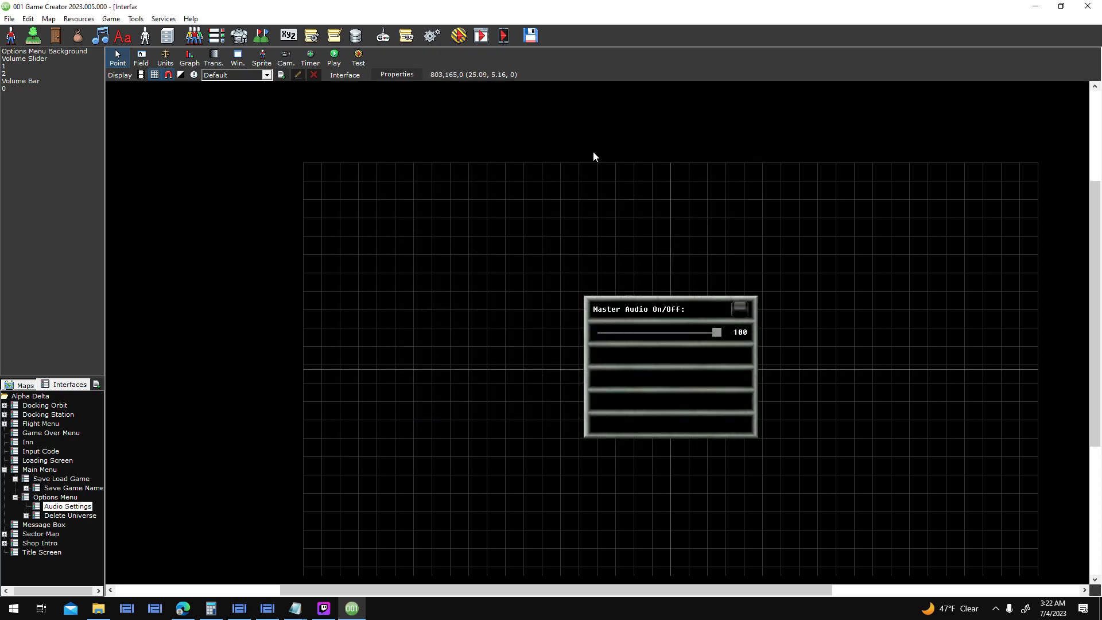
# - Test-run the game and open Audio Settings from the Options menu
pyautogui.click(464, 40)
pyautogui.press('Return')
pyautogui.press('Return')
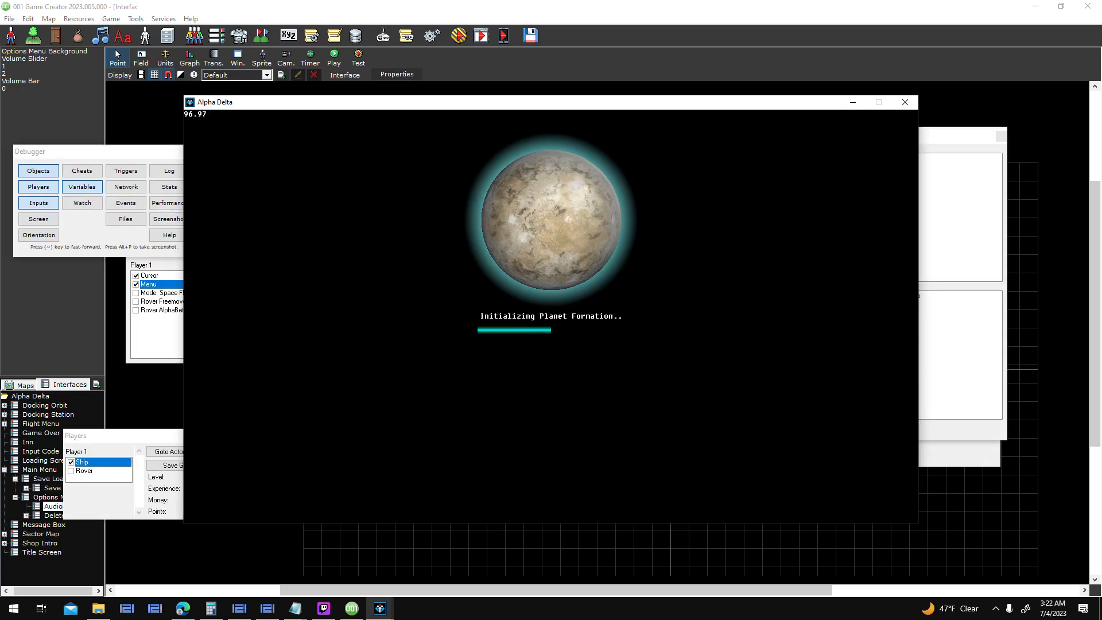
pyautogui.press('Escape')
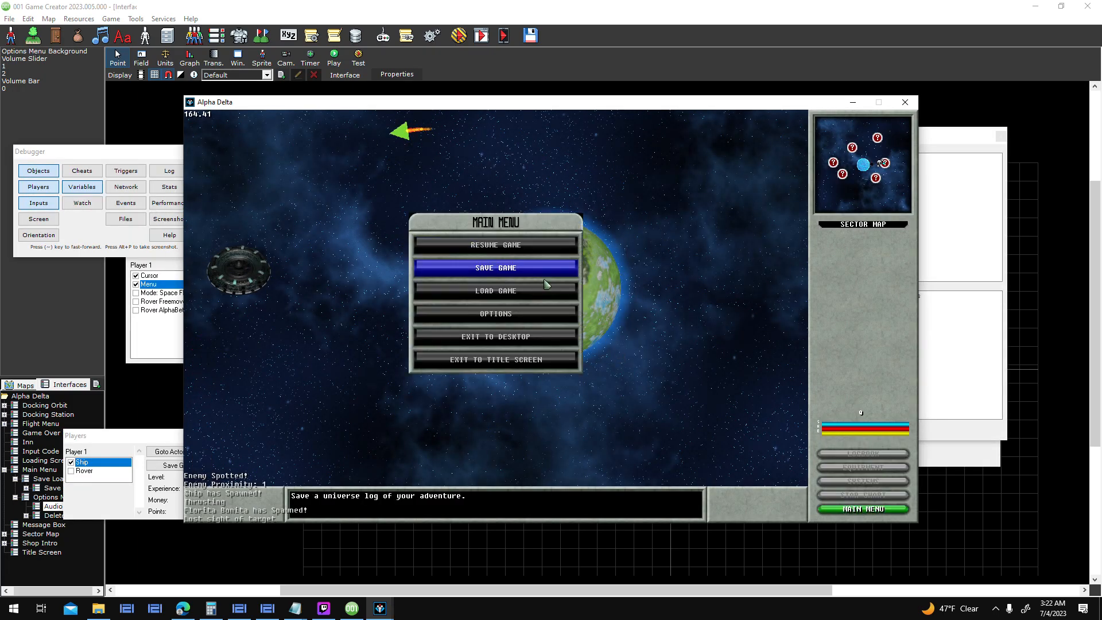
pyautogui.click(537, 313)
pyautogui.click(545, 275)
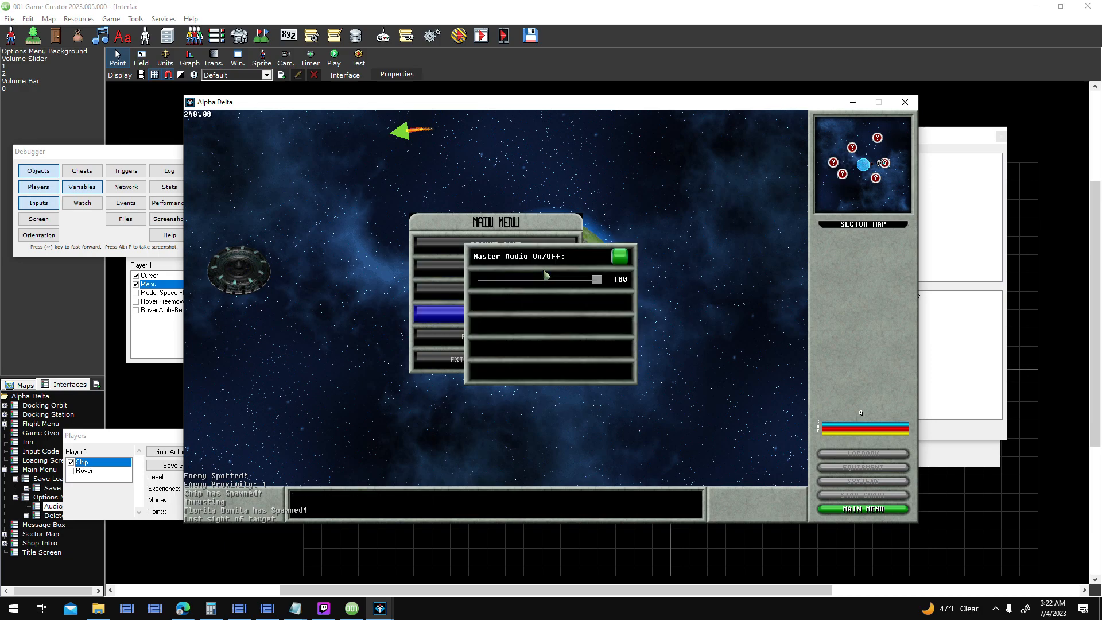
# - Lower the in-game volume slider to below half and resume the game
pyautogui.moveTo(599, 285); pyautogui.dragTo(516, 291)
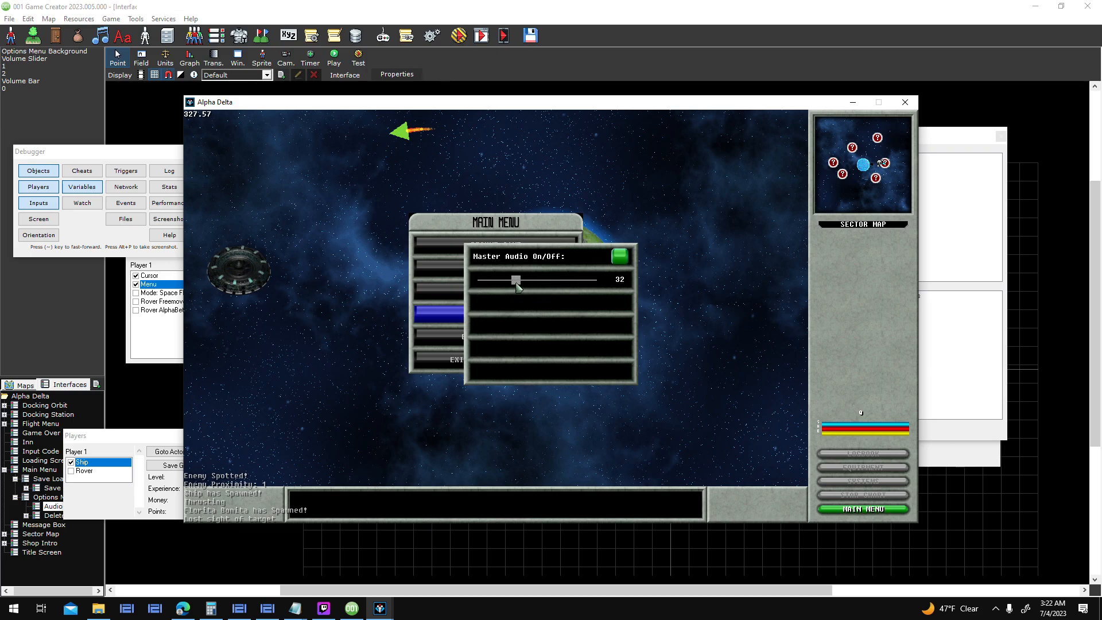
pyautogui.moveTo(517, 283); pyautogui.dragTo(528, 281)
pyautogui.press('Escape')
pyautogui.press('Escape')
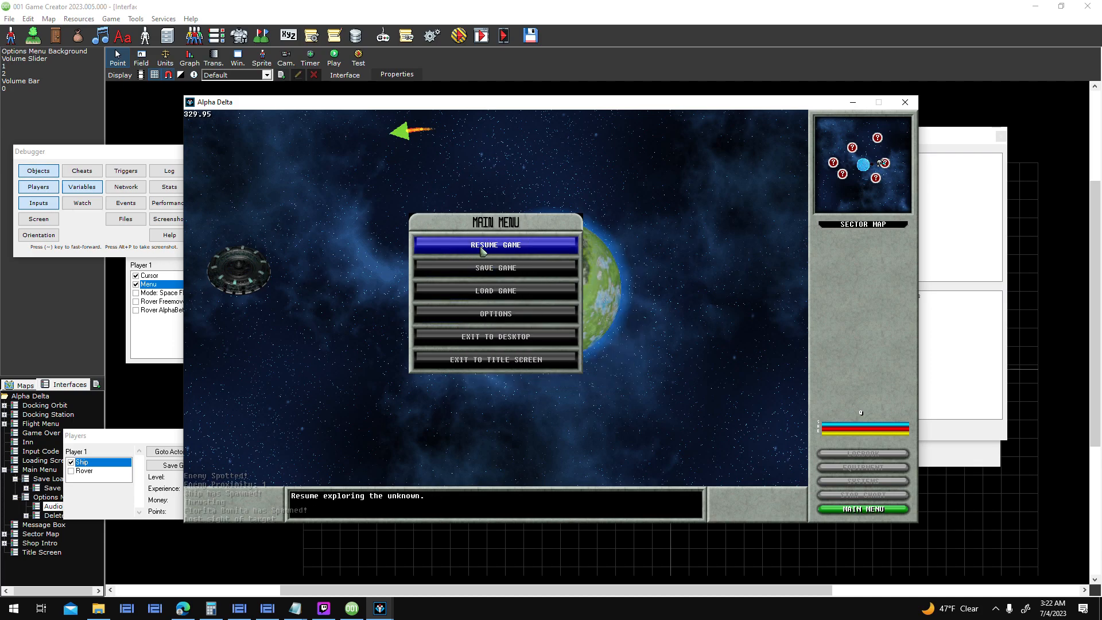
pyautogui.click(482, 250)
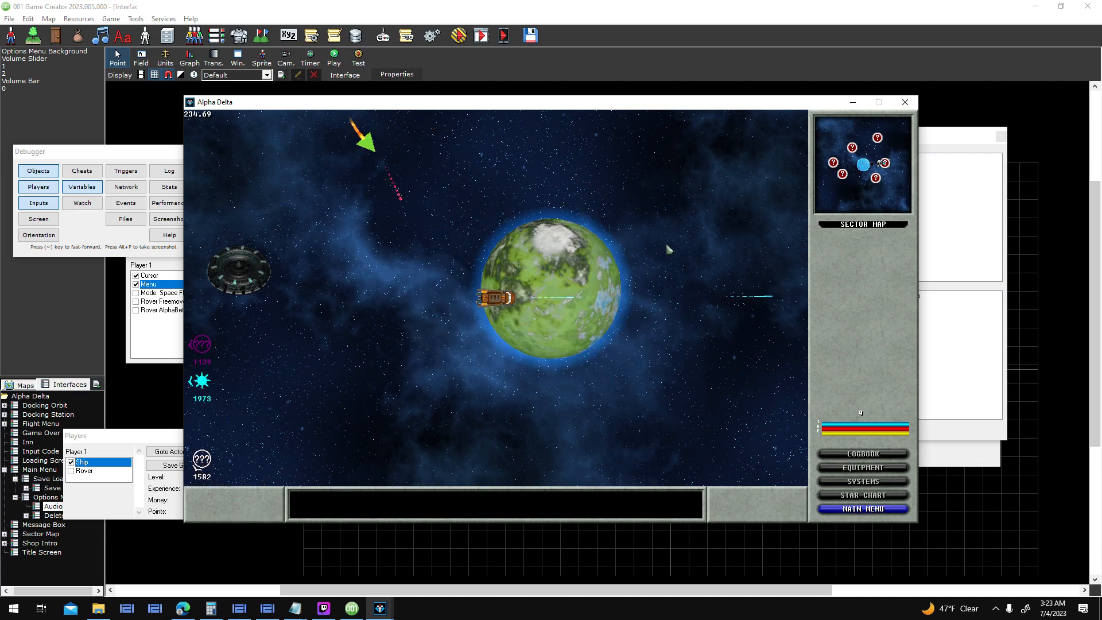
# - Reopen the in-game Audio Settings, lower the volume to about 11, and return to flight
pyautogui.press('Escape')
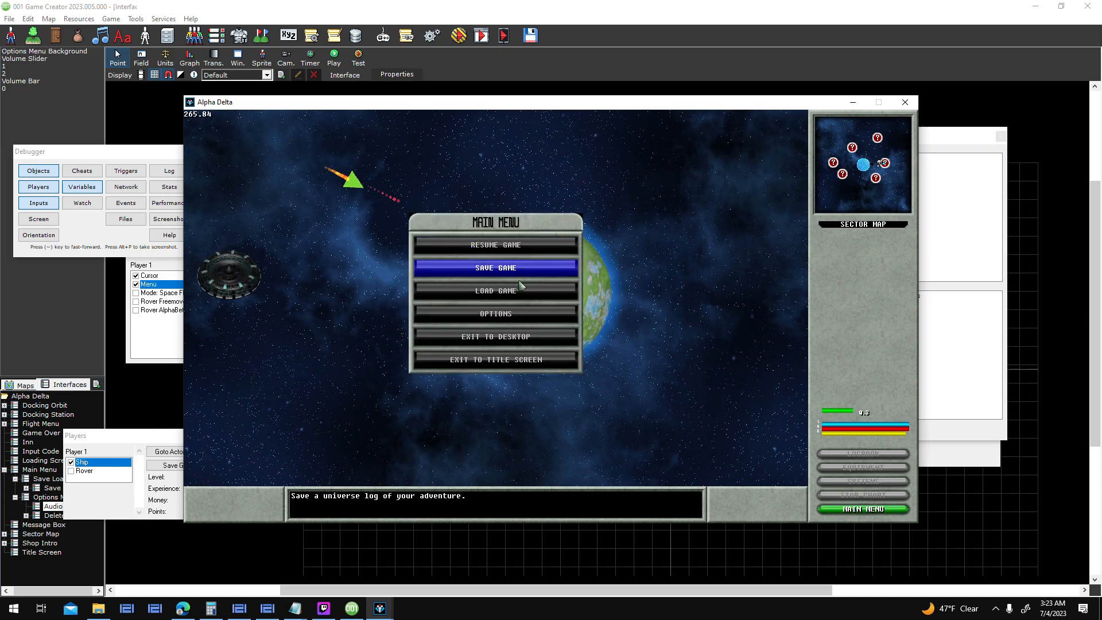
pyautogui.click(504, 313)
pyautogui.click(512, 271)
pyautogui.moveTo(529, 280); pyautogui.dragTo(500, 296)
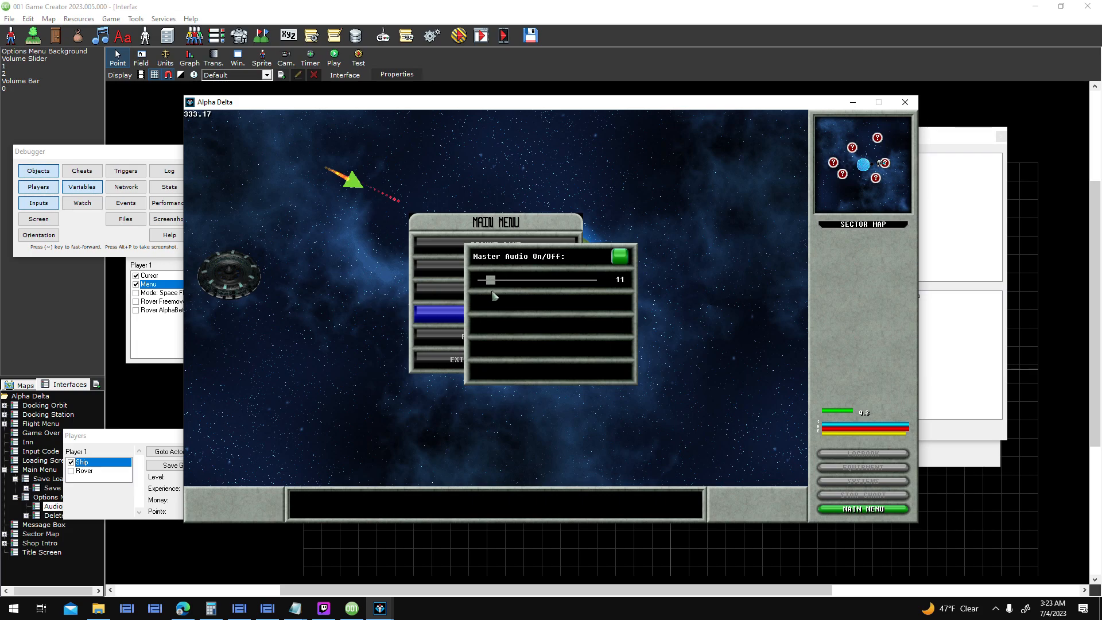
pyautogui.press('Escape')
pyautogui.press('Escape')
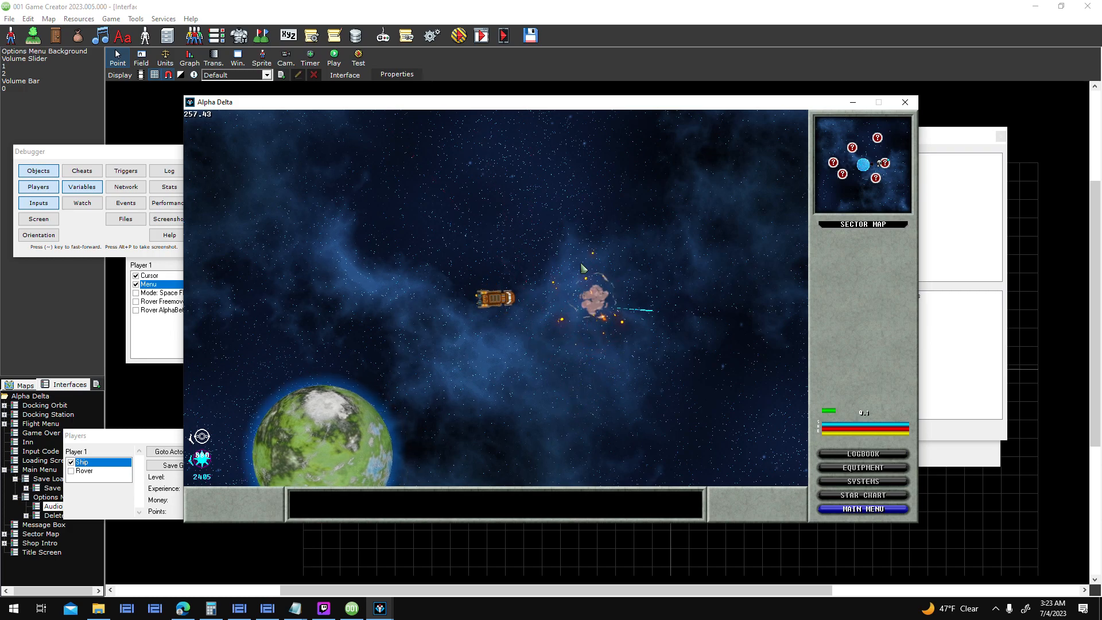
# - Reopen the in-game Audio Settings, raise the volume to 100, and toggle the master audio switch off and on
pyautogui.press('Escape')
pyautogui.click(525, 318)
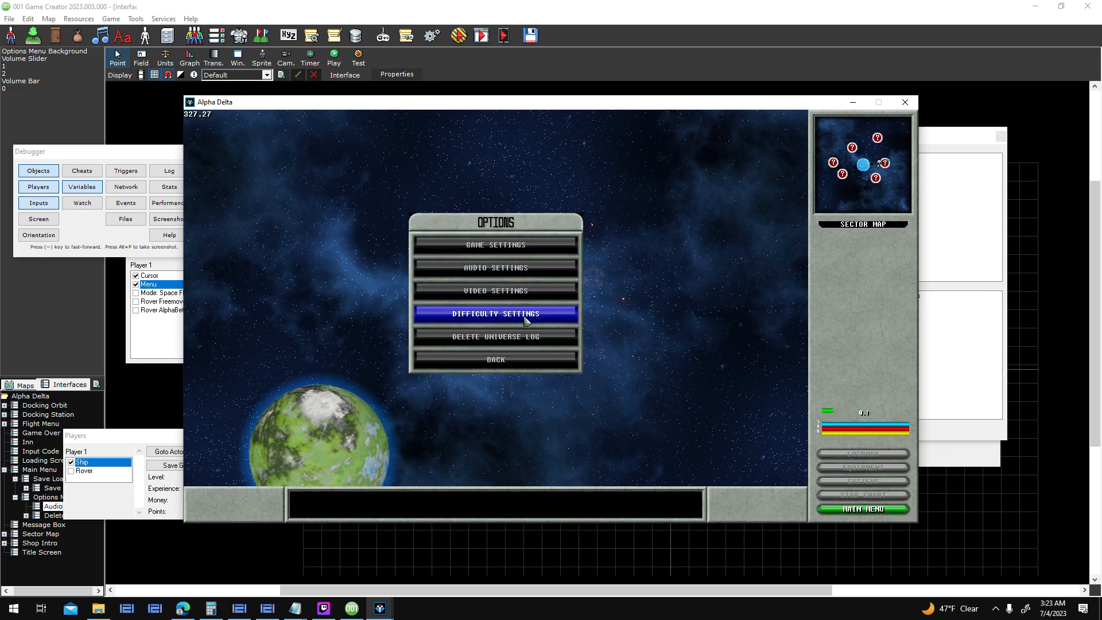
pyautogui.click(511, 268)
pyautogui.moveTo(489, 283); pyautogui.dragTo(604, 286)
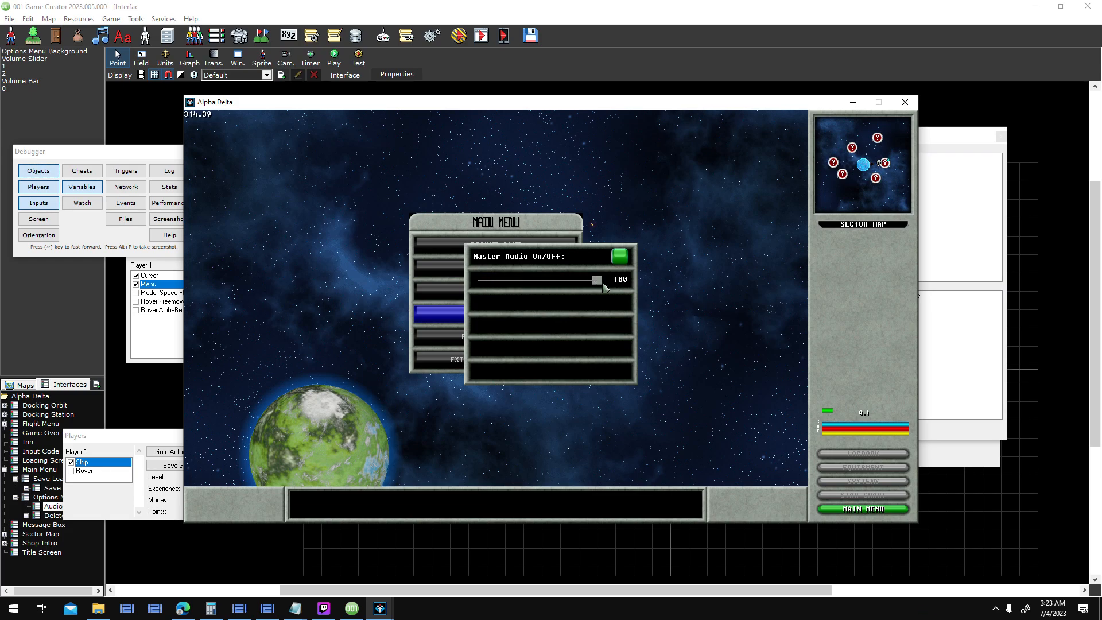
pyautogui.click(622, 258)
pyautogui.click(621, 258)
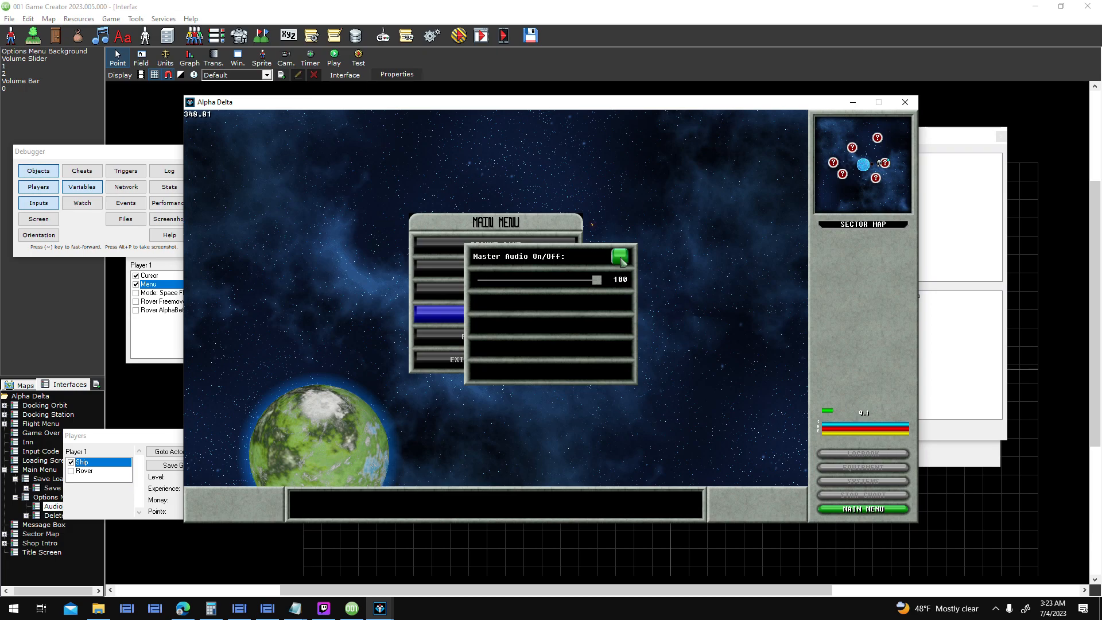
# - Push the volume slider past its maximum, reopen Audio Settings several times to check its position, and end the test run
pyautogui.moveTo(598, 282); pyautogui.dragTo(943, 287)
pyautogui.moveTo(599, 285); pyautogui.dragTo(665, 286)
pyautogui.press('Escape')
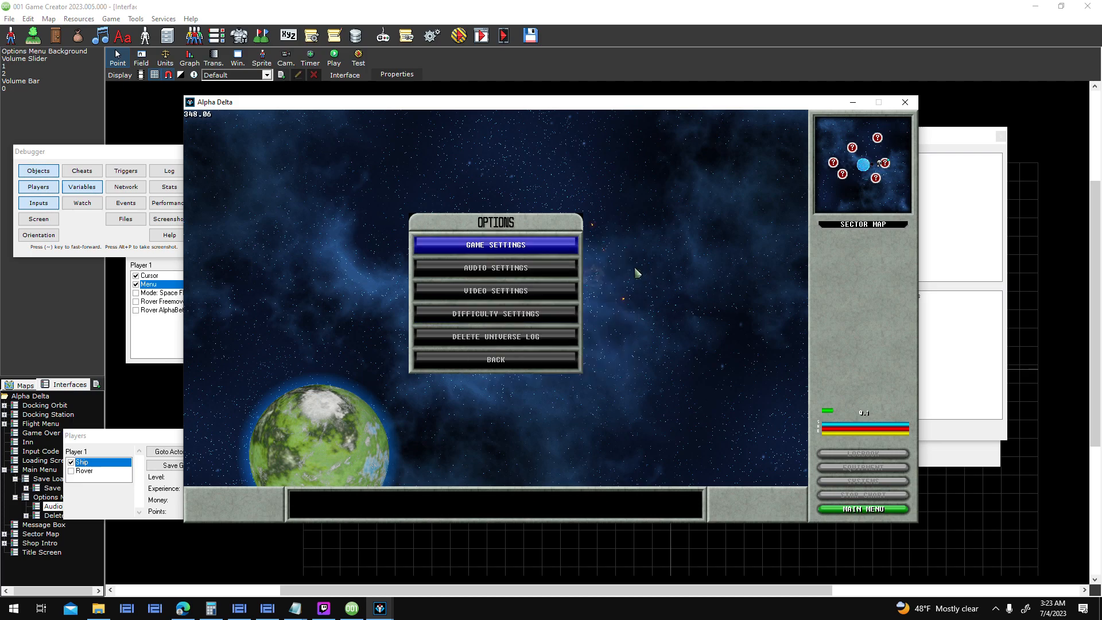
pyautogui.click(524, 271)
pyautogui.press('Escape')
pyautogui.click(526, 274)
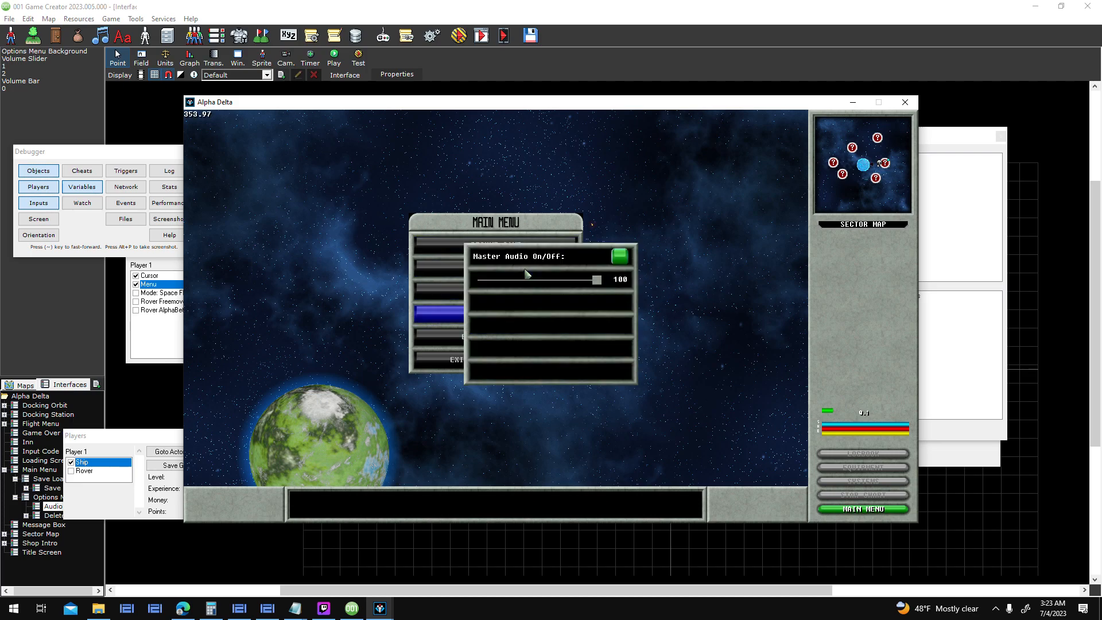
pyautogui.press('Escape')
pyautogui.click(521, 275)
pyautogui.press('Escape')
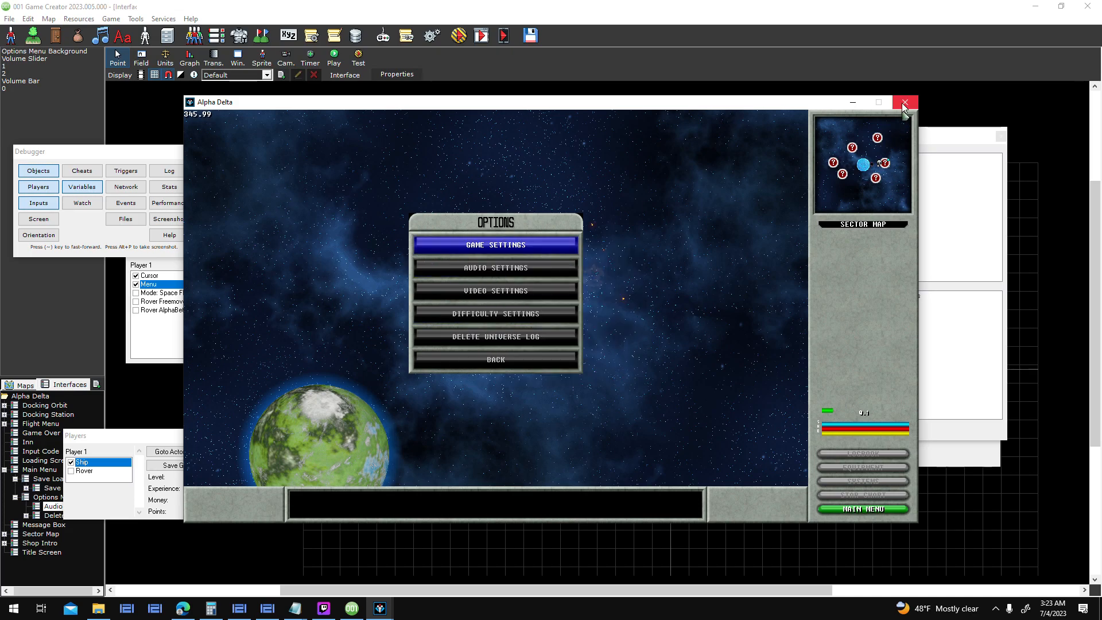
pyautogui.click(905, 102)
# - Copy the Condition Branch, Pan Interface and Change Text/Value events from the Options Menu's Interface entered script
pyautogui.click(55, 497)
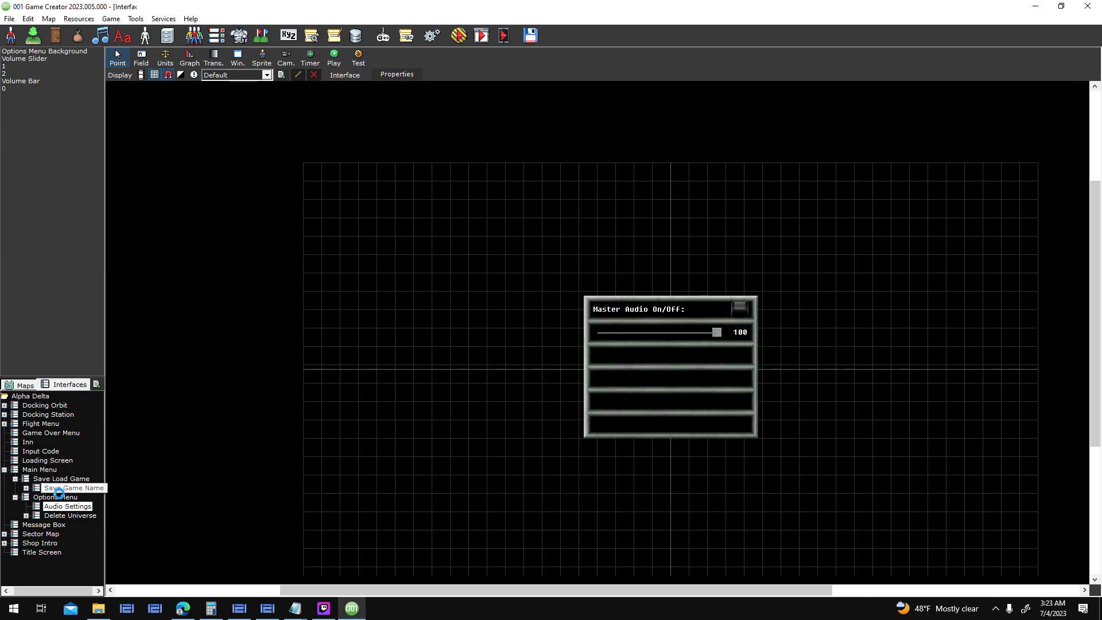
pyautogui.click(396, 76)
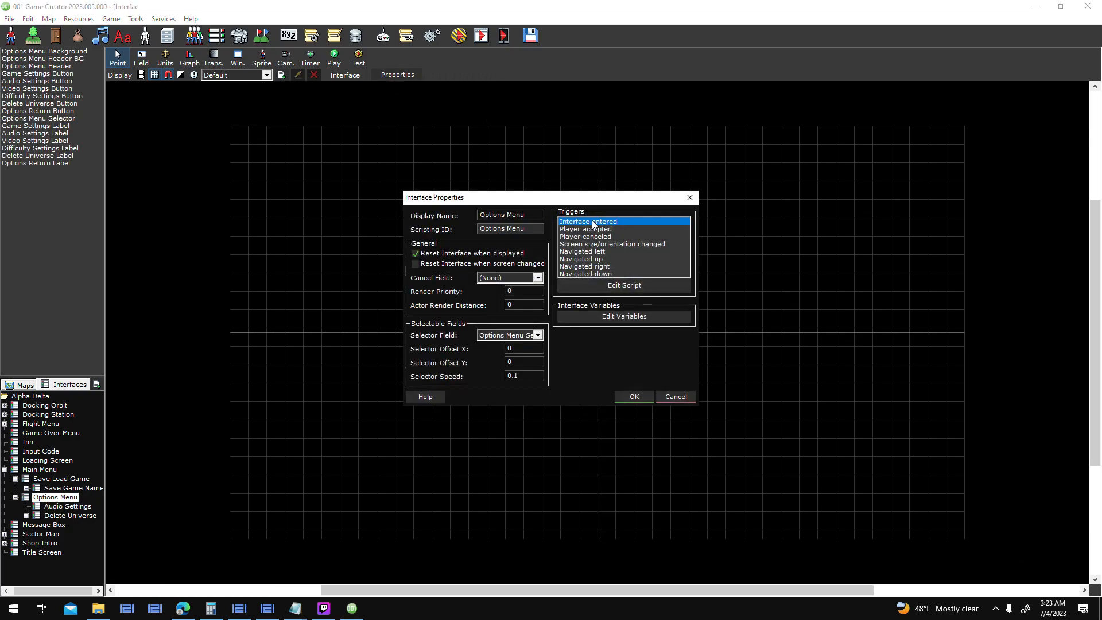
pyautogui.doubleClick(615, 222)
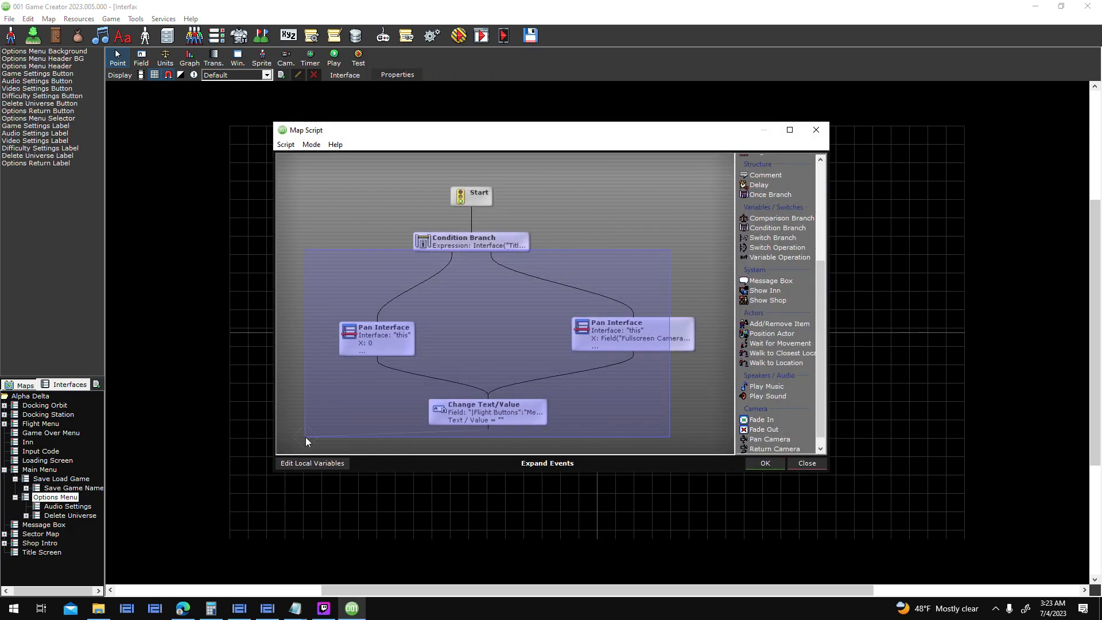
pyautogui.click(765, 464)
pyautogui.click(635, 398)
# - Paste the copied events into Audio Settings' Interface entered script, connect them to Start, and accept the script, leaving Options Menu unsaved
pyautogui.click(79, 510)
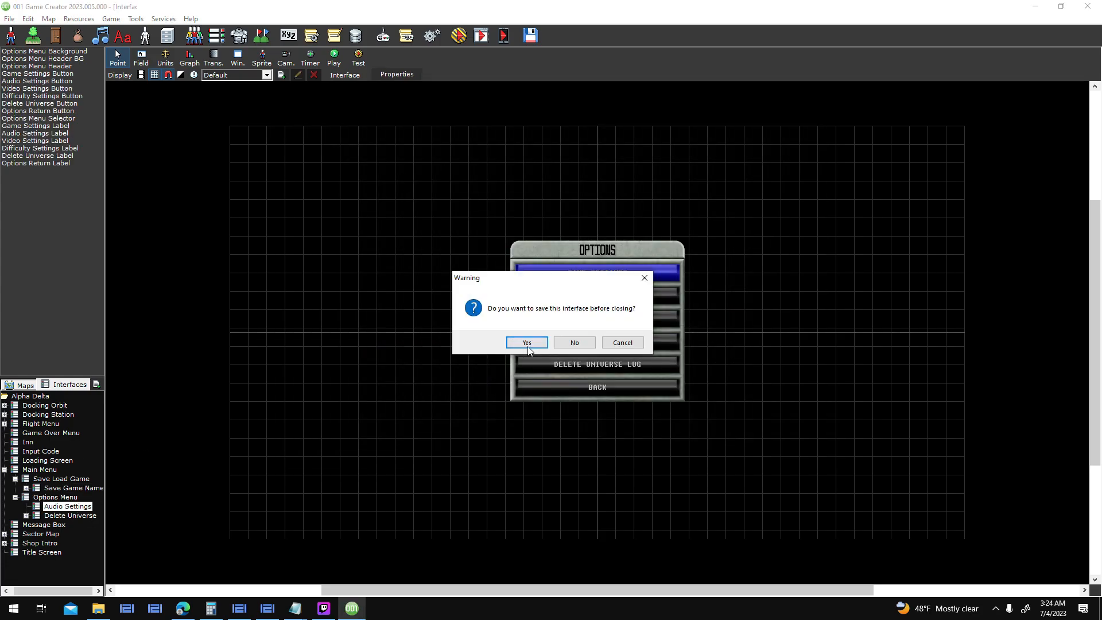
pyautogui.click(573, 343)
pyautogui.click(403, 79)
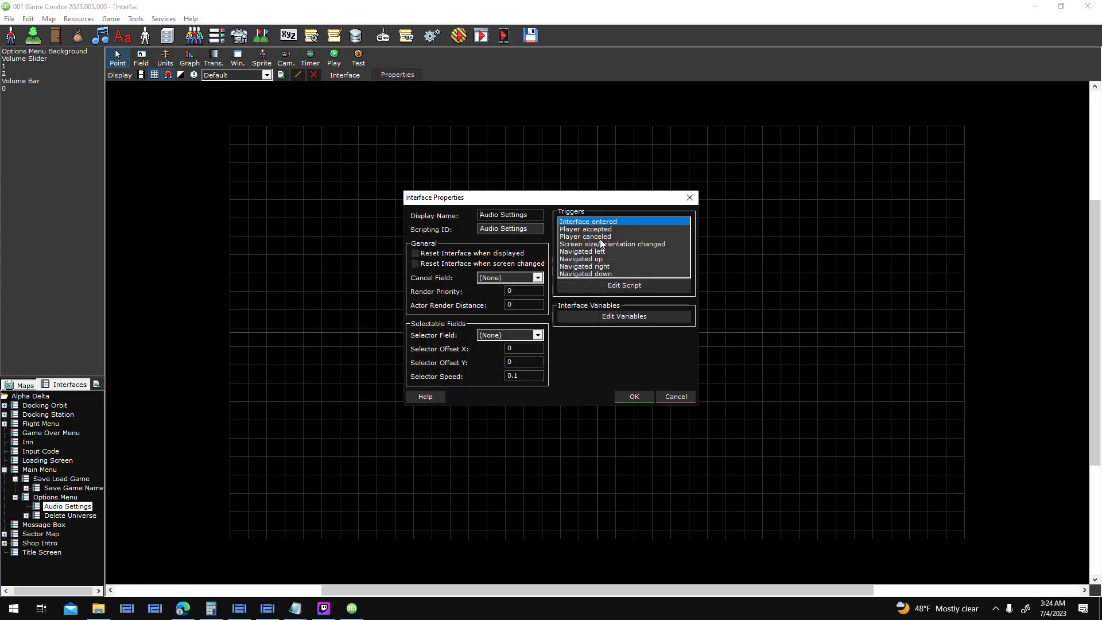
pyautogui.doubleClick(628, 221)
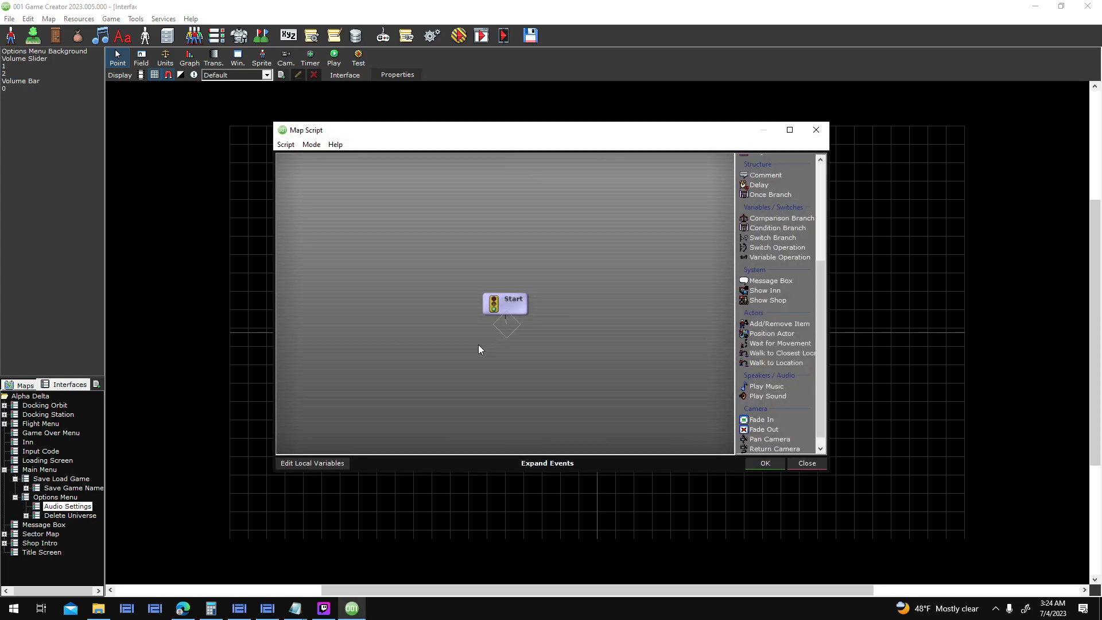
pyautogui.moveTo(532, 362); pyautogui.dragTo(490, 354)
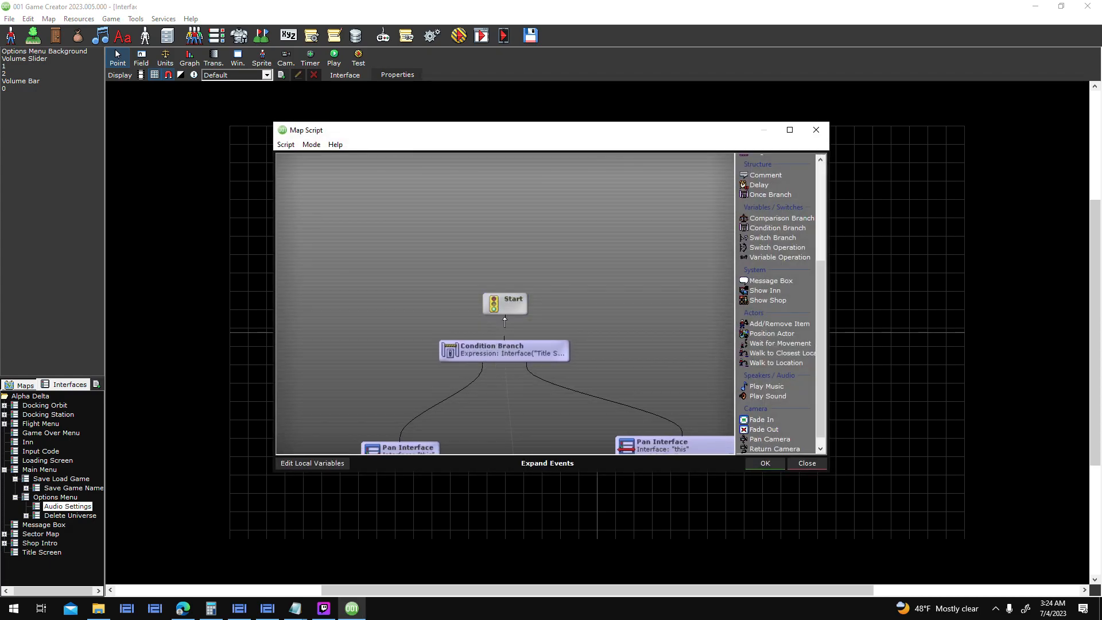
pyautogui.click(765, 463)
pyautogui.click(635, 397)
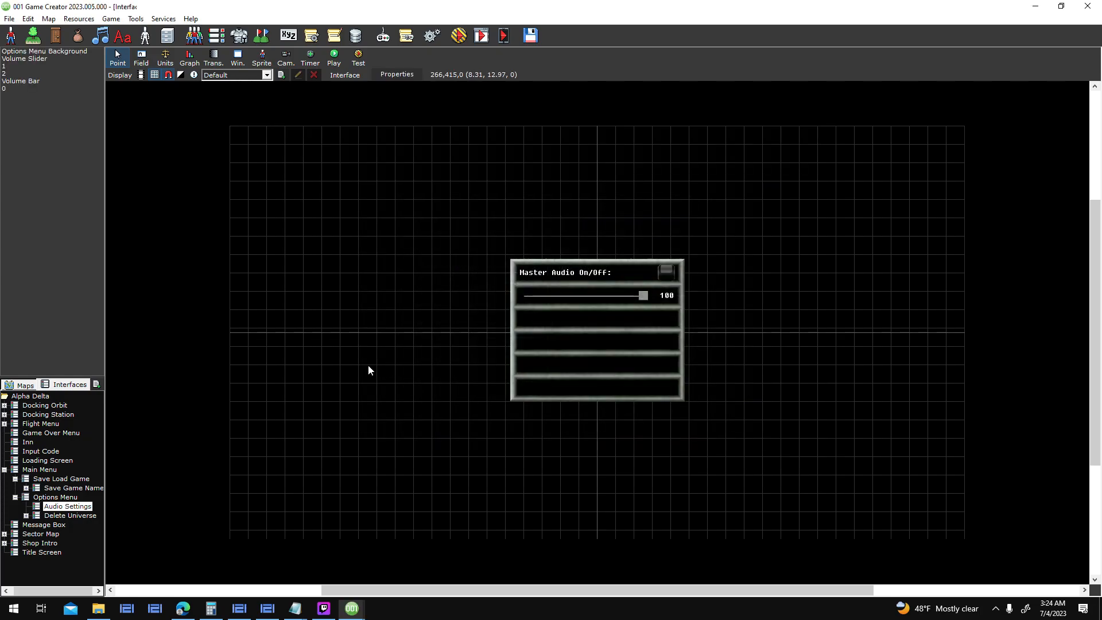
# - Save Audio Settings and copy the Options Menu Header BG into it, directly above the menu background
pyautogui.click(55, 497)
pyautogui.click(517, 343)
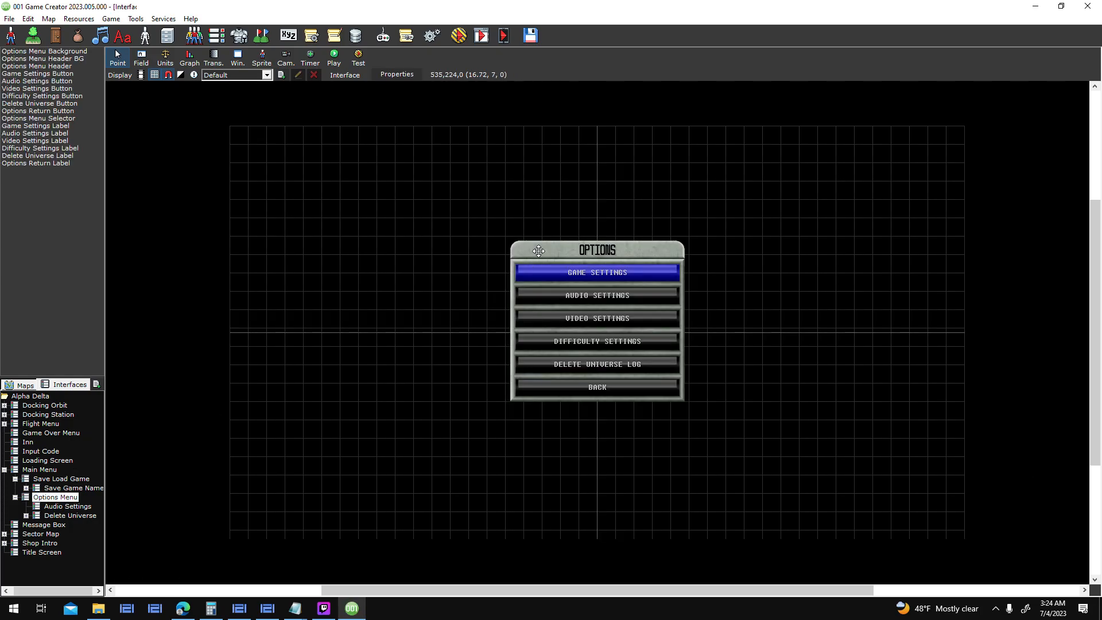
pyautogui.click(68, 506)
pyautogui.moveTo(533, 247); pyautogui.dragTo(531, 244)
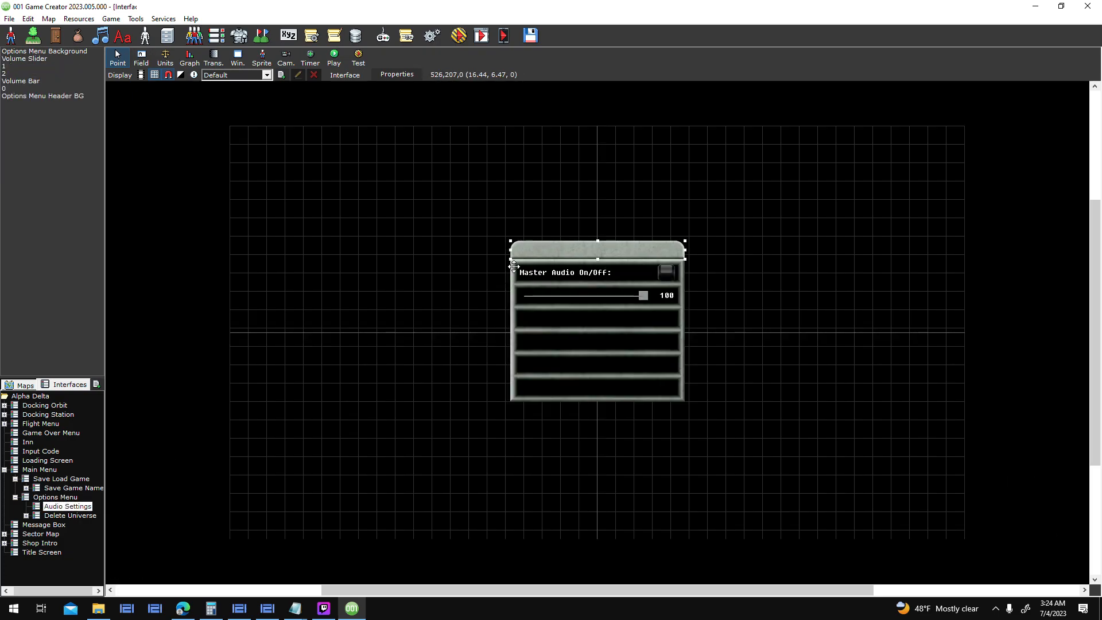
# - Save Audio Settings and copy the OPTIONS header text from the Options Menu onto its header bar
pyautogui.click(60, 497)
pyautogui.click(525, 337)
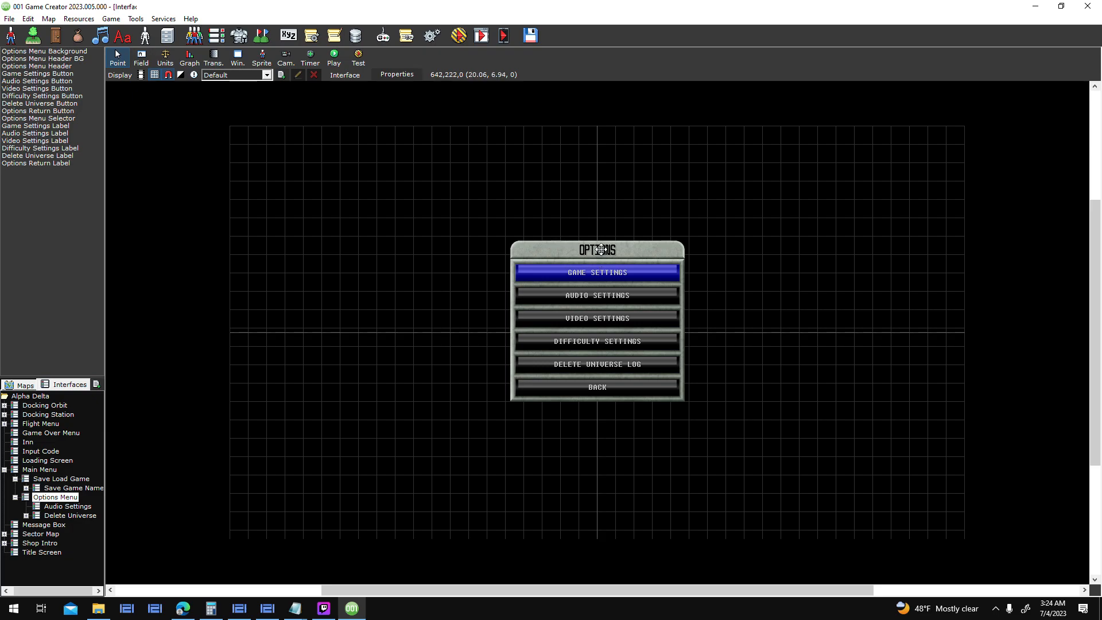
pyautogui.click(64, 515)
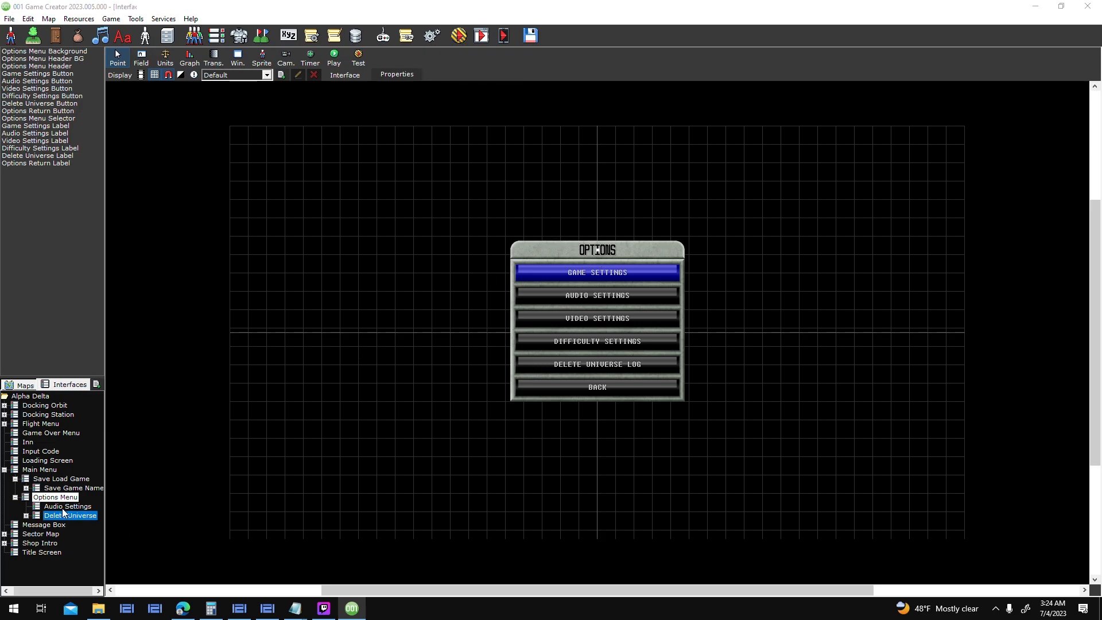
pyautogui.click(64, 506)
pyautogui.click(522, 340)
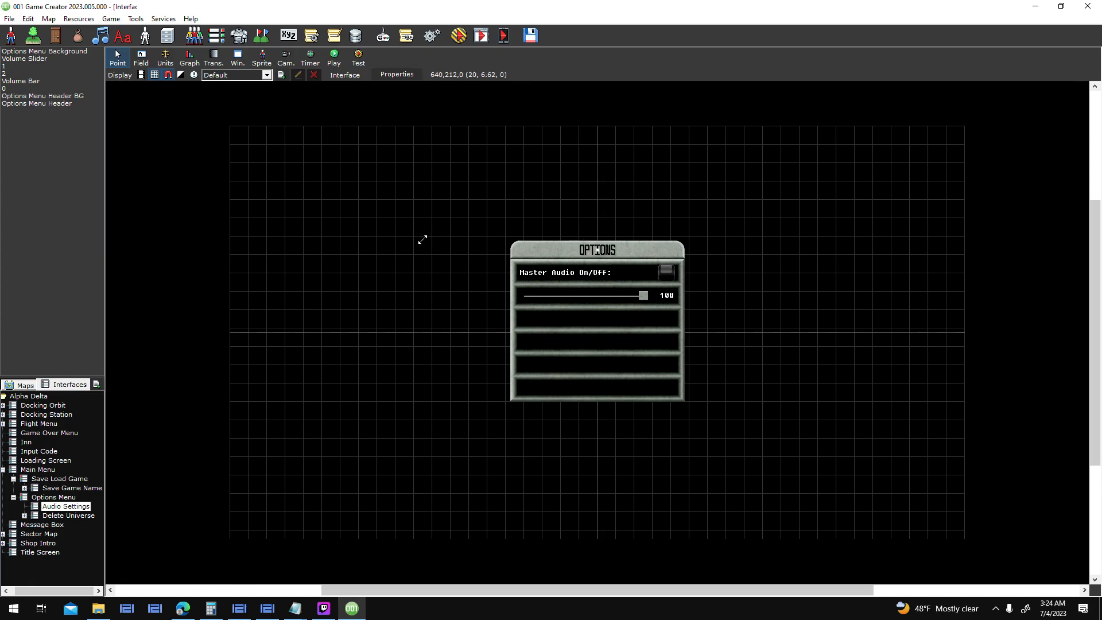
# - Change the copied header's initial text to AUDIO SETTINGS
pyautogui.doubleClick(506, 259)
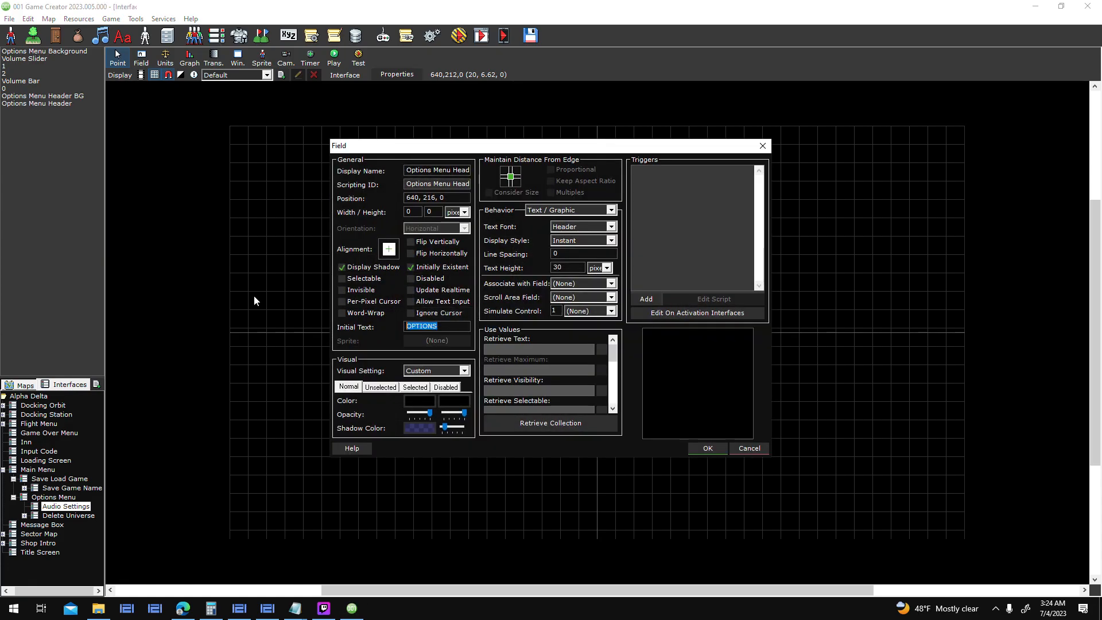
pyautogui.write('ADU')
pyautogui.write('UDIO SETTINGS')
pyautogui.press('Return')
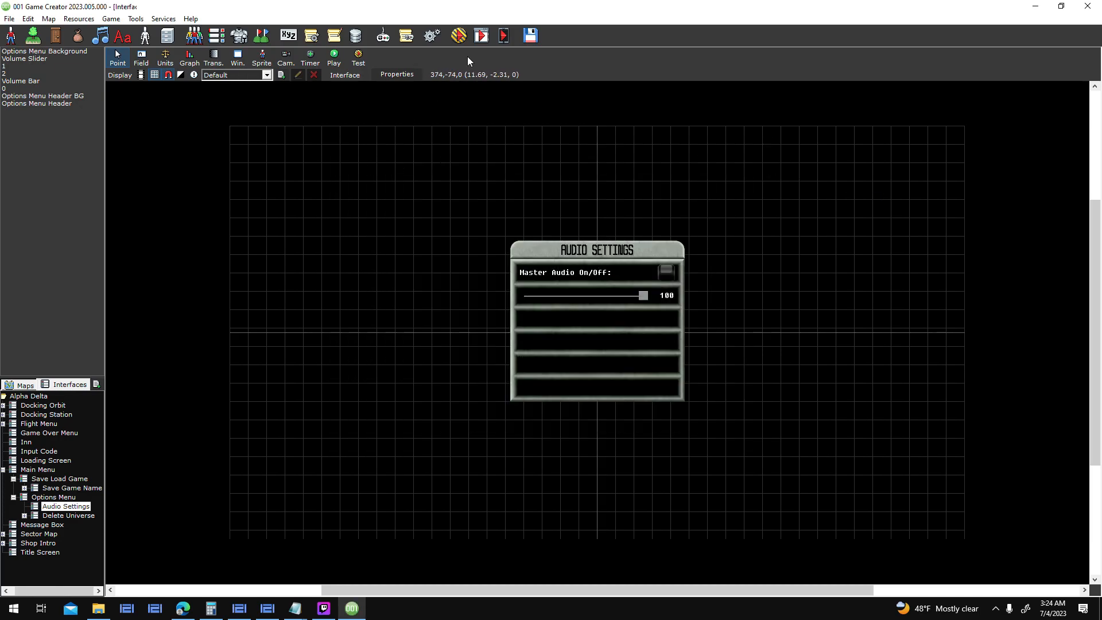
# - Test-run the game and open Audio Settings through the Main Menu's Options
pyautogui.click(459, 38)
pyautogui.press('Return')
pyautogui.press('Return')
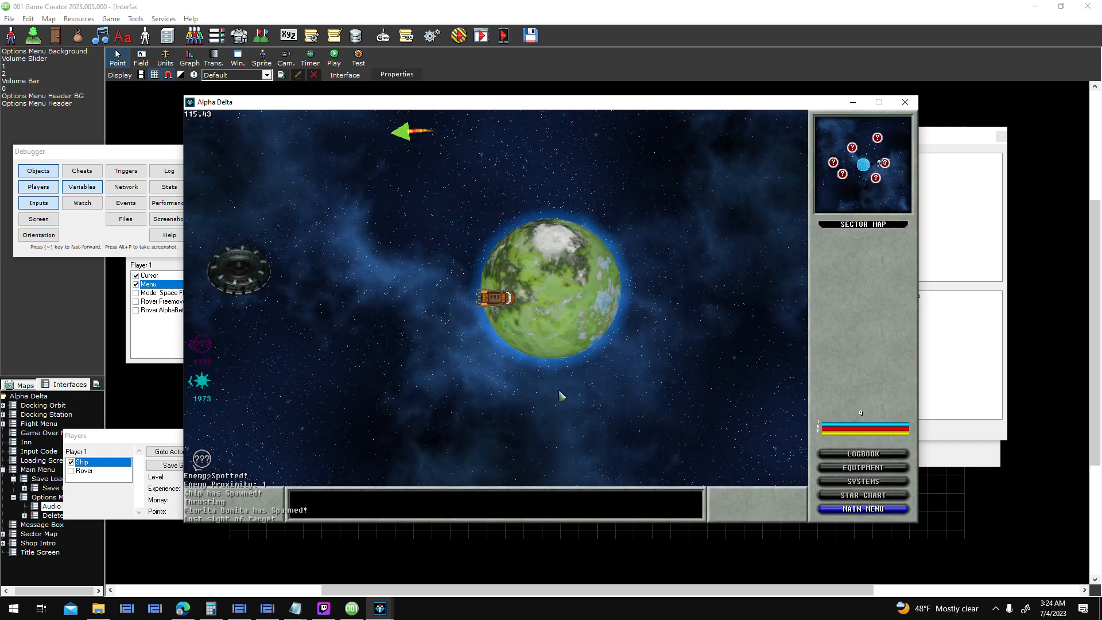
pyautogui.press('Escape')
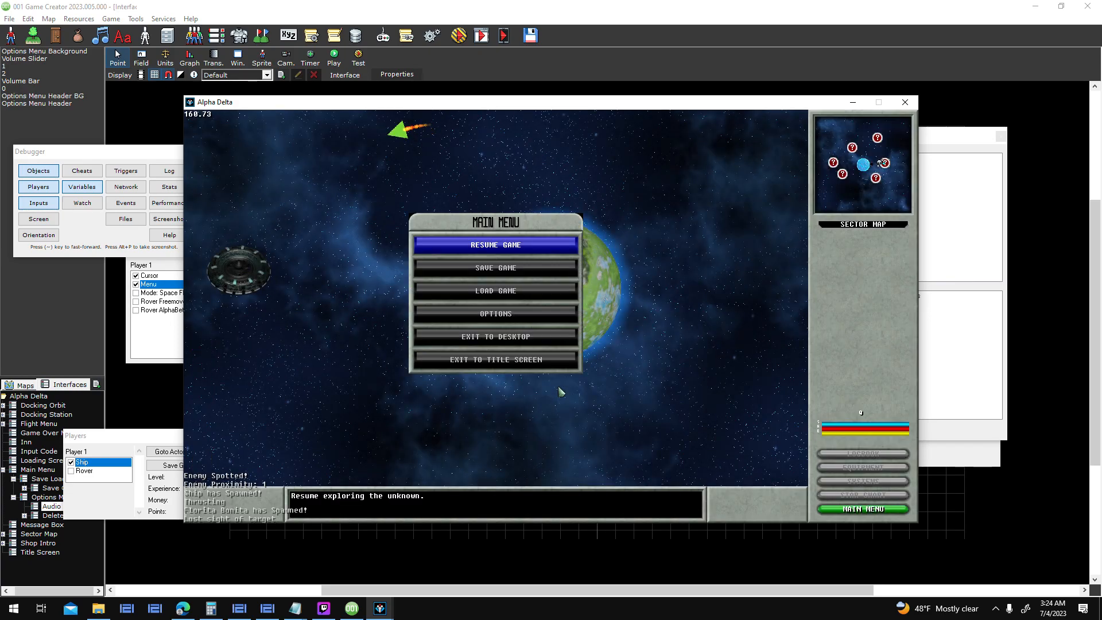
pyautogui.click(540, 310)
pyautogui.click(539, 270)
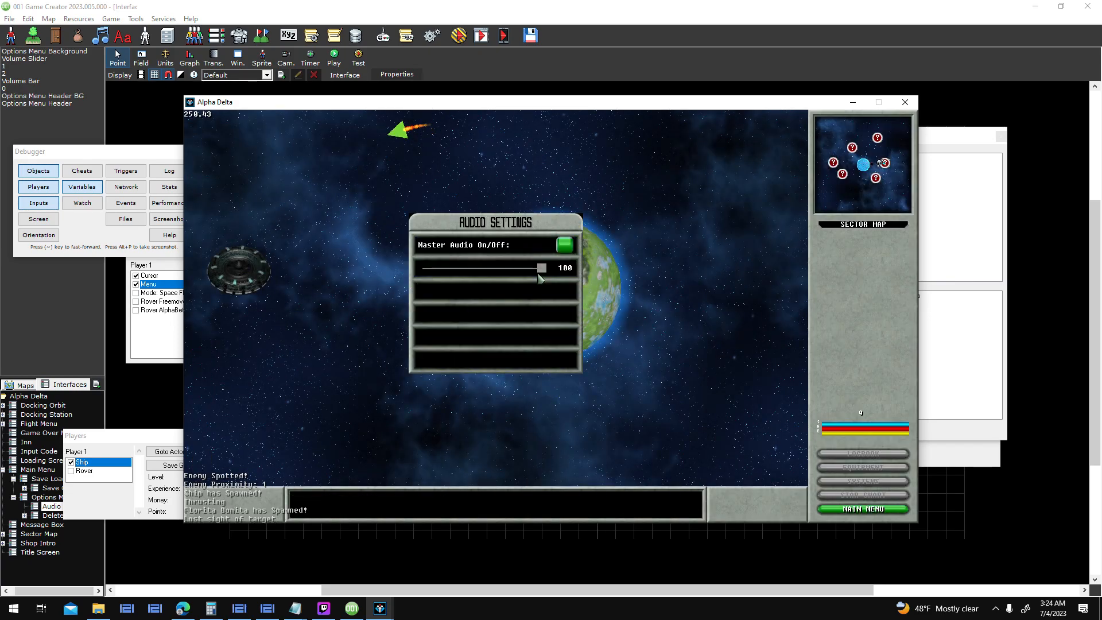
# - Test the volume slider's handle, back out to the Options menu, and reopen Audio Settings to try the slider again
pyautogui.moveTo(544, 275)
pyautogui.mouseDown()
pyautogui.moveTo(433, 285)
pyautogui.moveTo(550, 290)
pyautogui.mouseUp()
pyautogui.press('Escape')
pyautogui.press('Escape')
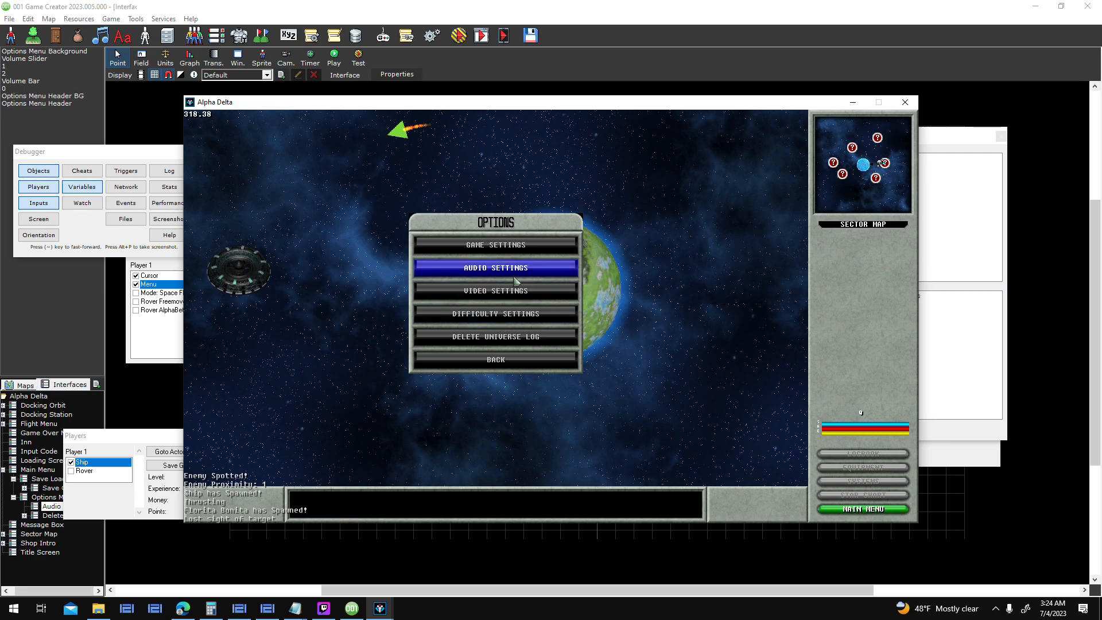
pyautogui.click(515, 317)
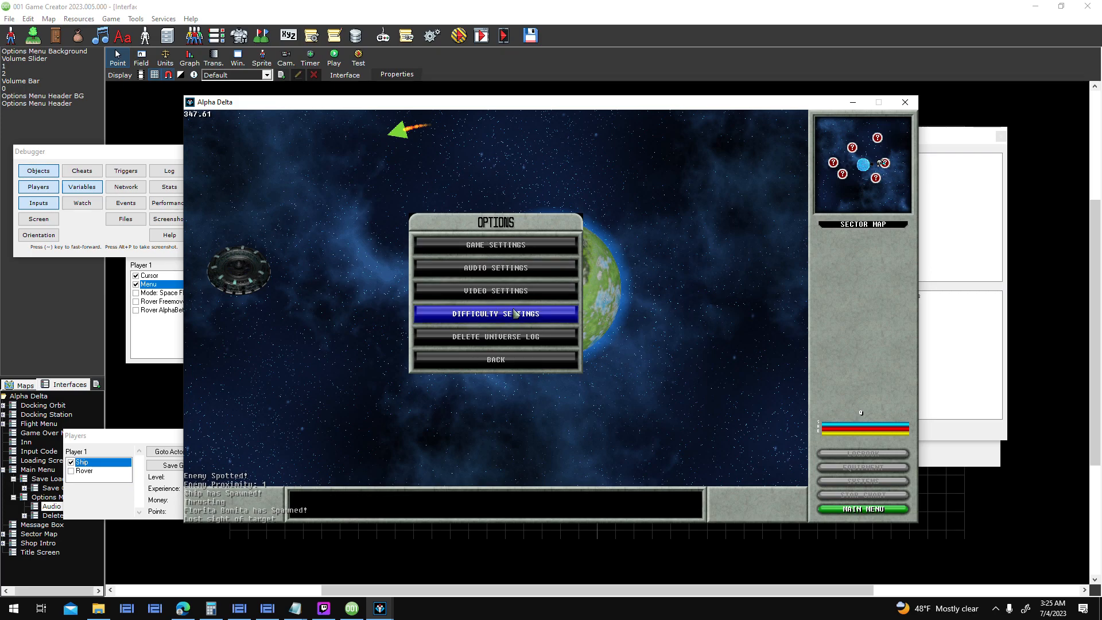
pyautogui.click(522, 275)
pyautogui.moveTo(521, 275); pyautogui.dragTo(575, 274)
# - Toggle Master Audio off and on, then move the volume slider to its minimum and back to its maximum
pyautogui.click(565, 248)
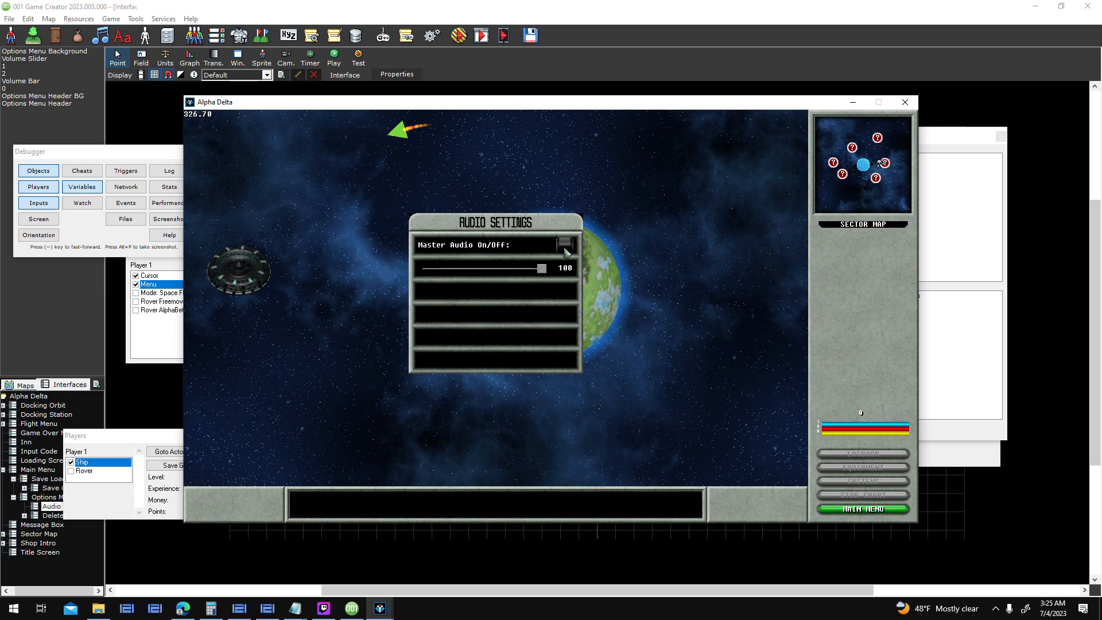
pyautogui.click(565, 246)
pyautogui.moveTo(542, 269); pyautogui.dragTo(193, 306)
pyautogui.moveTo(423, 269); pyautogui.dragTo(580, 270)
pyautogui.click(912, 104)
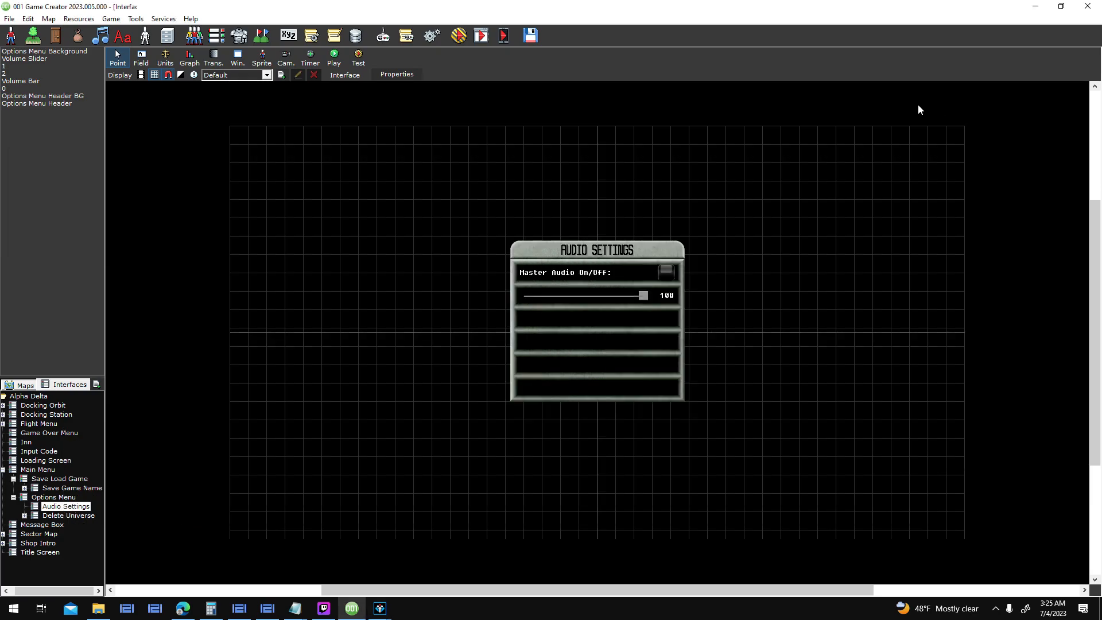
# - Bring the running game back up, lower the volume slider to about halfway, and close the game
pyautogui.moveTo(380, 607)
pyautogui.click(158, 560)
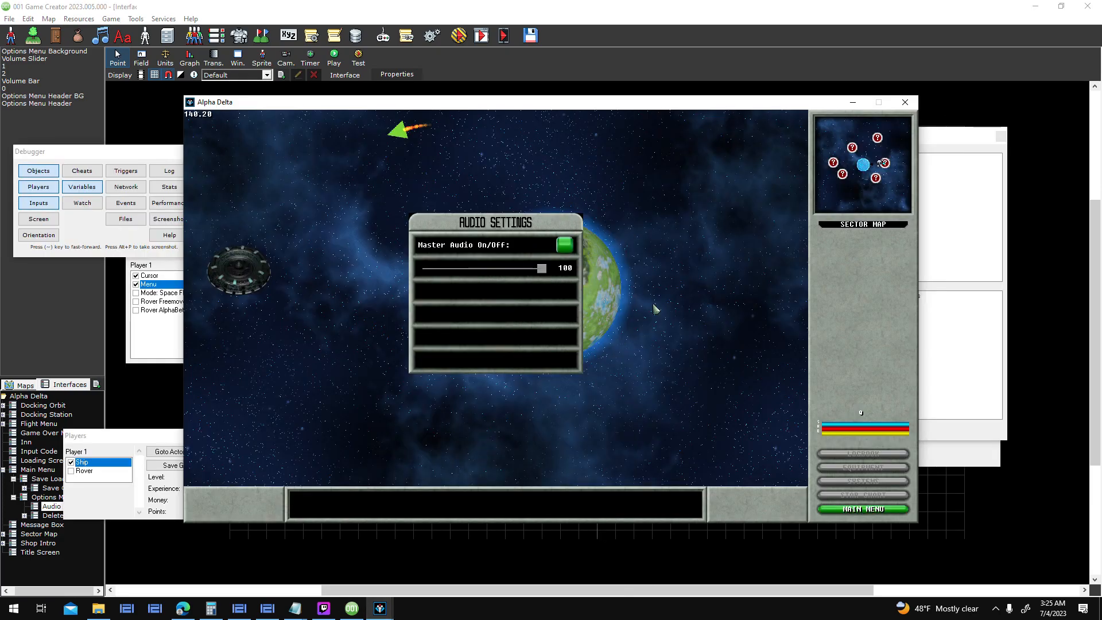
pyautogui.moveTo(544, 270)
pyautogui.mouseDown()
pyautogui.moveTo(471, 271)
pyautogui.moveTo(545, 271)
pyautogui.mouseUp()
pyautogui.moveTo(542, 270); pyautogui.dragTo(484, 270)
pyautogui.click(905, 102)
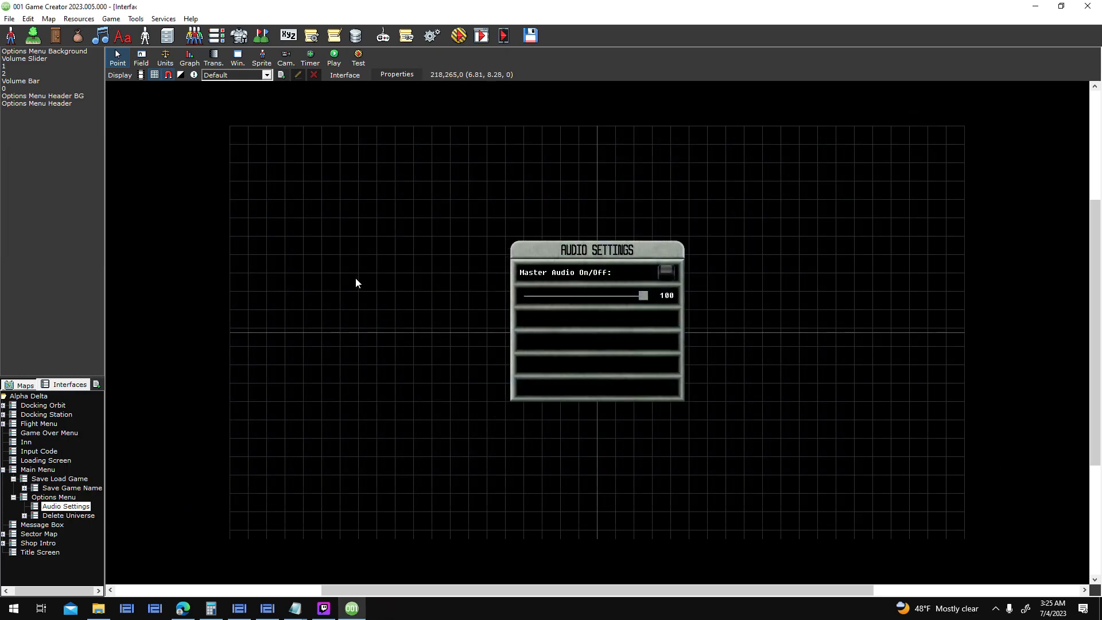
# - Examine the planned Game Settings and Audio Settings entries in Game Settings.txt in Notepad, including the AI Voice On/Off line
pyautogui.click(597, 268)
pyautogui.moveTo(295, 609)
pyautogui.click(293, 567)
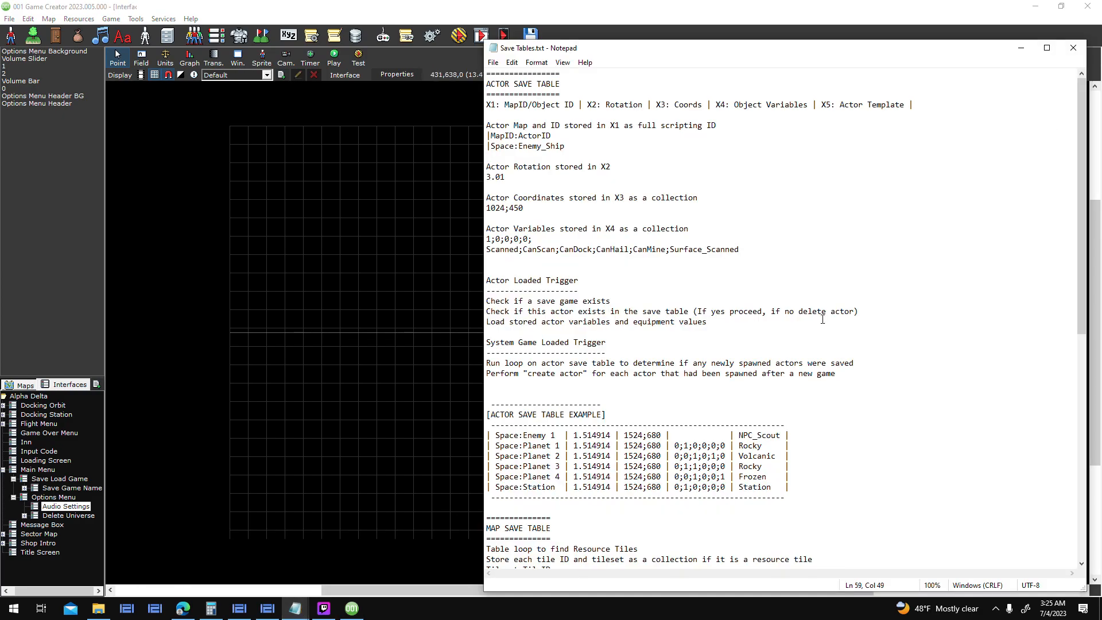
pyautogui.click(372, 449)
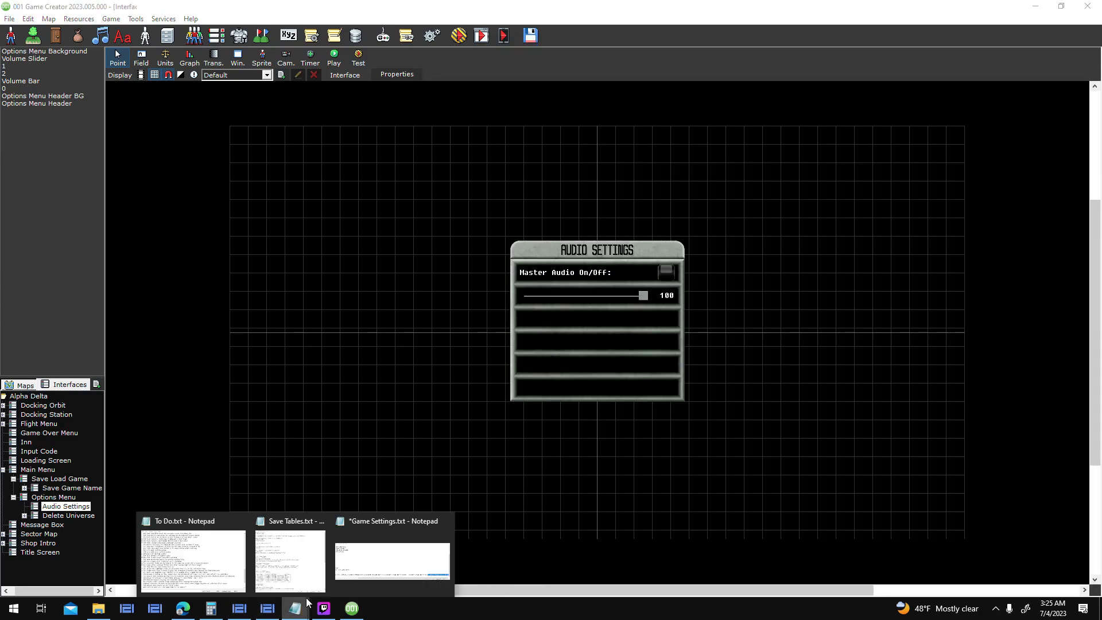
pyautogui.click(388, 564)
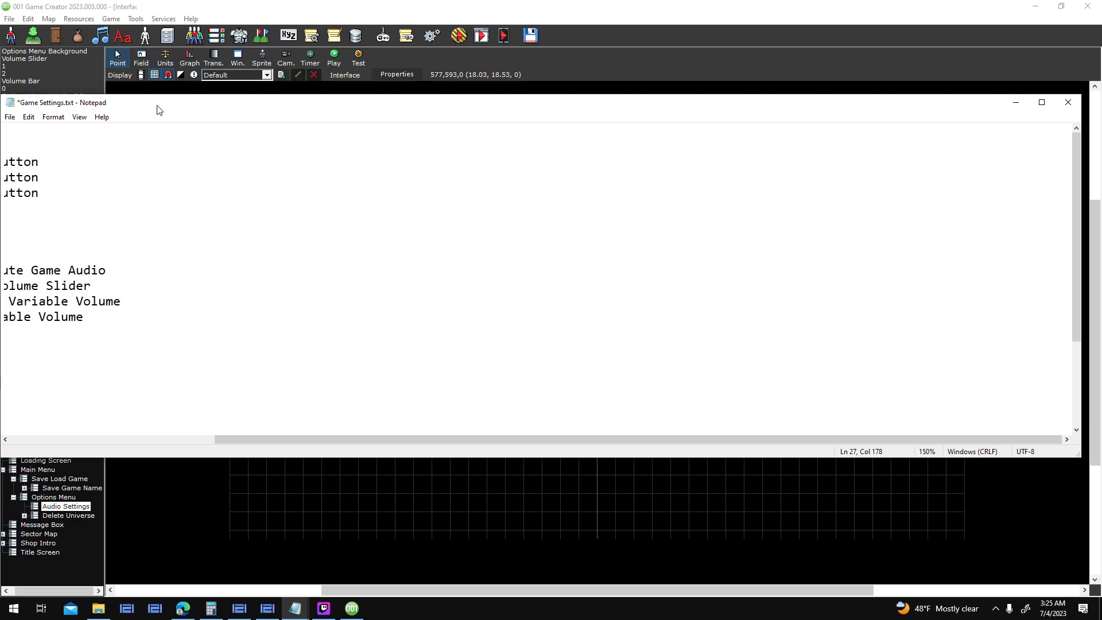
pyautogui.moveTo(159, 109); pyautogui.dragTo(447, 141)
pyautogui.moveTo(292, 242); pyautogui.dragTo(732, 272)
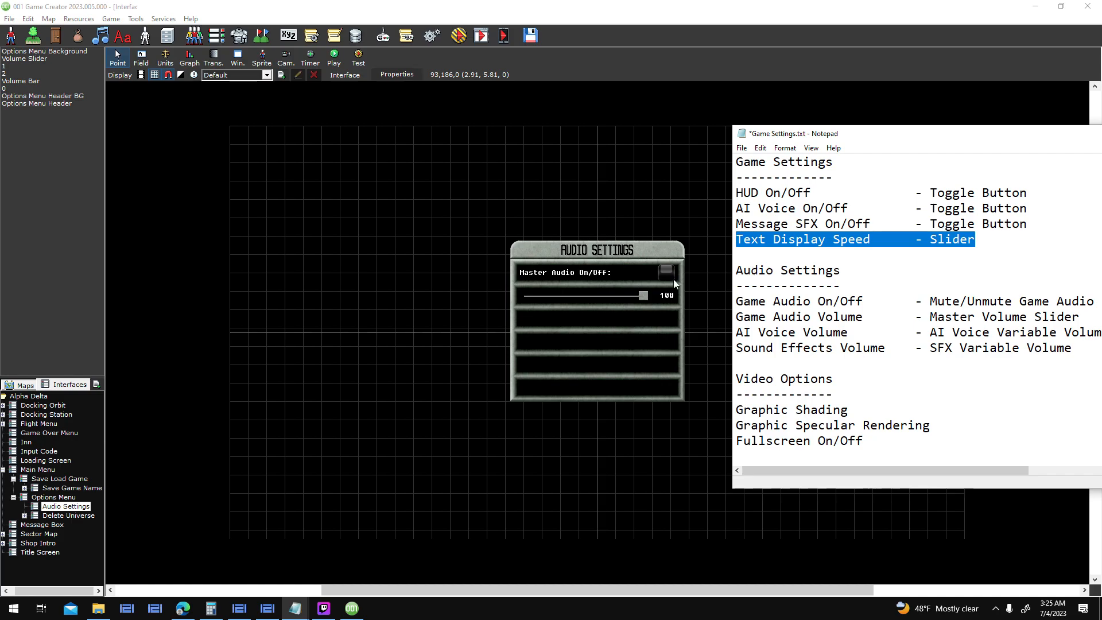
pyautogui.click(820, 318)
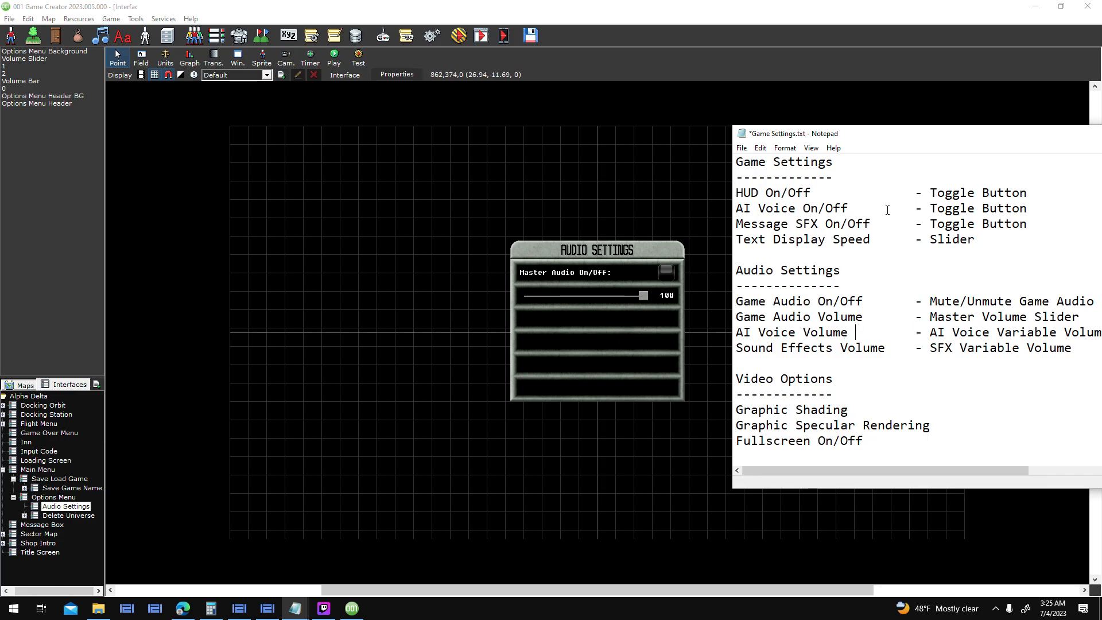
pyautogui.moveTo(1030, 205); pyautogui.dragTo(736, 208)
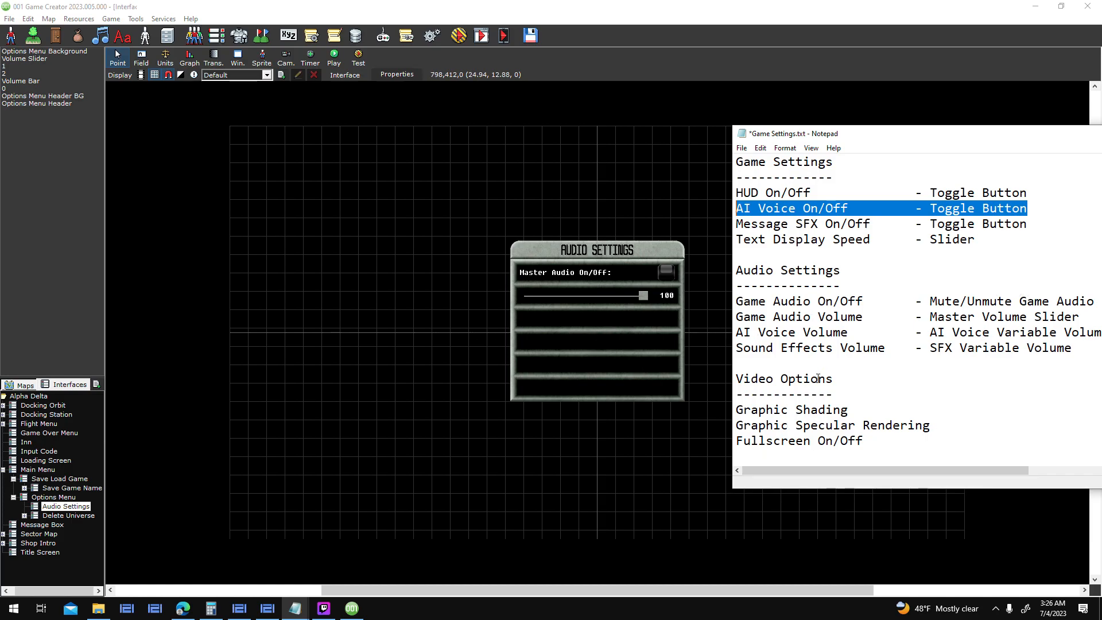
# - Switch back to 001 Game Creator and paste a copy of the Master Audio On/Off label into the third row
pyautogui.click(708, 278)
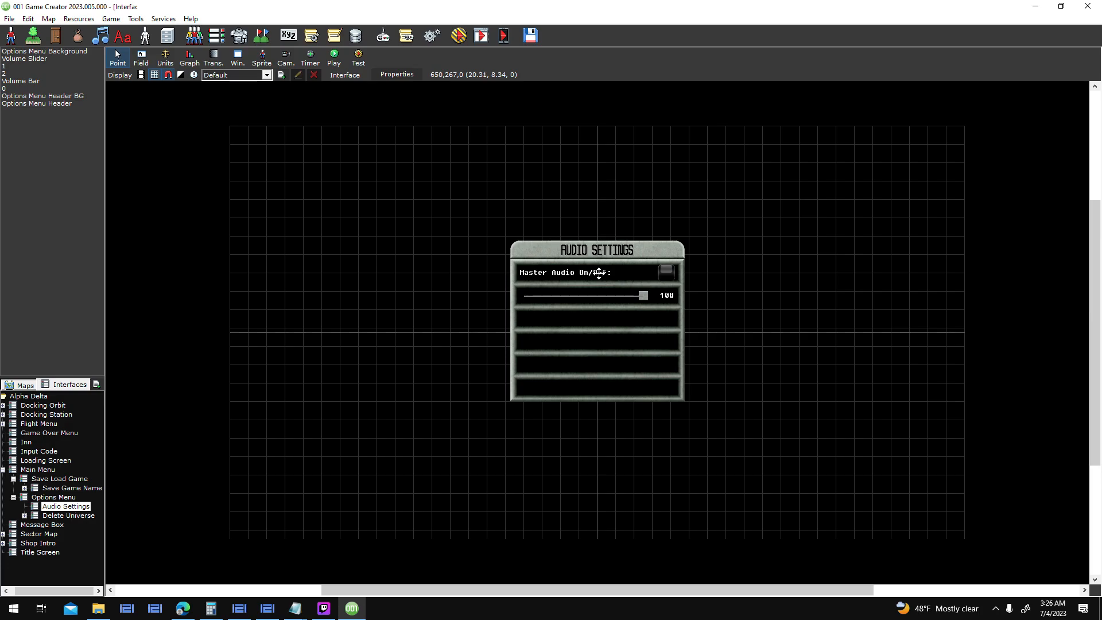
pyautogui.hotkey('ctrl', 'v')
pyautogui.moveTo(553, 316); pyautogui.dragTo(527, 319)
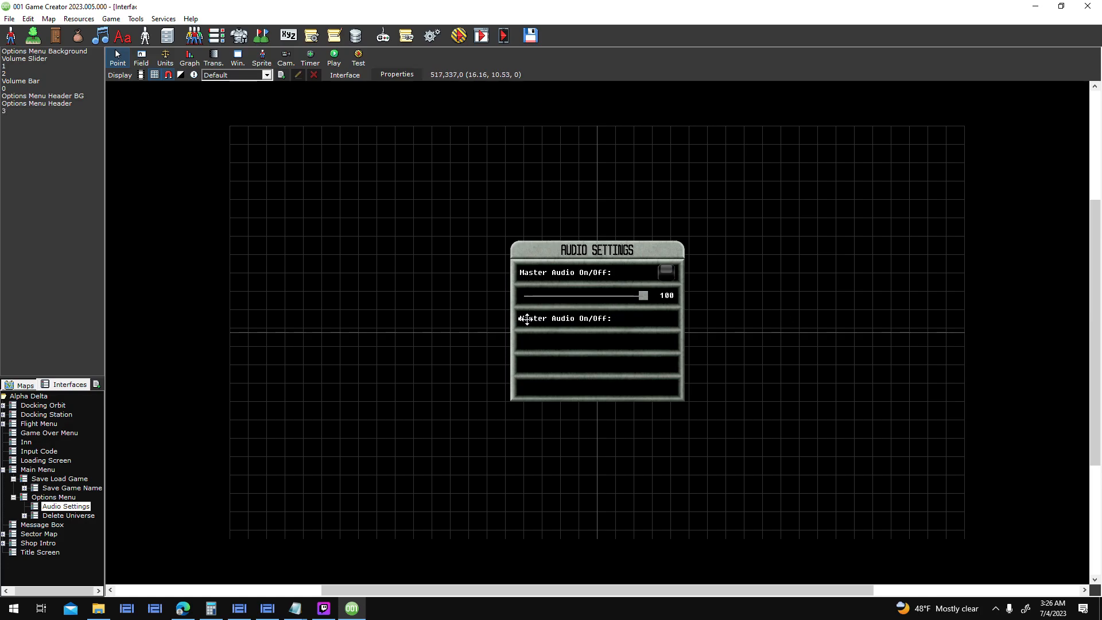
# - Change the copied label's initial text to "AI Audio On/Off:"
pyautogui.doubleClick(602, 317)
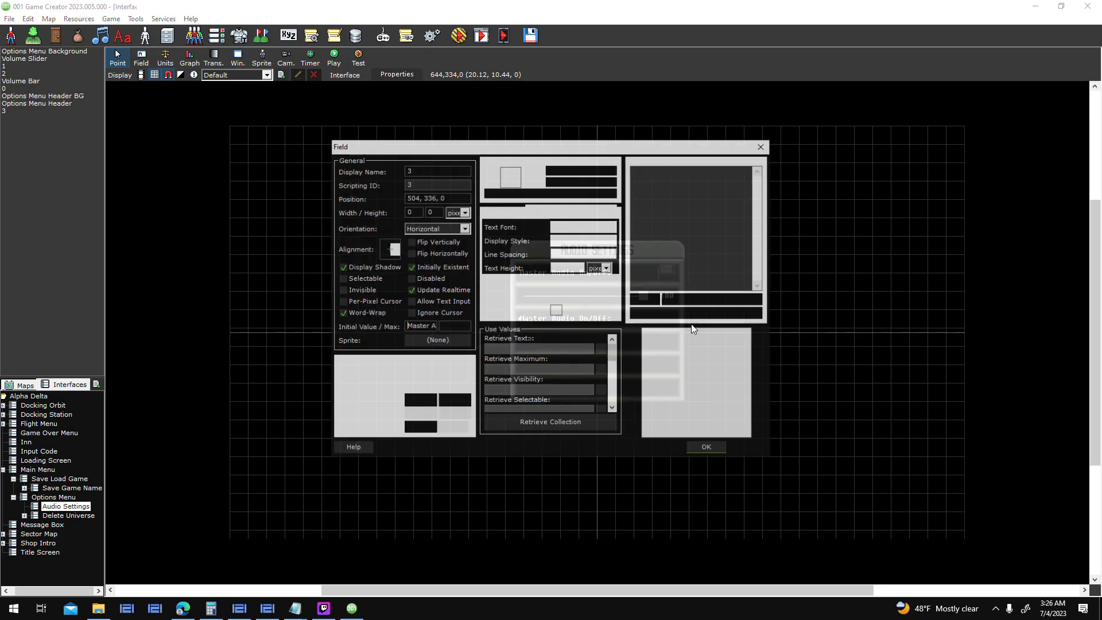
pyautogui.moveTo(685, 146); pyautogui.dragTo(421, 125)
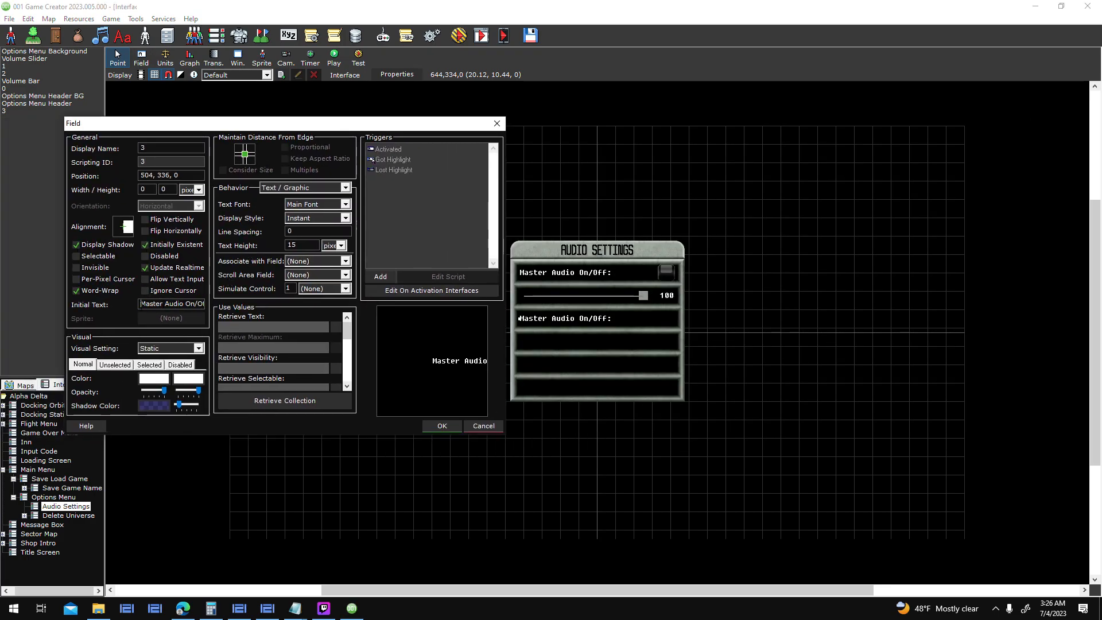
pyautogui.hotkey('ctrl', 'a')
pyautogui.write('A')
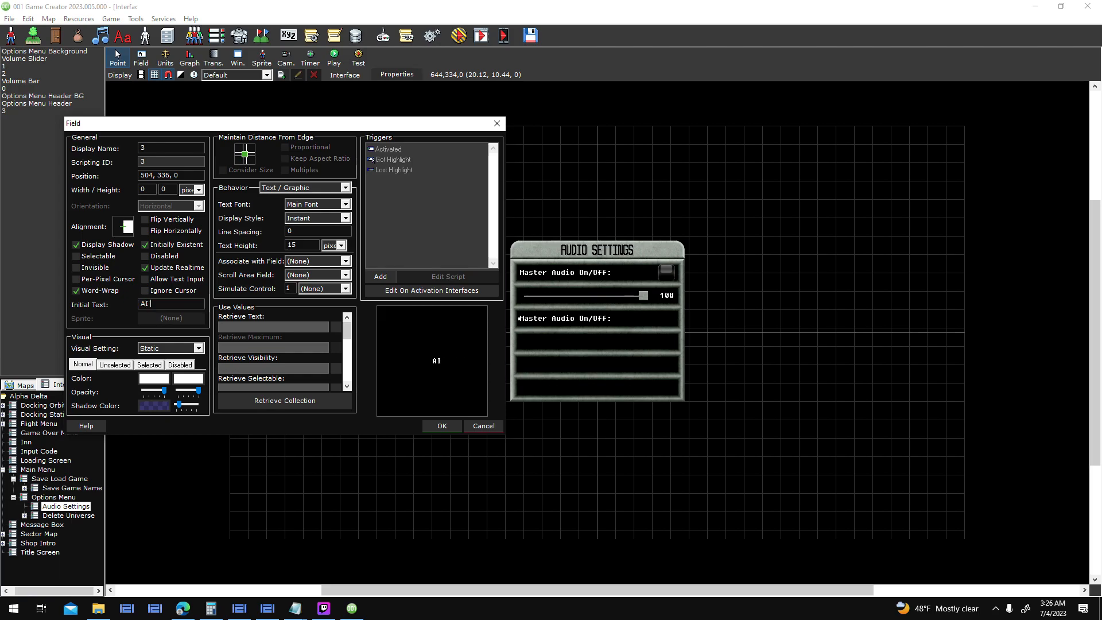
pyautogui.write('I Audioi Volume O')
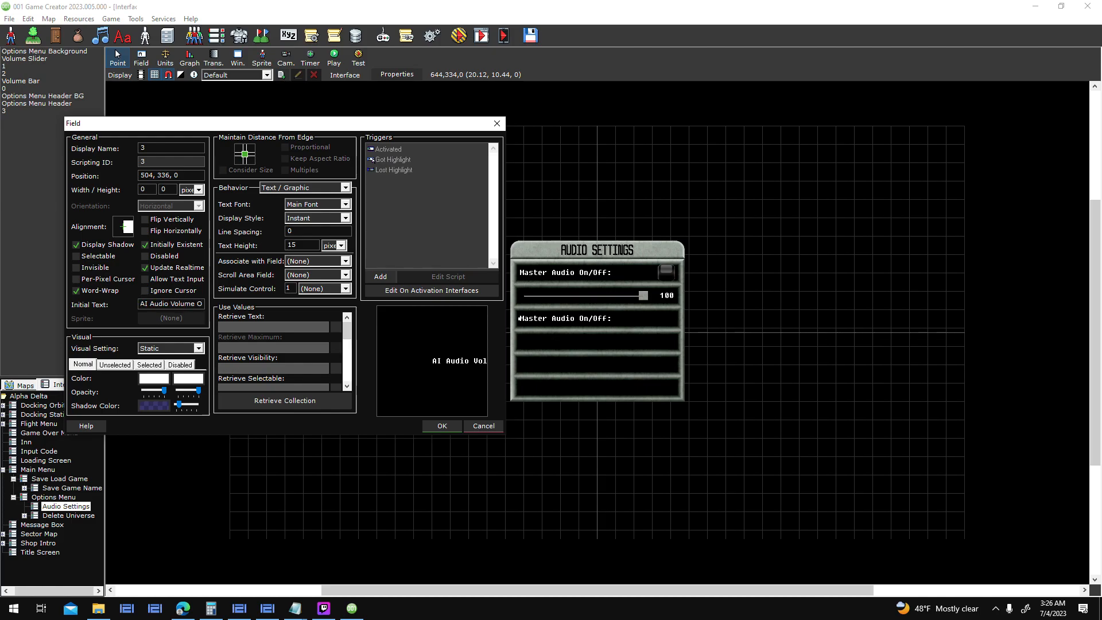
pyautogui.press('BackSpace')
pyautogui.press('BackSpace')
pyautogui.press('BackSpace')
pyautogui.press('BackSpace')
pyautogui.press('BackSpace')
pyautogui.press('BackSpace')
pyautogui.press('BackSpace')
pyautogui.press('BackSpace')
pyautogui.write('ON/O')
pyautogui.press('Return')
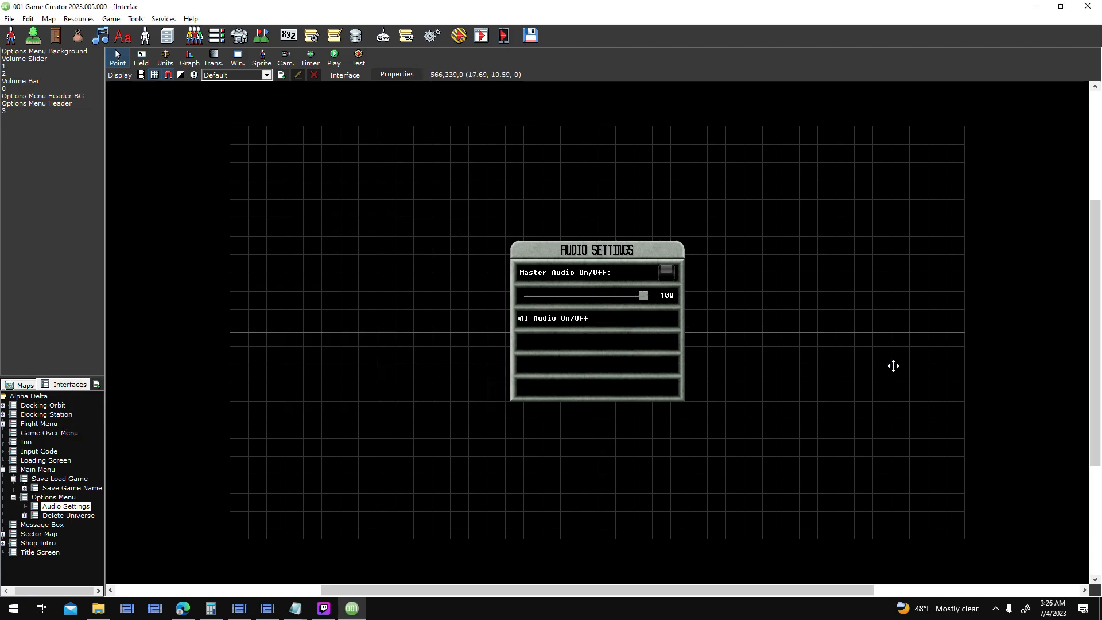
pyautogui.press('Return')
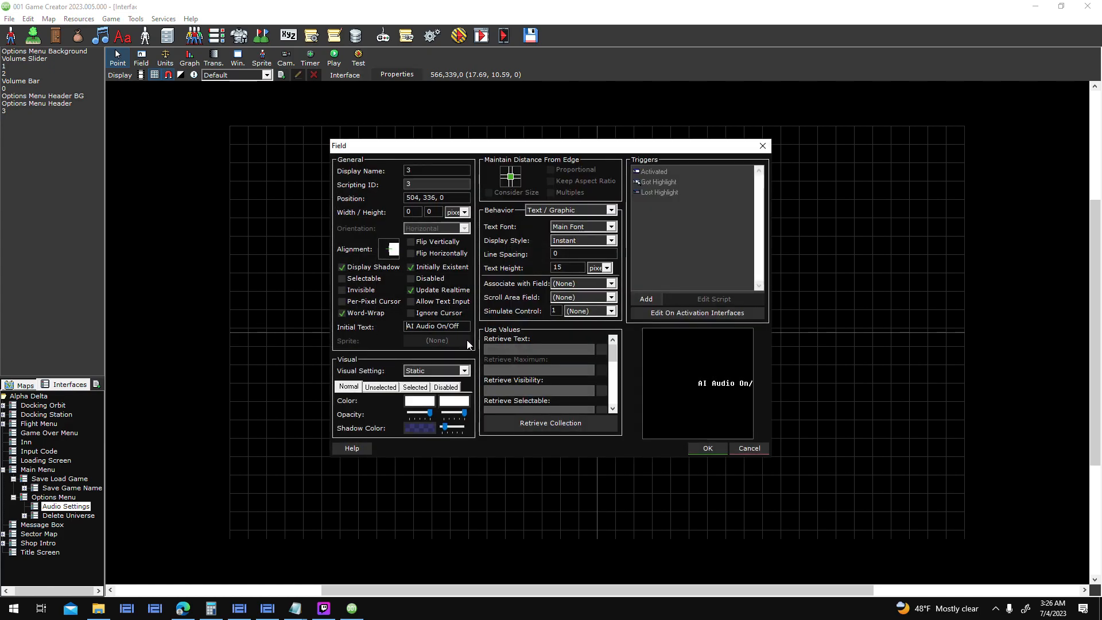
pyautogui.press('Return')
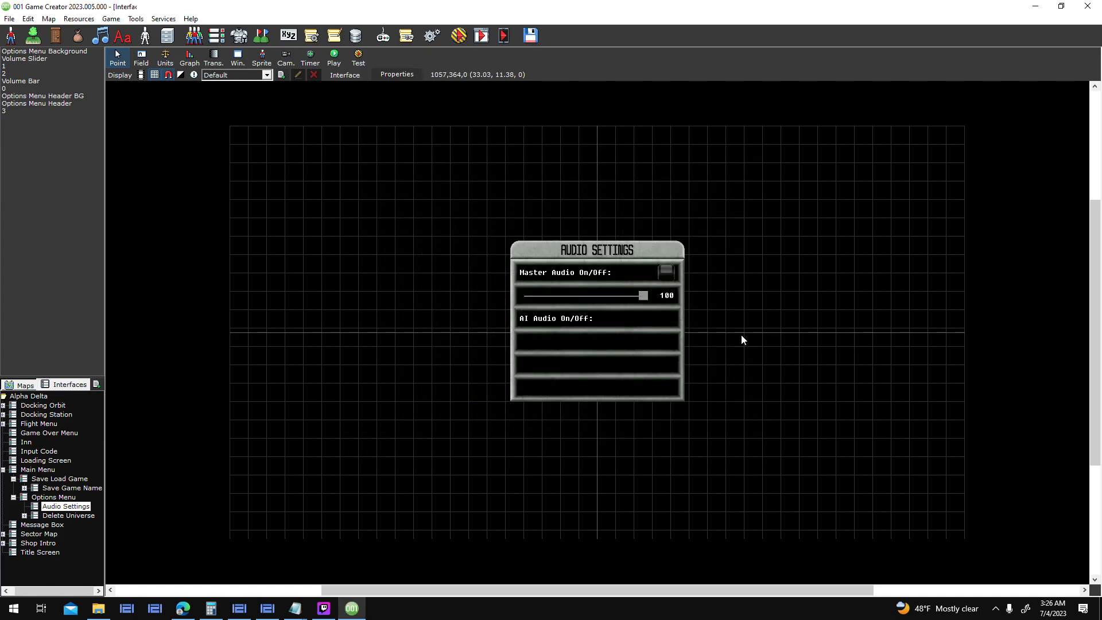
# - Duplicate the AI Audio On/Off label, moving the original to the fifth row and placing the copy in the third row
pyautogui.hotkey('ctrl', 'v')
pyautogui.moveTo(537, 365); pyautogui.dragTo(470, 342)
pyautogui.moveTo(559, 328); pyautogui.dragTo(559, 363)
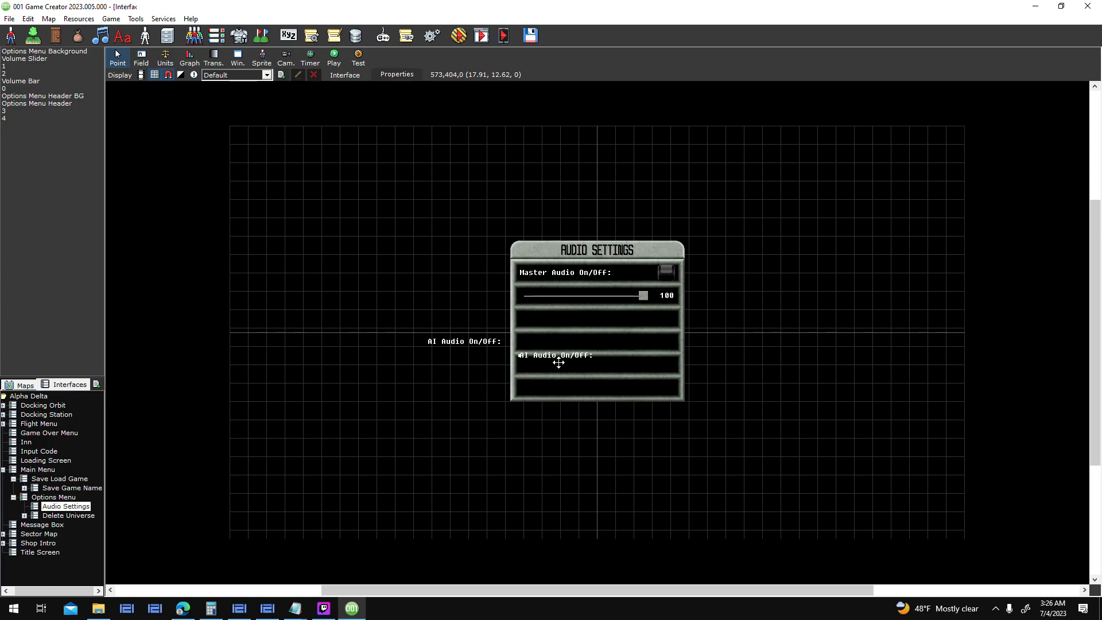
pyautogui.moveTo(492, 336); pyautogui.dragTo(572, 317)
# - Change the third-row label's initial text to "Sound Effects On/Off:"
pyautogui.doubleClick(515, 323)
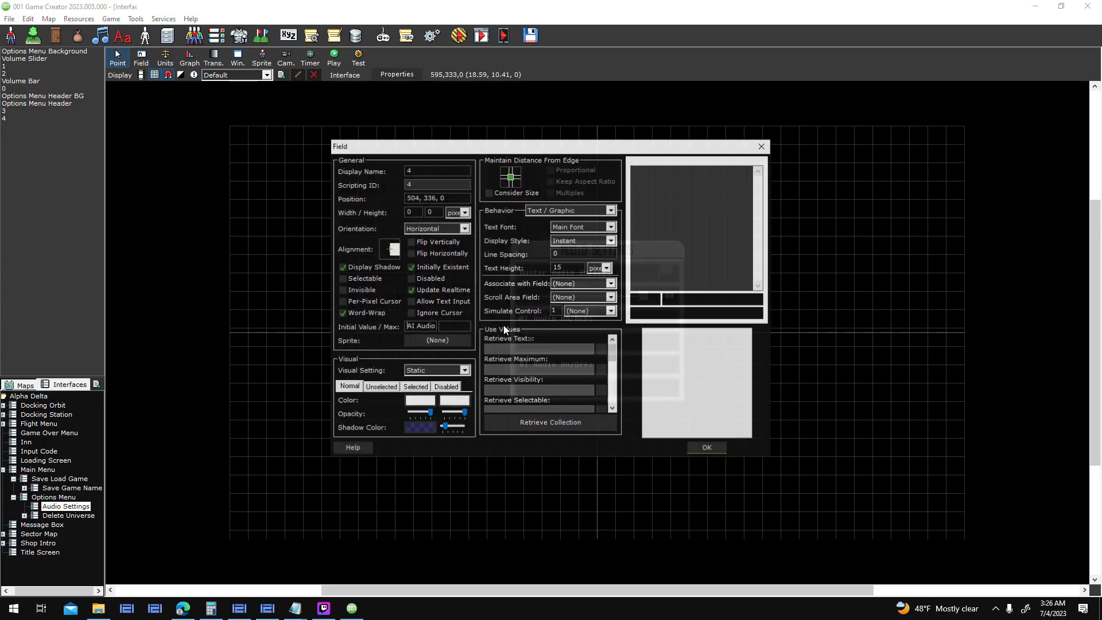
pyautogui.hotkey('ctrl', 'a')
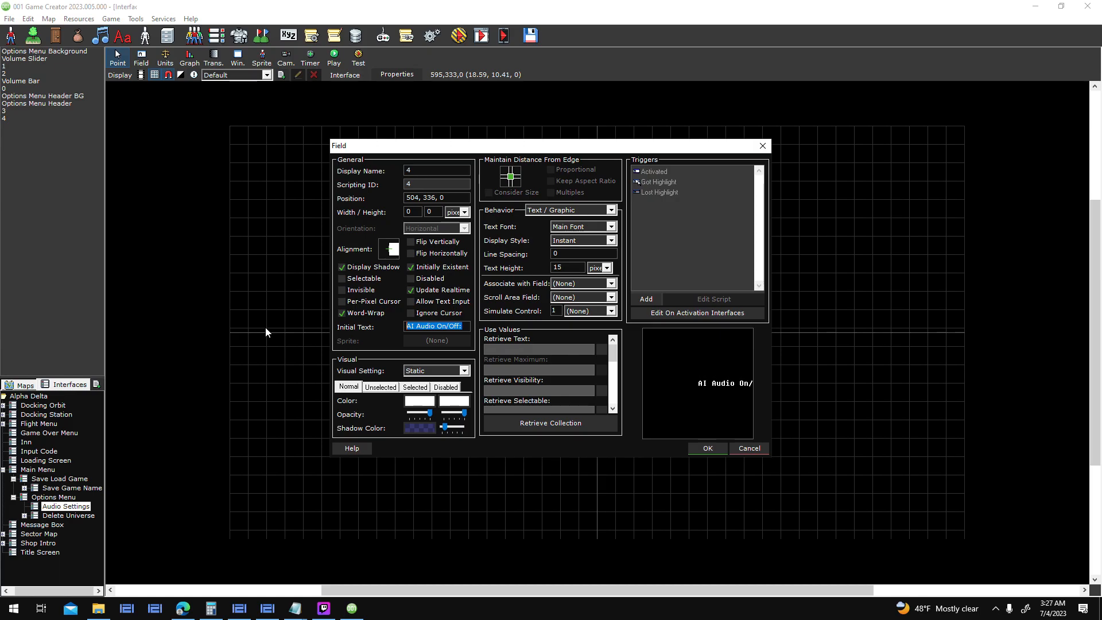
pyautogui.write('SFX')
pyautogui.write('ound Effects ')
pyautogui.write('On/Off:')
pyautogui.press('Return')
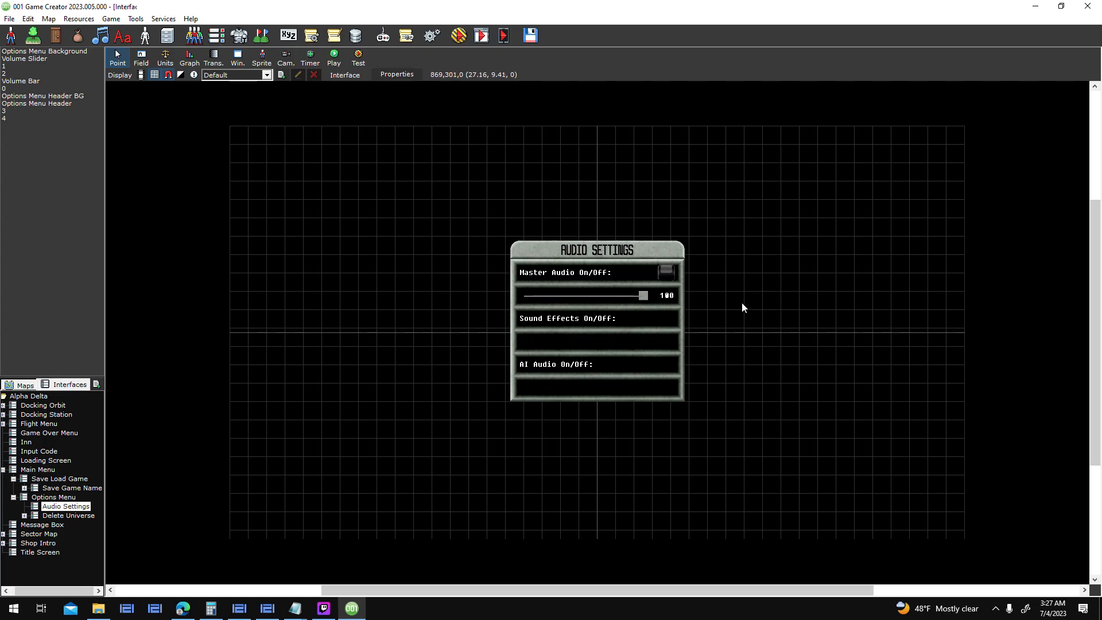
# - Place copies of the 100 volume readout in the rows beneath Sound Effects and AI Audio, and go through the copies' field properties
pyautogui.hotkey('ctrl', 'v')
pyautogui.hotkey('ctrl', 'v')
pyautogui.doubleClick(619, 356)
pyautogui.hotkey('ctrl', 'a')
pyautogui.press('BackSpace')
pyautogui.press('Return')
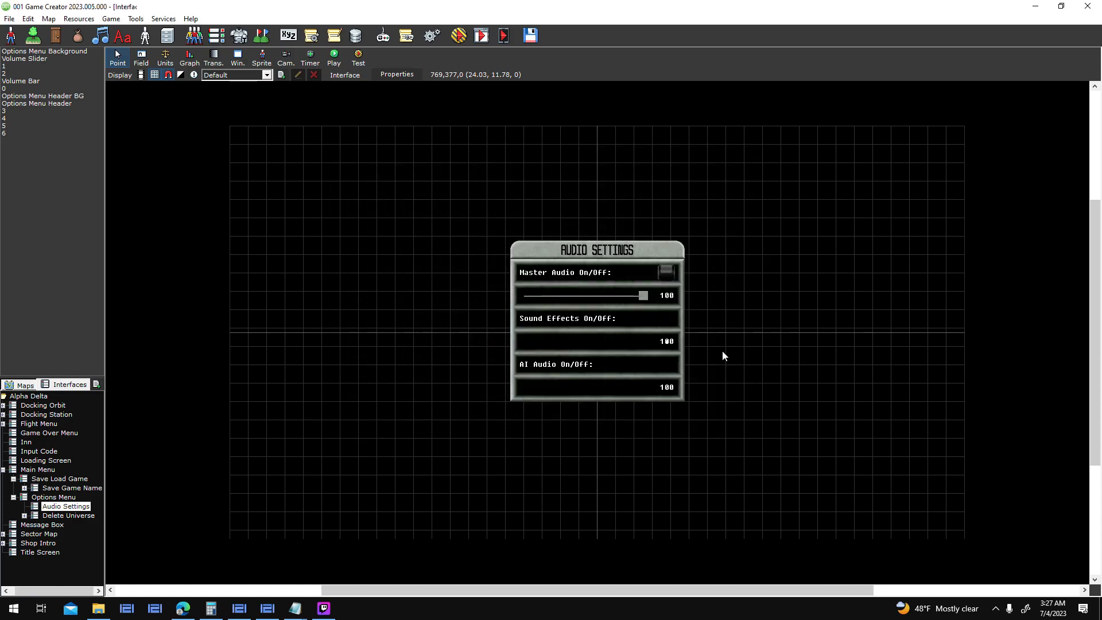
pyautogui.doubleClick(573, 343)
pyautogui.click(710, 448)
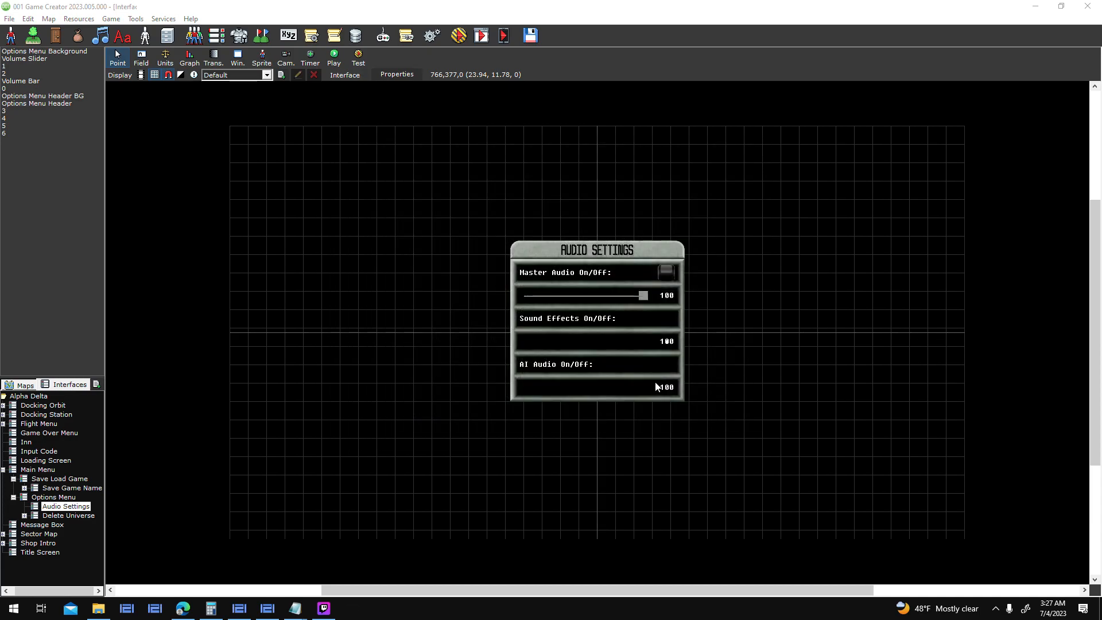
pyautogui.doubleClick(665, 384)
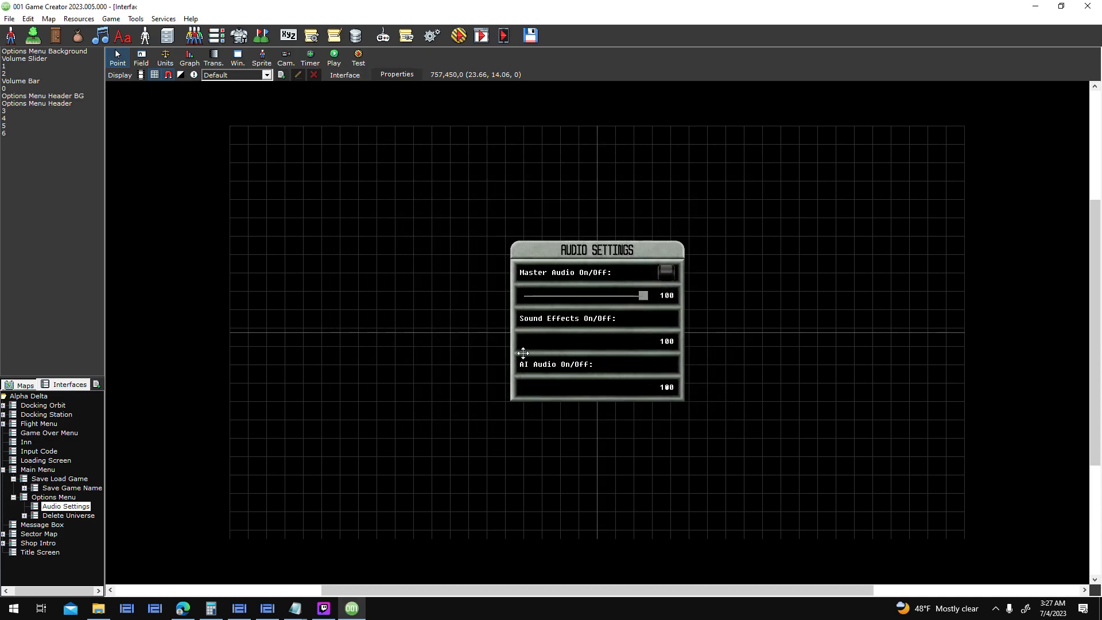
# - Add copies of the master audio switch to the Sound Effects On/Off and AI Audio On/Off rows
pyautogui.moveTo(487, 349); pyautogui.dragTo(1001, 359)
pyautogui.press('Escape')
pyautogui.hotkey('ctrl', 'v')
pyautogui.hotkey('ctrl', 'v')
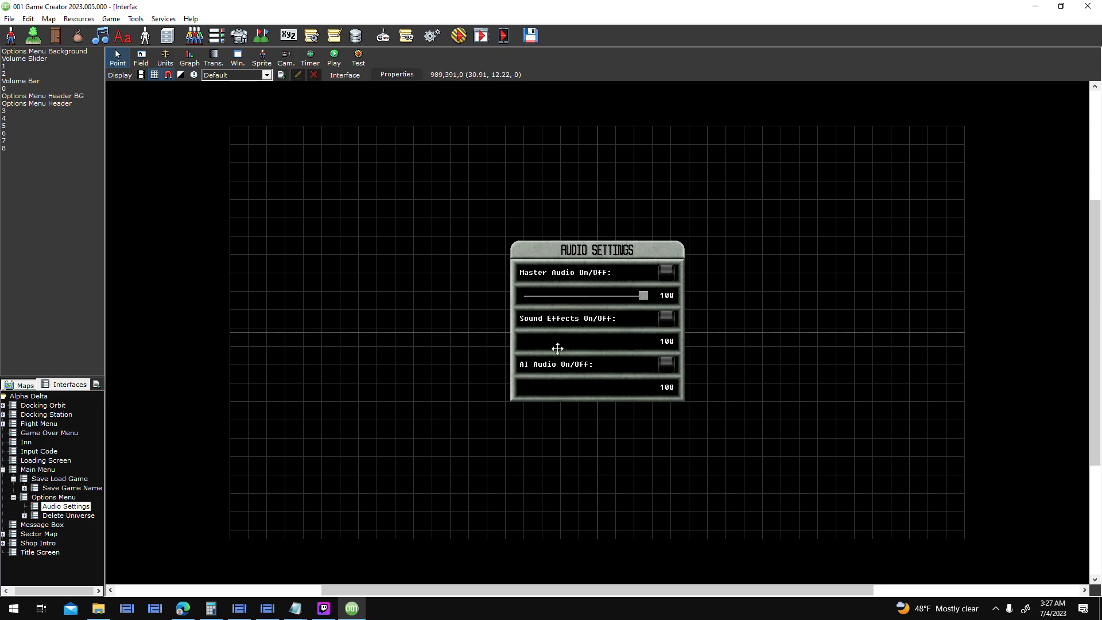
# - Place a copy of the Volume Bar in the fourth row at 512, 377 and name it Sound Effects Bar
pyautogui.hotkey('ctrl', 'v')
pyautogui.moveTo(573, 342); pyautogui.dragTo(562, 341)
pyautogui.doubleClick(562, 341)
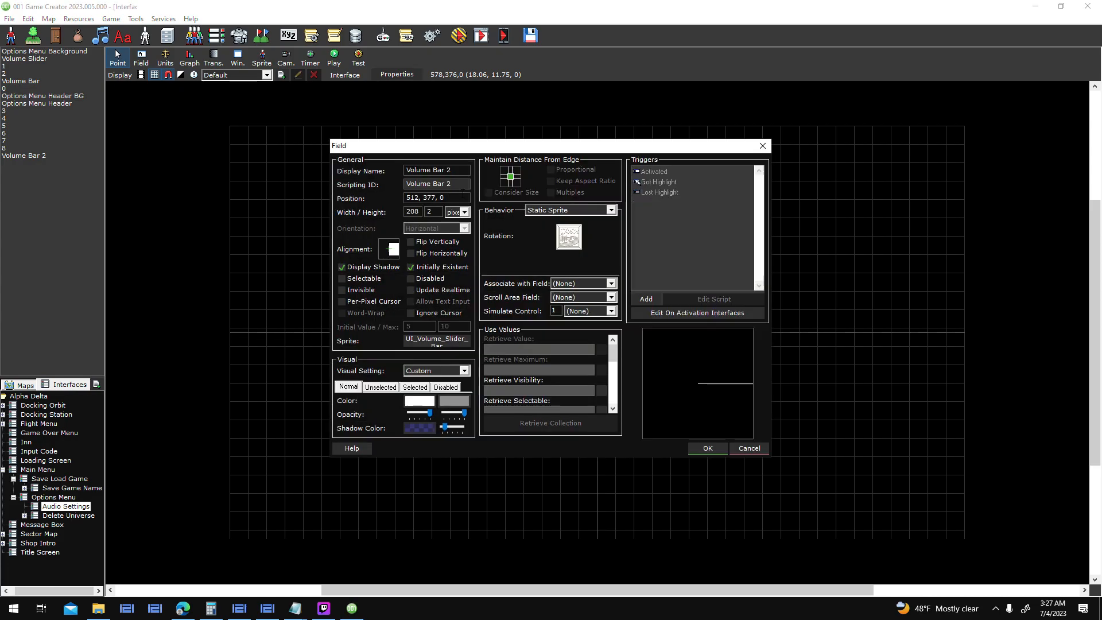
pyautogui.hotkey('shift', 'Tab')
pyautogui.write('Sound')
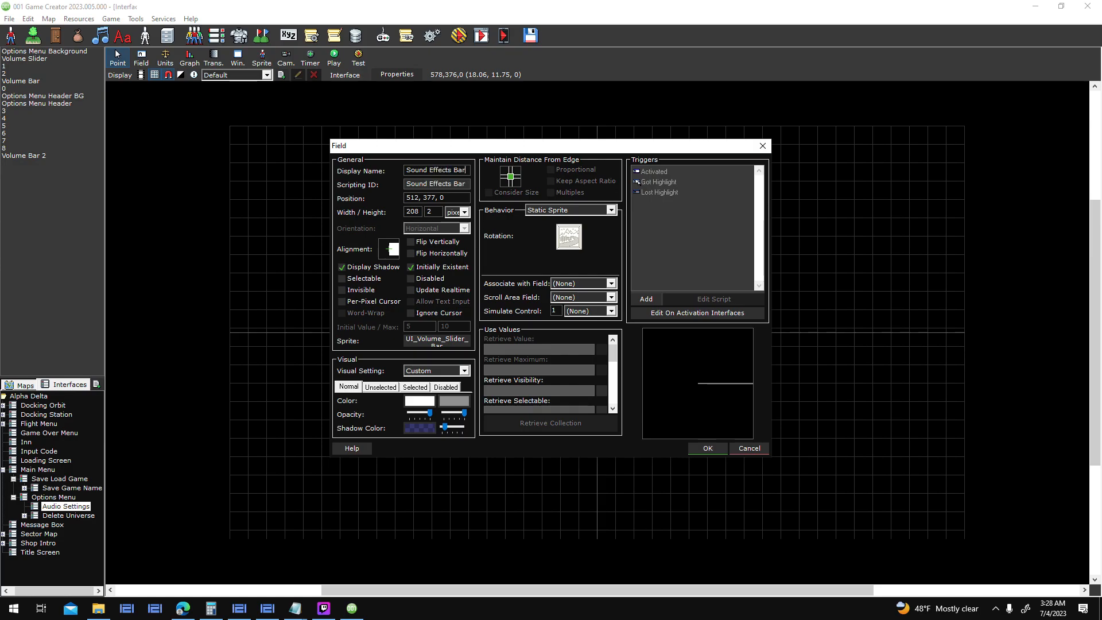
pyautogui.press('Return')
# - Move the remaining Volume Bar copy into the panel's sixth row, at position 512, 457
pyautogui.hotkey('ctrl', 'v')
pyautogui.click(583, 392)
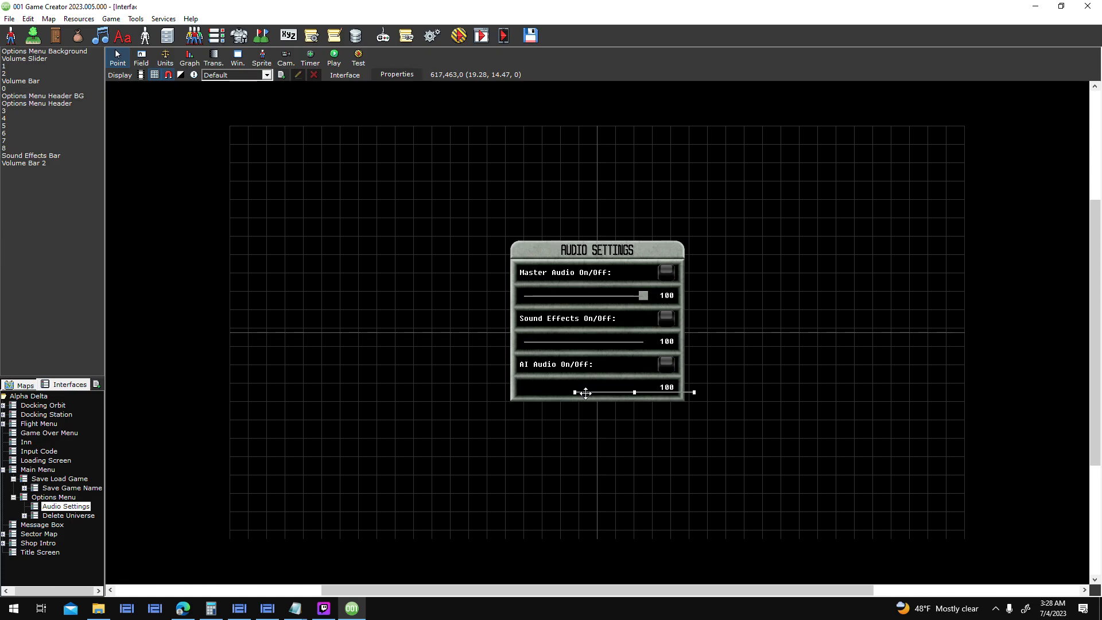
pyautogui.moveTo(583, 391)
pyautogui.mouseDown()
pyautogui.moveTo(561, 384)
pyautogui.moveTo(584, 391)
pyautogui.mouseUp()
pyautogui.hotkey('ctrl', 'z')
pyautogui.click(687, 393)
pyautogui.moveTo(687, 392); pyautogui.dragTo(639, 389)
# - Name the sixth-row bar AI Voice Bar
pyautogui.doubleClick(638, 389)
pyautogui.press('Escape')
pyautogui.doubleClick(638, 387)
pyautogui.click(458, 170)
pyautogui.press('Tab')
pyautogui.write('a')
pyautogui.hotkey('shift', 'Tab')
pyautogui.write('AI Audio B')
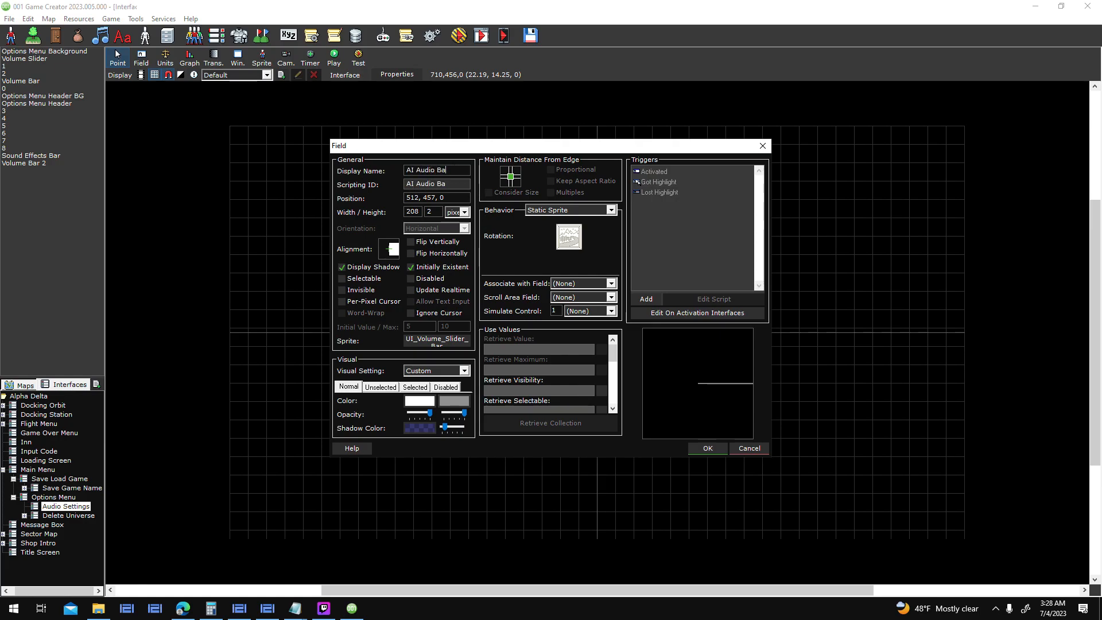
pyautogui.press('BackSpace')
pyautogui.press('BackSpace')
pyautogui.press('BackSpace')
pyautogui.press('BackSpace')
pyautogui.press('BackSpace')
pyautogui.press('BackSpace')
pyautogui.press('BackSpace')
pyautogui.write('Voice Bar')
pyautogui.press('Return')
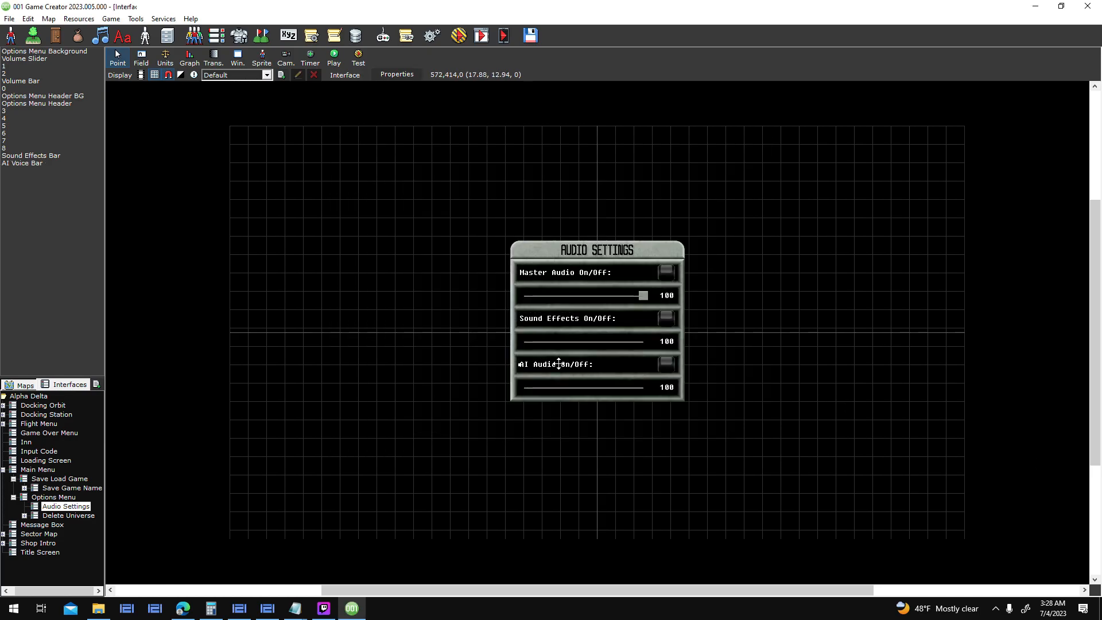
# - Change the fifth-row label's initial text to "AI Voice On/Off:"
pyautogui.press('Return')
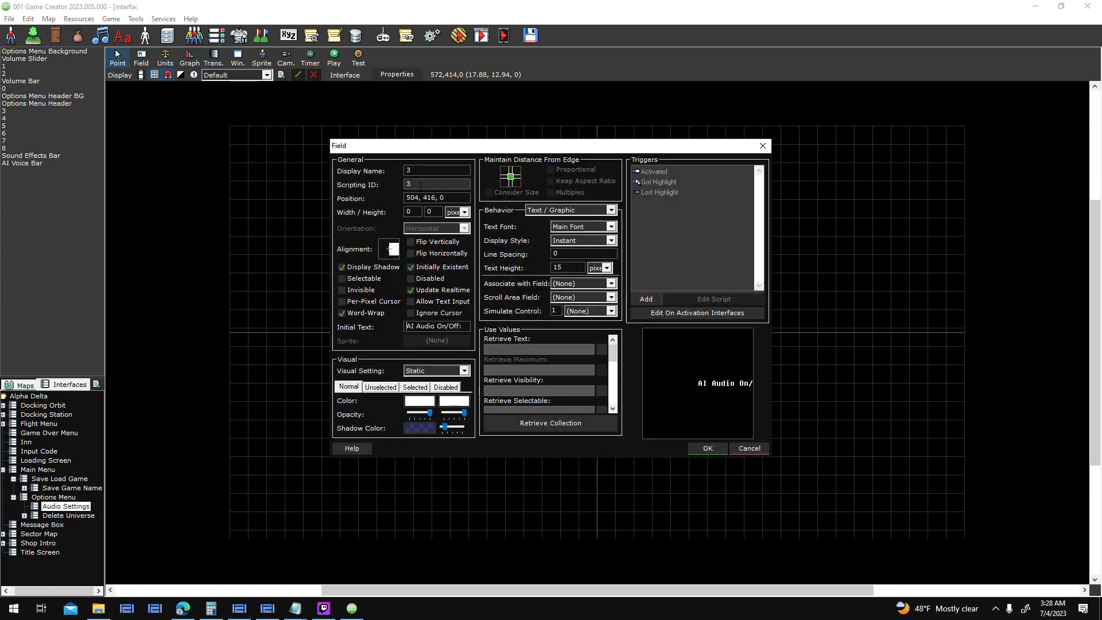
pyautogui.doubleClick(426, 326)
pyautogui.write('Voice')
pyautogui.press('Return')
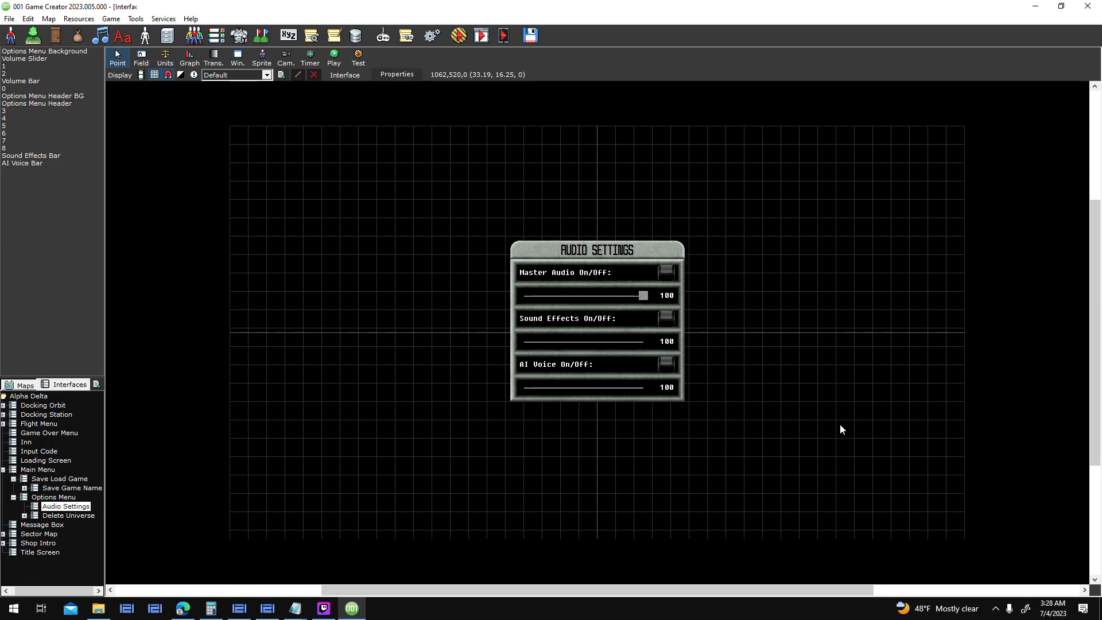
# - Swap the Sound Effects and AI Voice labels between the third and fifth rows, and set the fifth-row switch aside outside the panel
pyautogui.moveTo(602, 319); pyautogui.dragTo(837, 346)
pyautogui.moveTo(574, 371); pyautogui.dragTo(569, 318)
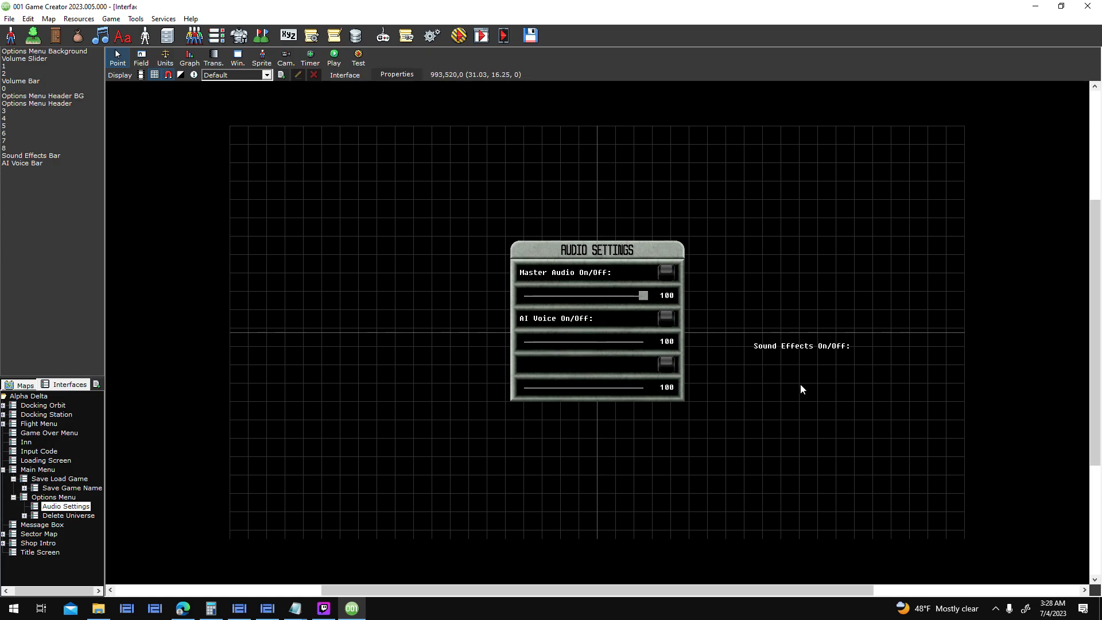
pyautogui.moveTo(796, 346); pyautogui.dragTo(516, 443)
pyautogui.moveTo(667, 362); pyautogui.dragTo(810, 369)
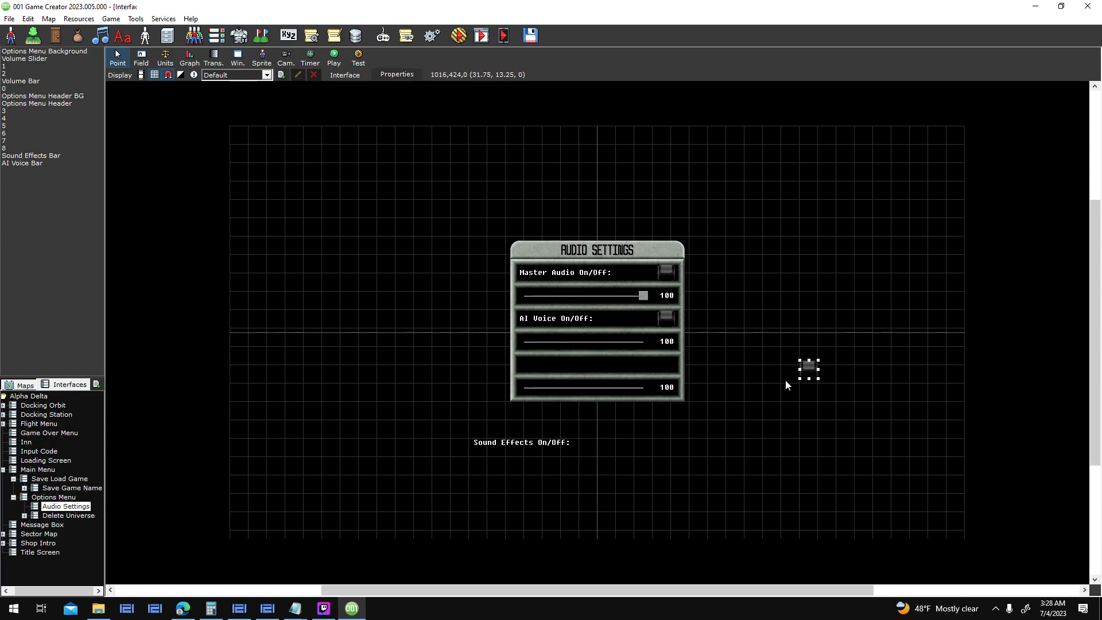
pyautogui.moveTo(561, 438); pyautogui.dragTo(607, 358)
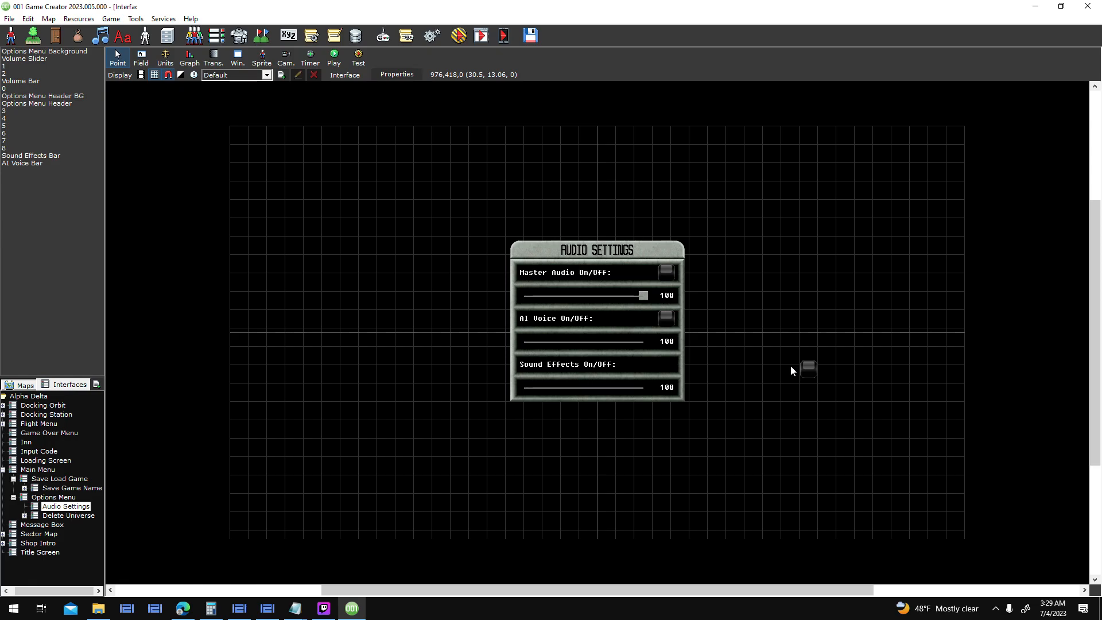
# - Return the Sound Effects On/Off label to the third row, parking the AI Voice On/Off label outside the panel
pyautogui.moveTo(586, 319); pyautogui.dragTo(763, 303)
pyautogui.moveTo(585, 365); pyautogui.dragTo(585, 318)
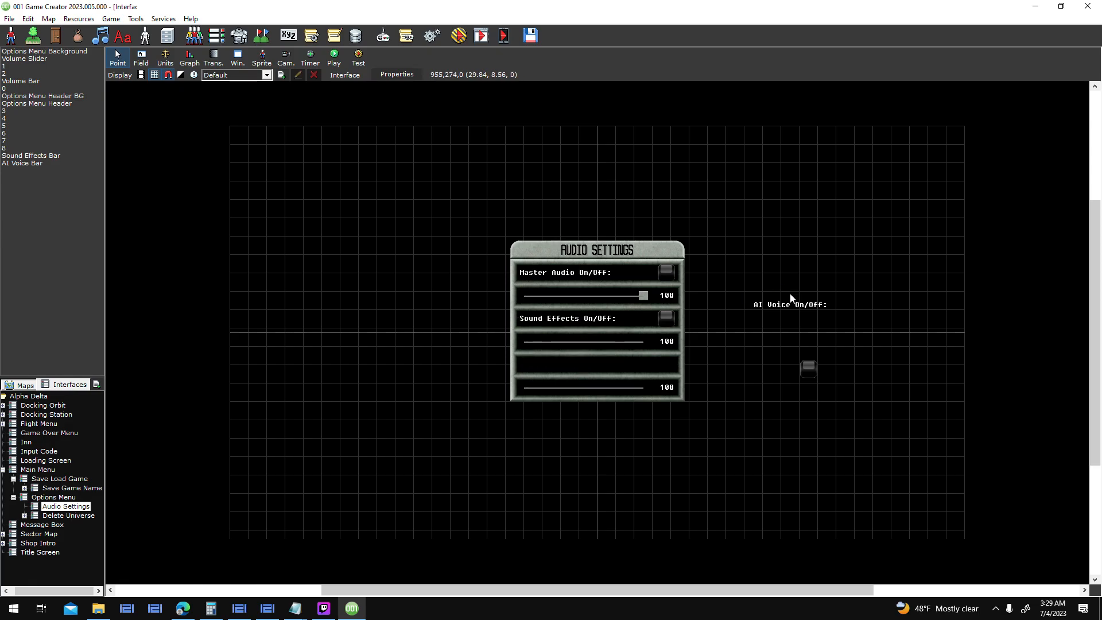
pyautogui.moveTo(795, 303); pyautogui.dragTo(804, 298)
# - Change the third-row label's initial text to "Sound Effects Volume:"
pyautogui.doubleClick(605, 321)
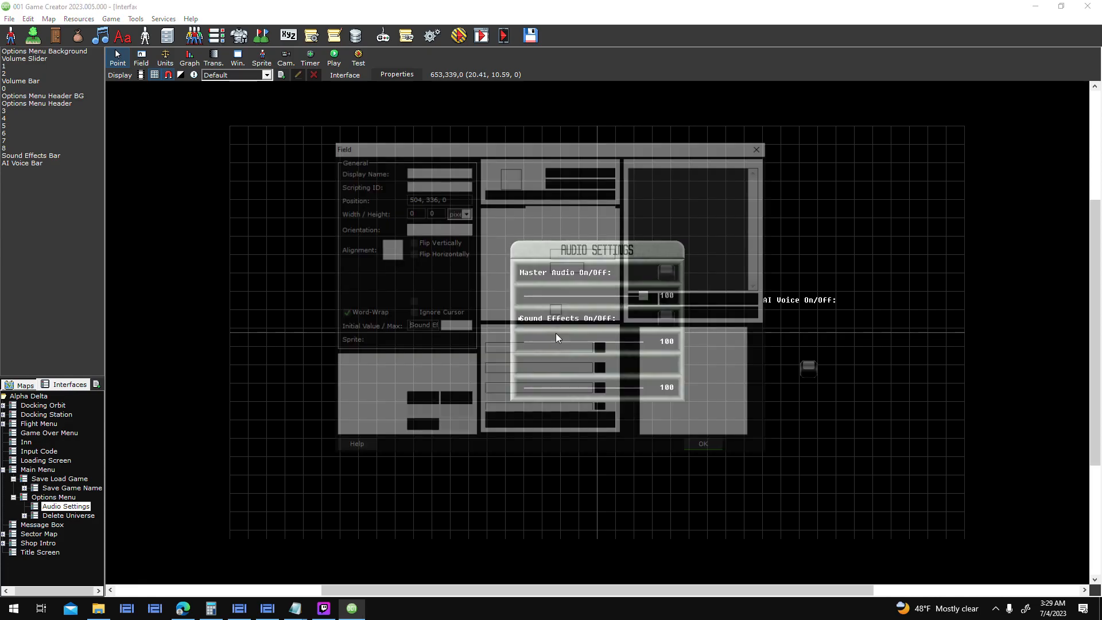
pyautogui.doubleClick(466, 326)
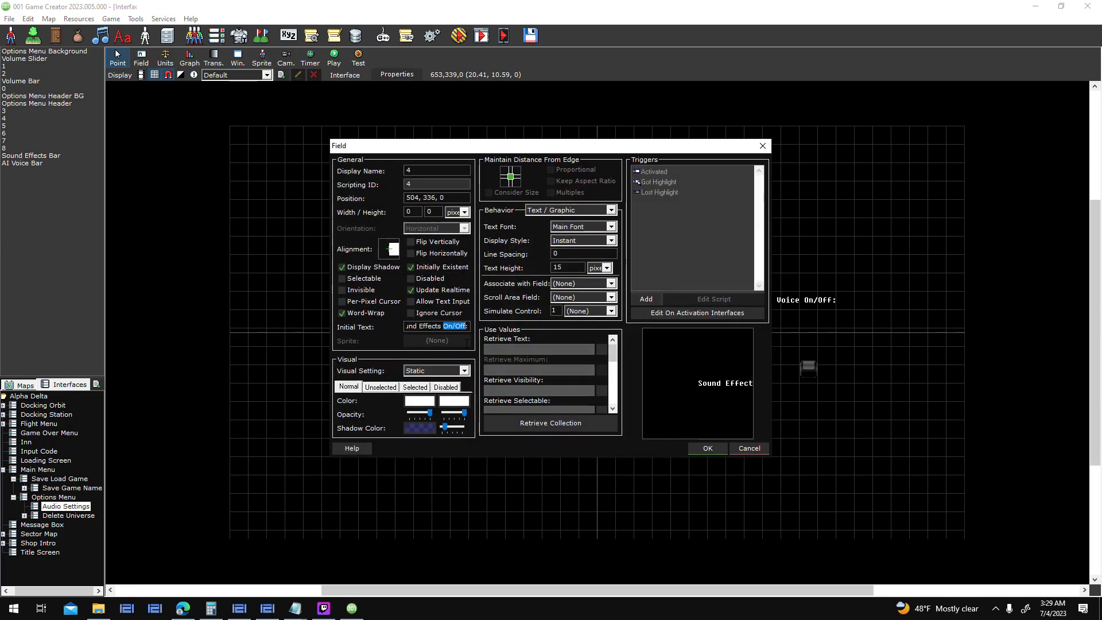
pyautogui.write('Volume')
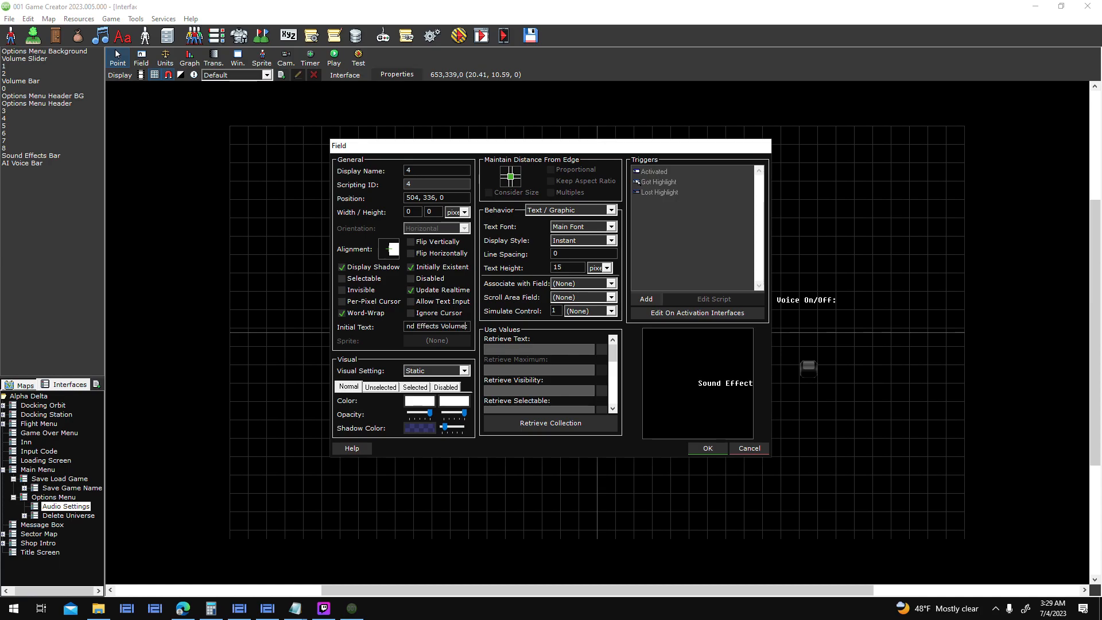
pyautogui.press('Return')
# - Clear the third-row switch out of the panel, place the AI Voice label in the fifth row and change its text to "Music Volume:"
pyautogui.moveTo(671, 324); pyautogui.dragTo(559, 364)
pyautogui.doubleClick(560, 363)
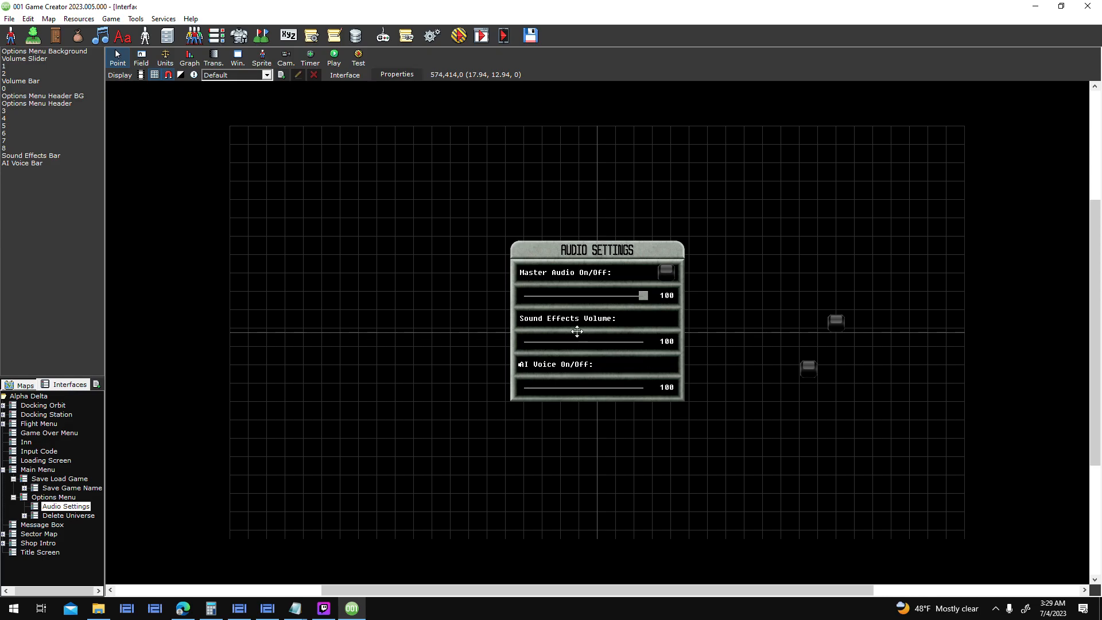
pyautogui.click(407, 327)
pyautogui.moveTo(407, 327); pyautogui.dragTo(494, 332)
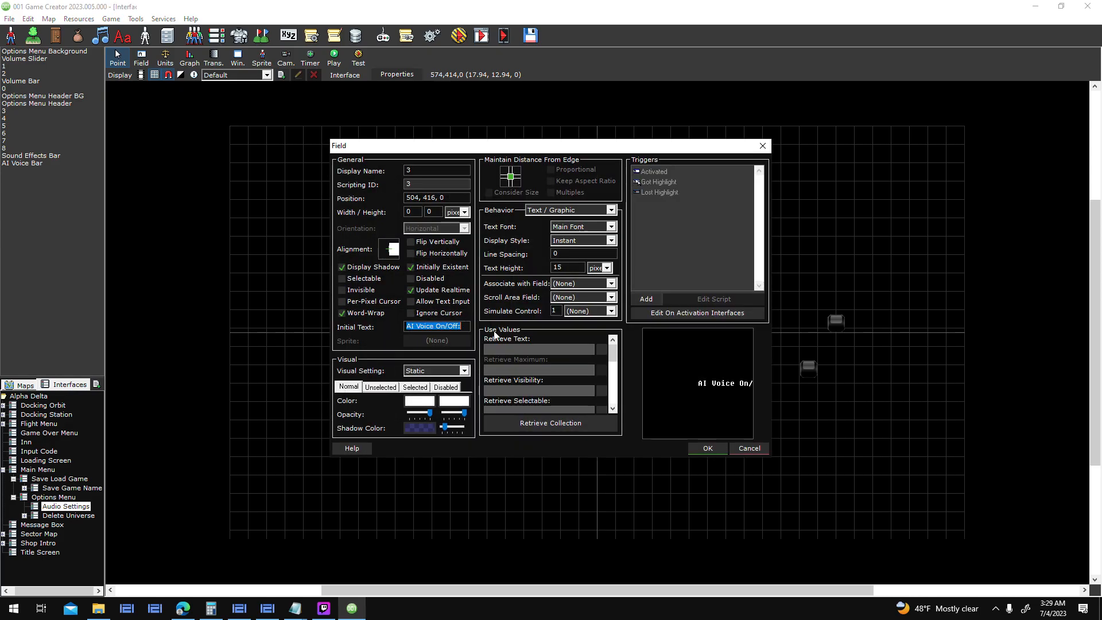
pyautogui.write('Music Volume:')
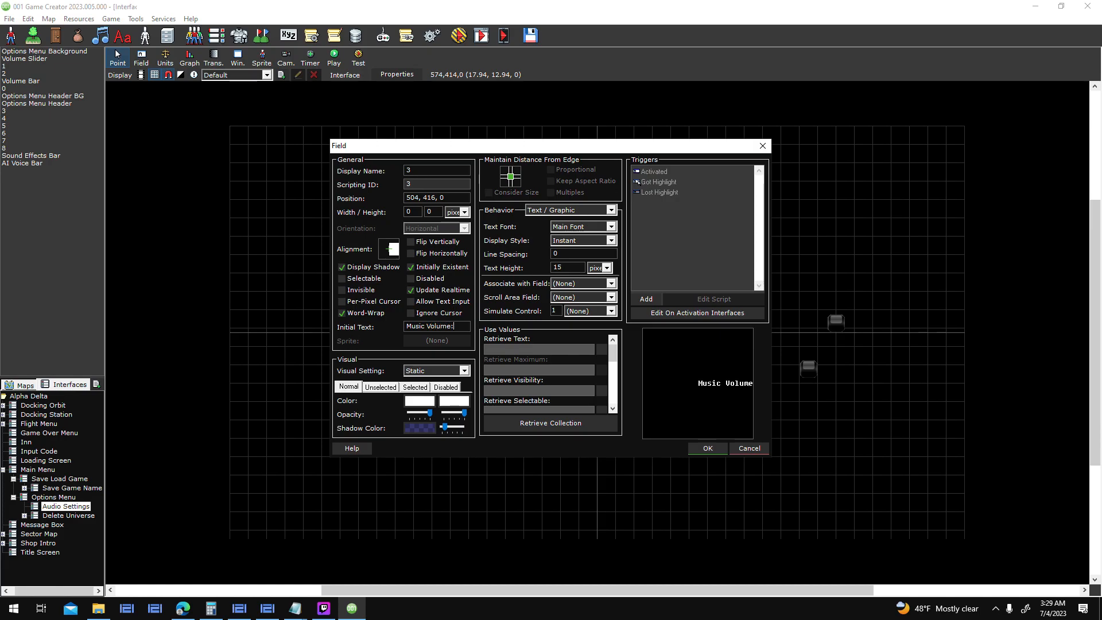
pyautogui.press('Return')
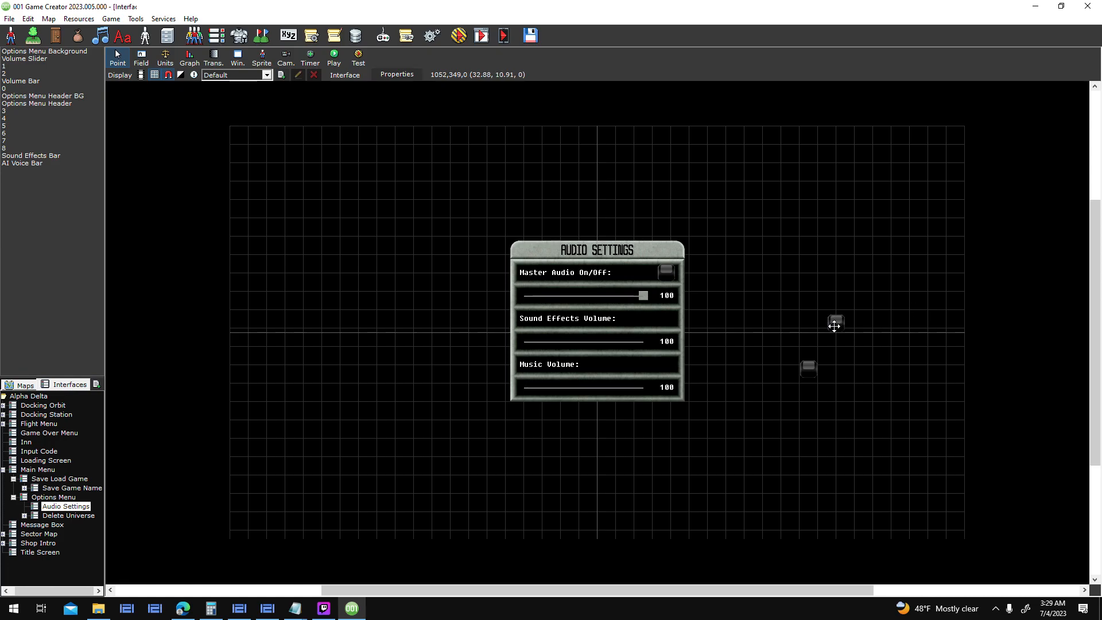
# - Delete the two spare switches lying outside the Audio Settings panel
pyautogui.click(835, 325)
pyautogui.press('Delete')
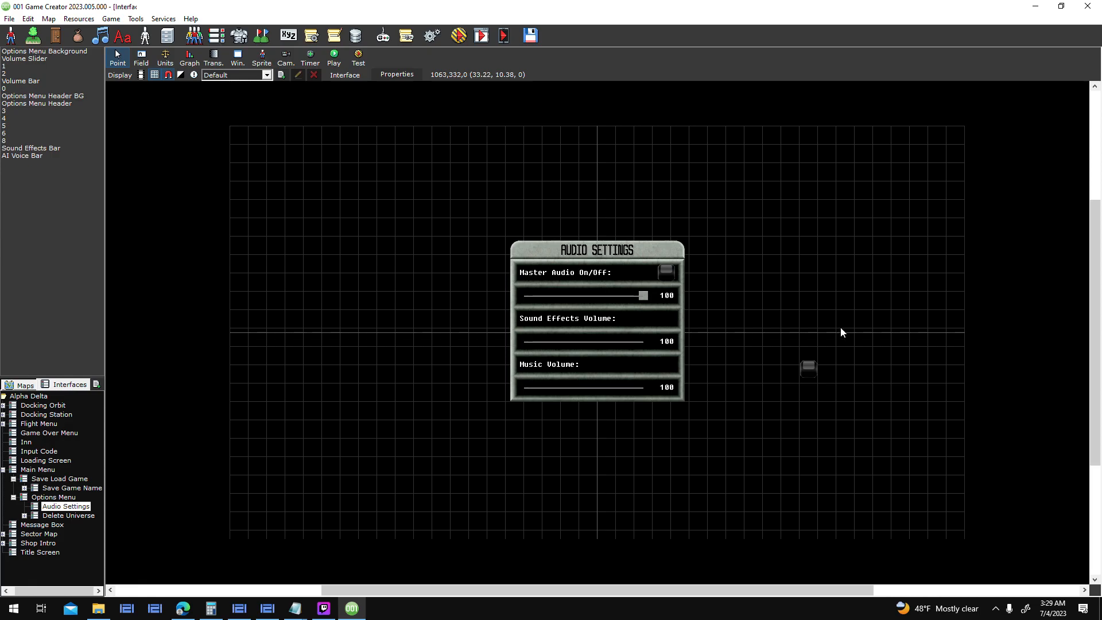
pyautogui.click(809, 368)
pyautogui.press('Delete')
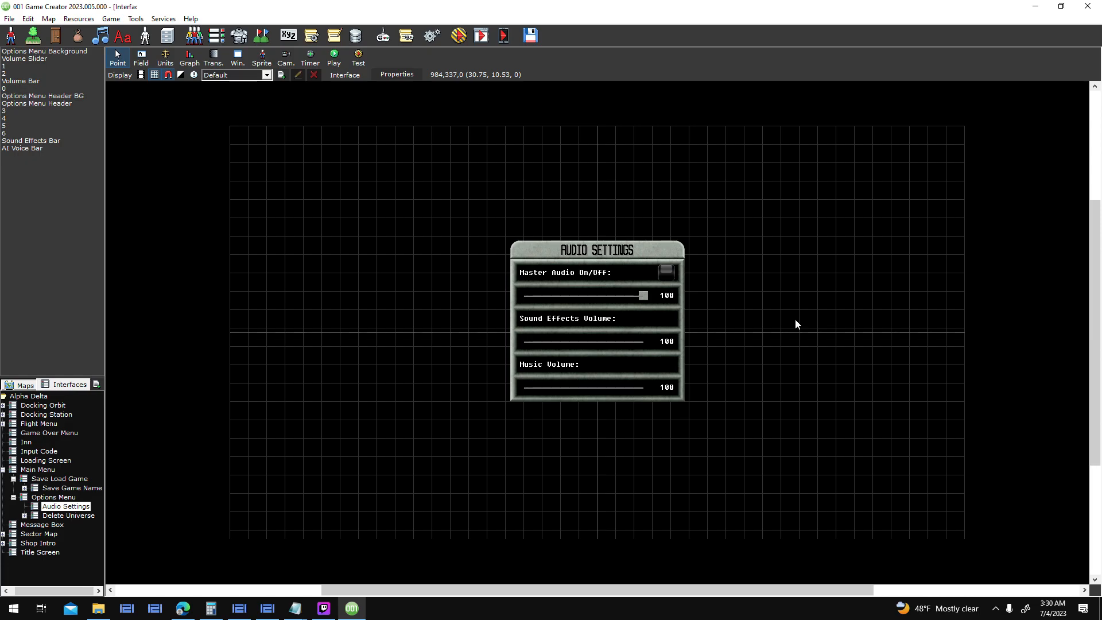
# - Review the Save Game Name and Options Menu interfaces, and reopen the Audio Settings interface
pyautogui.doubleClick(66, 488)
pyautogui.click(527, 343)
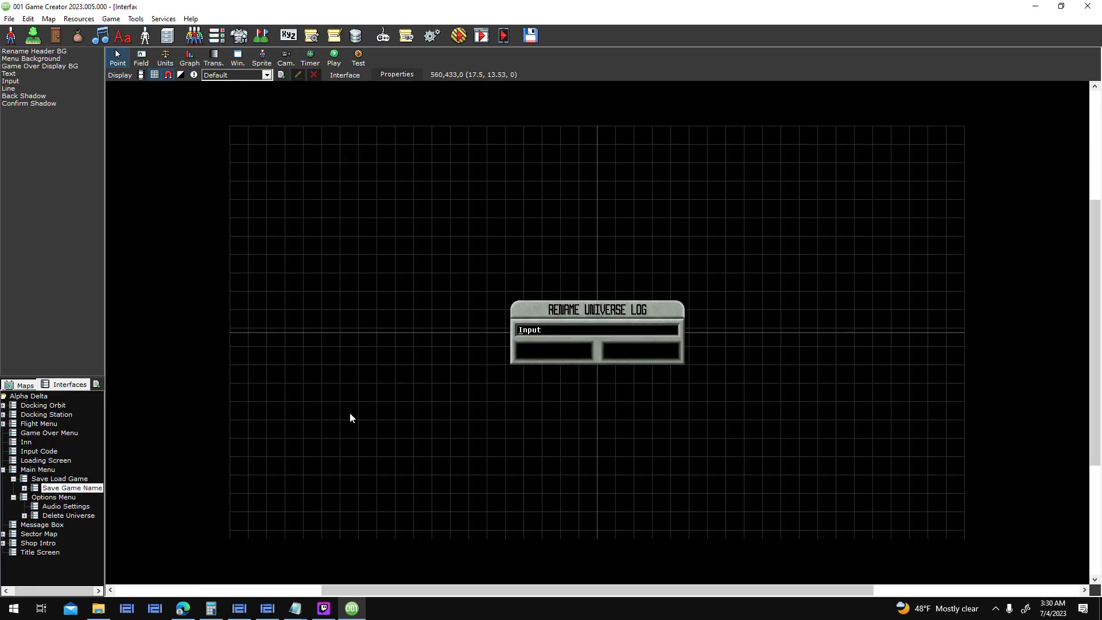
pyautogui.doubleClick(63, 497)
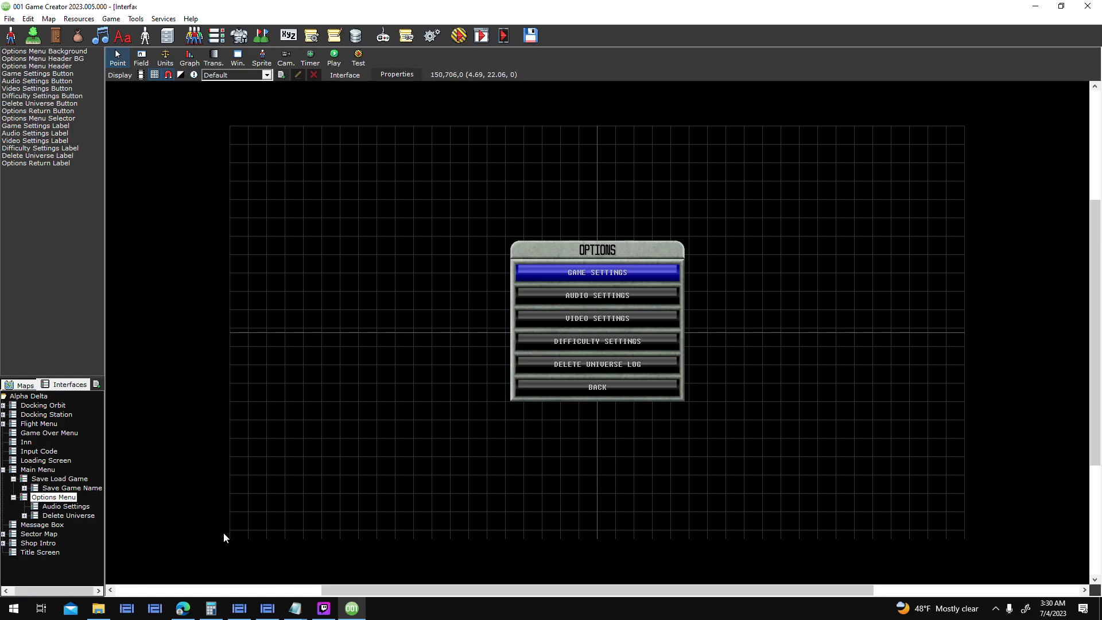
pyautogui.doubleClick(66, 507)
pyautogui.click(643, 295)
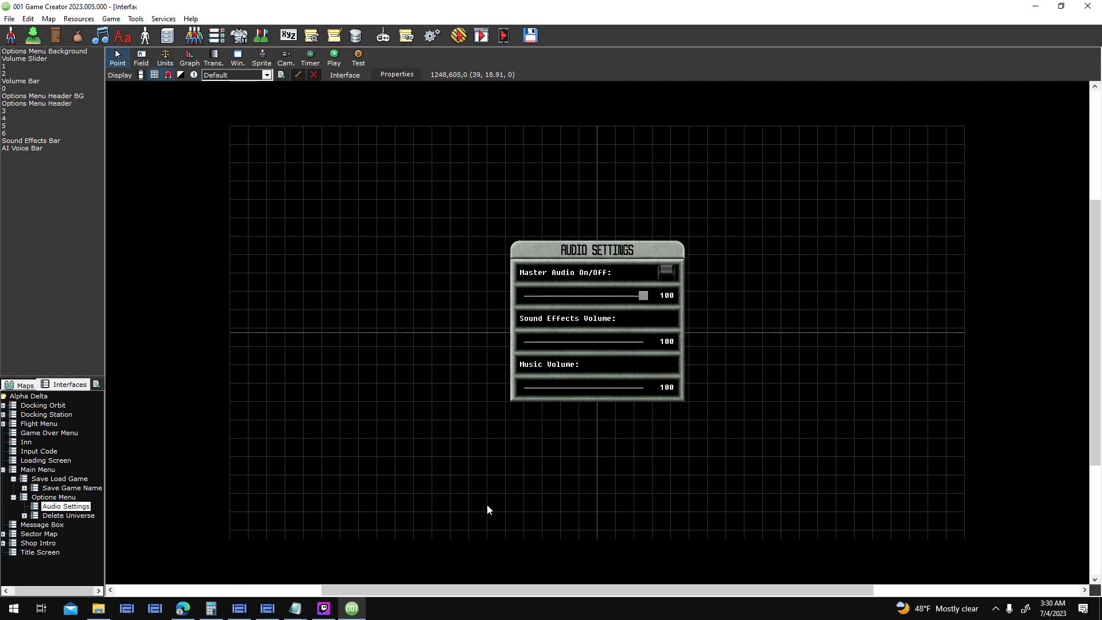
pyautogui.click(330, 610)
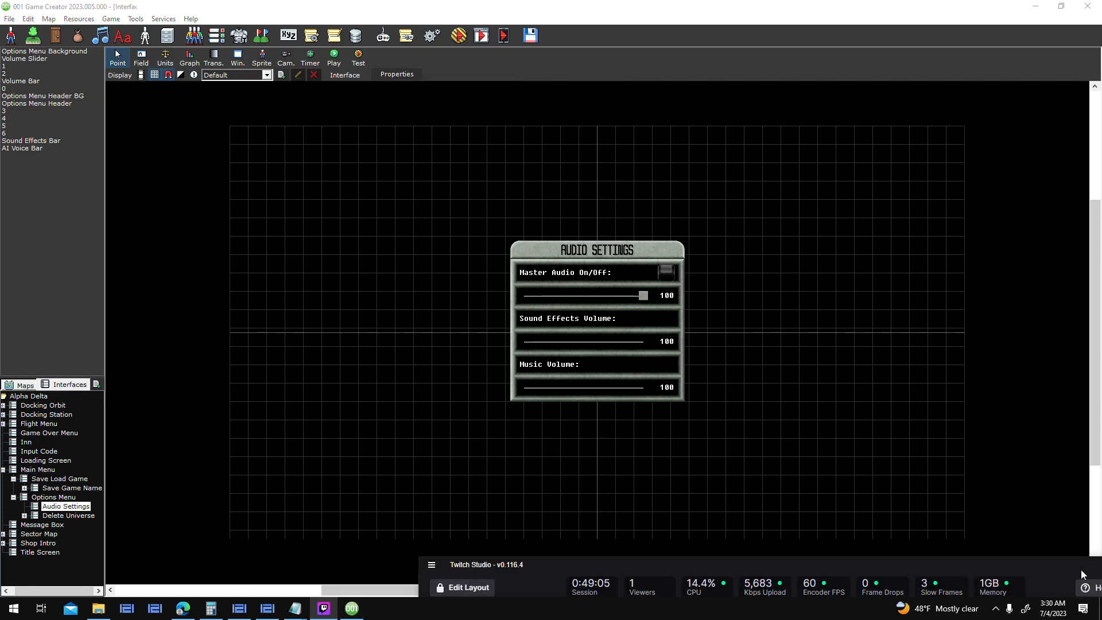
pyautogui.click(920, 440)
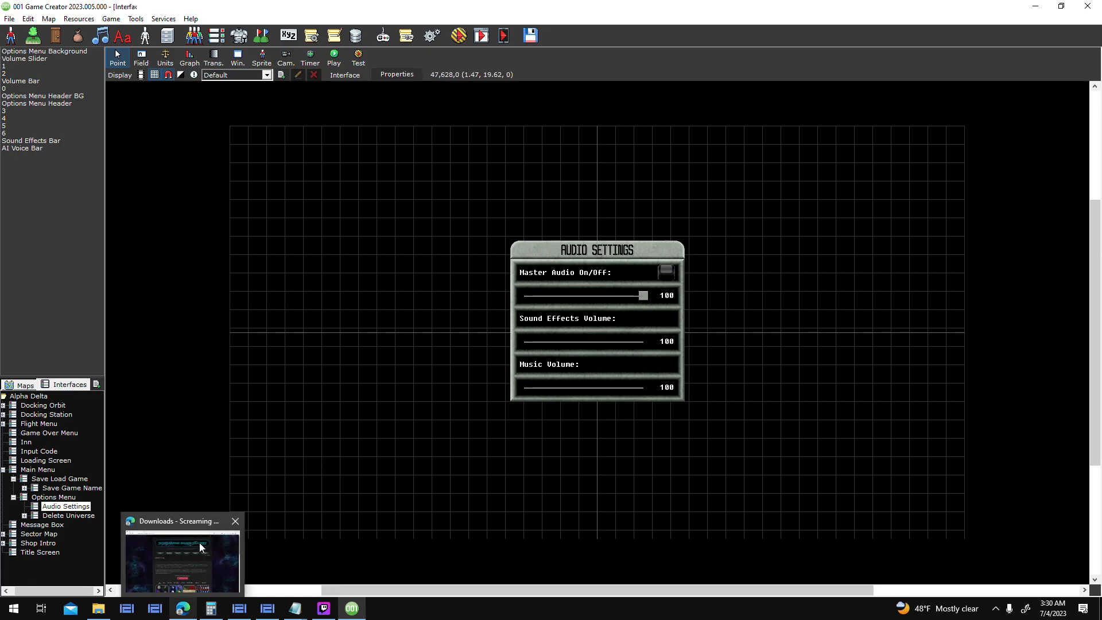
# - Switch to the Edge browser and look through the graphics packs on the Screaming Brain Studios Downloads page
pyautogui.click(183, 559)
pyautogui.moveTo(1097, 140); pyautogui.dragTo(1098, 219)
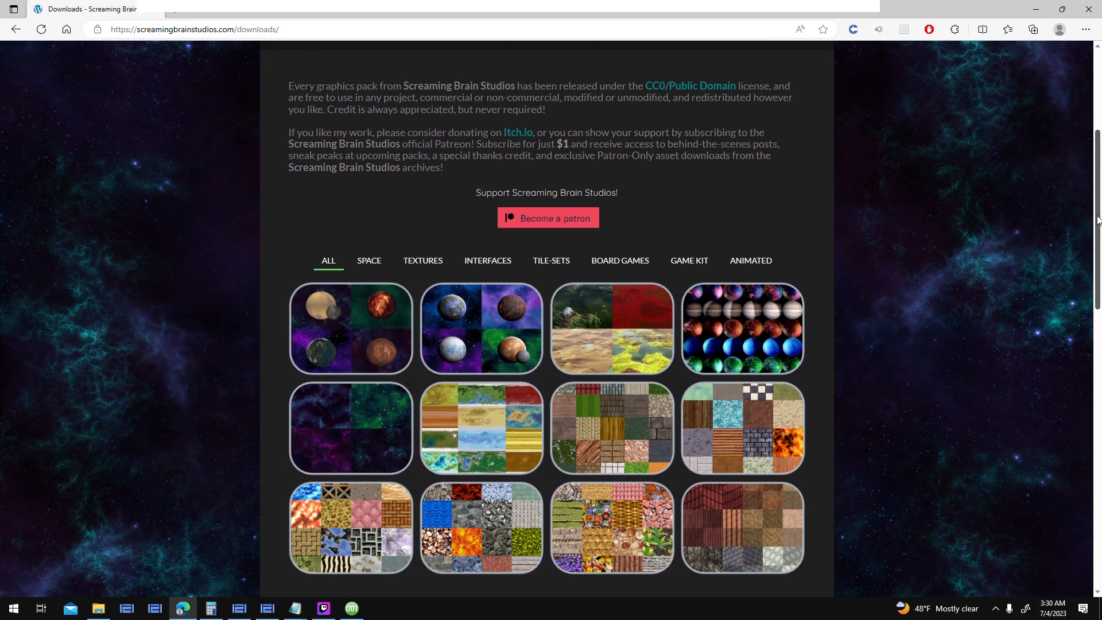
pyautogui.moveTo(1097, 220); pyautogui.dragTo(1097, 294)
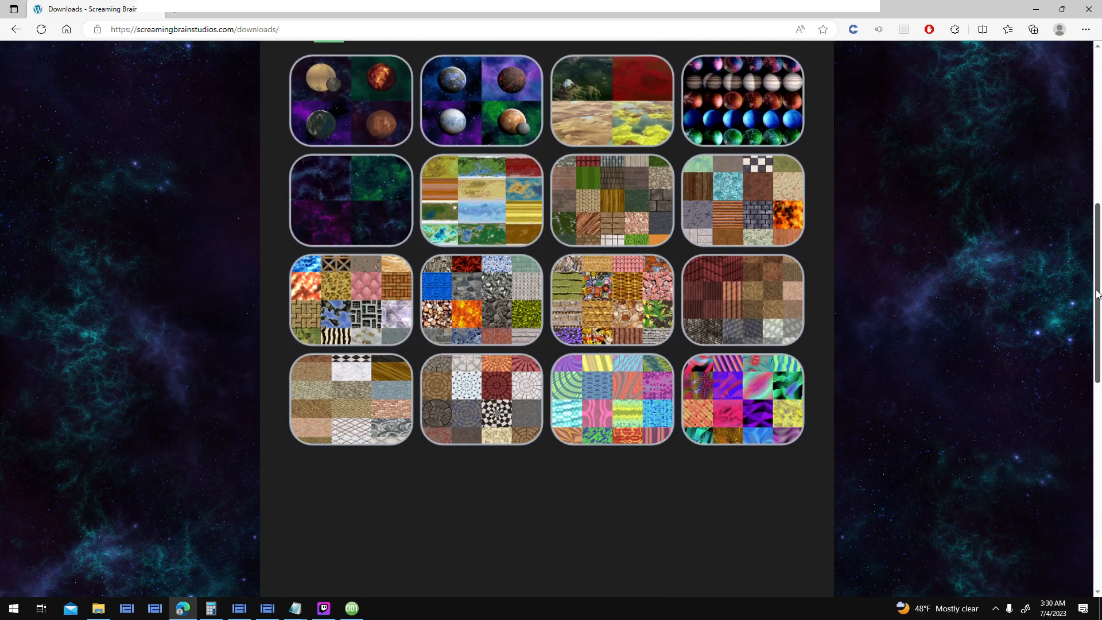
pyautogui.scroll(-4, 961, 201)
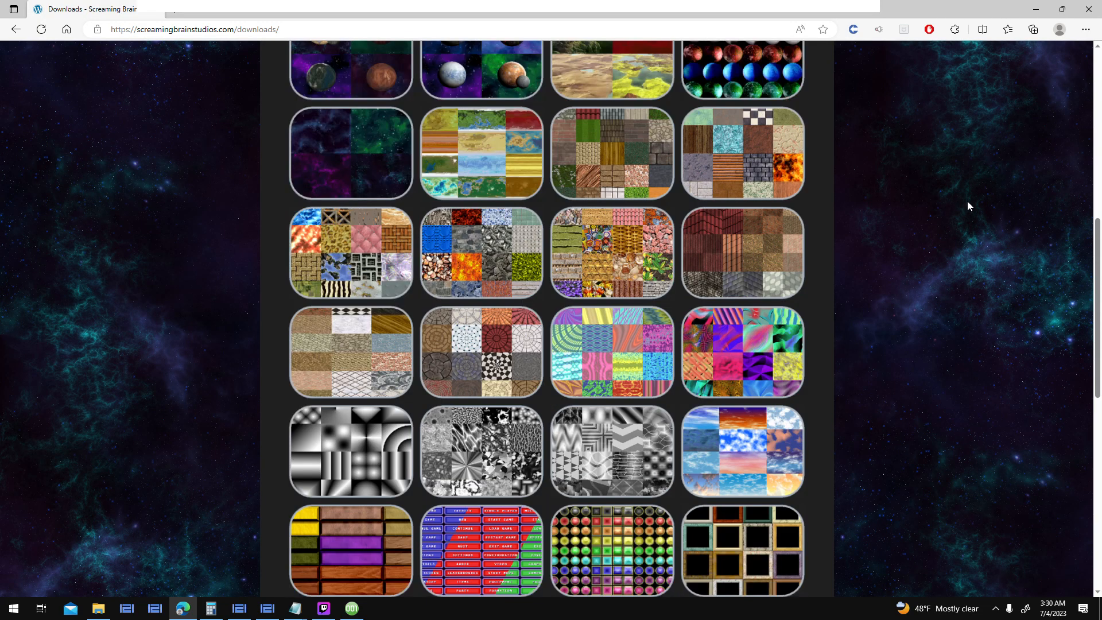
pyautogui.scroll(-5, 964, 204)
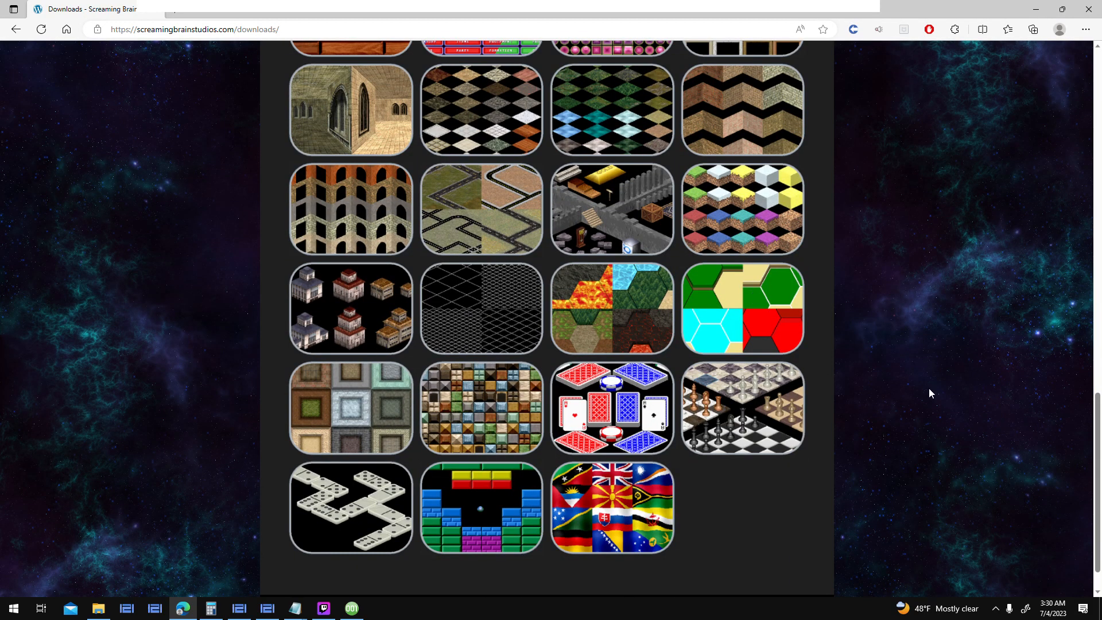
pyautogui.scroll(4, 927, 383)
pyautogui.scroll(4, 919, 383)
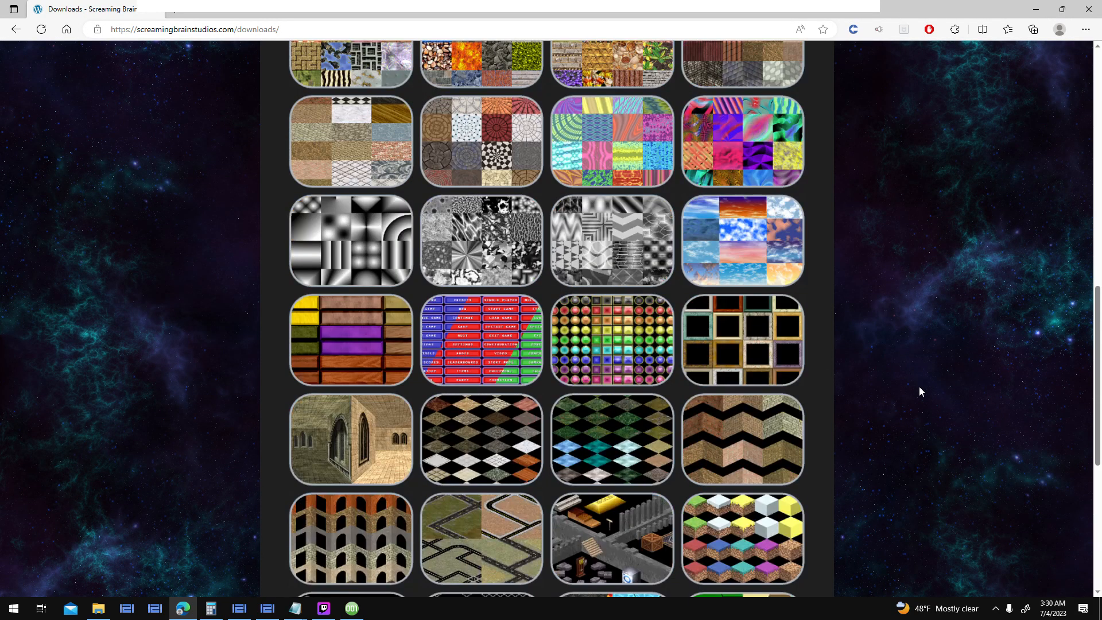
pyautogui.scroll(3, 933, 438)
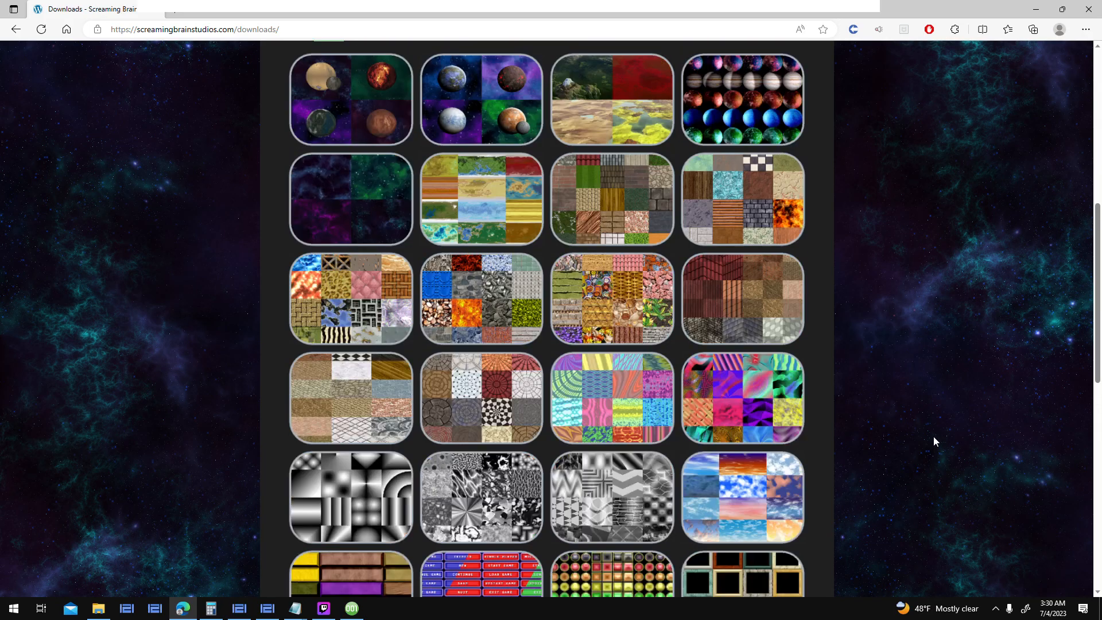
pyautogui.scroll(-3, 934, 436)
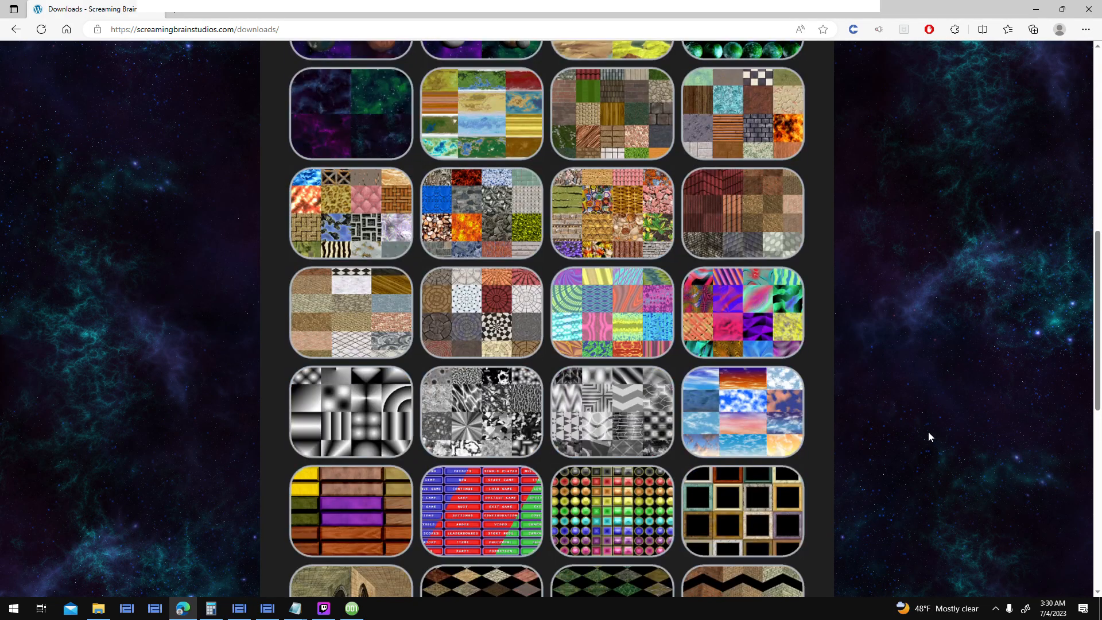
pyautogui.scroll(-7, 924, 428)
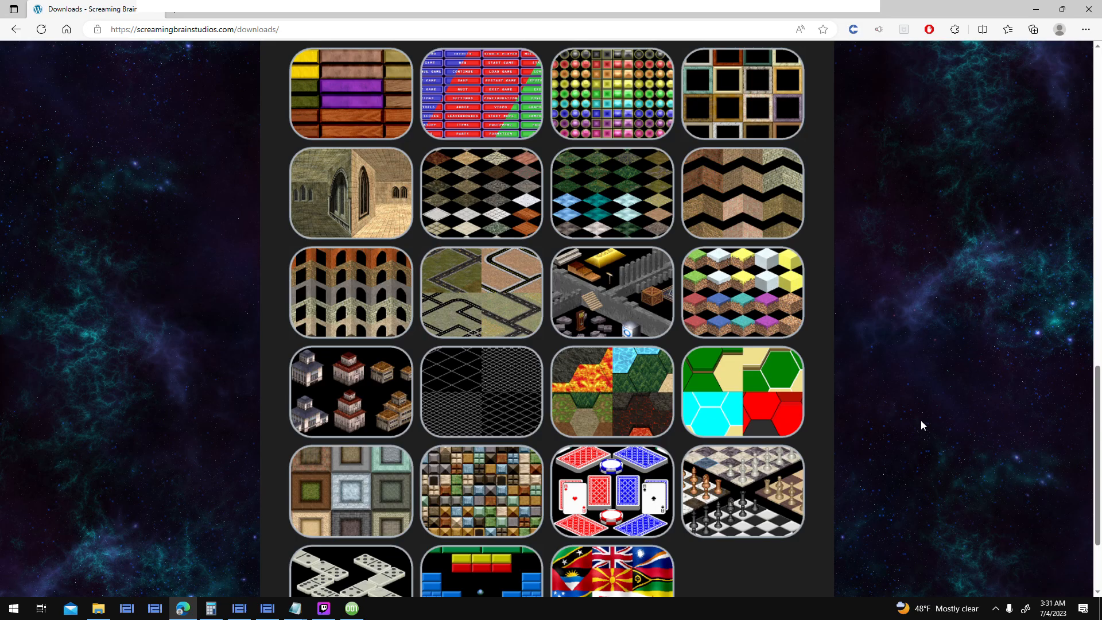
pyautogui.scroll(15, 920, 419)
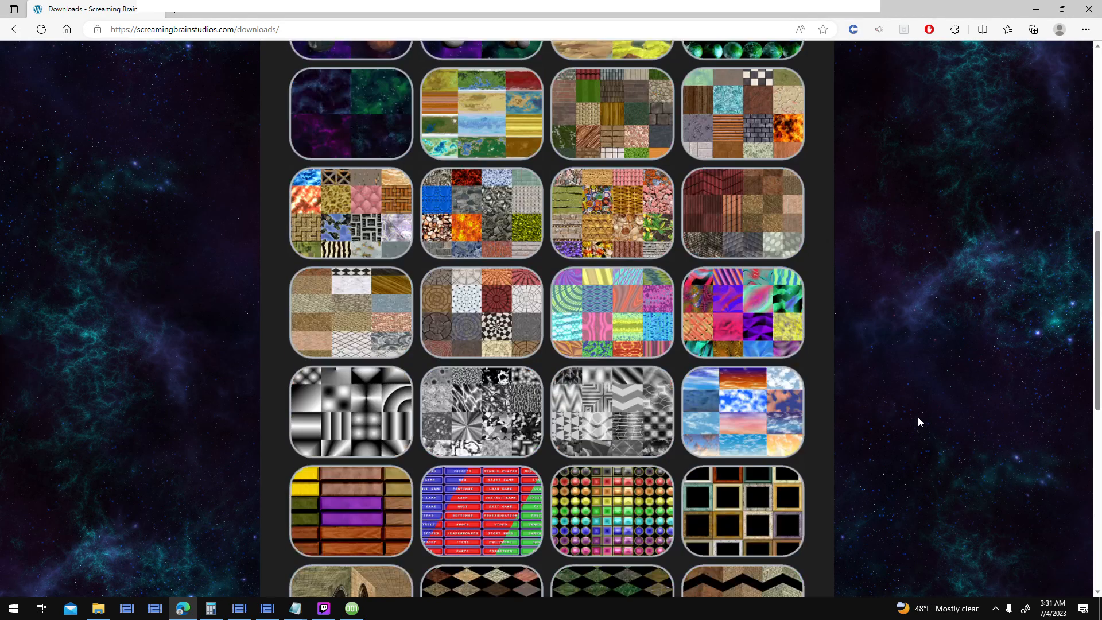
pyautogui.scroll(3, 918, 416)
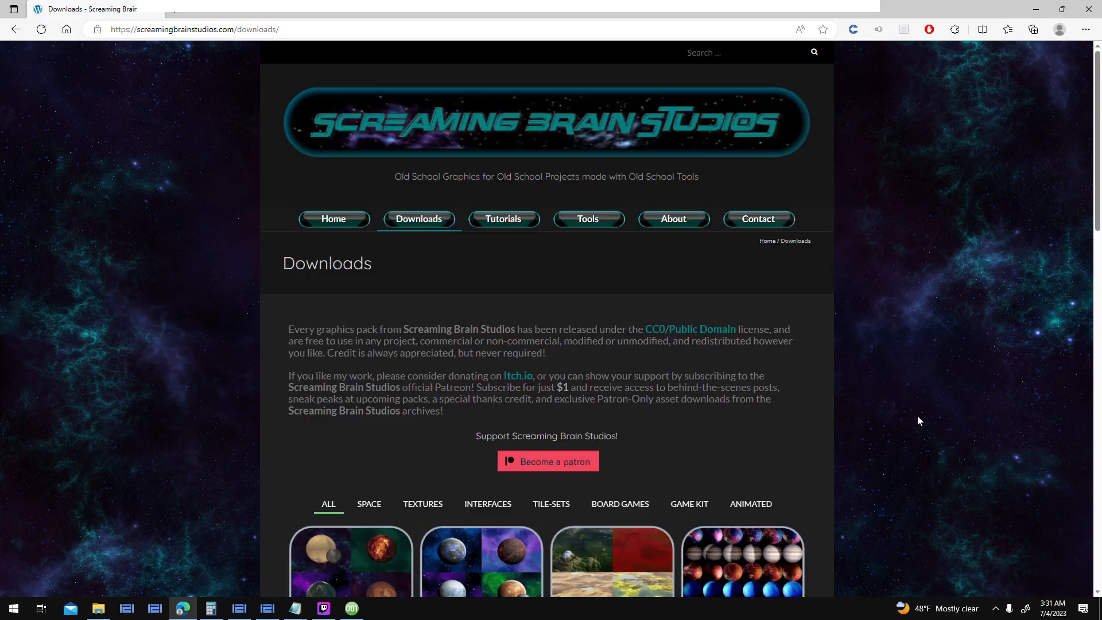
# - Open the Screaming Brain Studios Tools page and look through its image editors, noise generators and texture creation tools
pyautogui.click(607, 223)
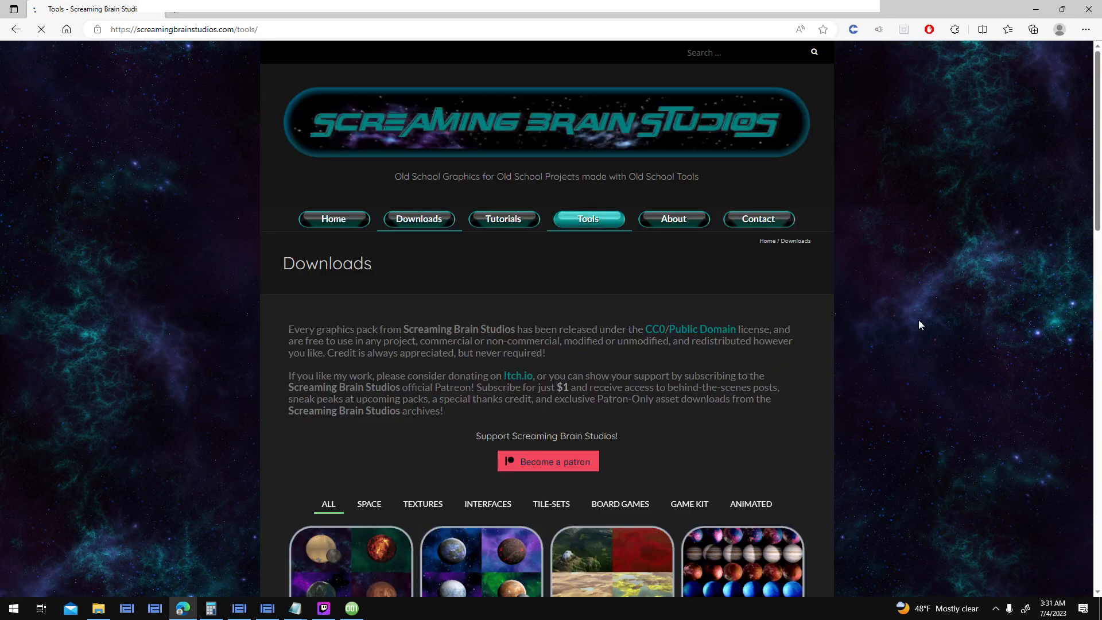
pyautogui.scroll(-5, 919, 325)
pyautogui.scroll(-13, 920, 322)
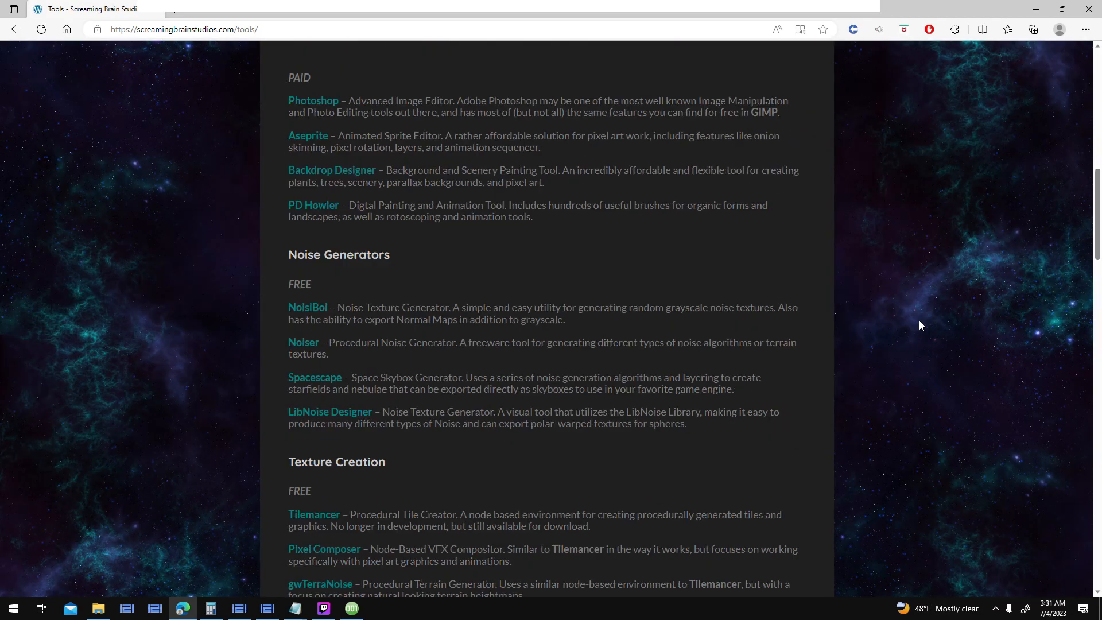
# - Open the Screaming Brain Studios Tutorials page and look through its planet texture, isometric pathway and other graphics tutorials
pyautogui.scroll(15, 926, 320)
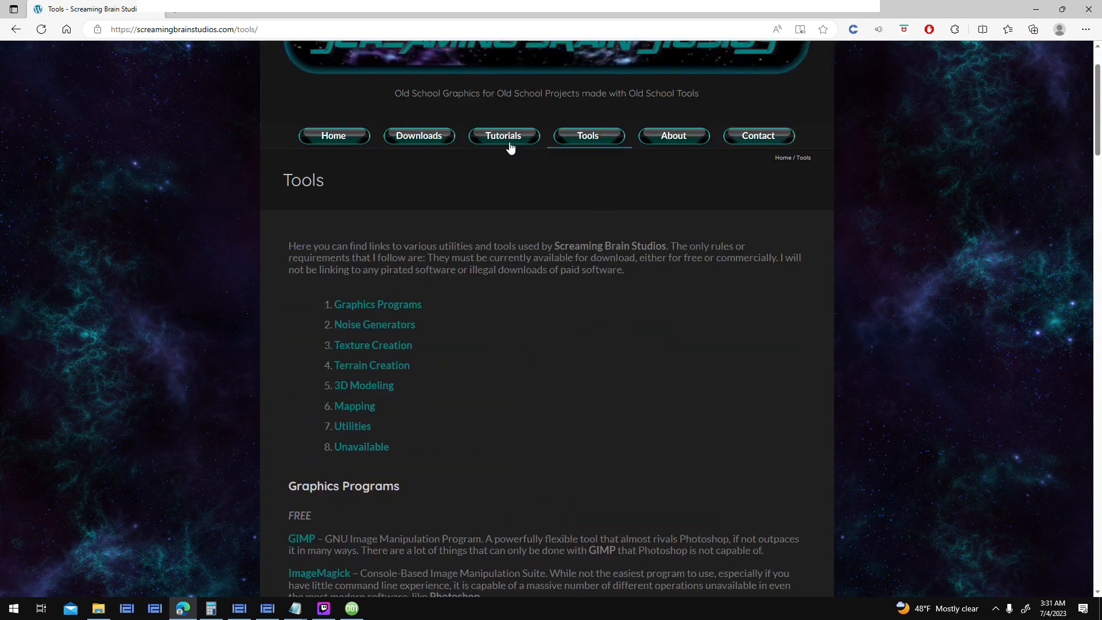
pyautogui.click(494, 143)
pyautogui.scroll(-4, 901, 299)
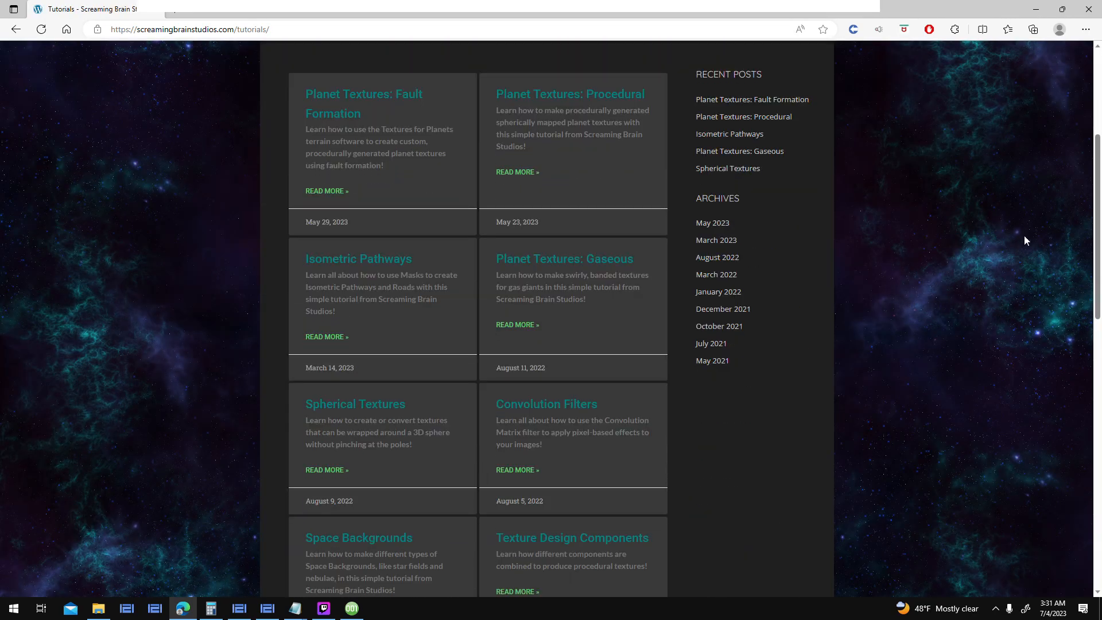
pyautogui.scroll(-3, 1097, 295)
pyautogui.scroll(-5, 1097, 295)
pyautogui.scroll(12, 1097, 296)
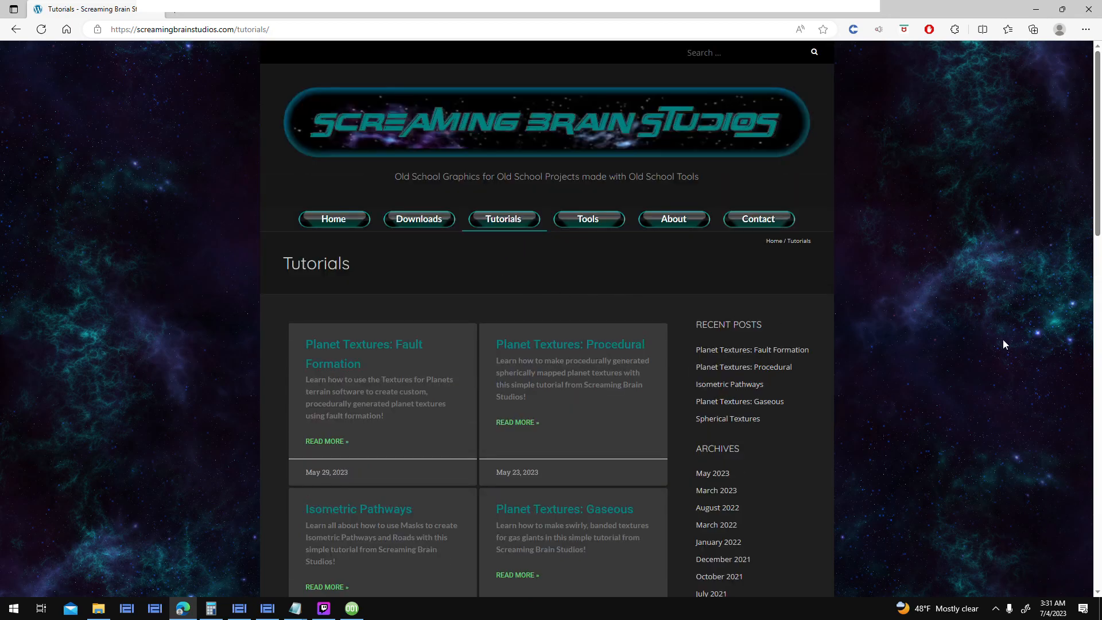
pyautogui.scroll(-3, 1002, 342)
pyautogui.scroll(-1, 1002, 346)
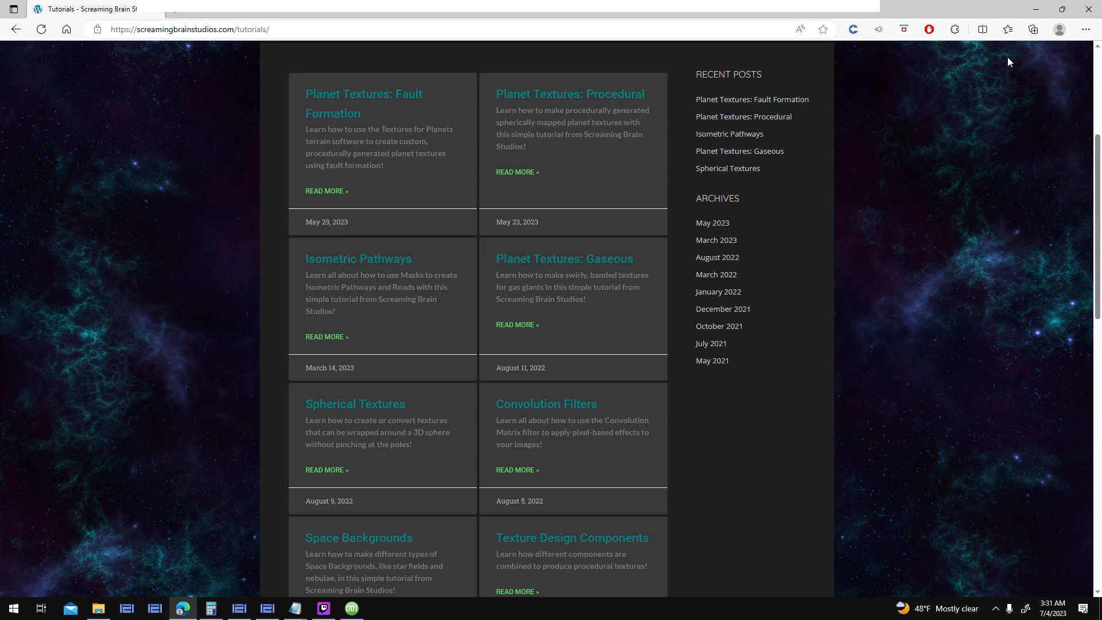
pyautogui.scroll(3, 904, 291)
pyautogui.scroll(-3, 904, 296)
# - Switch from the browser back to 001 Game Creator with the Audio Settings interface
pyautogui.click(352, 609)
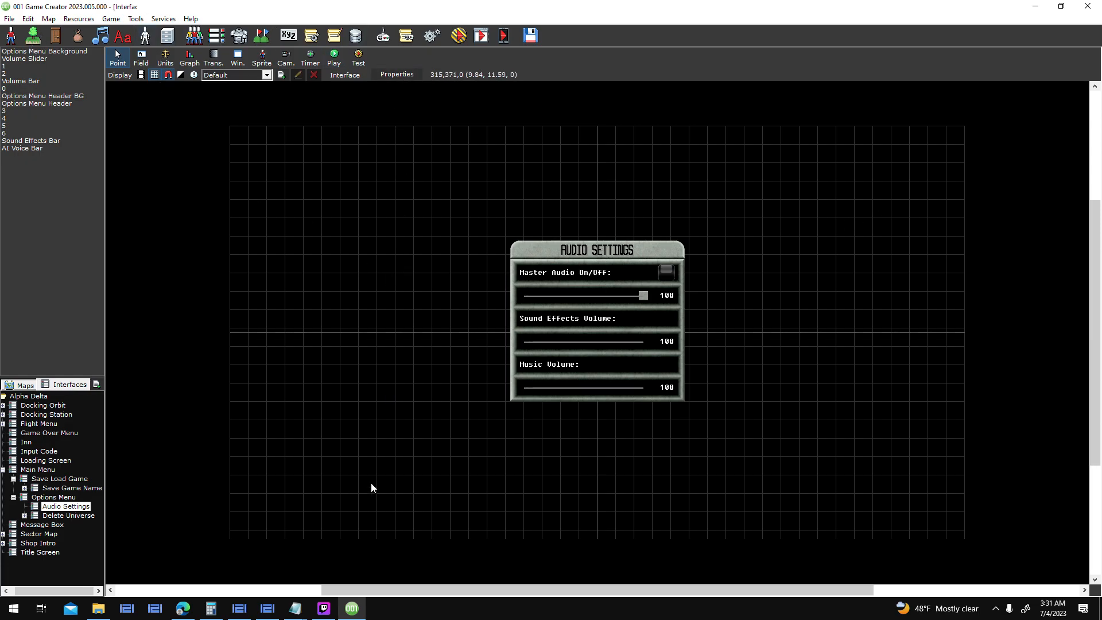
pyautogui.click(183, 609)
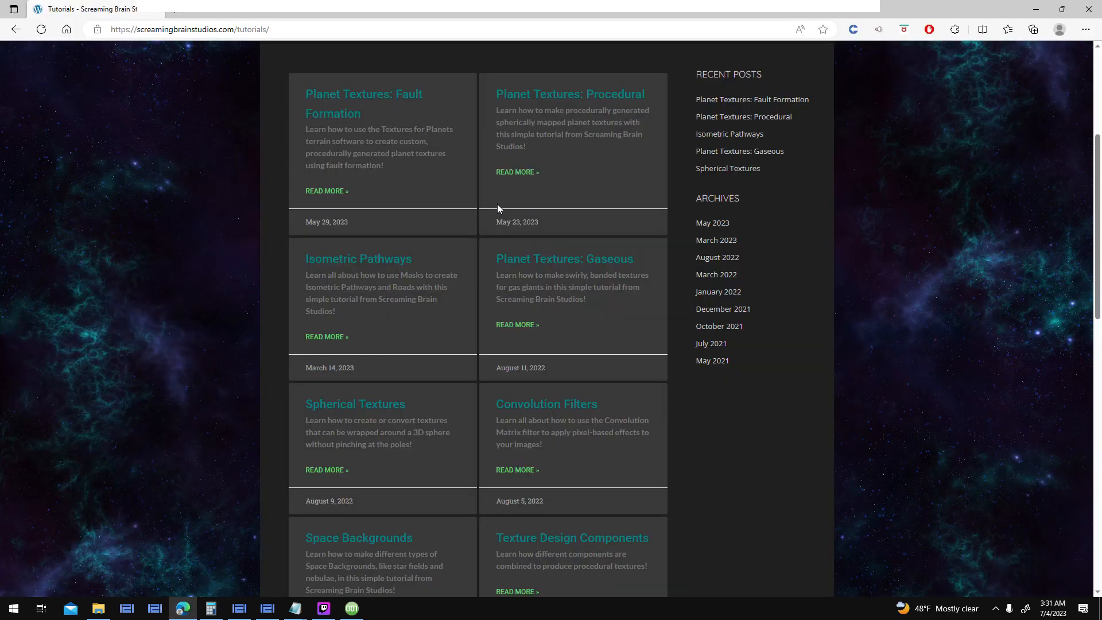
pyautogui.click(349, 615)
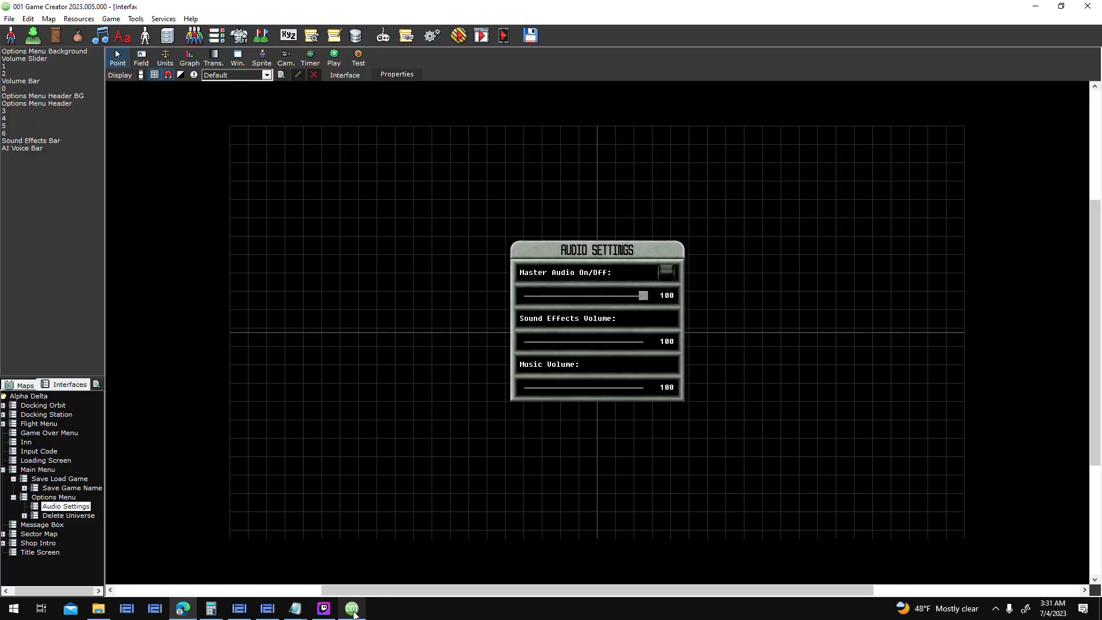